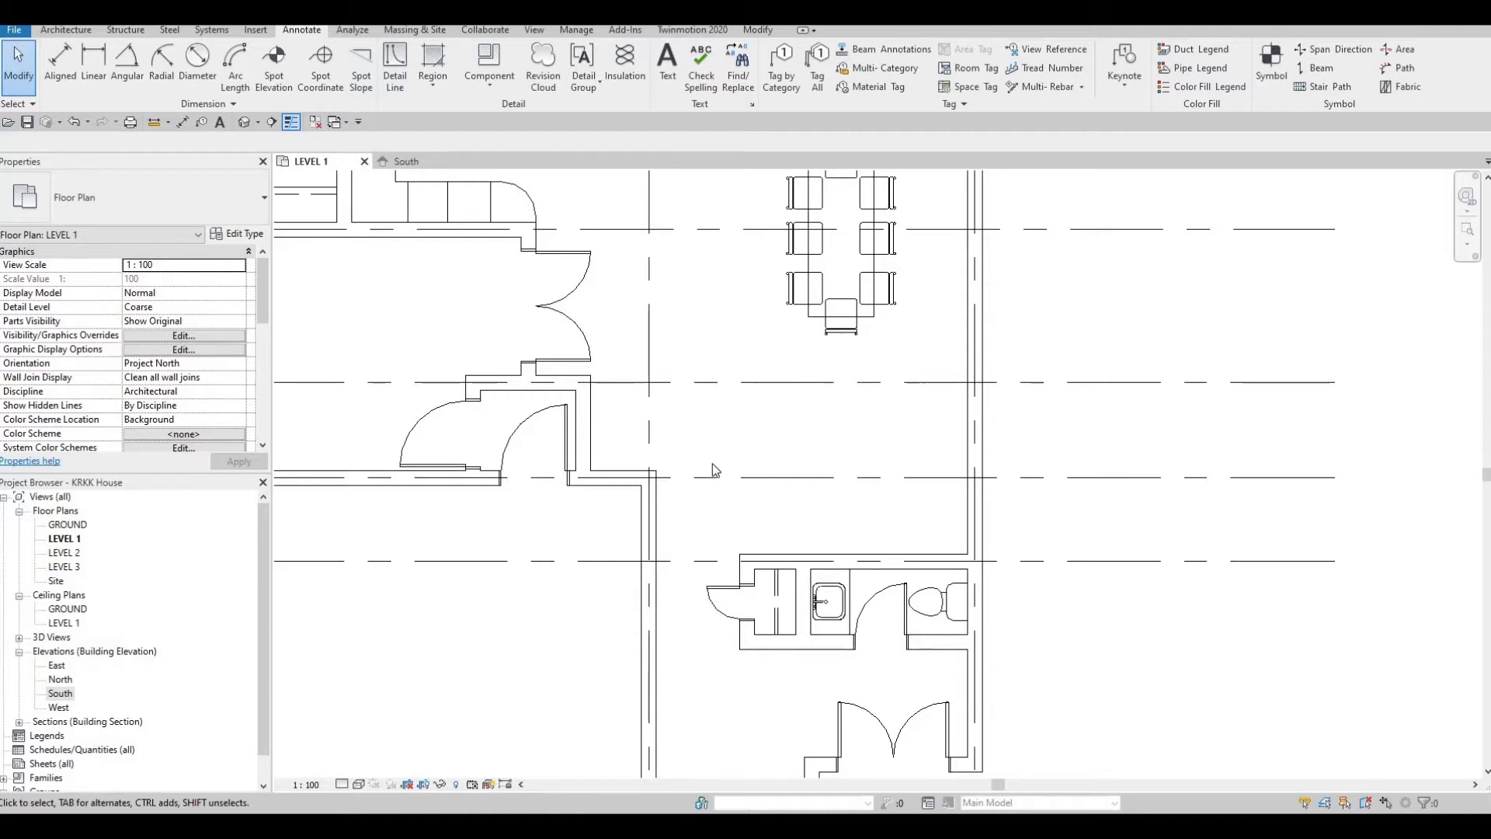
Step: Start a new stair from LEVEL 1 to LEVEL 2 and set the desired number of risers to 14
left_click(65, 31)
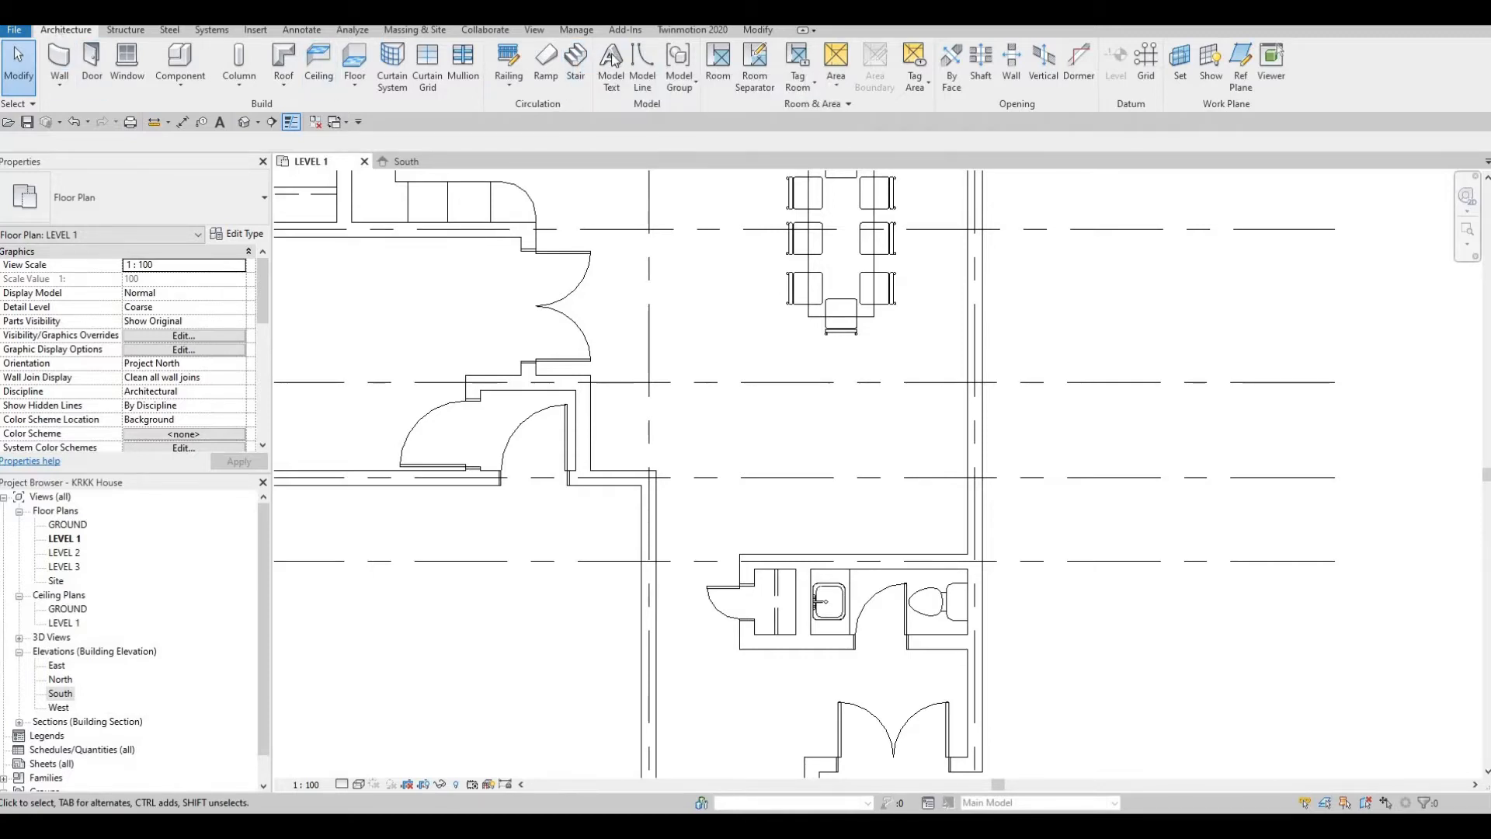
left_click(576, 84)
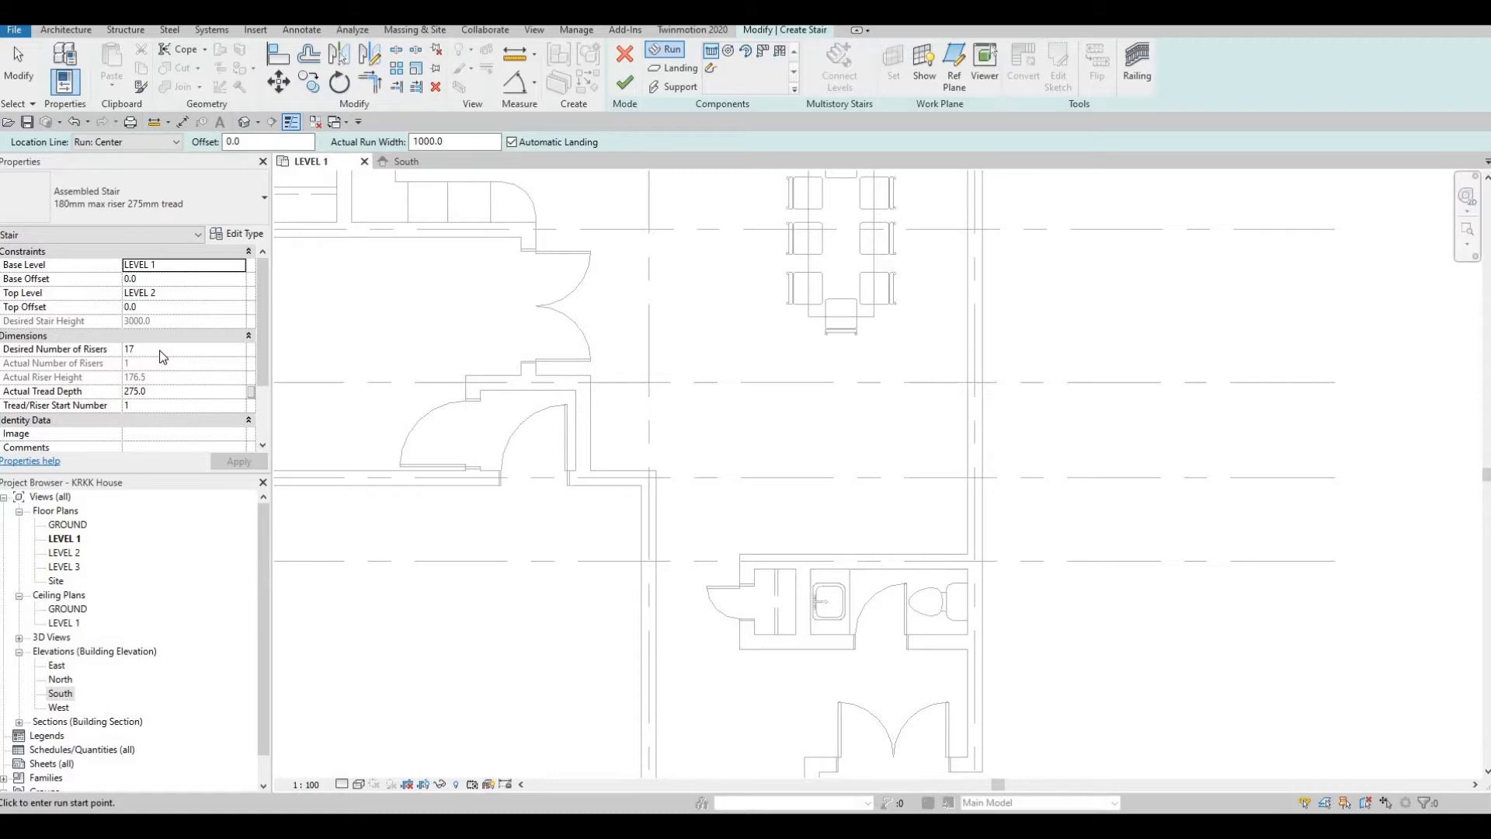
left_click(253, 354)
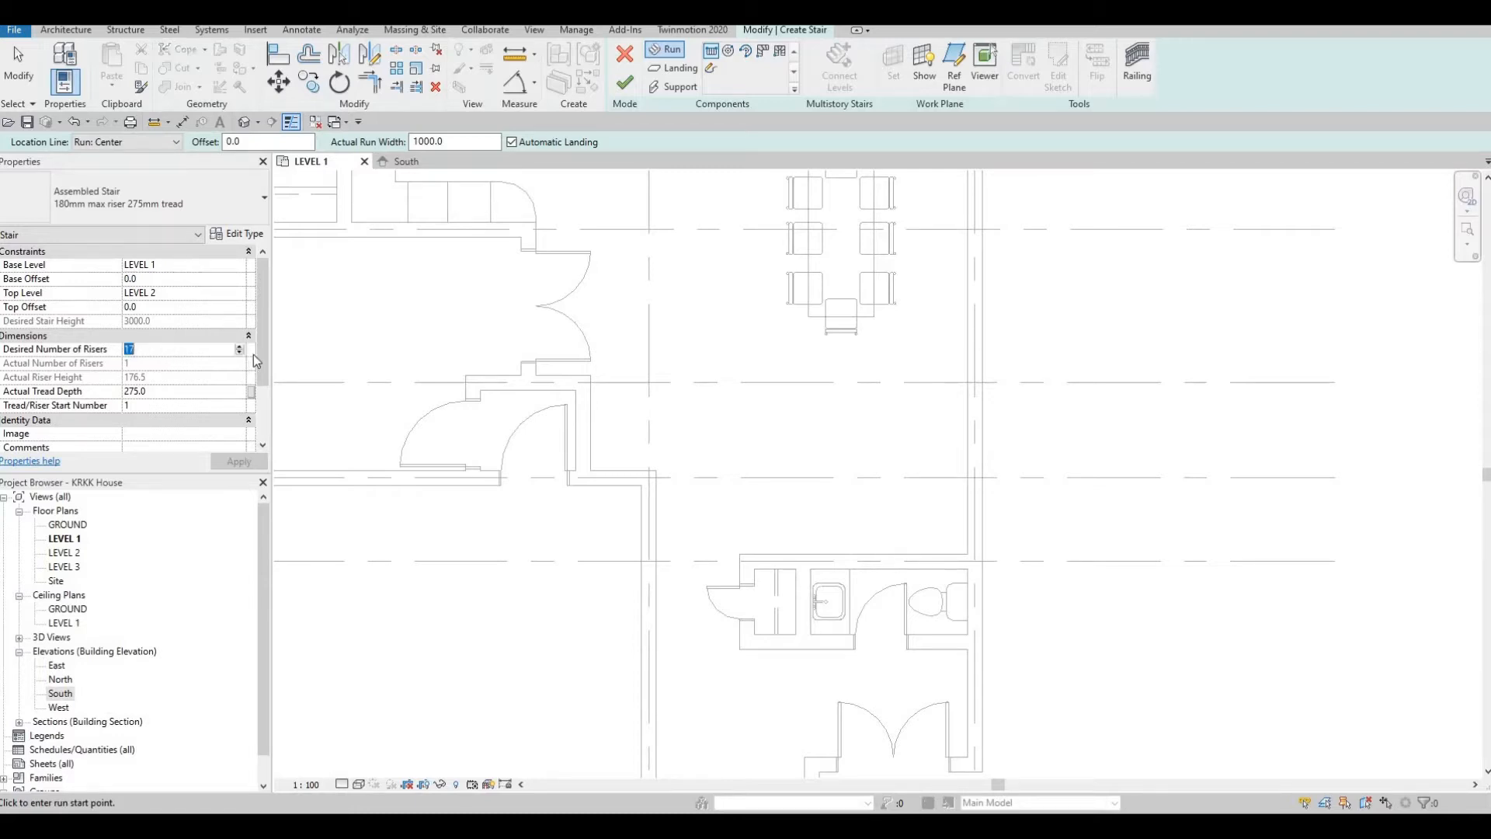
key("F1")
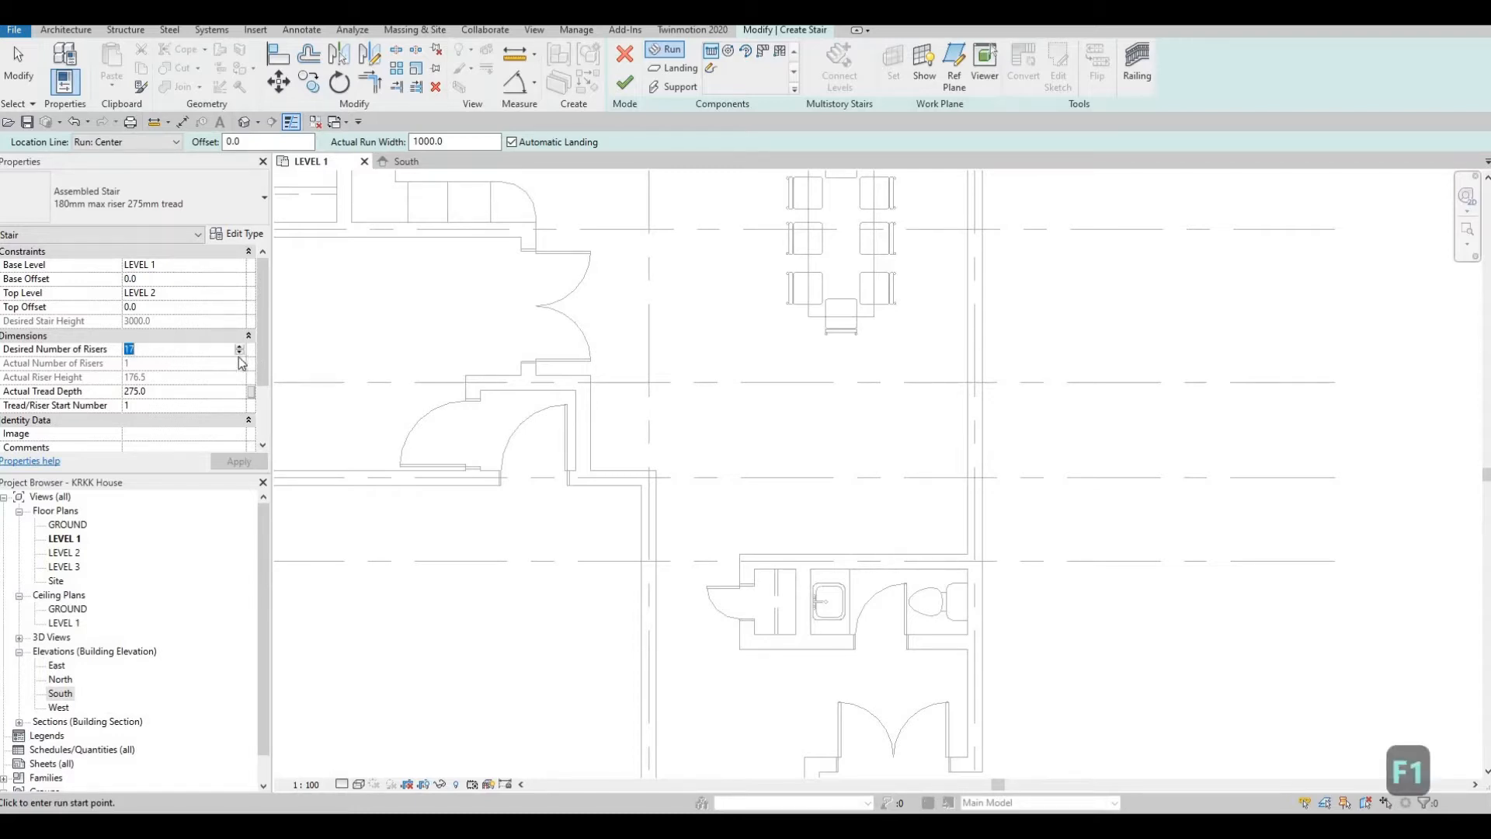
type("14")
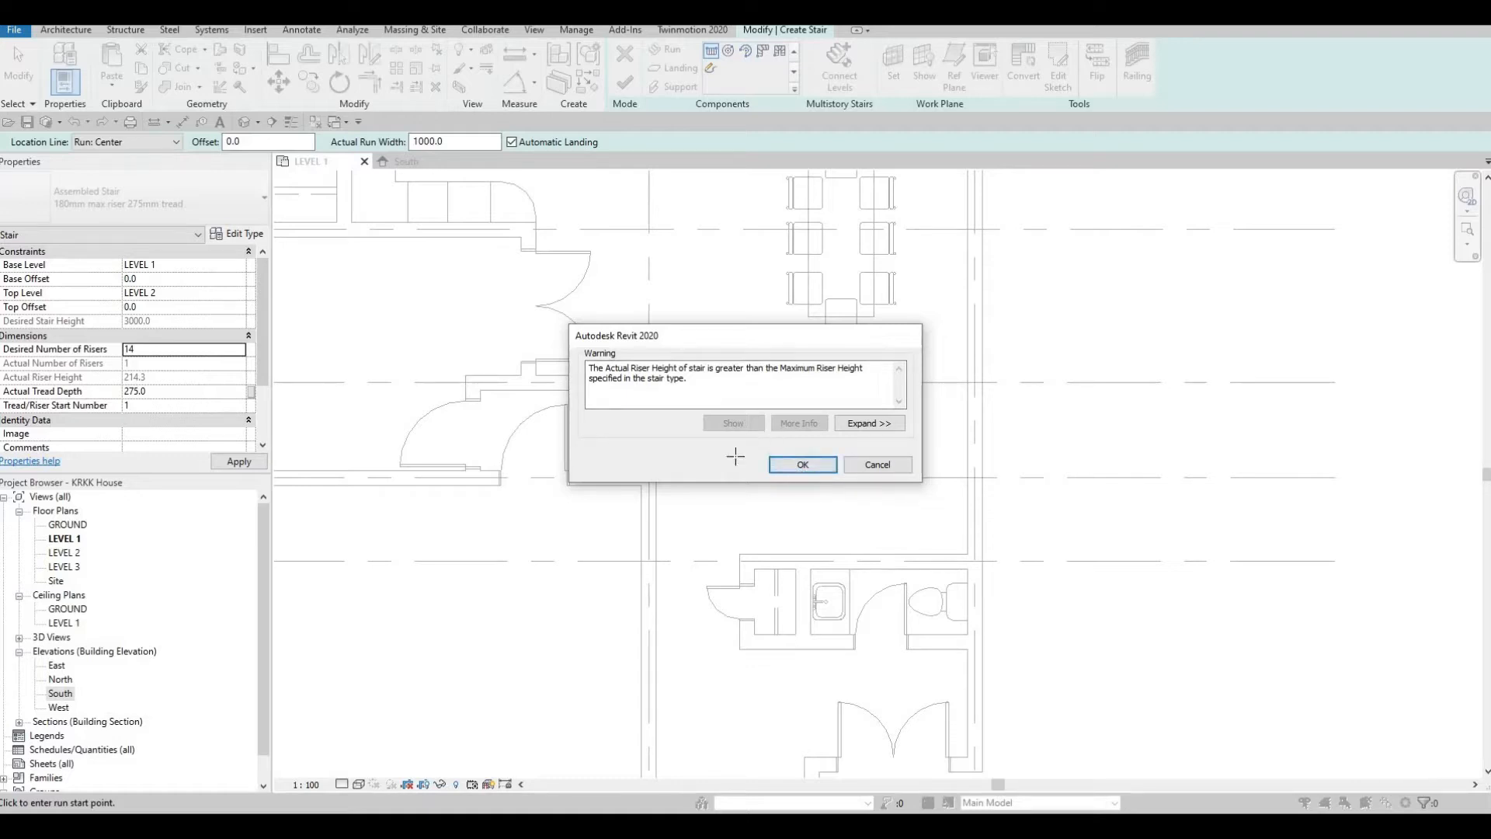
key("Return")
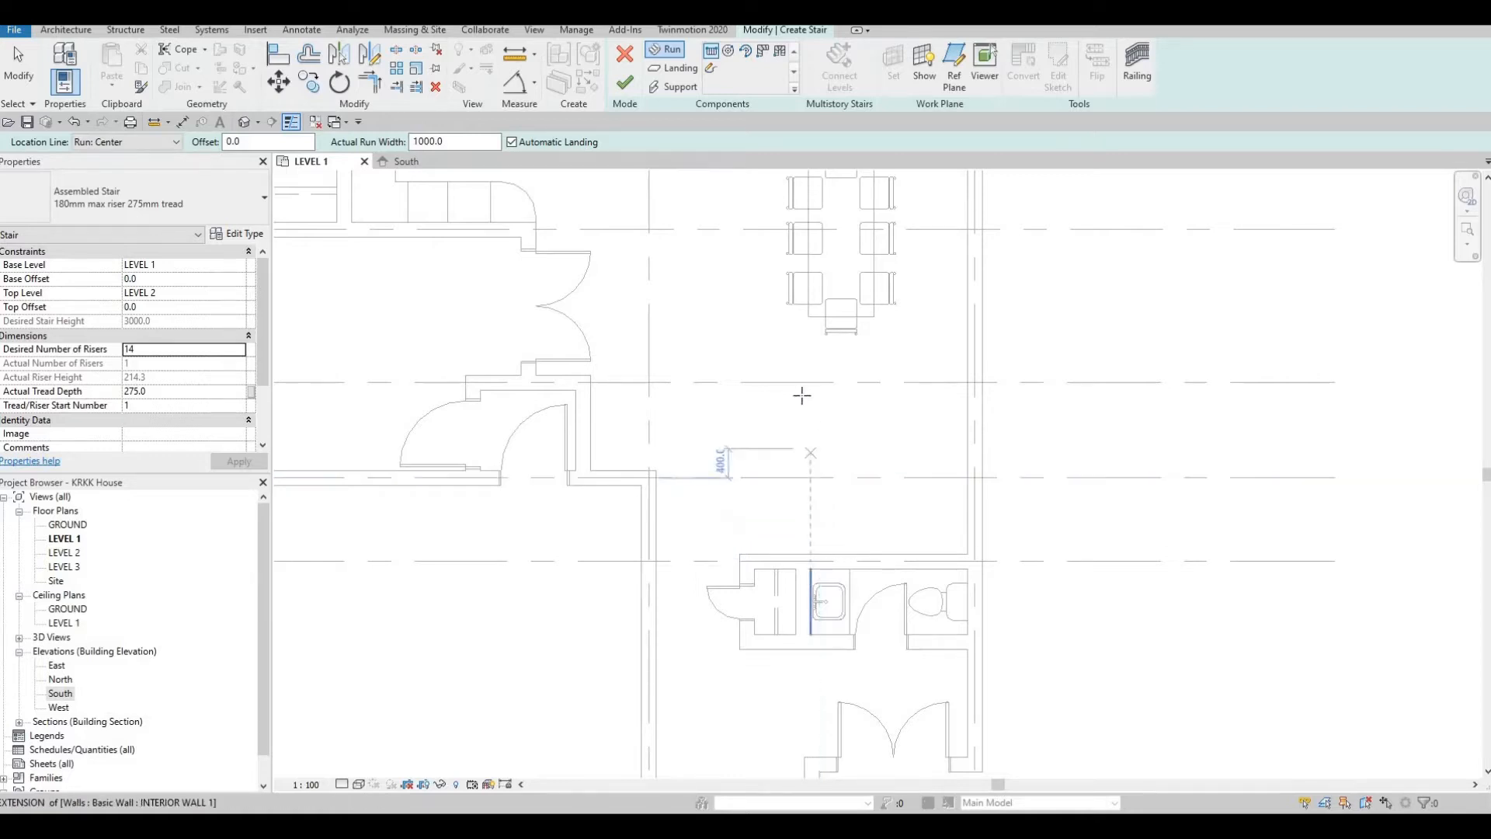
Step: Draw the first straight stair run of 7 risers, 1650 mm long, rightward in the space below the dining table
scroll(765, 395, "up", 2)
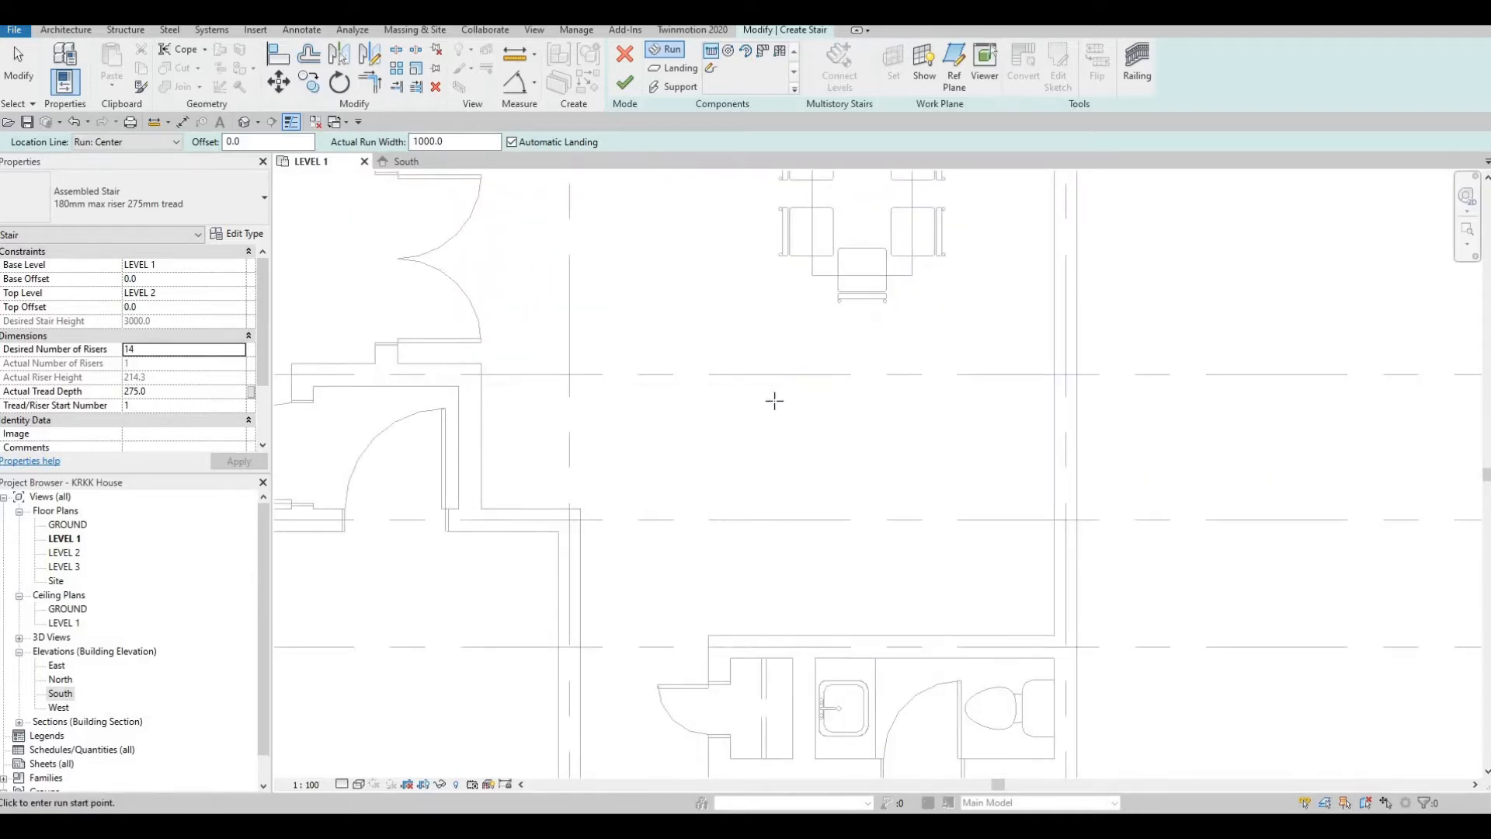
left_click(774, 402)
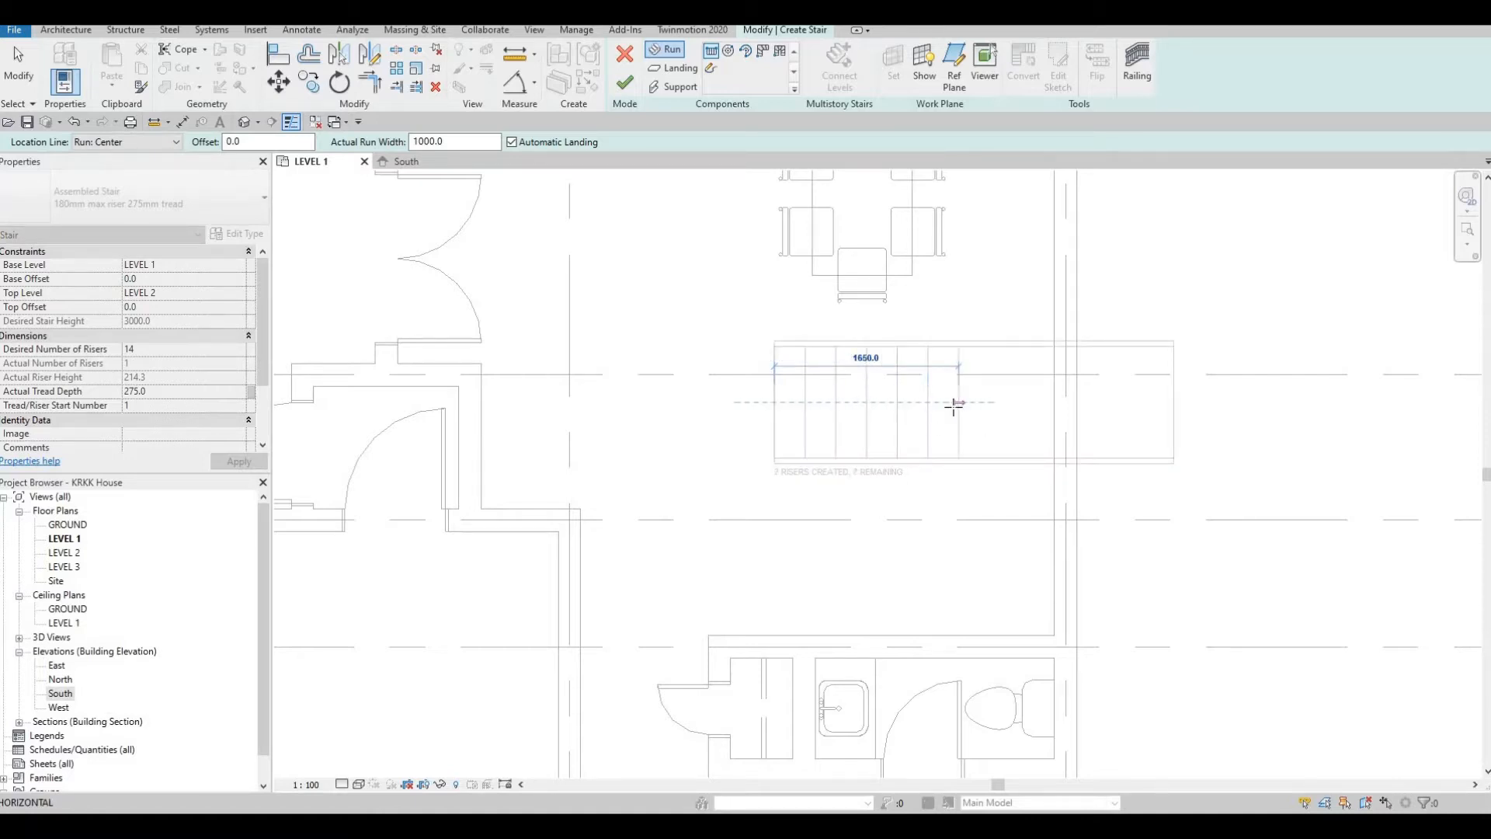
scroll(954, 406, "up", 2)
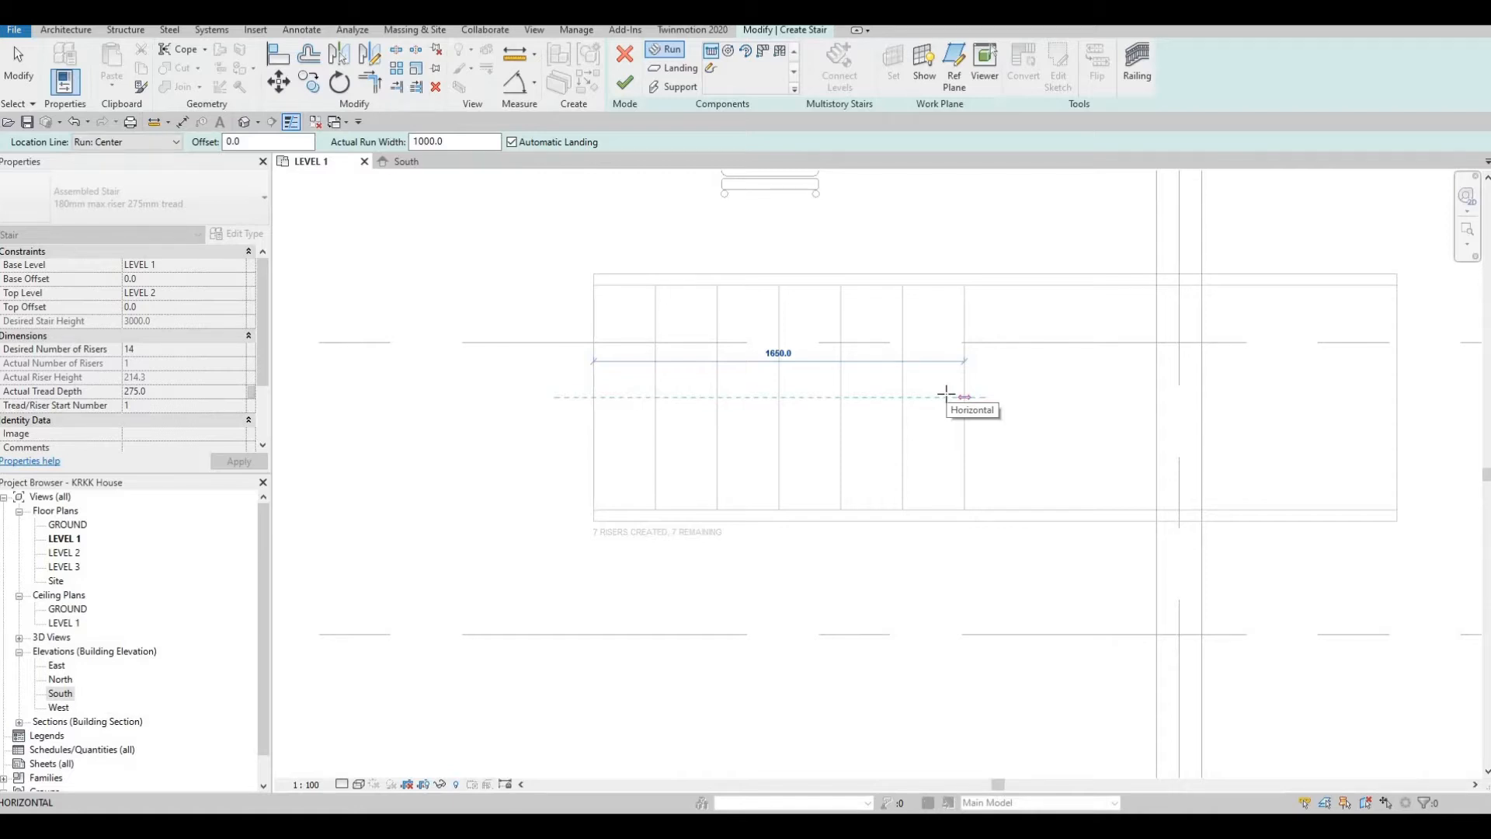
left_click(954, 570)
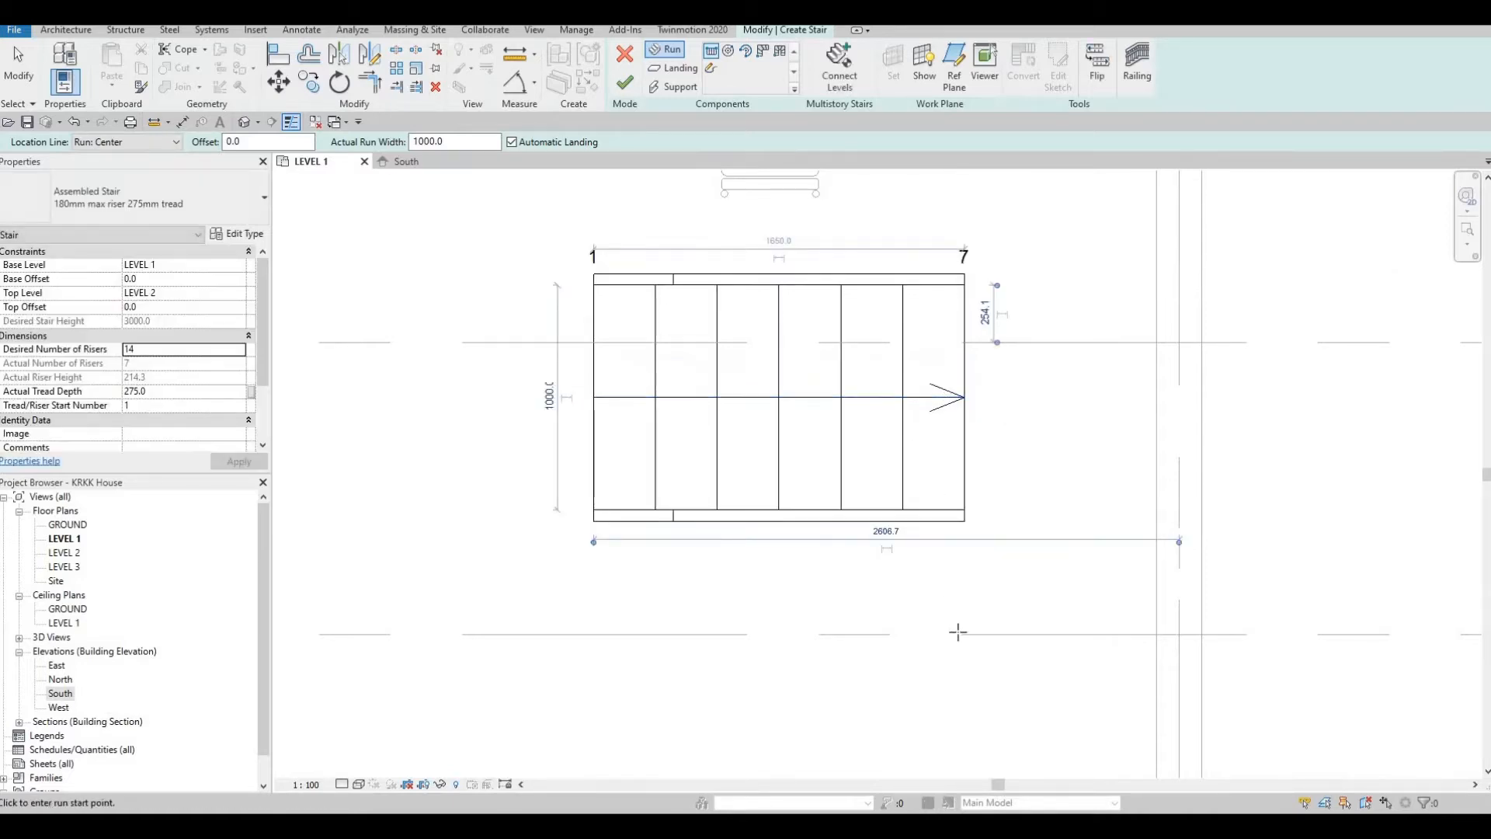
Step: Draw the second run with the remaining 7 risers leftward below the first, joined by an automatic landing
scroll(985, 474, "down", 2)
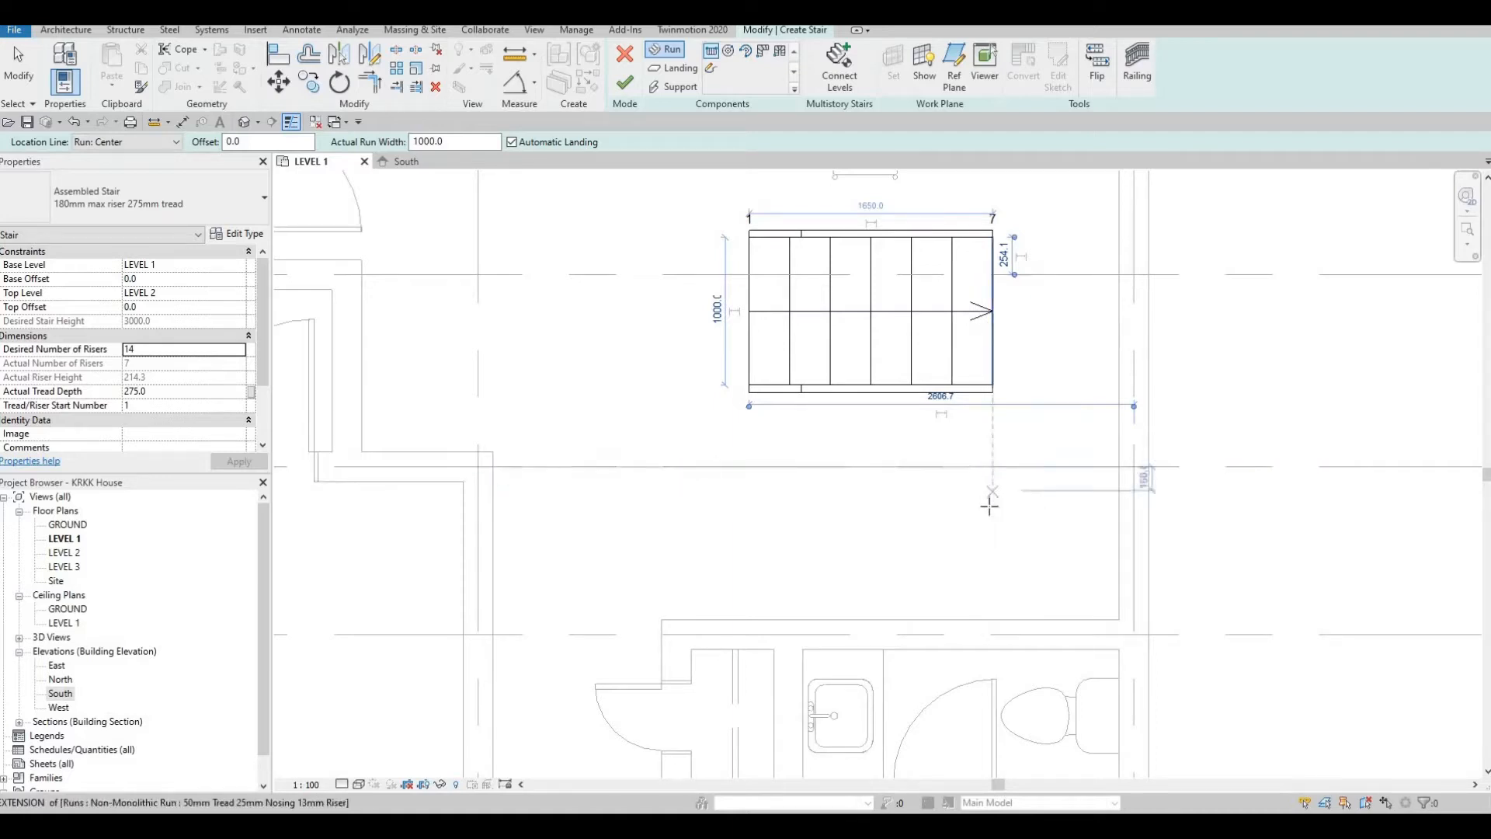
left_click(990, 507)
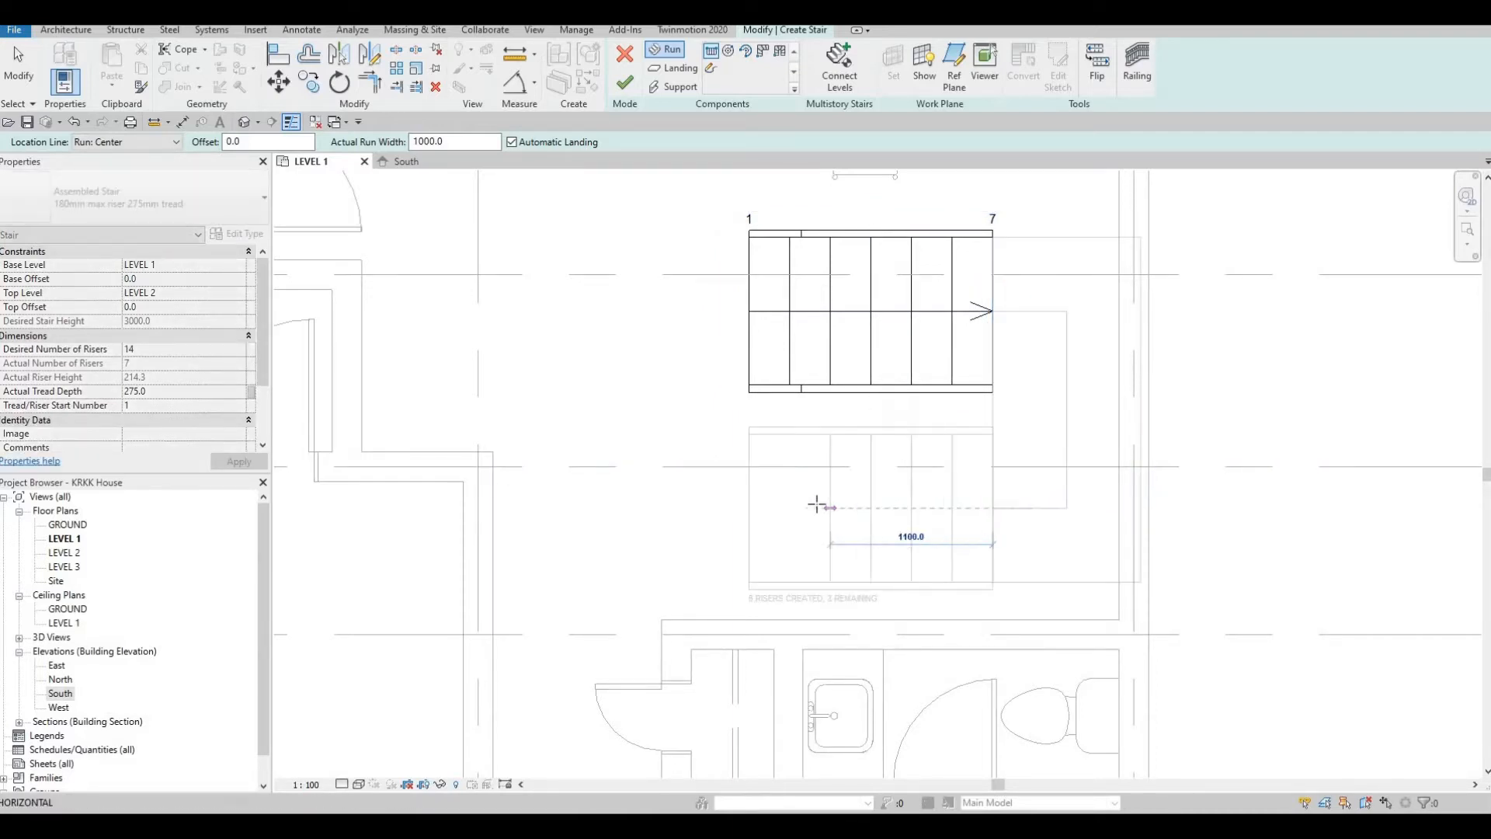
left_click(745, 508)
key("Escape")
scroll(1088, 419, "down", 2)
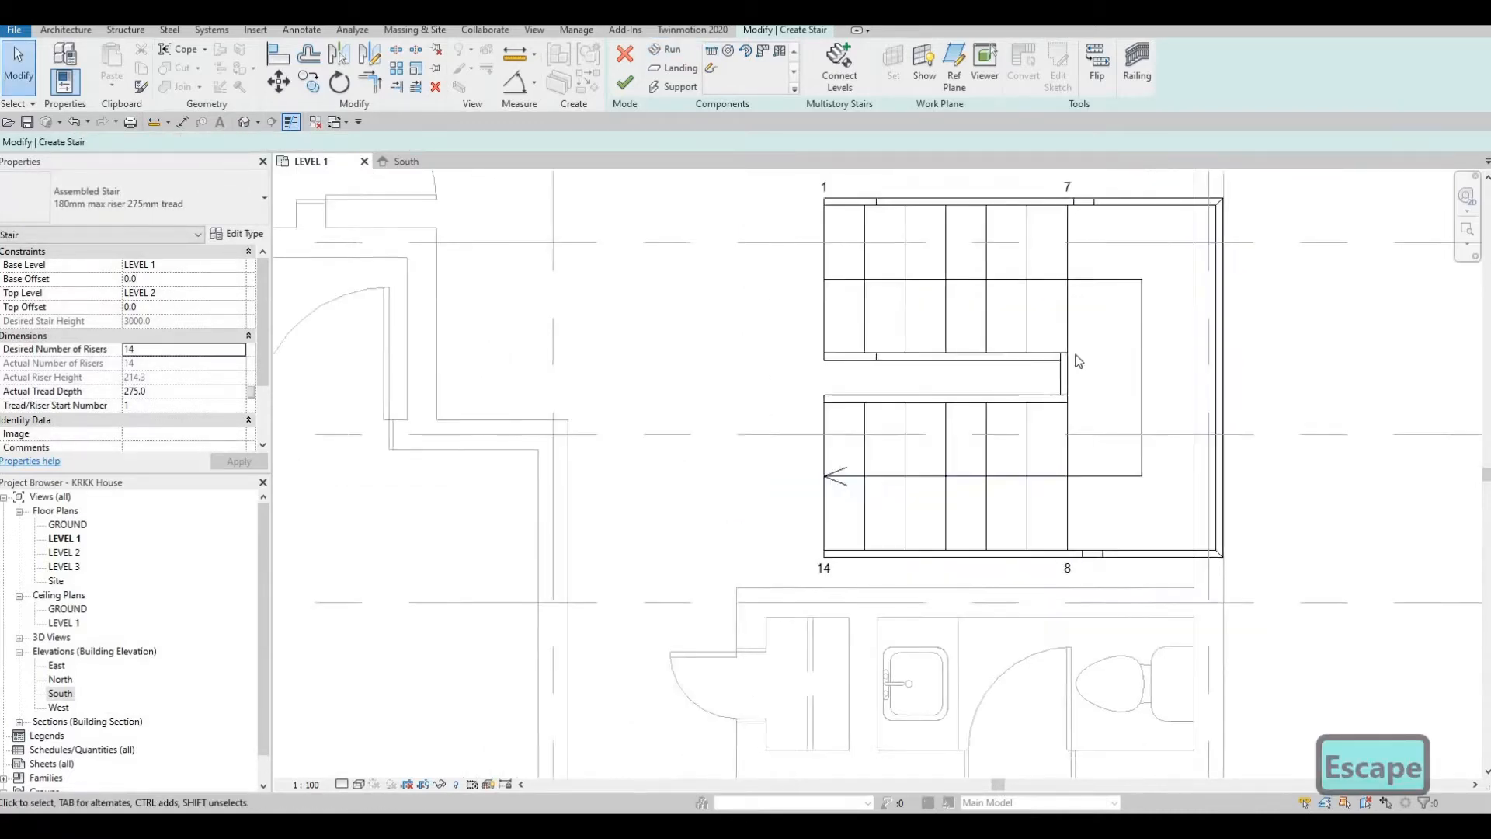
key("Escape")
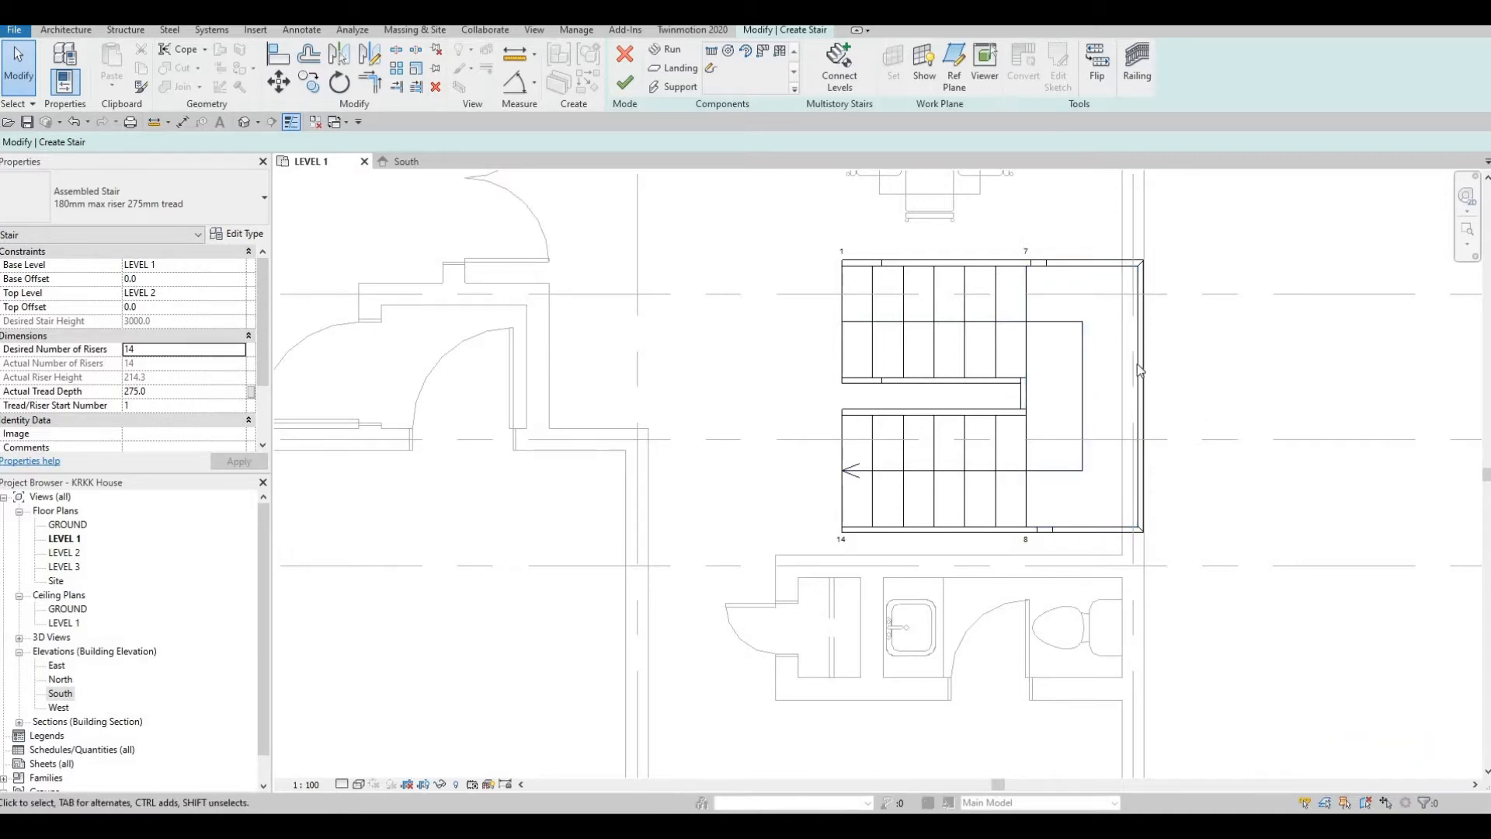
Step: Finish the stair and save the project
left_click(626, 82)
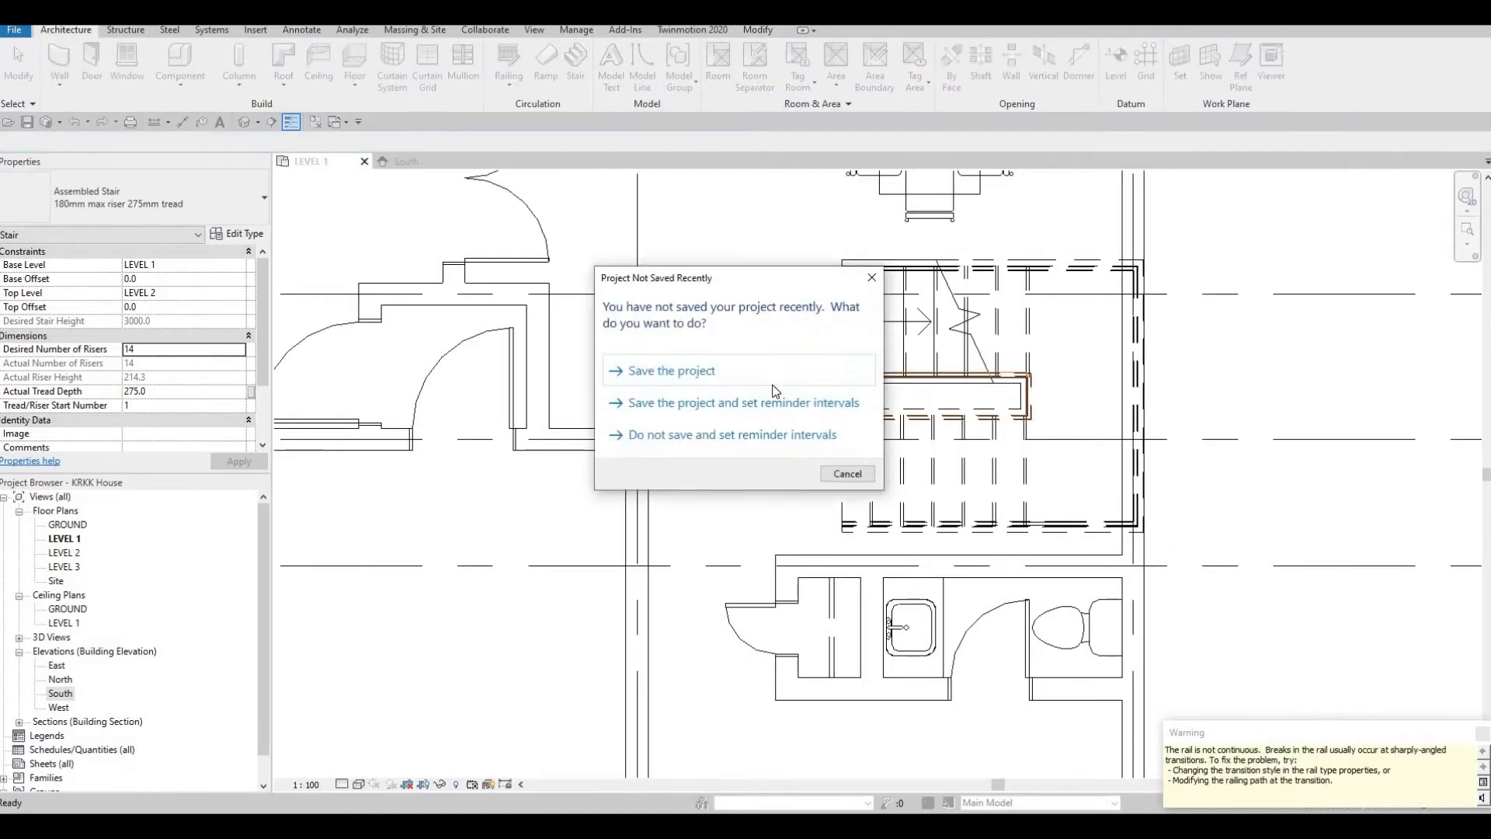
left_click(757, 377)
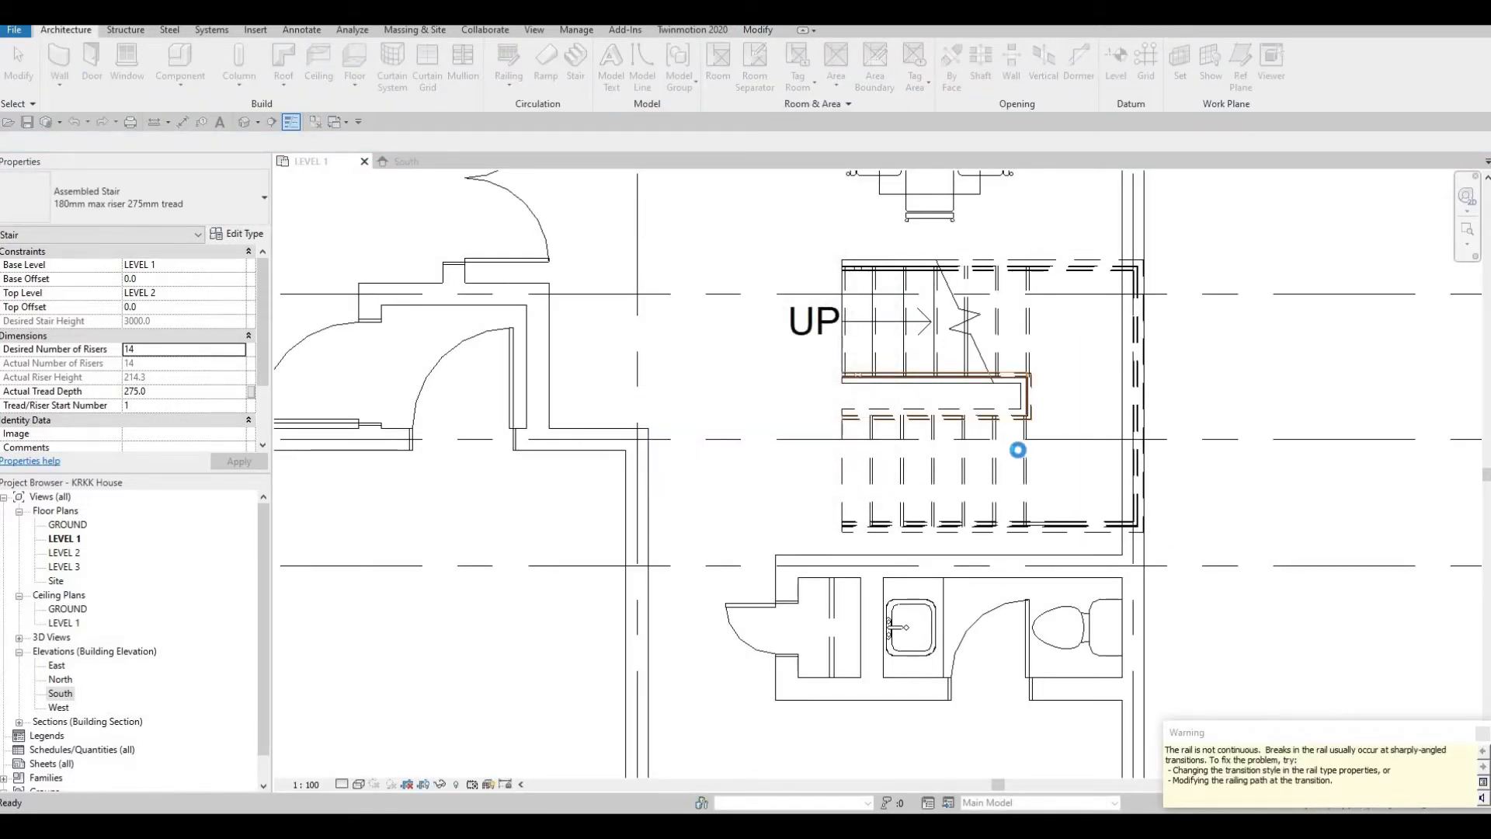
Step: Nudge the stair left and down until its lower edge meets the upper wall of the bathroom
left_click(1029, 334)
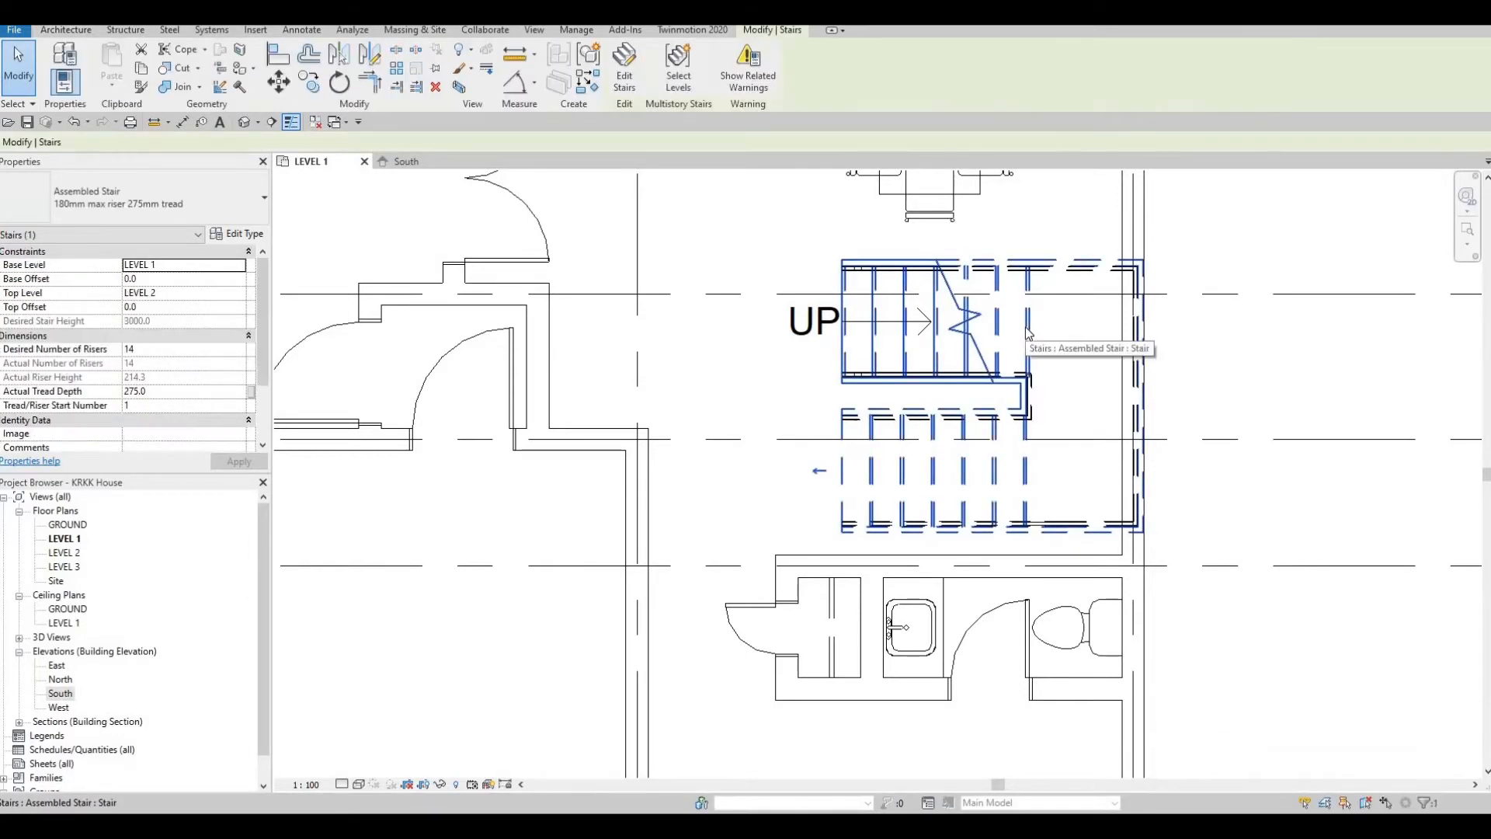
key("Left")
key("Left")
key("Left")
key("Left")
key("Left")
key("Left")
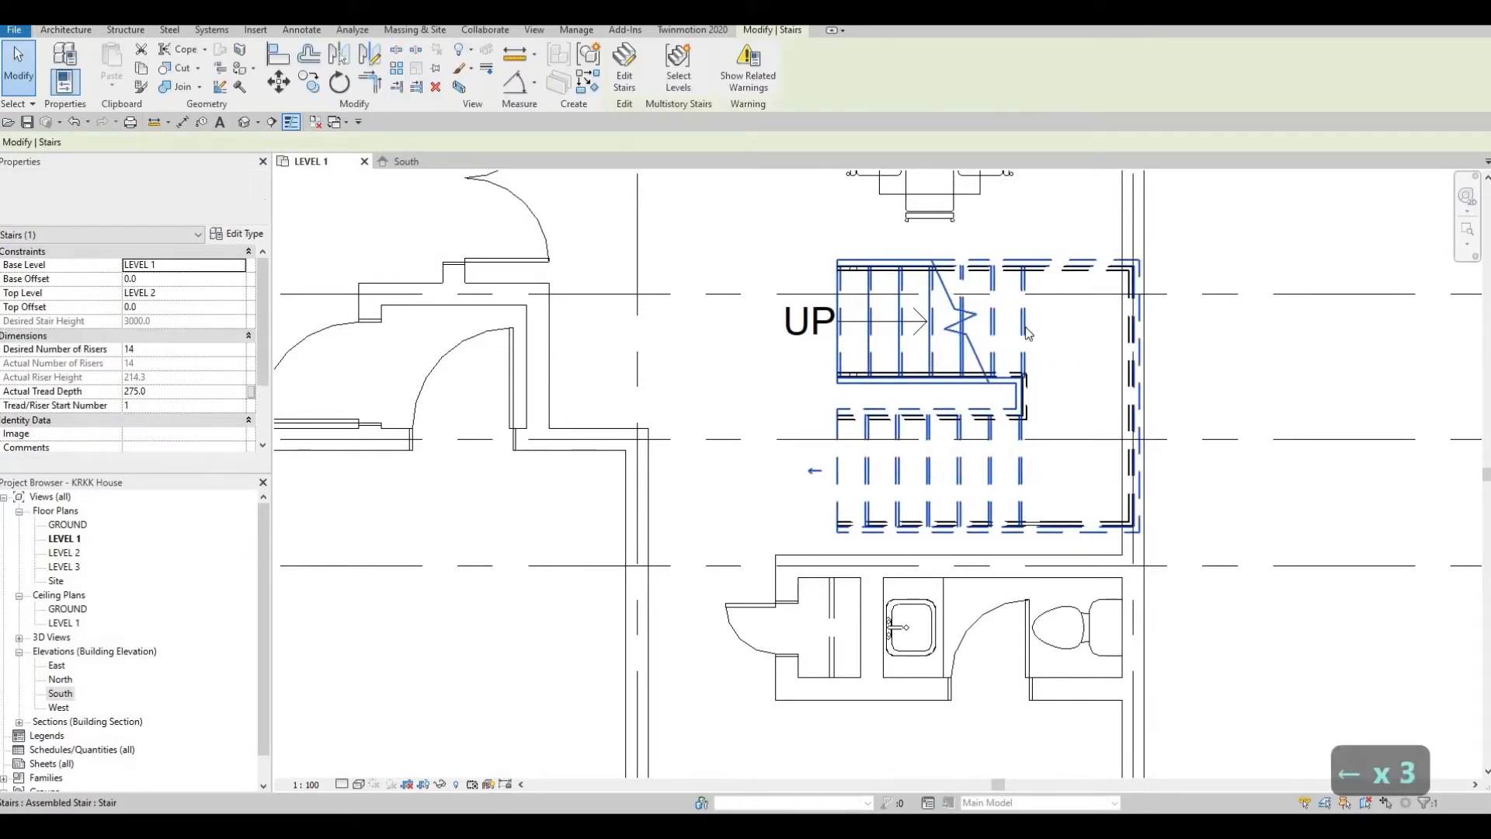
key("Left")
key("Left")
key("Left")
key("Left")
key("Left")
key("Left")
key("Left")
key("Left")
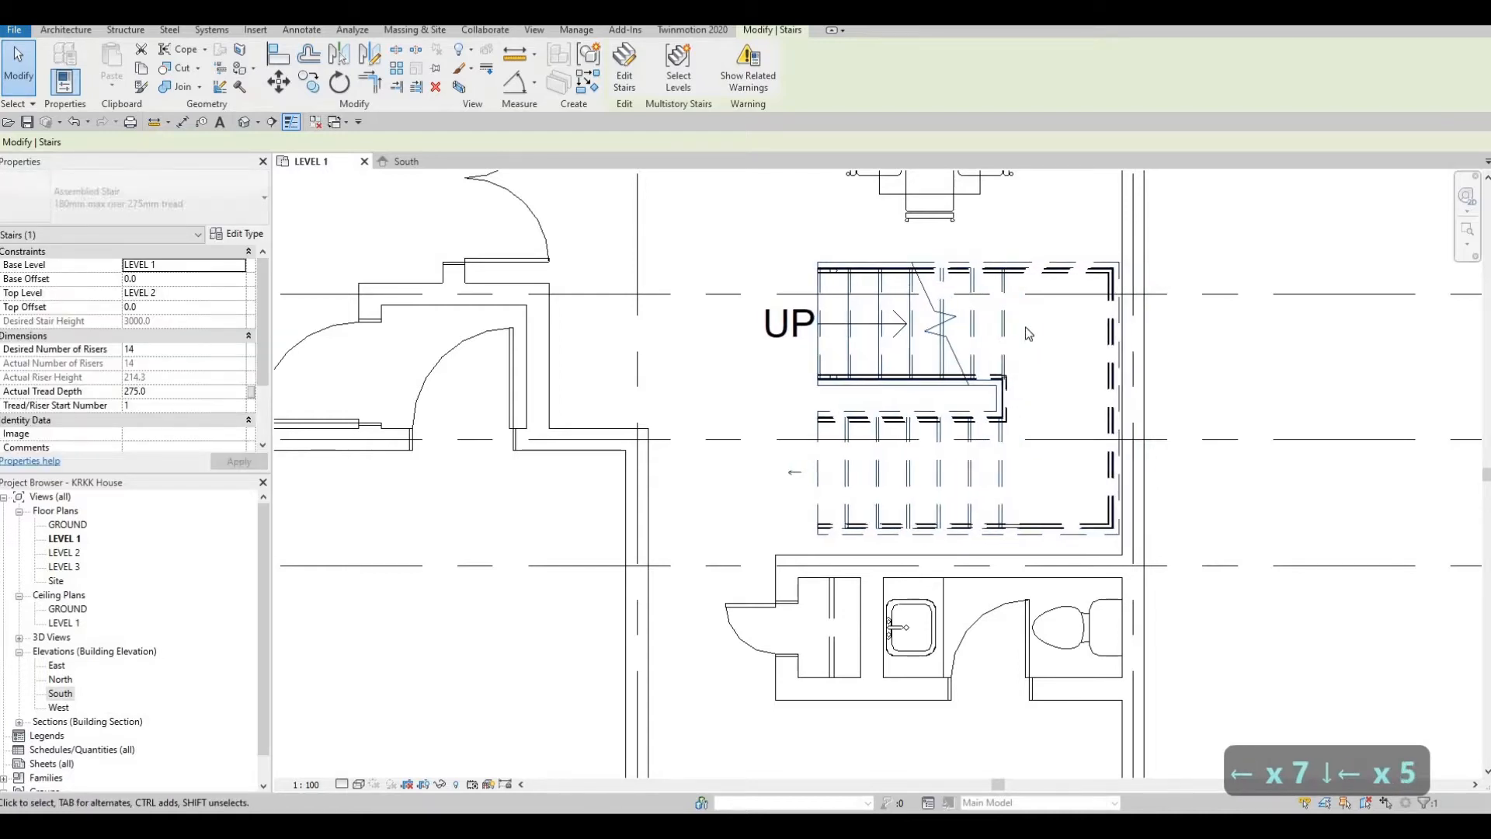
key("Left")
key("Left")
key("Left")
key("Down")
key("Down")
key("Down")
key("Down")
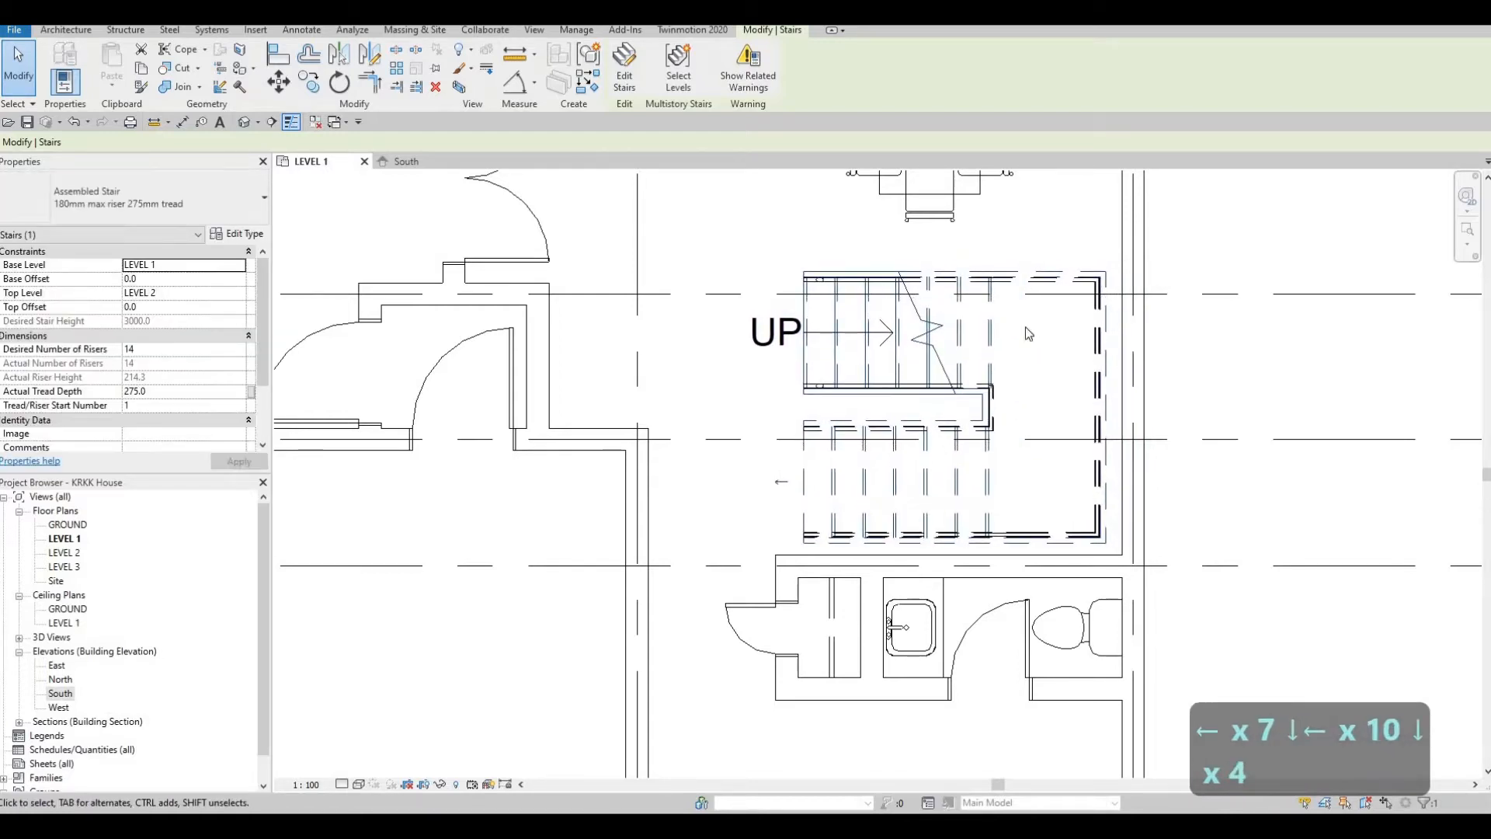
key("Left")
key("Left")
key("Left")
key("Left")
key("Down")
key("Left")
key("Left")
key("Left")
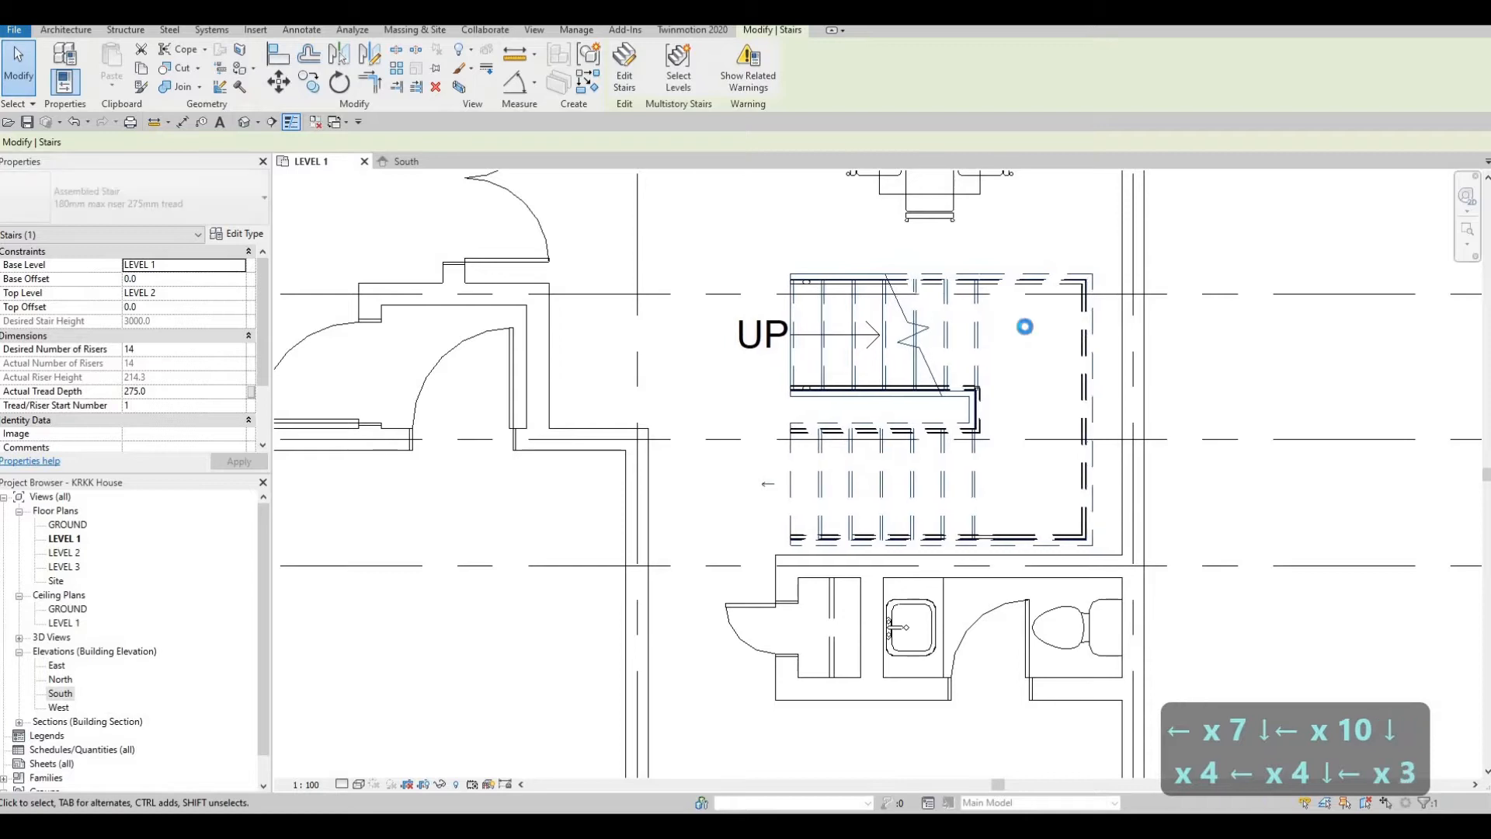
key("Down")
key("Down")
key("Down")
key("Down")
key("Left")
key("Left")
key("Left")
key("Left")
key("Left")
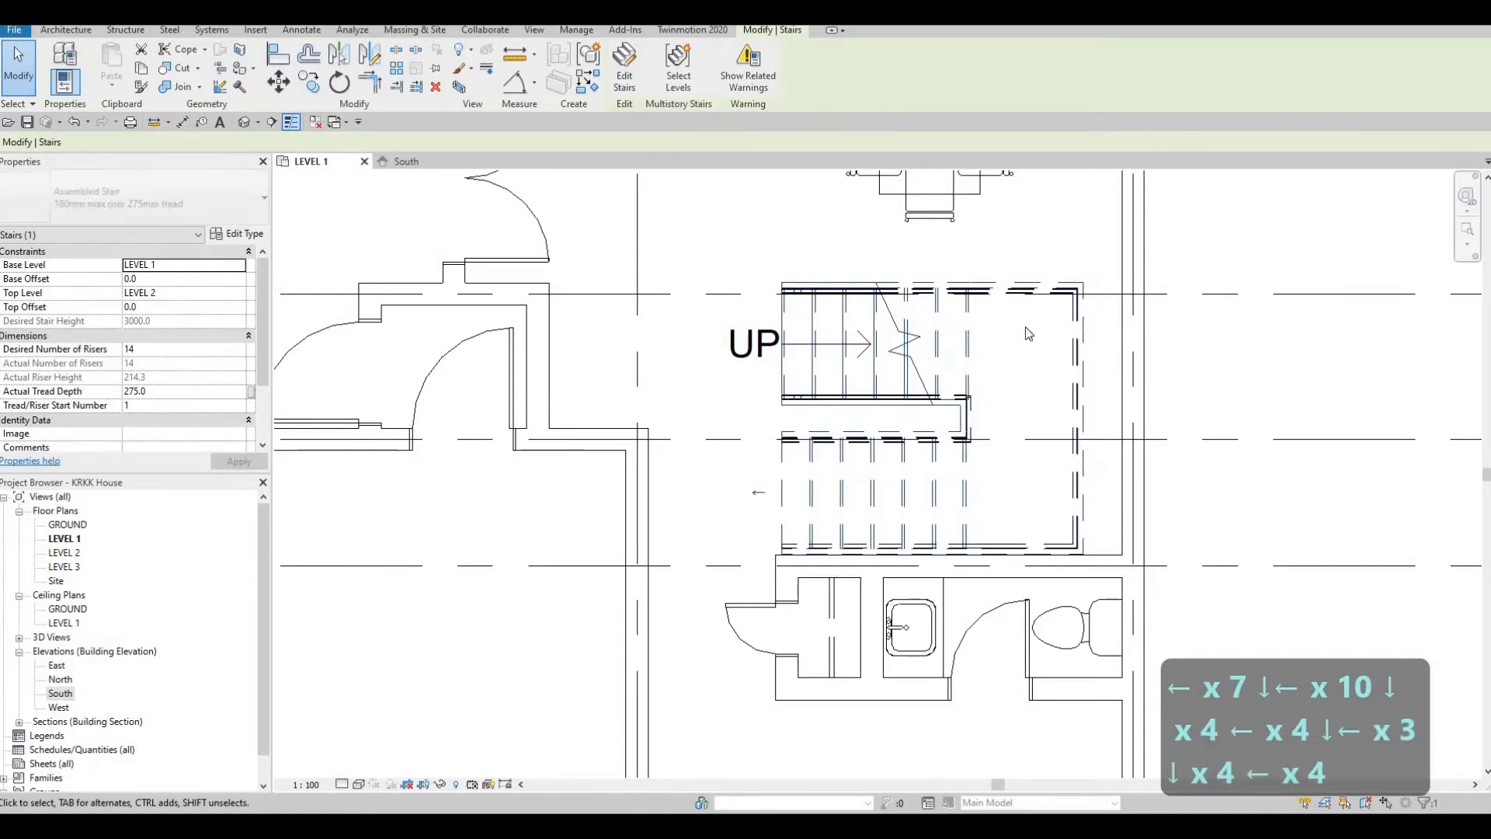
key("Escape")
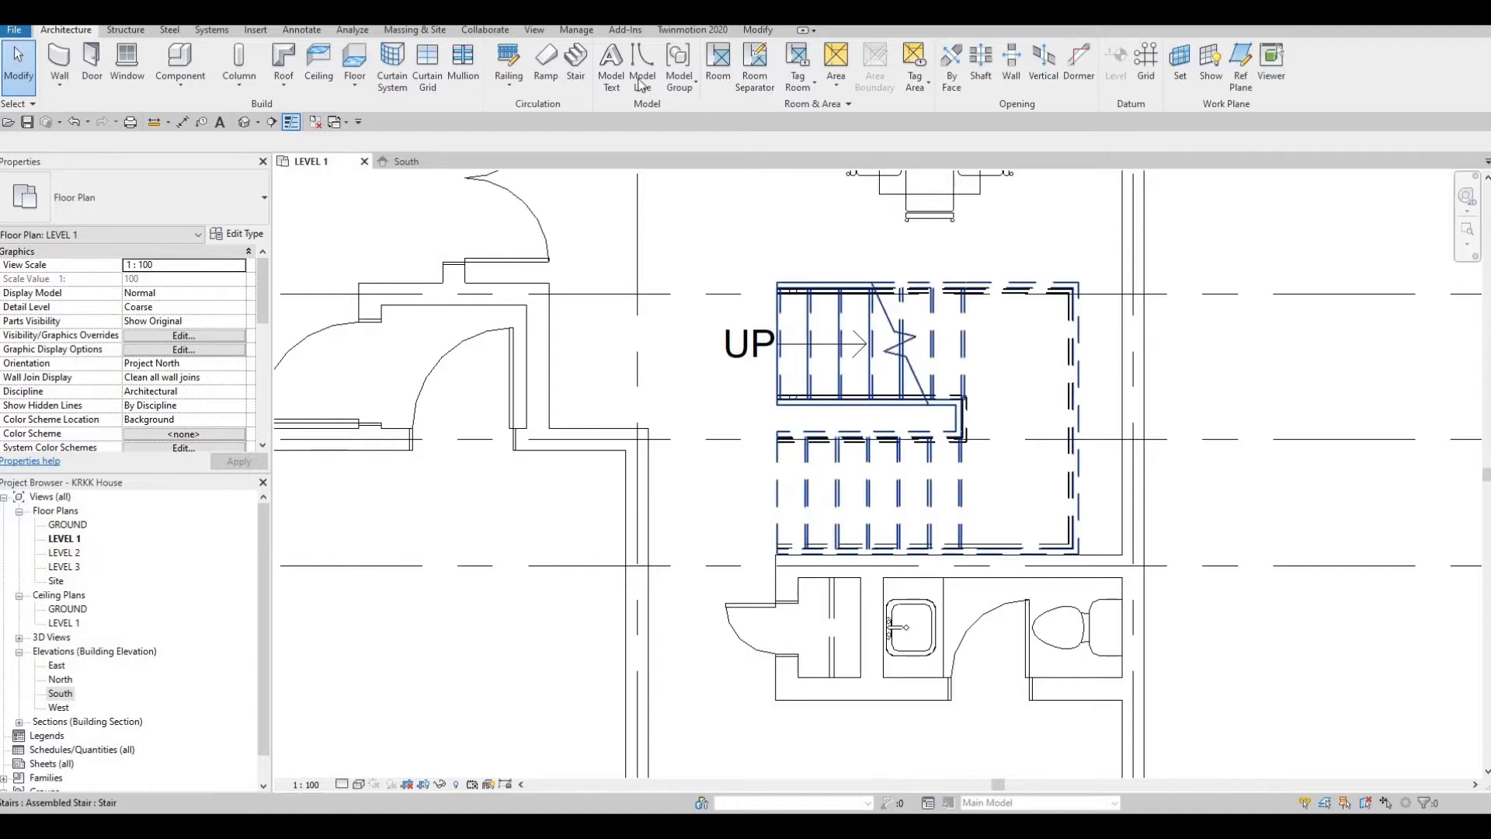
Step: Edit the stair to extend its landing toward the right exterior wall to a depth of about 1240 mm, and finish the edit
left_click(1074, 420)
double_click(1075, 401)
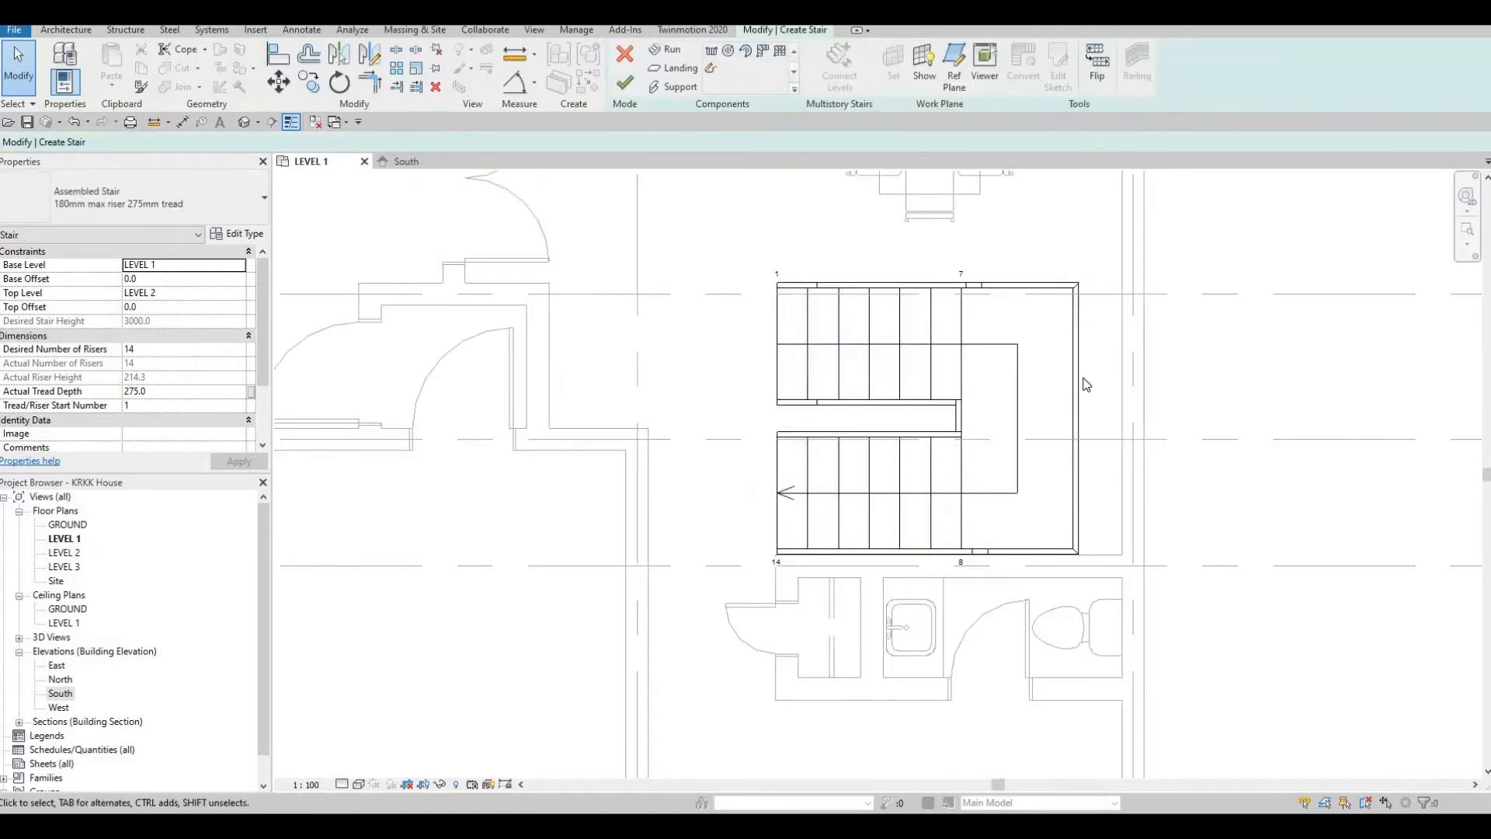
left_click(1072, 400)
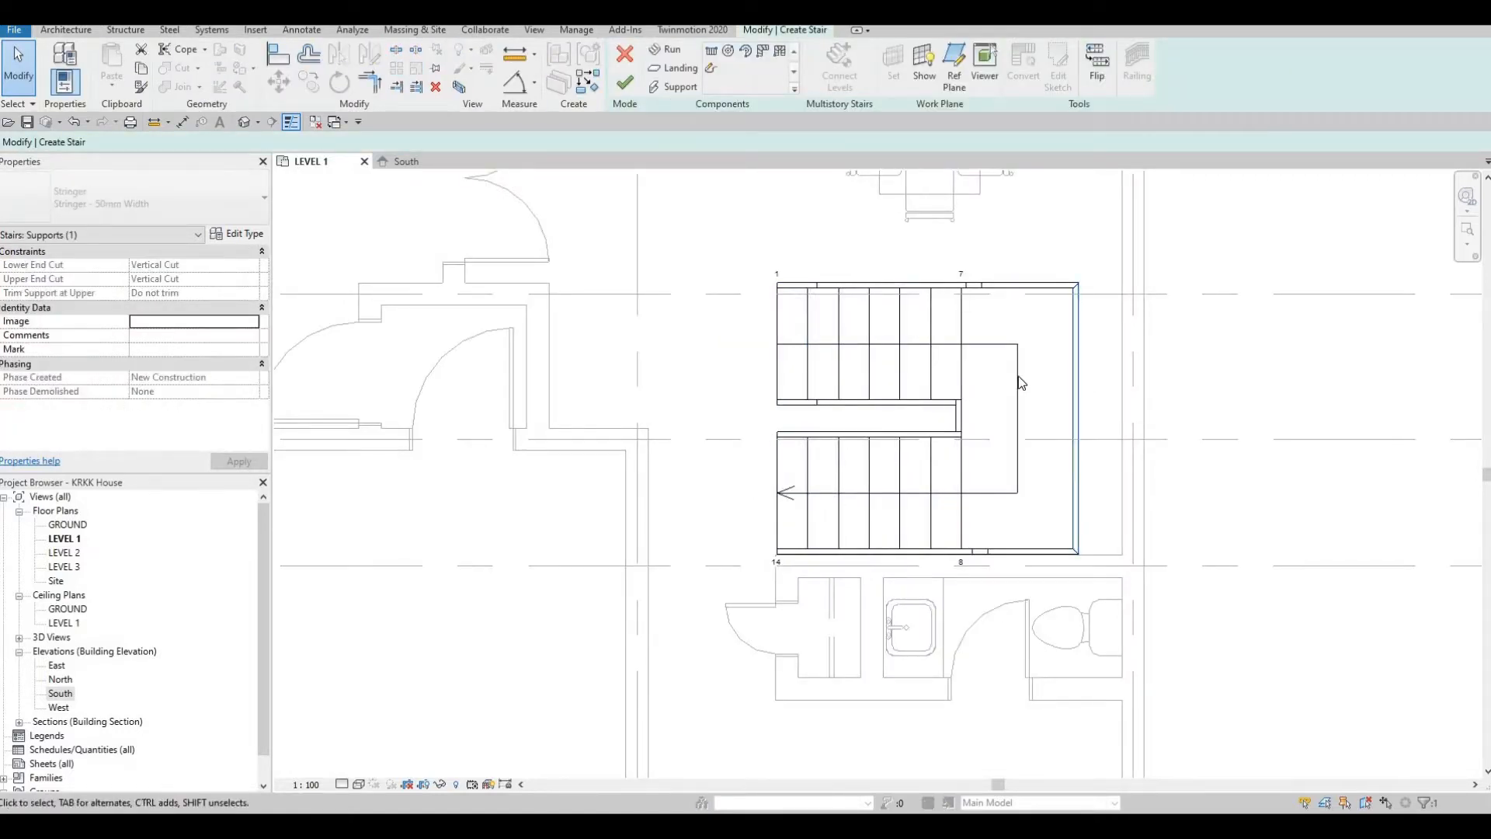
left_click(1079, 420)
left_click_drag(1081, 422, 1112, 419)
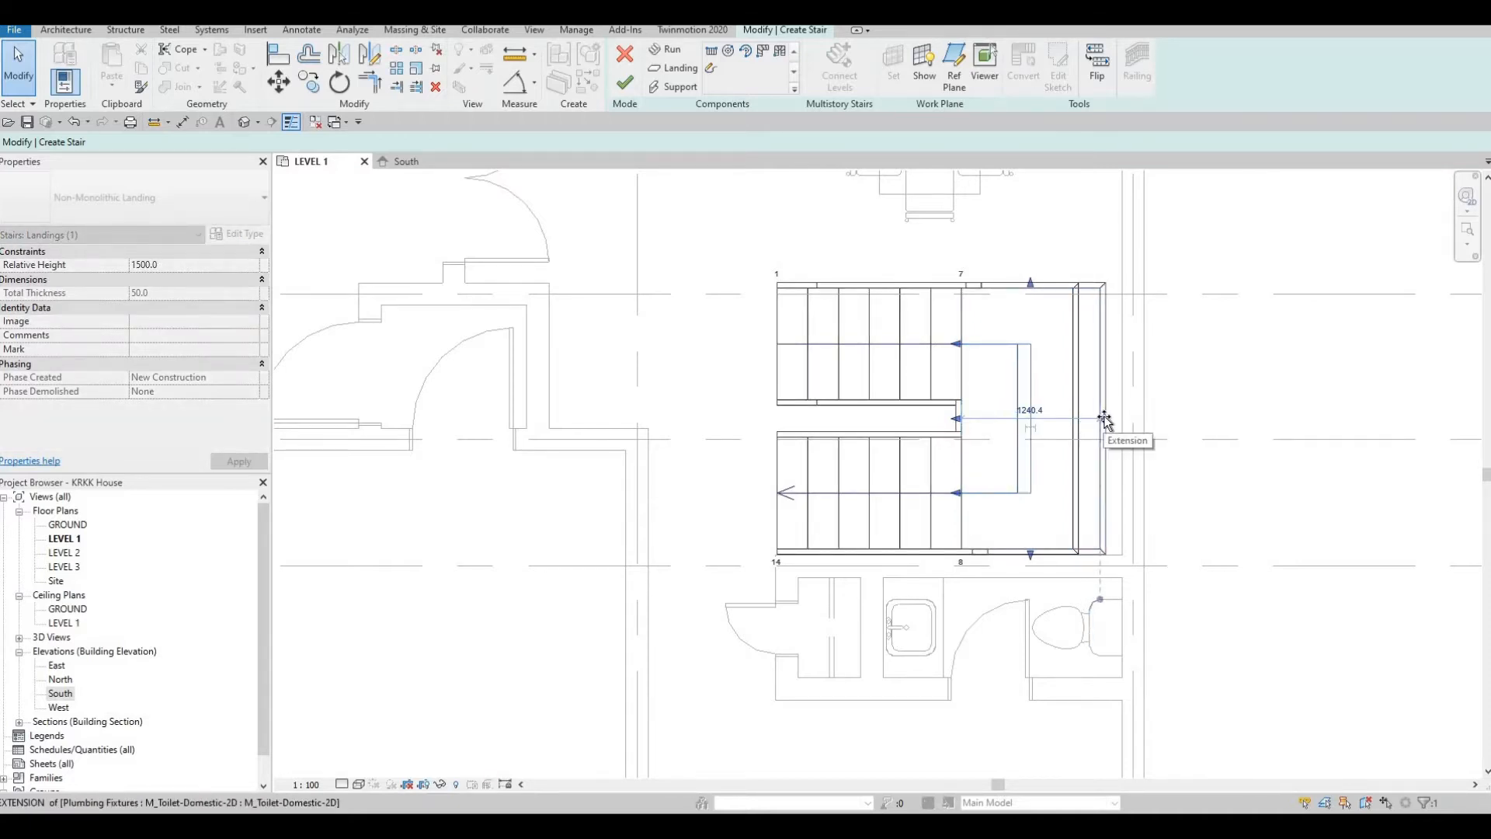
left_click_drag(1008, 573, 1008, 573)
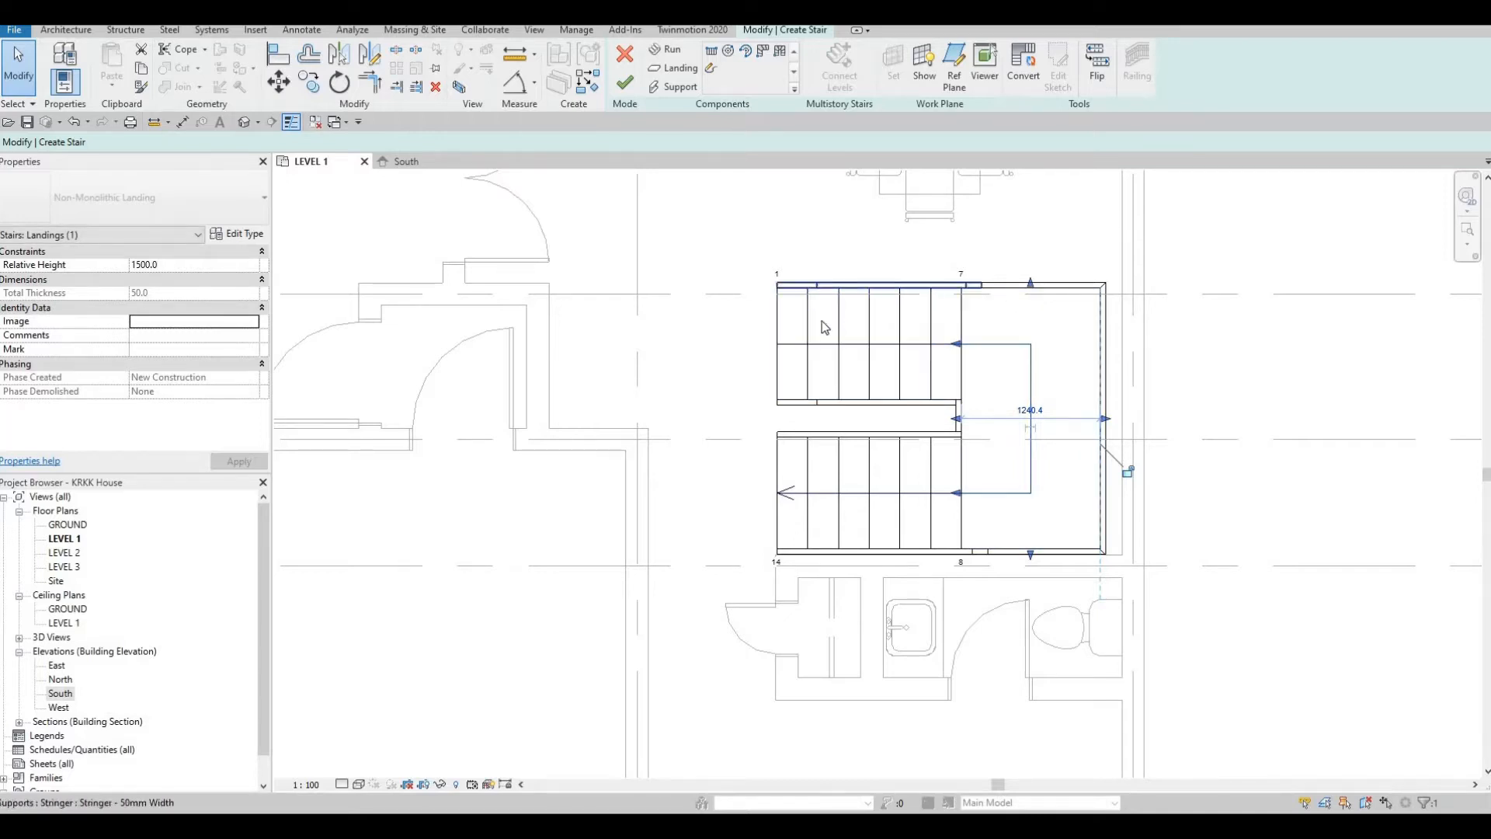
left_click(858, 292)
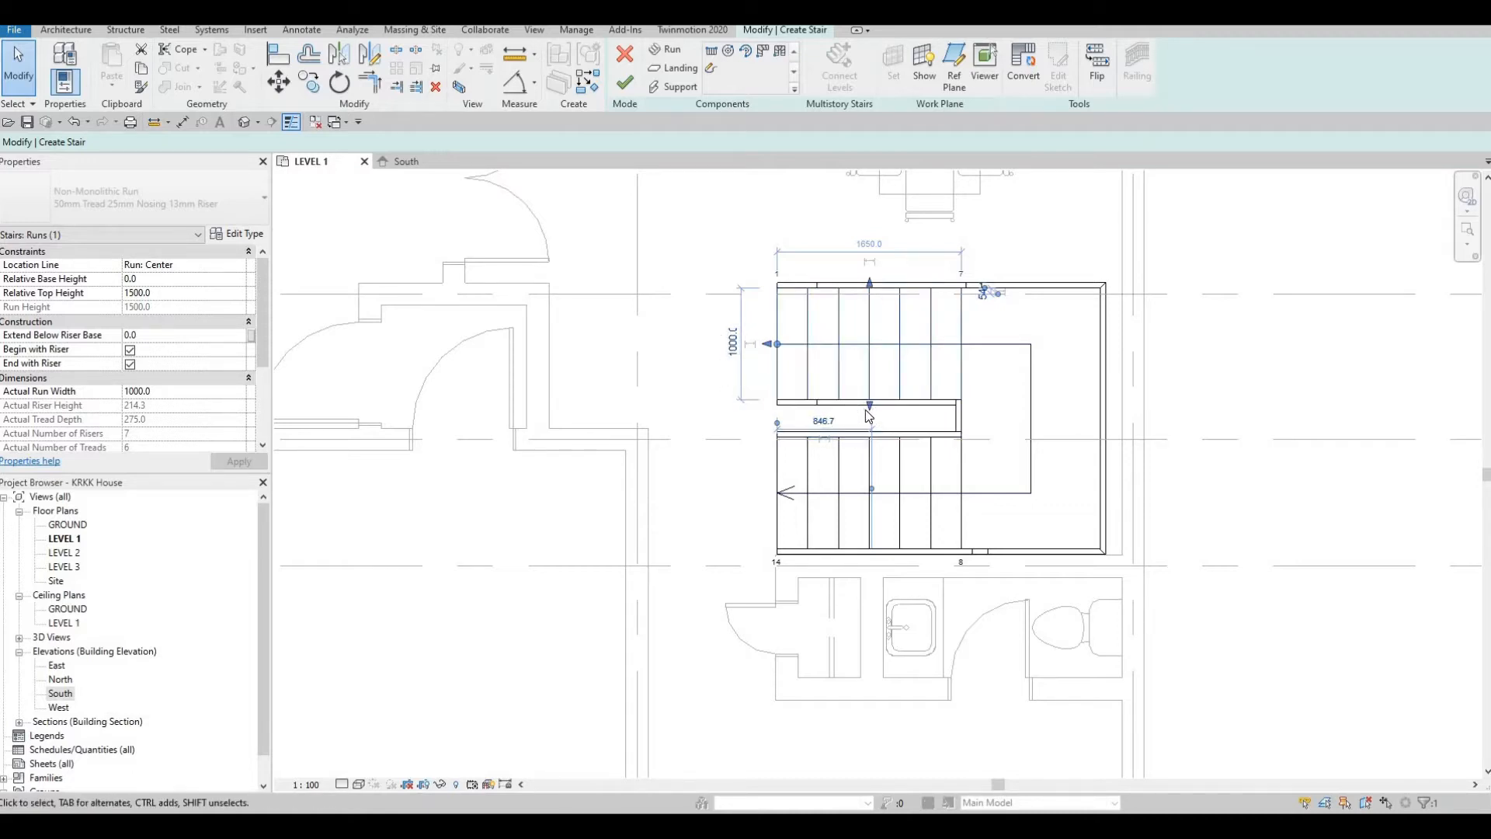
left_click(625, 82)
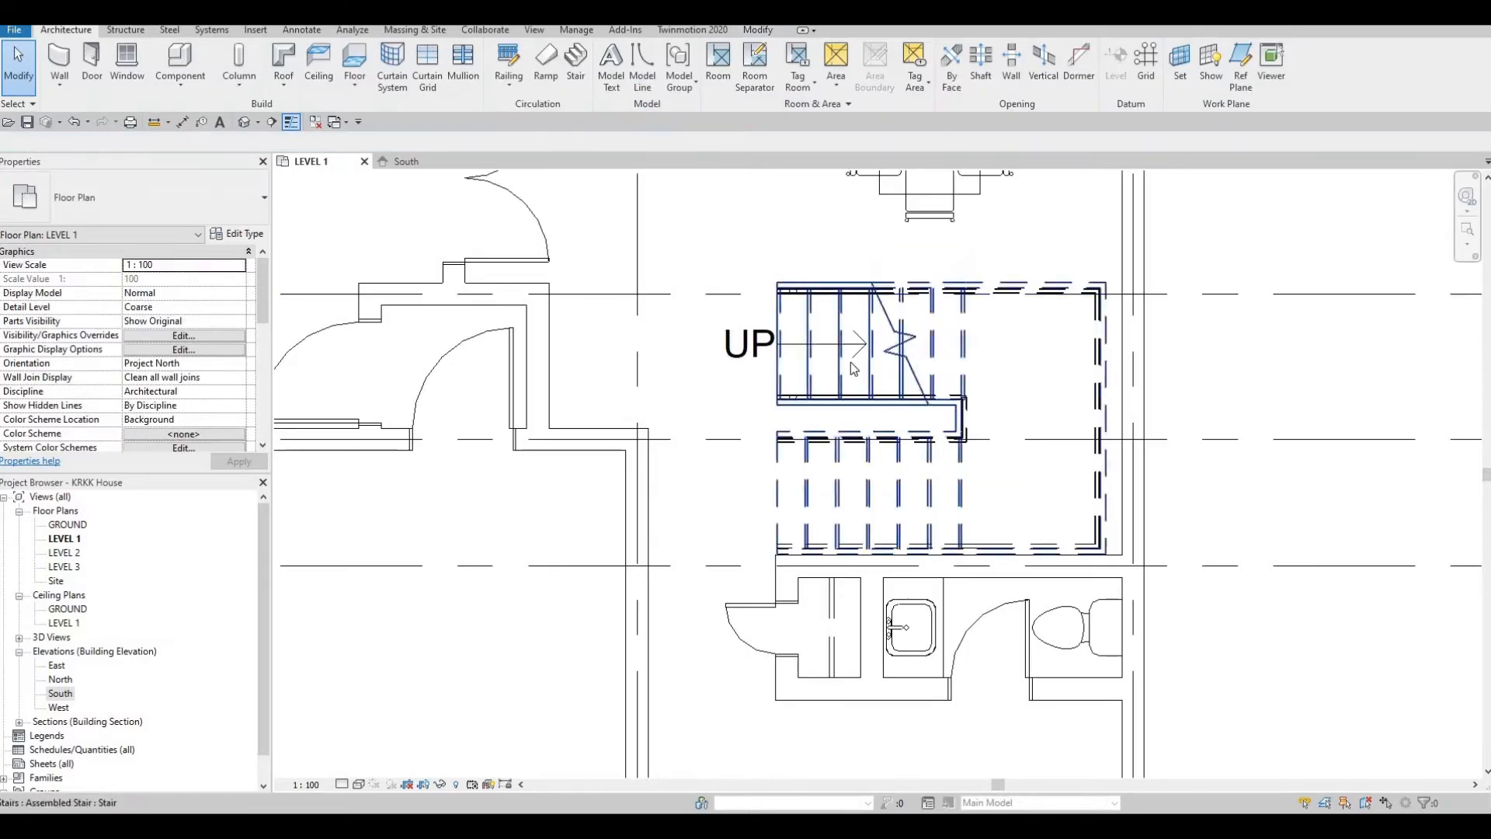
Step: Nudge the stair right until its landing edge meets the inner face of the exterior wall
left_click(846, 377)
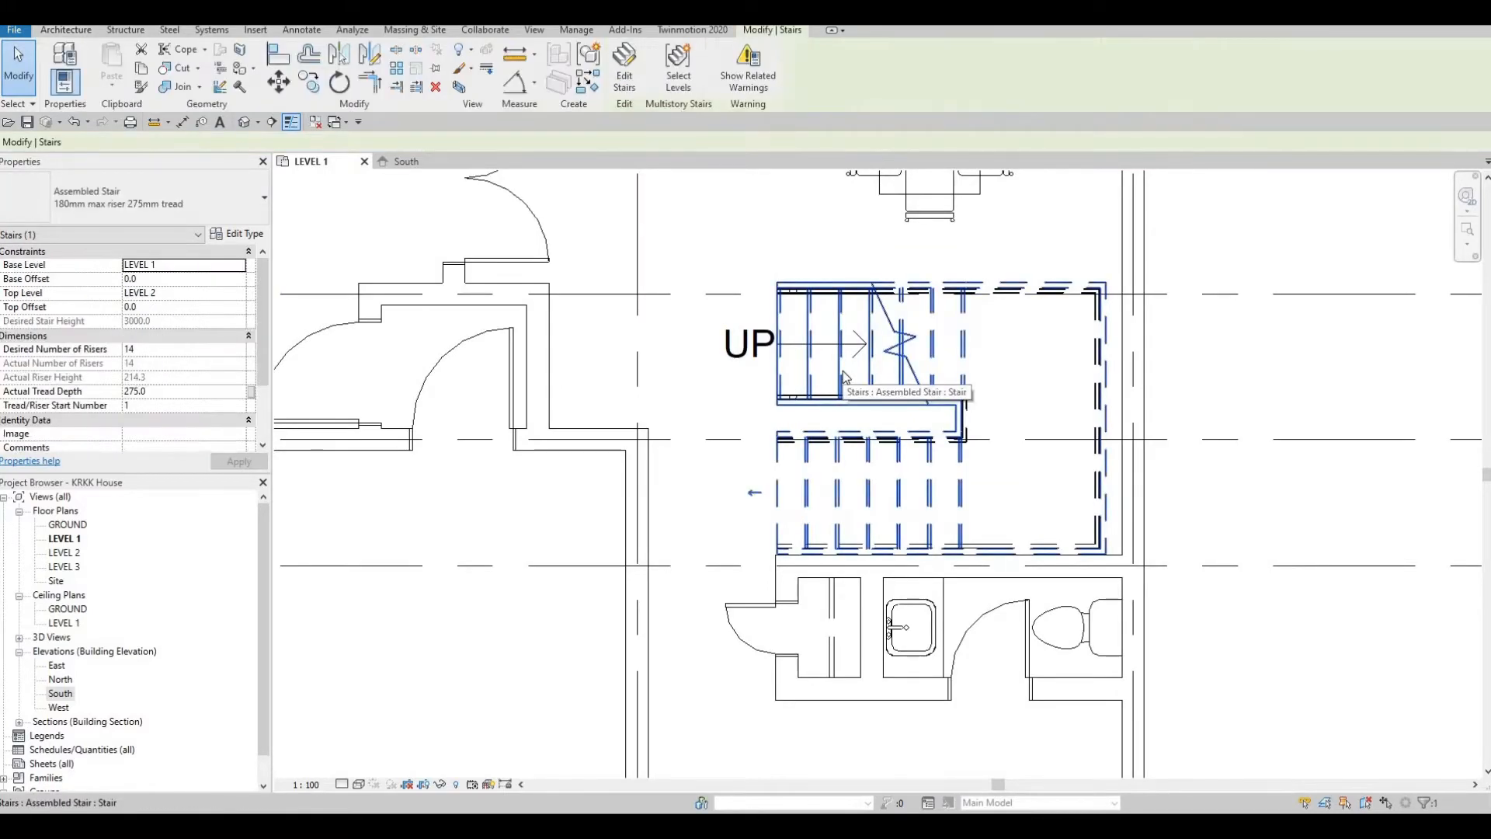
key("Right")
key("Right")
key("Right")
key("Right")
key("Right")
key("Right")
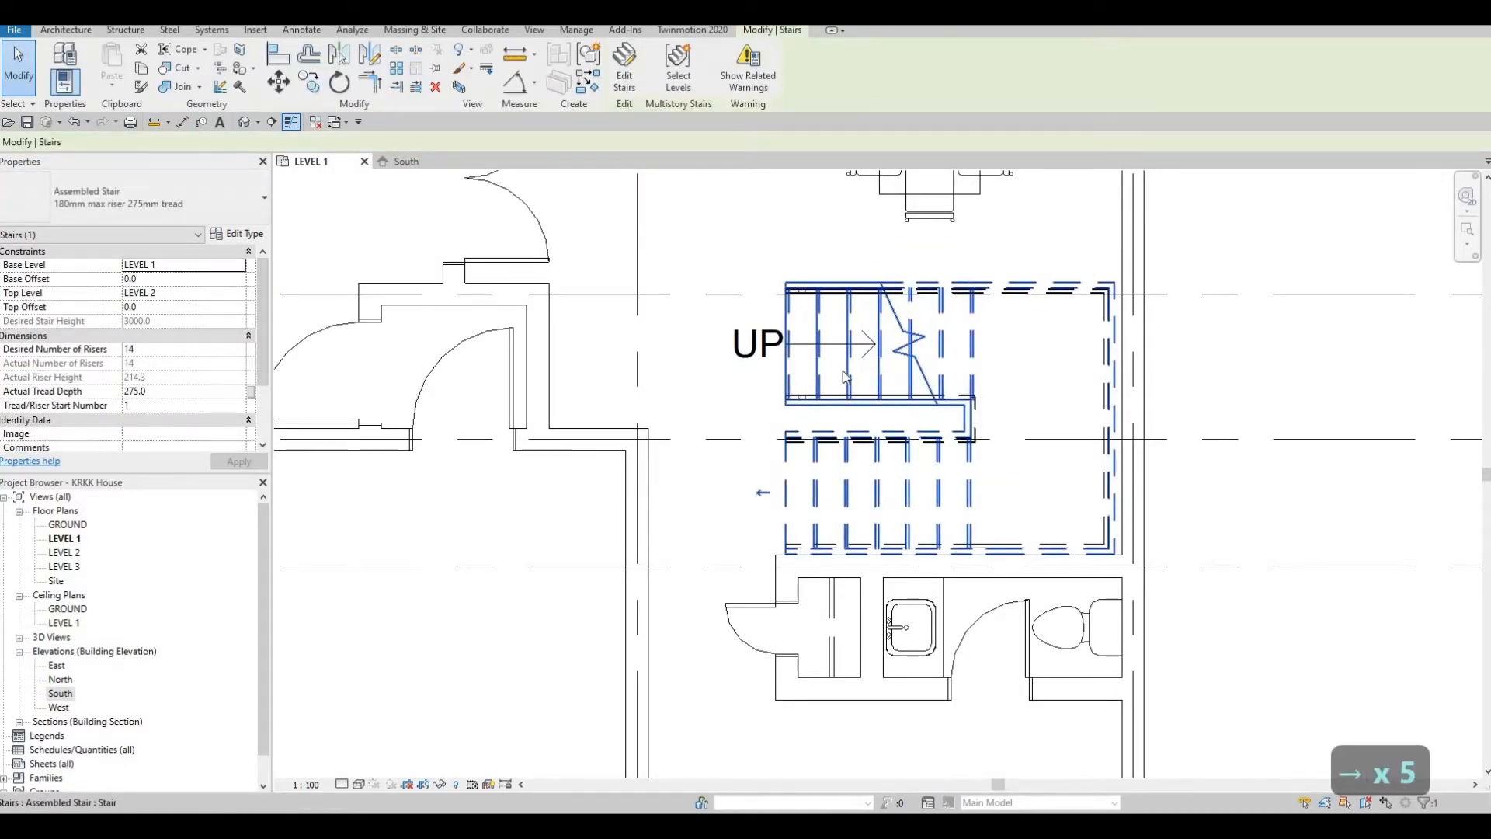
key("Right")
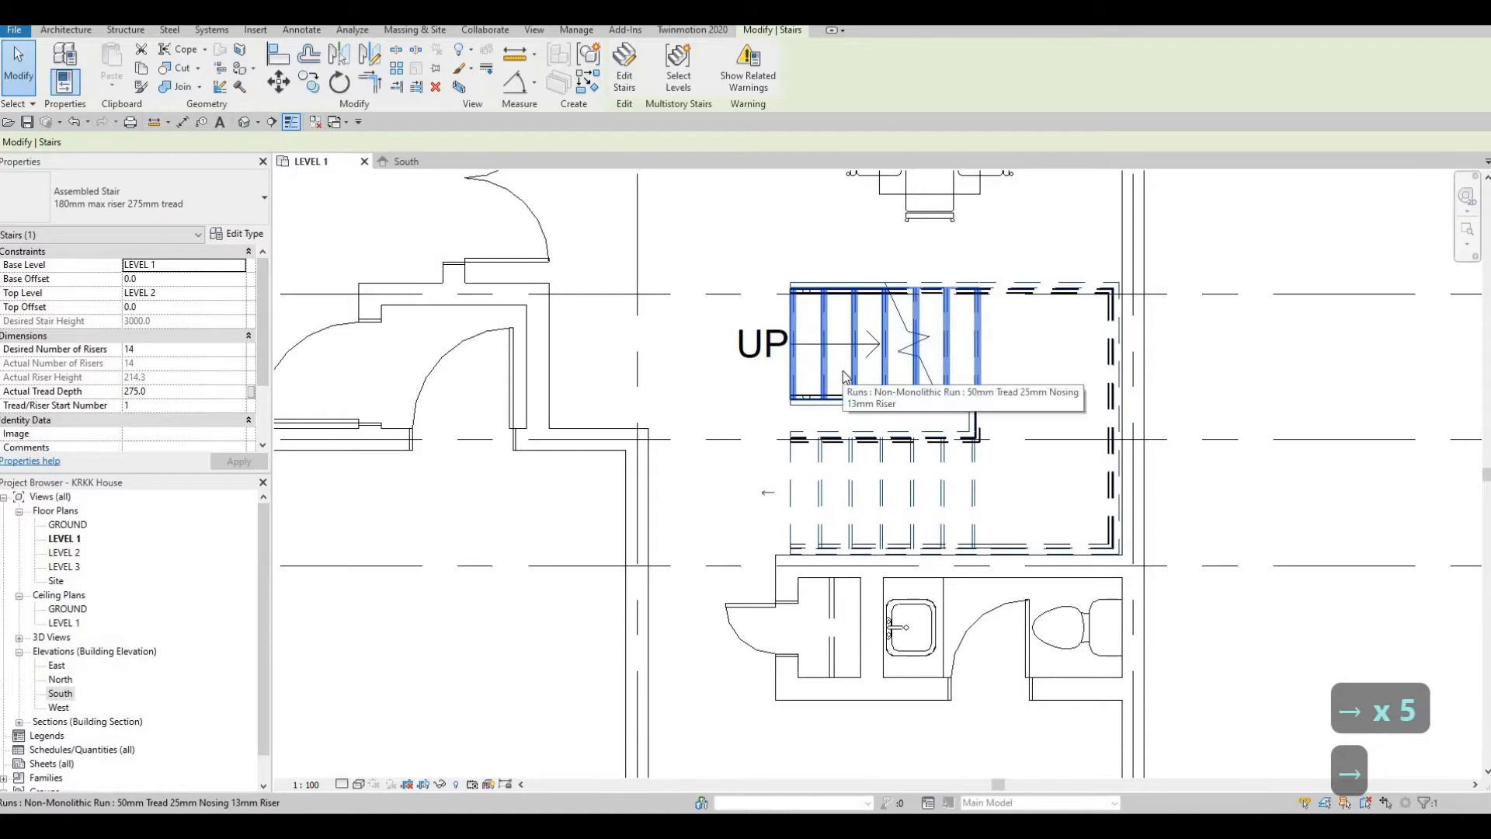
key("Right")
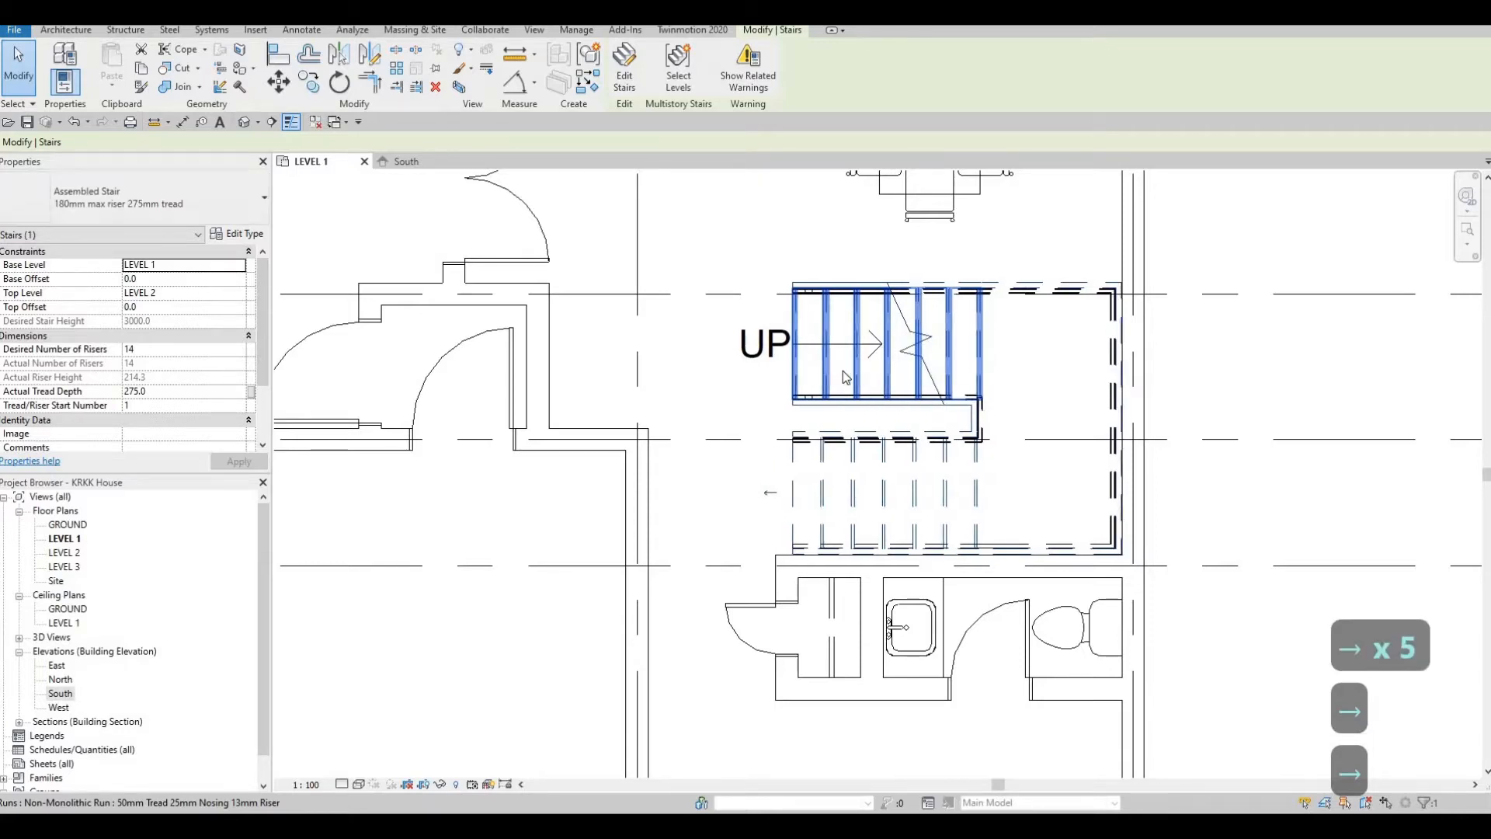
key("Escape")
key("Escape")
key("Escape")
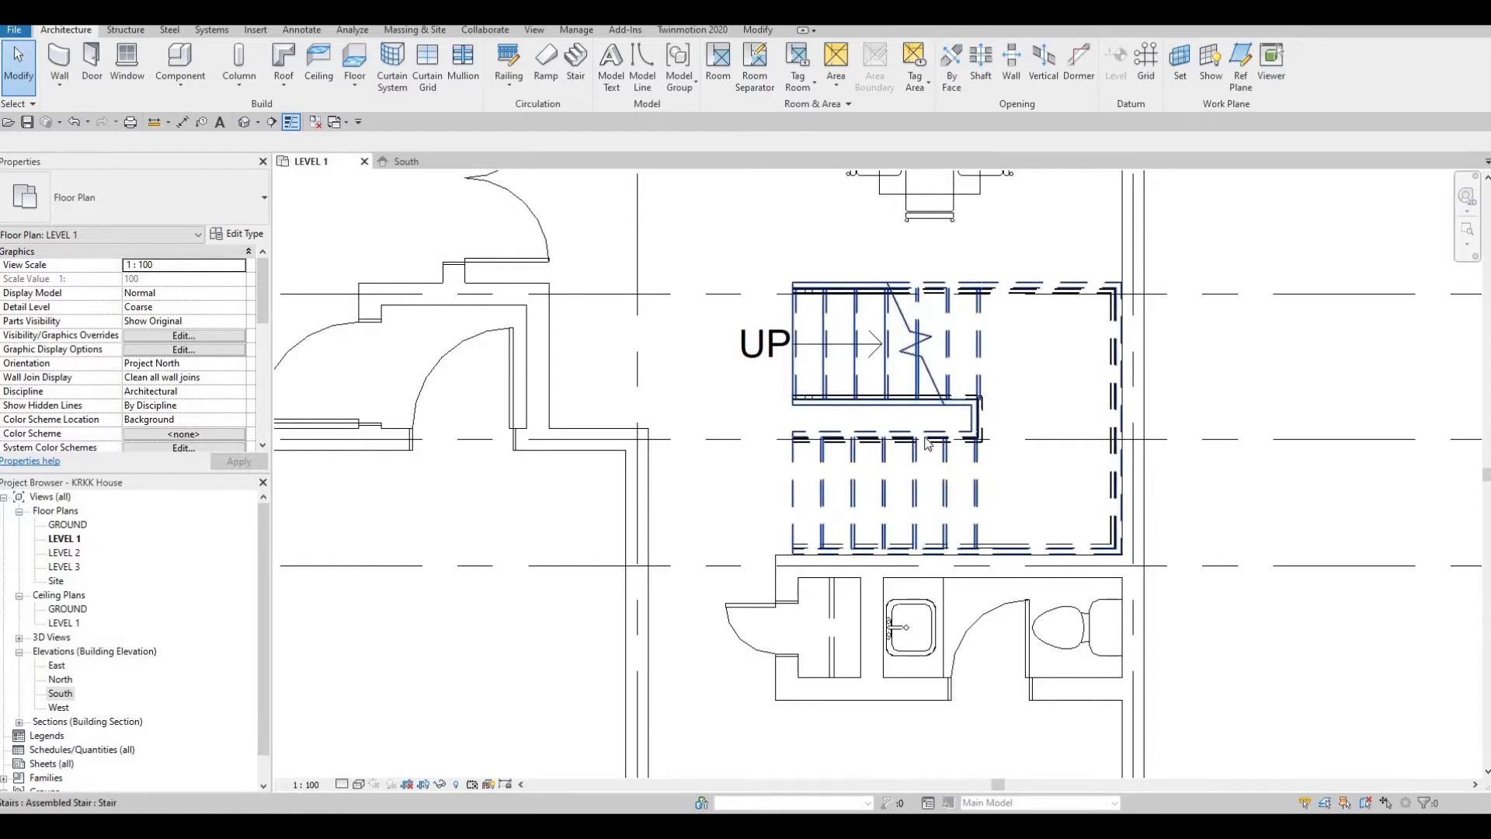
Step: Select the whole stair and flip its up direction so that it starts with the flight beside the bathroom
key("Tab")
key("Tab")
left_click(825, 383)
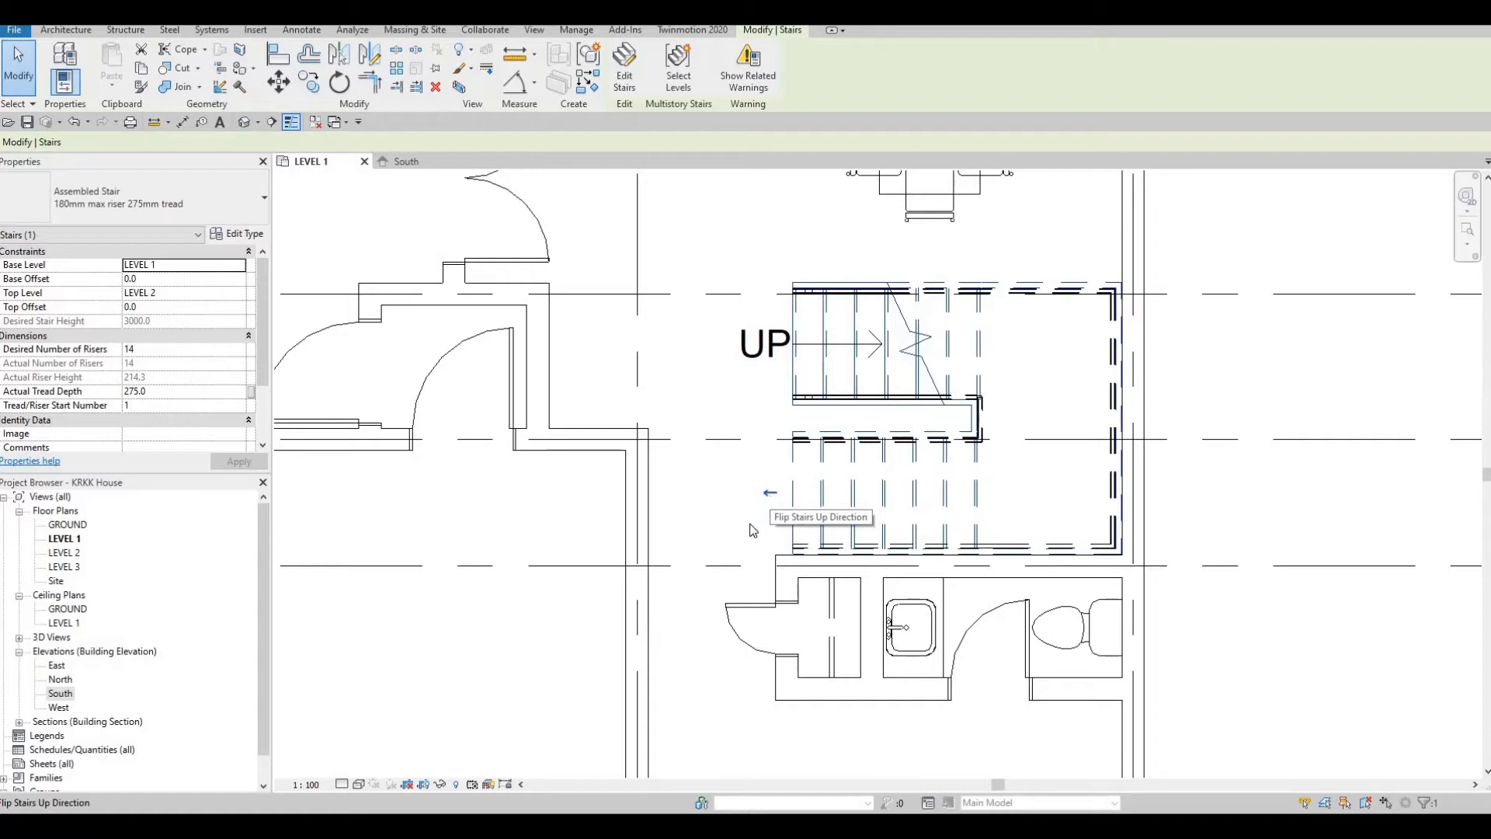
left_click(770, 495)
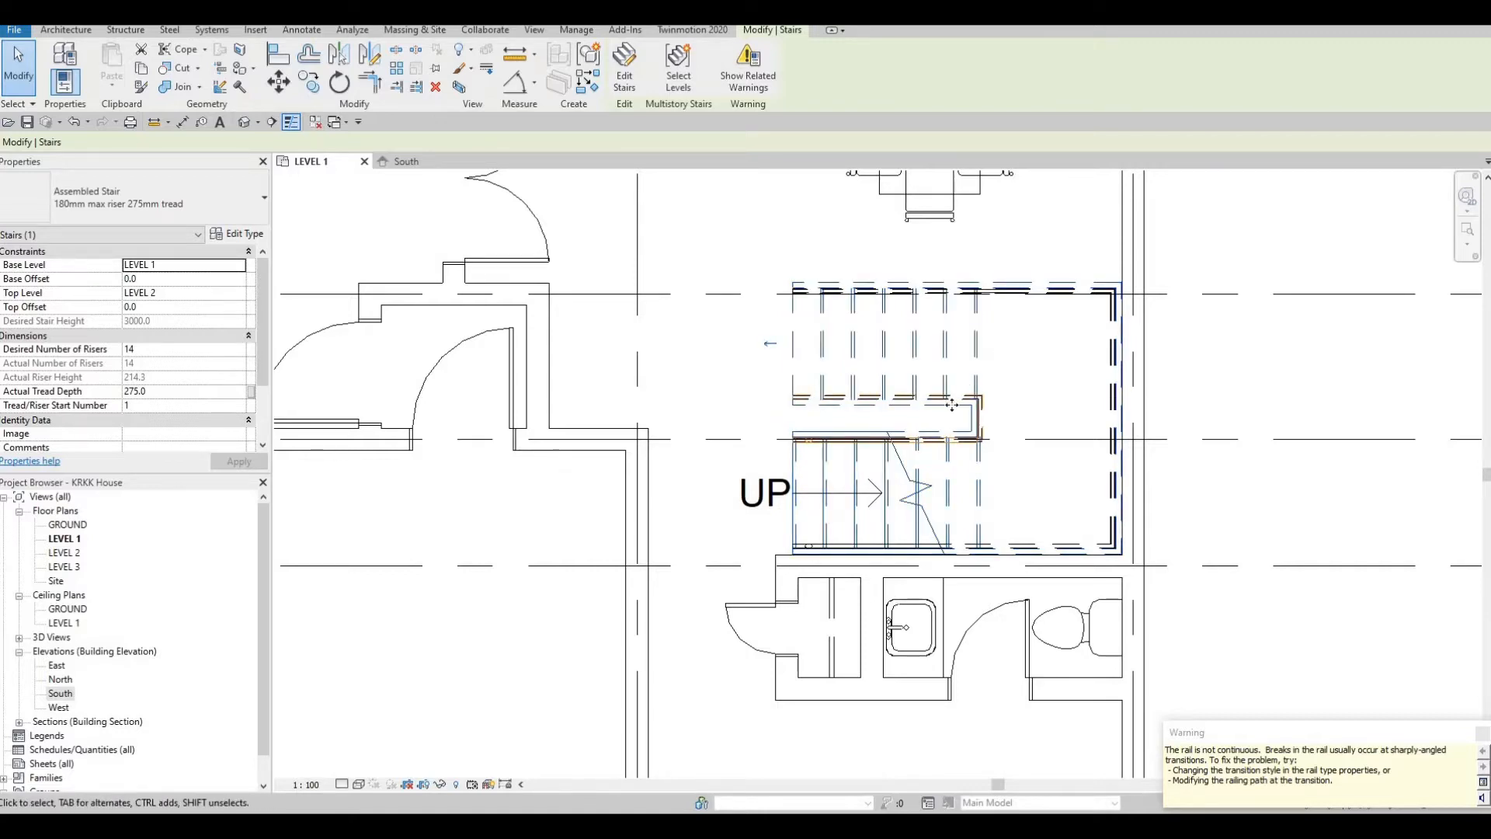
scroll(960, 449, "down", 2)
key("Escape")
key("Escape")
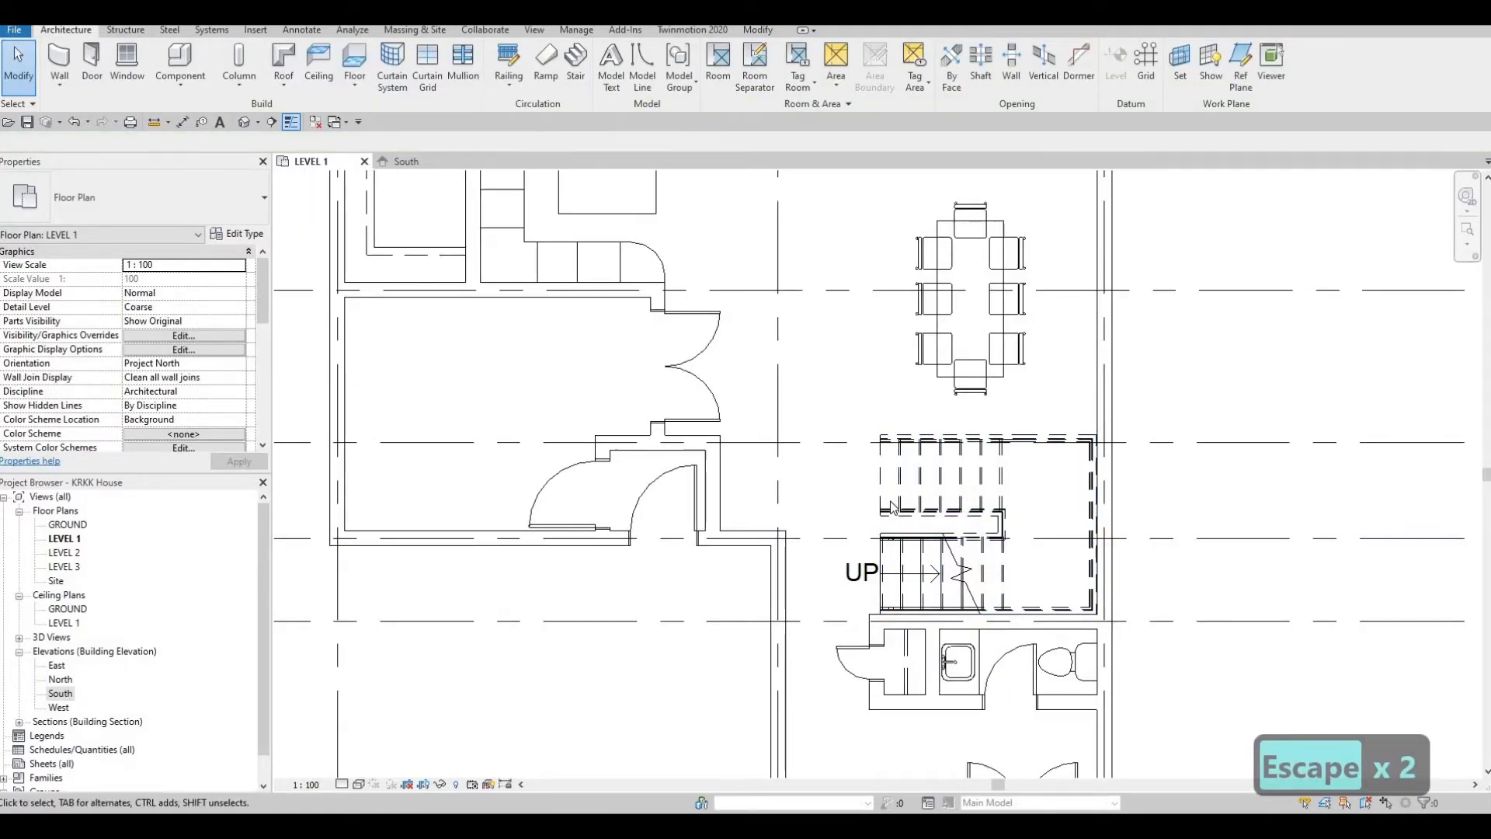
key("w")
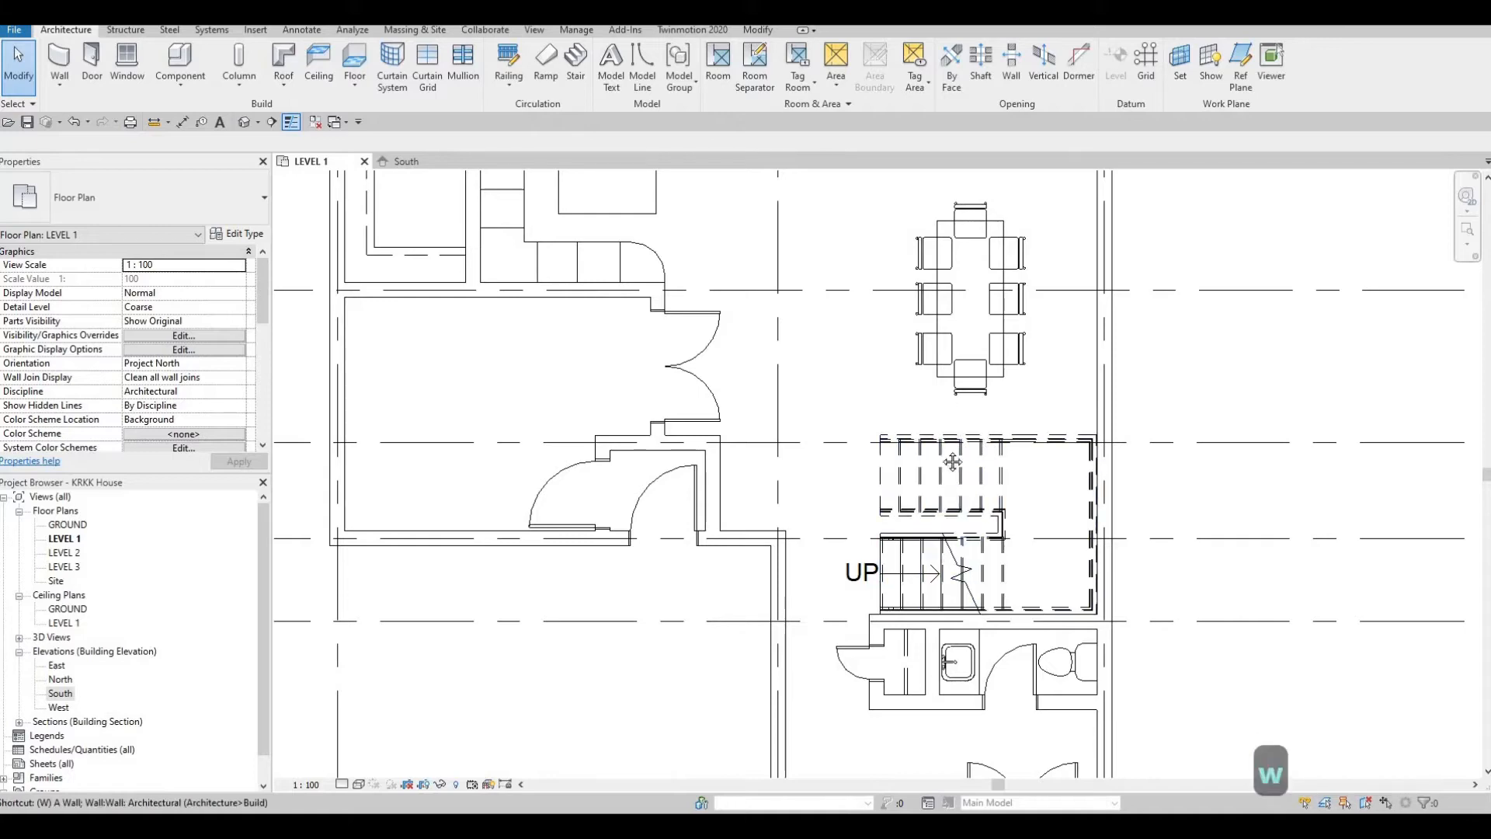
key("Escape")
Step: Start a floor on Level 1 and duplicate the Generic Floor - 400mm type as FLOOR 1
middle_click_drag(875, 393, 961, 482)
scroll(878, 442, "down", 2)
mouse_move(878, 443)
middle_mouse_down()
mouse_move(900, 487)
mouse_move(881, 420)
mouse_move(872, 436)
middle_mouse_up()
scroll(880, 502, "down", 3)
scroll(773, 341, "down", 1)
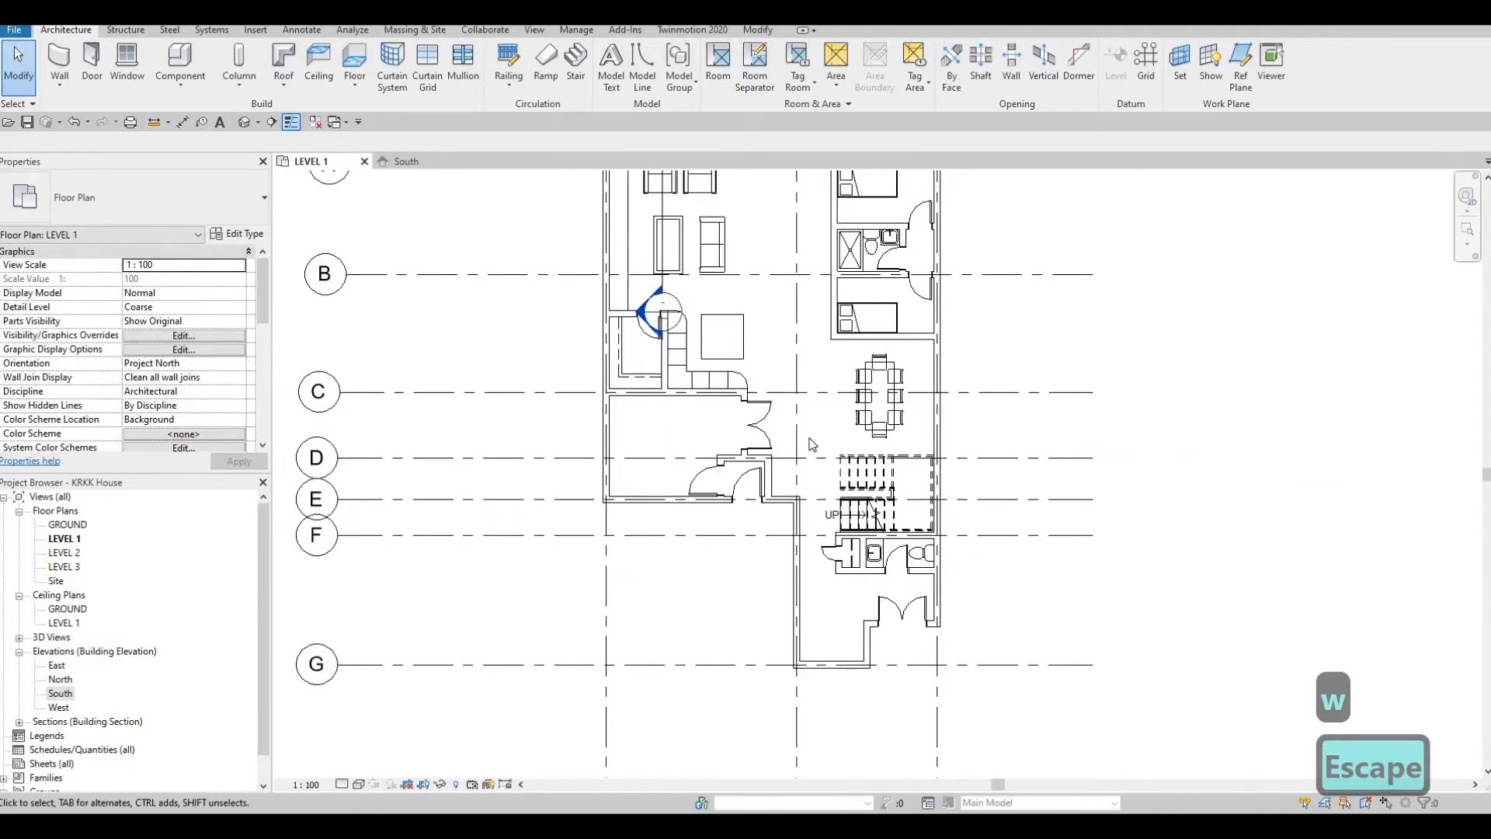
middle_click_drag(776, 370, 812, 336)
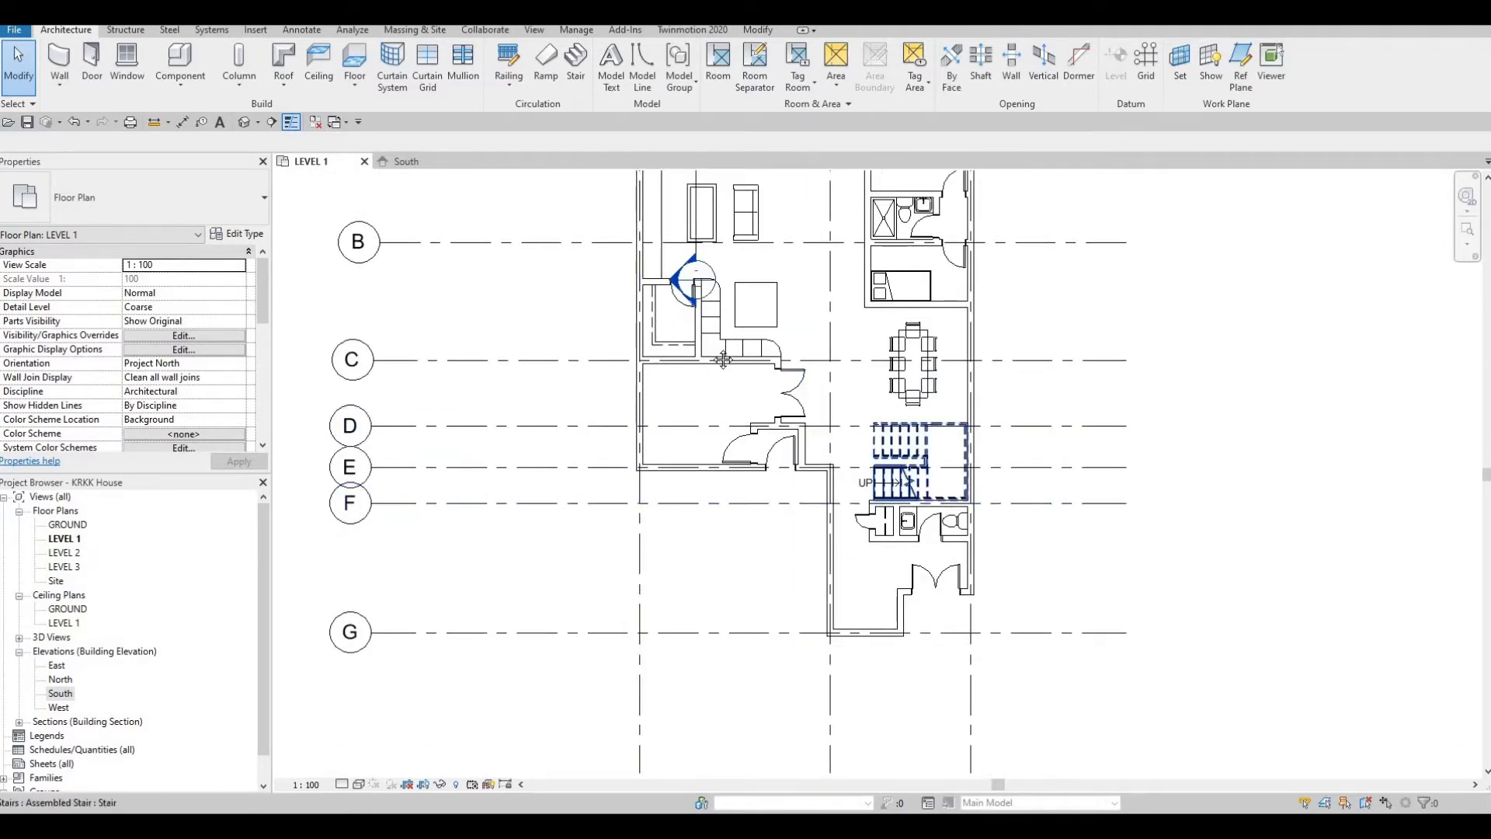
middle_click_drag(702, 315, 675, 452)
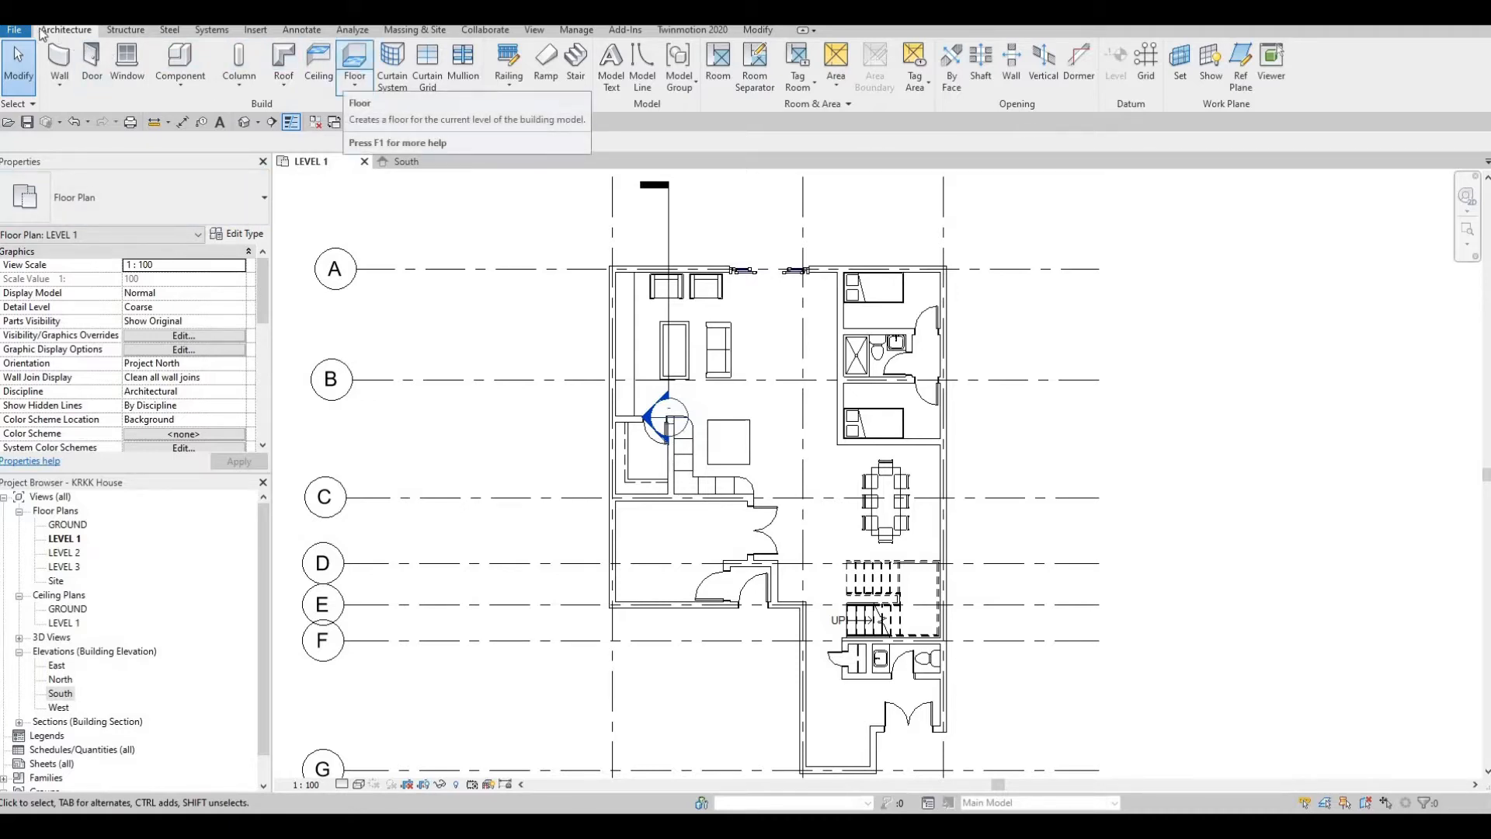
left_click(354, 58)
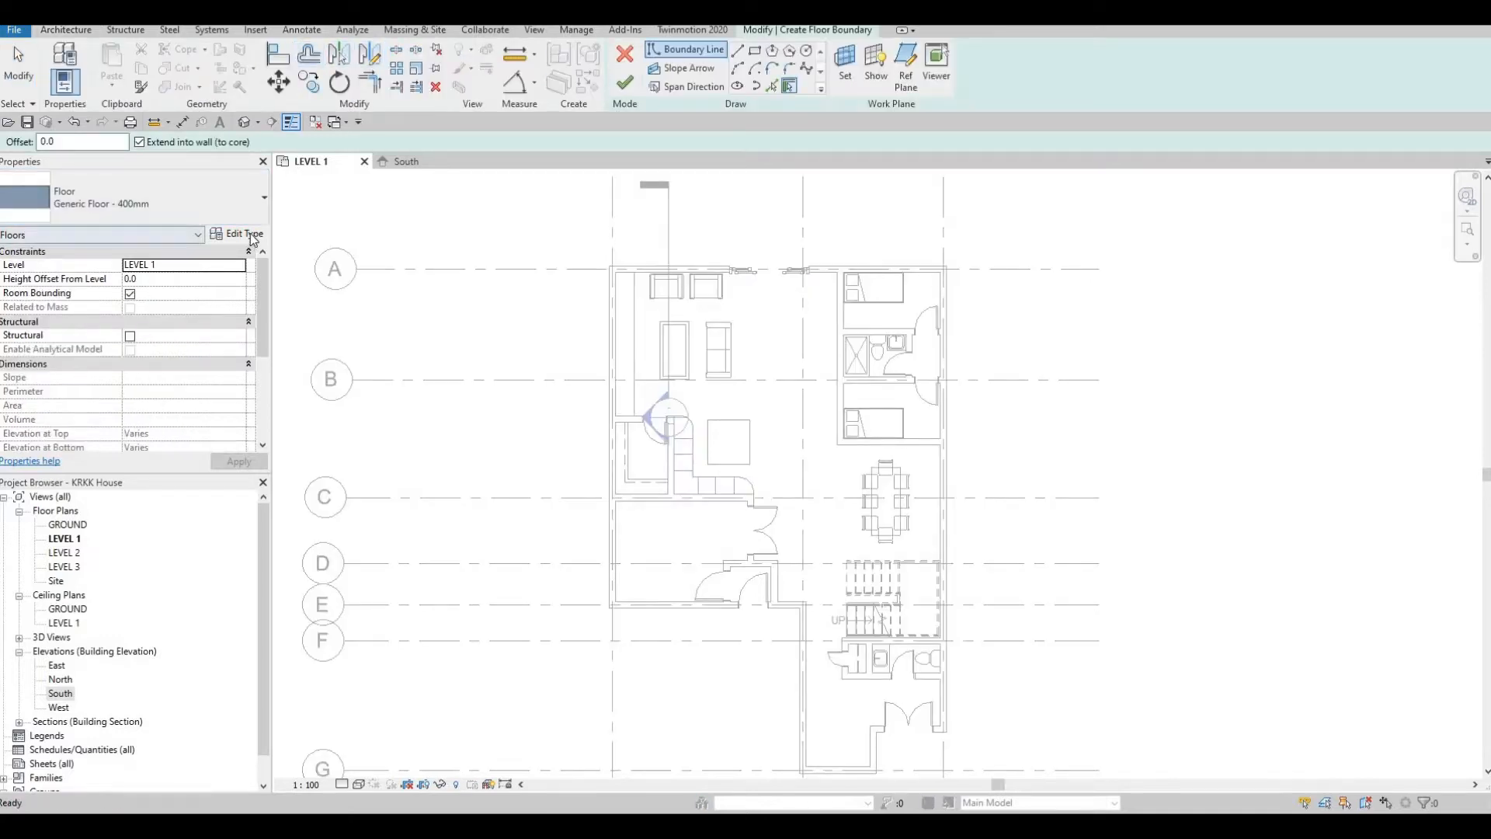
left_click(236, 233)
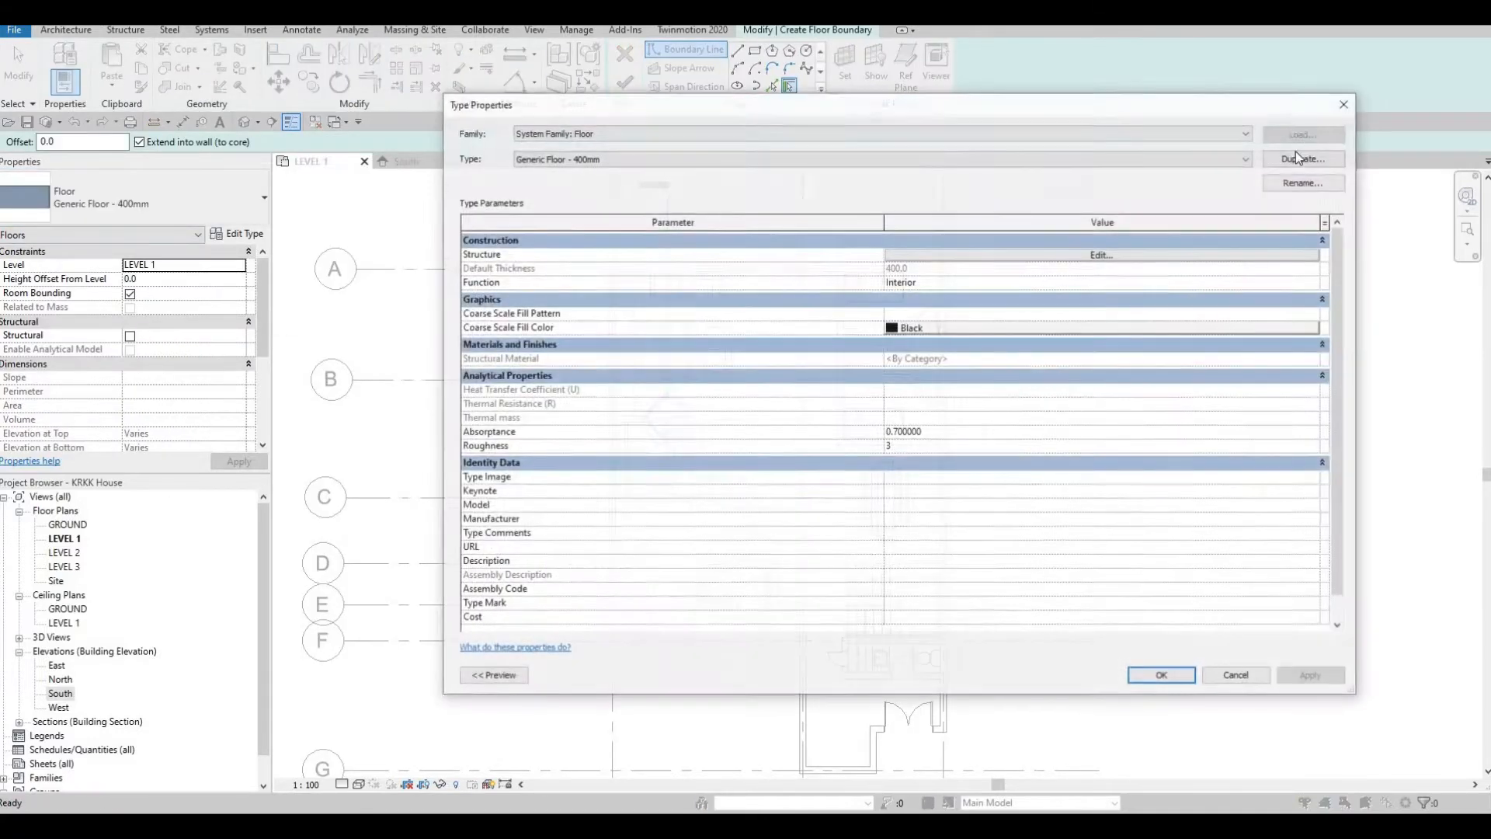
key("alt+d")
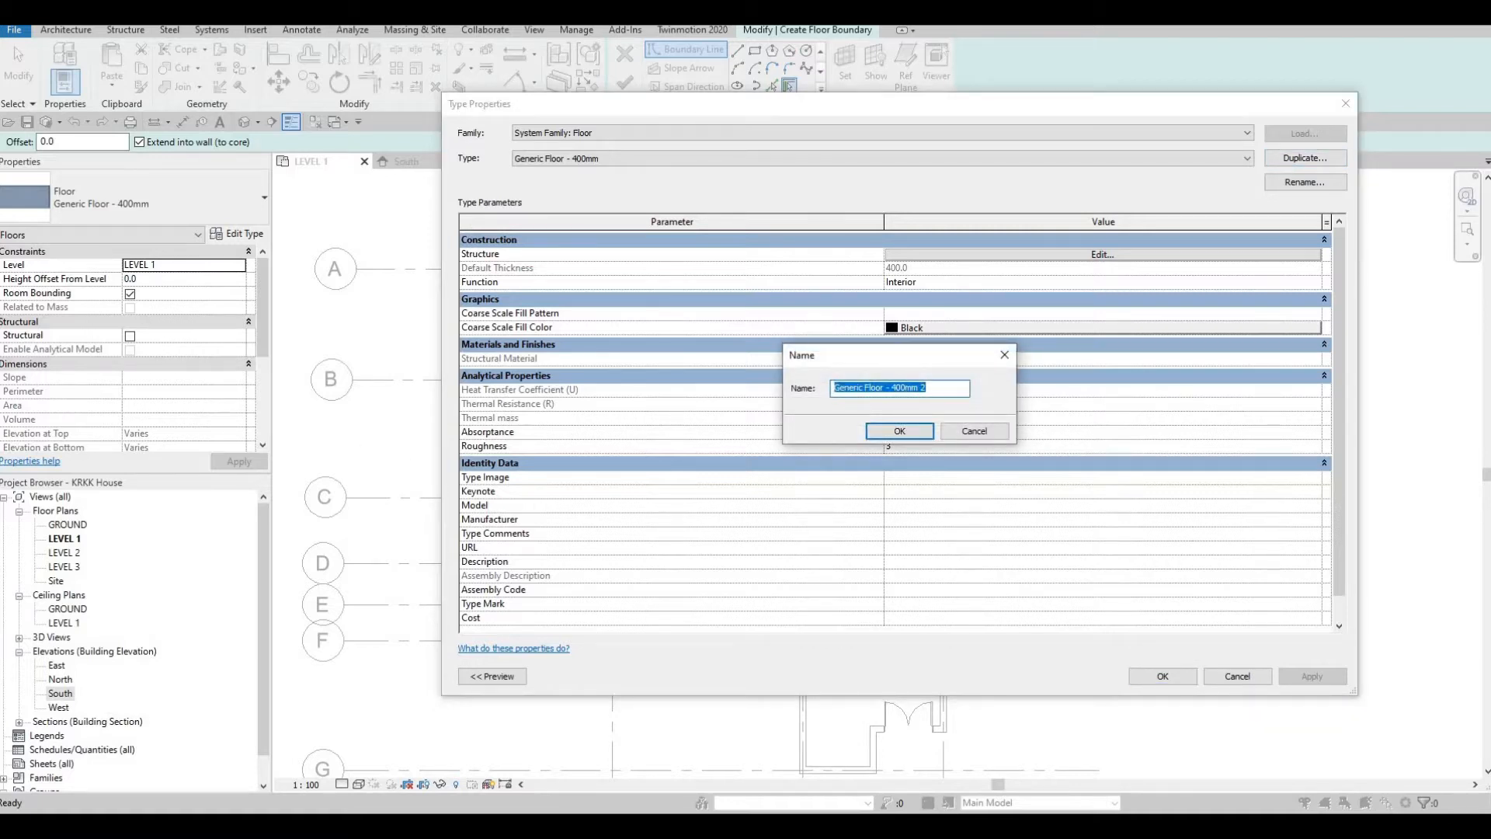
type("FLOOR 1")
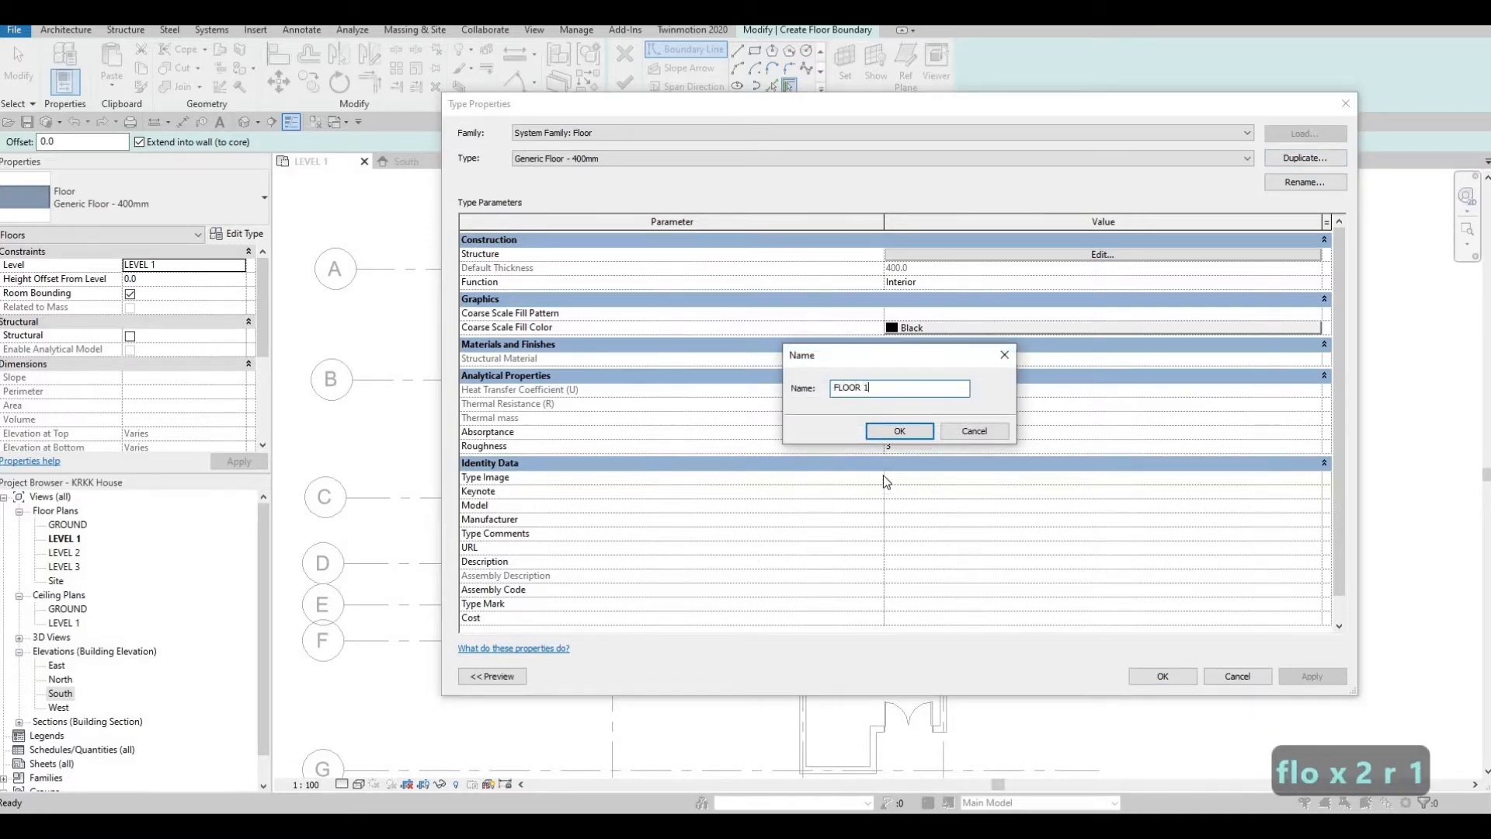
left_click(893, 431)
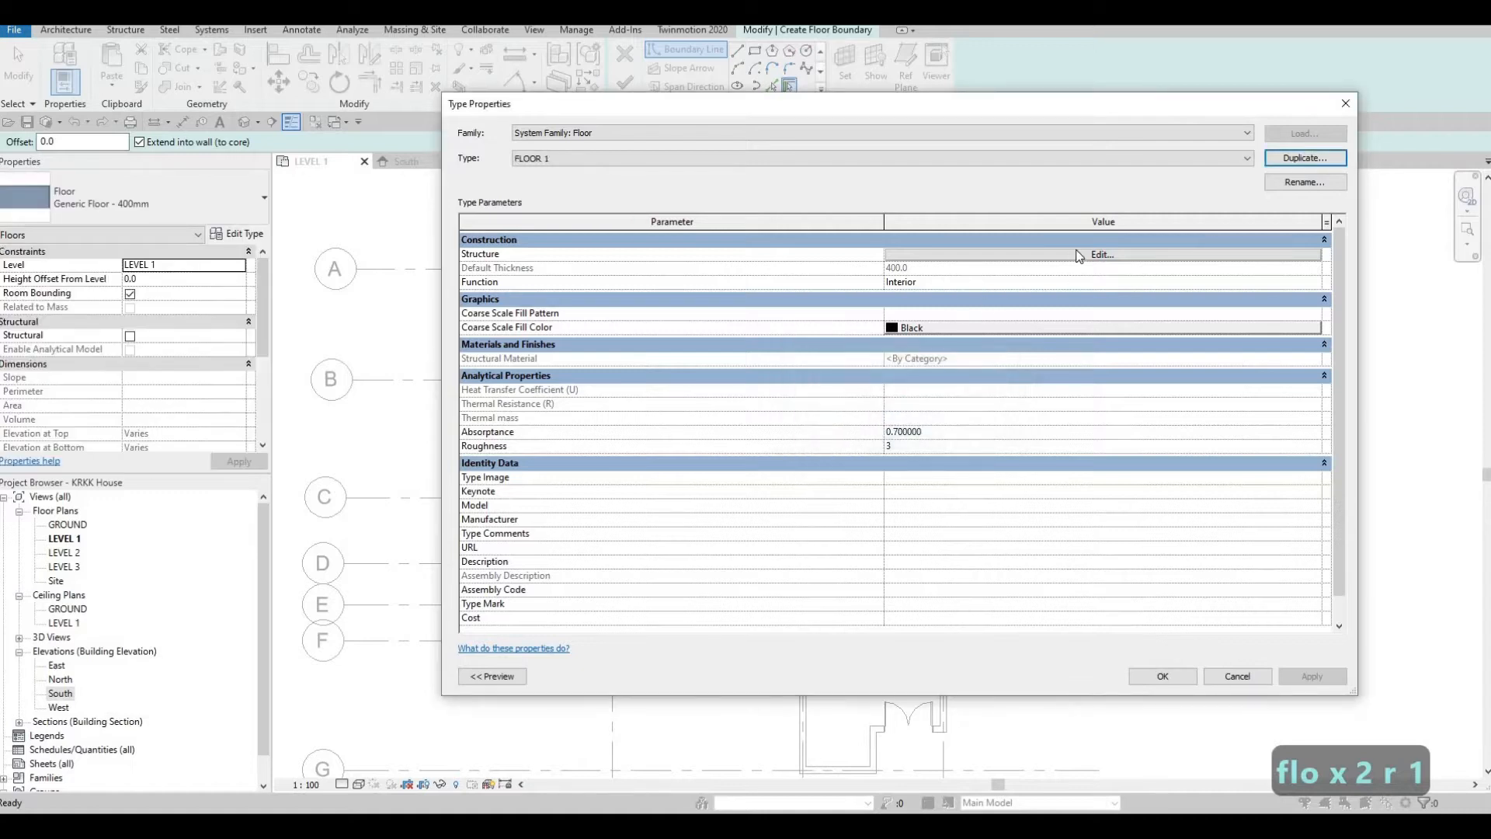
Step: Set the thickness of the structure layer in the FLOOR 1 assembly to 200 mm
left_click(924, 255)
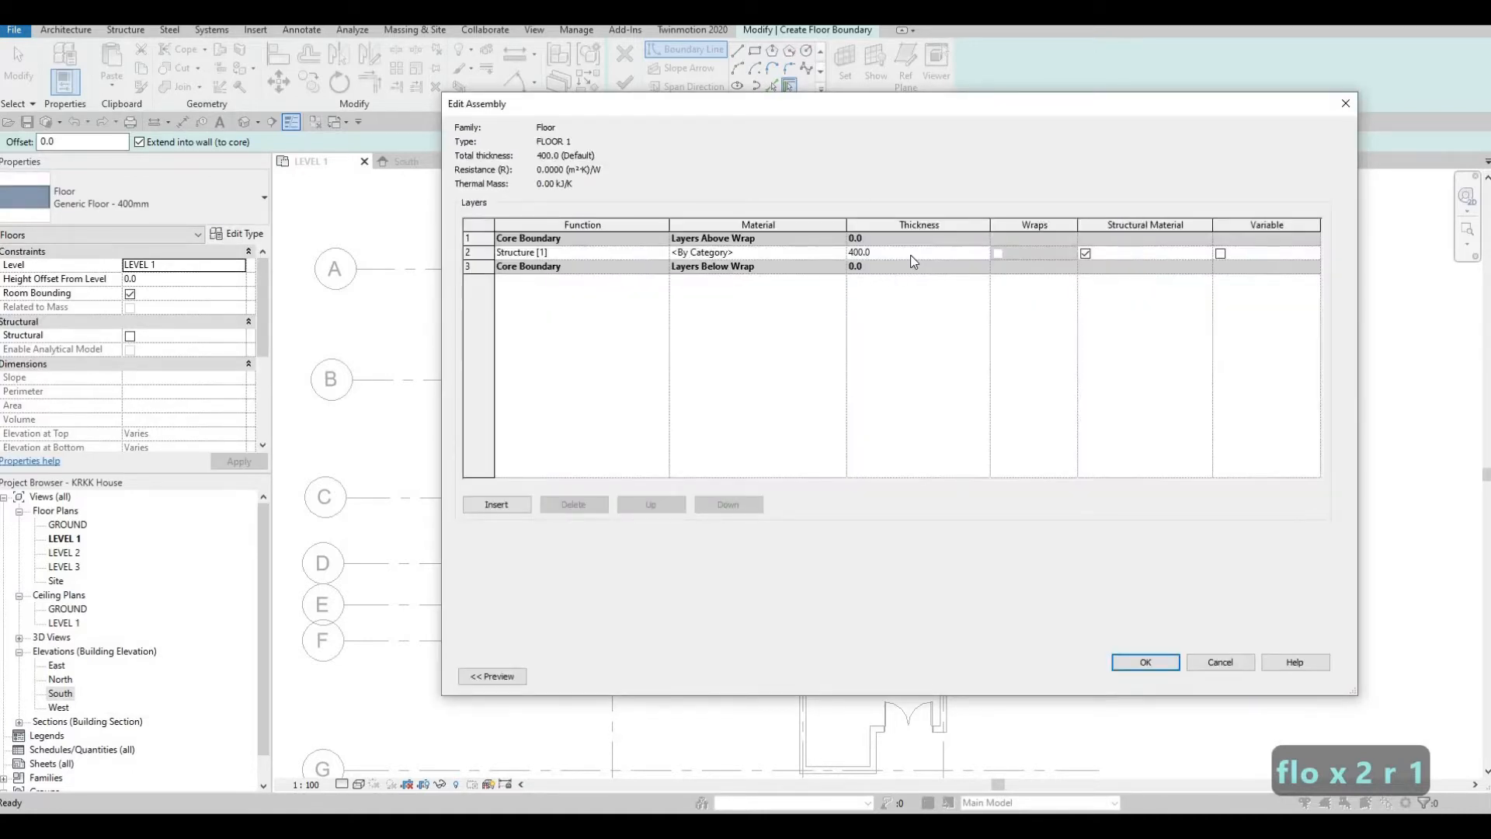
left_click(885, 253)
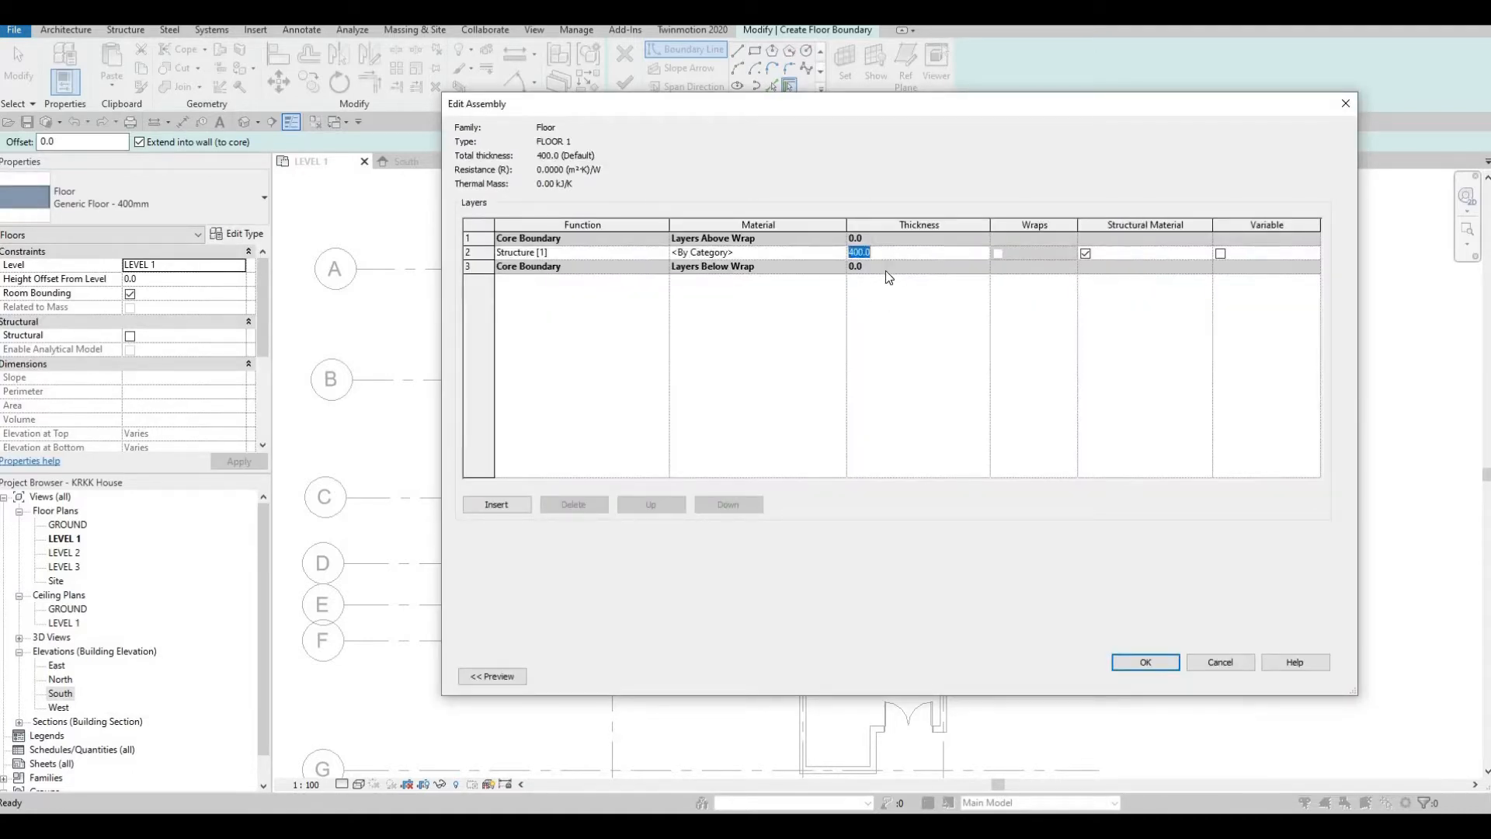
type("200")
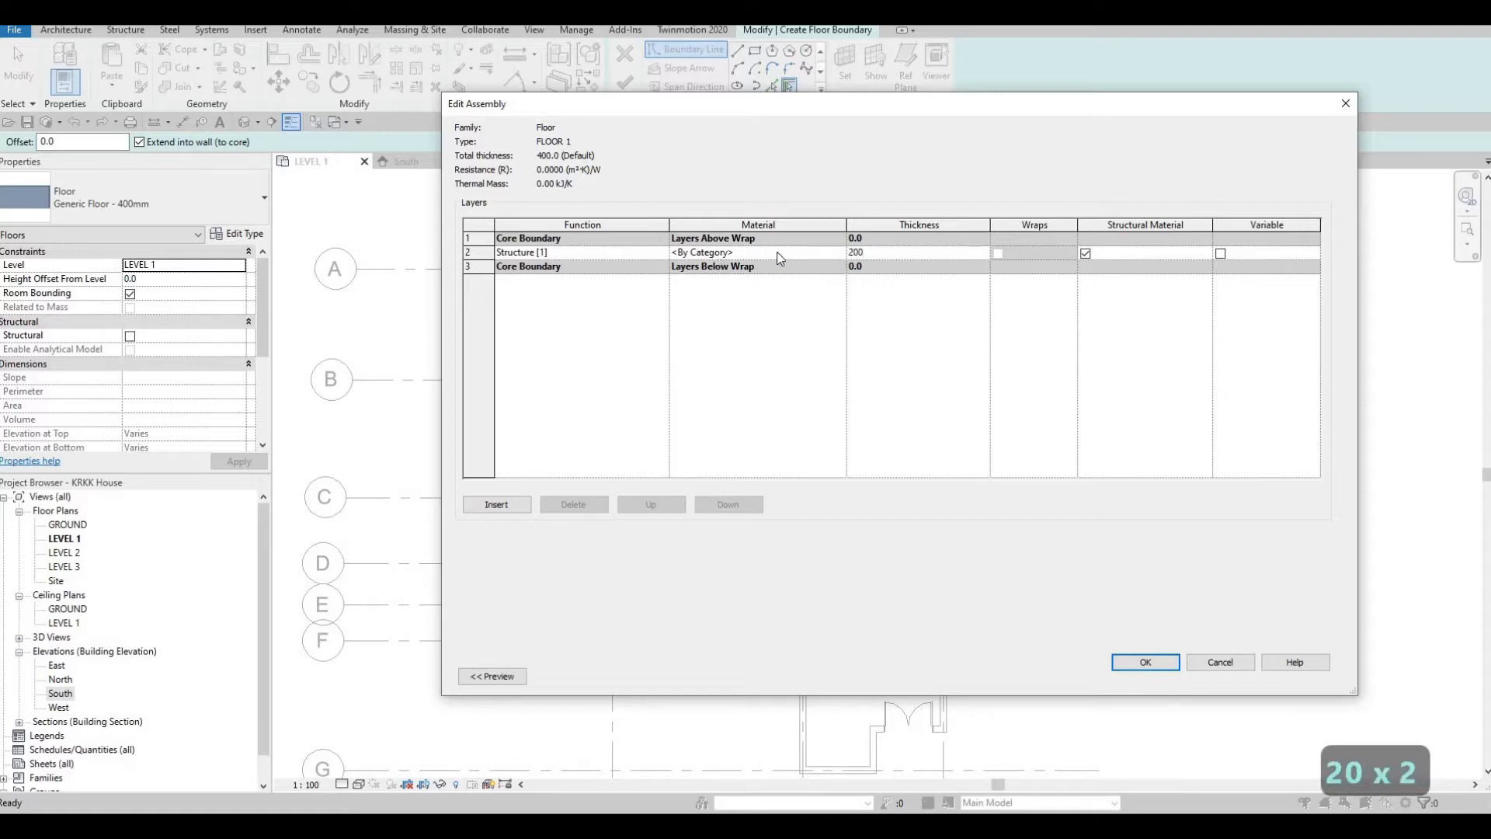
Step: Assign Fieldstone from the AEC Stone materials to the structure layer and accept the FLOOR 1 type properties
left_click(845, 253)
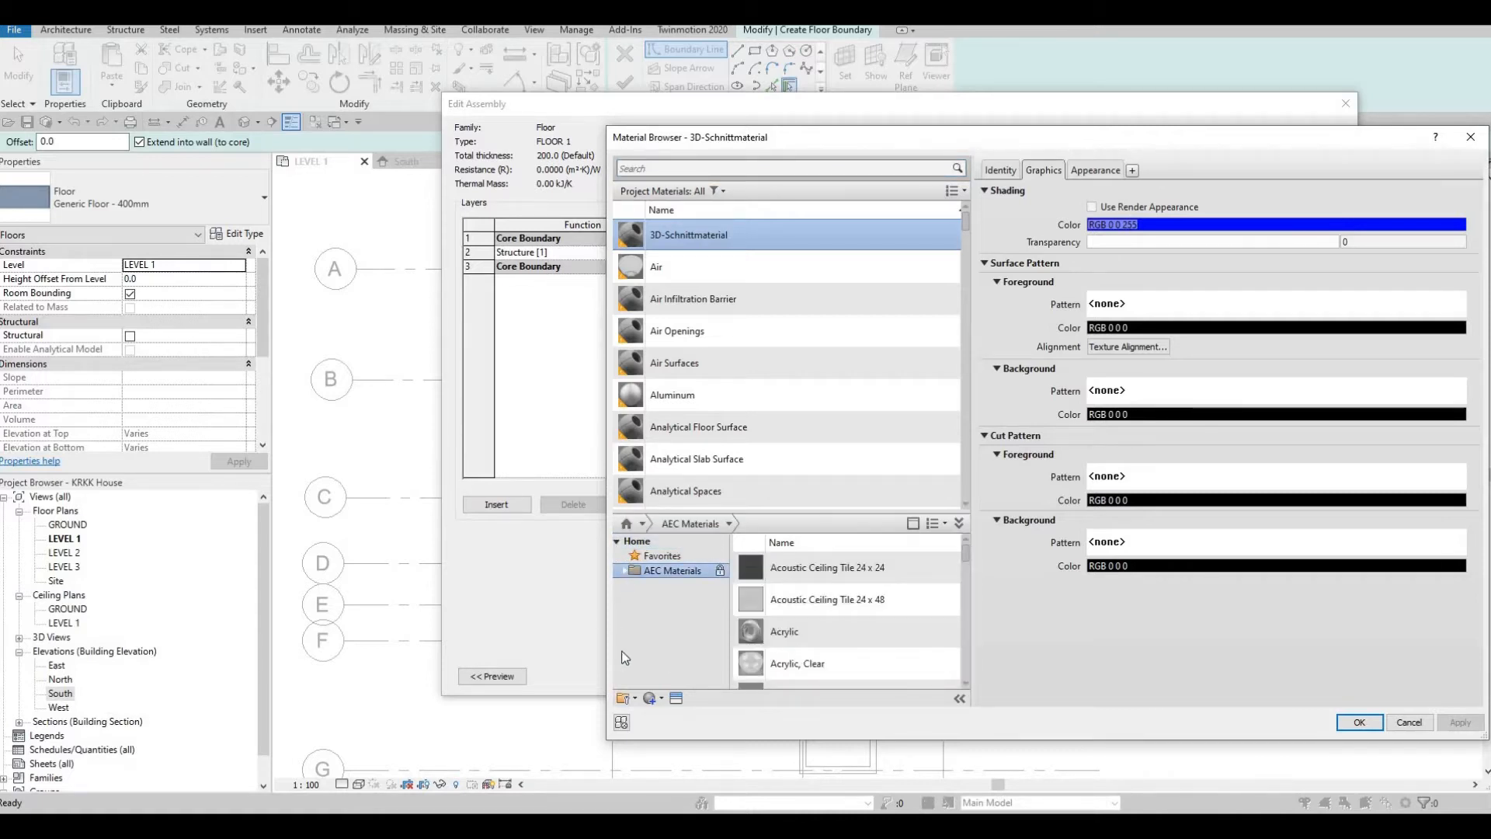
double_click(636, 572)
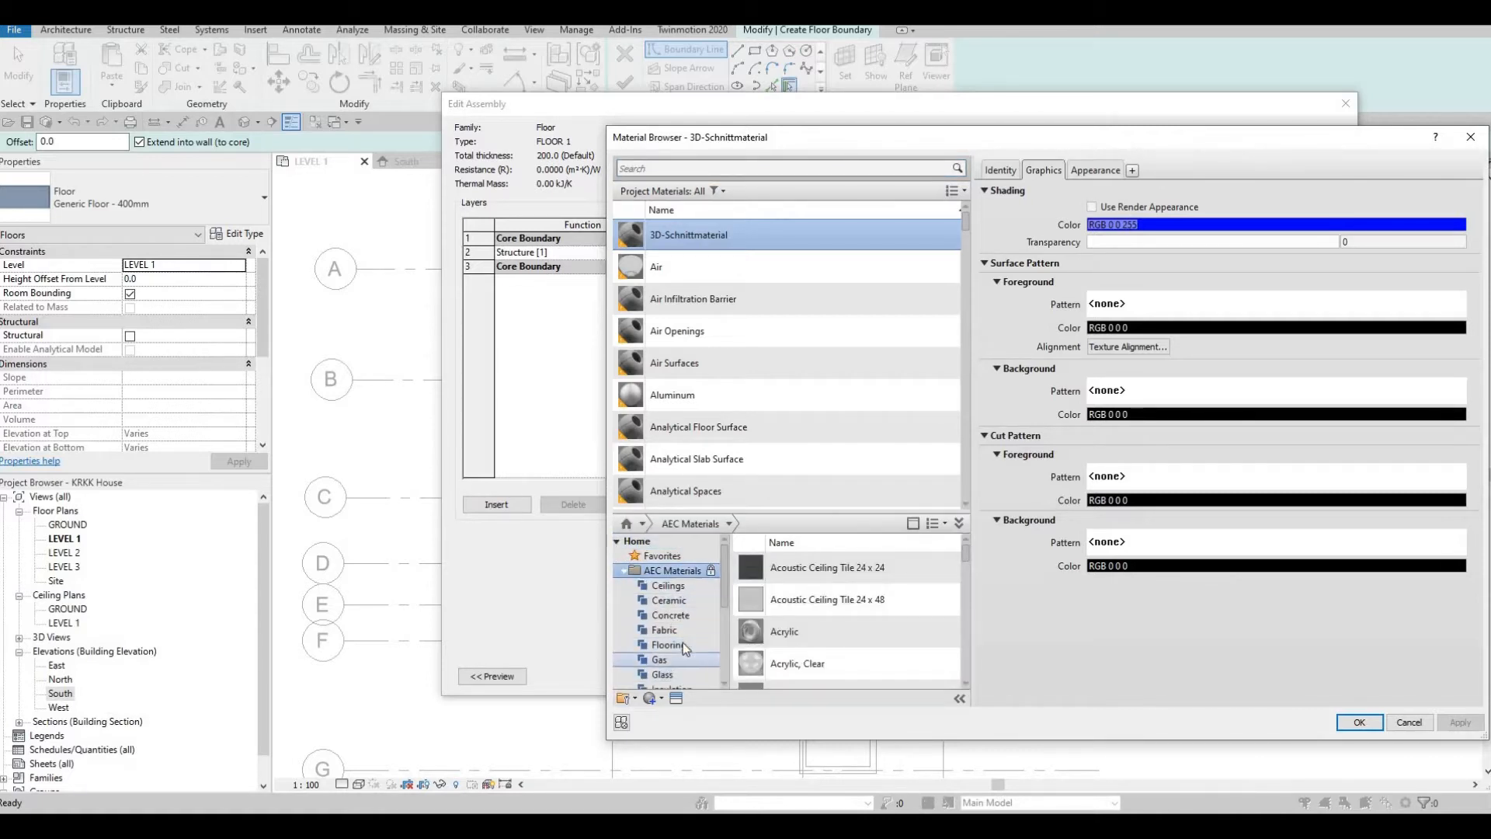
scroll(679, 643, "down", 4)
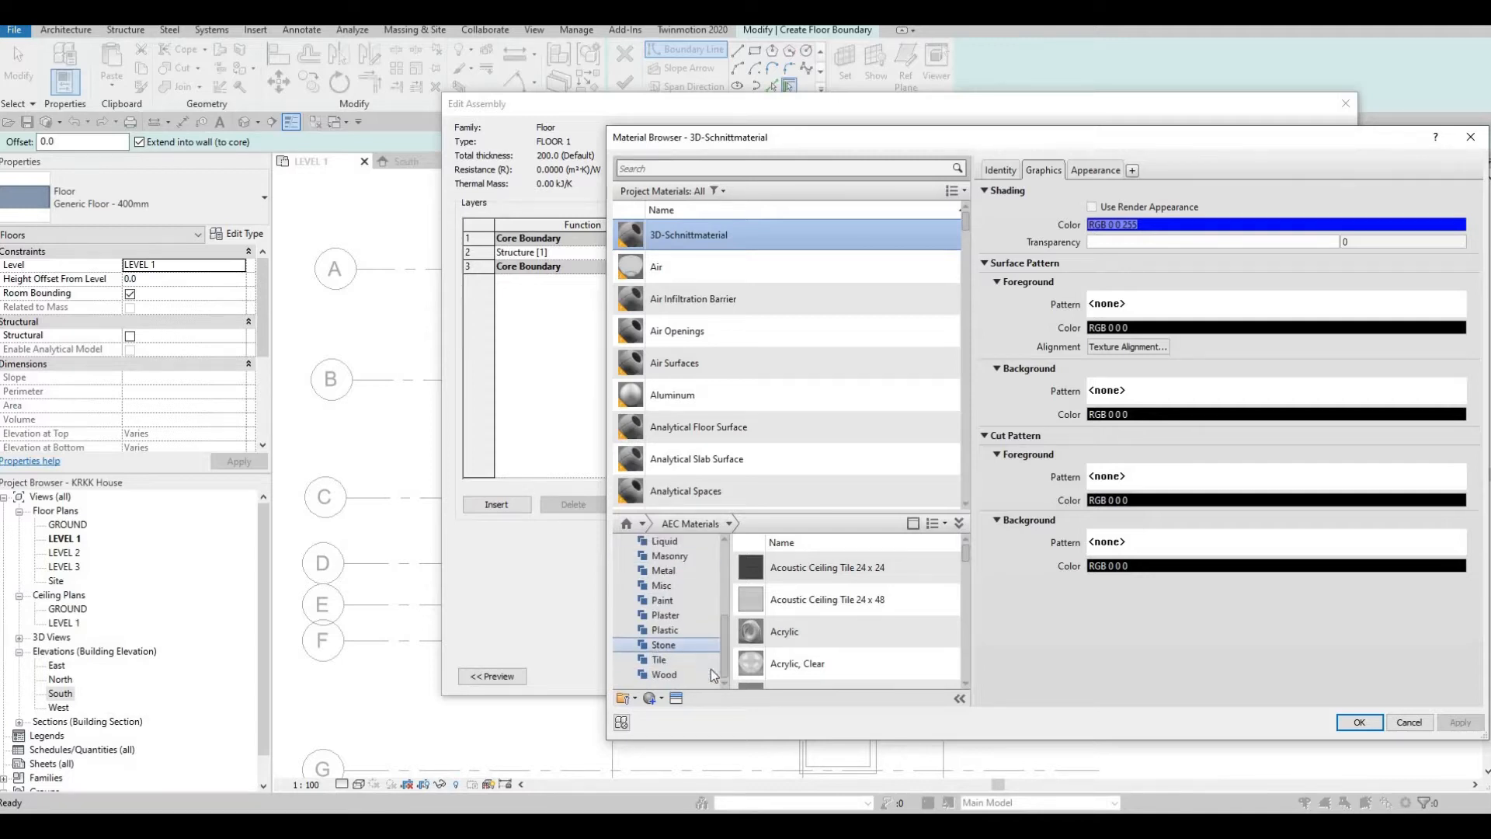
left_click(664, 645)
scroll(847, 625, "up", 1)
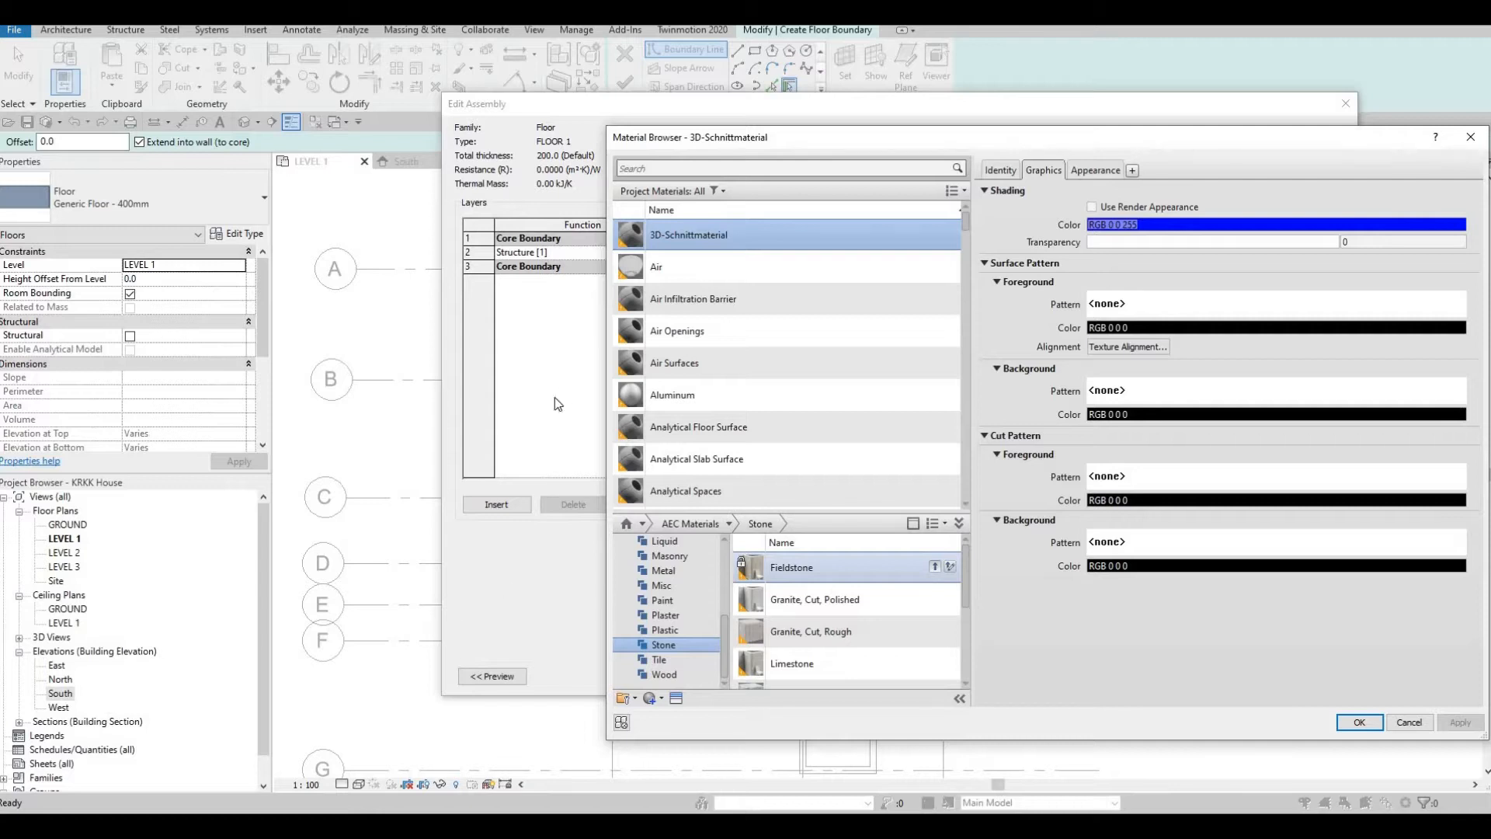
left_click(935, 566)
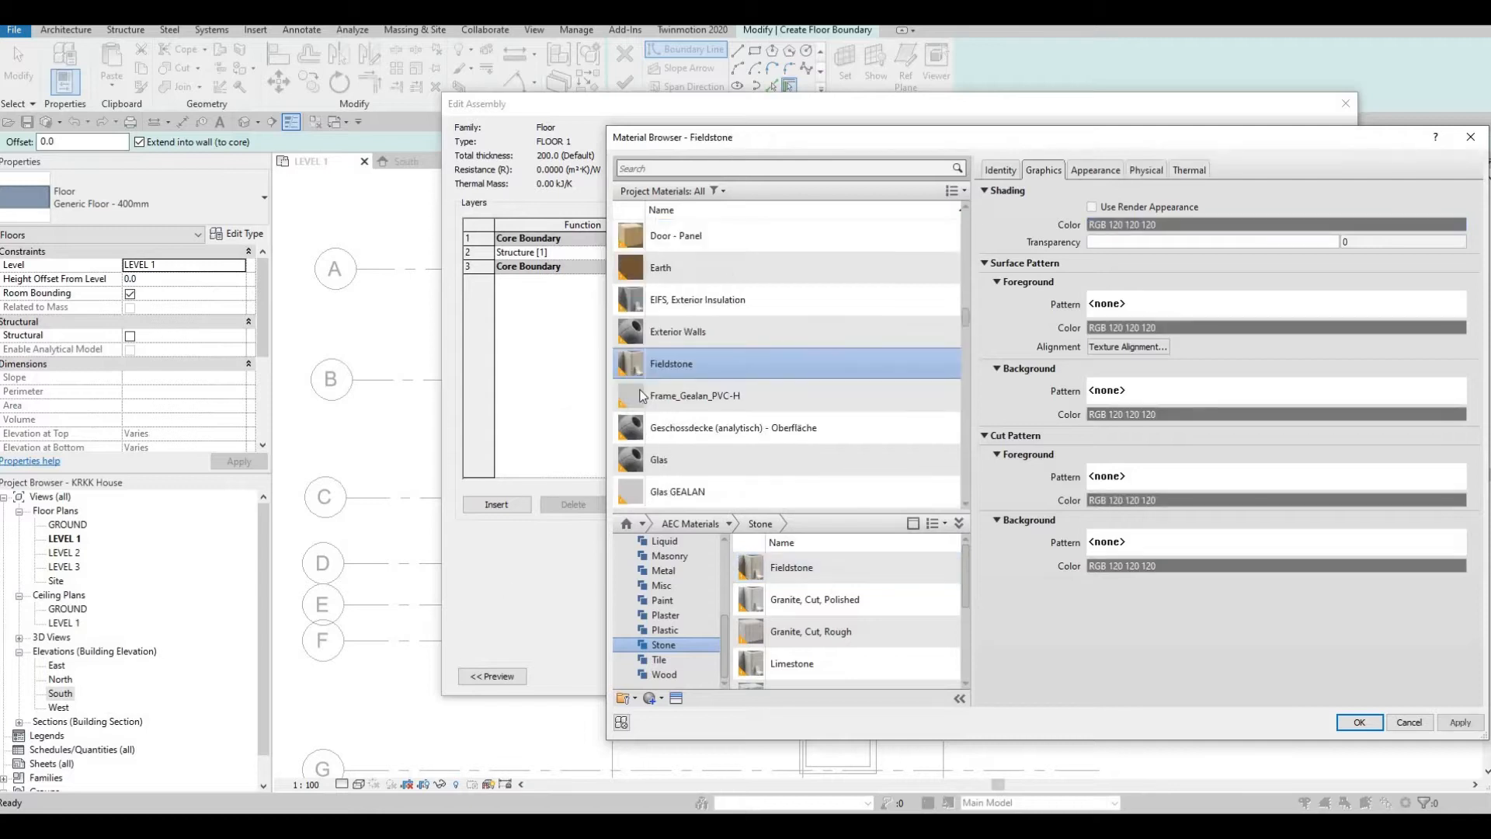
left_click(1359, 722)
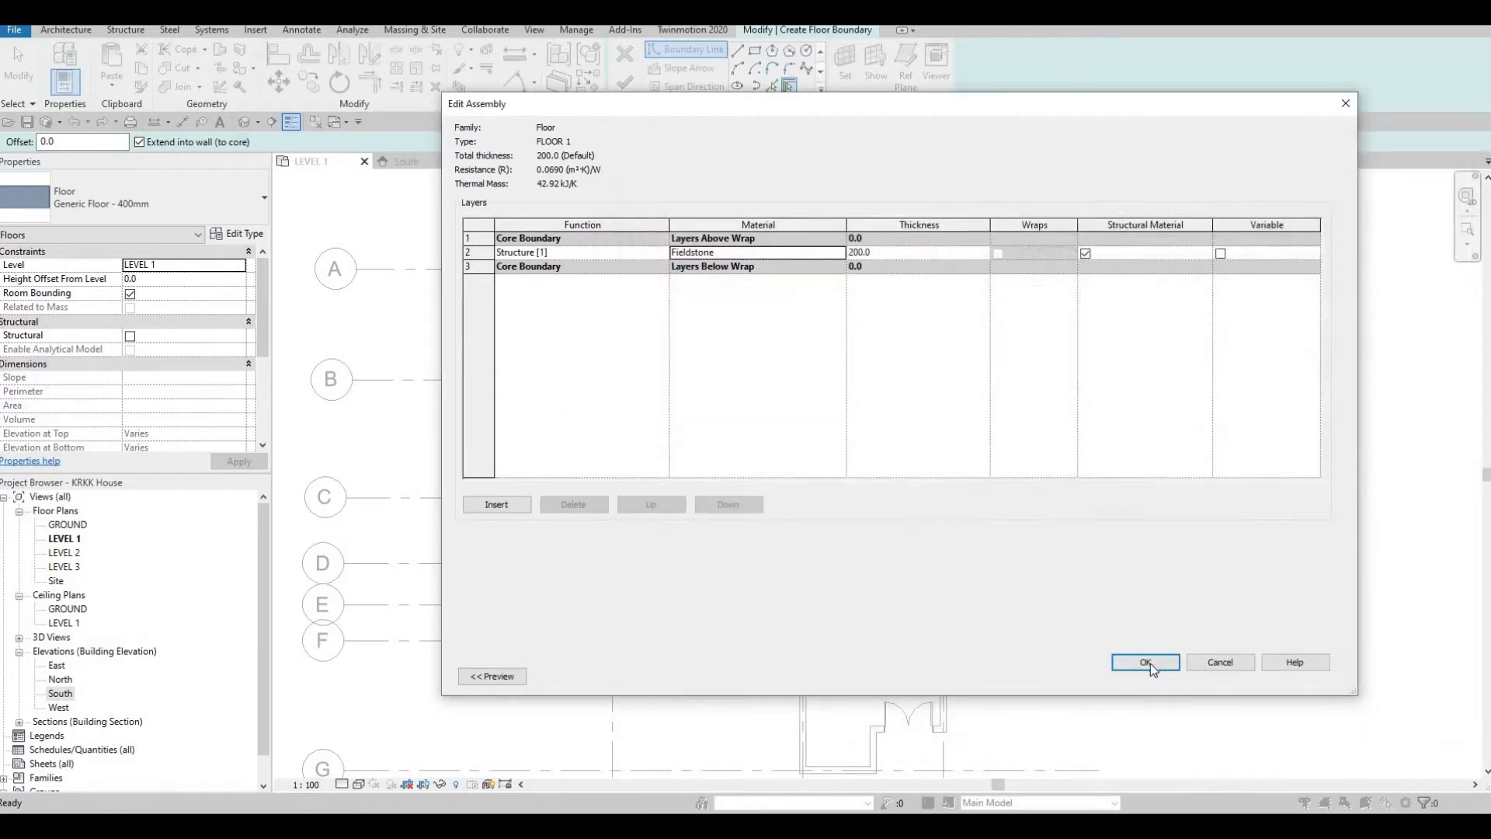
left_click(1148, 664)
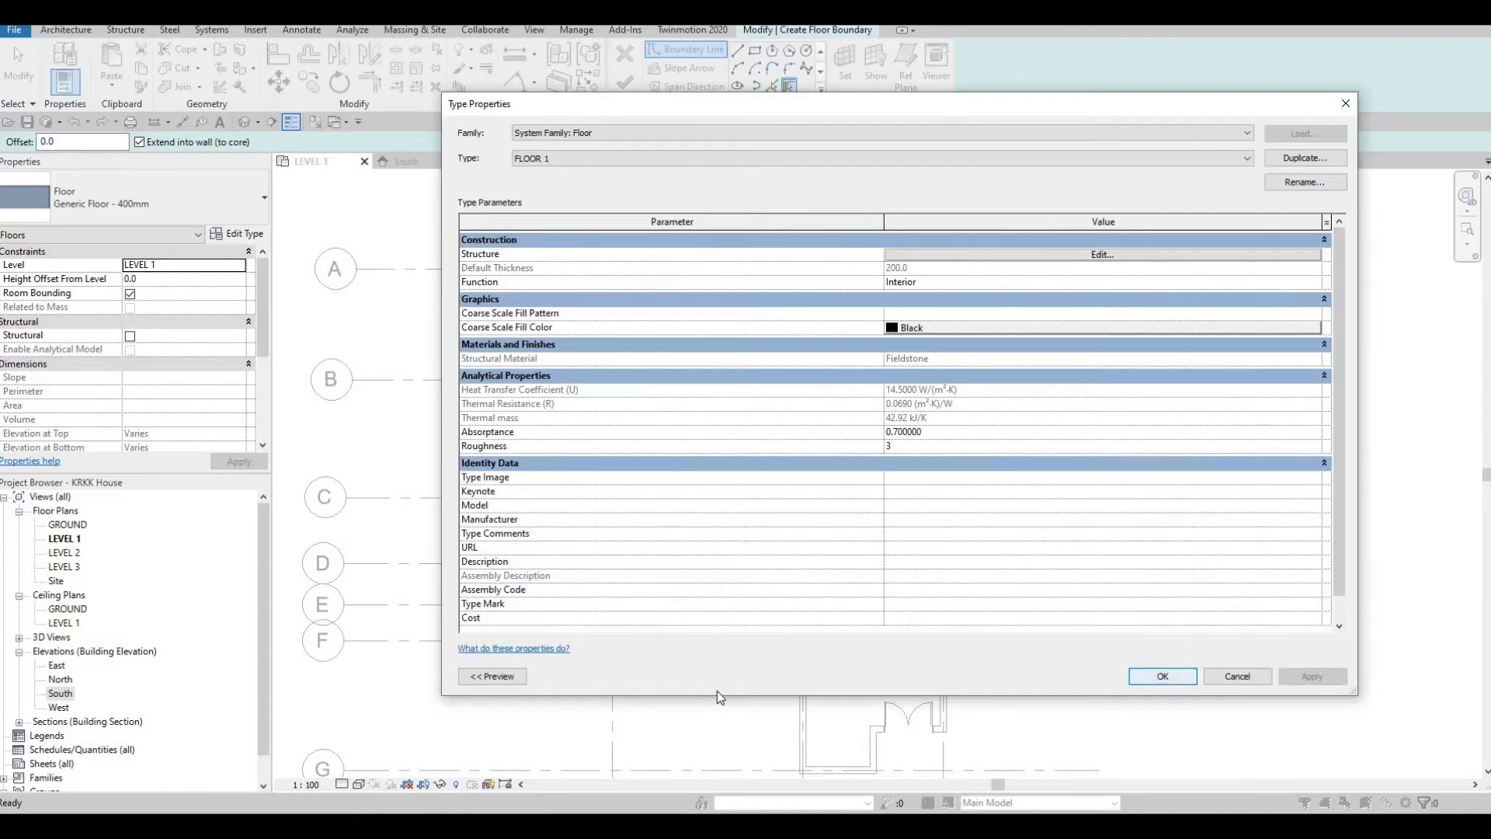
left_click(1149, 677)
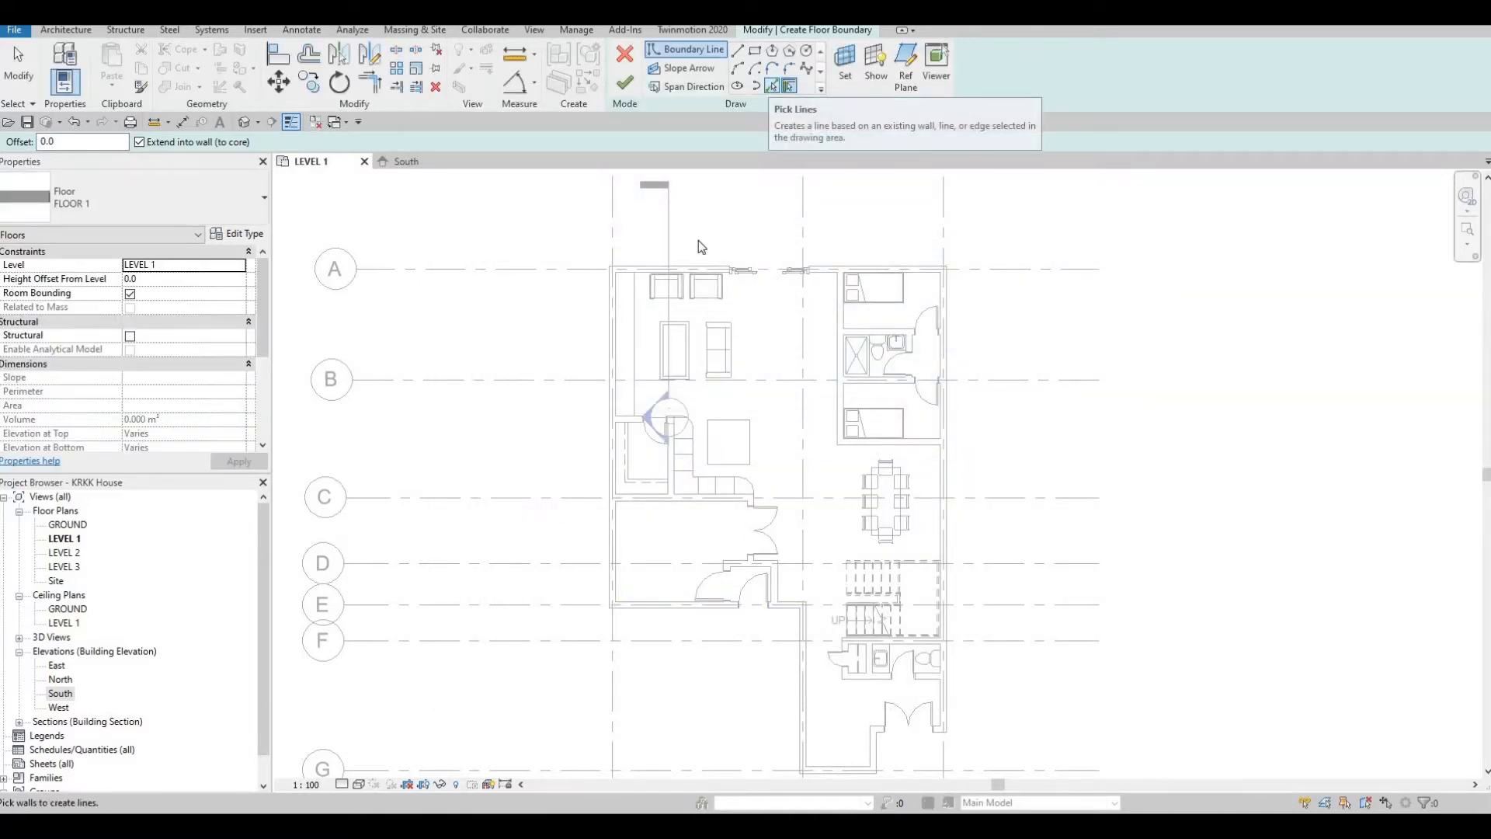
Step: Use Pick Lines to create floor boundary lines on the inner faces of the upper and left exterior walls
left_click(771, 85)
scroll(633, 319, "up", 2)
scroll(664, 249, "up", 2)
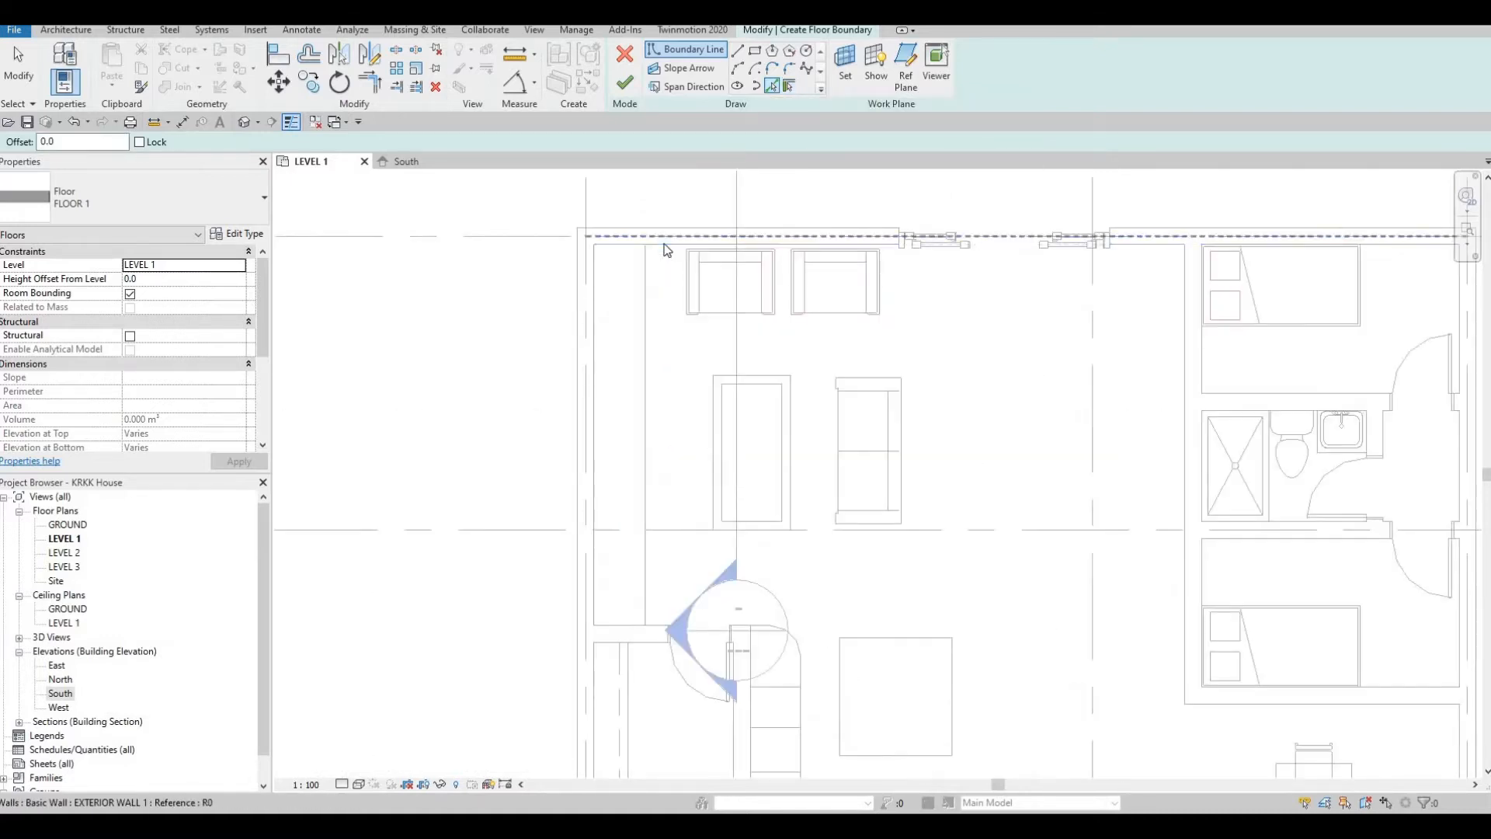
left_click(665, 247)
left_click(665, 245)
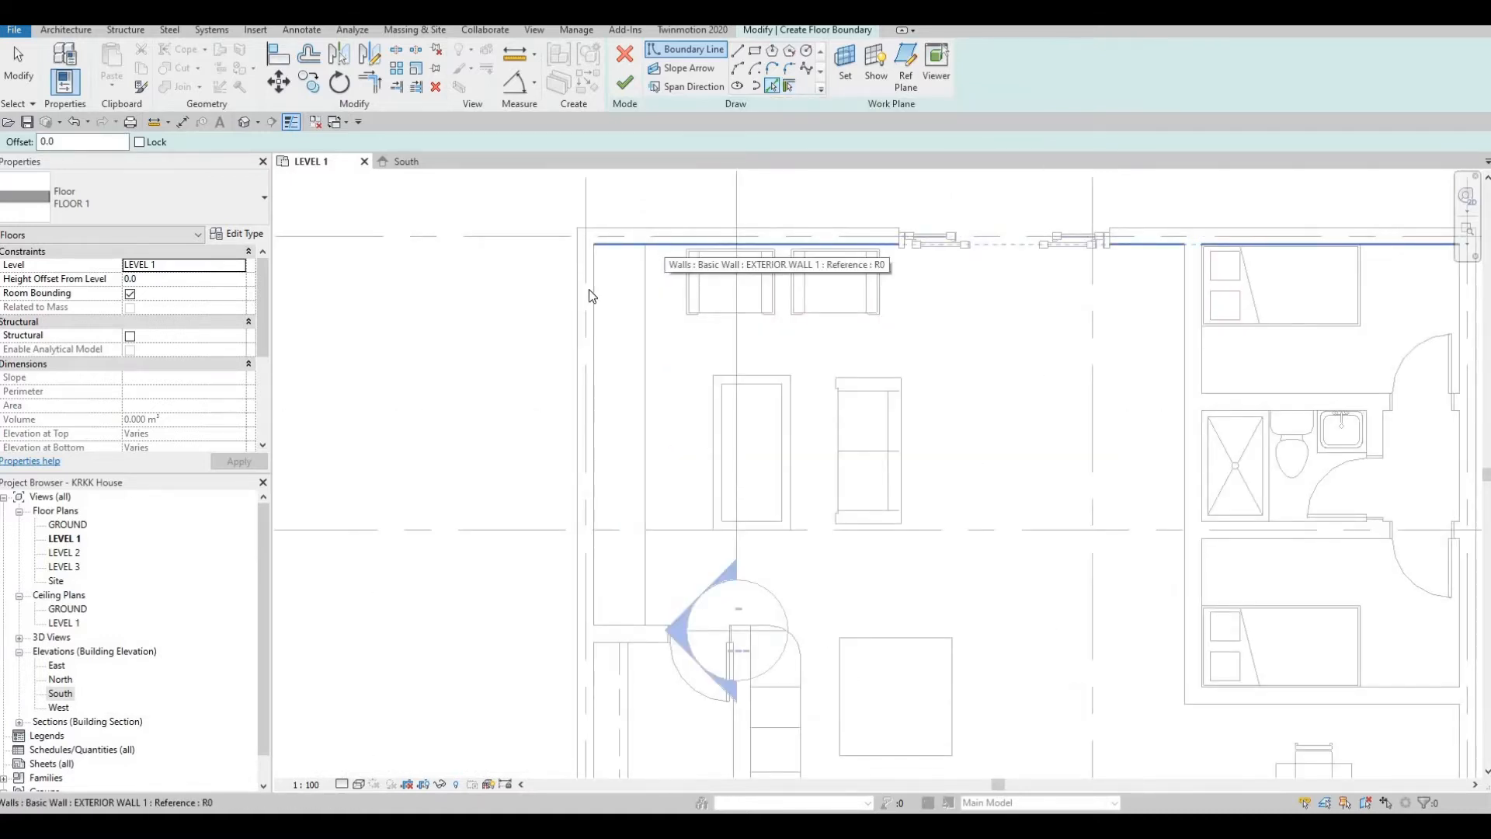
middle_click_drag(592, 550, 600, 305)
scroll(599, 304, "up", 3)
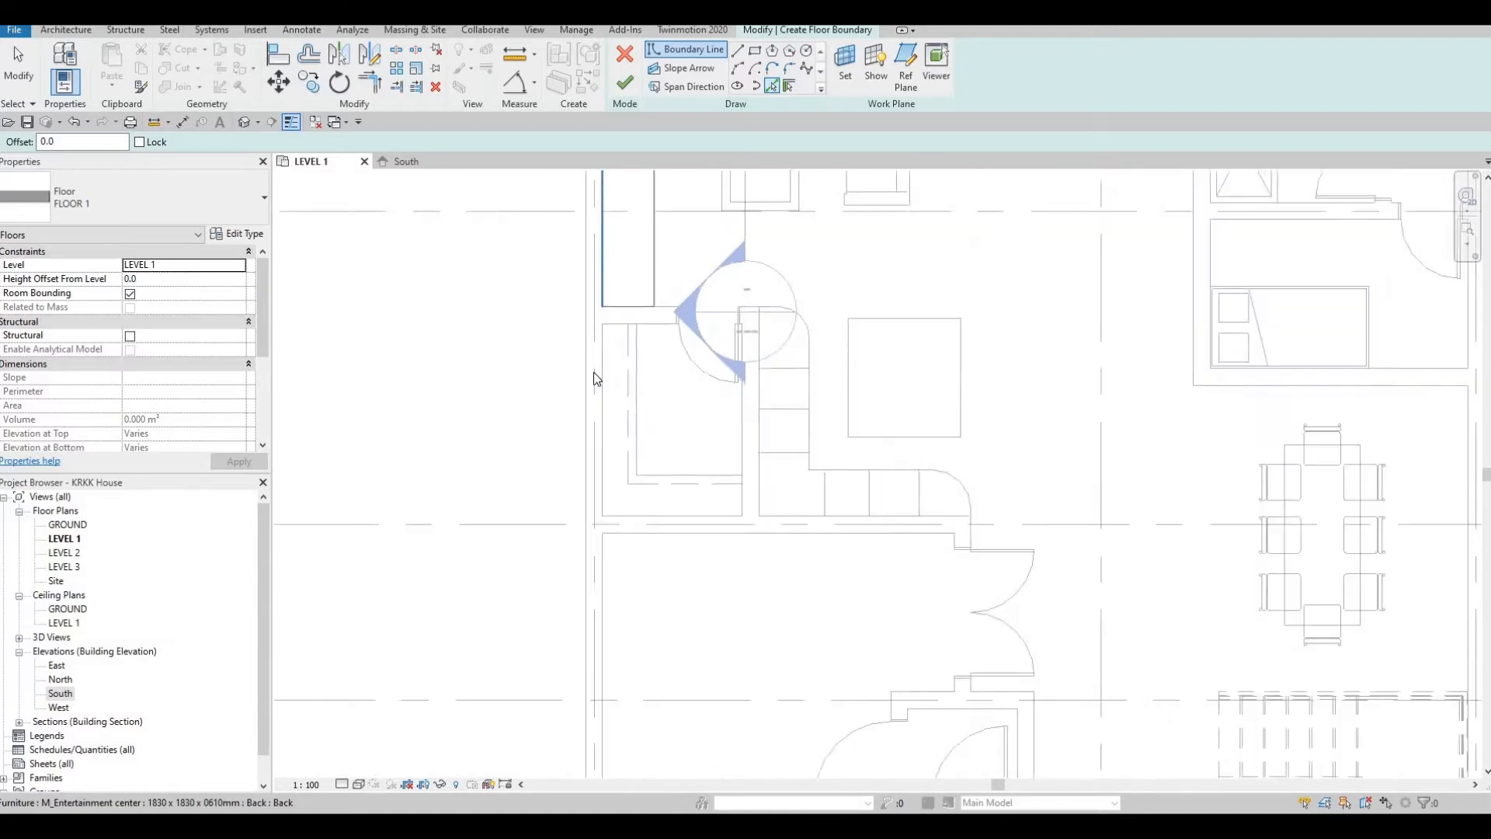
left_click(577, 266)
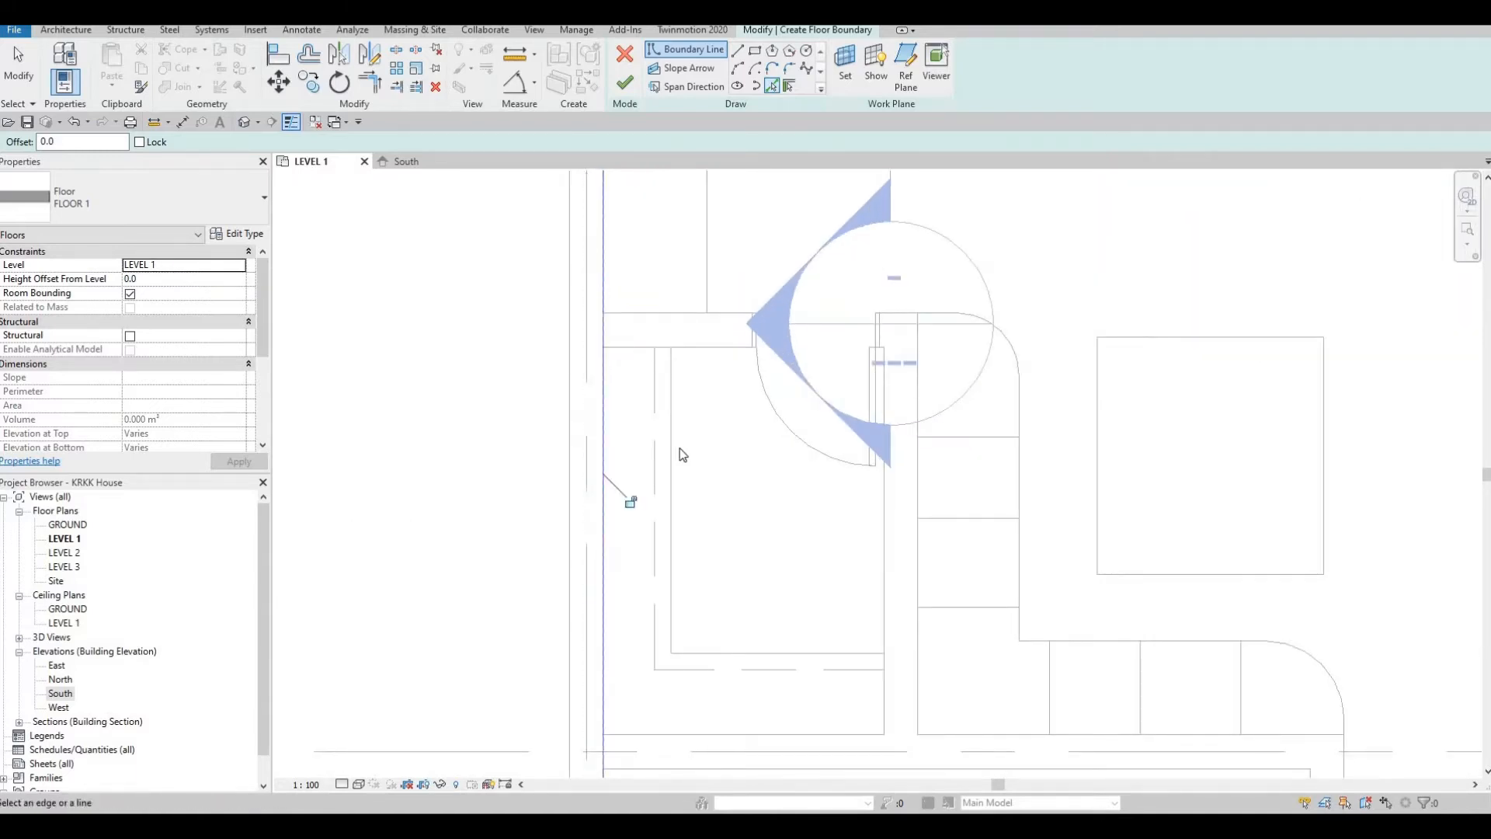
Step: Continue the floor boundary along the inner faces of the lower-left exterior wall and the entrance wing's left, bottom and short right walls
scroll(678, 449, "down", 3)
left_click(709, 563)
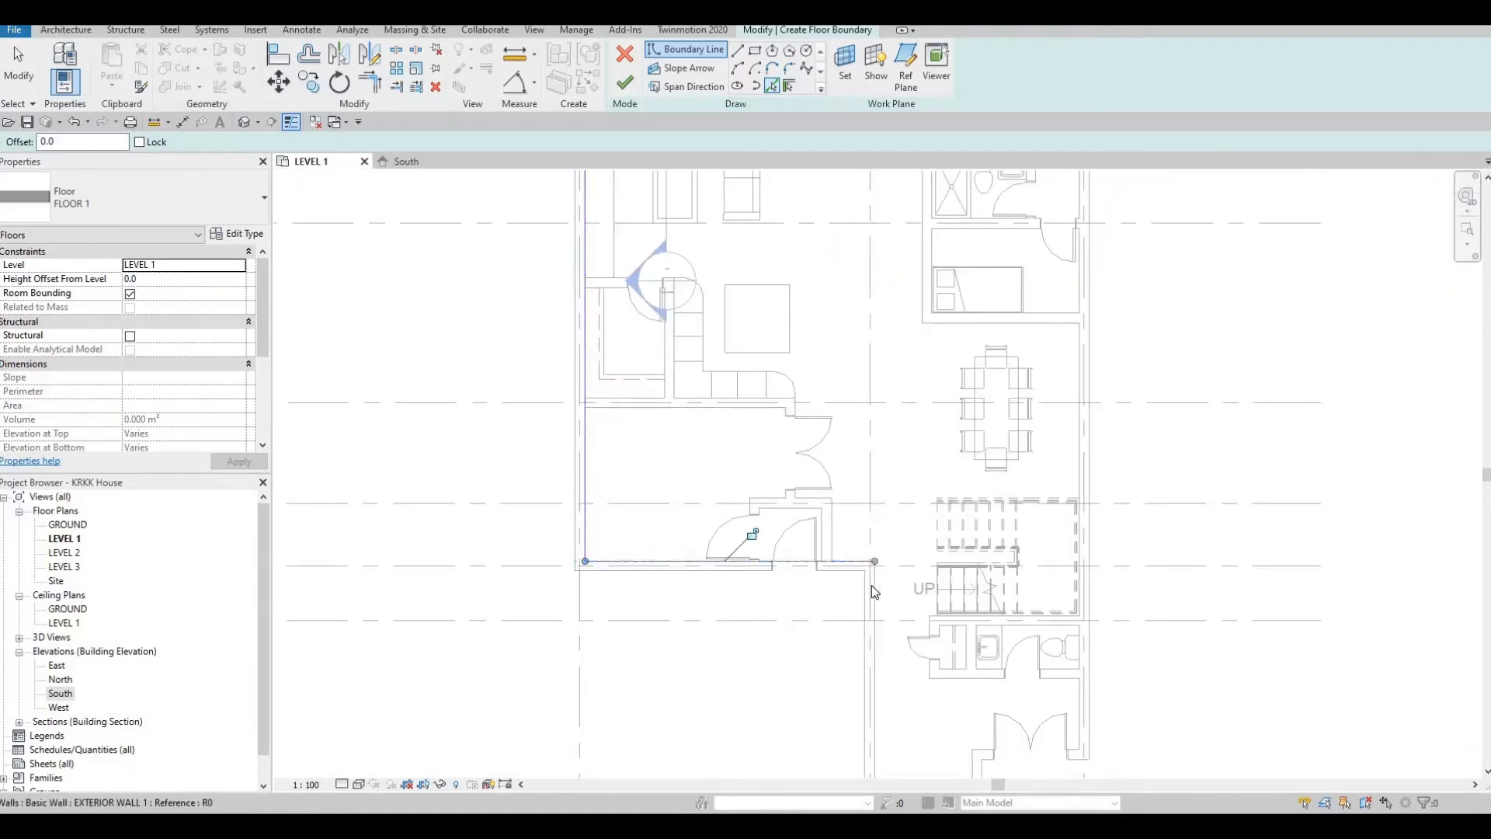
left_click(871, 586)
scroll(748, 286, "down", 1)
middle_click_drag(922, 765, 723, 424)
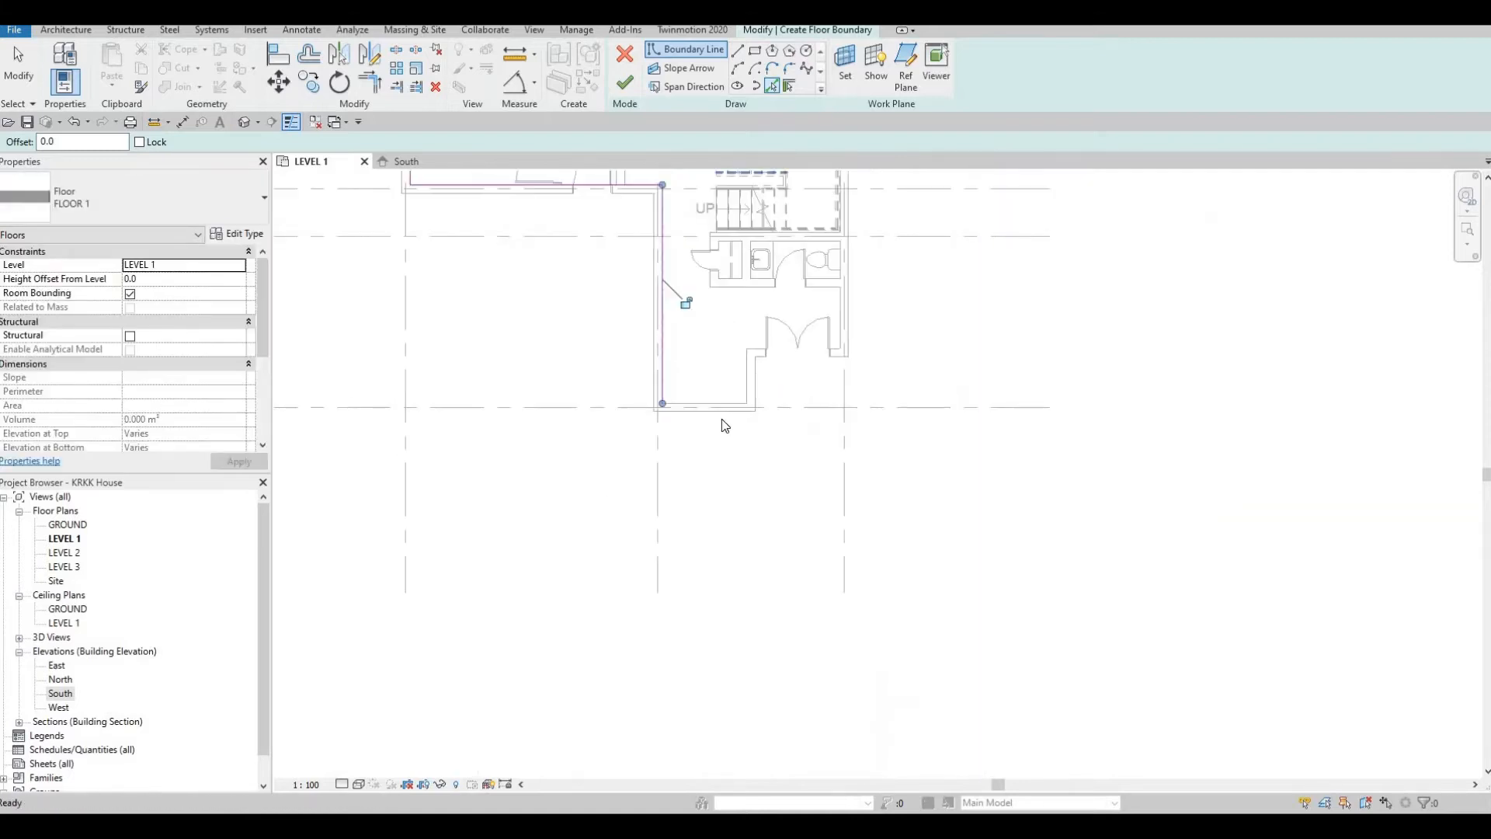
scroll(720, 425, "up", 3)
left_click(707, 463)
left_click(744, 417)
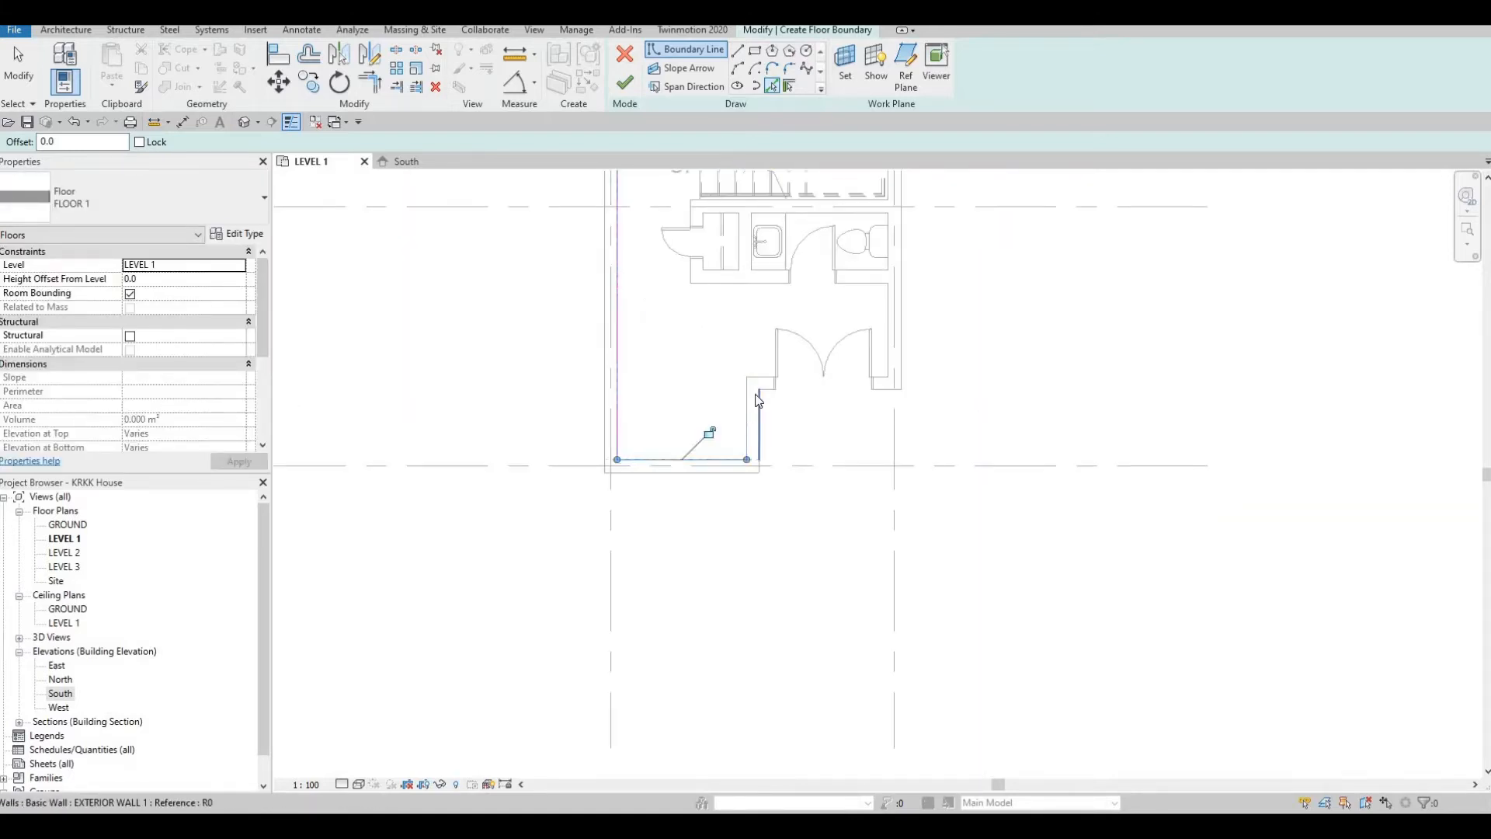
Step: Close the floor boundary along the inner faces of the double-door entrance wall and the right exterior wall
scroll(759, 380, "up", 1)
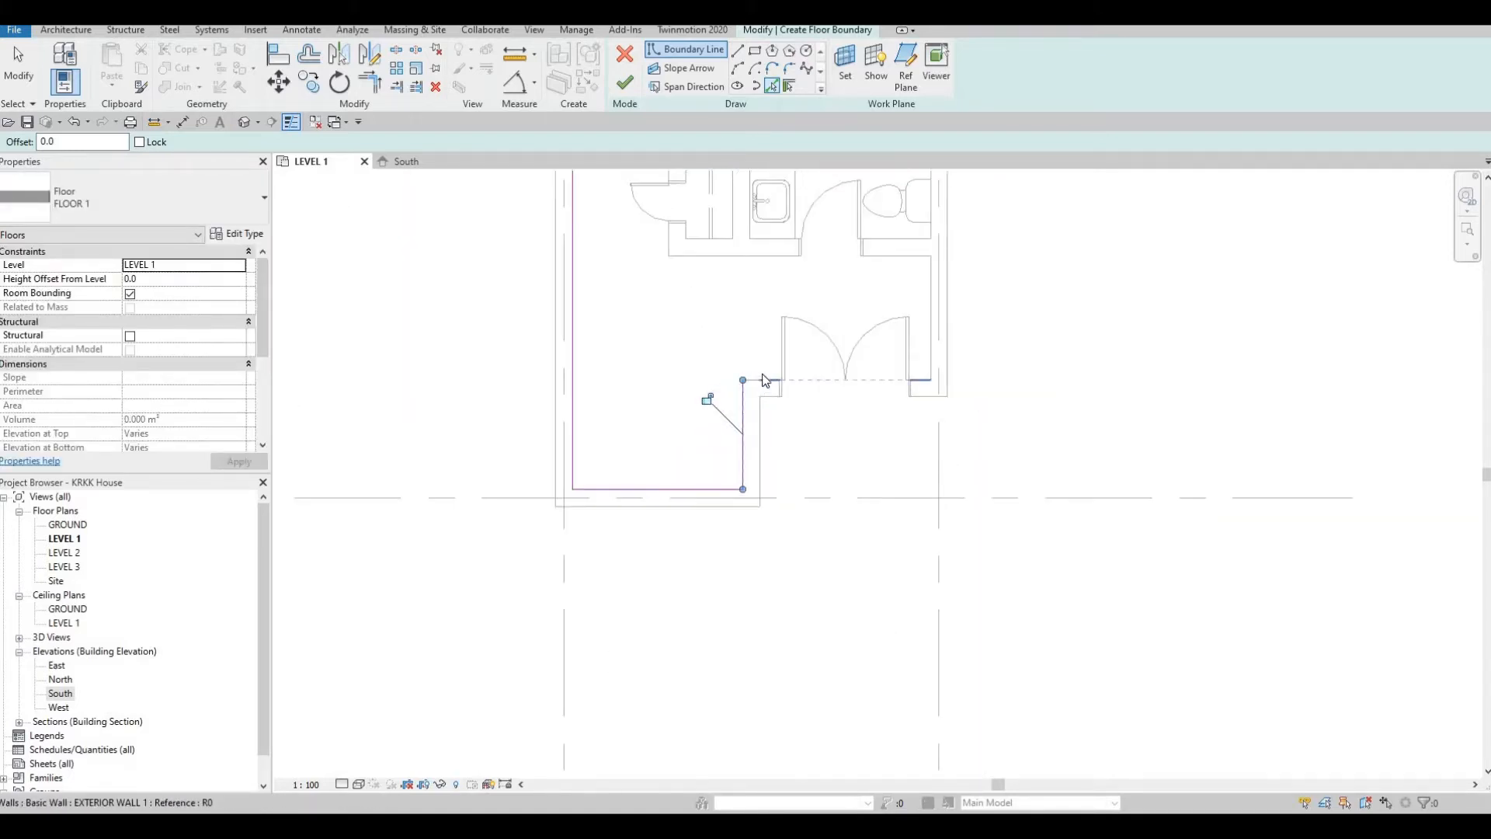
left_click(760, 380)
scroll(760, 379, "up", 2)
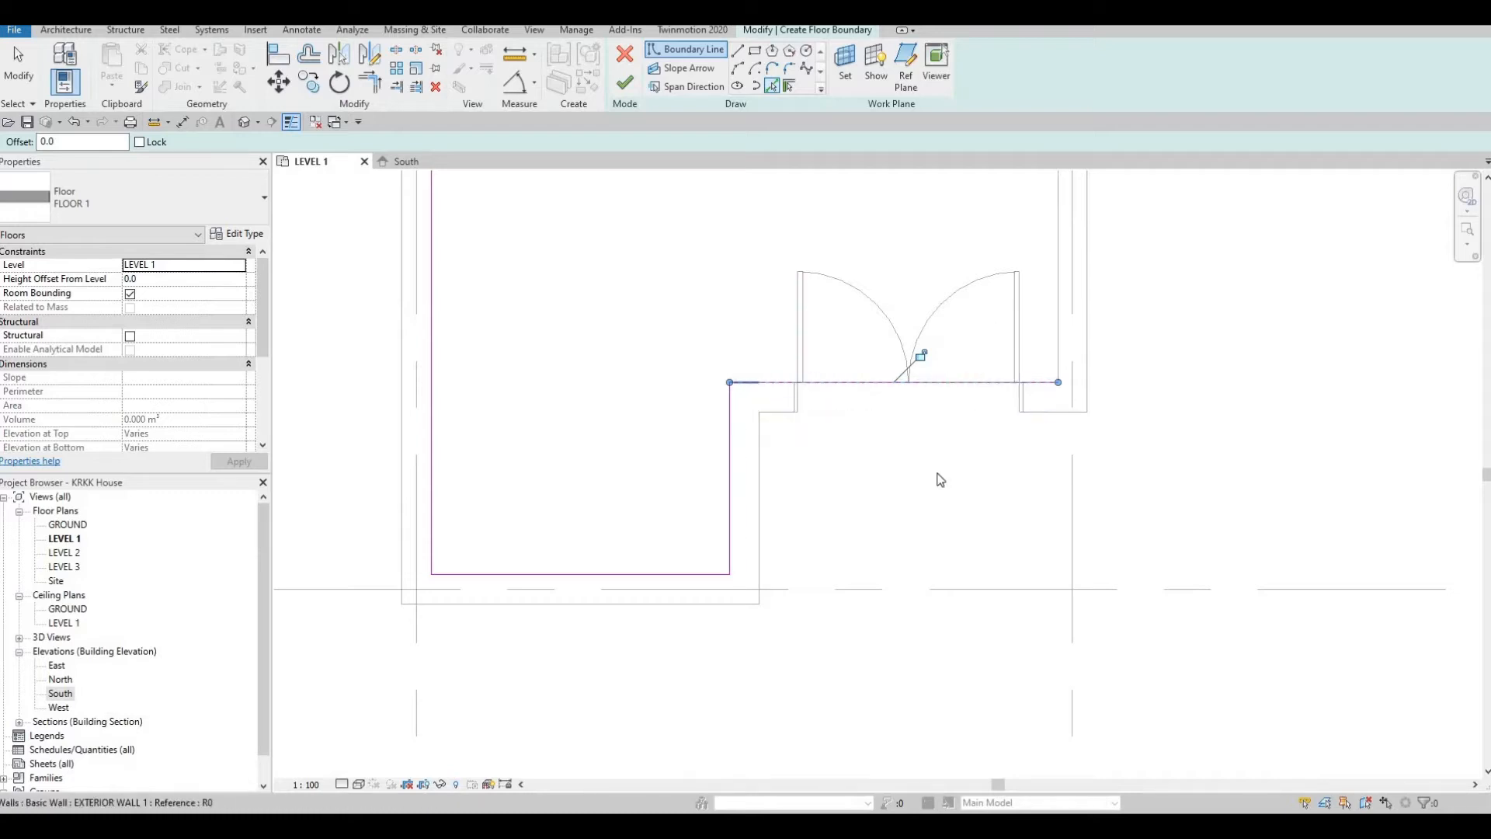
middle_click_drag(971, 350, 961, 485)
scroll(966, 354, "down", 2)
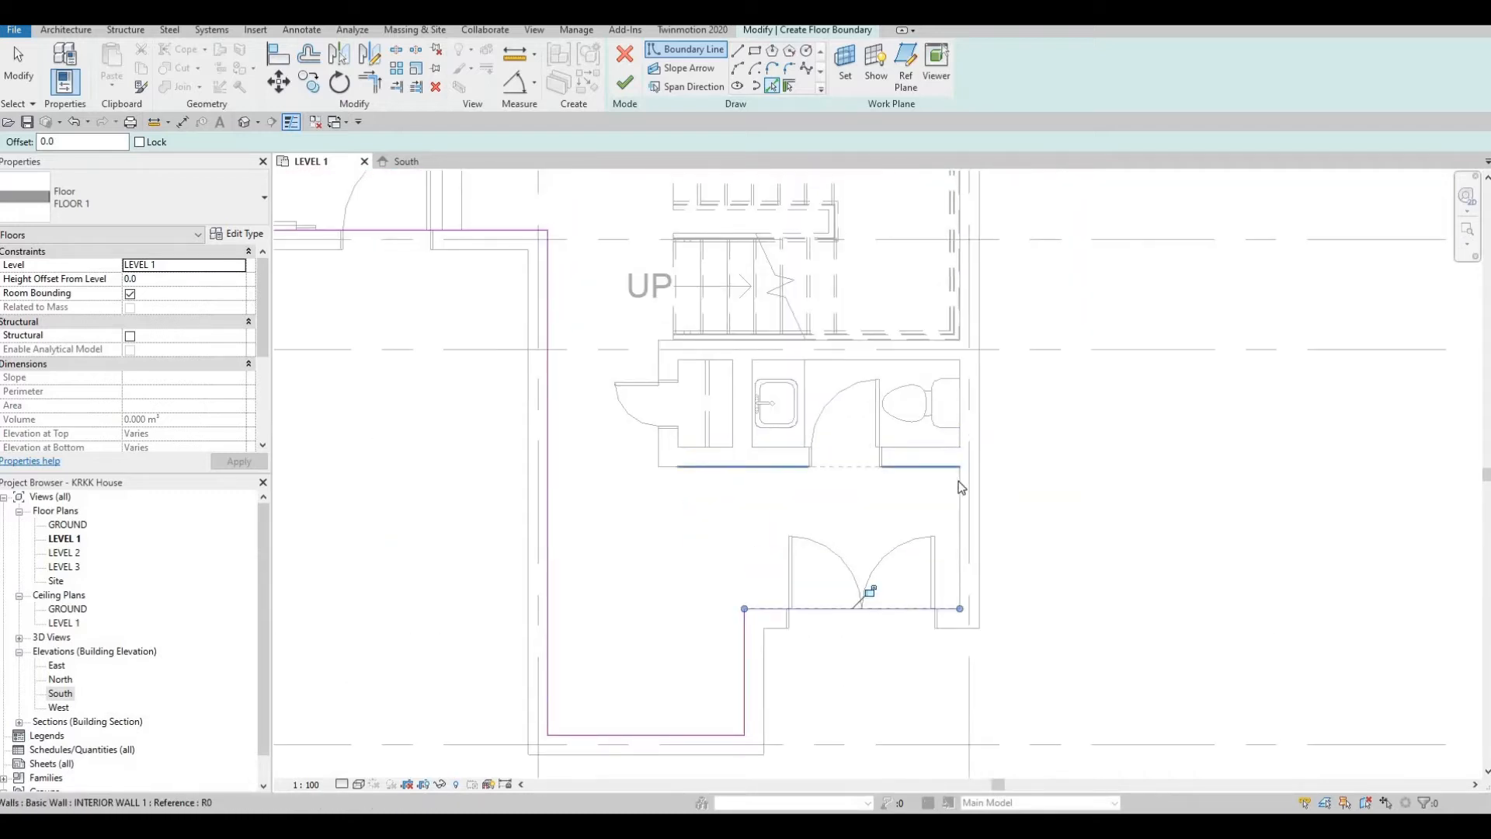
left_click(958, 483)
scroll(792, 459, "up", 1)
middle_click_drag(792, 459, 779, 598)
scroll(779, 598, "down", 3)
middle_click_drag(848, 326, 828, 482)
scroll(804, 384, "down", 3)
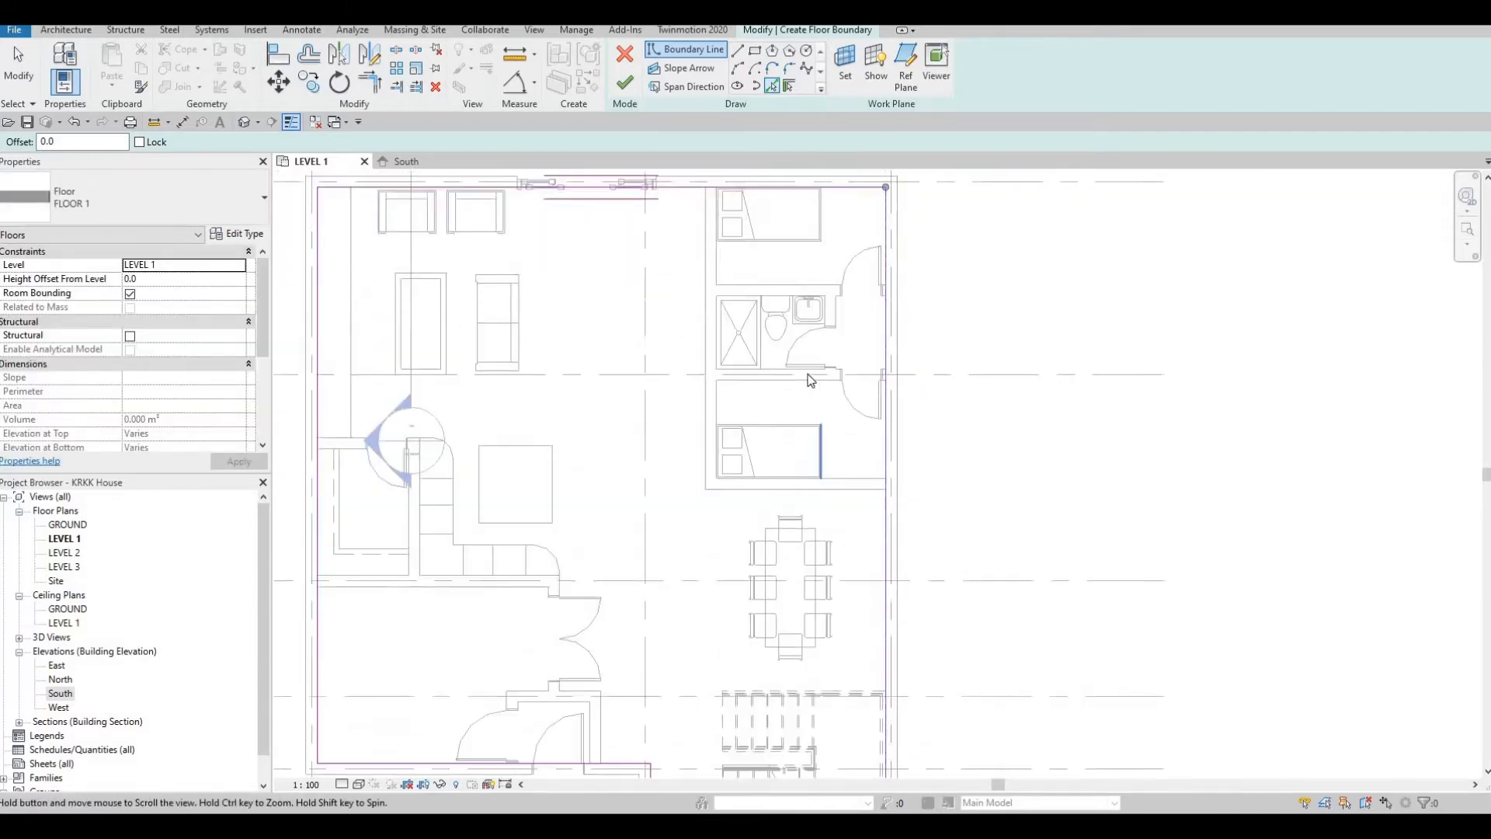
key("F1")
key("F1")
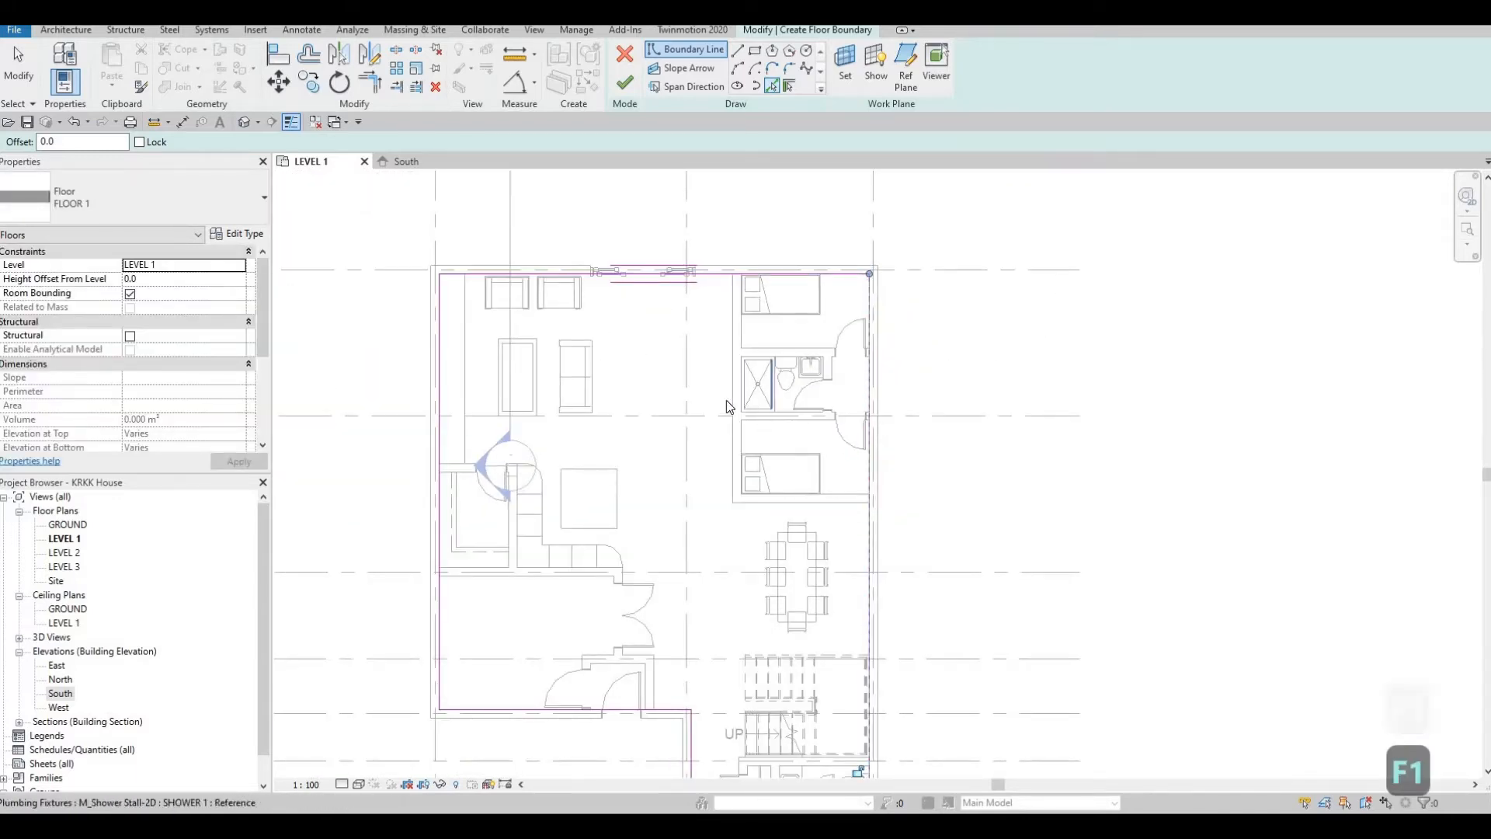
Step: Examine the floor boundary from the upper rooms down to the double-door entrance wing and end line picking
middle_click_drag(695, 341, 796, 236)
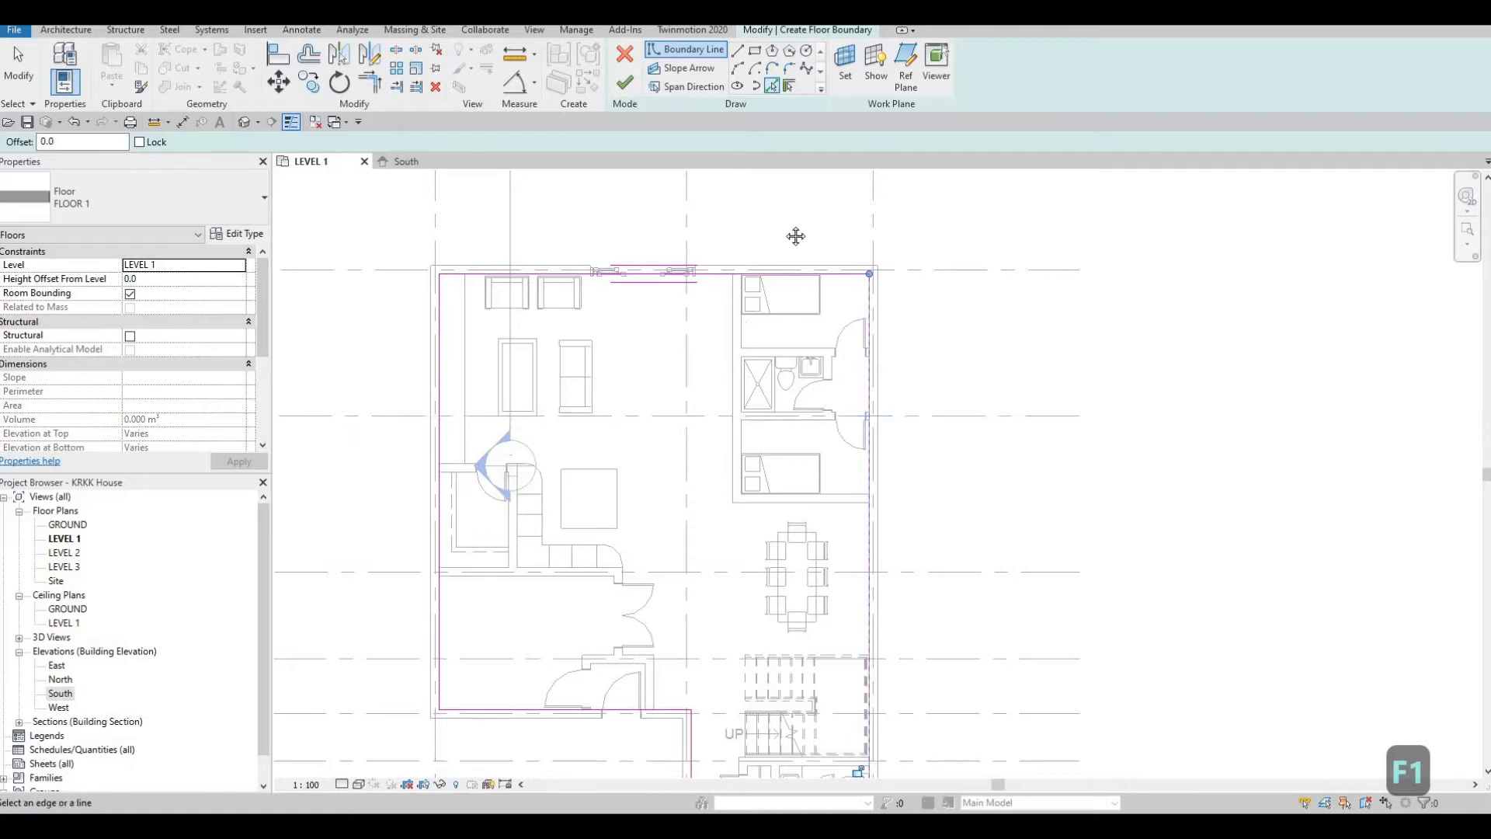
scroll(754, 299, "down", 1)
scroll(780, 396, "down", 1)
middle_click_drag(746, 593, 794, 518)
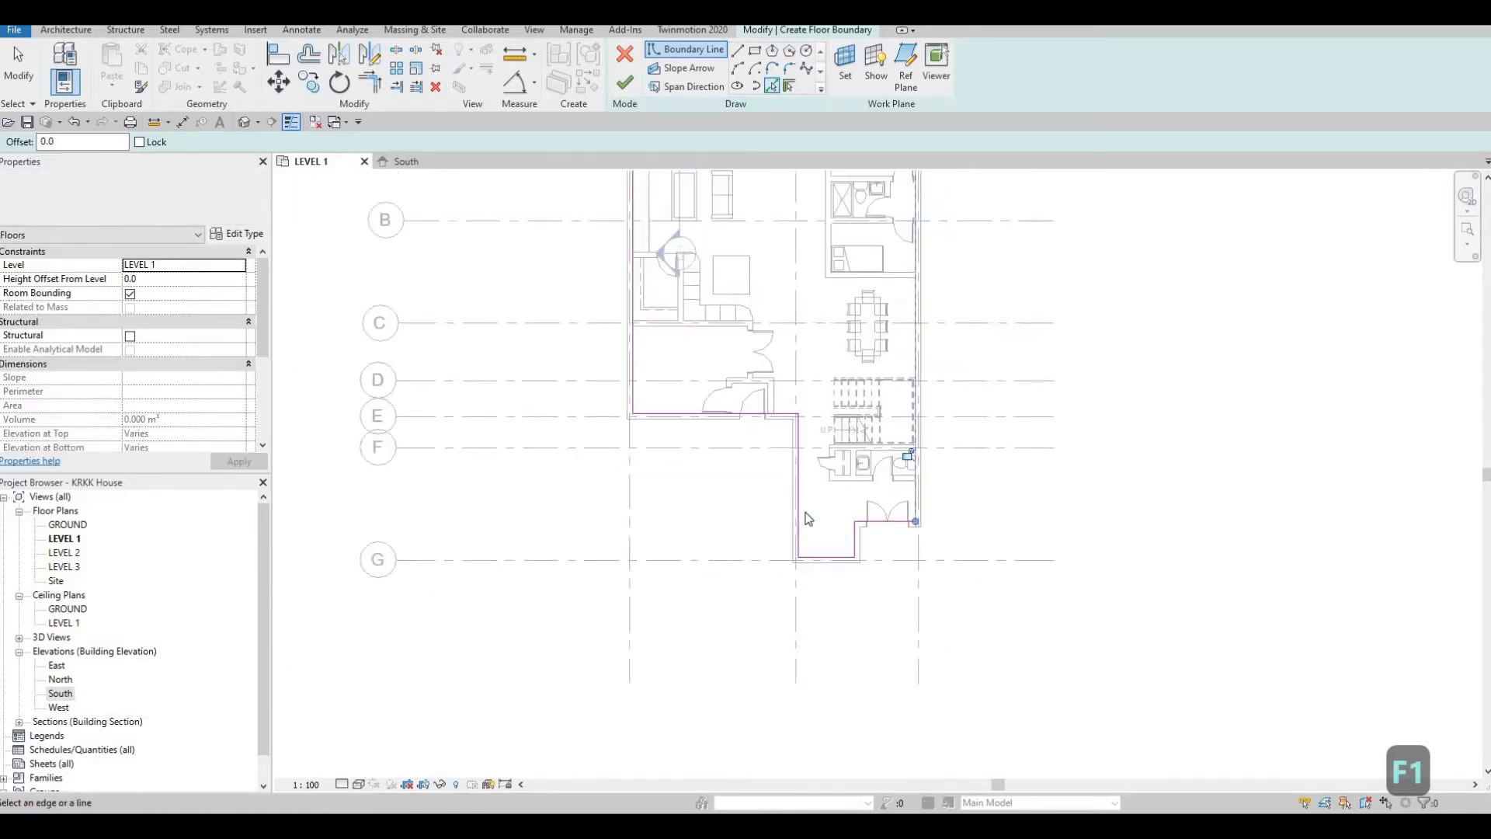
scroll(820, 466, "up", 4)
scroll(899, 553, "up", 2)
middle_click_drag(907, 532, 956, 554)
middle_click_drag(1022, 596, 965, 550)
scroll(944, 555, "up", 2)
key("Escape")
key("Escape")
key("Escape")
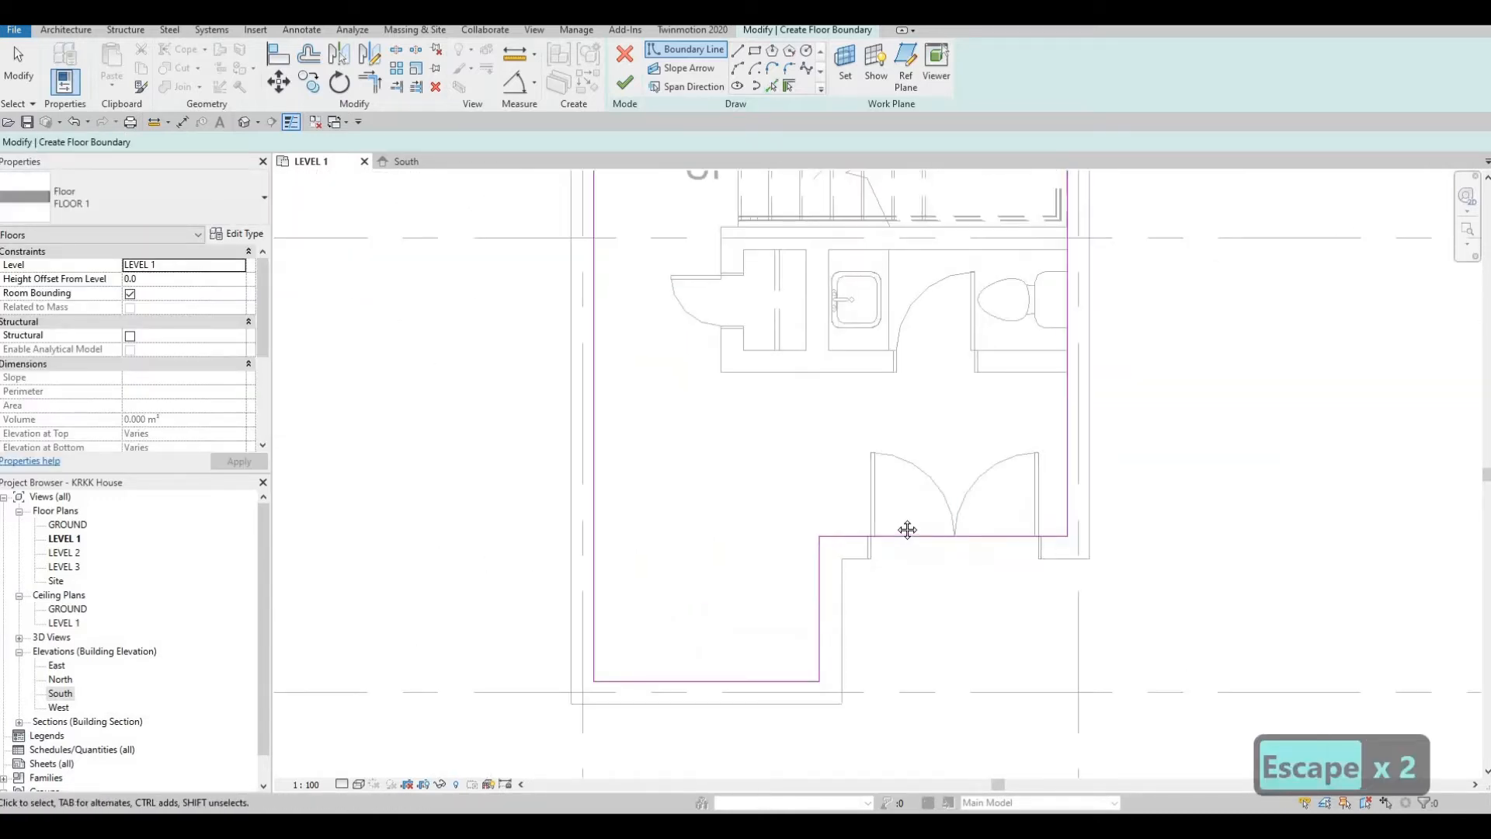
Step: Check the floor boundary lines along the lower-left, left and upper exterior walls, including the sliding door opening
middle_click_drag(895, 705, 974, 657)
scroll(818, 573, "down", 1)
middle_click_drag(819, 572, 842, 765)
middle_click_drag(812, 519, 923, 656)
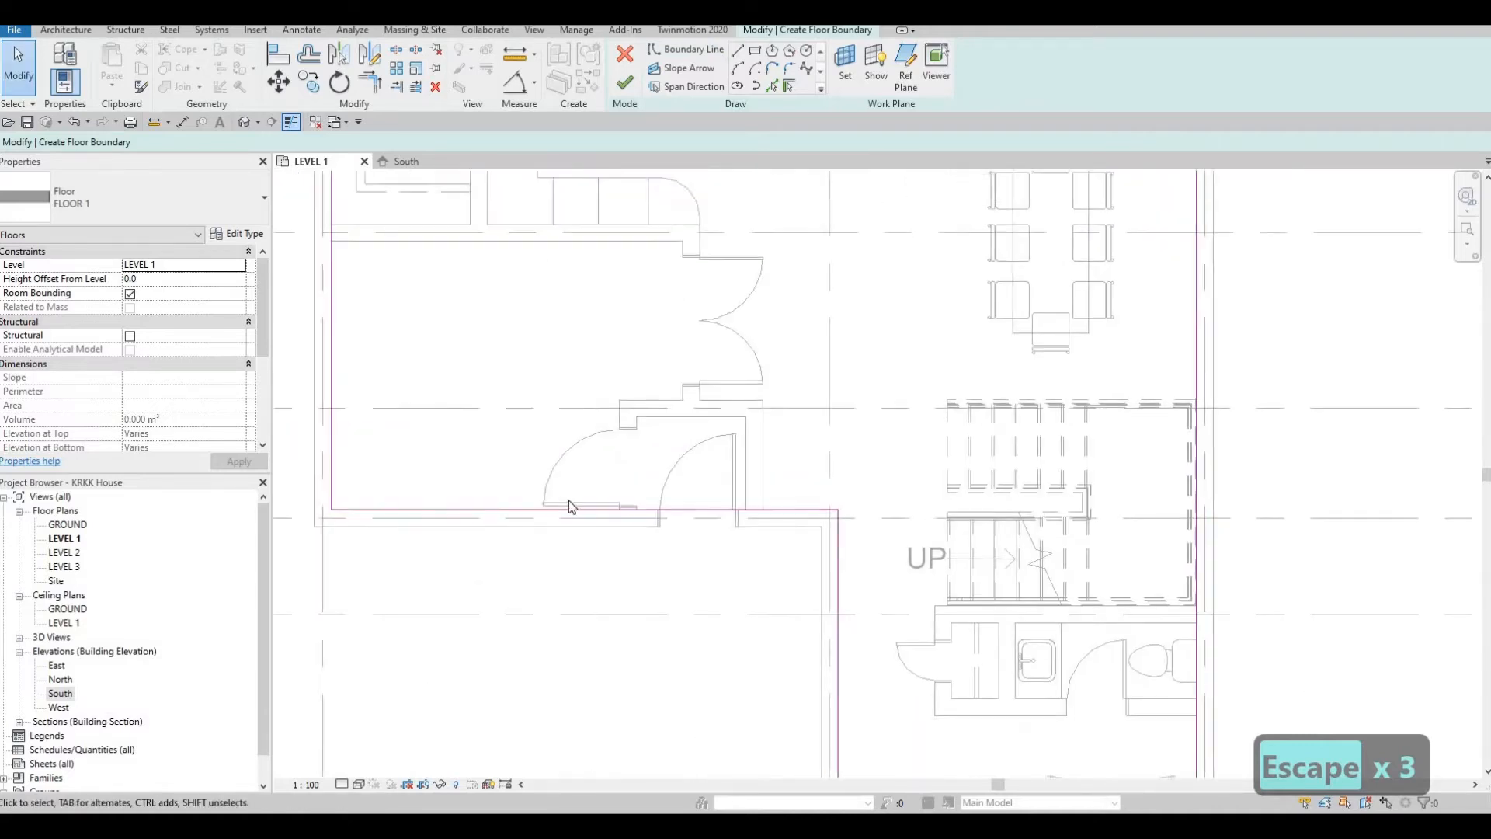
scroll(568, 503, "down", 1)
middle_click_drag(568, 505, 749, 532)
middle_click_drag(556, 403, 544, 455)
scroll(547, 452, "up", 5)
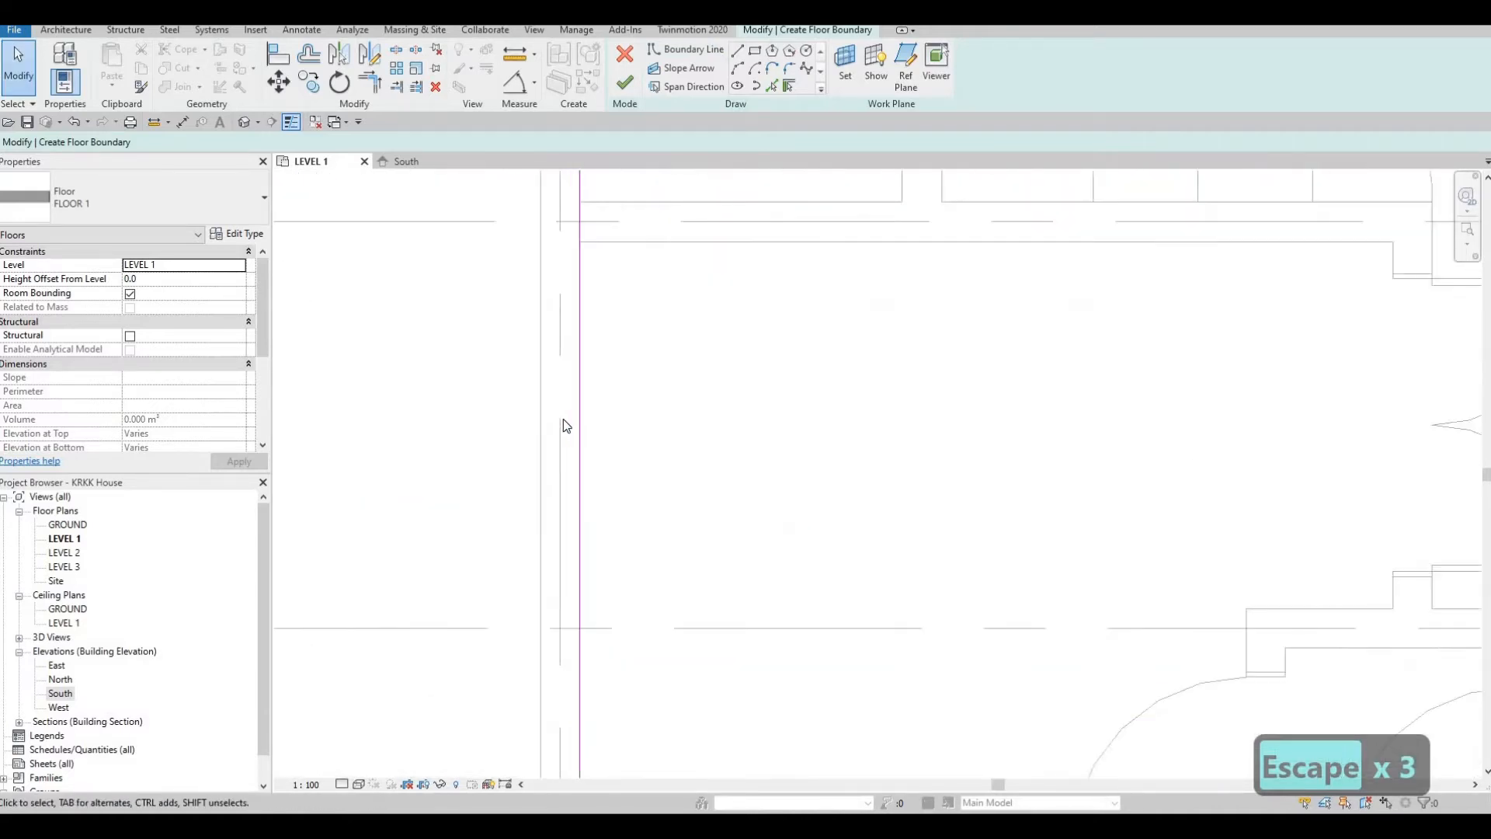
scroll(579, 417, "down", 4)
scroll(456, 342, "down", 1)
middle_click_drag(520, 186, 439, 330)
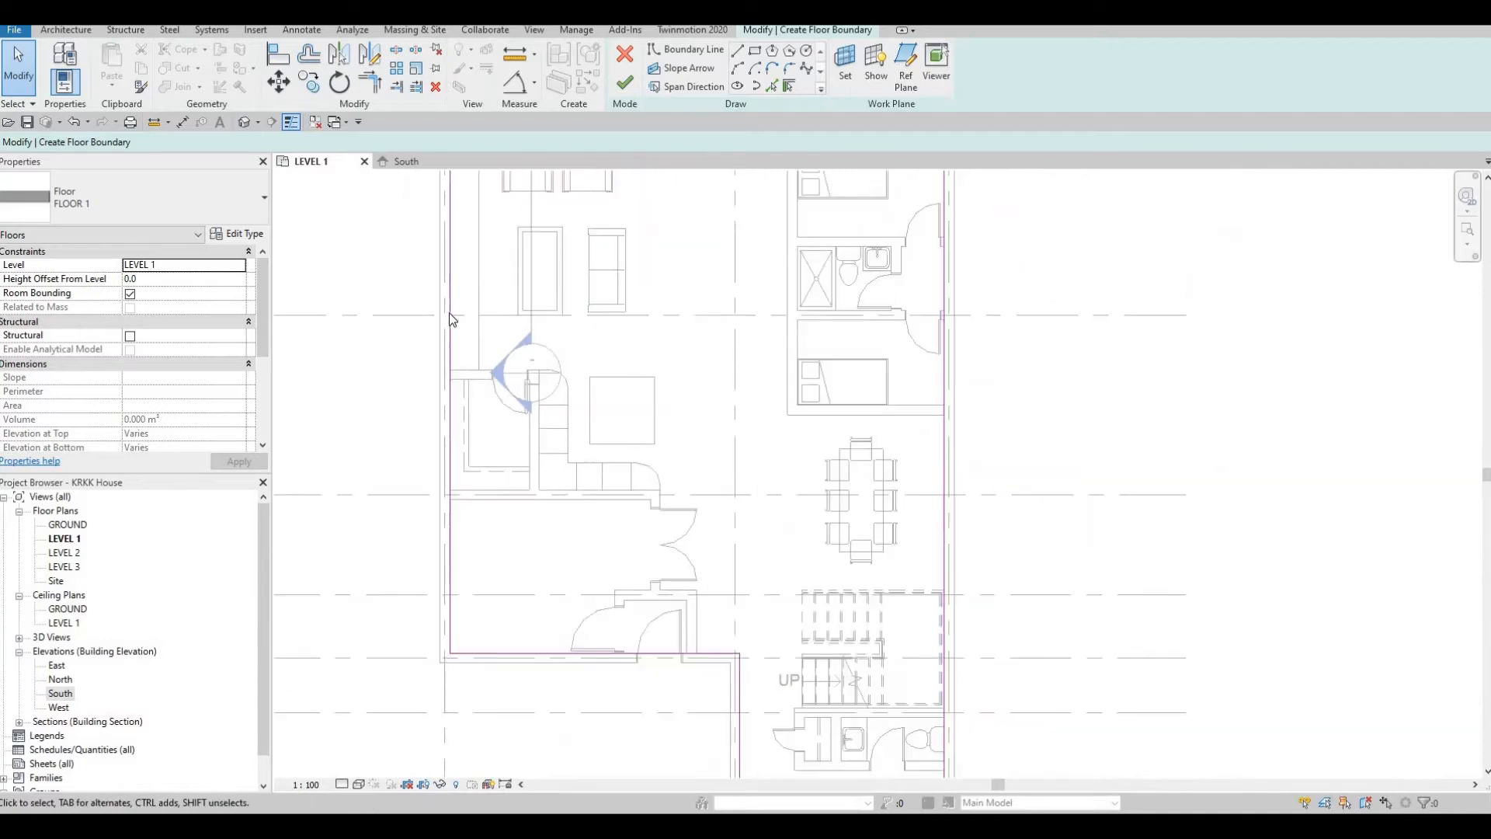
scroll(449, 314, "up", 2)
scroll(435, 307, "up", 1)
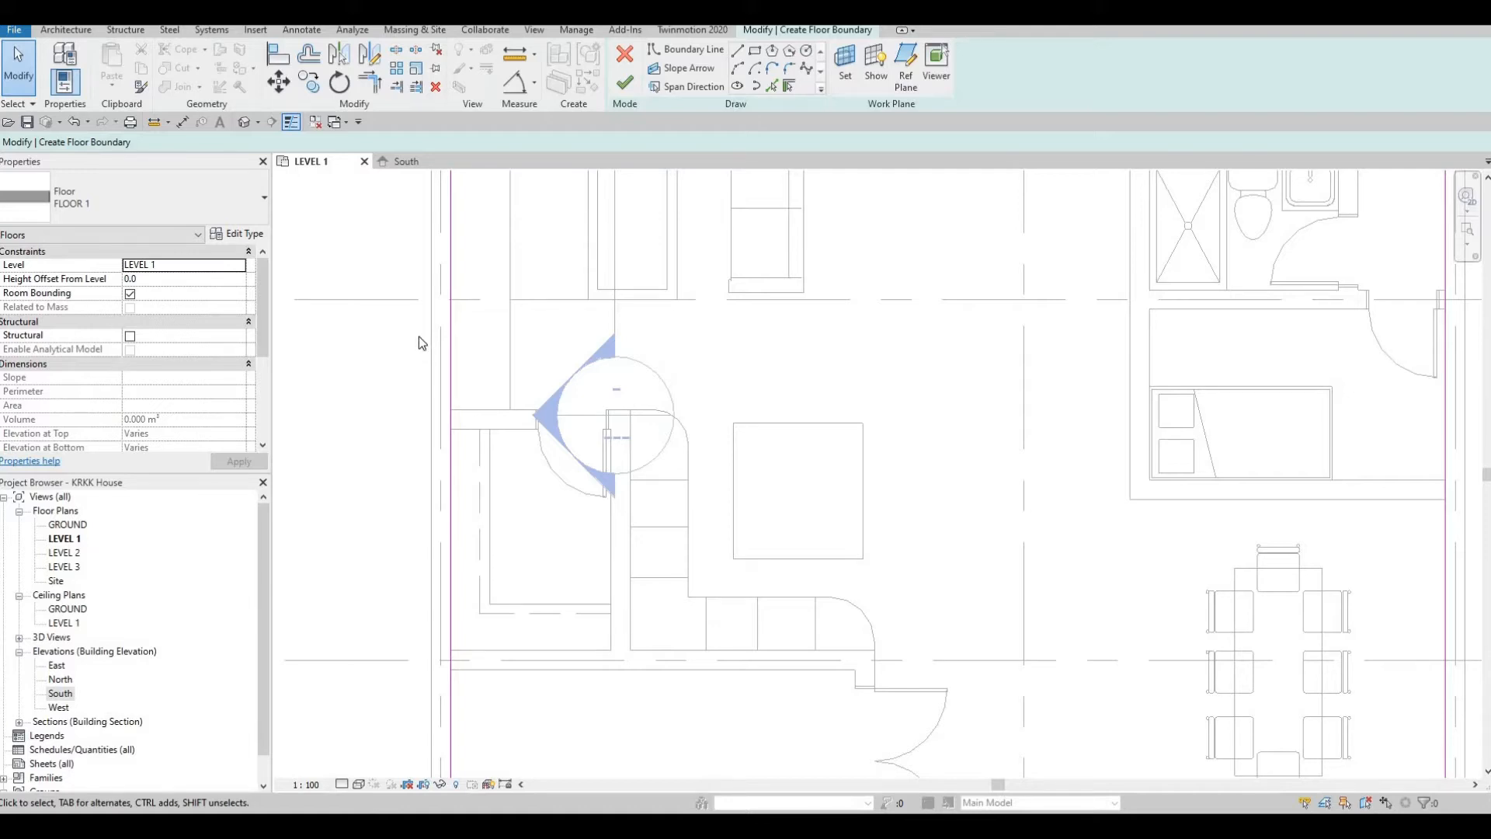
scroll(423, 337, "down", 2)
scroll(537, 452, "down", 1)
middle_click_drag(525, 247, 525, 423)
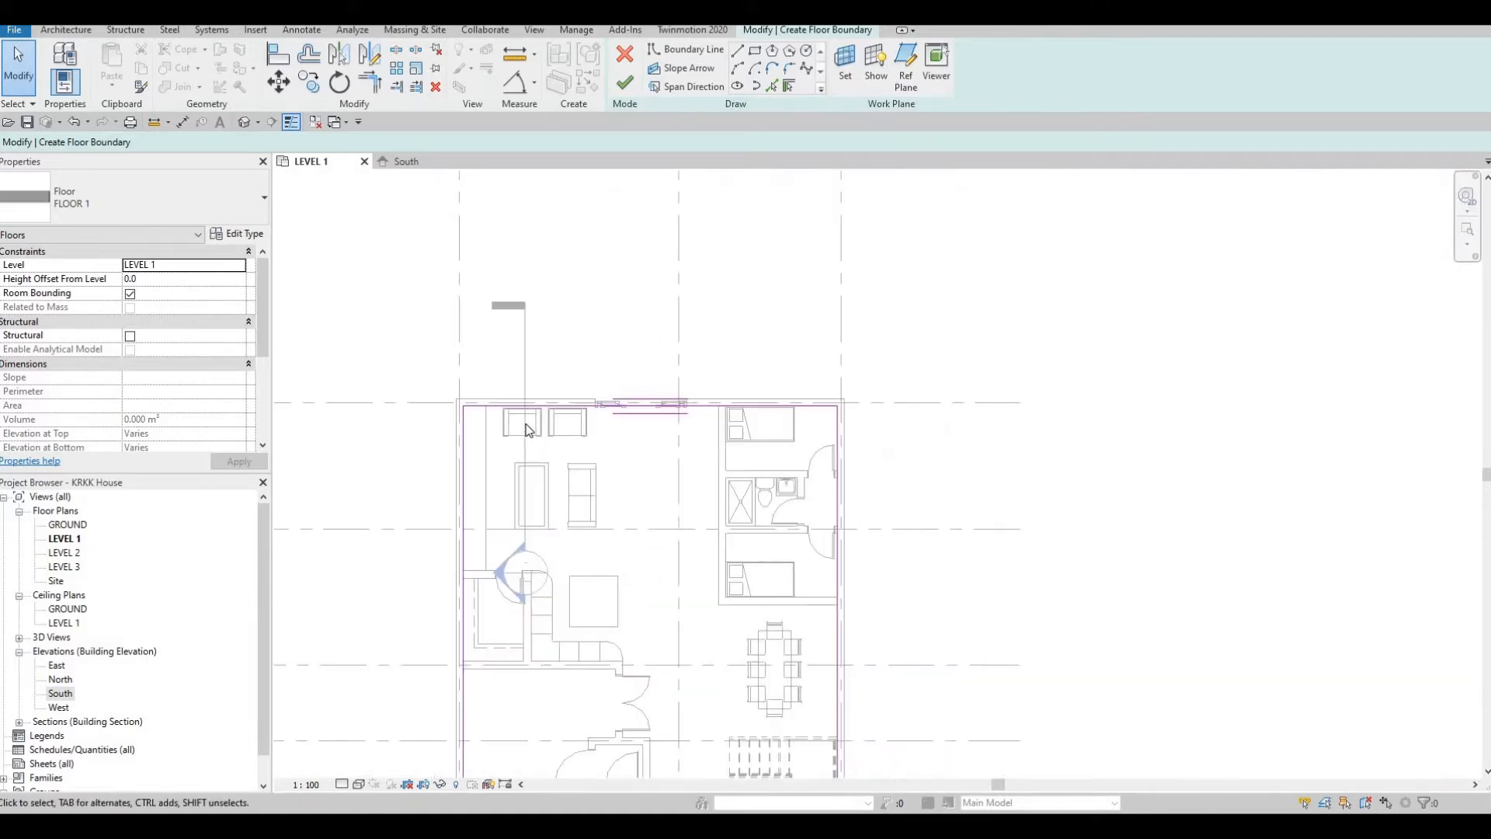
scroll(405, 407, "up", 1)
scroll(536, 306, "up", 1)
scroll(622, 370, "up", 2)
scroll(620, 381, "up", 1)
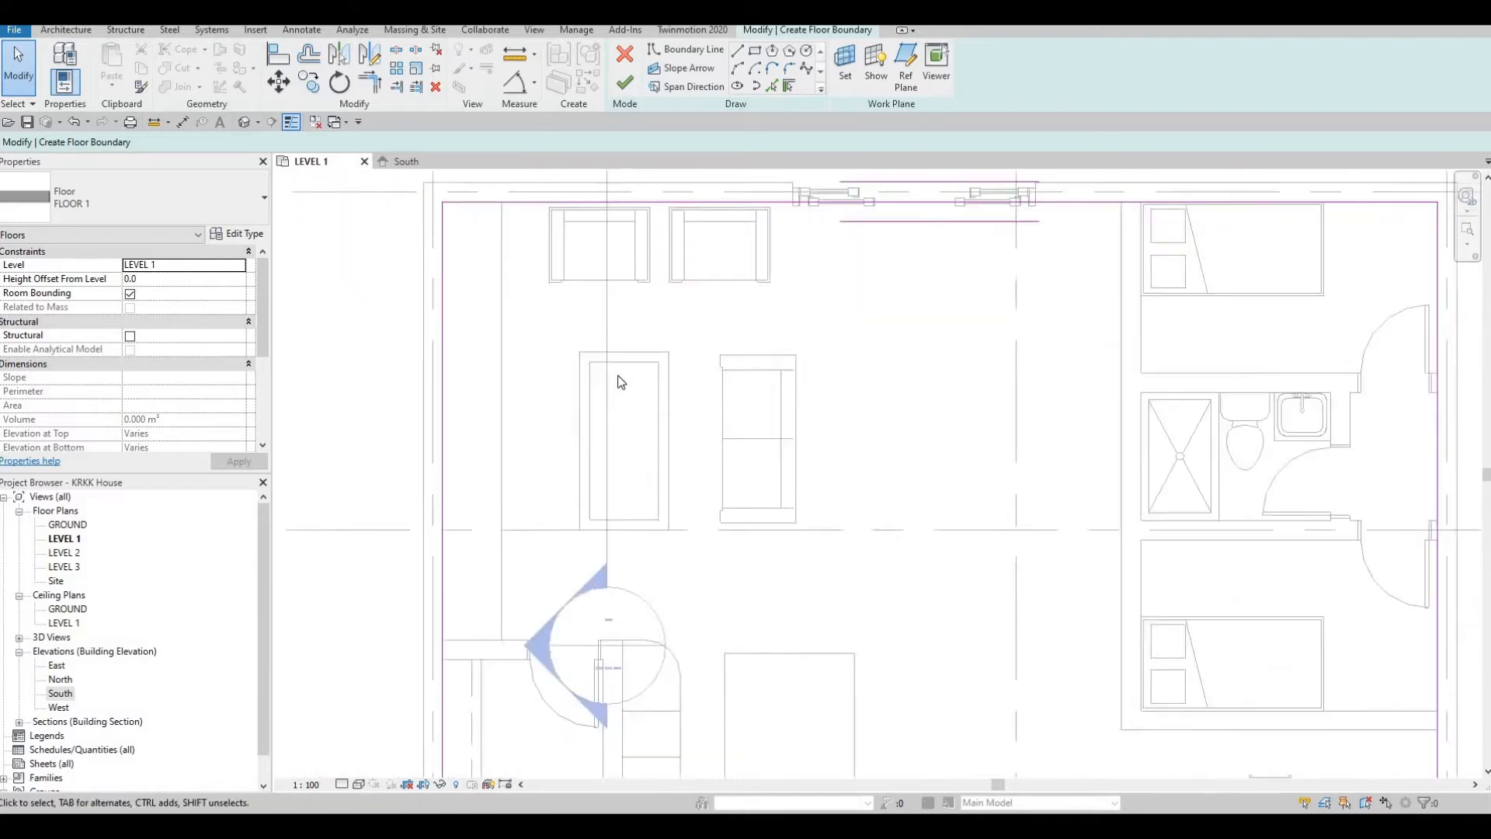
scroll(621, 382, "down", 1)
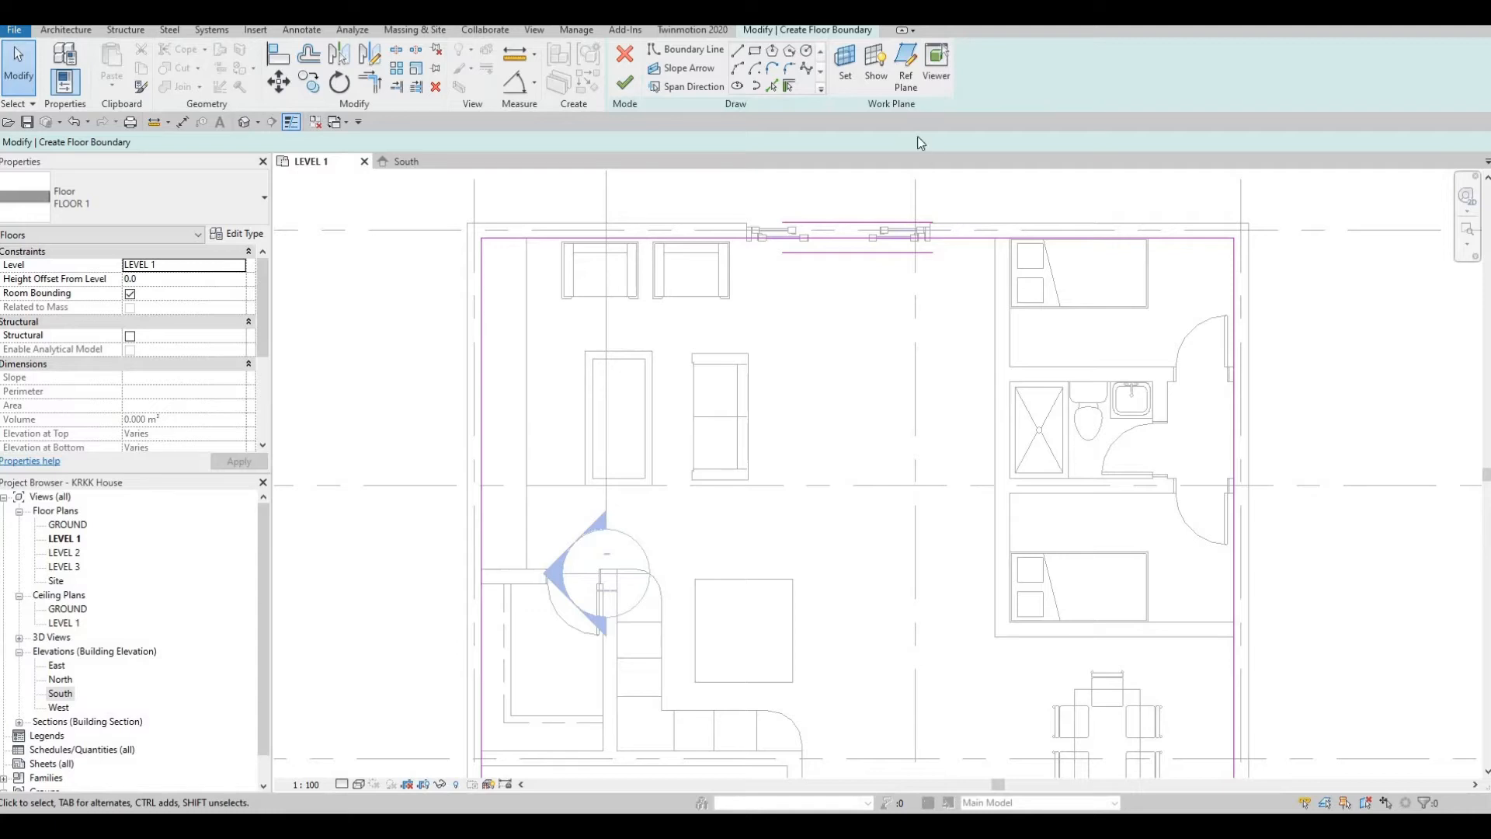
Step: Recheck the boundary corners around the entrance wing and finish the floor sketch
scroll(861, 381, "down", 5)
key("Escape")
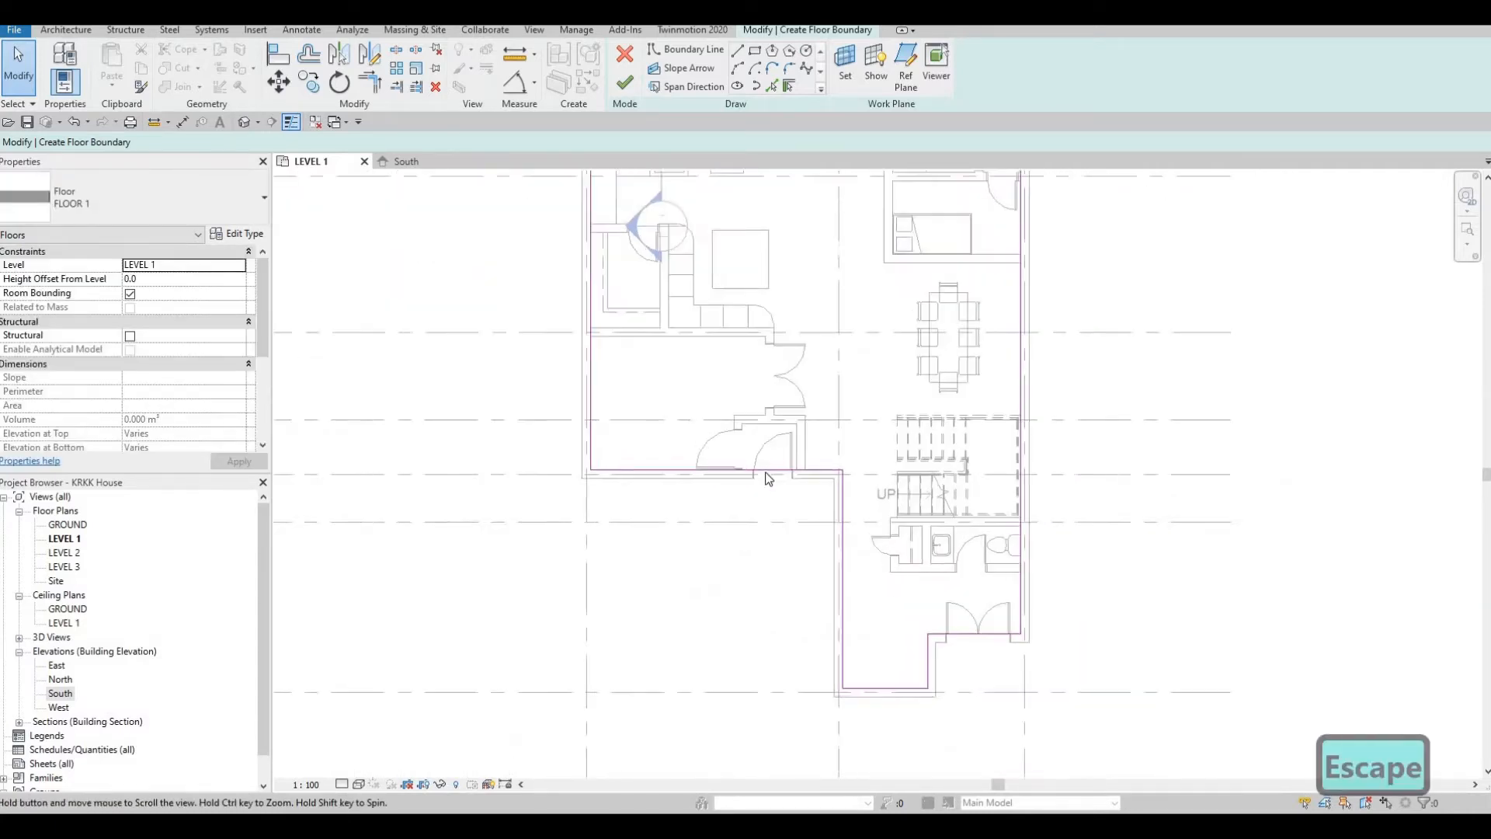
scroll(757, 466, "up", 4)
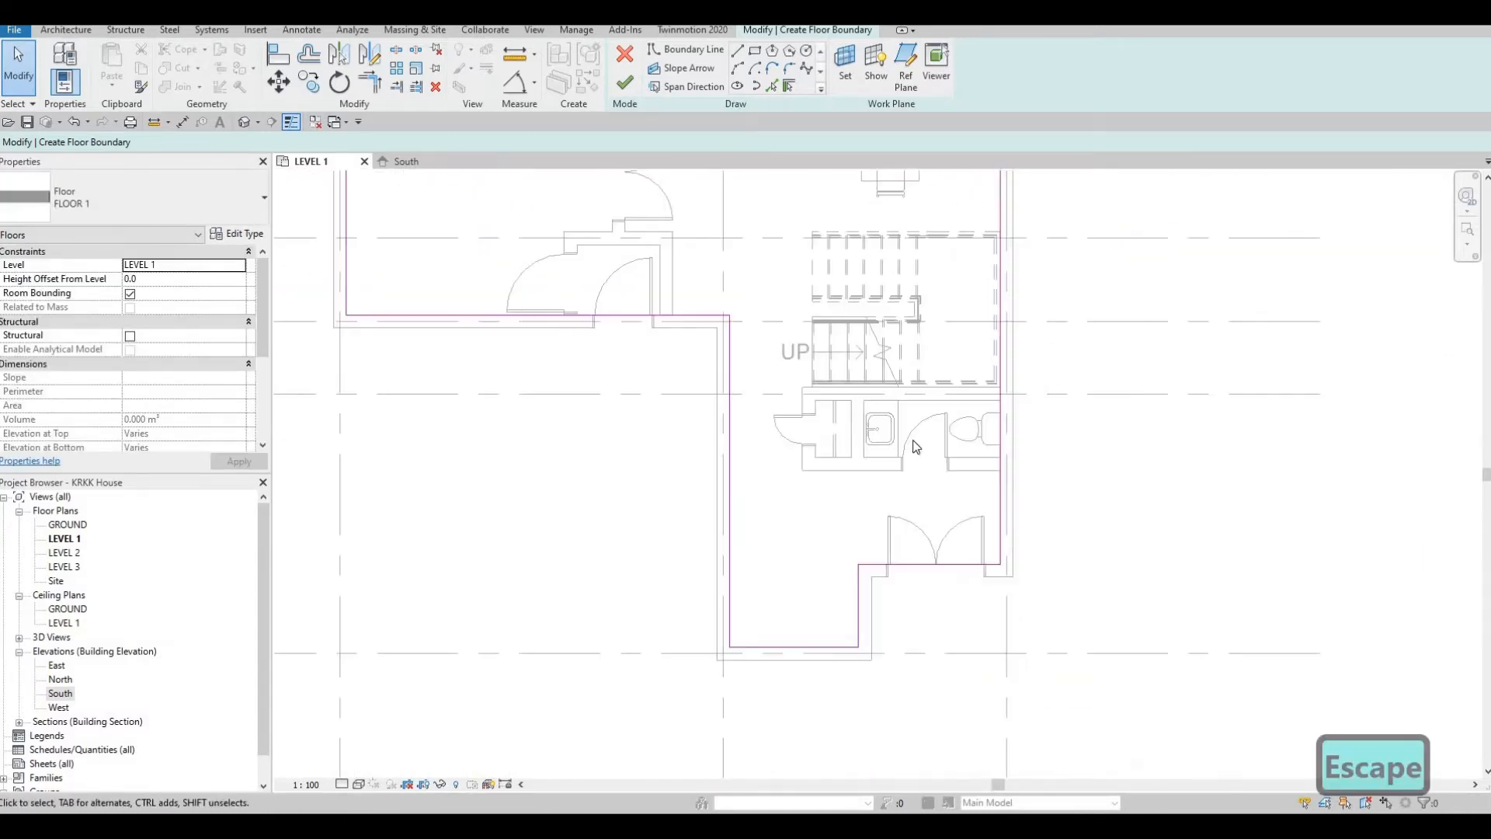
scroll(870, 568, "up", 5)
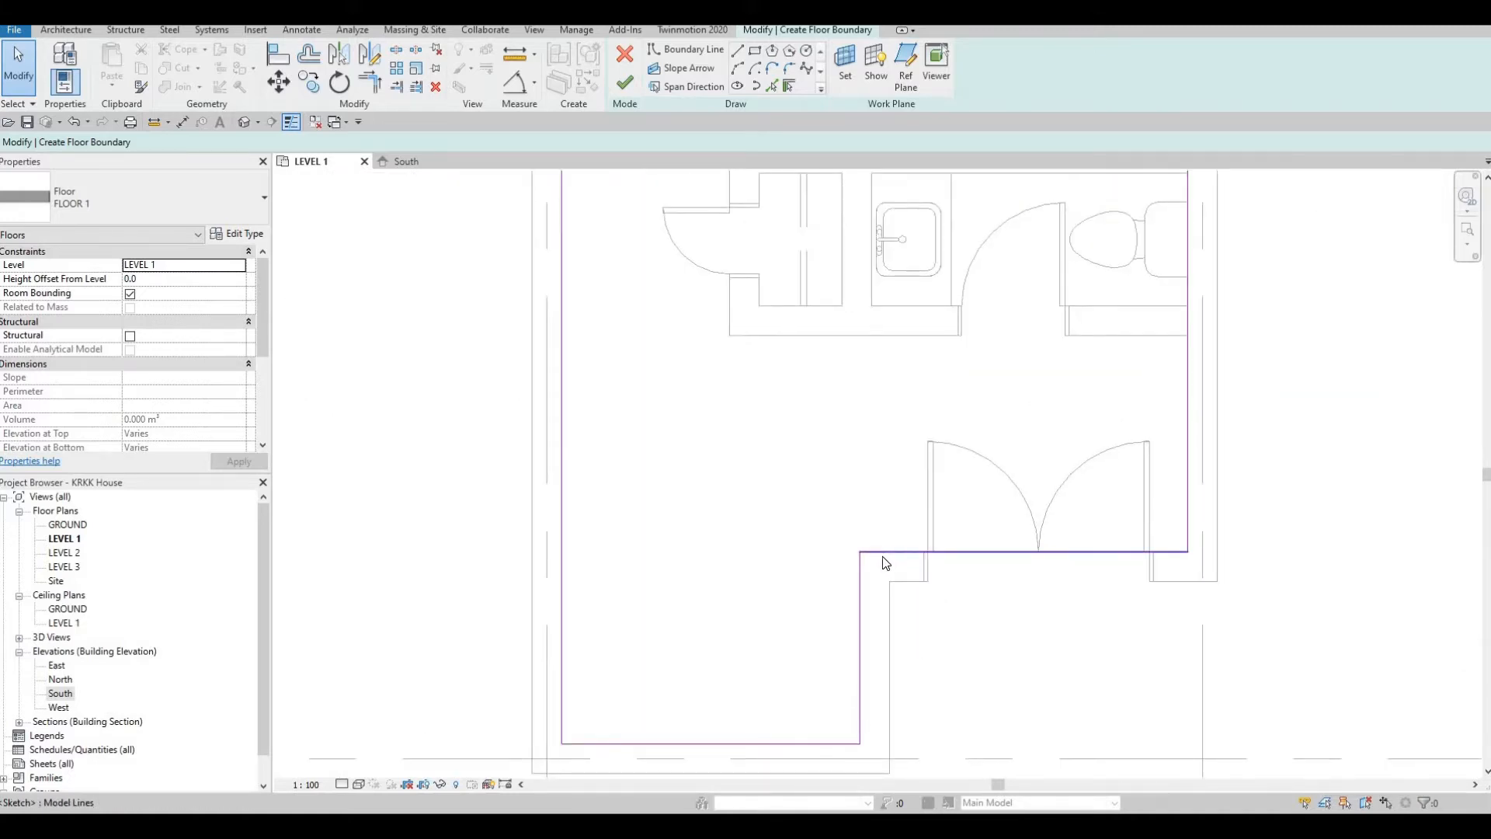
scroll(597, 373, "down", 4)
middle_click_drag(722, 319, 761, 453)
scroll(761, 454, "down", 2)
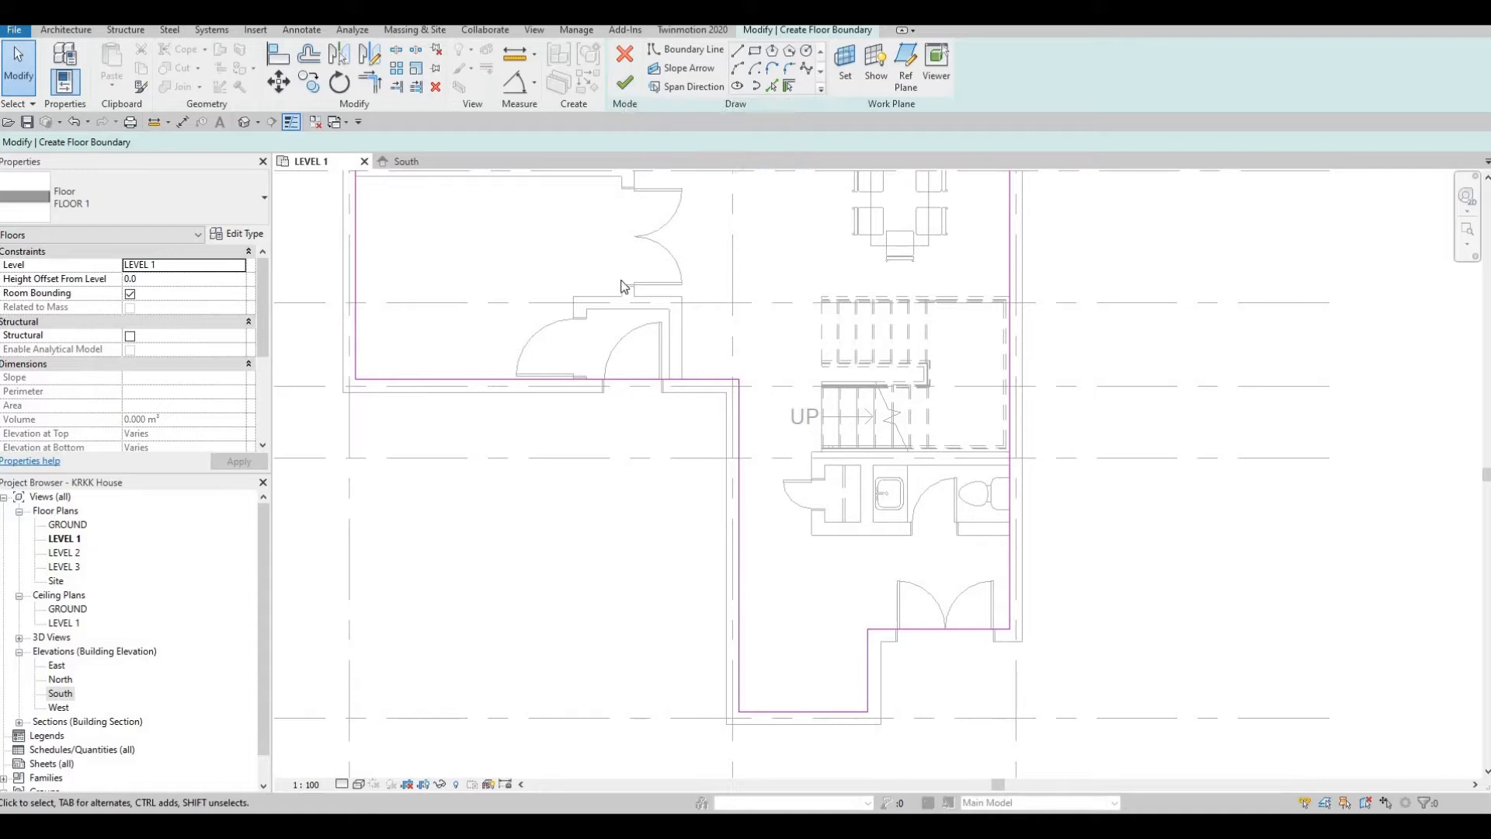
left_click(625, 82)
scroll(733, 366, "down", 2)
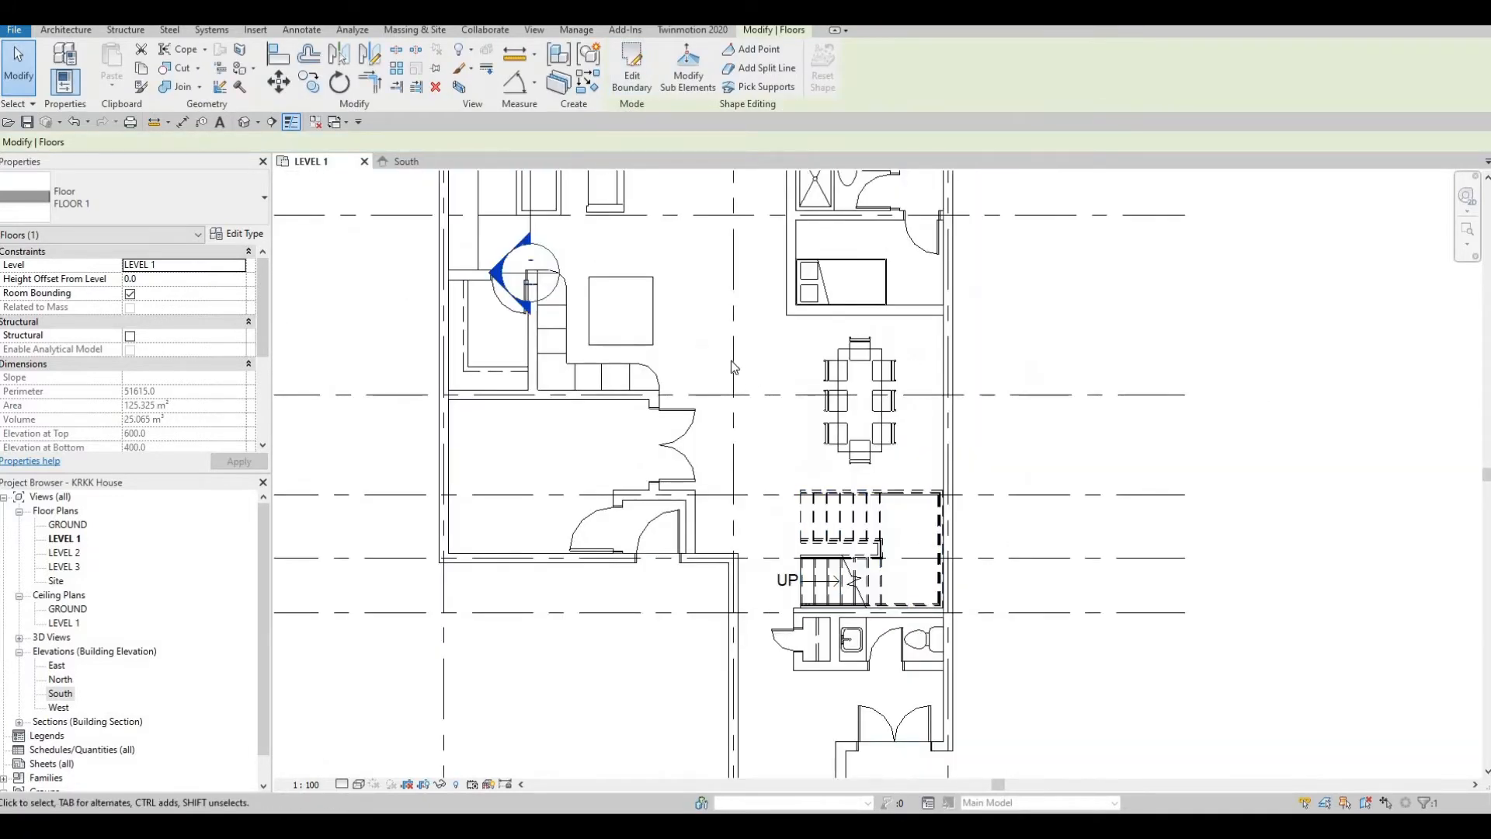
Step: Open the default 3D view, select the new floor and inspect it inside the house from several angles
scroll(734, 366, "down", 1)
scroll(671, 246, "up", 2)
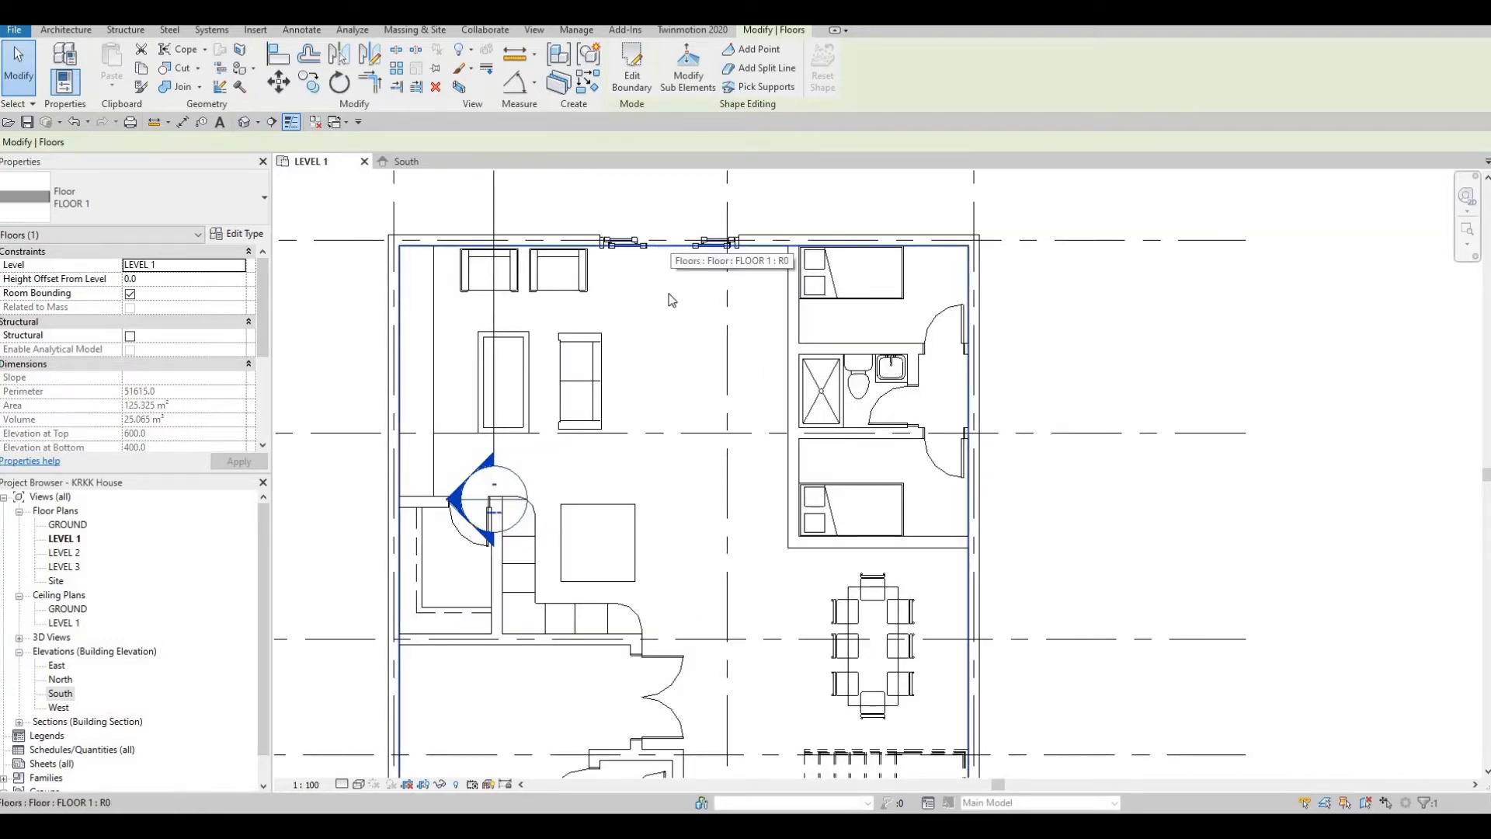
scroll(729, 412, "down", 2)
middle_click_drag(691, 466, 688, 233)
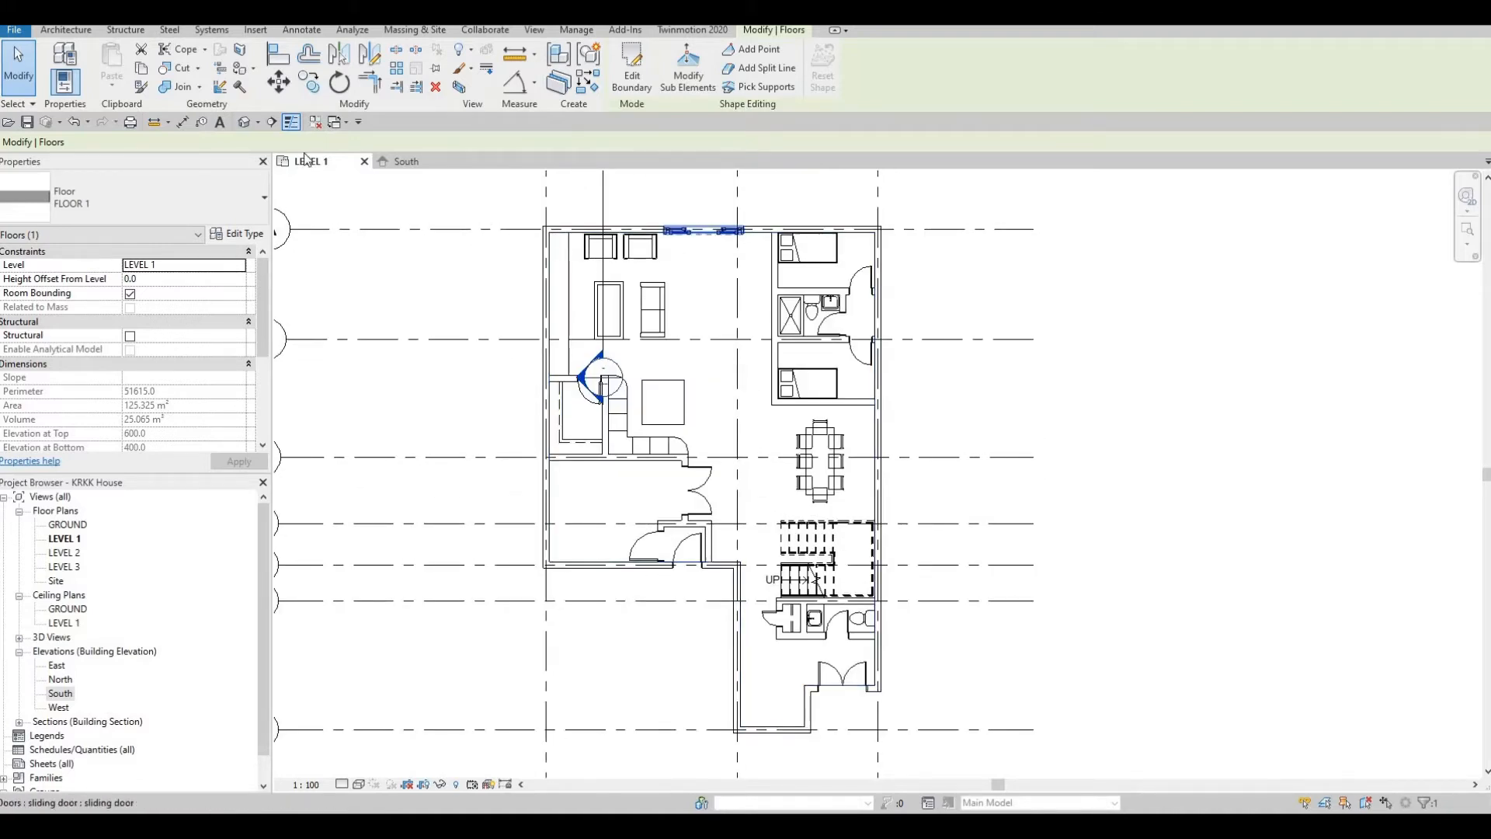
key("3")
key("d")
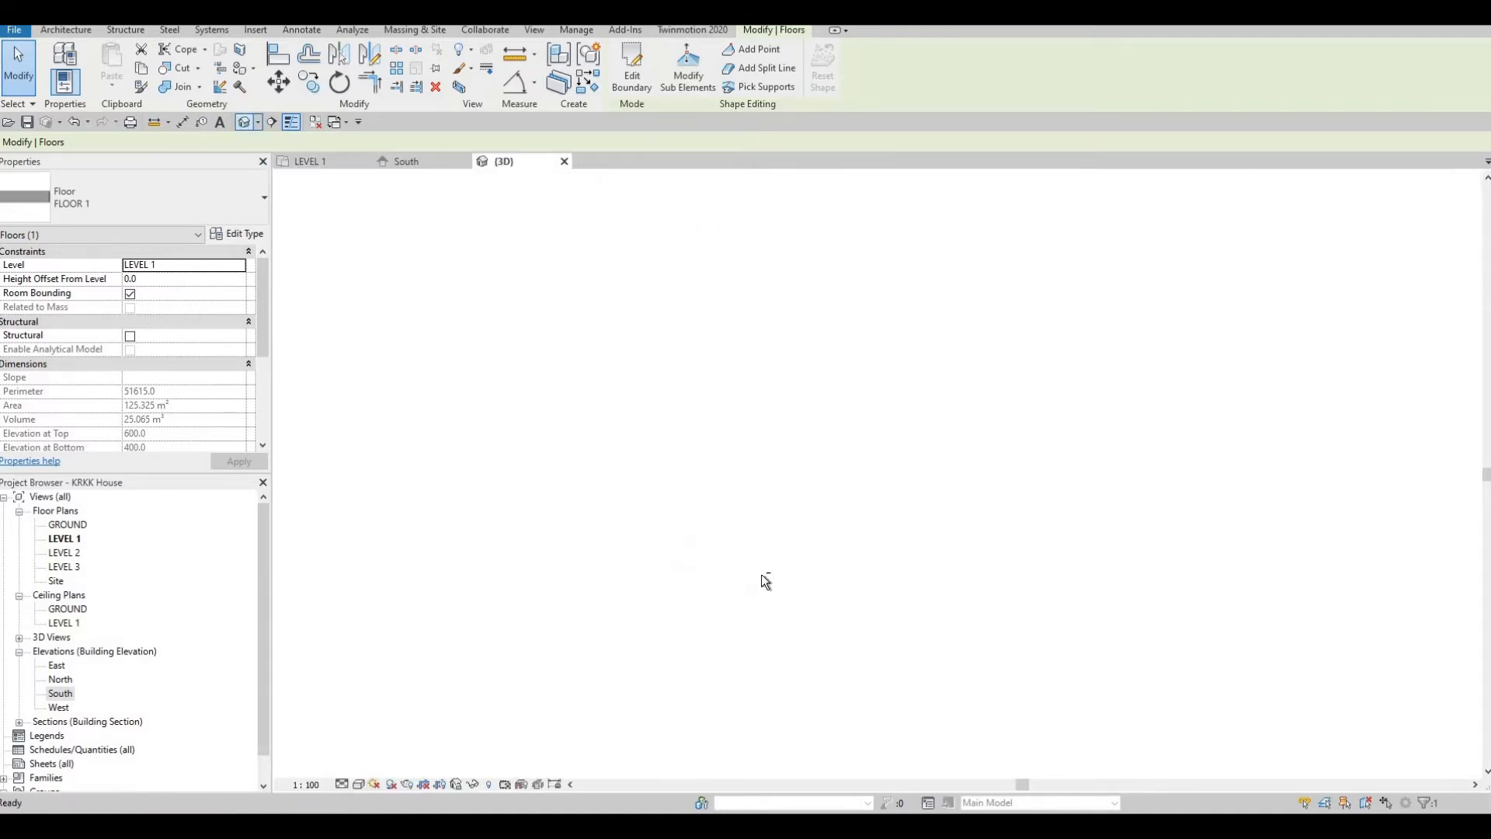
middle_click_drag(928, 559, 841, 503, "shift")
scroll(841, 503, "up", 3)
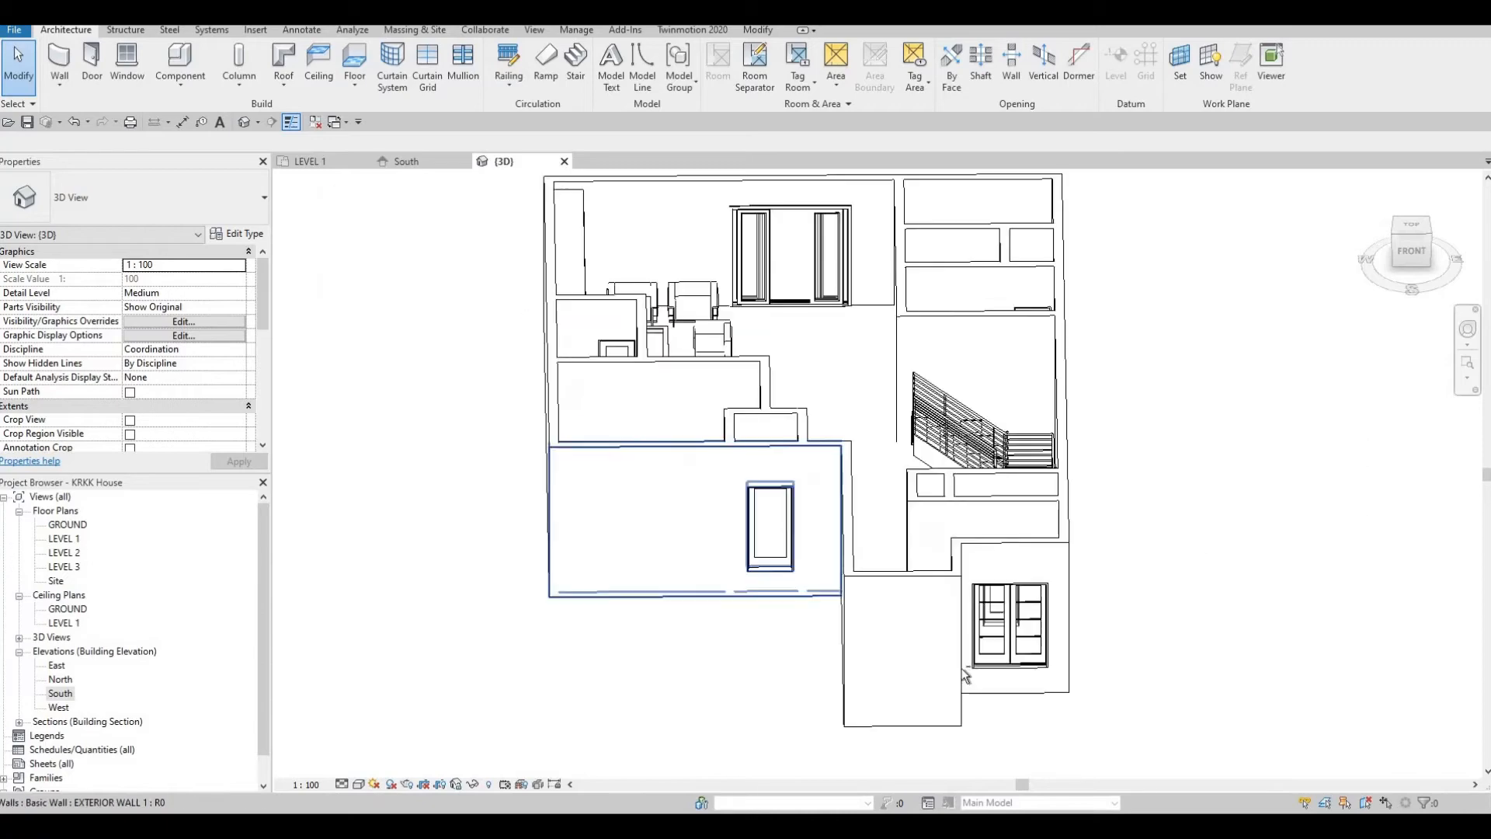
middle_click_drag(962, 668, 702, 217, "shift")
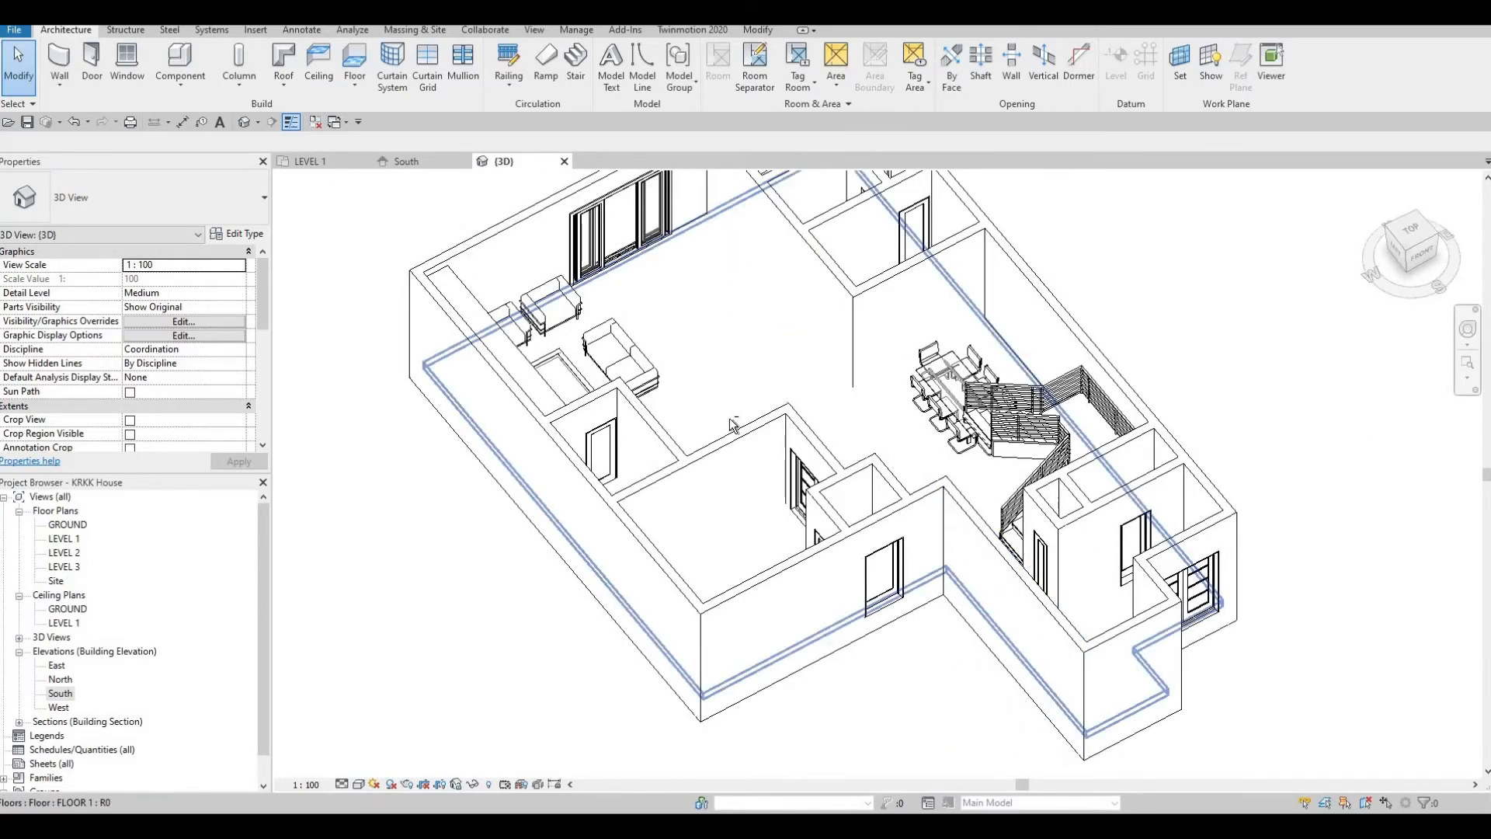
left_click(792, 294)
middle_click_drag(939, 536, 823, 512, "shift")
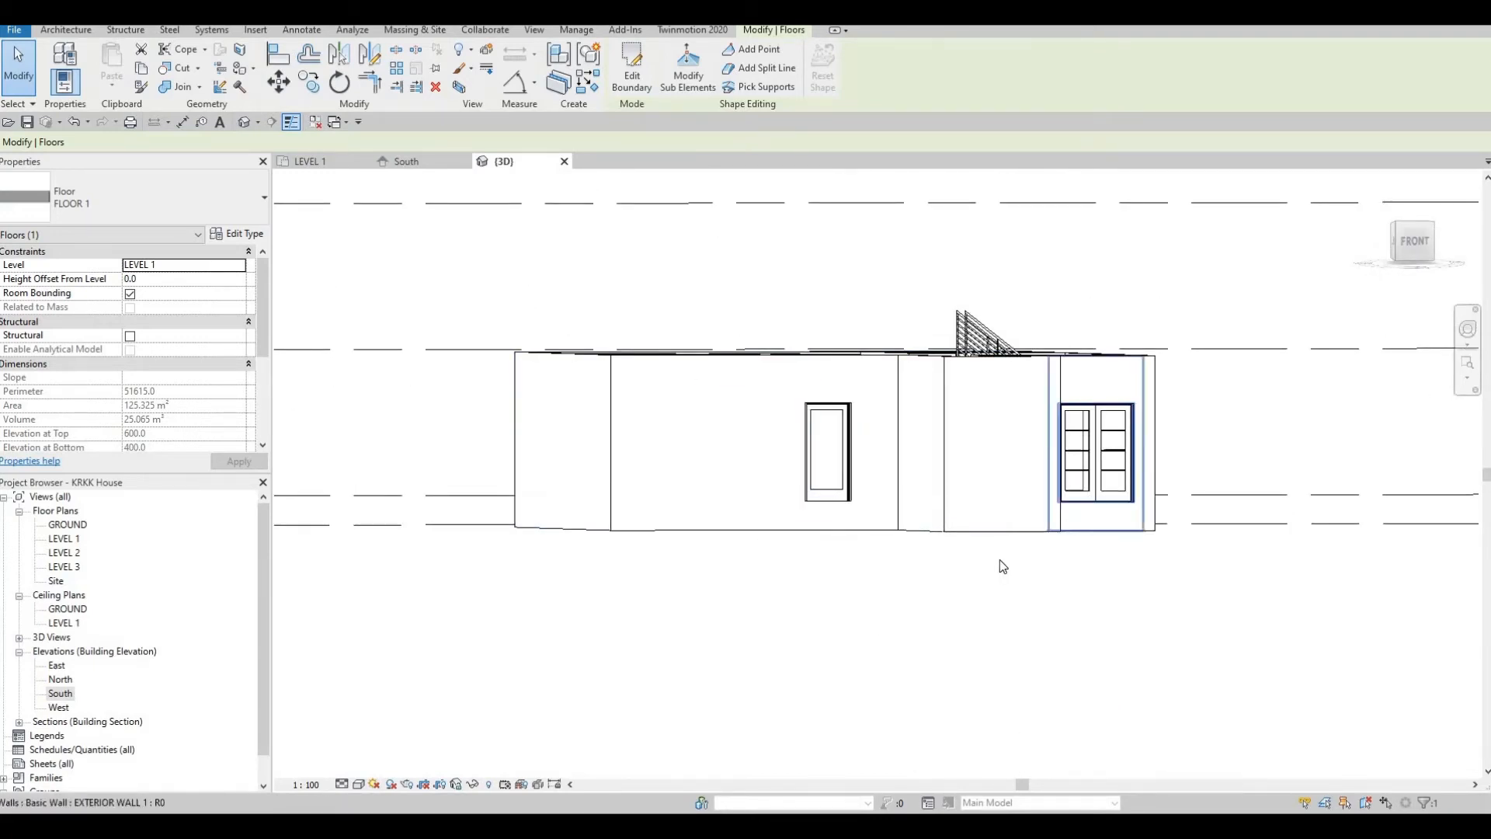
middle_click_drag(998, 566, 968, 628, "shift")
middle_click_drag(1039, 565, 929, 725, "shift")
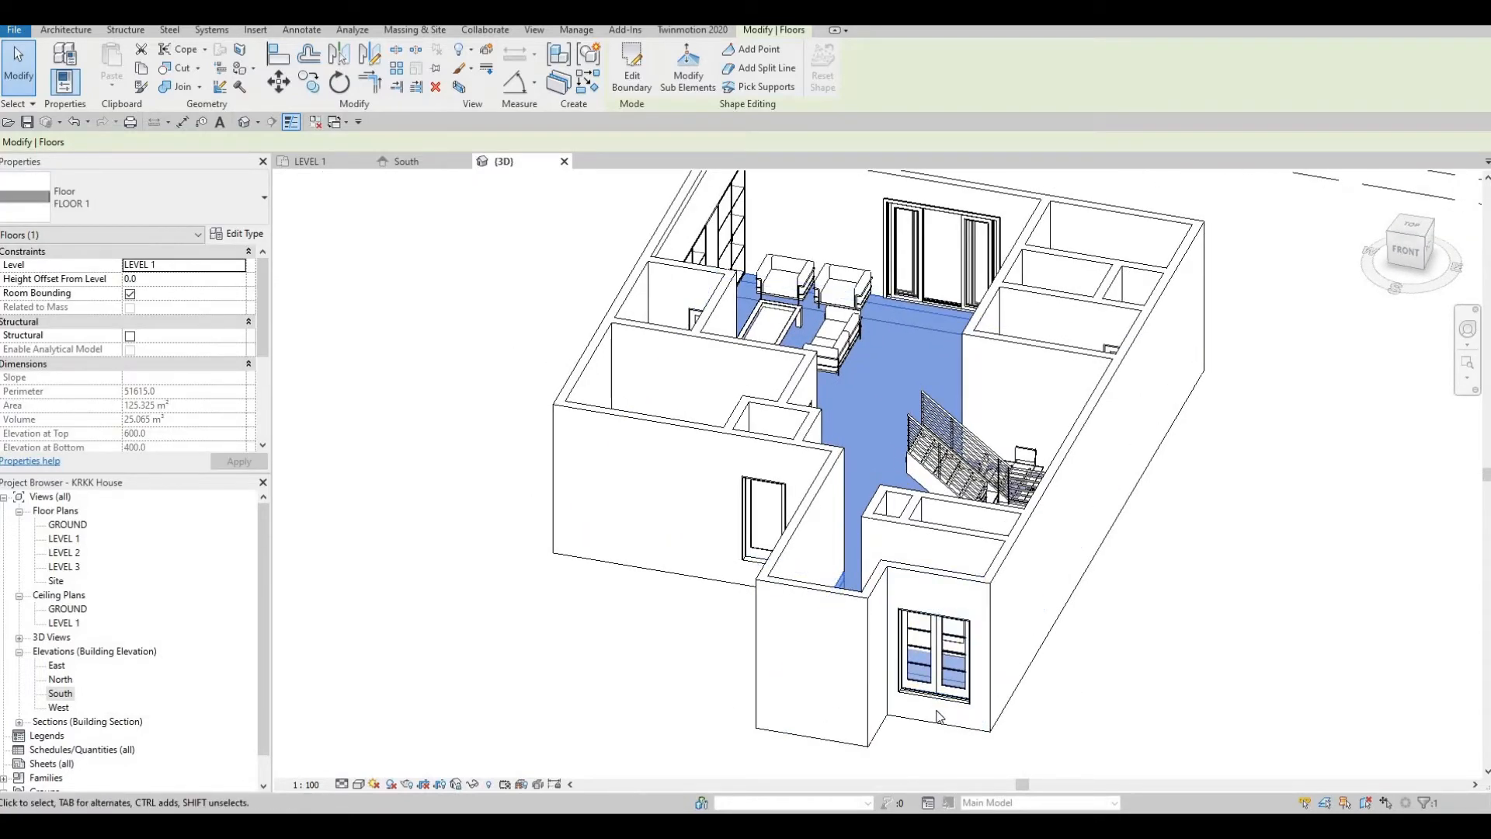
scroll(1068, 613, "down", 1)
middle_click_drag(1068, 613, 1192, 551)
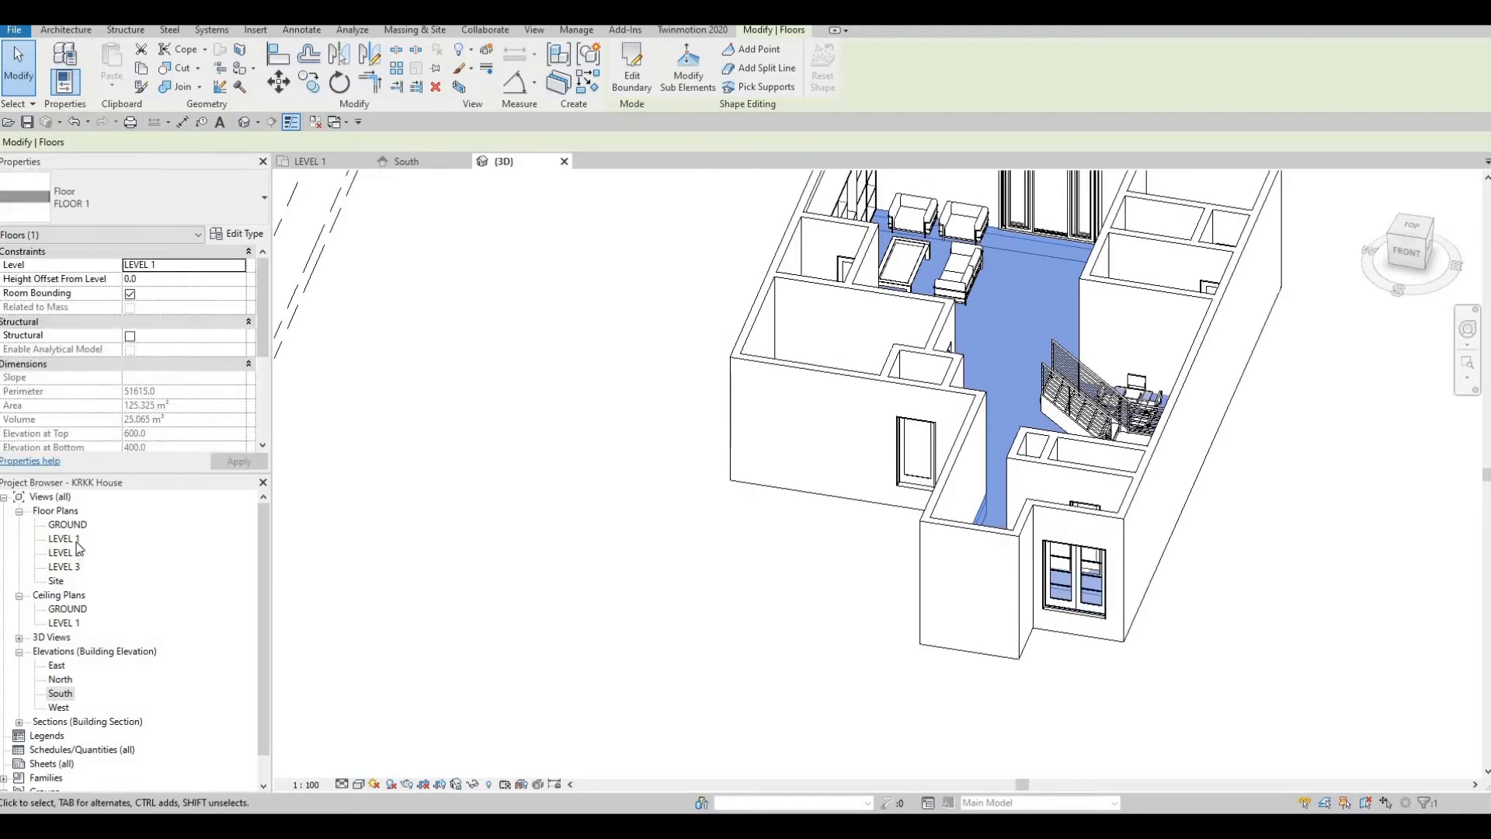
Step: On LEVEL 1, create a similar 700 x 2000mm interior wood door in the right exterior wall beside the bathroom, between the bedroom doors
double_click(65, 539)
scroll(907, 335, "up", 3)
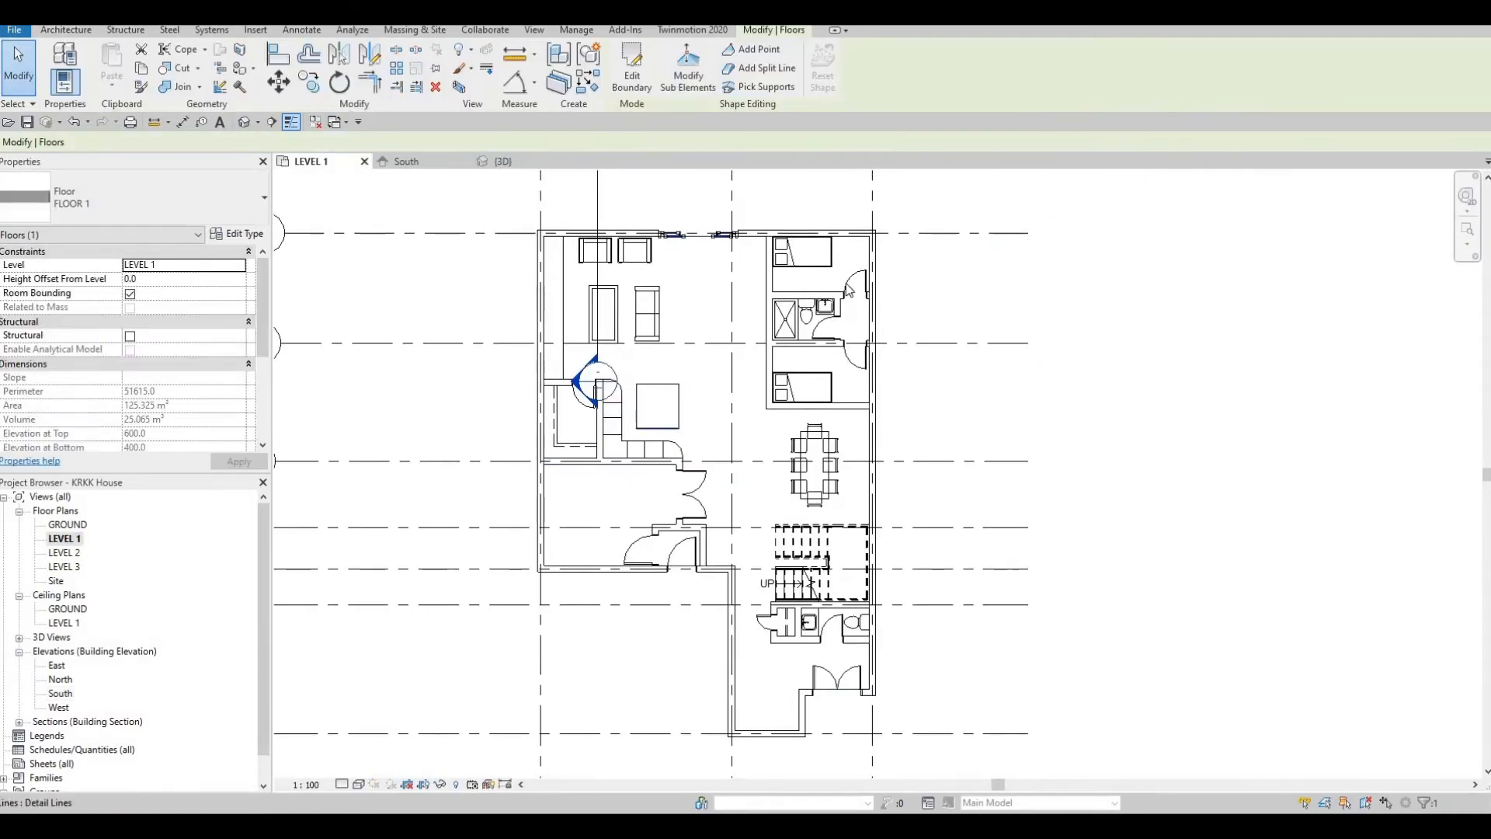
scroll(907, 336, "up", 2)
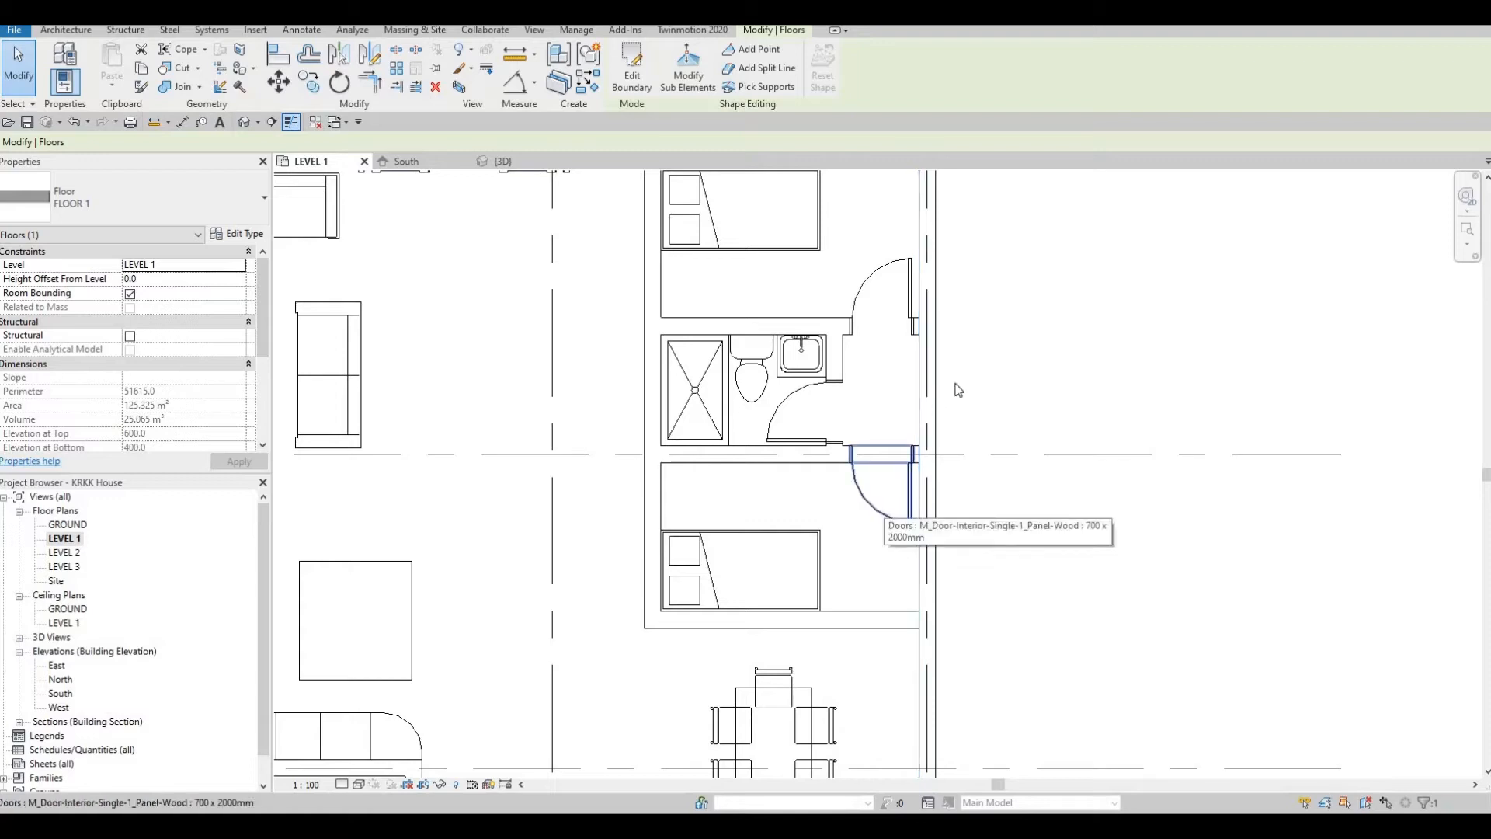
left_click(898, 480)
key("c")
key("s")
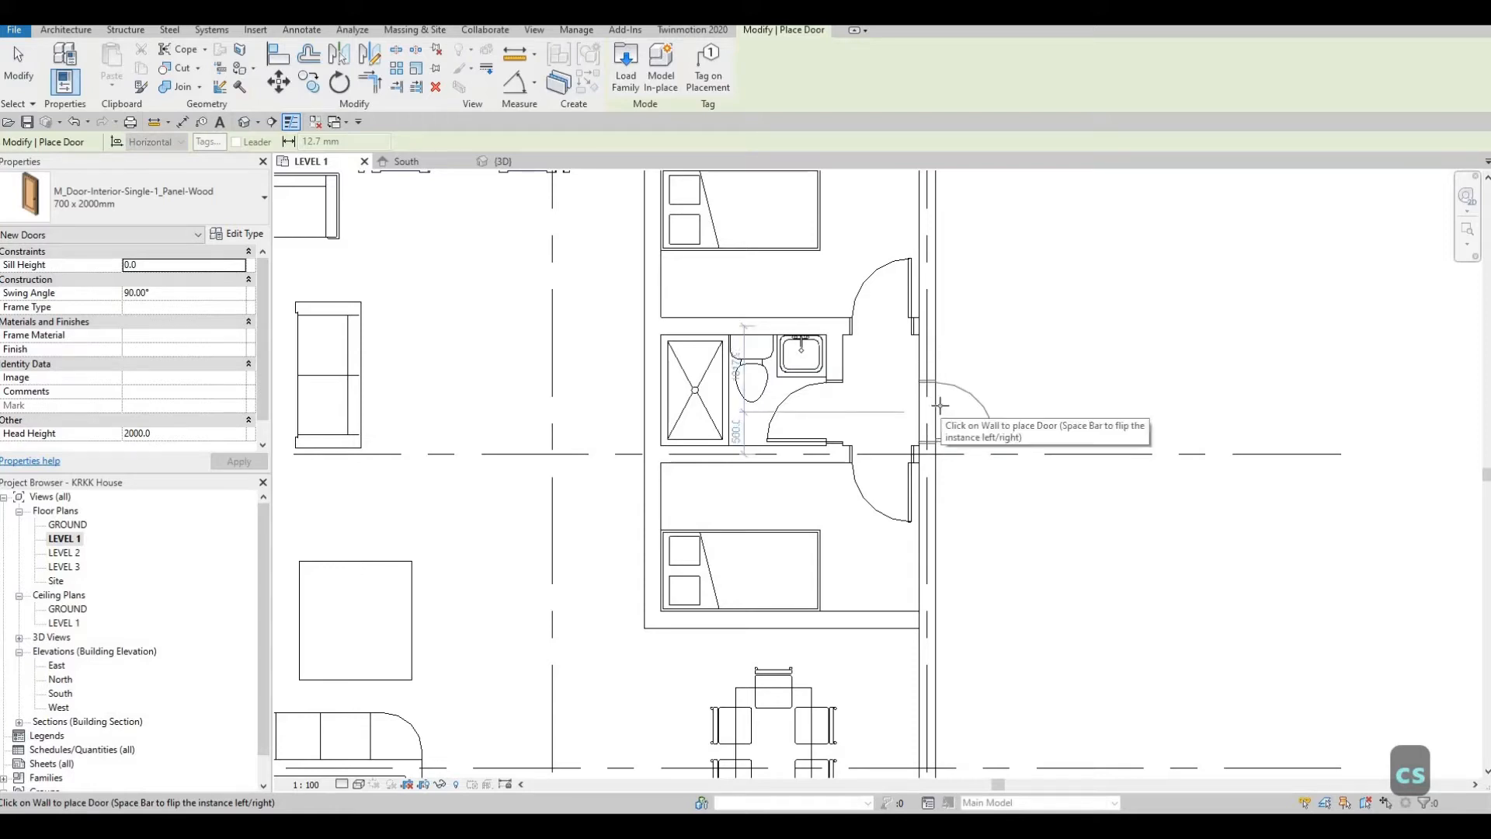
left_click(937, 406)
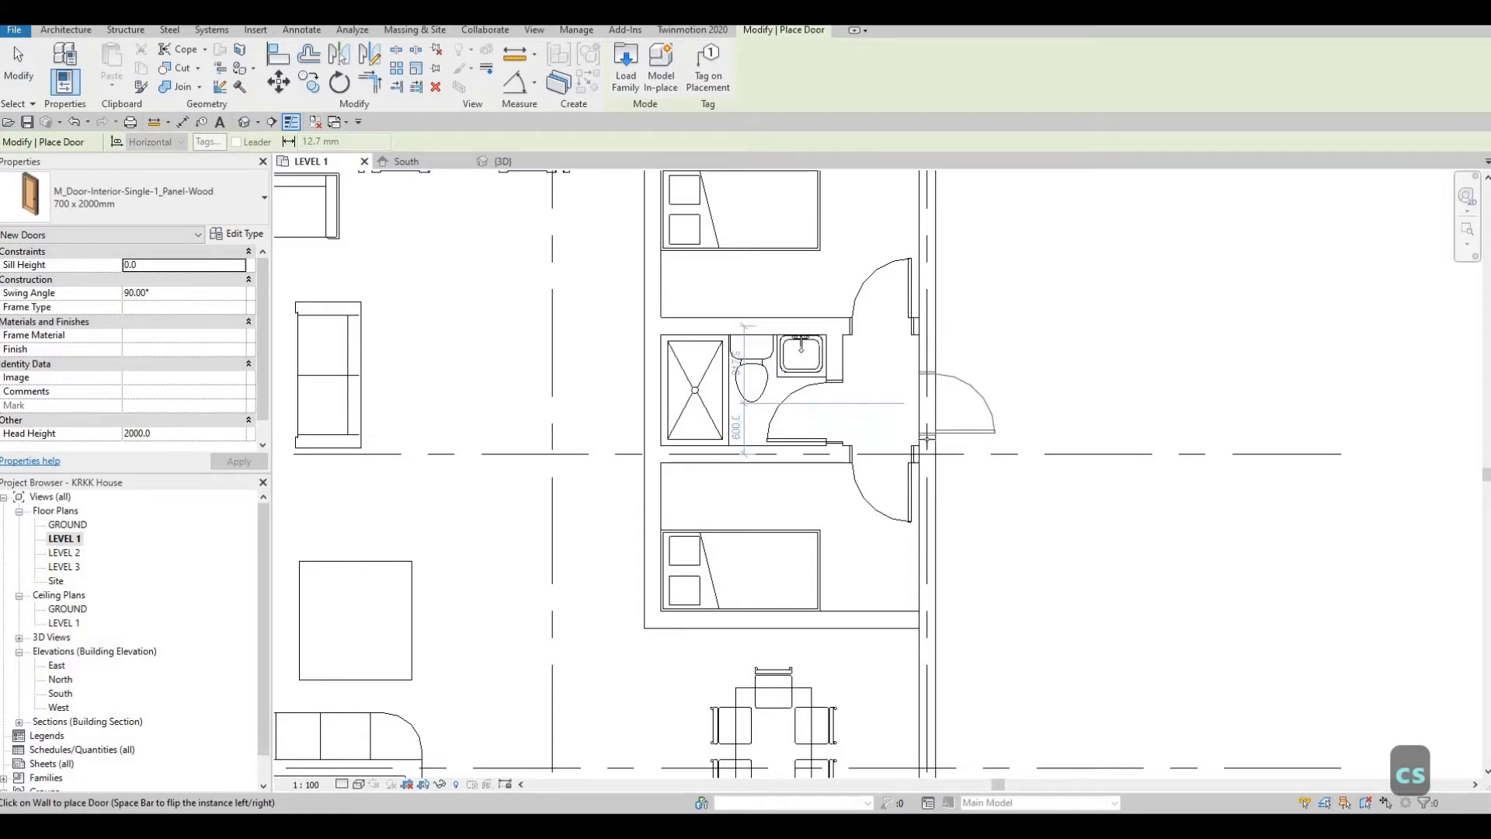
key("Escape")
key("Escape")
key("Escape")
scroll(906, 387, "down", 3)
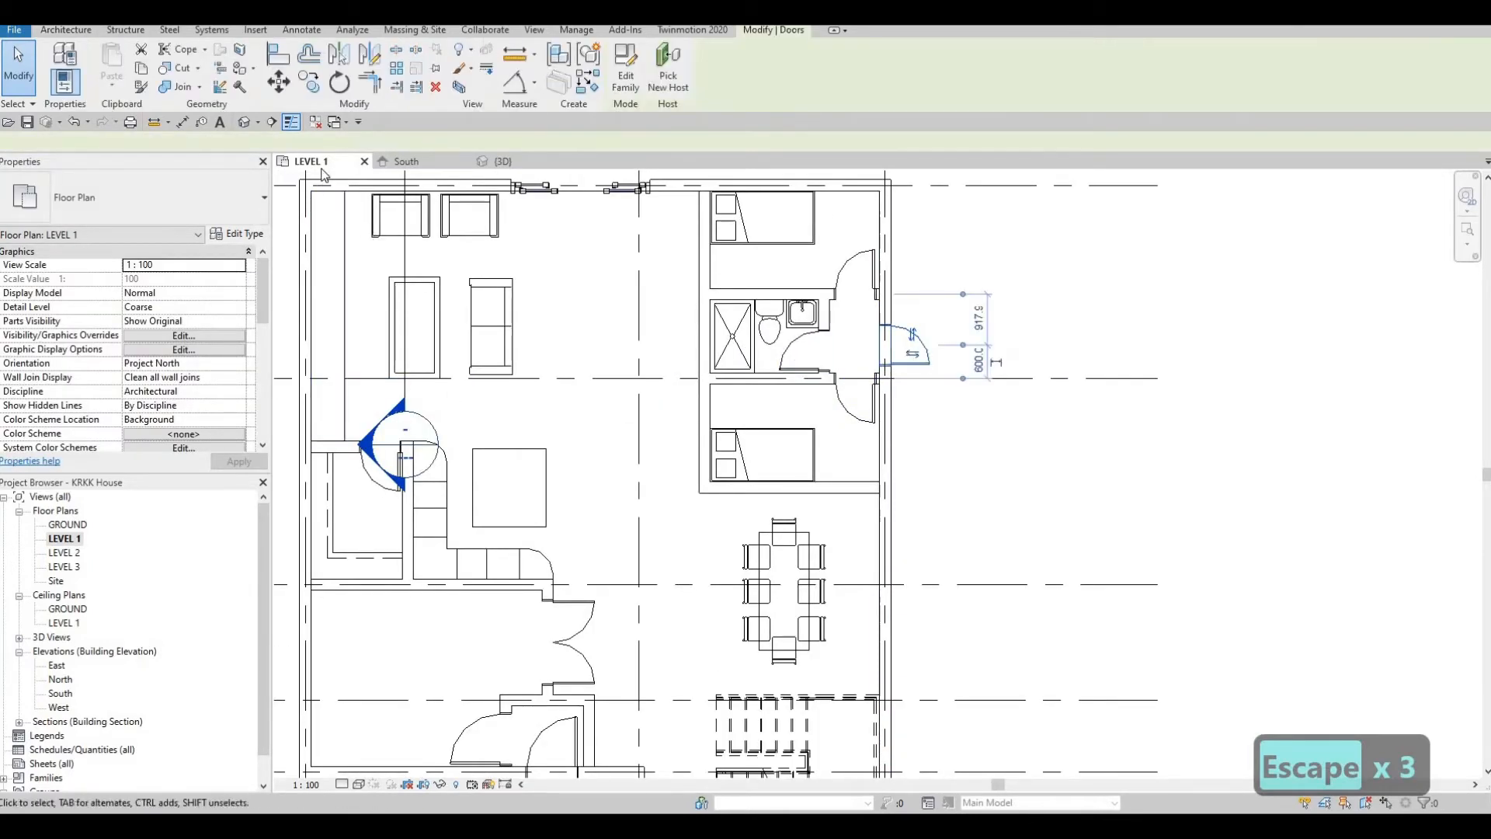
scroll(776, 443, "down", 5)
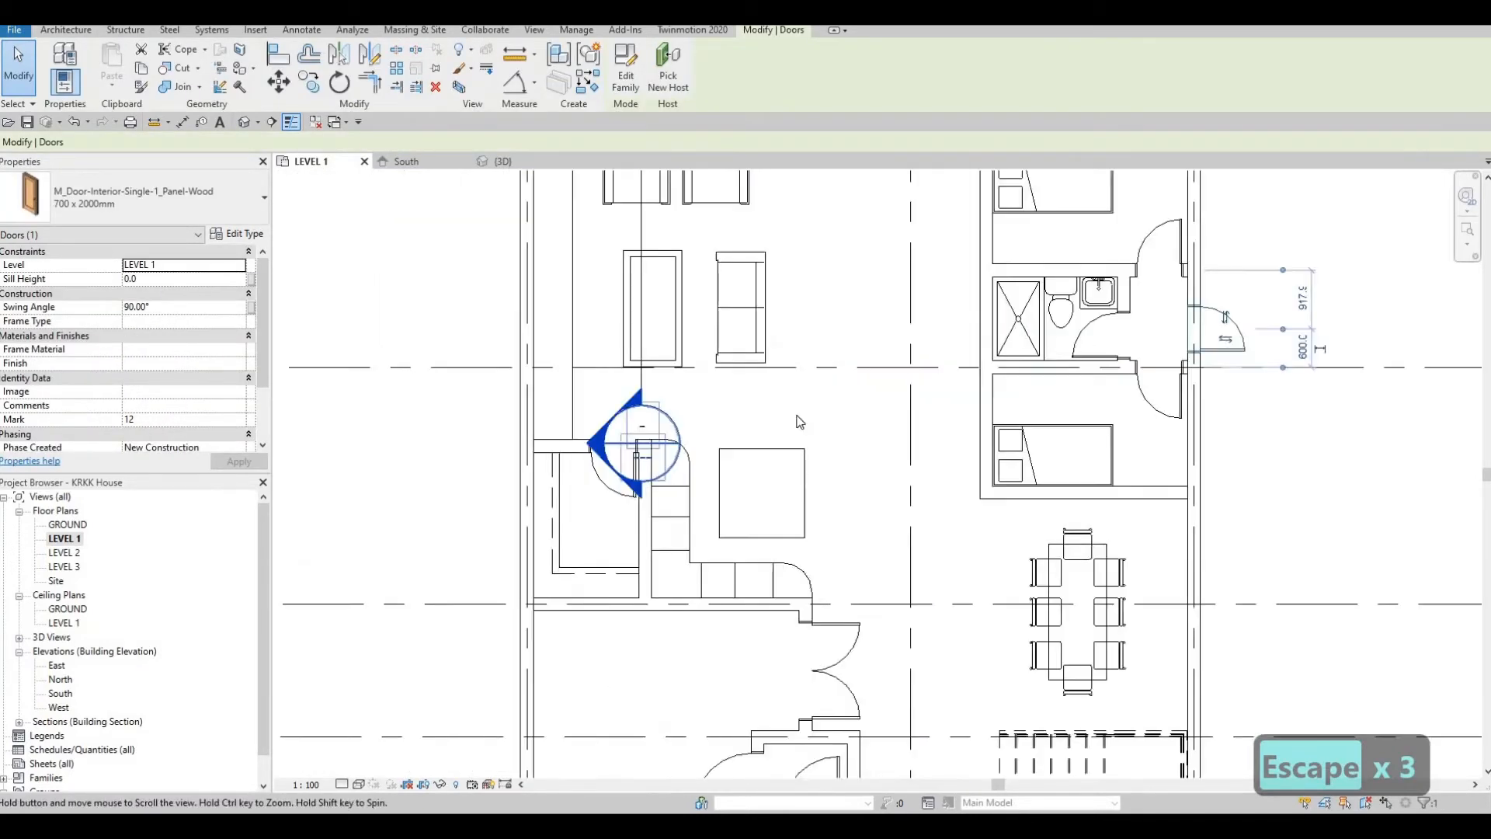
key("Escape")
scroll(744, 511, "down", 1)
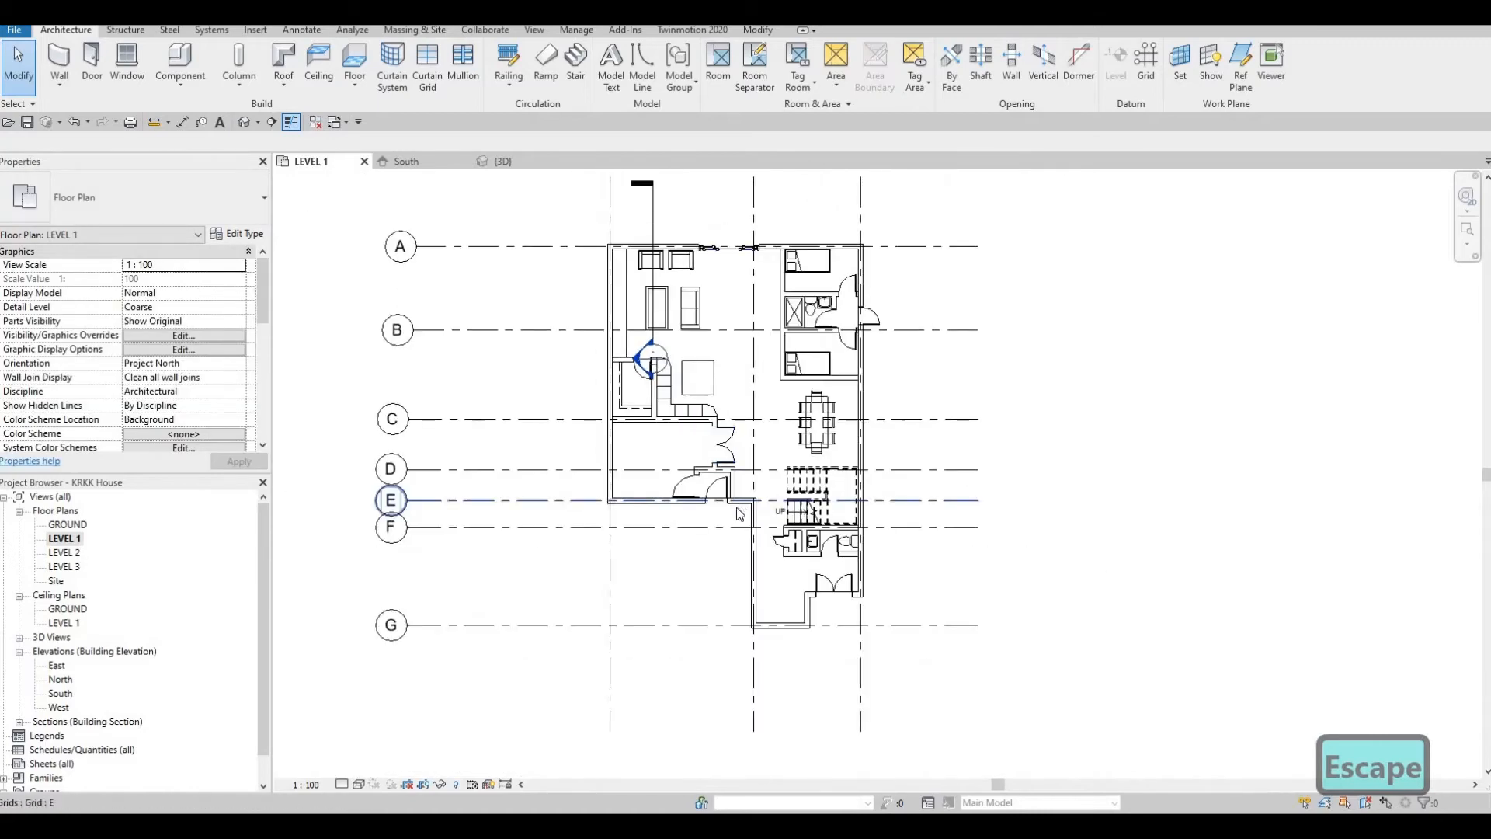
Step: Open the GROUND floor plan and start a new floor boundary sketch on it
scroll(706, 545, "up", 5)
middle_click_drag(437, 278, 443, 235)
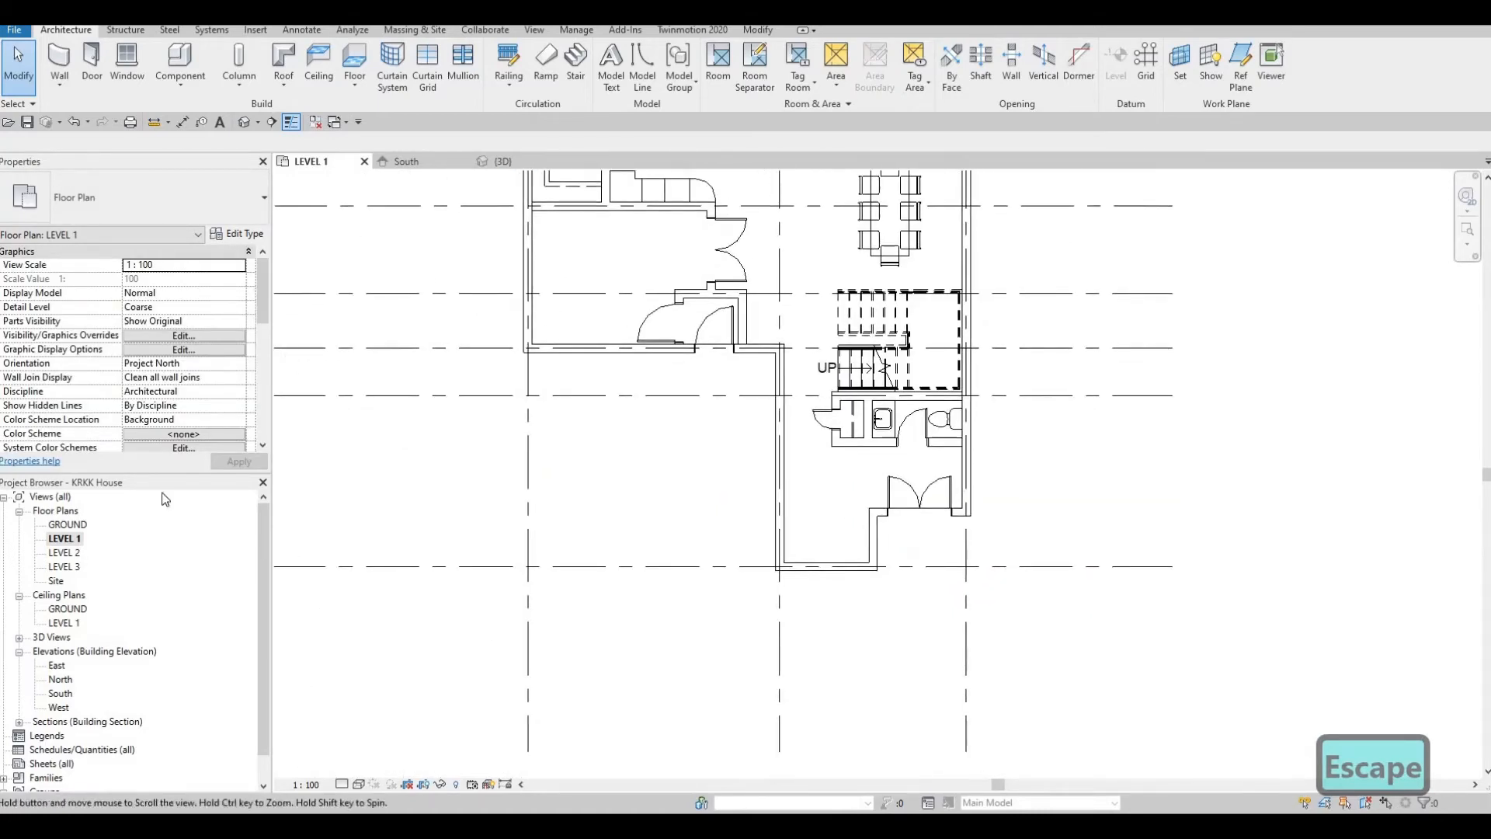
double_click(67, 524)
middle_click_drag(672, 481, 672, 548)
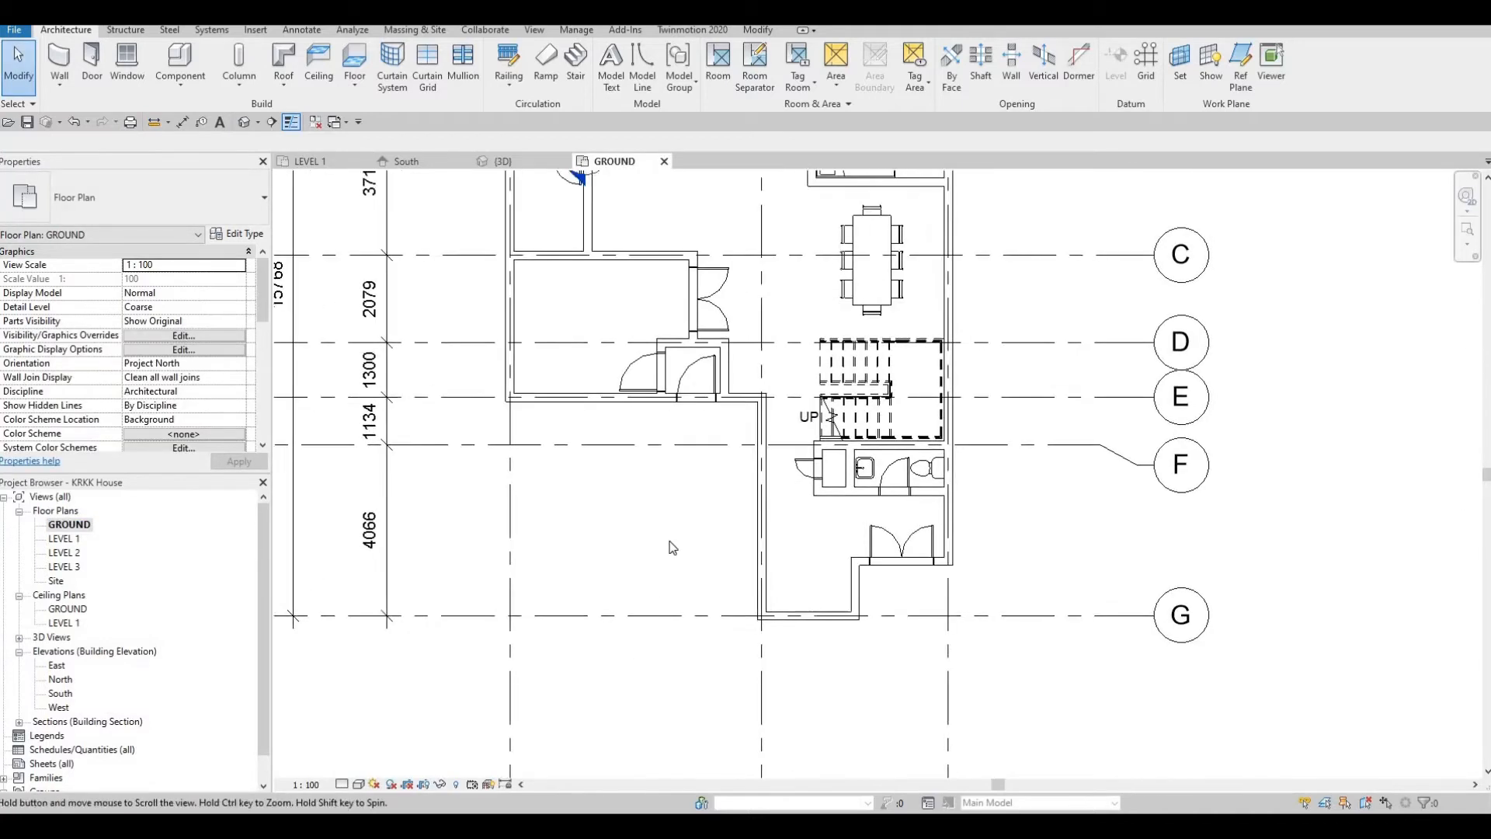
scroll(672, 548, "down", 4)
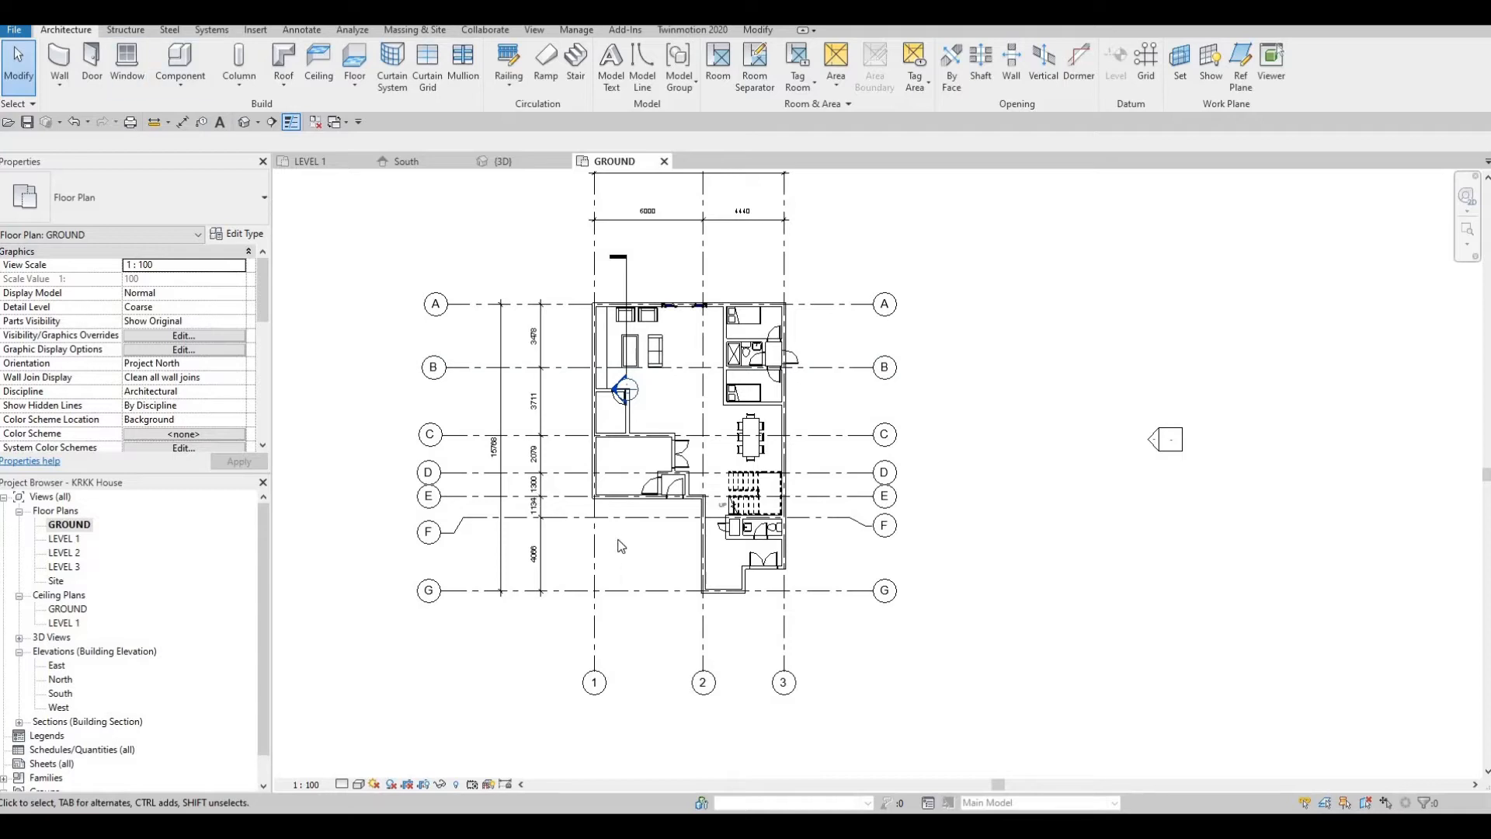
scroll(622, 539, "up", 4)
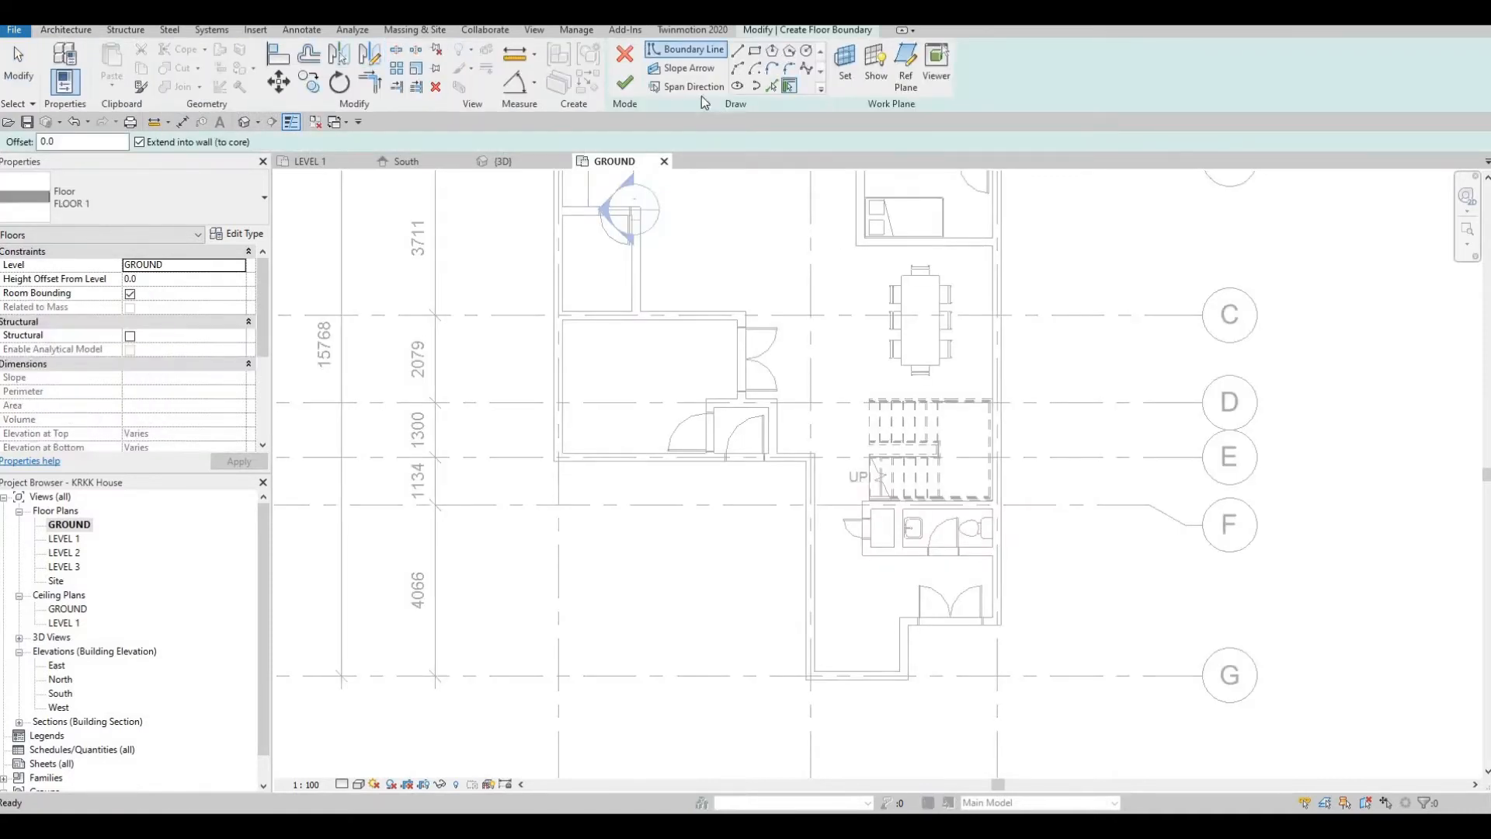
Step: Duplicate the FLOOR 1 type as a new floor type named FLOOR 2
left_click(236, 233)
left_click(1304, 158)
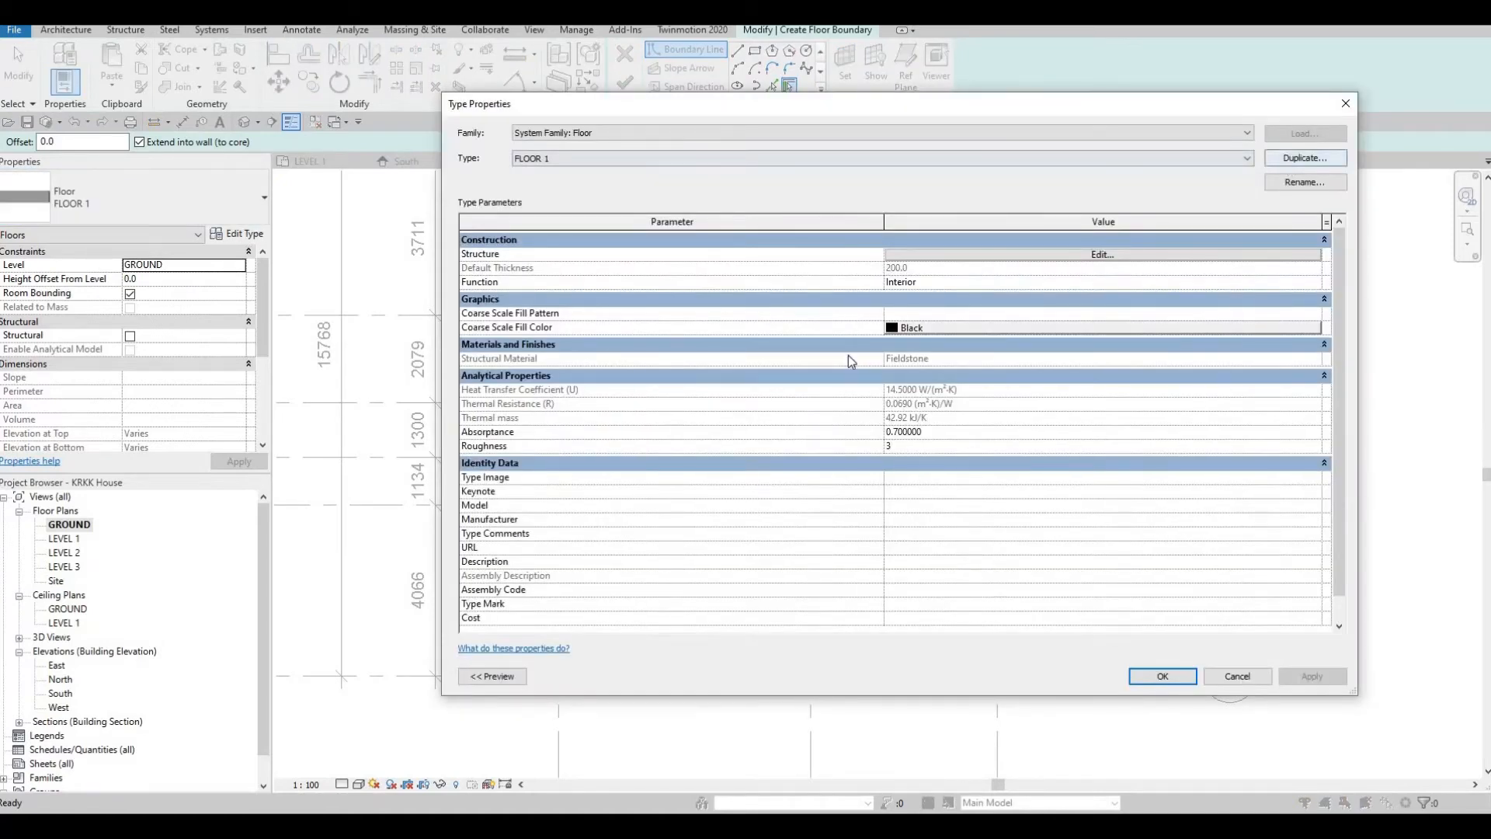
left_click(885, 431)
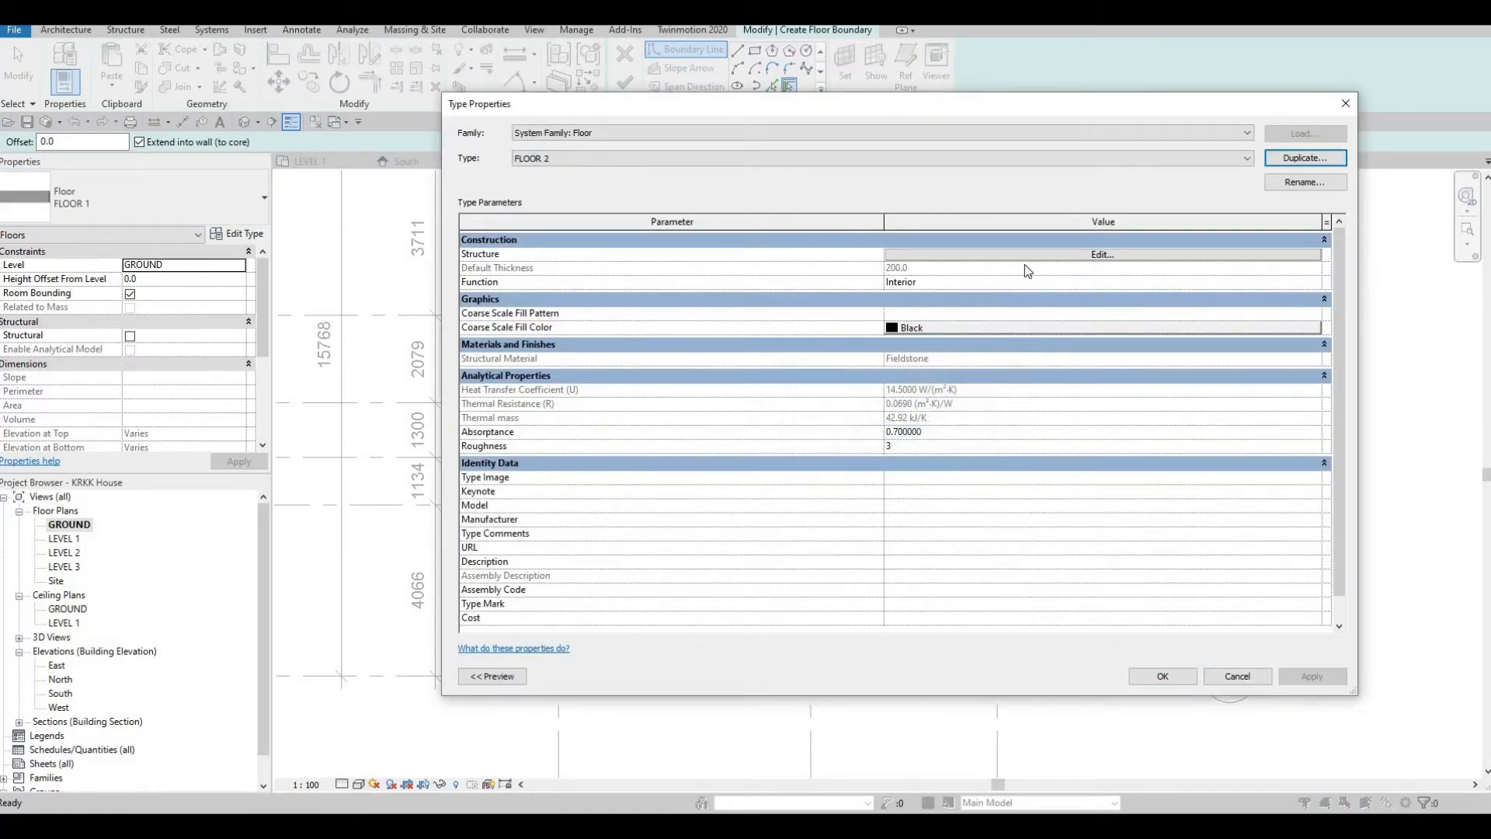
Step: Set the material of FLOOR 2's 200 mm structure layer to Concrete, Precast and apply the type
left_click(845, 256)
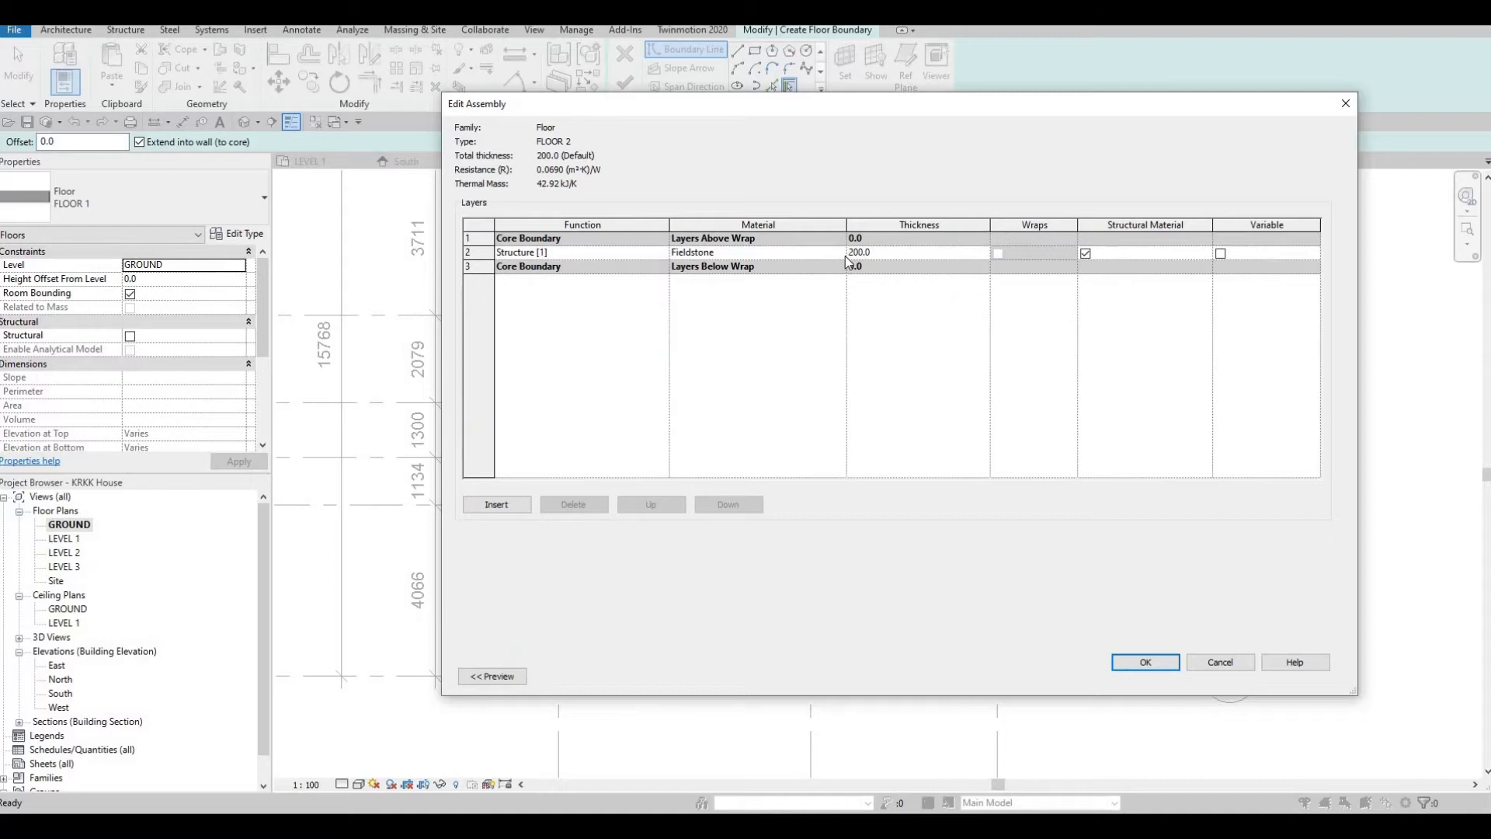
left_click(844, 254)
left_click(841, 255)
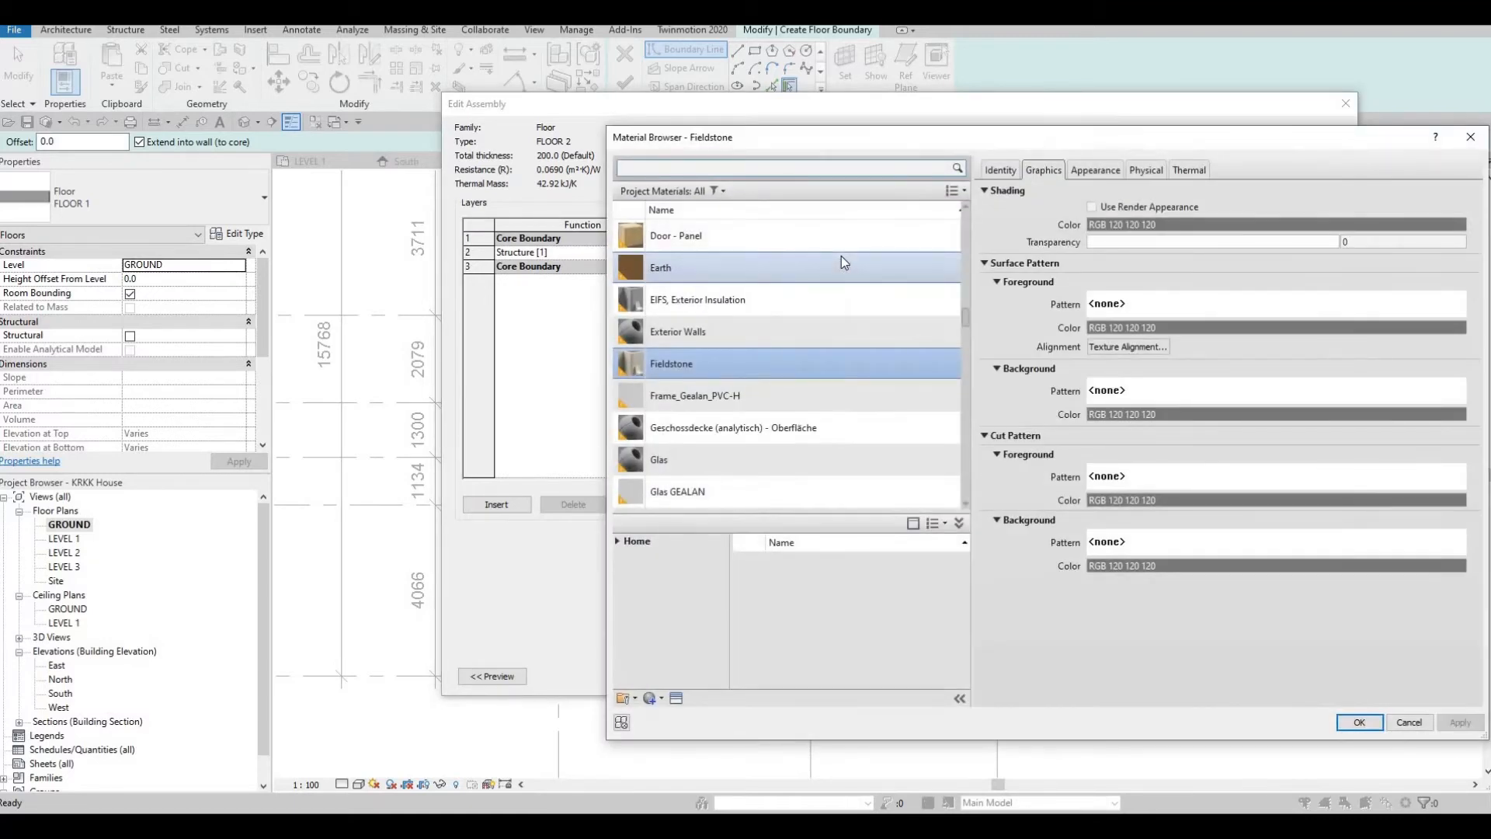
type("C")
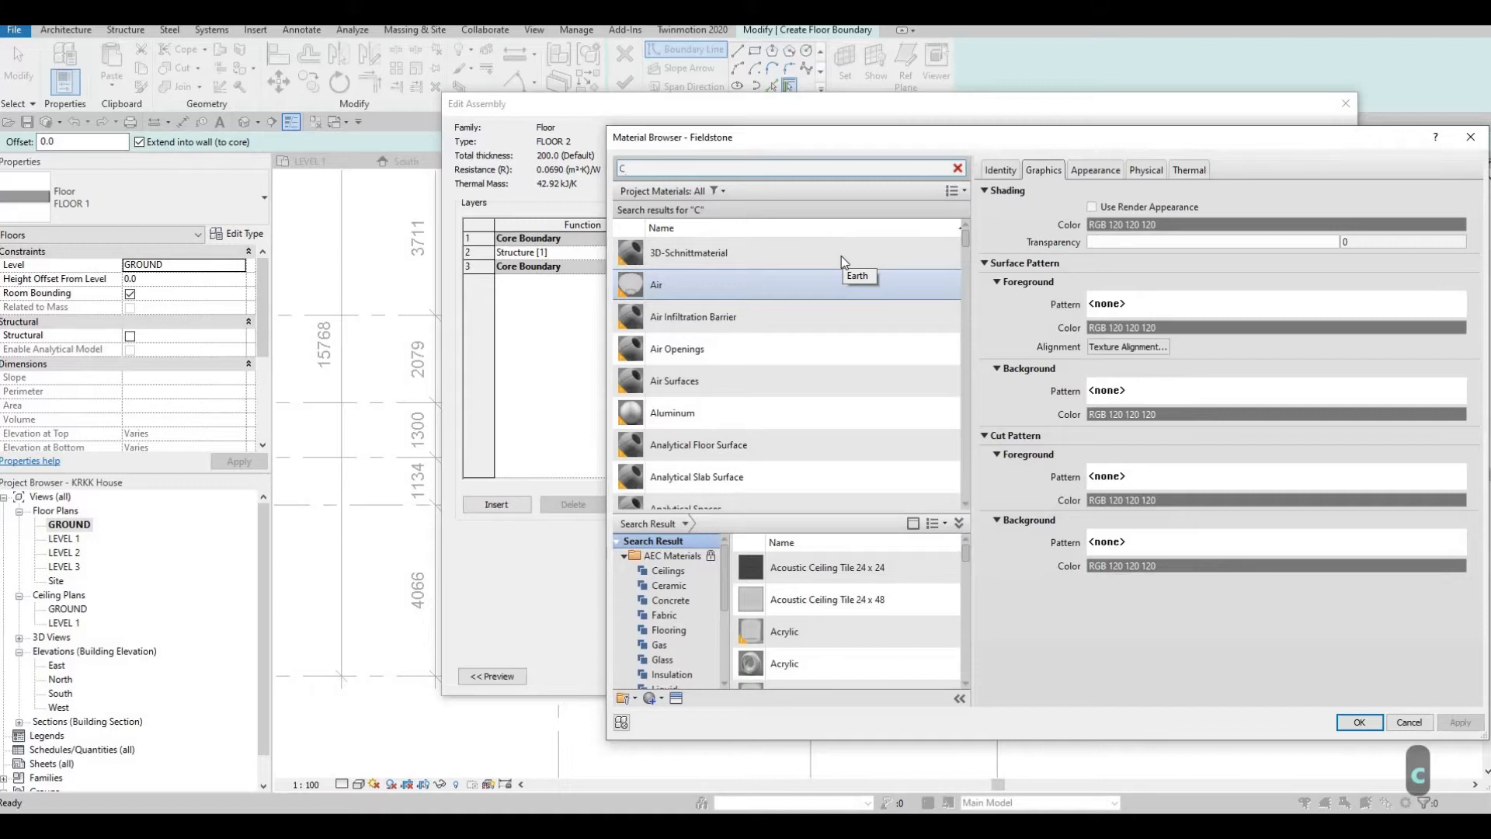
type("ON")
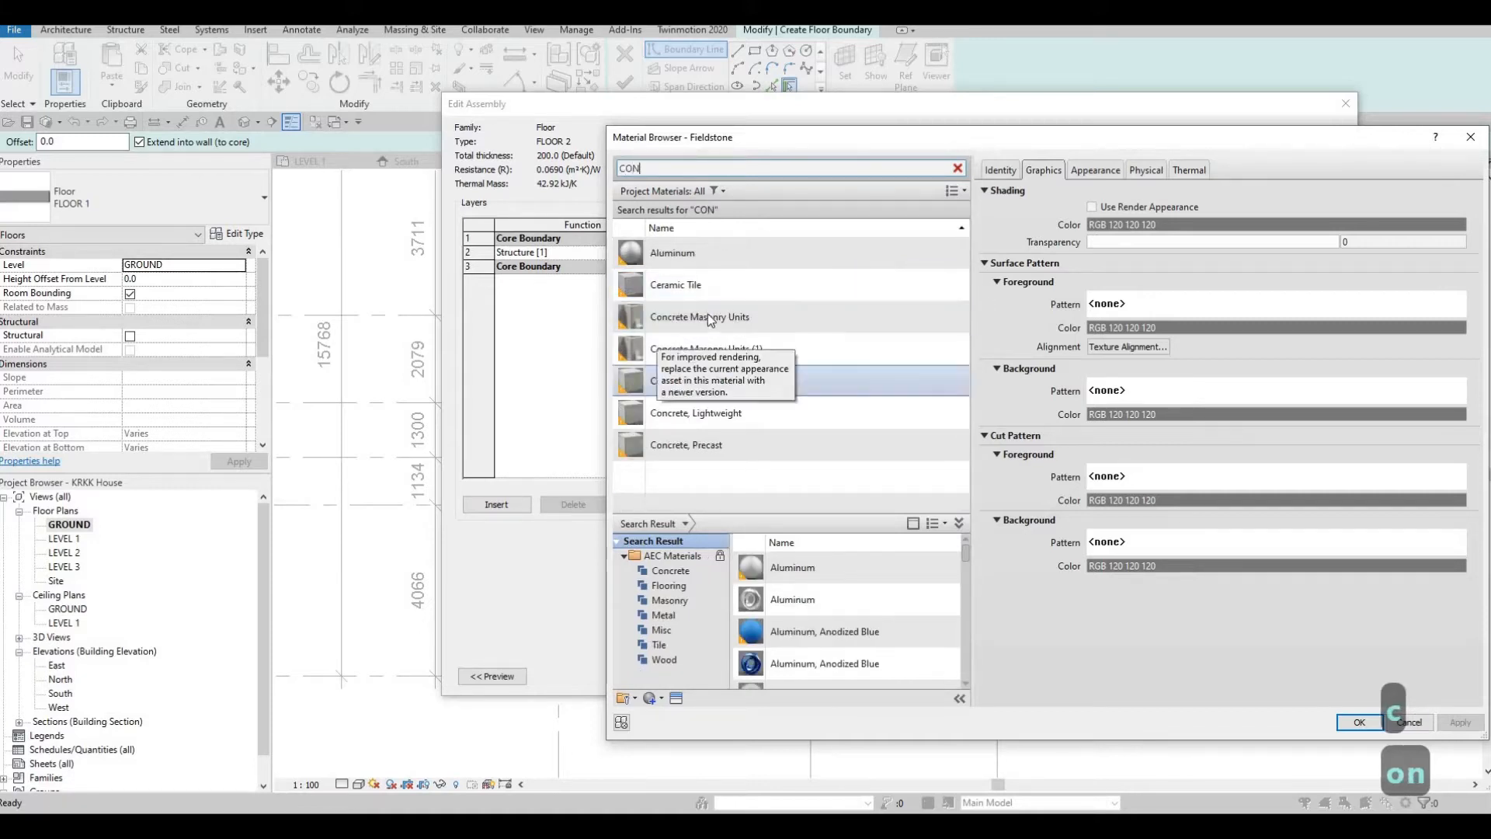
left_click(688, 439)
left_click(678, 423)
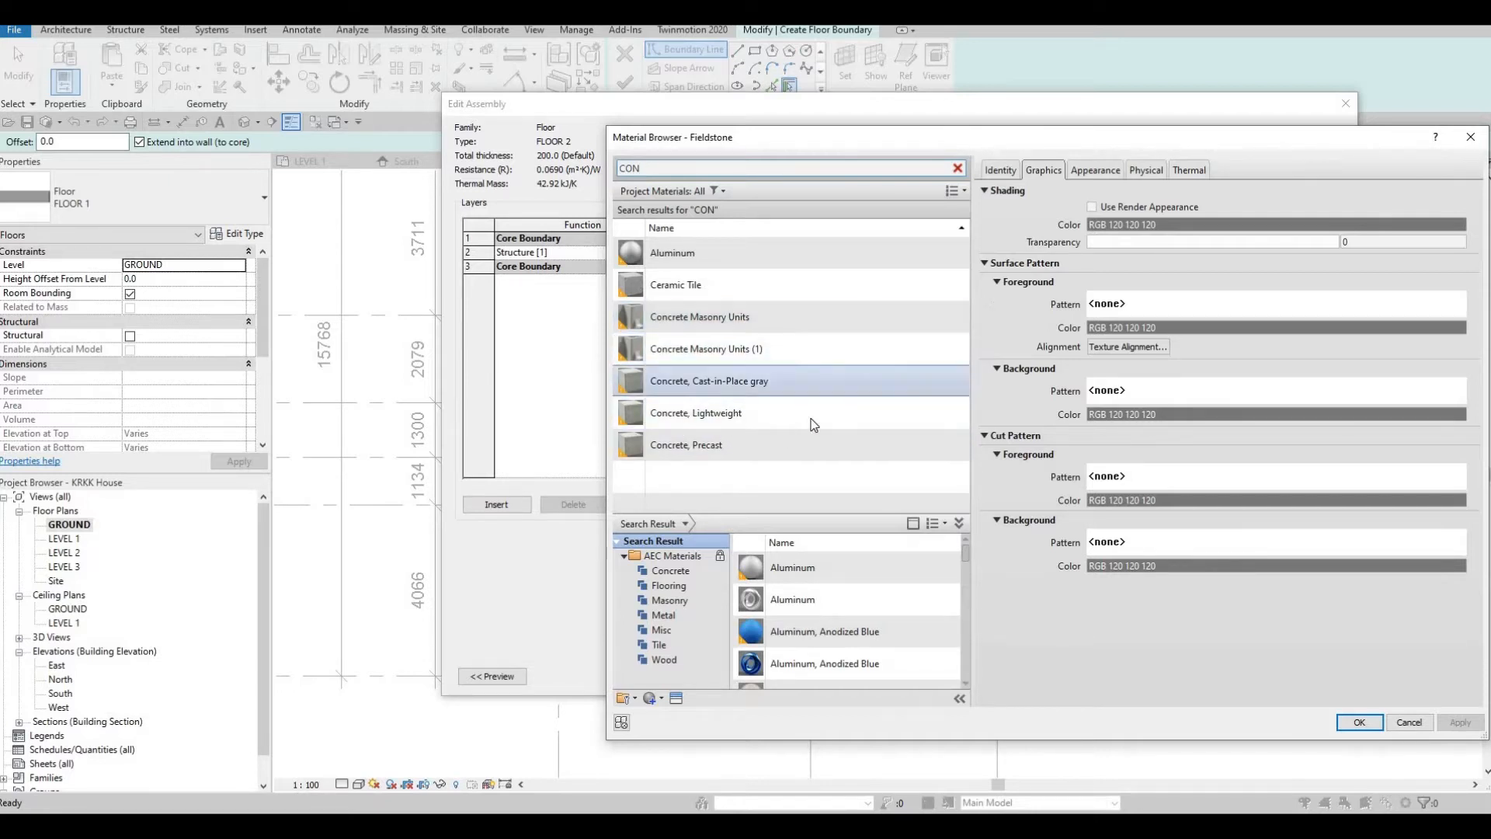
left_click(924, 448)
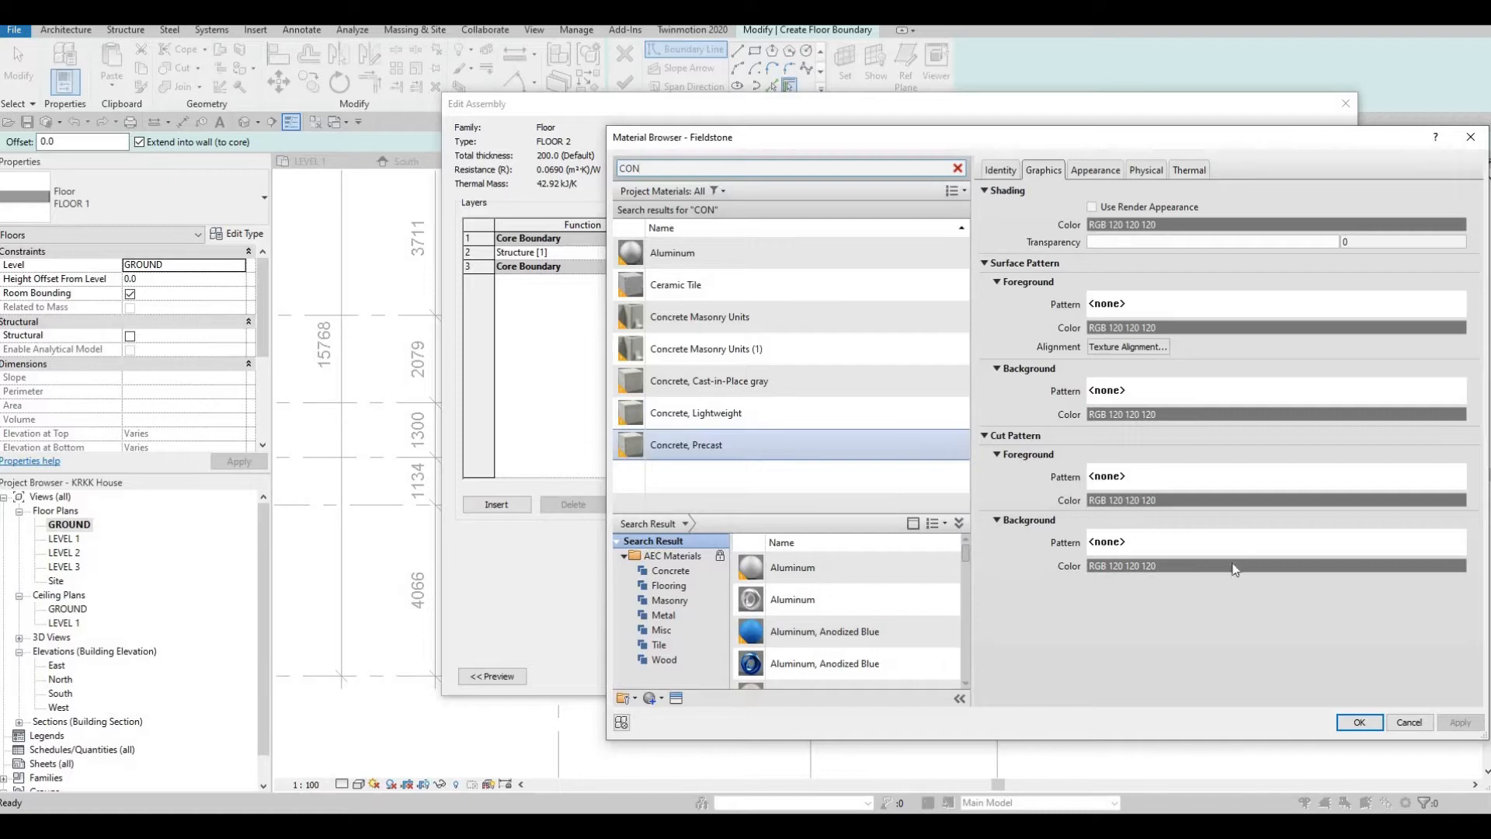
key("Return")
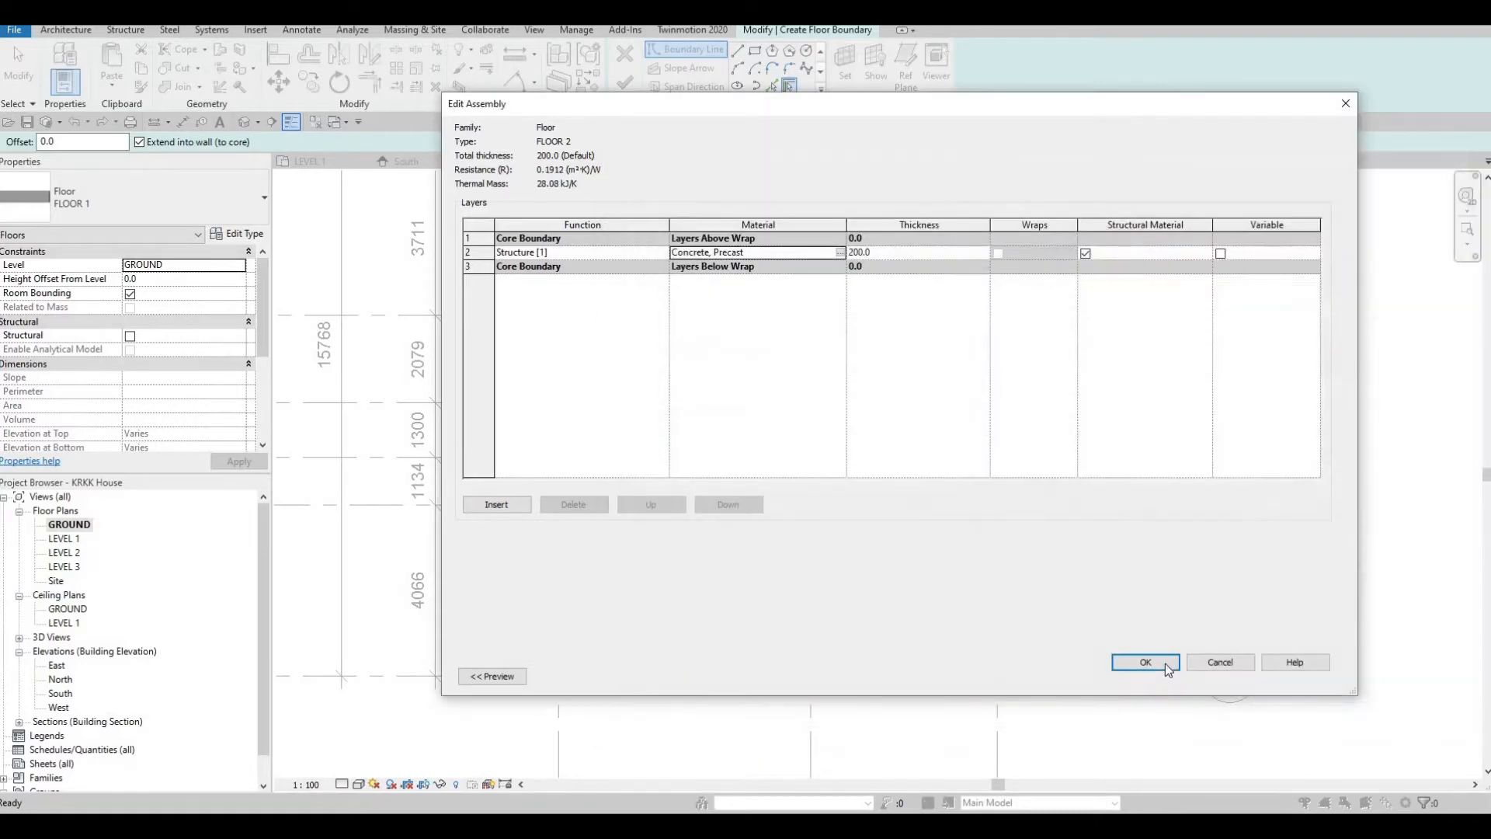
left_click(1149, 664)
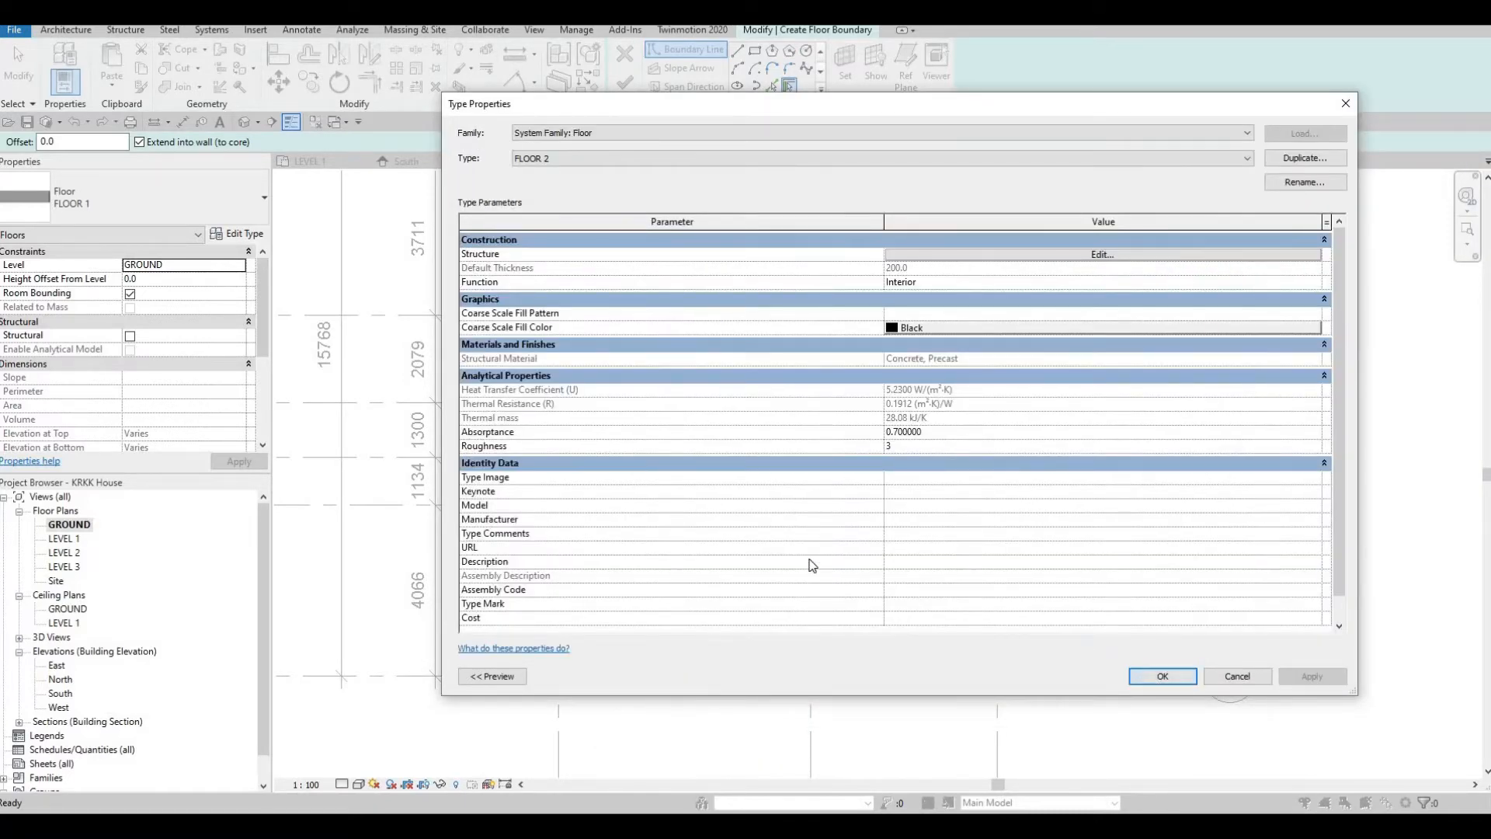
key("Return")
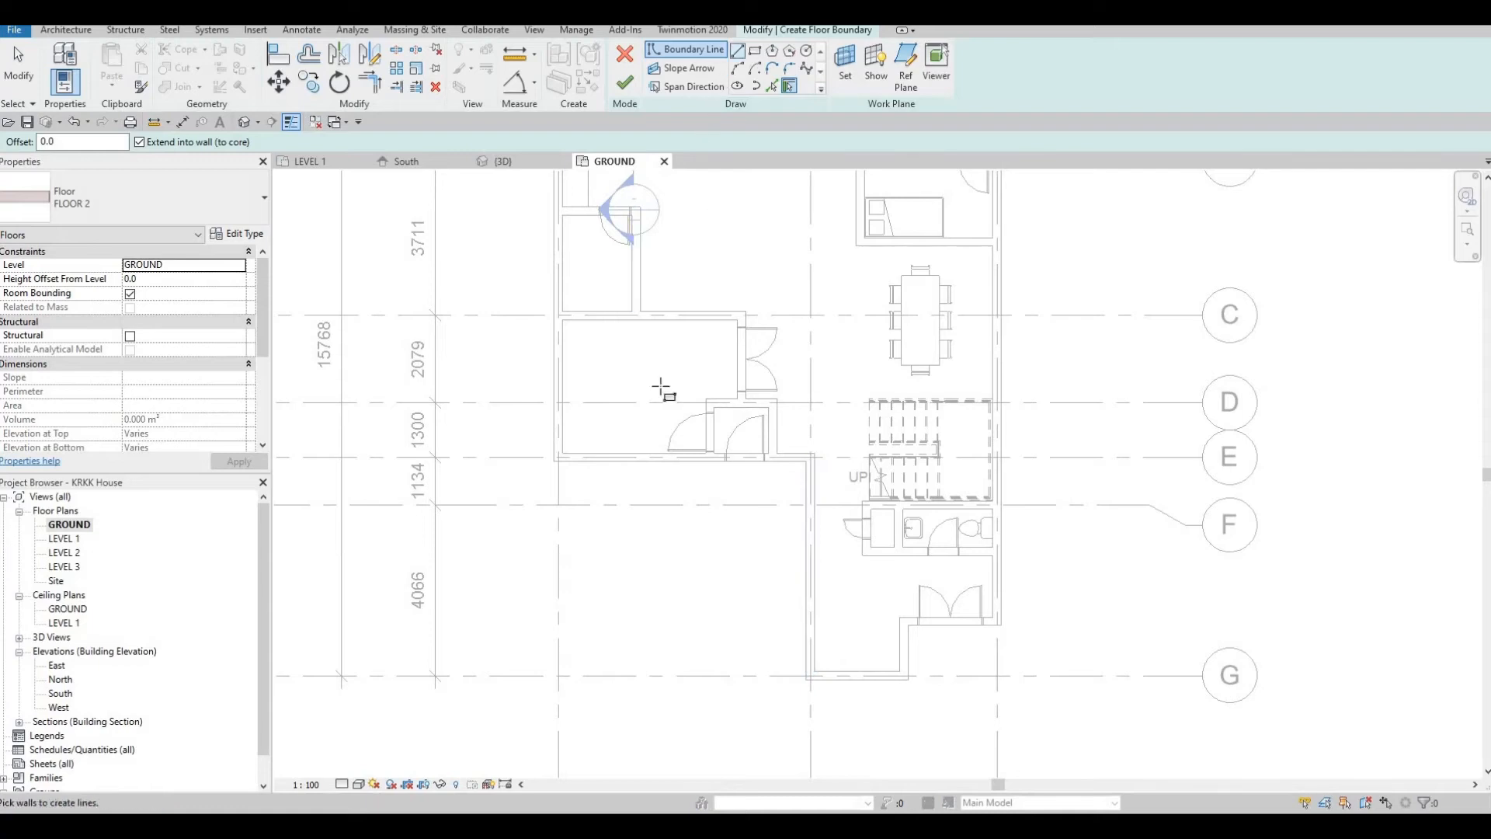
Step: Sketch a rectangular floor boundary about 6000 mm wide outside the walls between grids 1–2 and E–G, and finish the floor
key("l")
key("i")
scroll(535, 412, "up", 5)
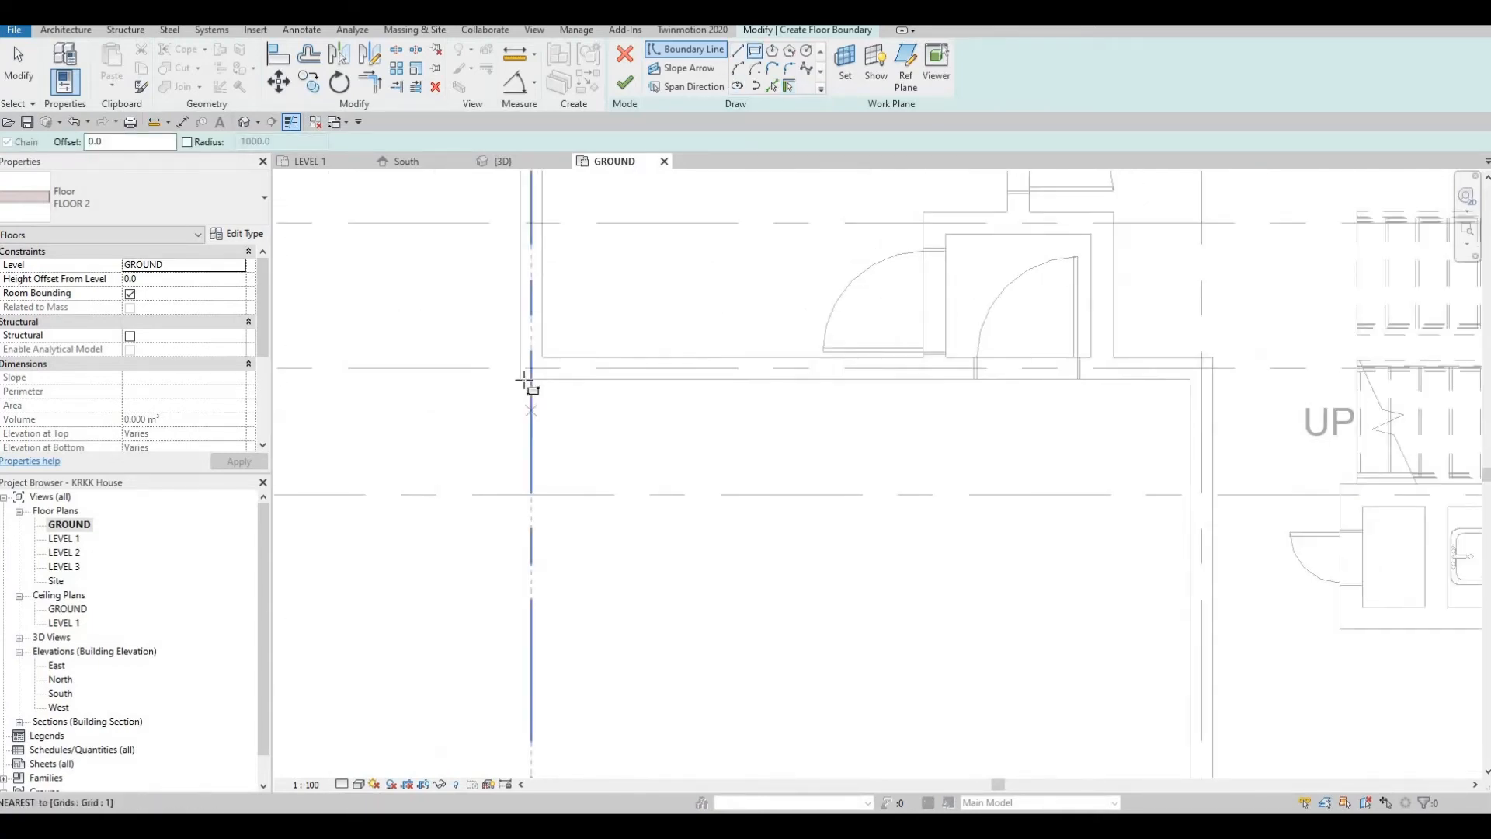
scroll(1082, 533, "up", 3)
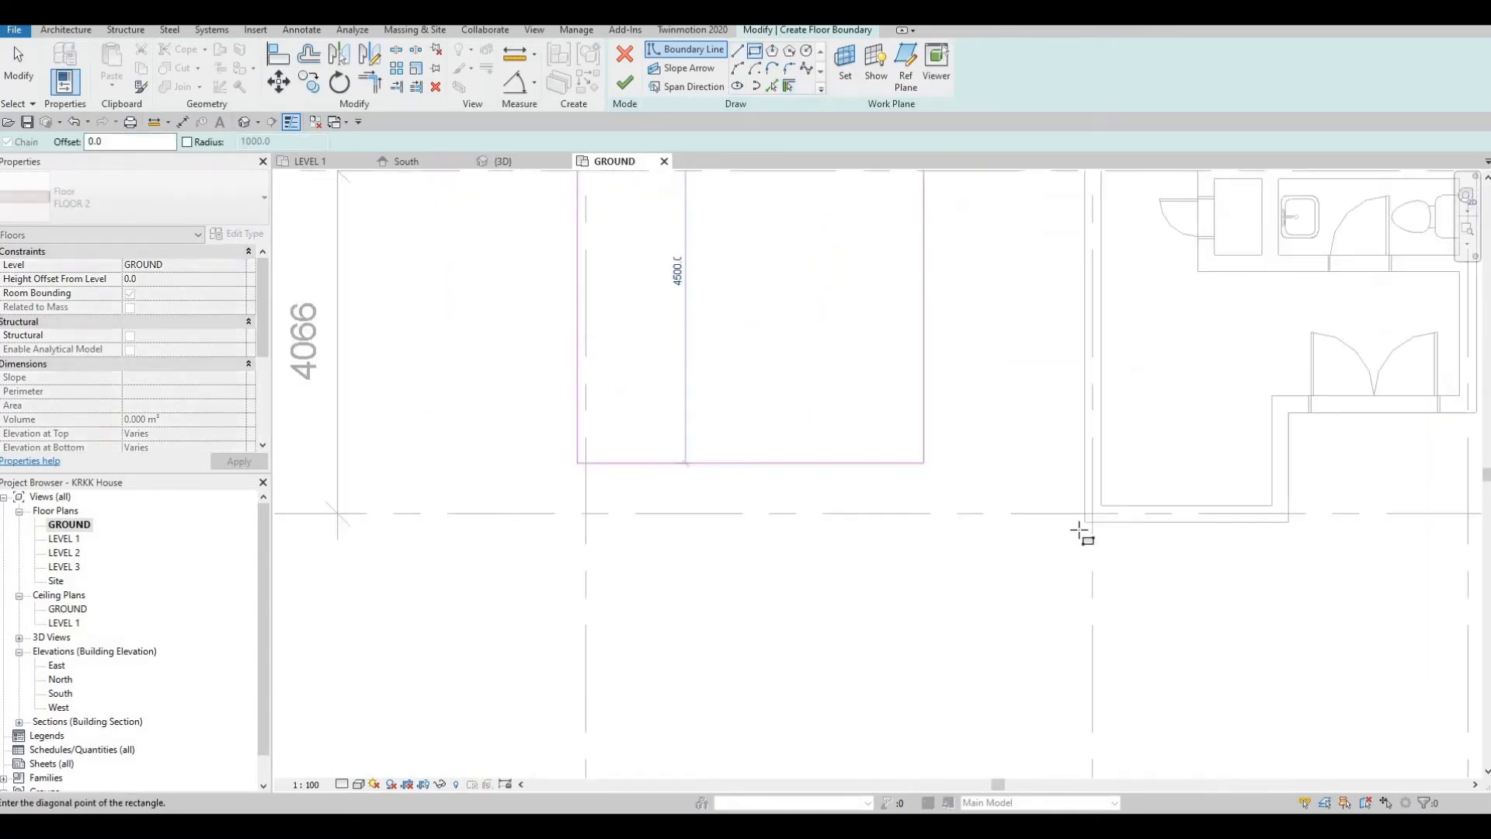
scroll(1085, 515, "up", 2)
left_click(1086, 506)
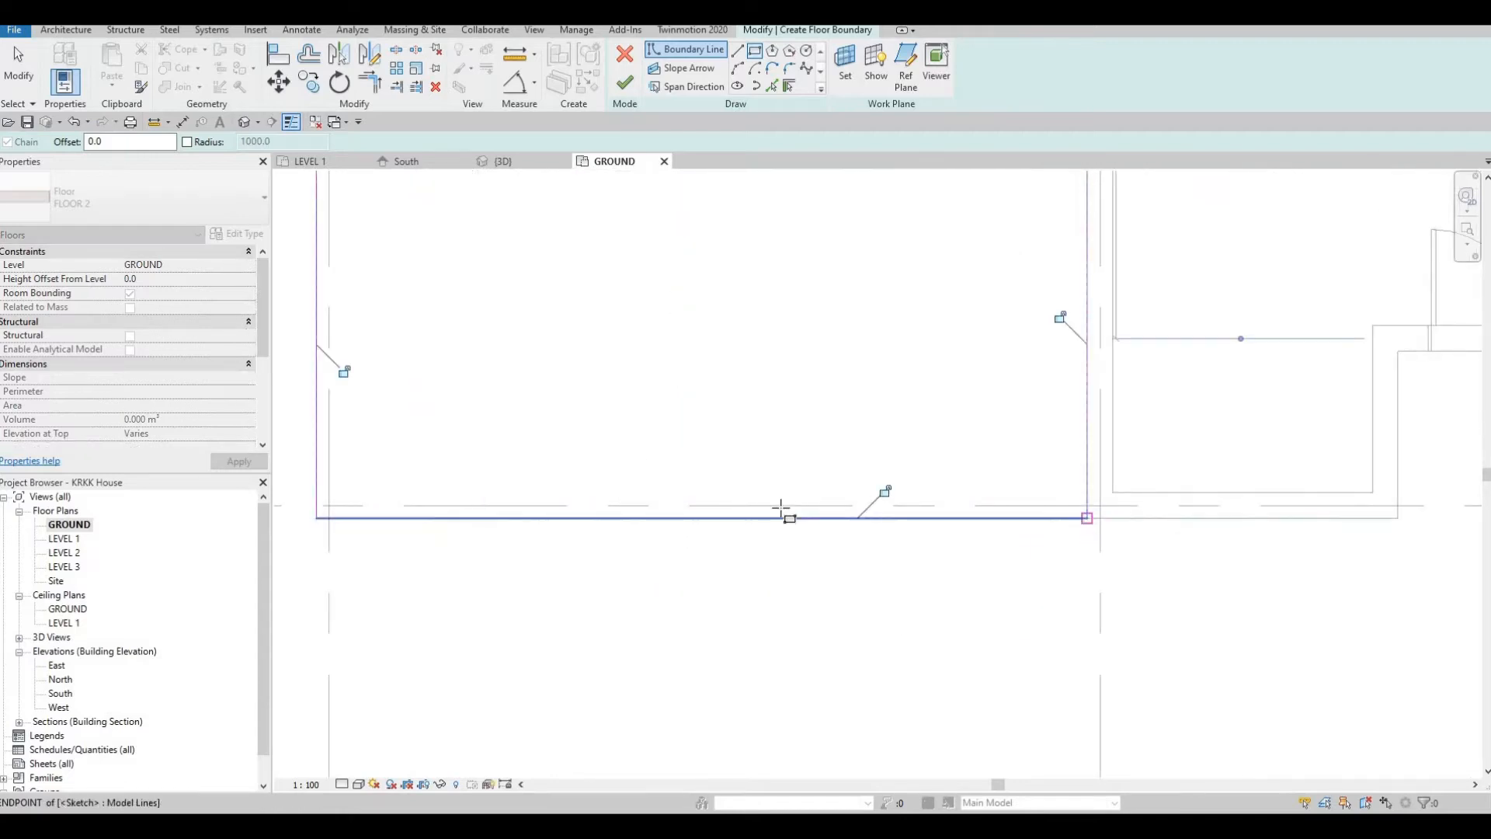
scroll(765, 500, "down", 3)
scroll(722, 489, "down", 2)
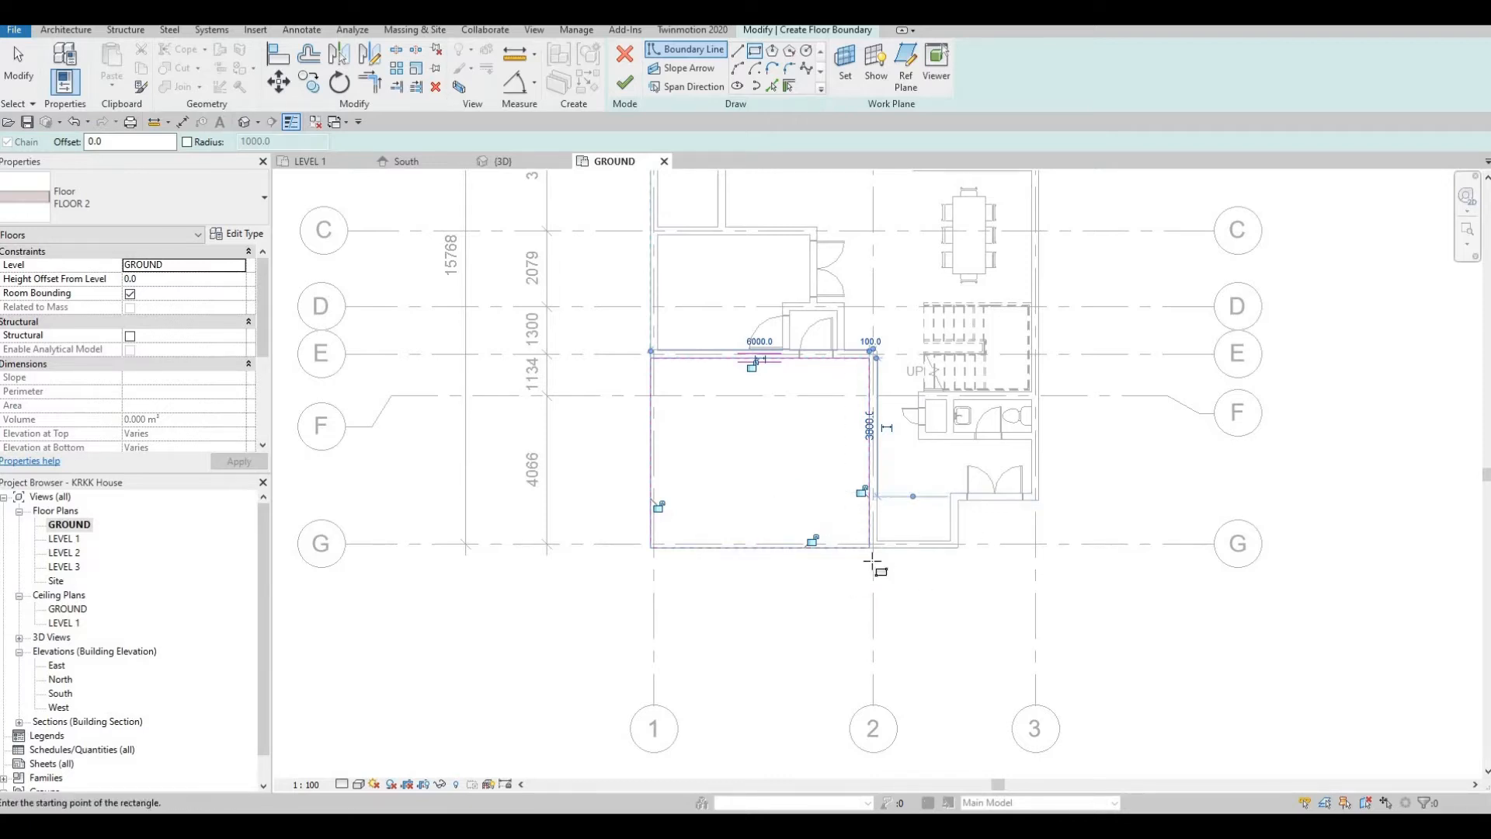
middle_click_drag(835, 441, 819, 460)
scroll(622, 690, "down", 1)
key("Escape")
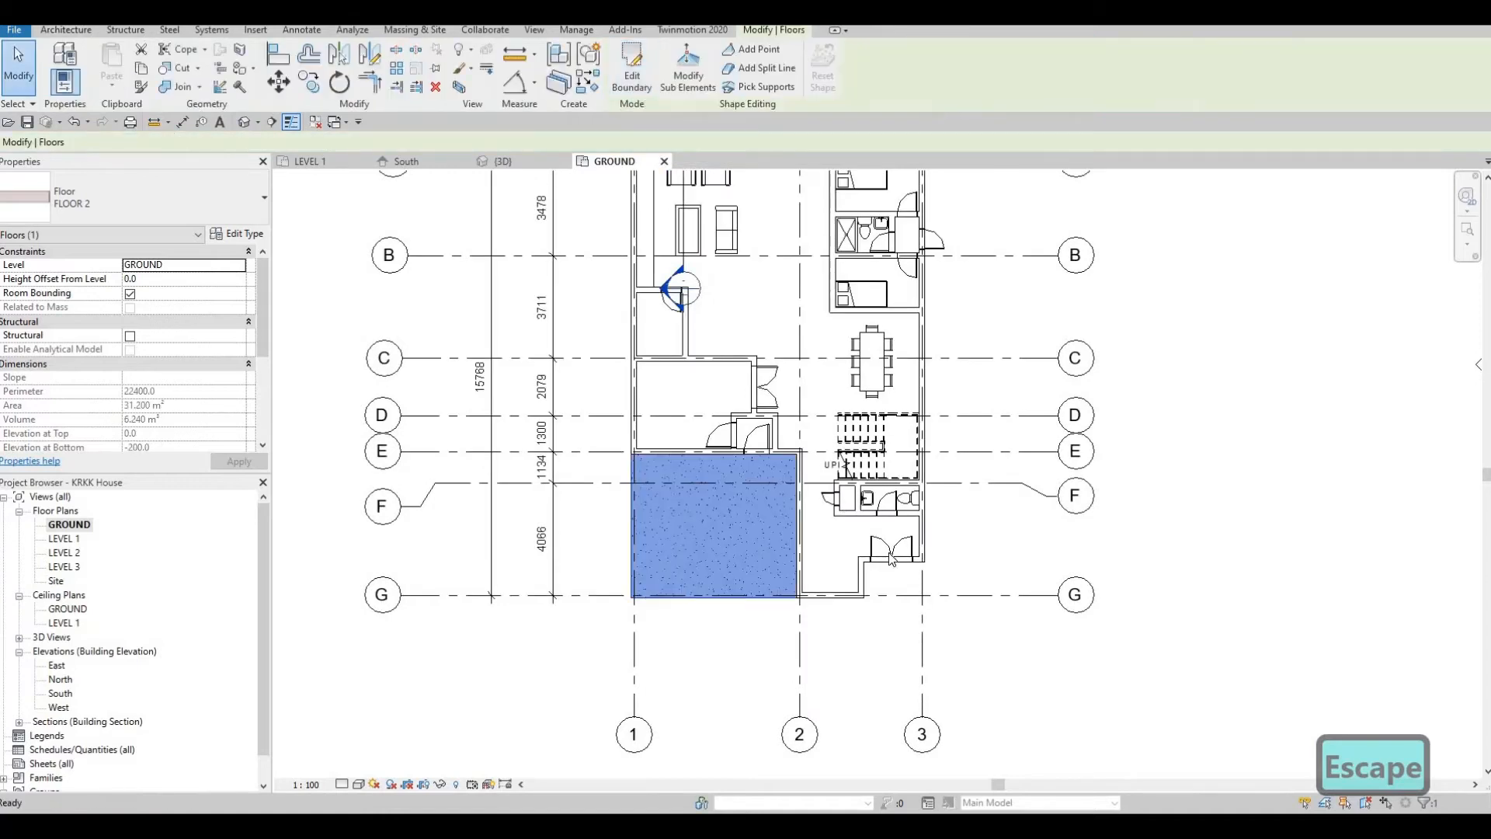
key("Escape")
key("Escape")
Step: Start another floor on the GROUND plan and duplicate FLOOR 2 as a new type named FLOOR 3
middle_click_drag(960, 363, 951, 534)
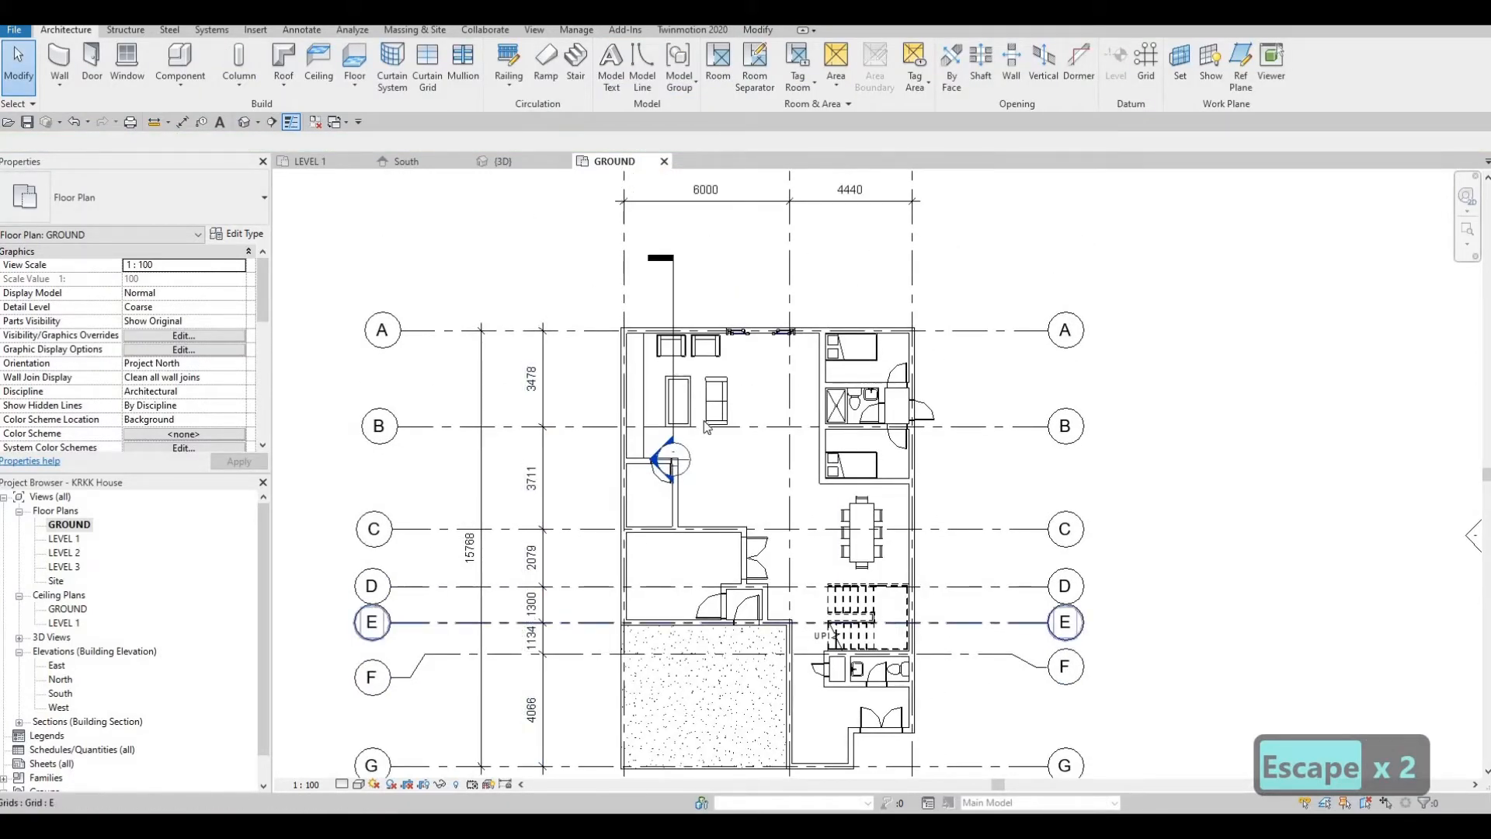
scroll(722, 462, "down", 3)
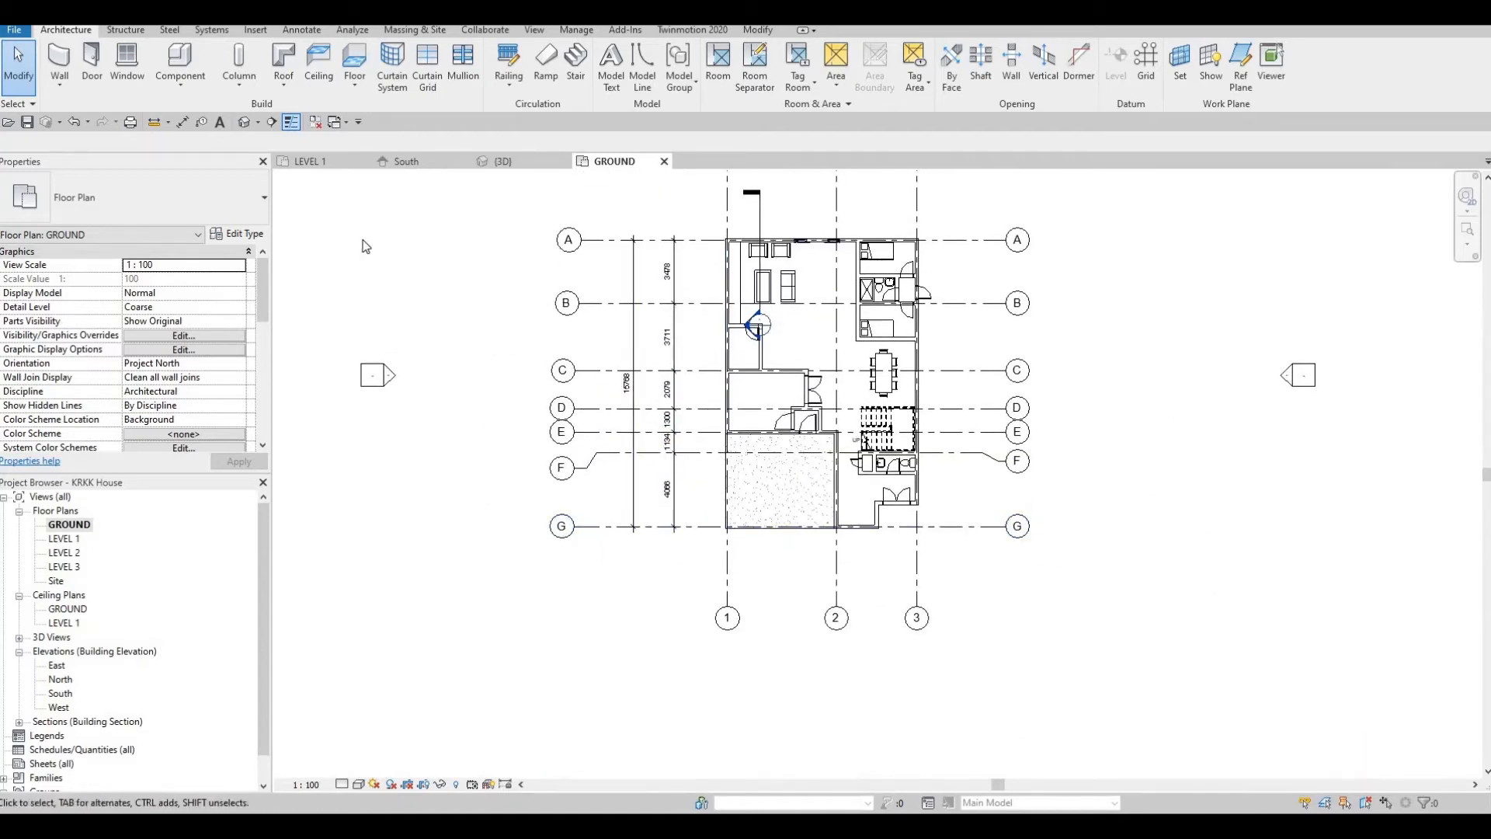
middle_click_drag(359, 240, 354, 273)
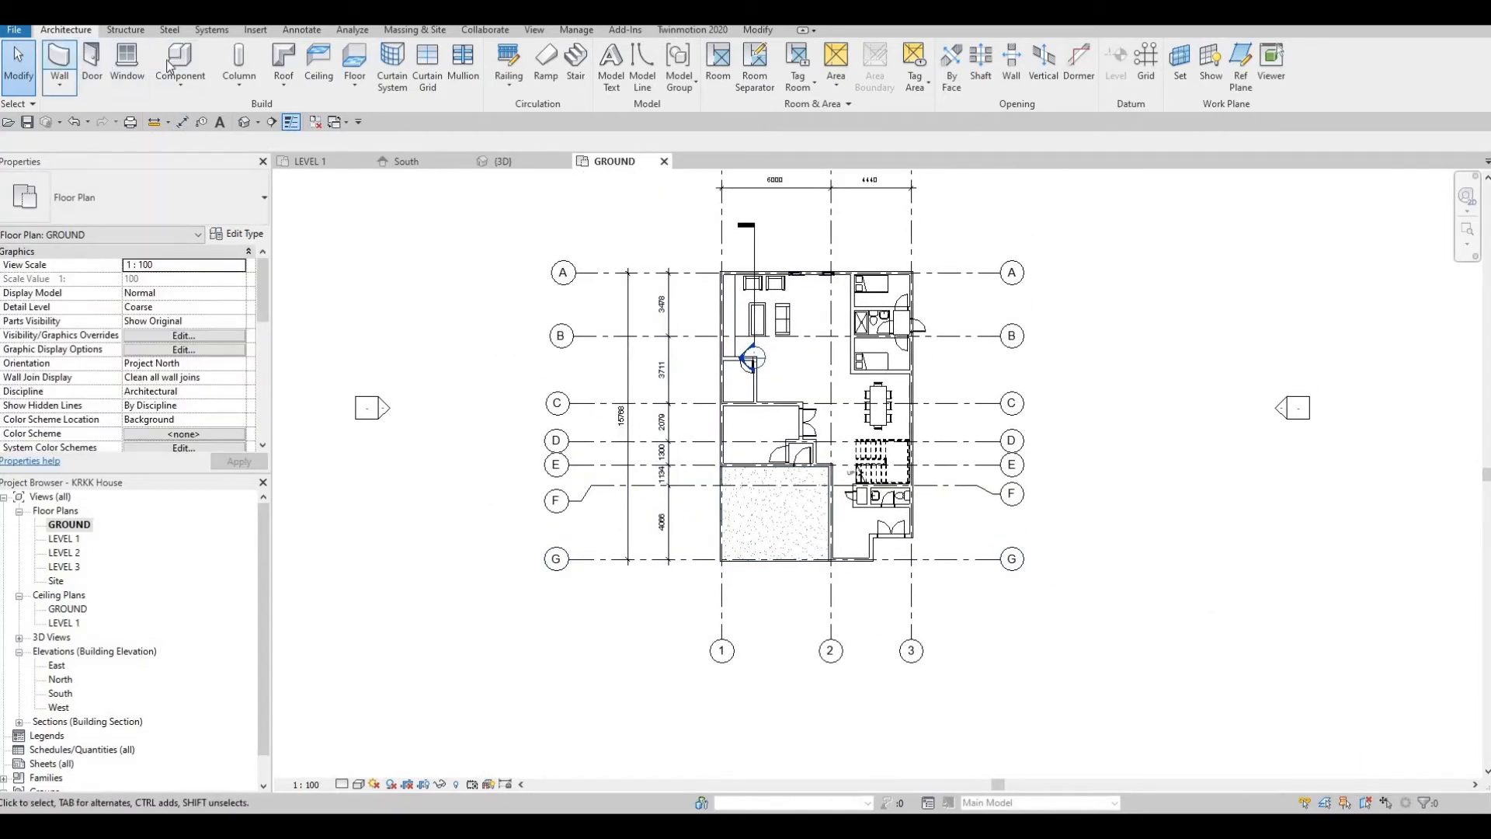
left_click(354, 60)
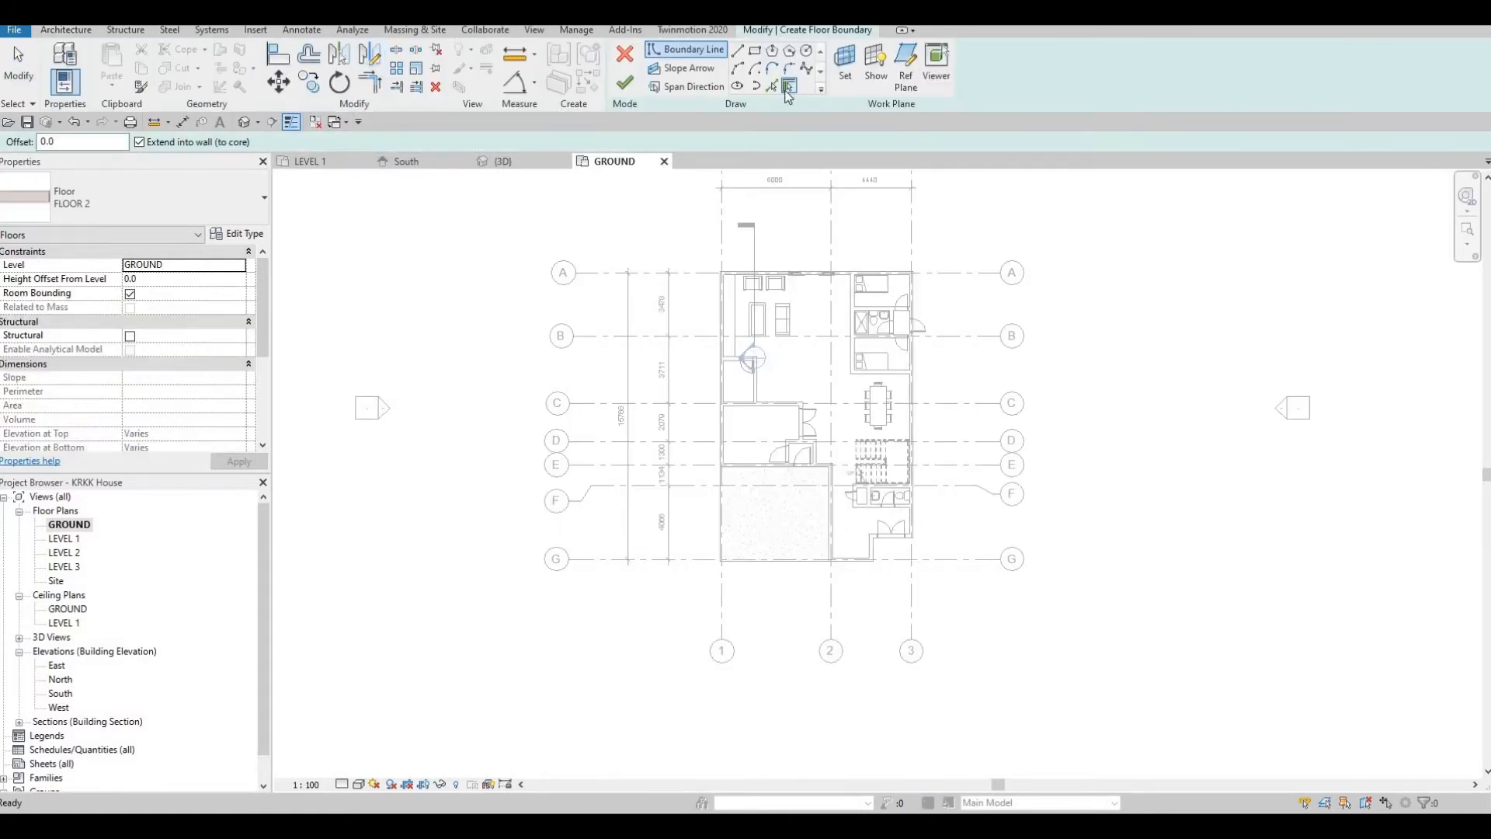
left_click(240, 235)
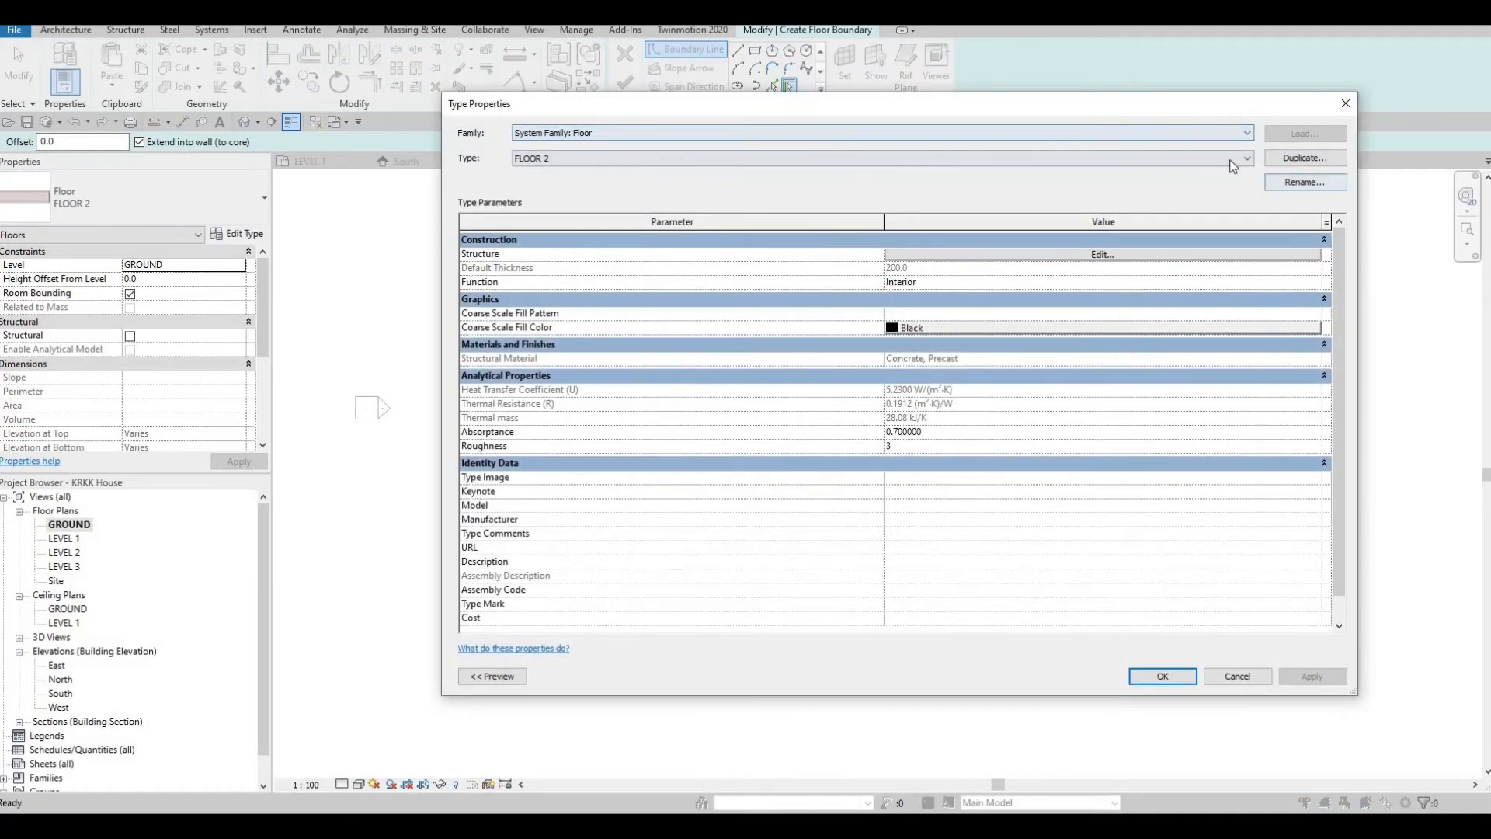
left_click(1297, 160)
left_click(899, 431)
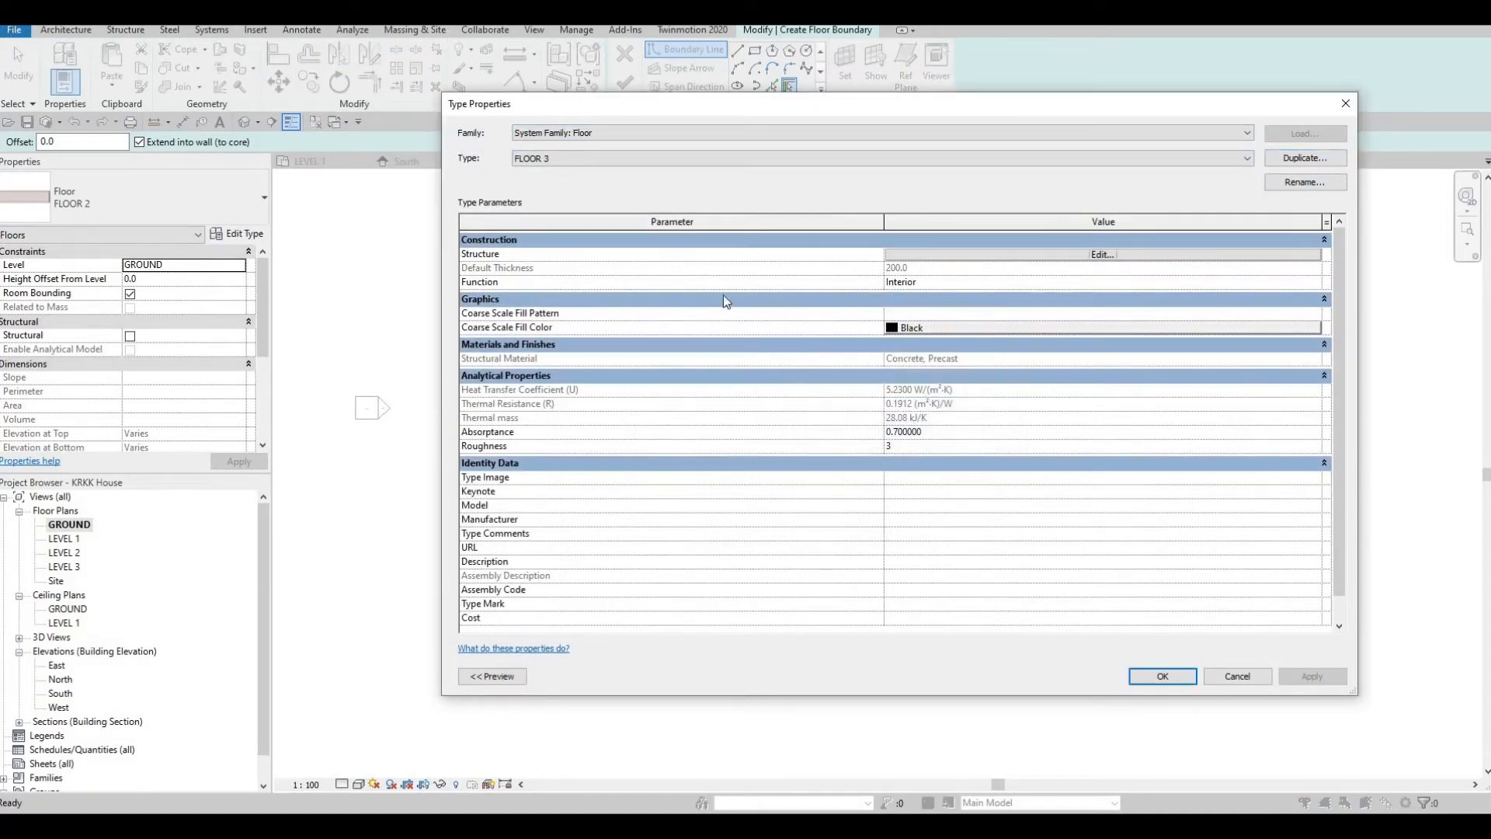
Step: Add the library's Grass material to the project, assign it to FLOOR 3's structure layer and apply the type
left_click(1001, 260)
left_click(841, 254)
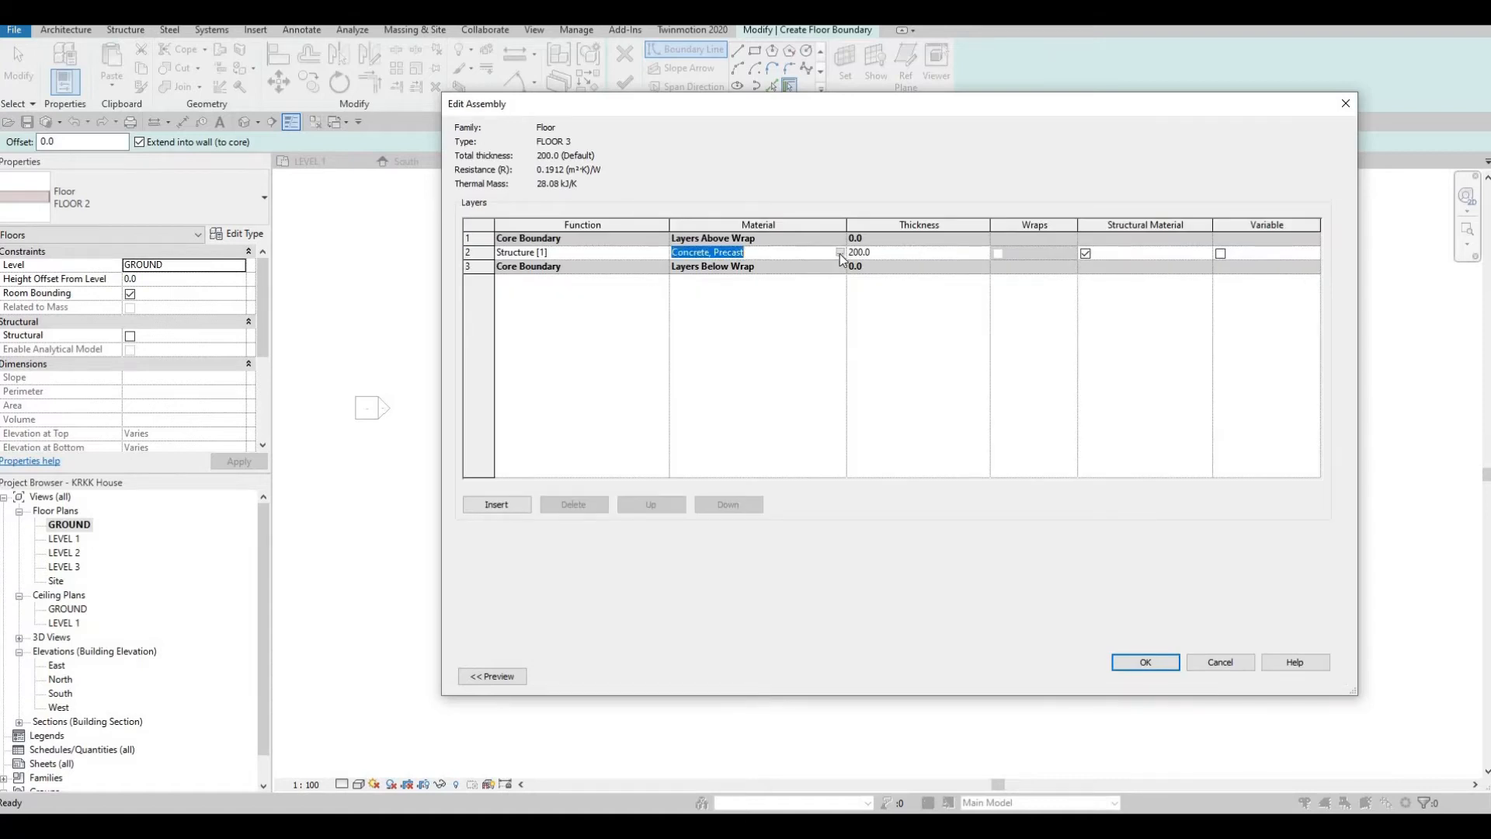
left_click(842, 254)
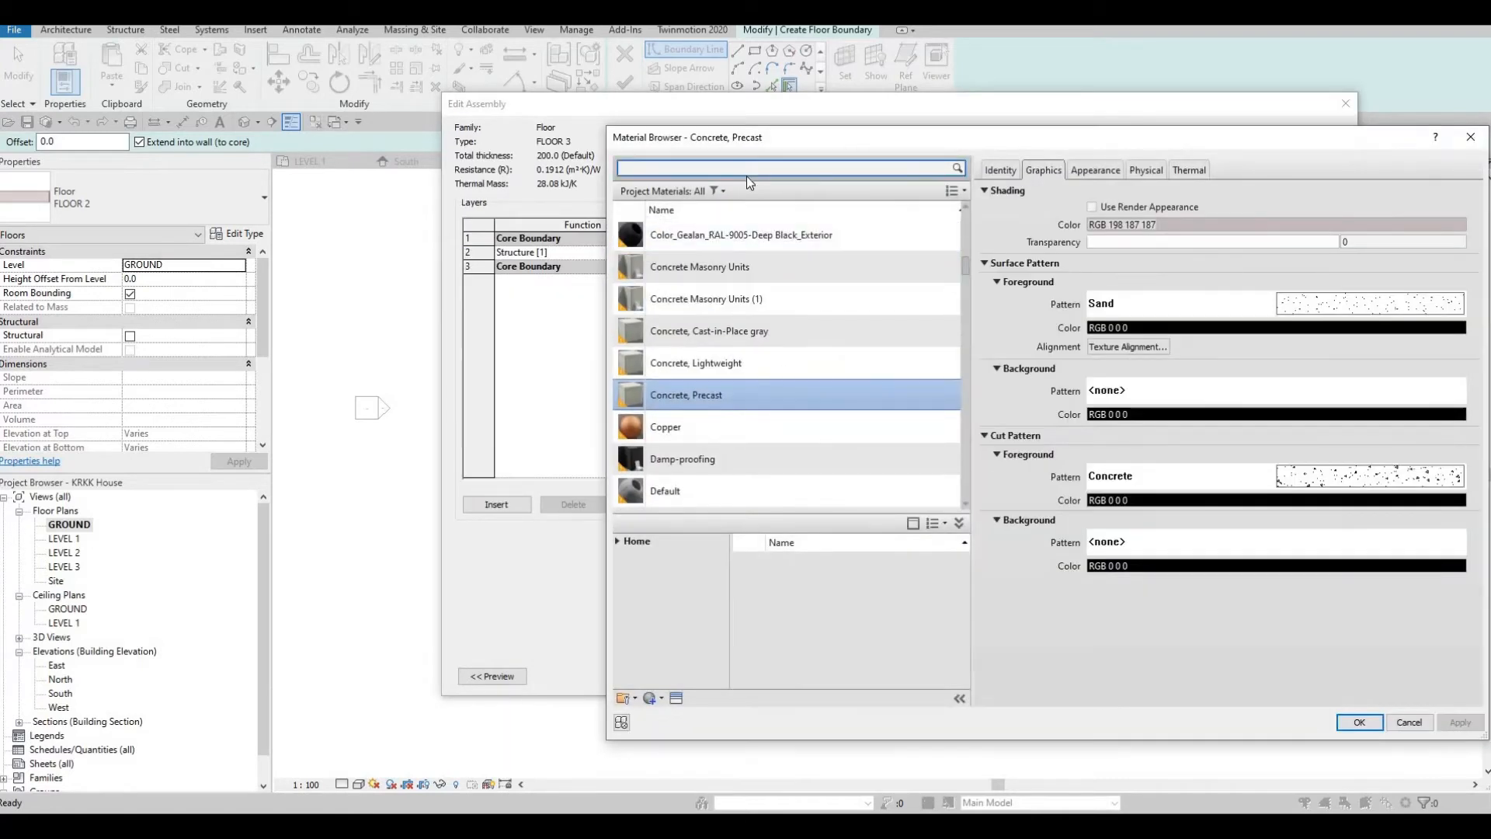
type("GRASS")
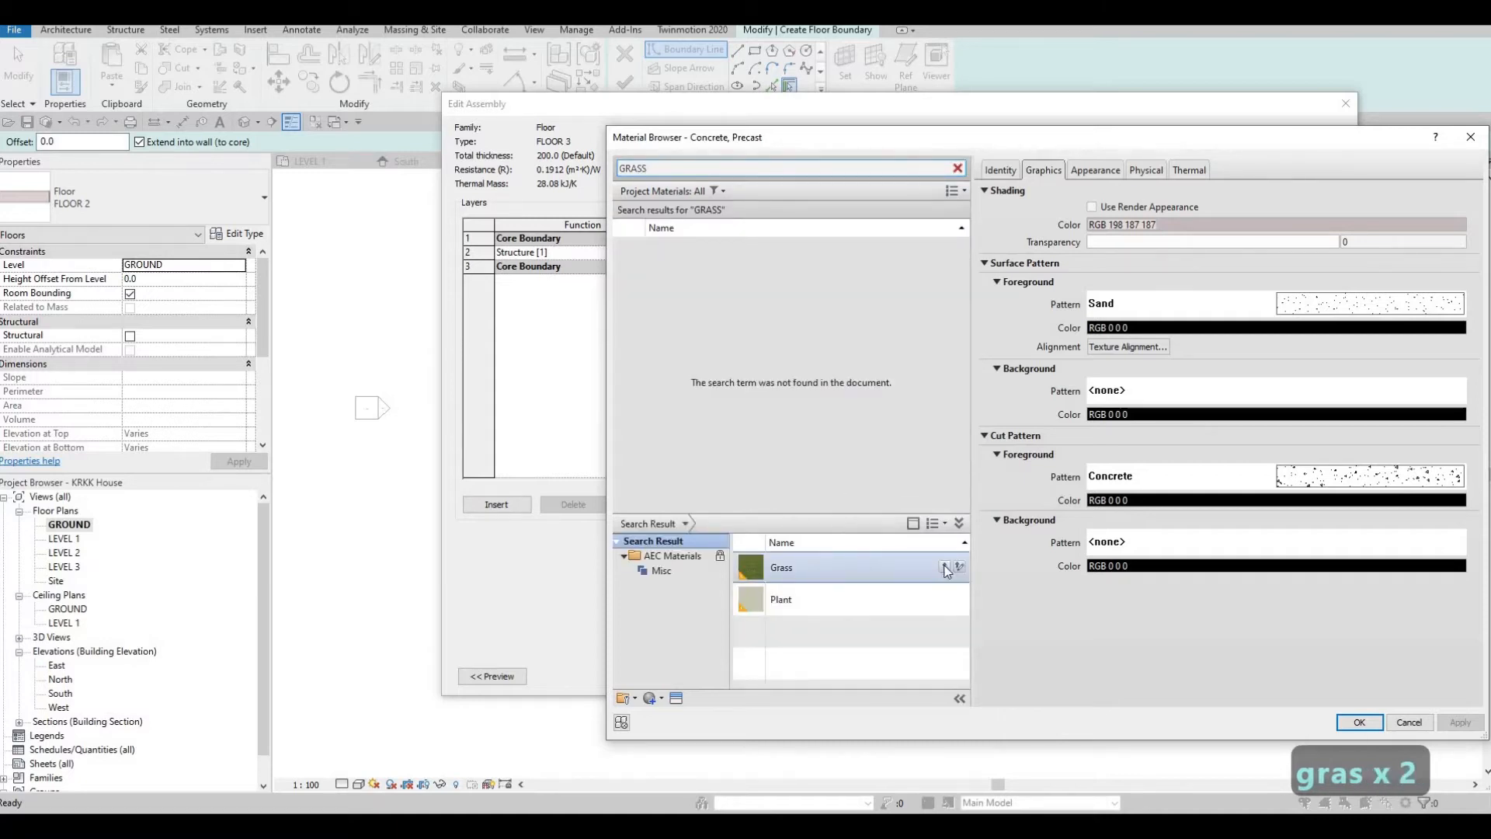
left_click(944, 566)
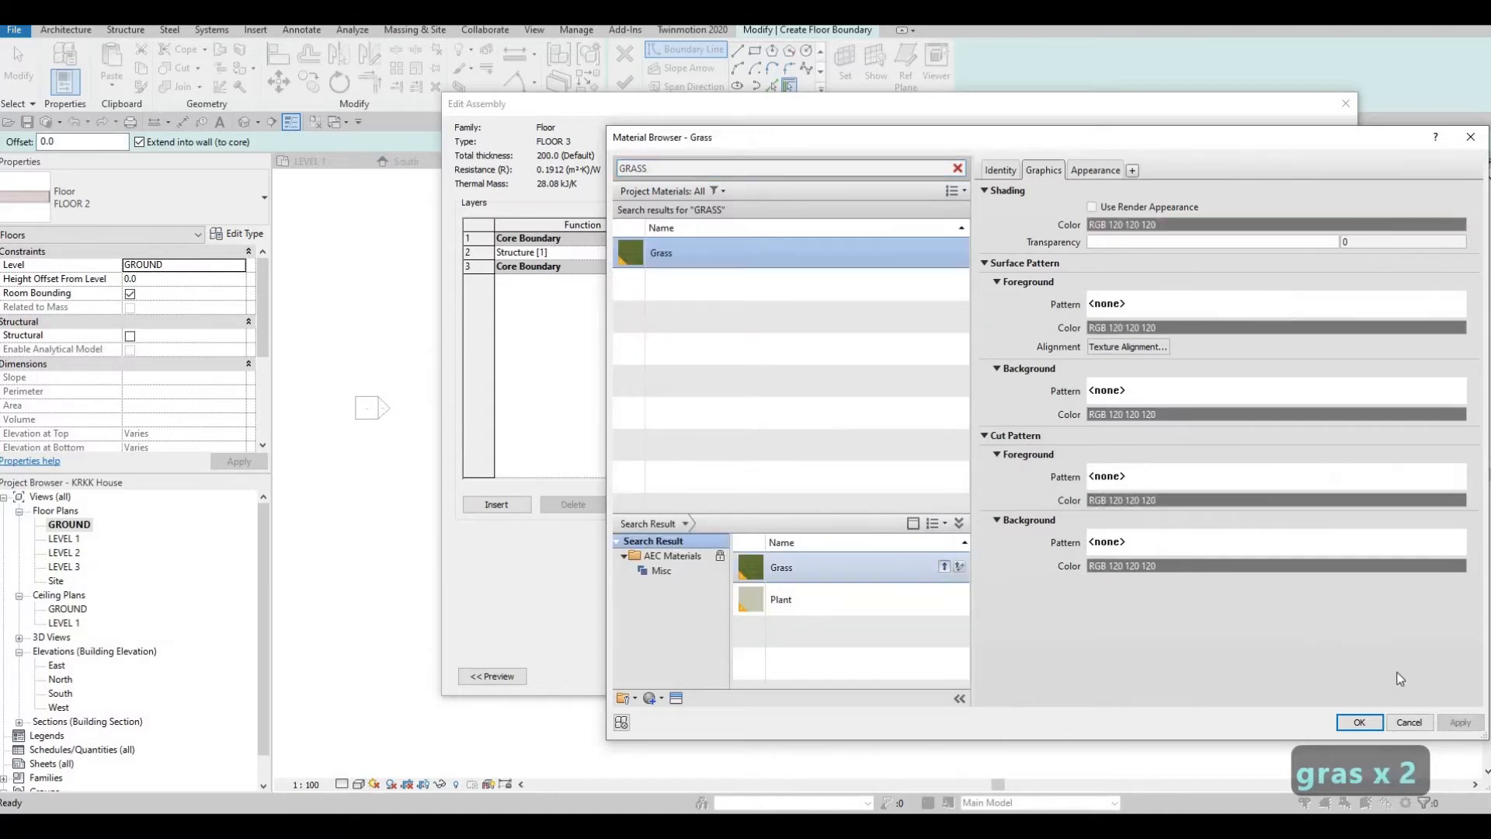
left_click(1371, 724)
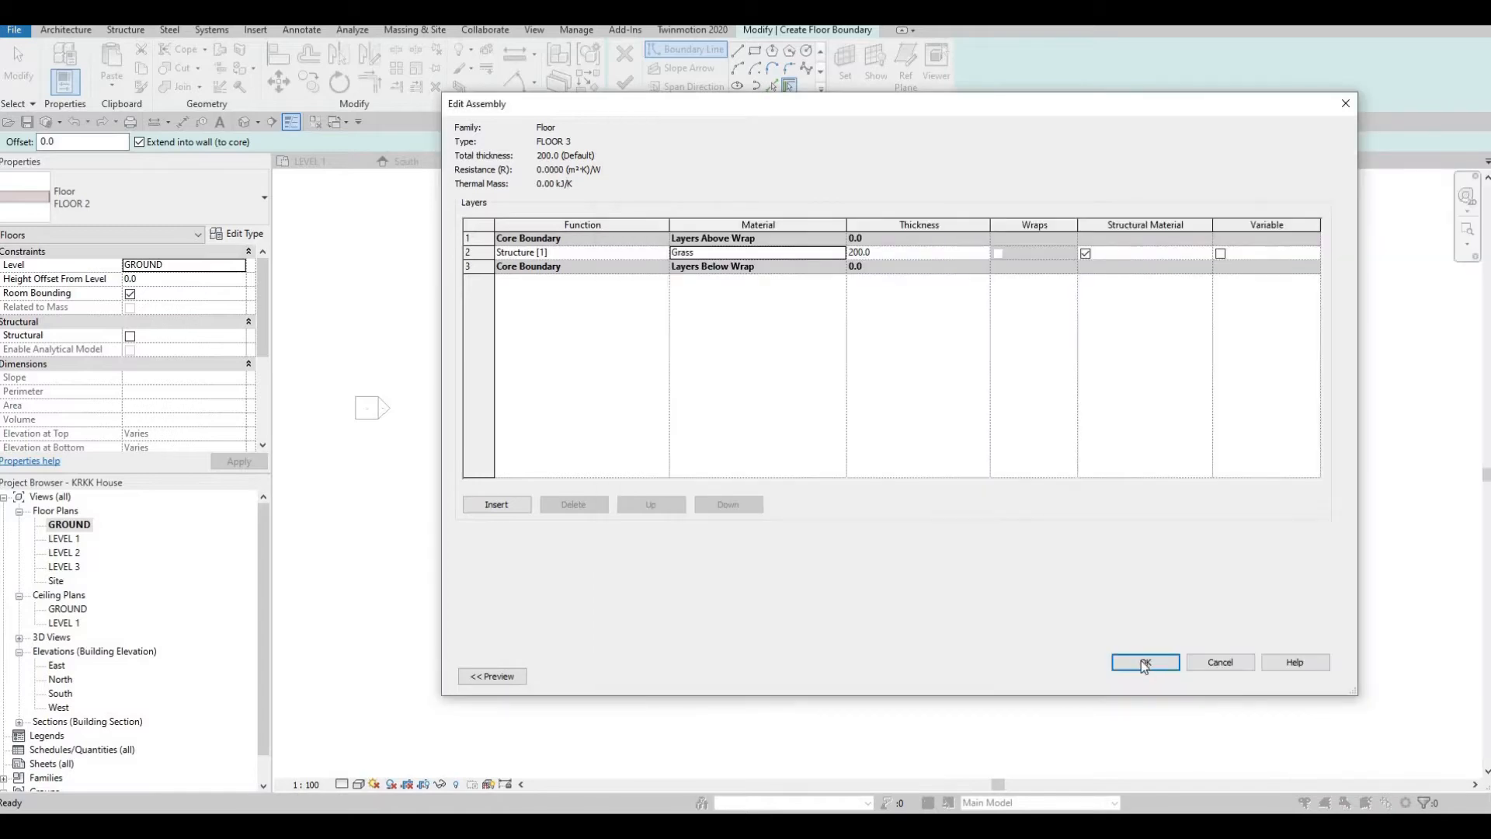
left_click(1145, 663)
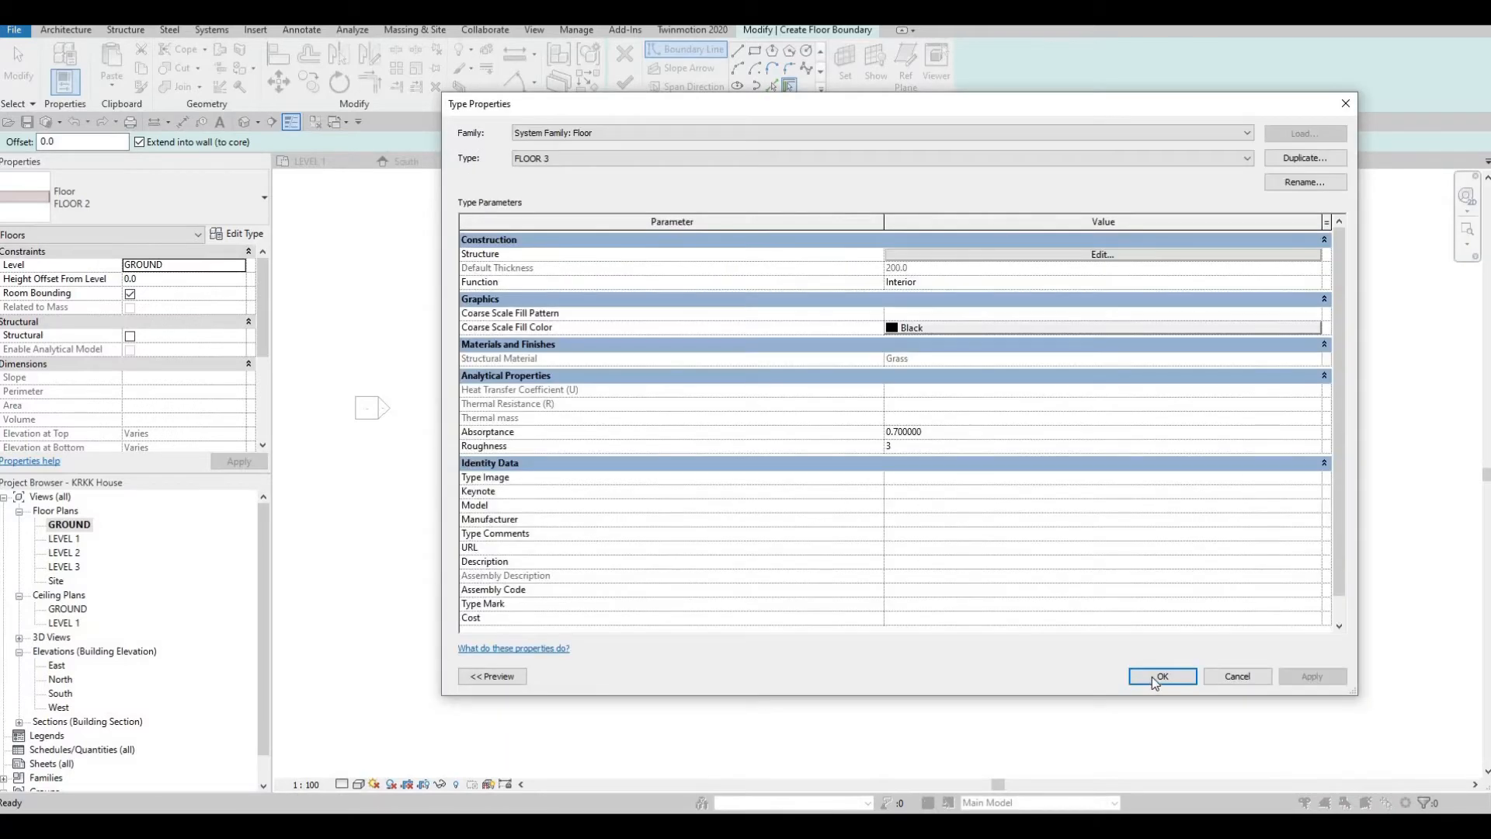
left_click(1162, 675)
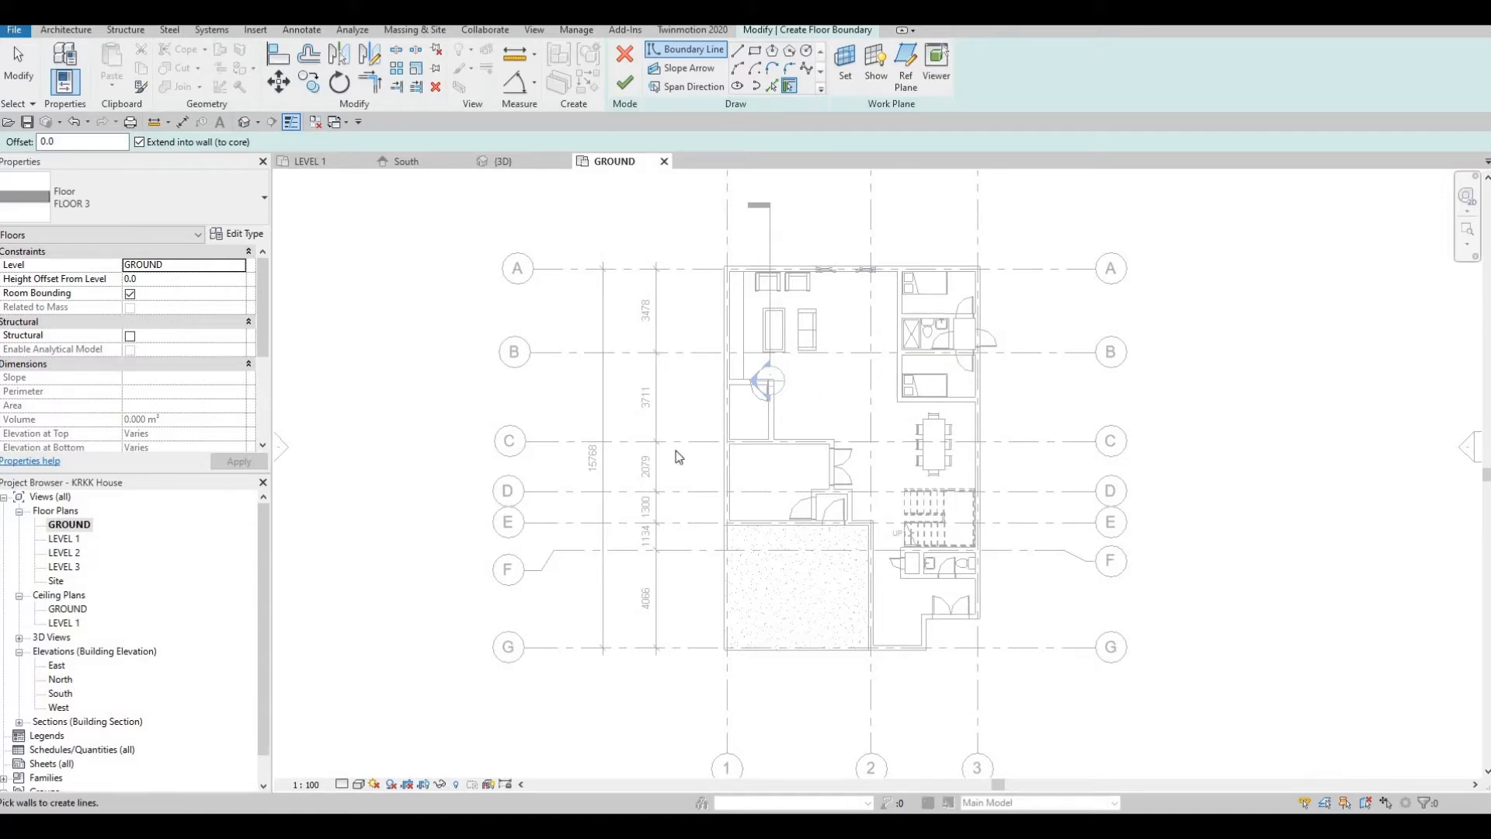
Step: Sketch a narrow rectangular boundary about 18700 mm long beside the grid 1 exterior wall, from the grid G corner to beyond grid A
middle_click_drag(676, 456, 744, 323)
scroll(714, 264, "down", 1)
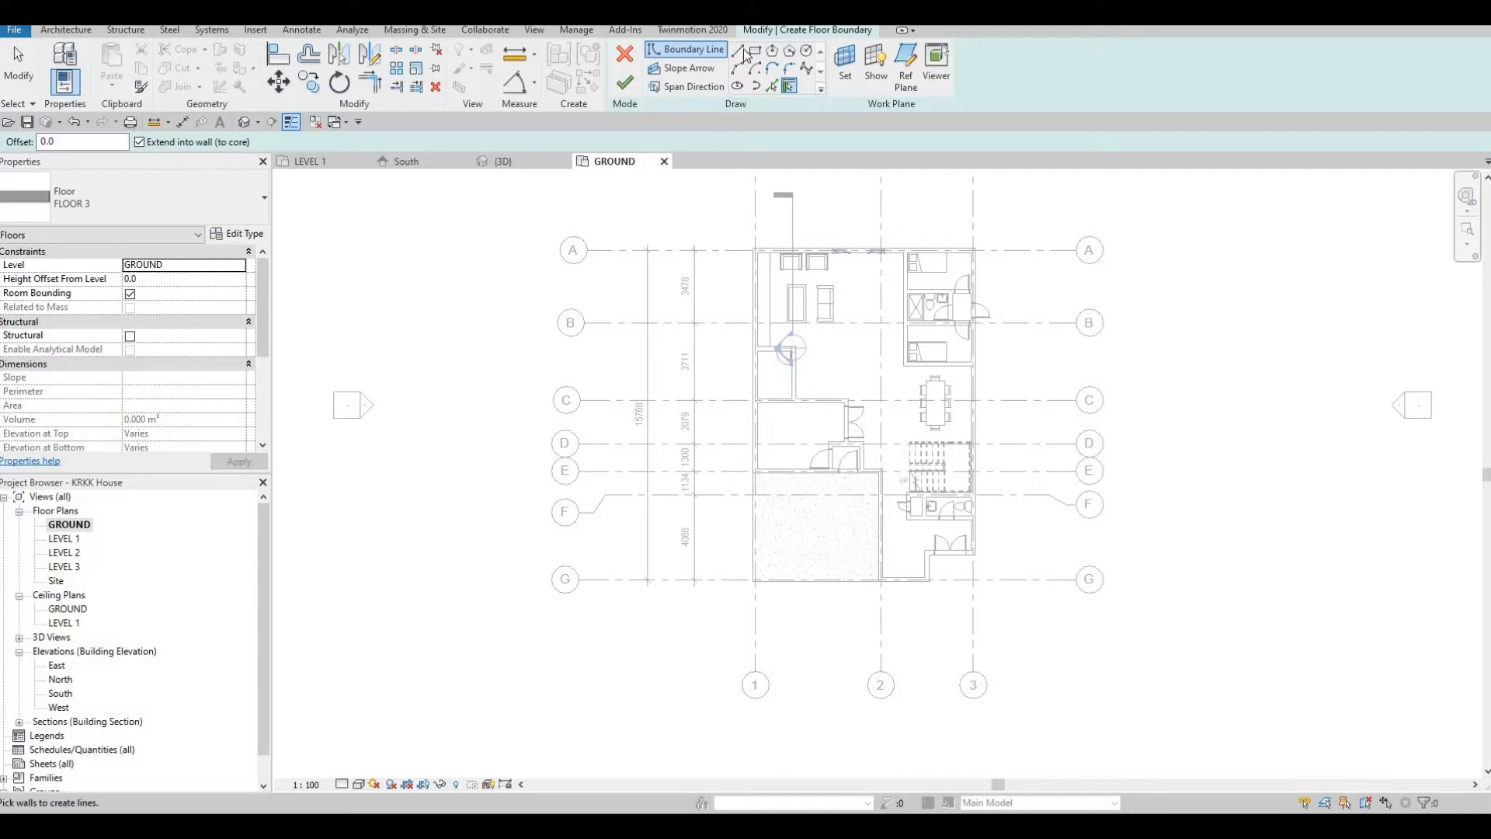
scroll(747, 587, "up", 6)
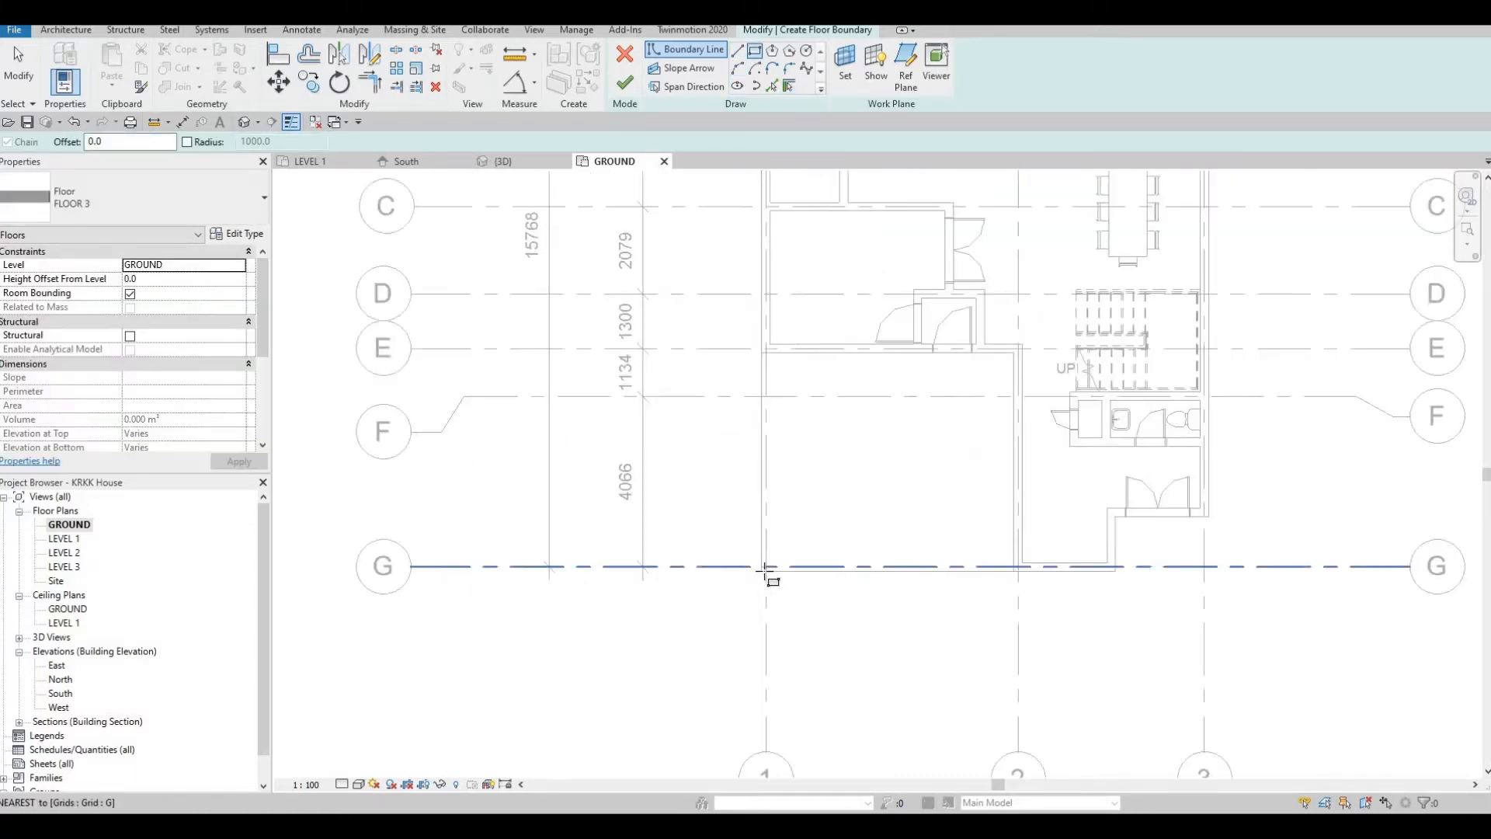
left_click(767, 573)
middle_click_drag(654, 203, 640, 528)
scroll(639, 527, "down", 1)
middle_click_drag(616, 249, 591, 394)
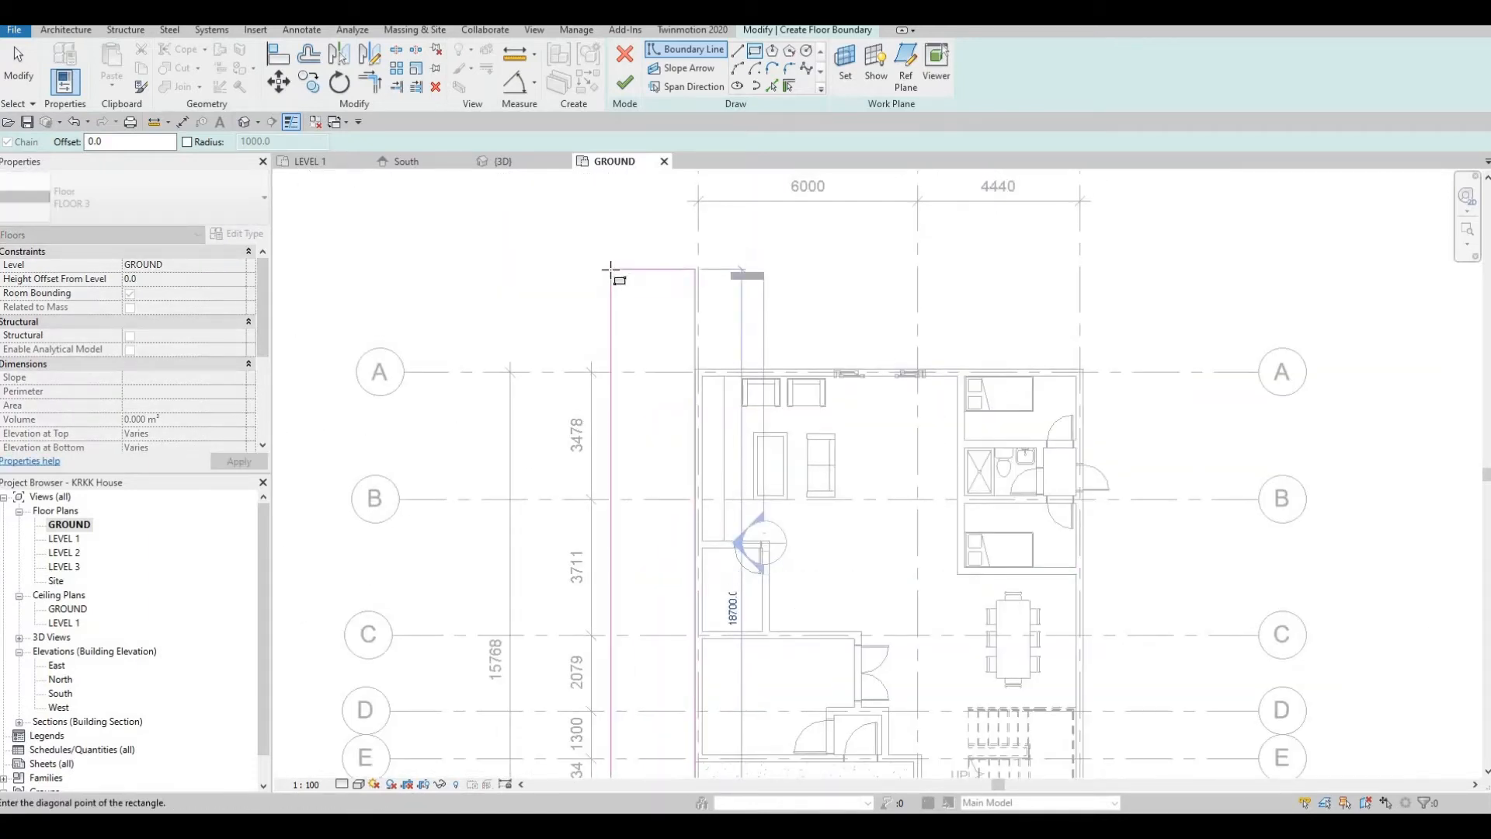
key("Escape")
Step: Sketch a narrow rectangular boundary along the grid 3 exterior wall, from the entrance corner to level with the first strip's end beyond grid A
middle_click_drag(1081, 726, 940, 426)
scroll(942, 435, "down", 1)
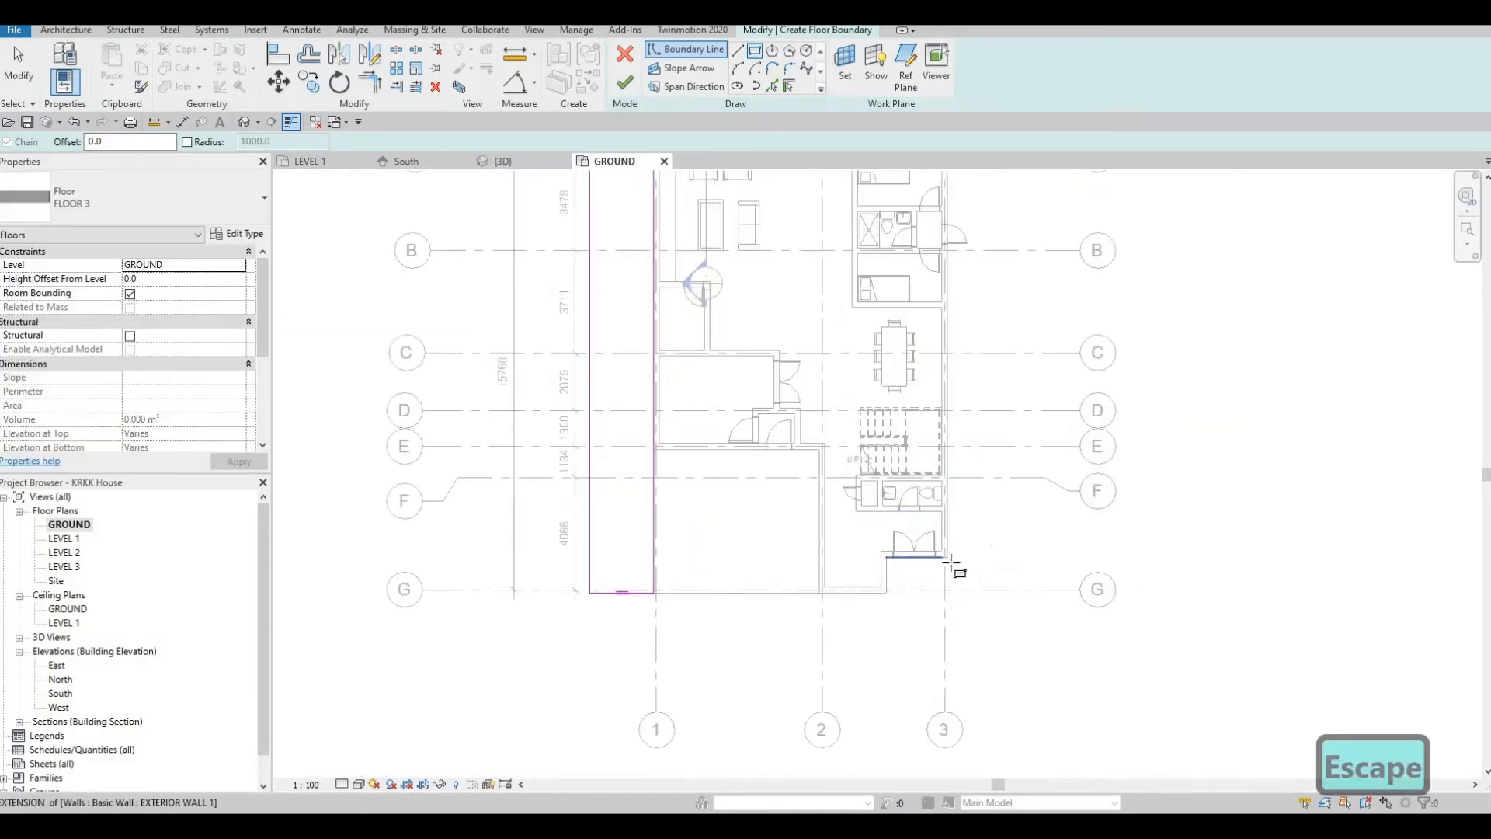
scroll(952, 565, "up", 1)
scroll(934, 557, "up", 1)
left_click(929, 556)
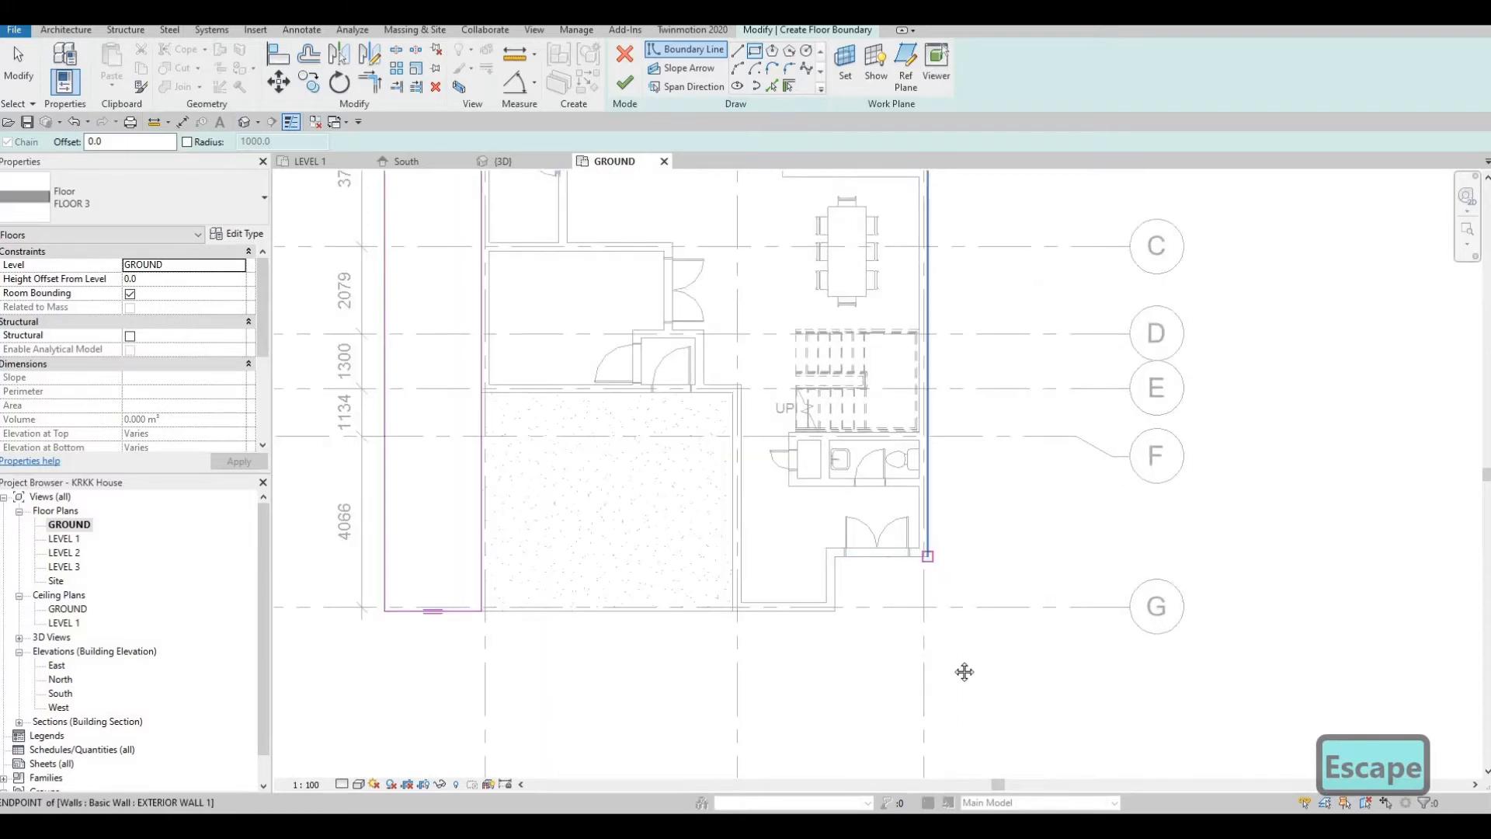
middle_click_drag(1016, 210, 975, 532)
middle_click_drag(975, 281, 970, 460)
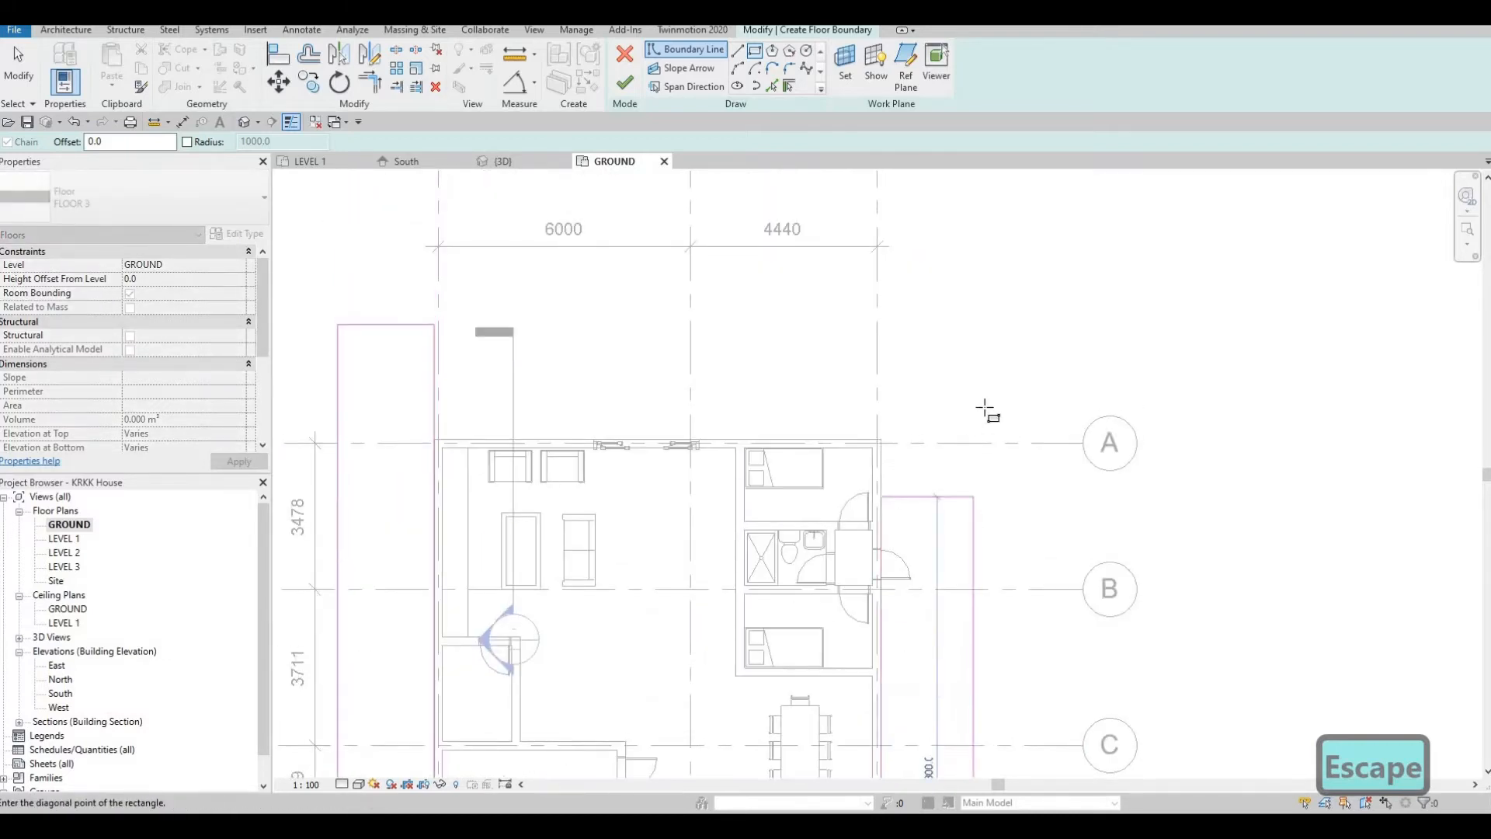
left_click(987, 329)
key("Escape")
key("Escape")
key("Escape")
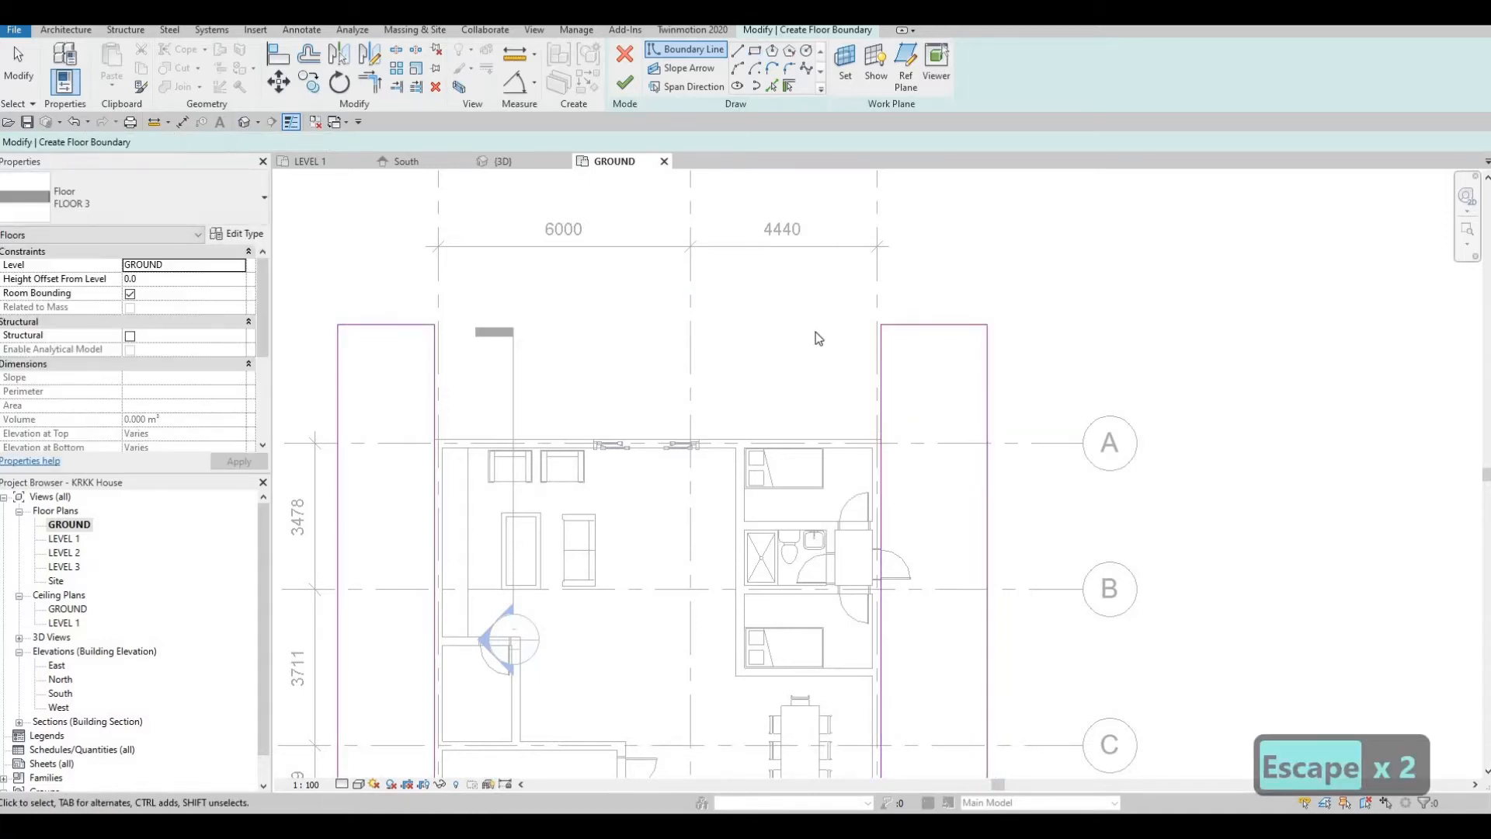
Step: Pick the grid A exterior wall face as a boundary line and trim both strips' inner side lines to meet it at the corners
scroll(701, 367, "down", 1)
key("Escape")
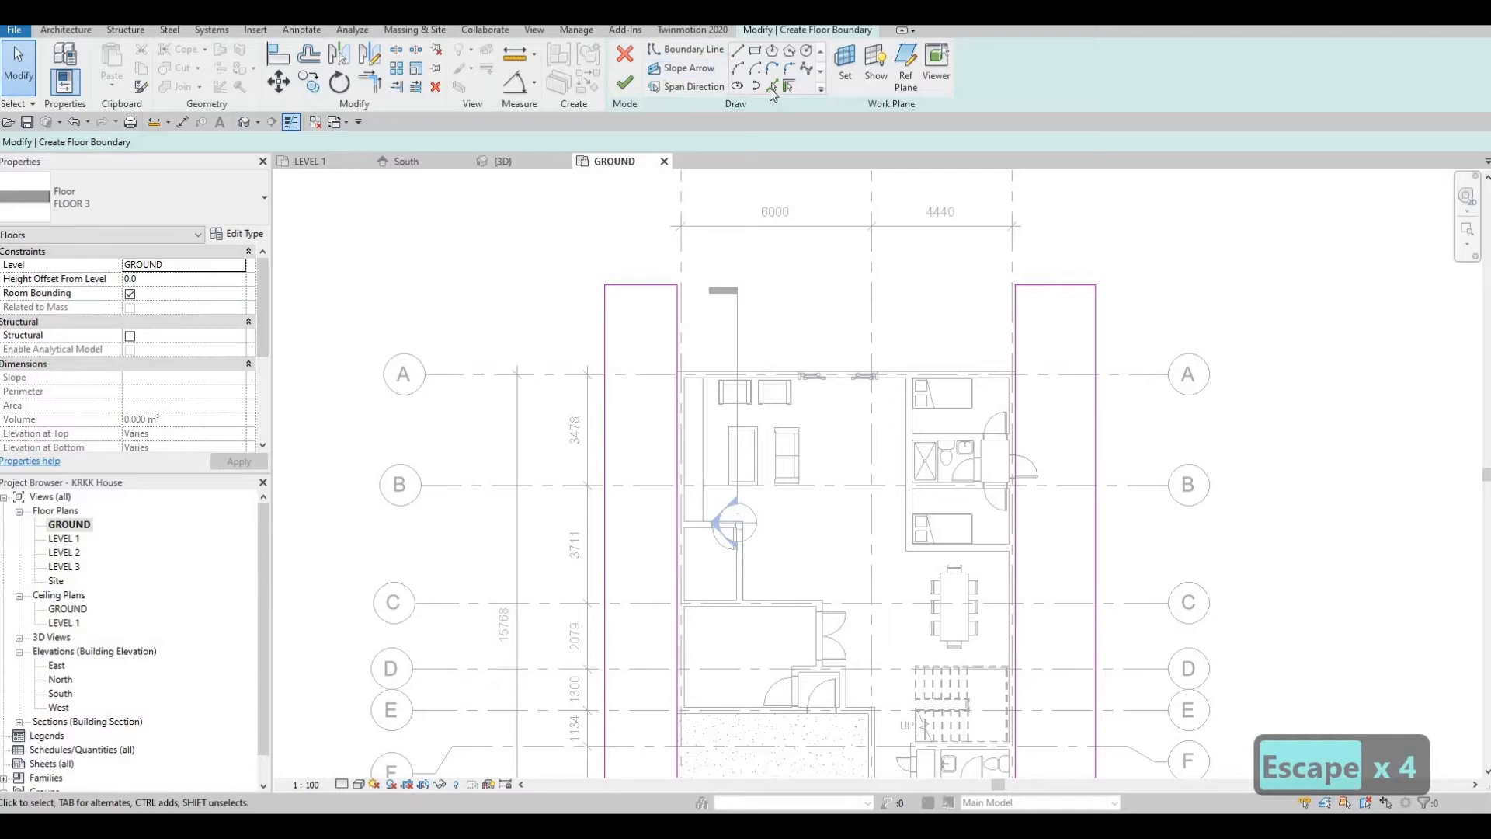
left_click(713, 372)
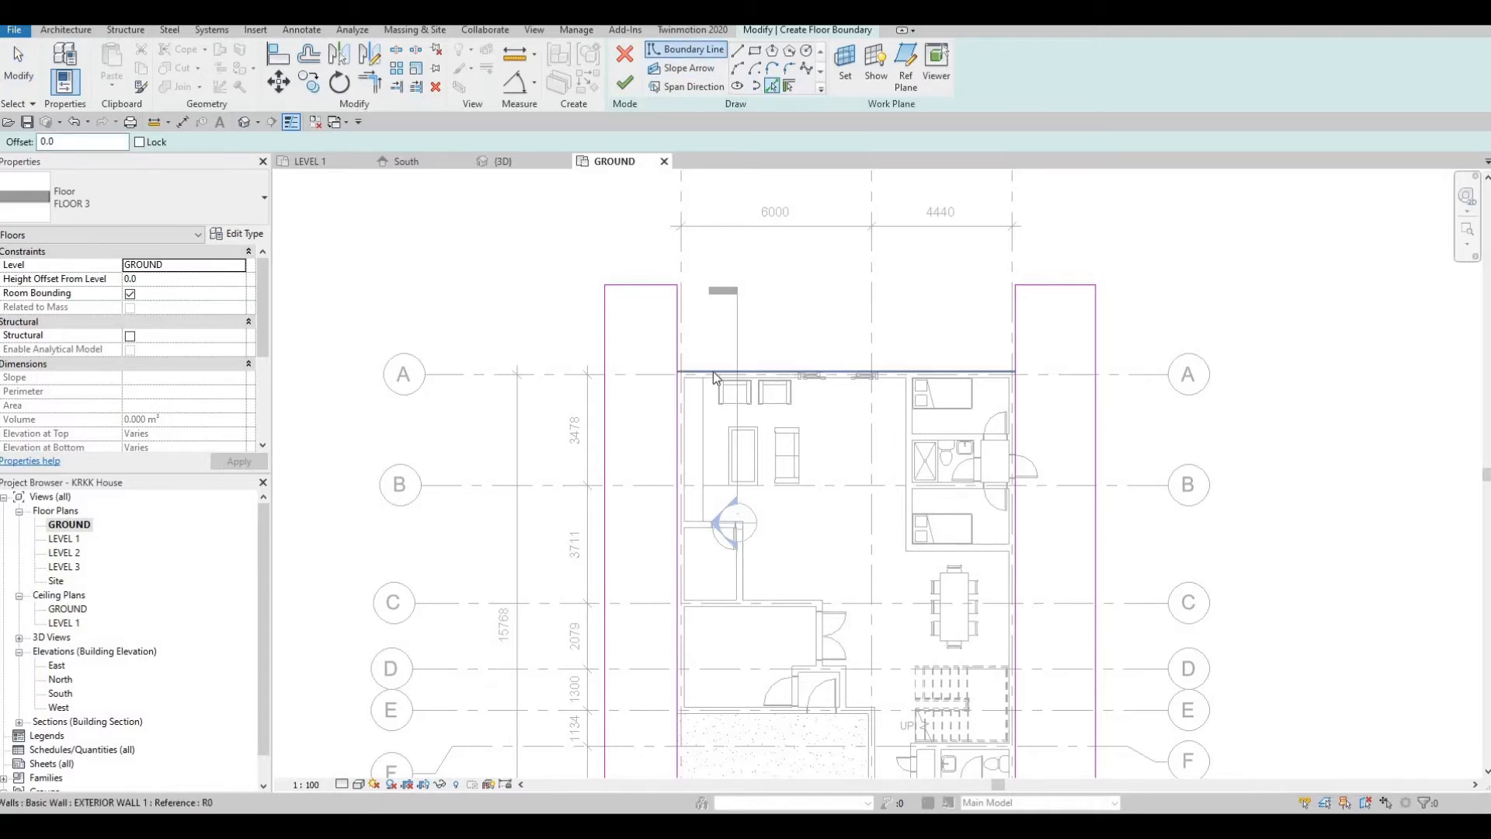
key("Escape")
key("Escape")
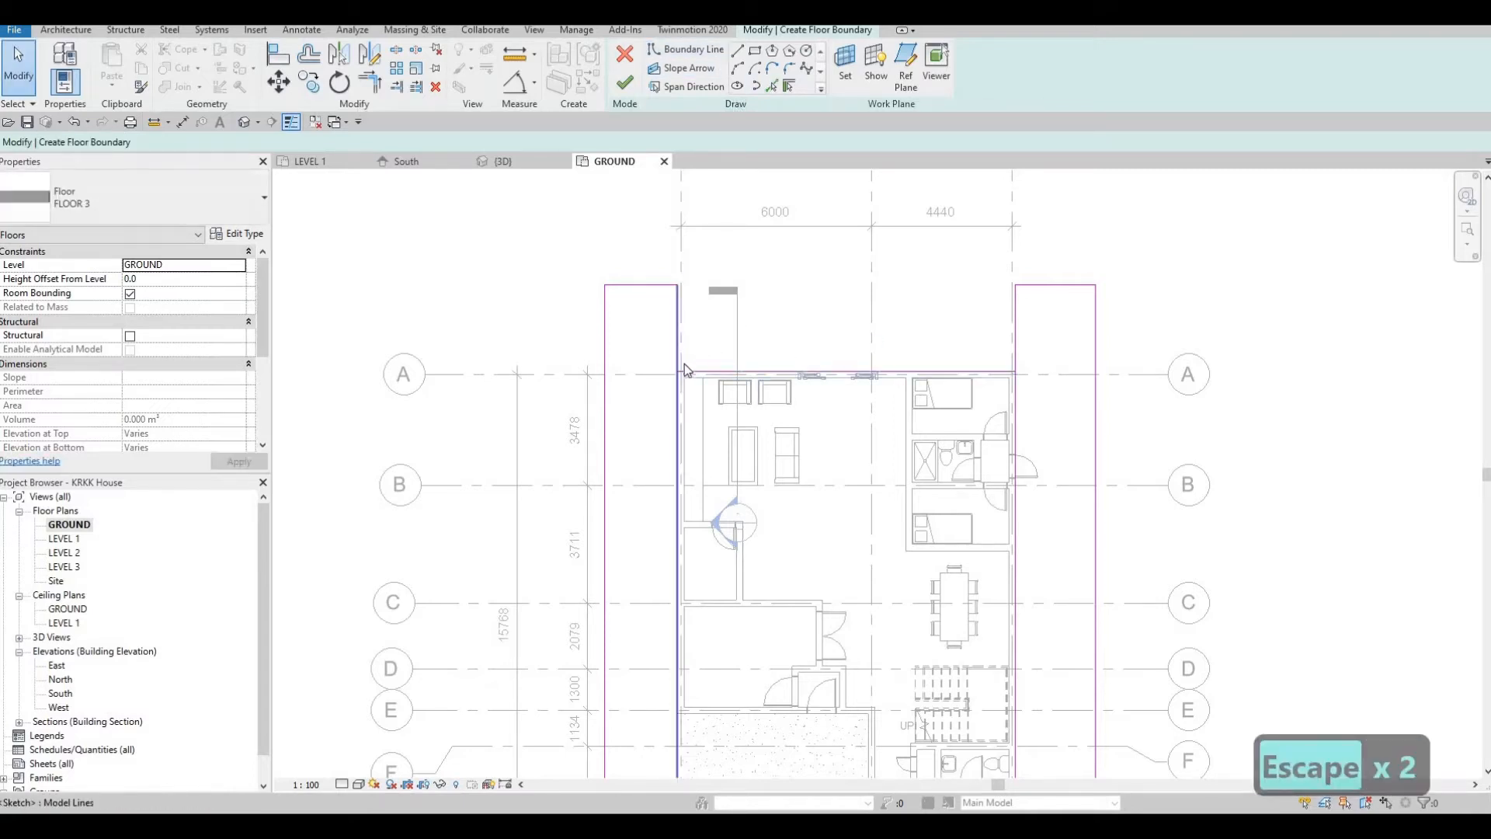
key("t")
key("r")
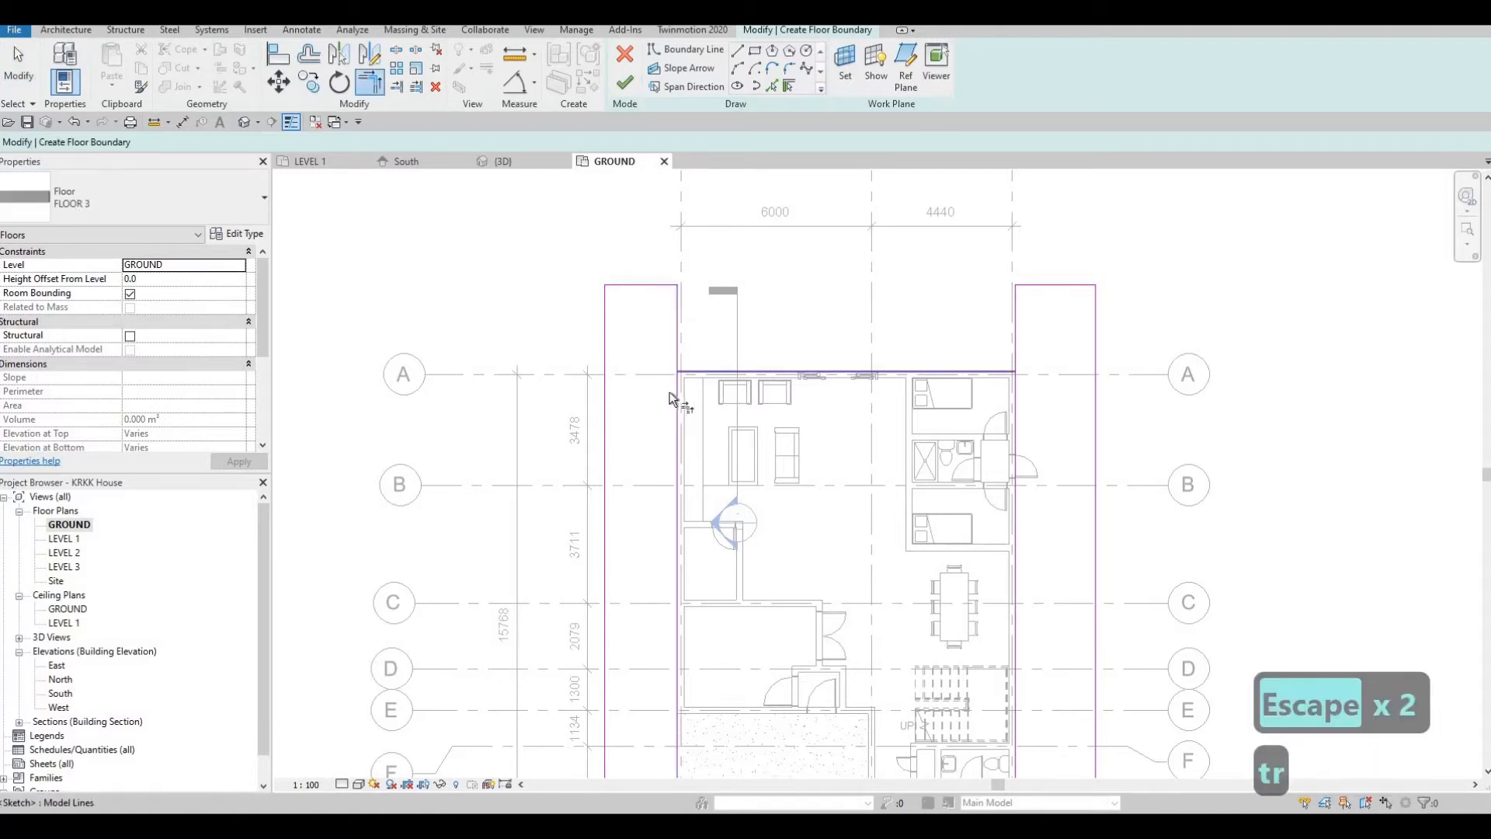
left_click(676, 392)
left_click(877, 373)
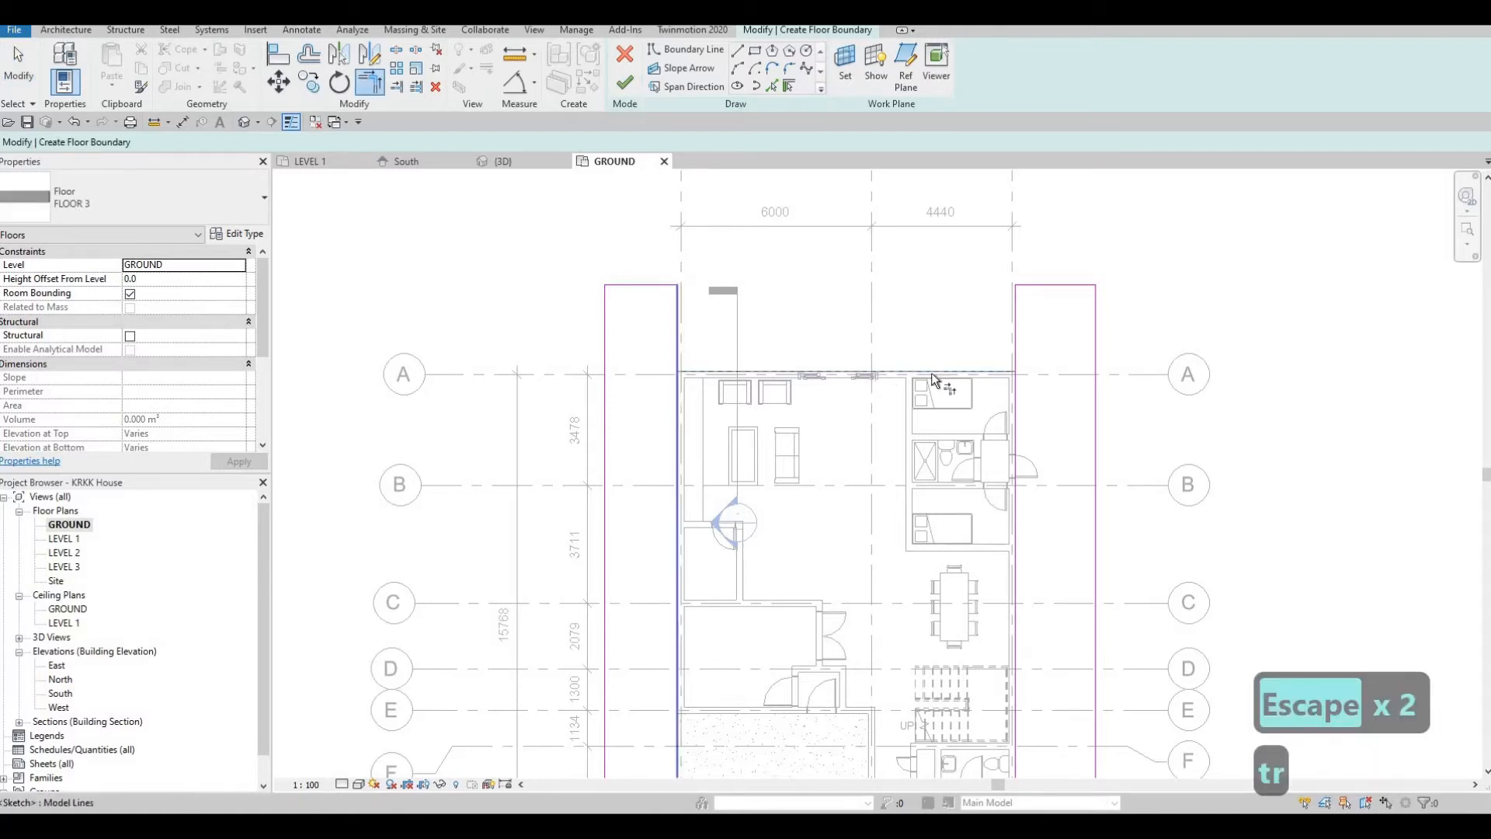
left_click(1012, 401)
key("Escape")
key("Escape")
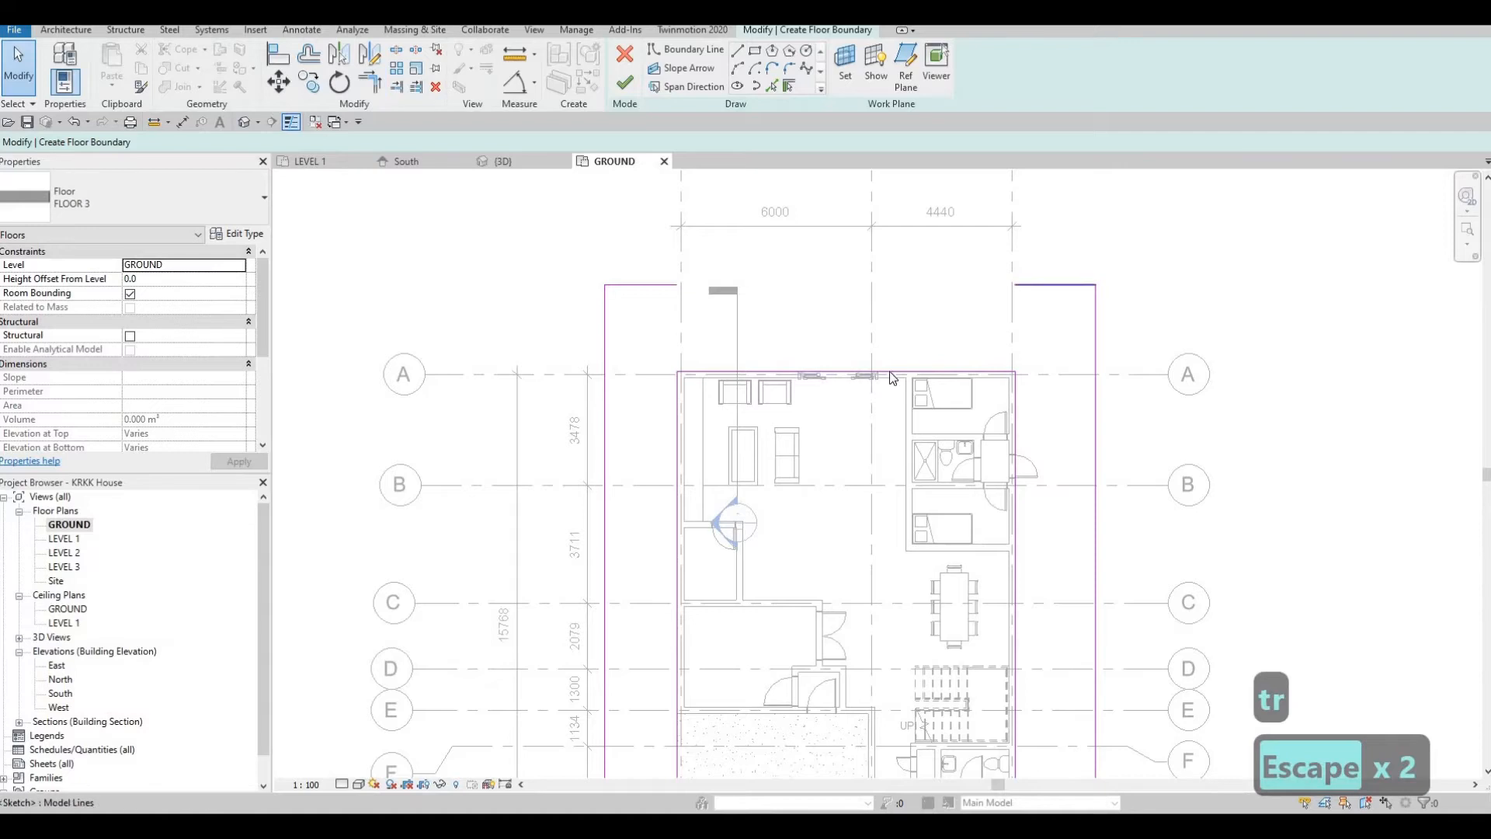
Step: Delete the grid 3 strip's end line beyond grid A and extend the grid 1 strip's end line to meet the outer grid 3 side
left_click(889, 369)
key("Delete")
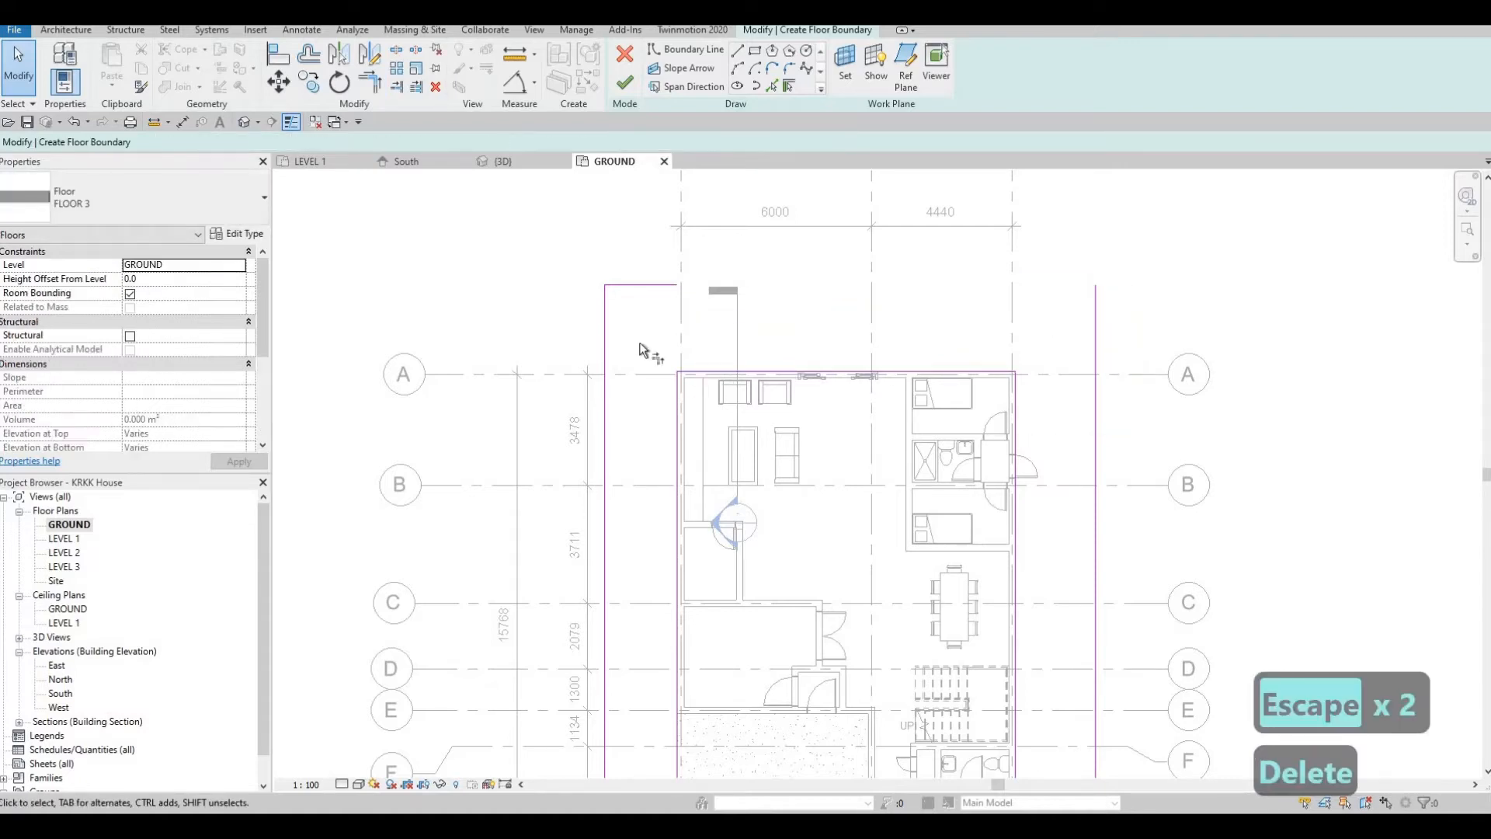
key("t")
key("r")
left_click(1096, 329)
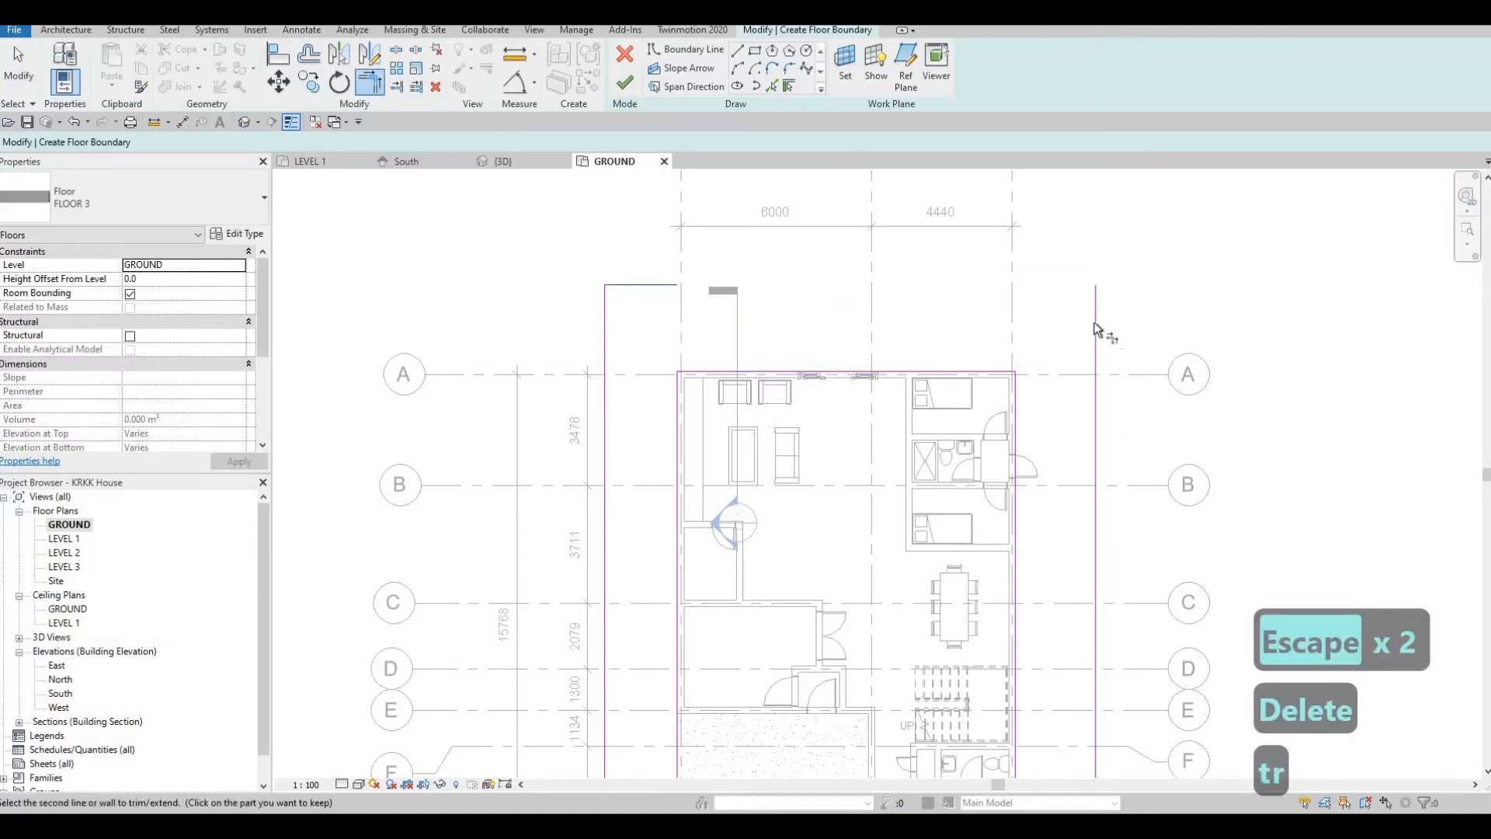
left_click(644, 285)
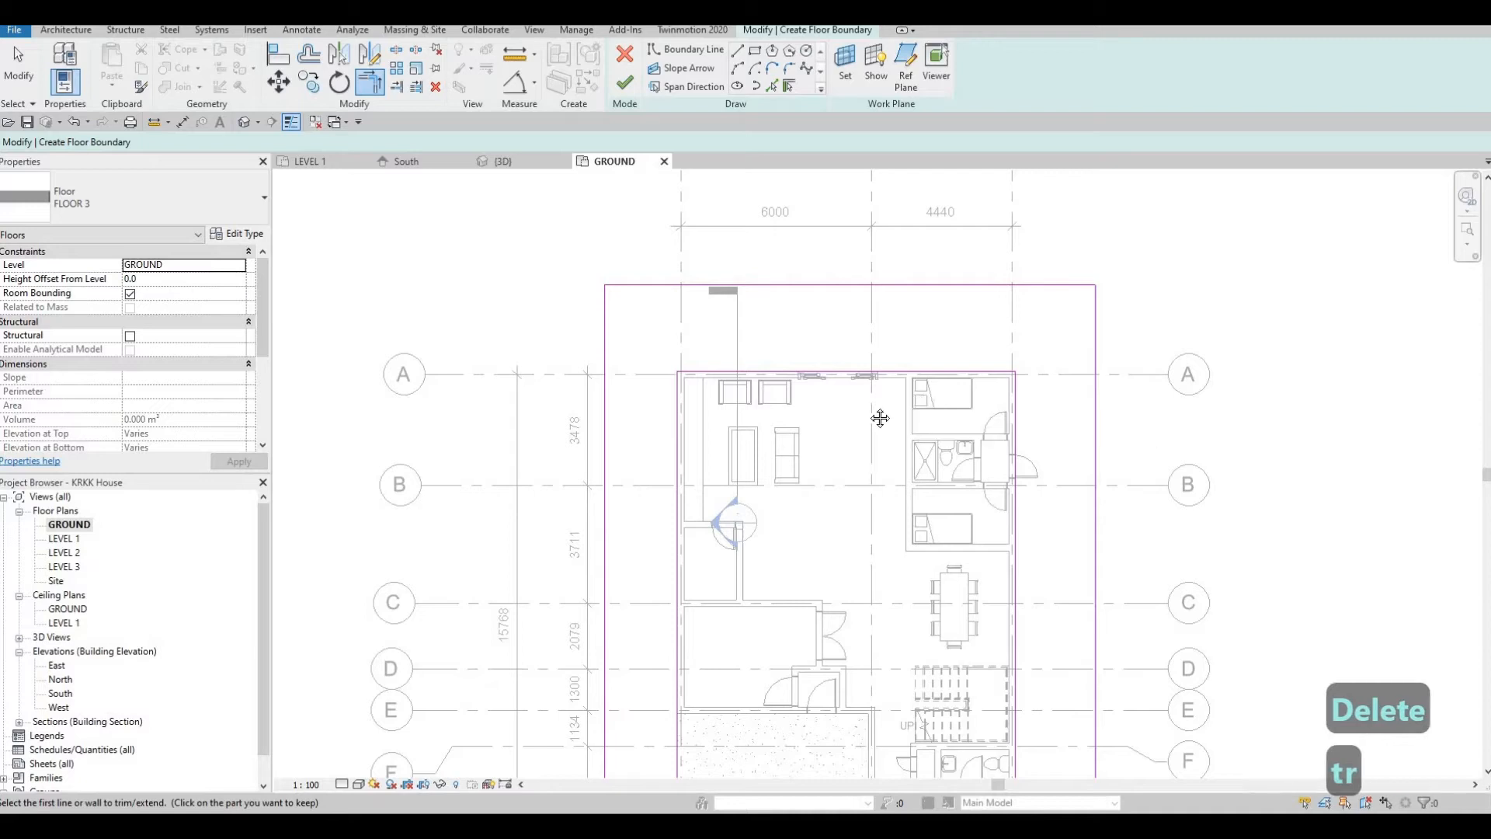
key("Escape")
key("Escape")
scroll(895, 330, "down", 3)
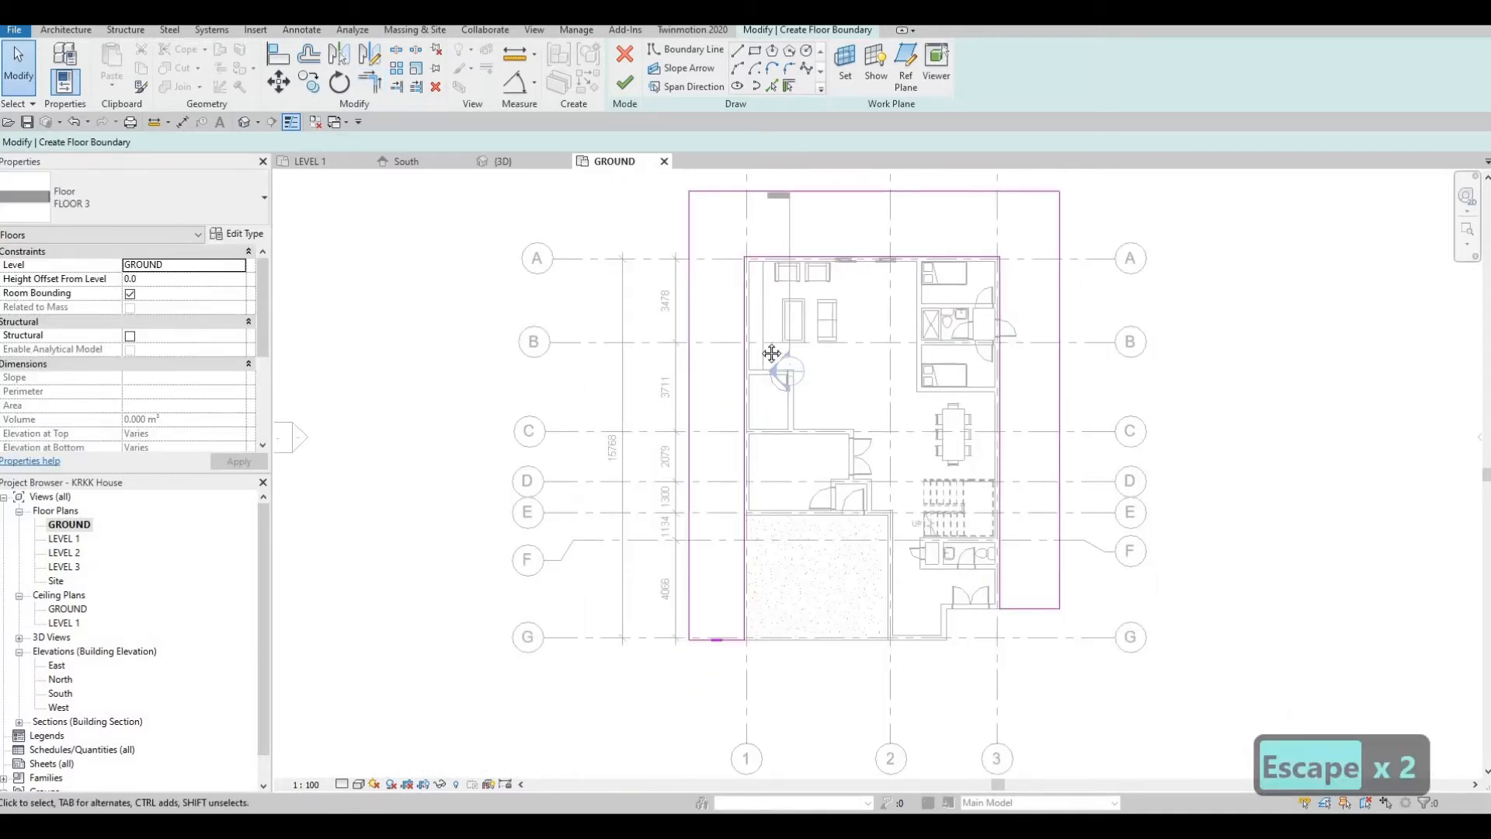
Step: Move the inner and outer boundary lines beyond grid A farther from the house, leaving a narrow strip between them, and finish the floor
middle_click_drag(750, 369, 744, 492)
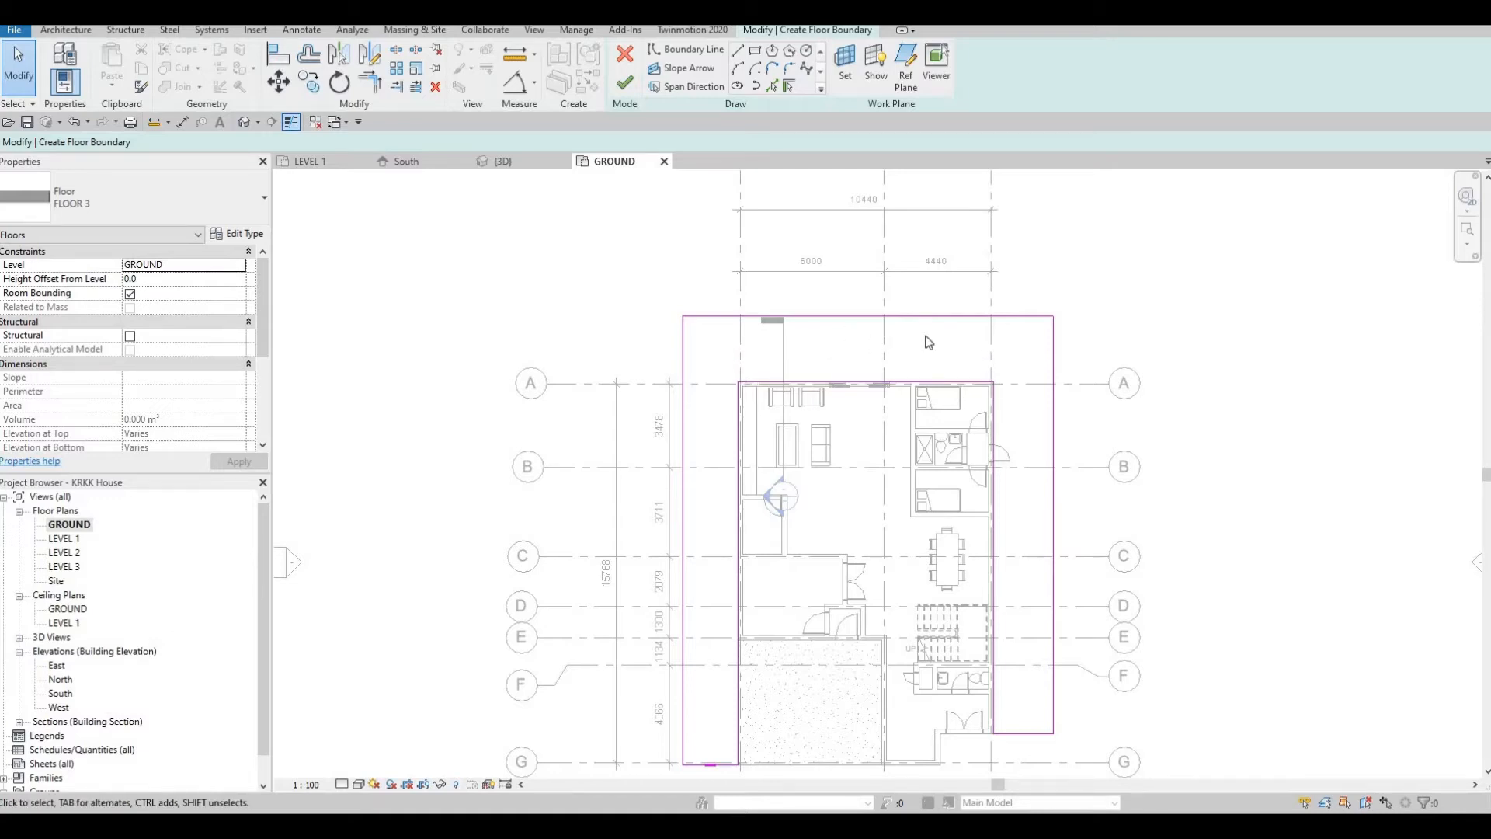
middle_click_drag(888, 361, 885, 382)
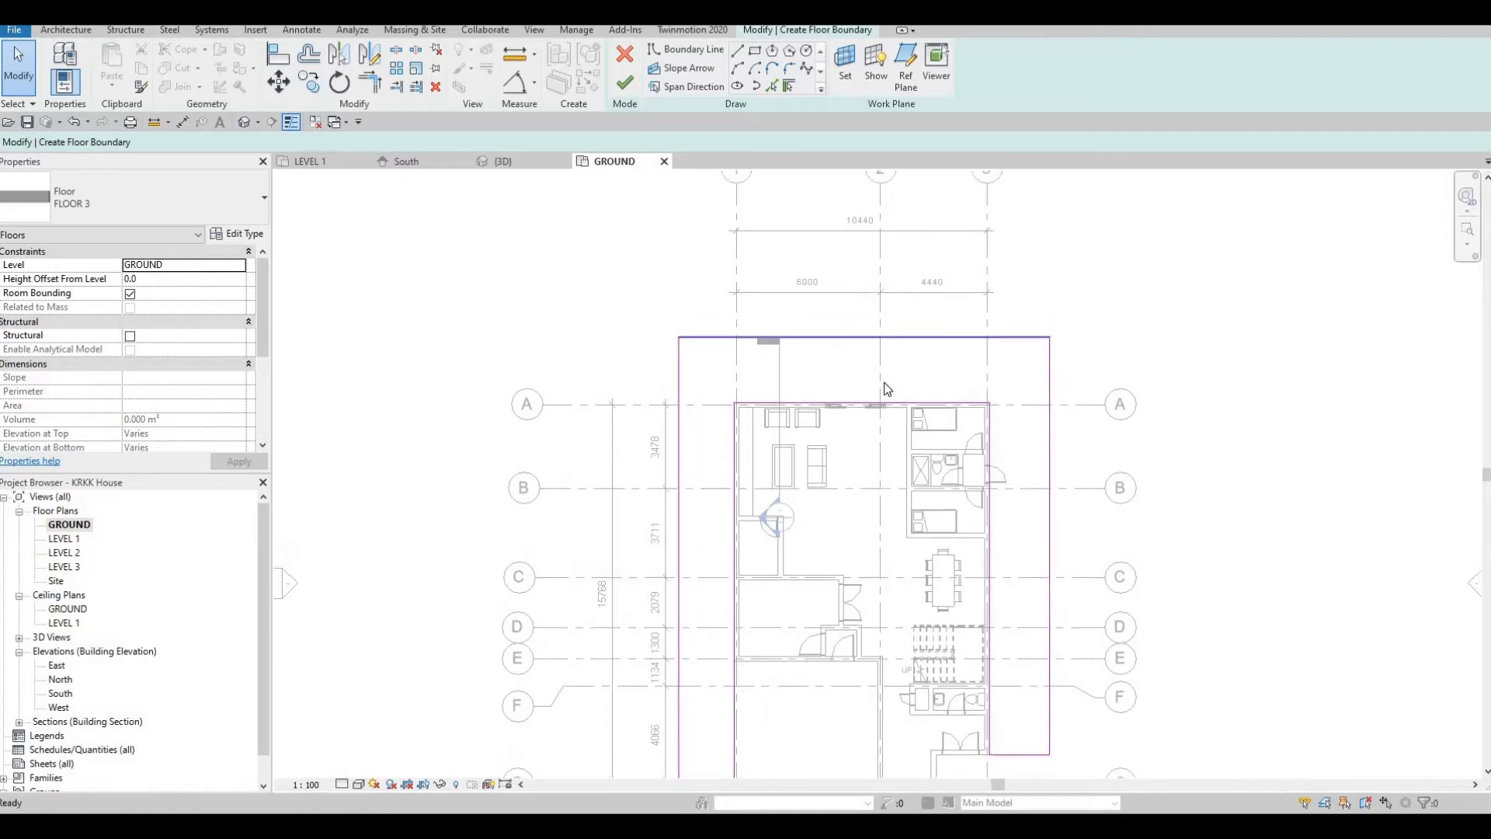
middle_click_drag(989, 340, 988, 373)
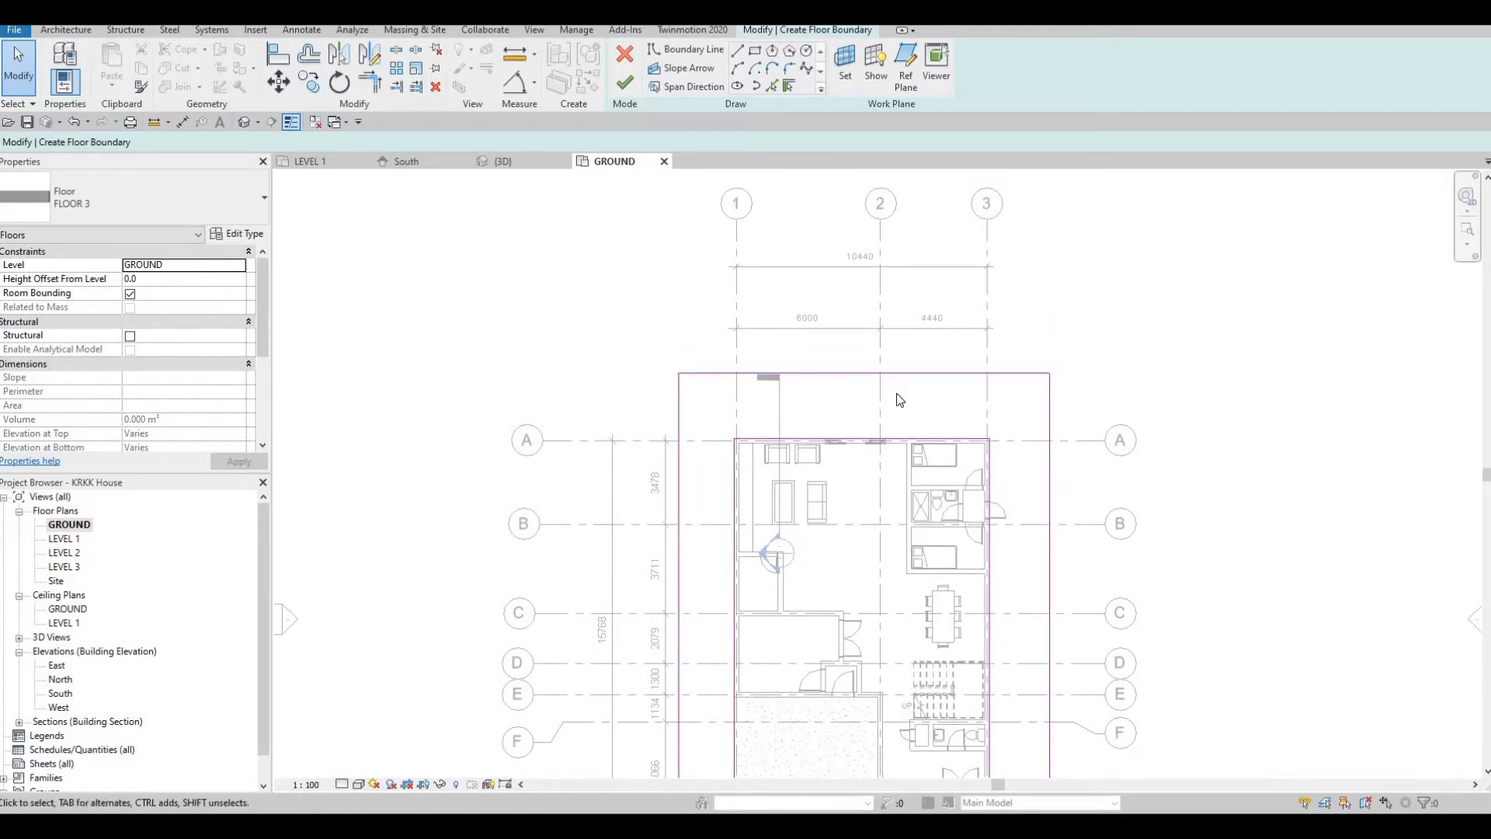
scroll(854, 464, "up", 2)
left_click(837, 466)
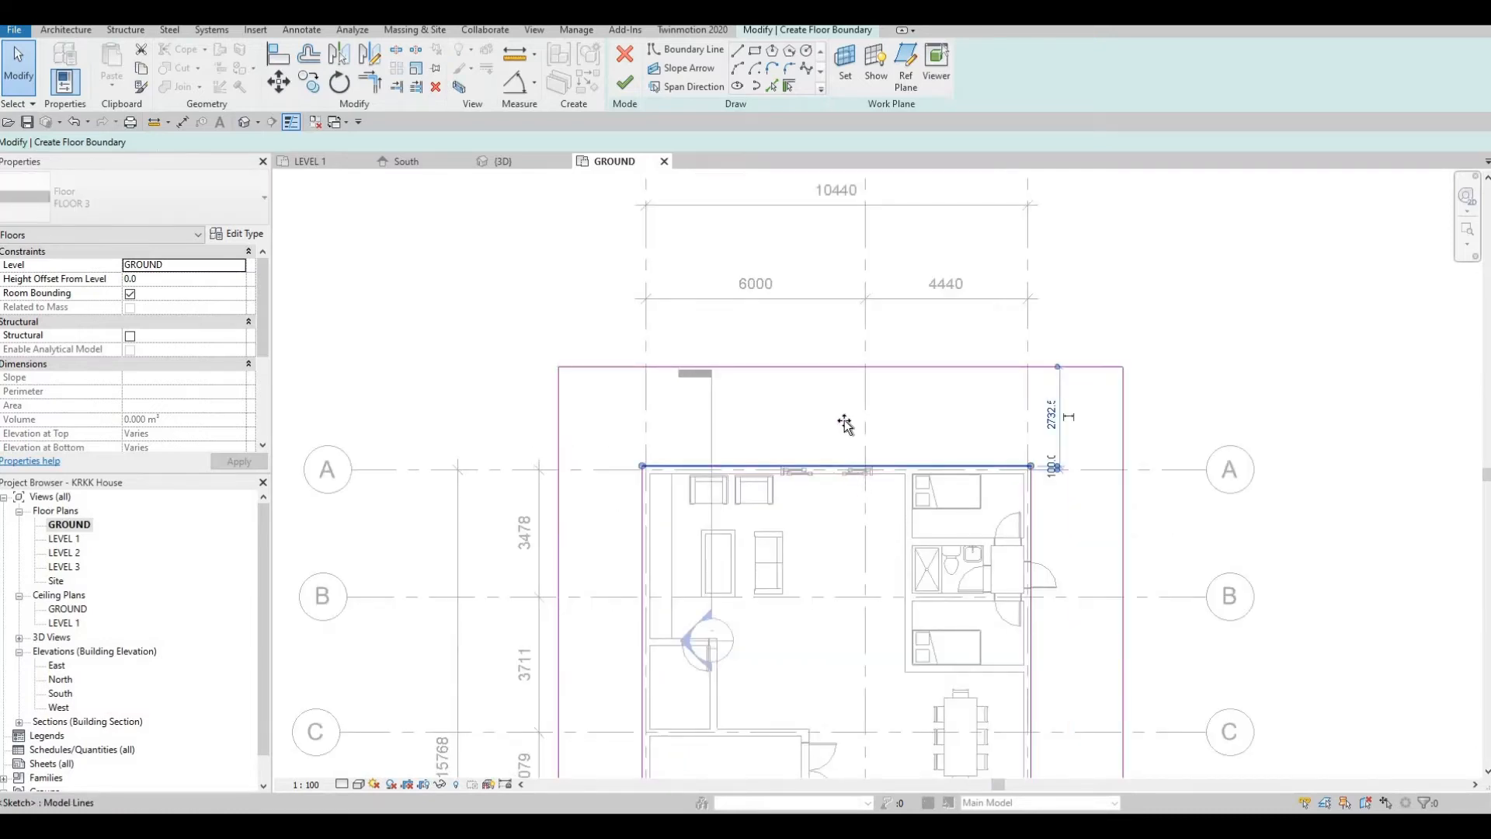
mouse_move(844, 394)
left_mouse_down()
mouse_move(842, 319)
mouse_move(817, 403)
mouse_move(823, 392)
left_mouse_up()
key("Escape")
scroll(843, 380, "down", 4)
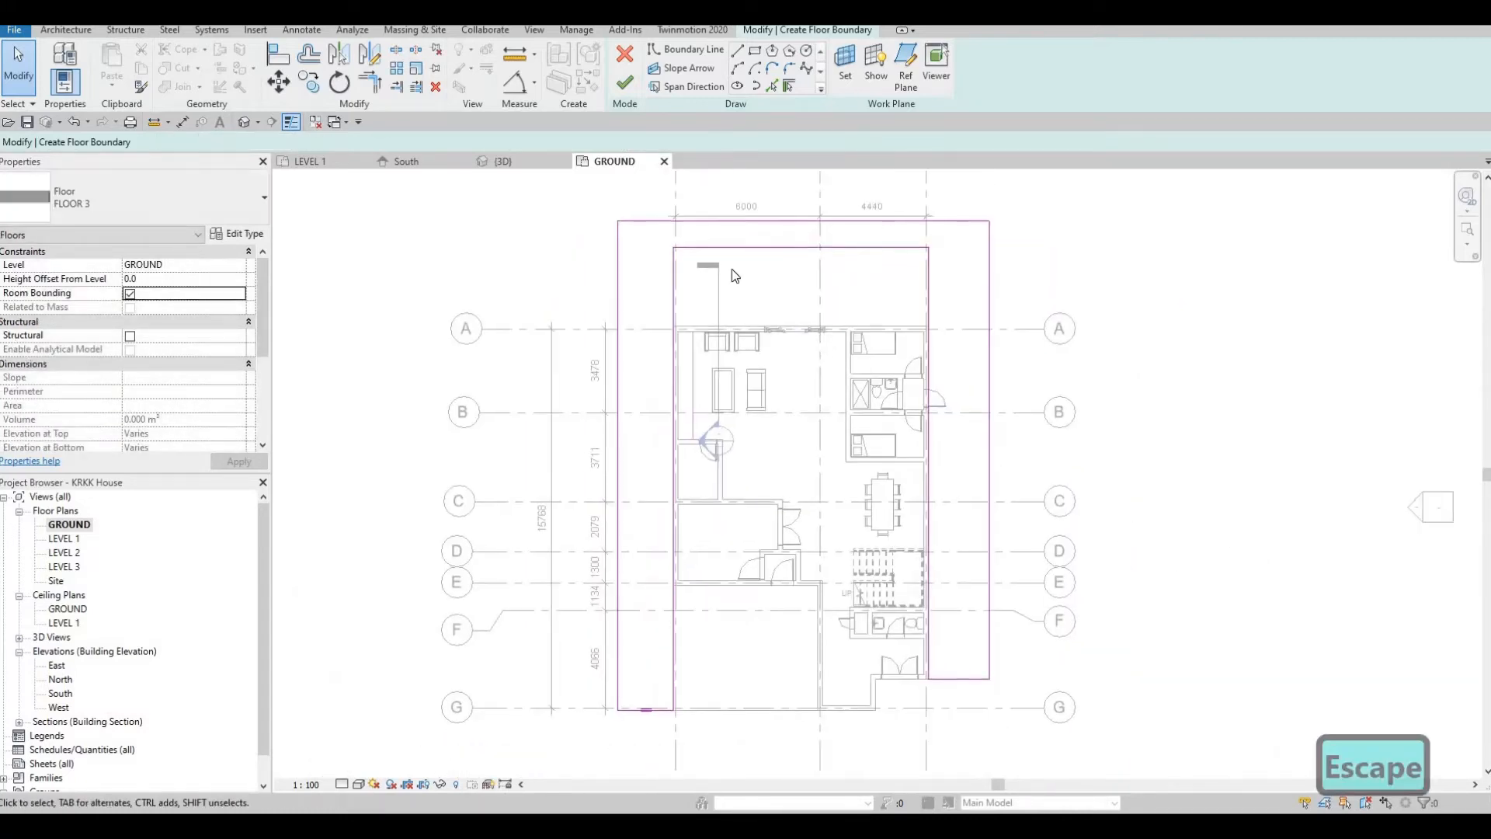
left_click(625, 81)
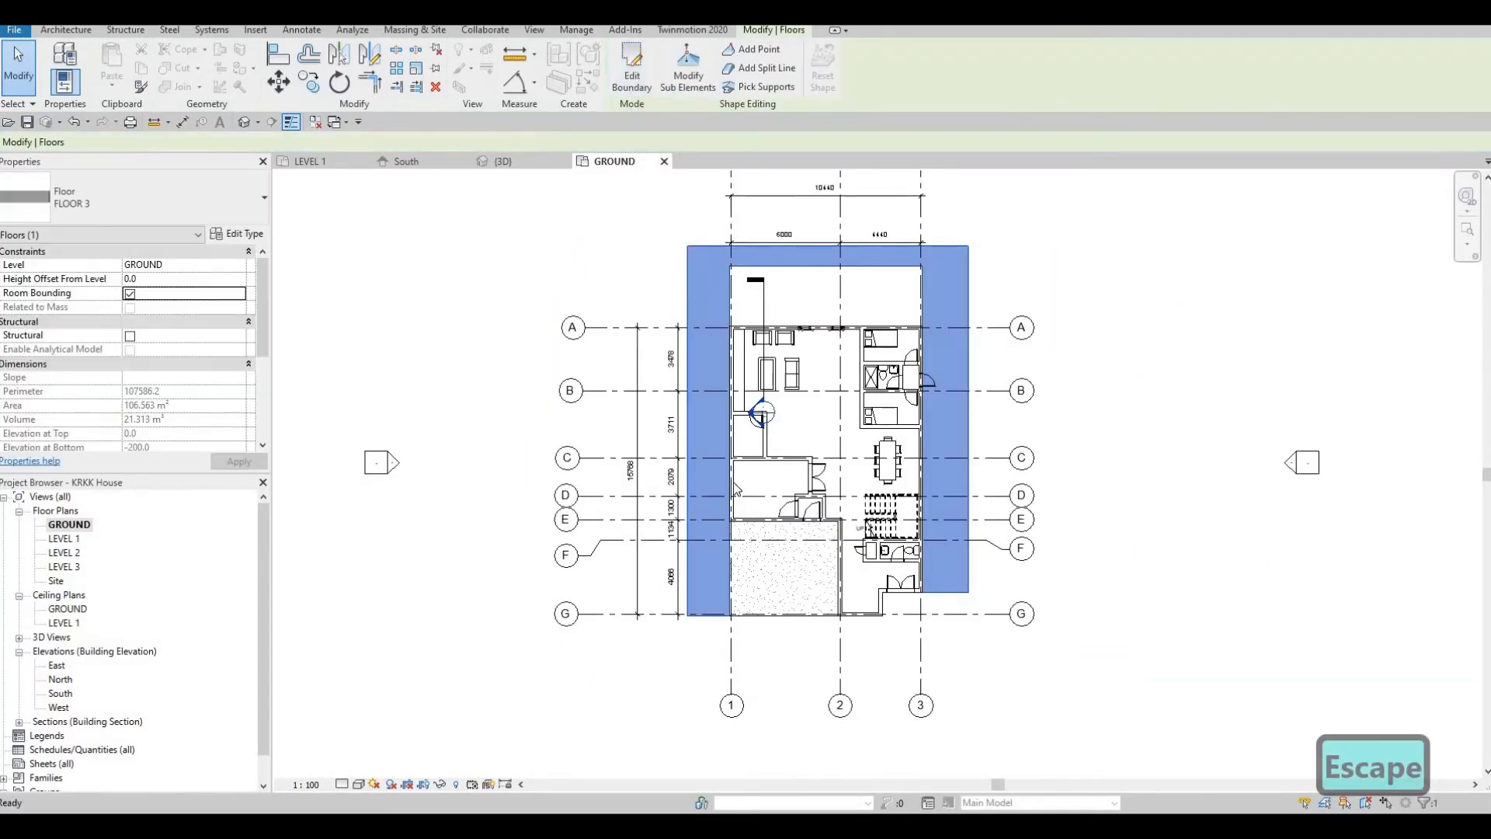
key("Escape")
key("Escape")
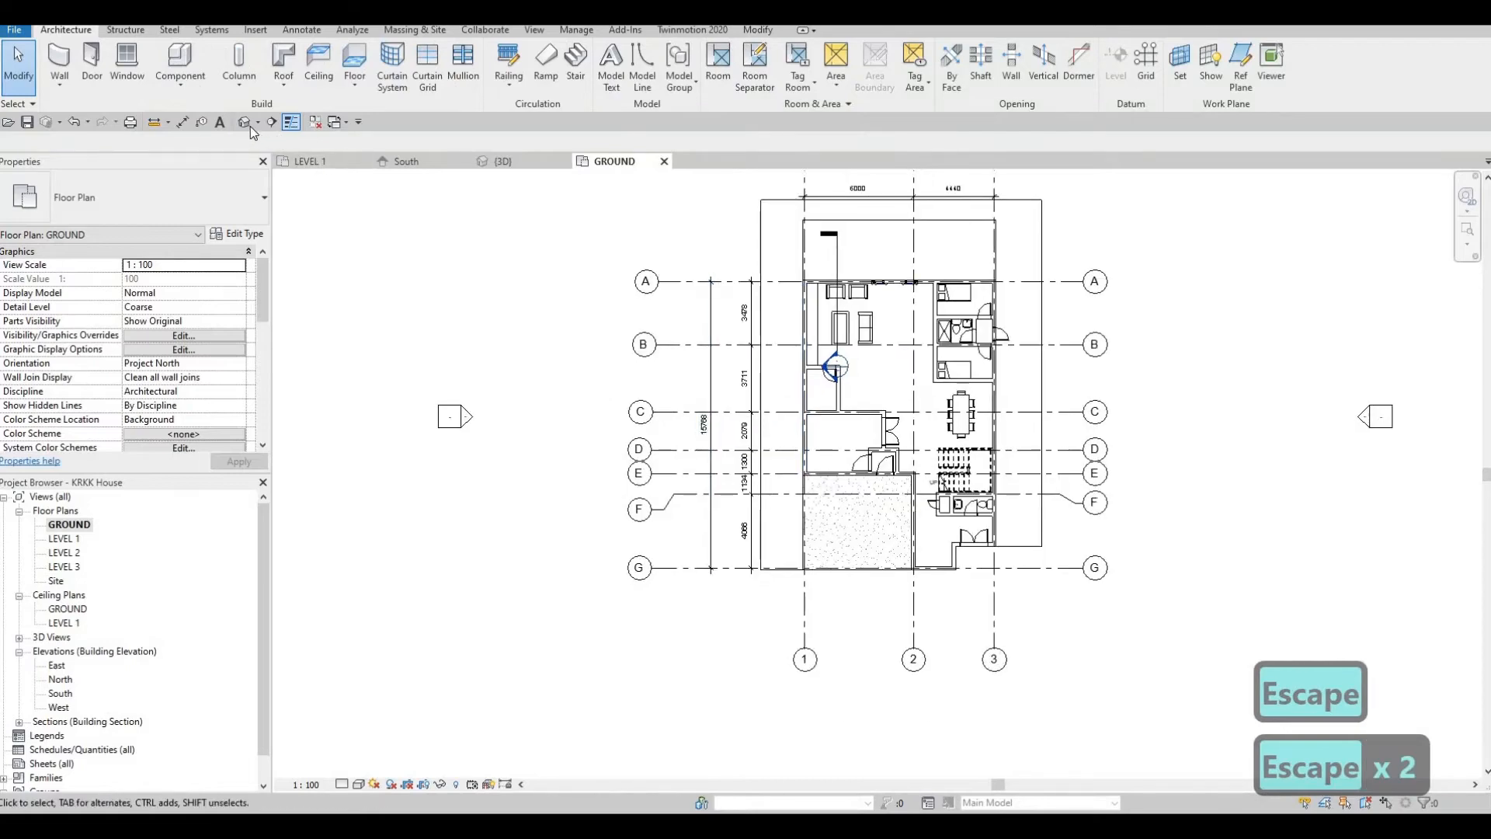
Step: Open the 3D view, set its detail level to Fine and check the new floors around the house
left_click(247, 122)
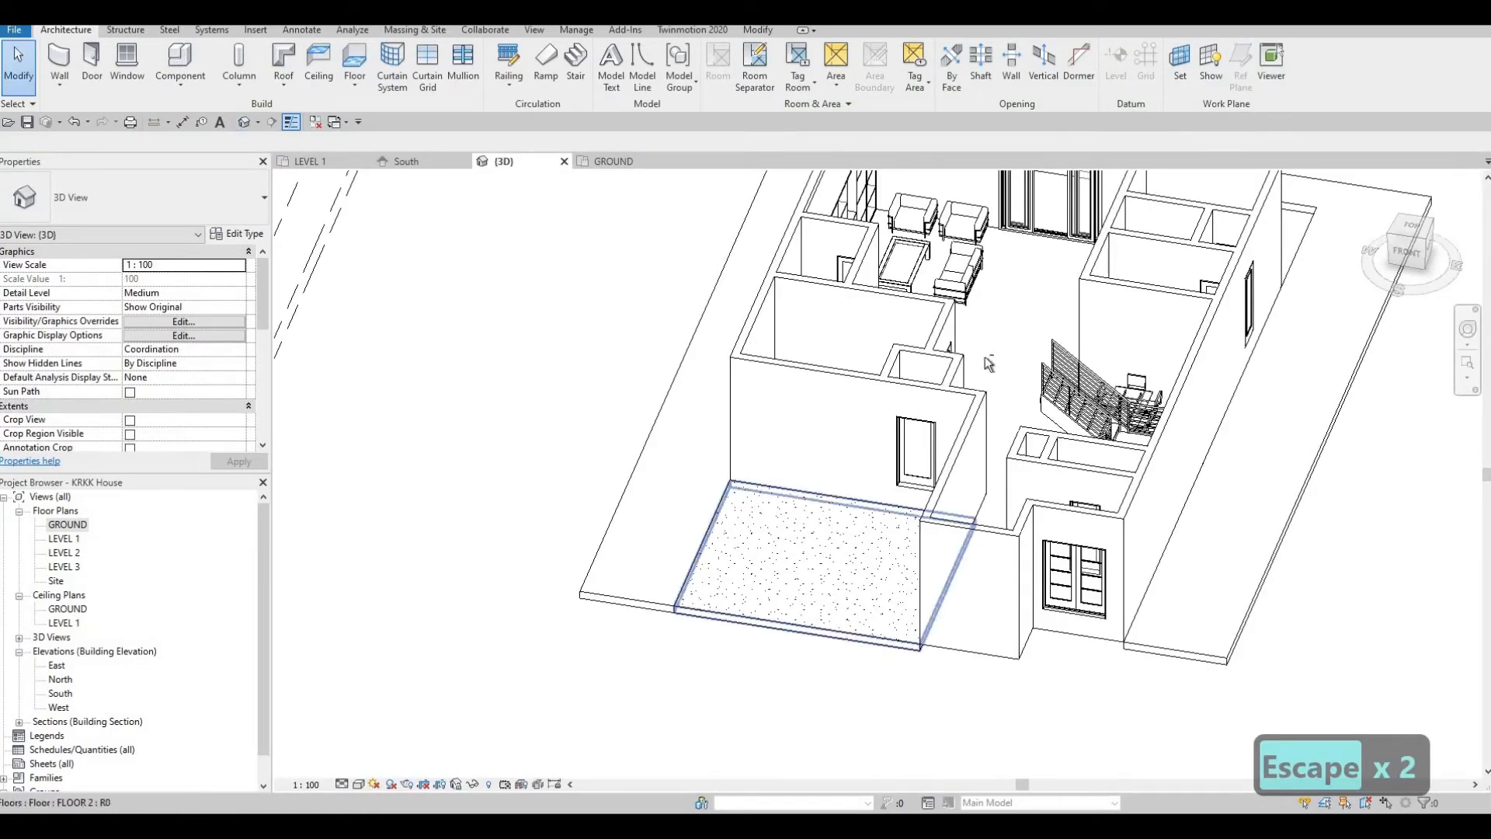
middle_click_drag(871, 456, 849, 614, "shift")
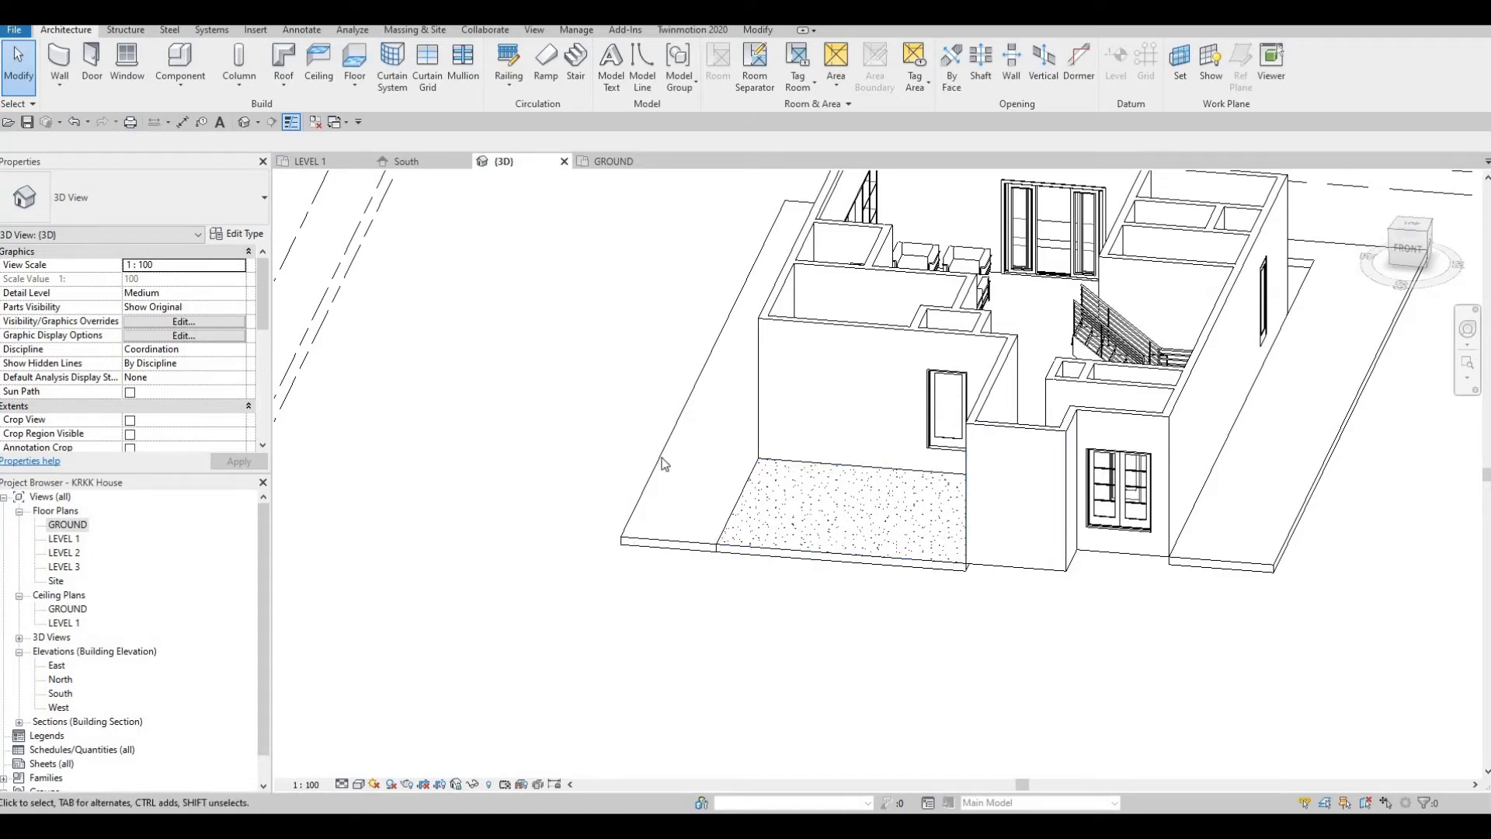
left_click(342, 785)
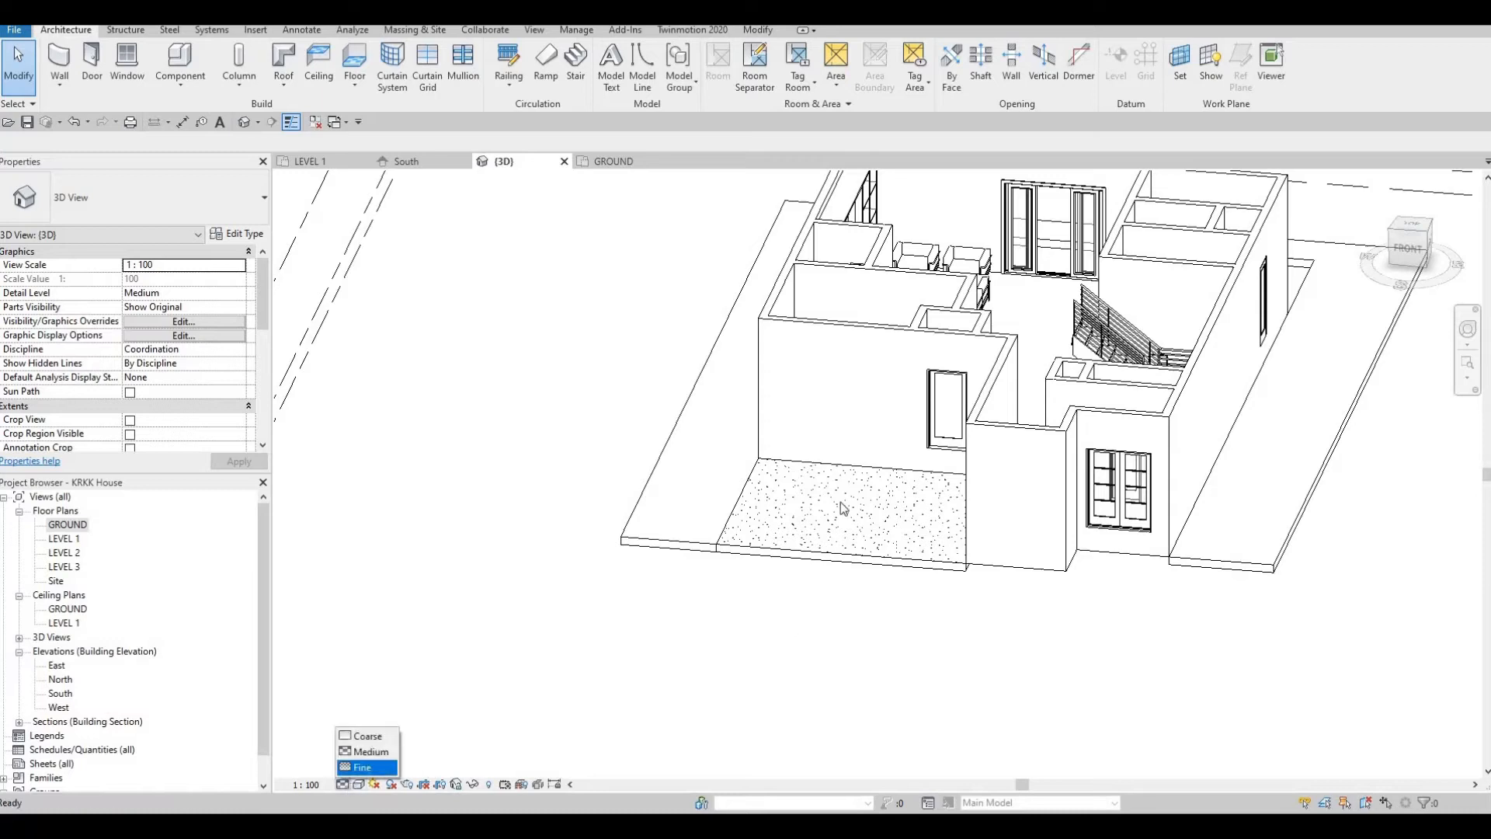
left_click(359, 765)
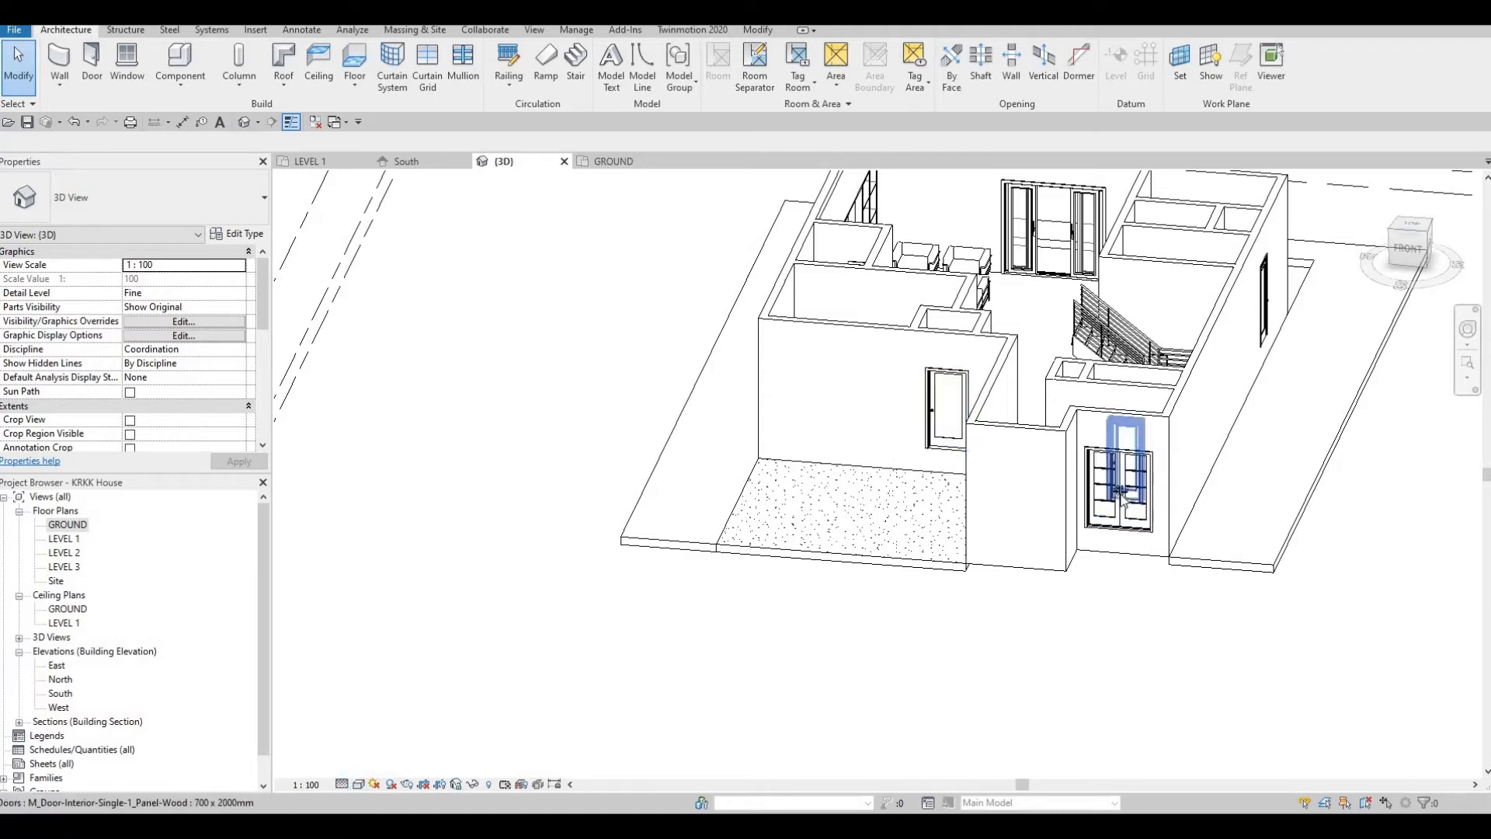
middle_click_drag(880, 563, 712, 673, "shift")
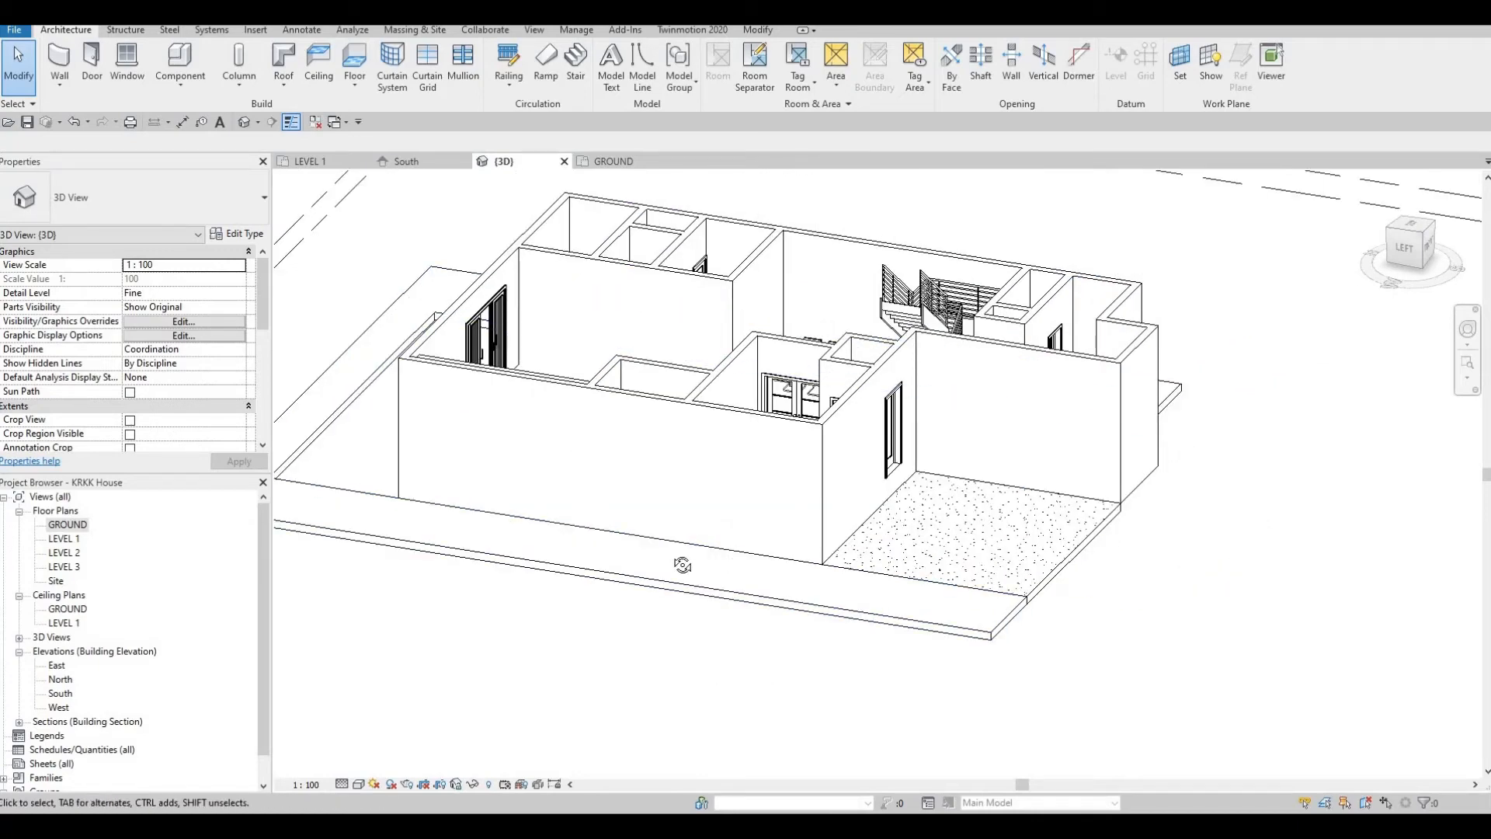
middle_click_drag(737, 575, 686, 617, "shift")
middle_click_drag(201, 517, 80, 607, "shift")
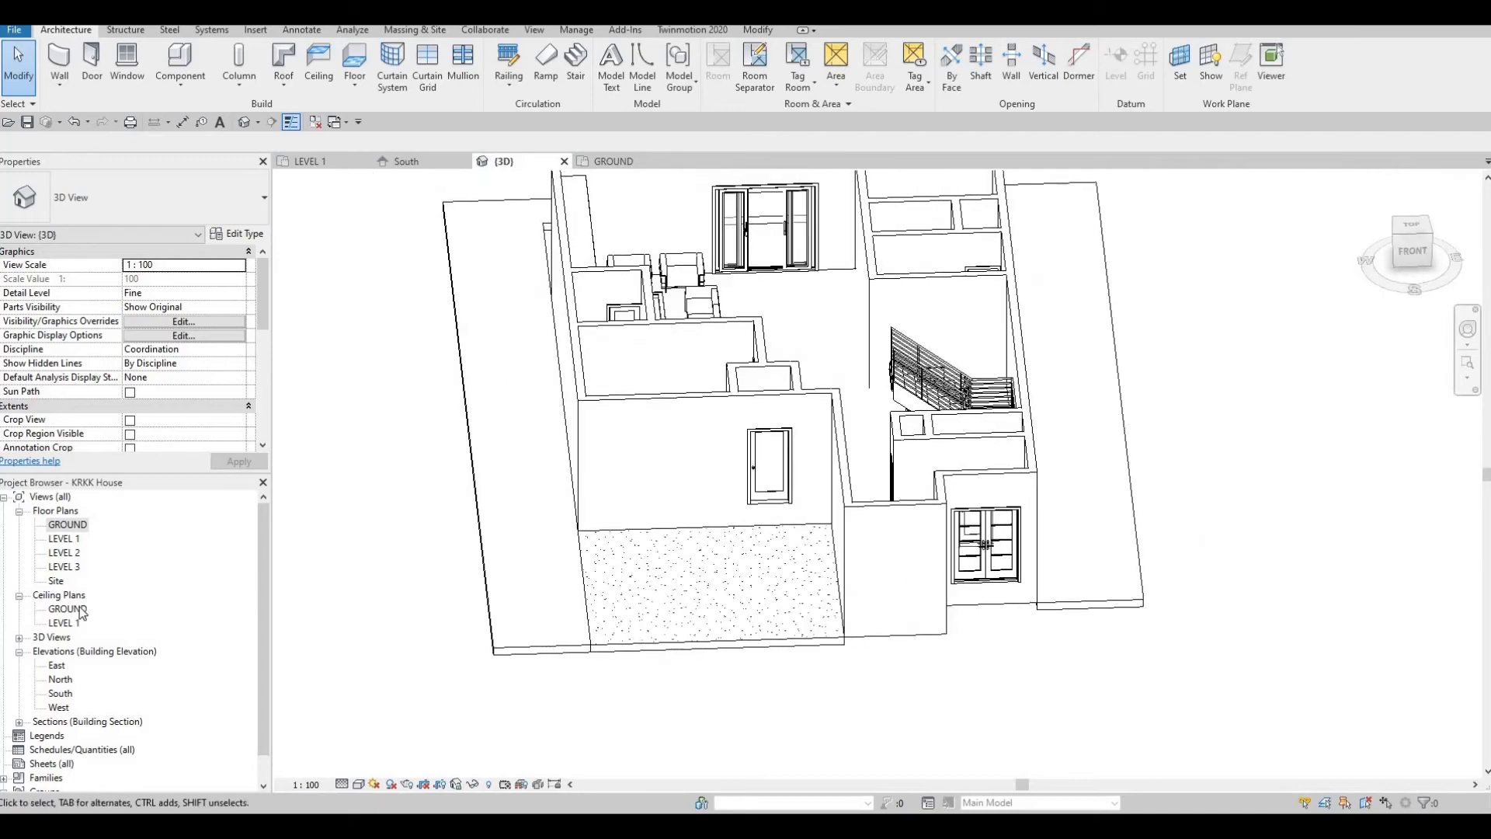
Step: In the LEVEL 1 floor plan, duplicate the INTERIOR WALL 1 wall type as BOUNDARY WALL
key("ctrl+Tab")
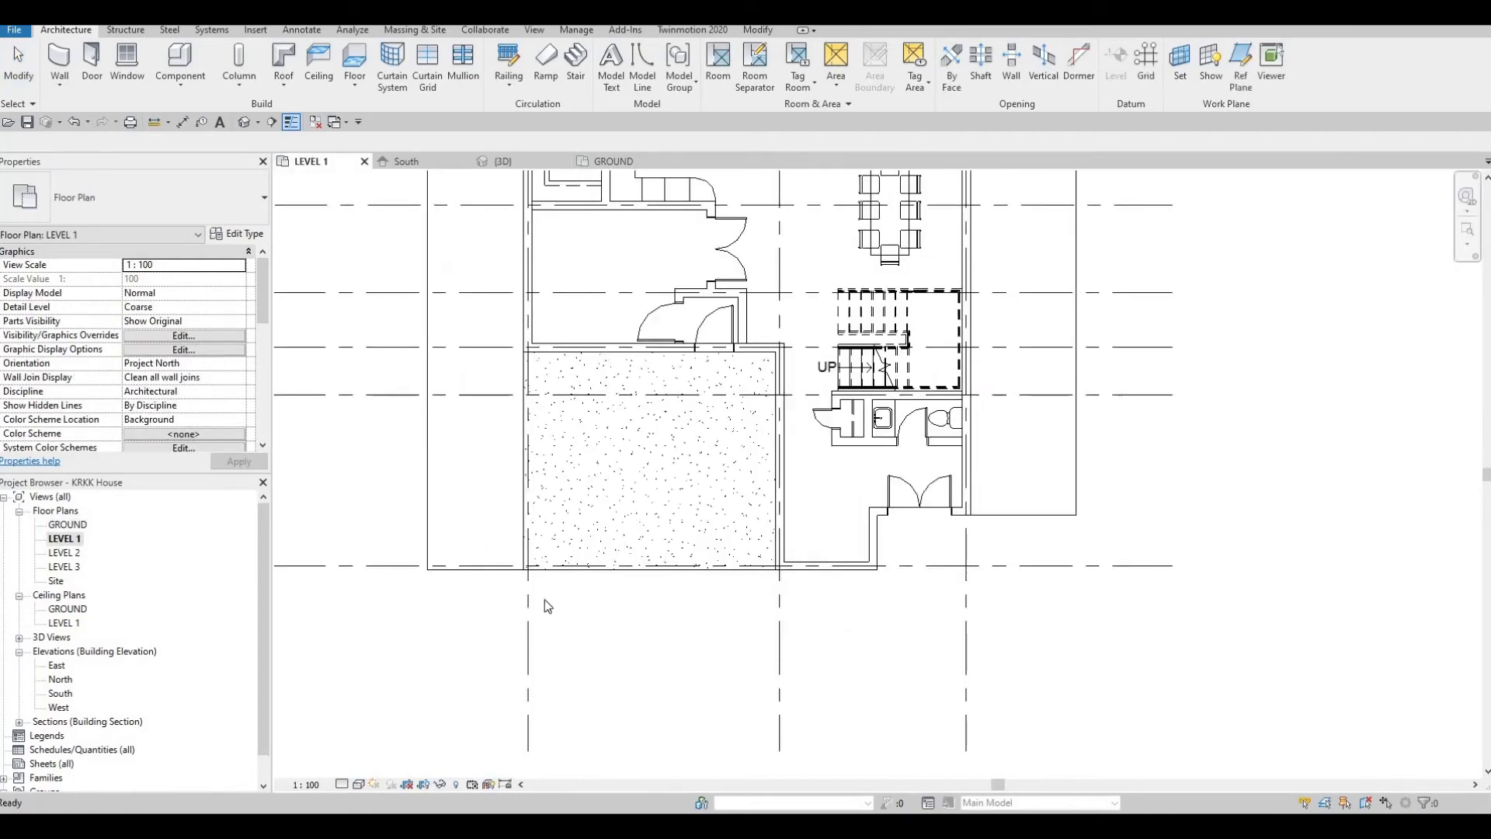
scroll(574, 649, "down", 4)
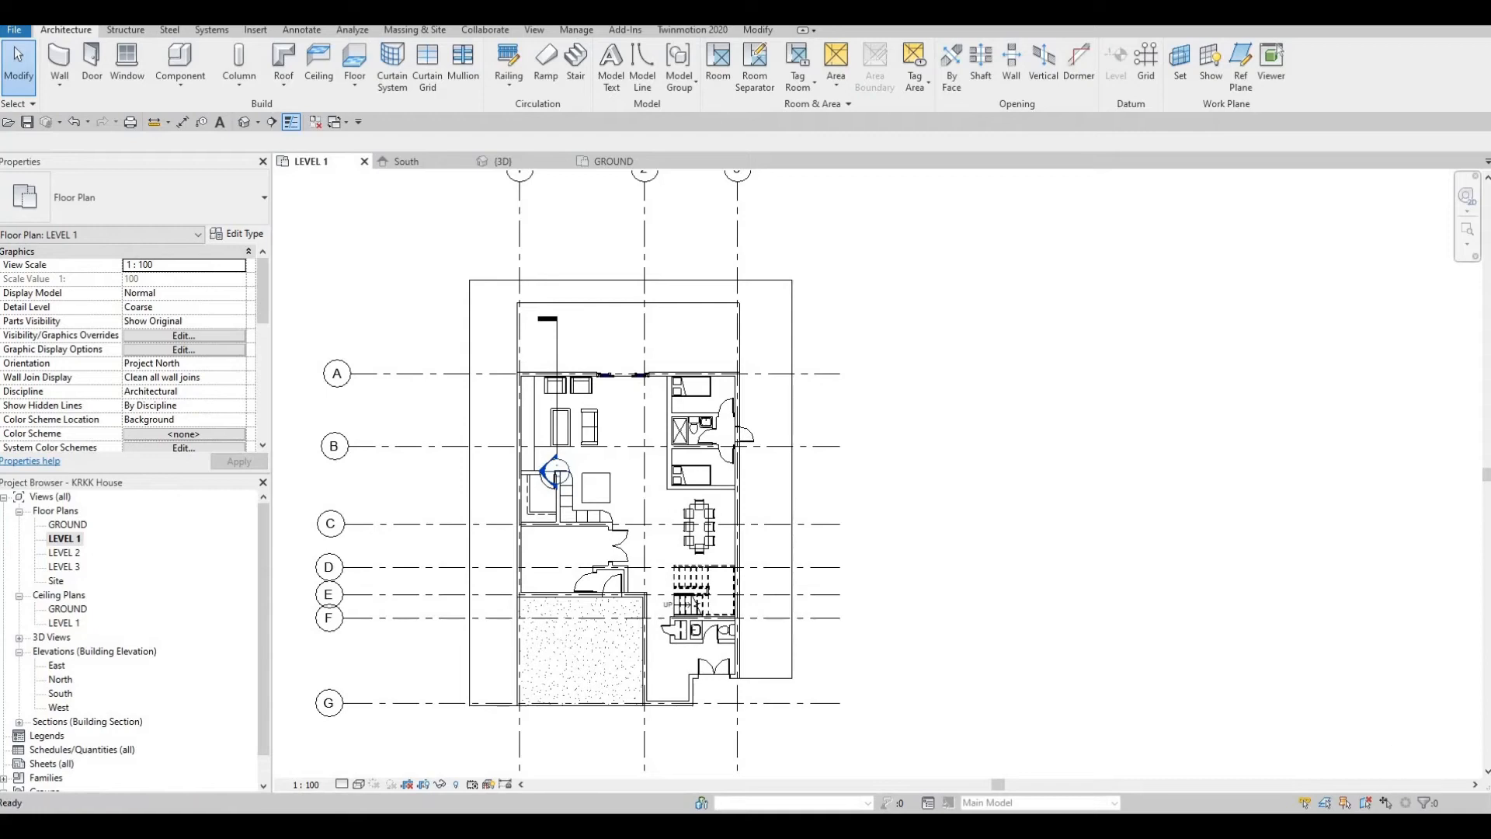
scroll(702, 524, "down", 2)
key("Escape")
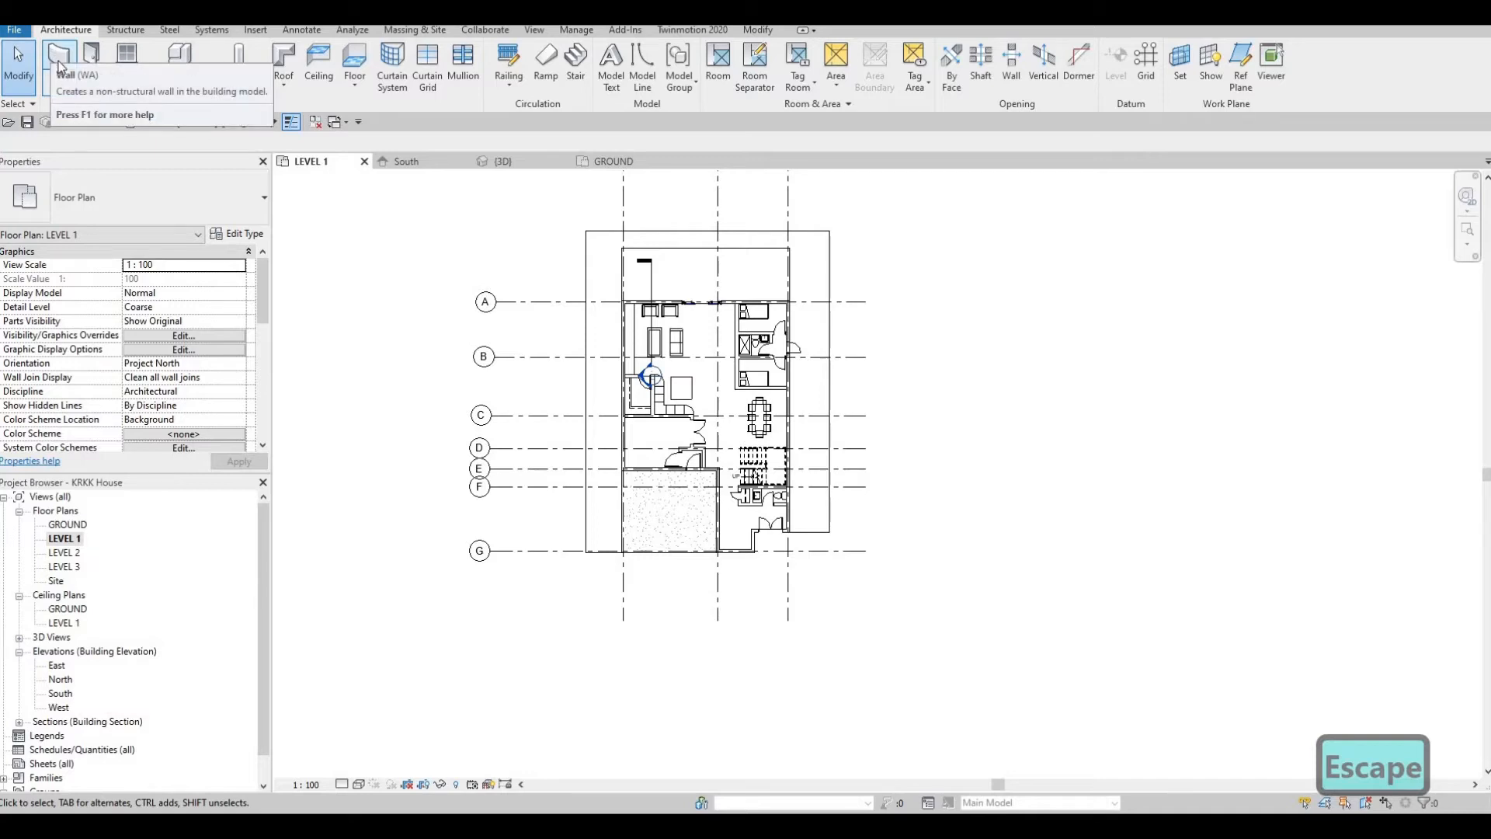
key("w")
key("a")
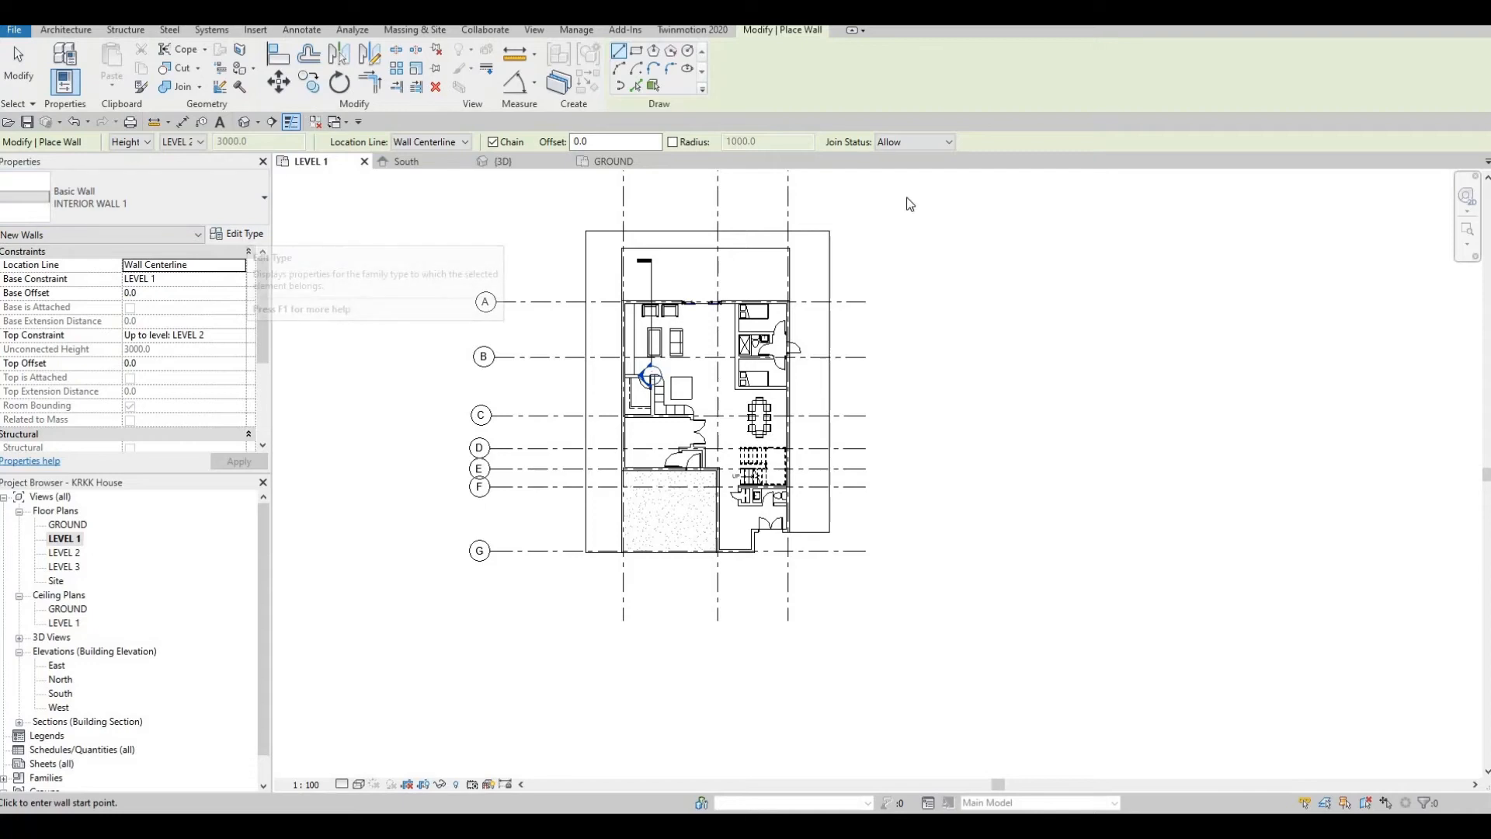
left_click(242, 235)
left_click(1305, 157)
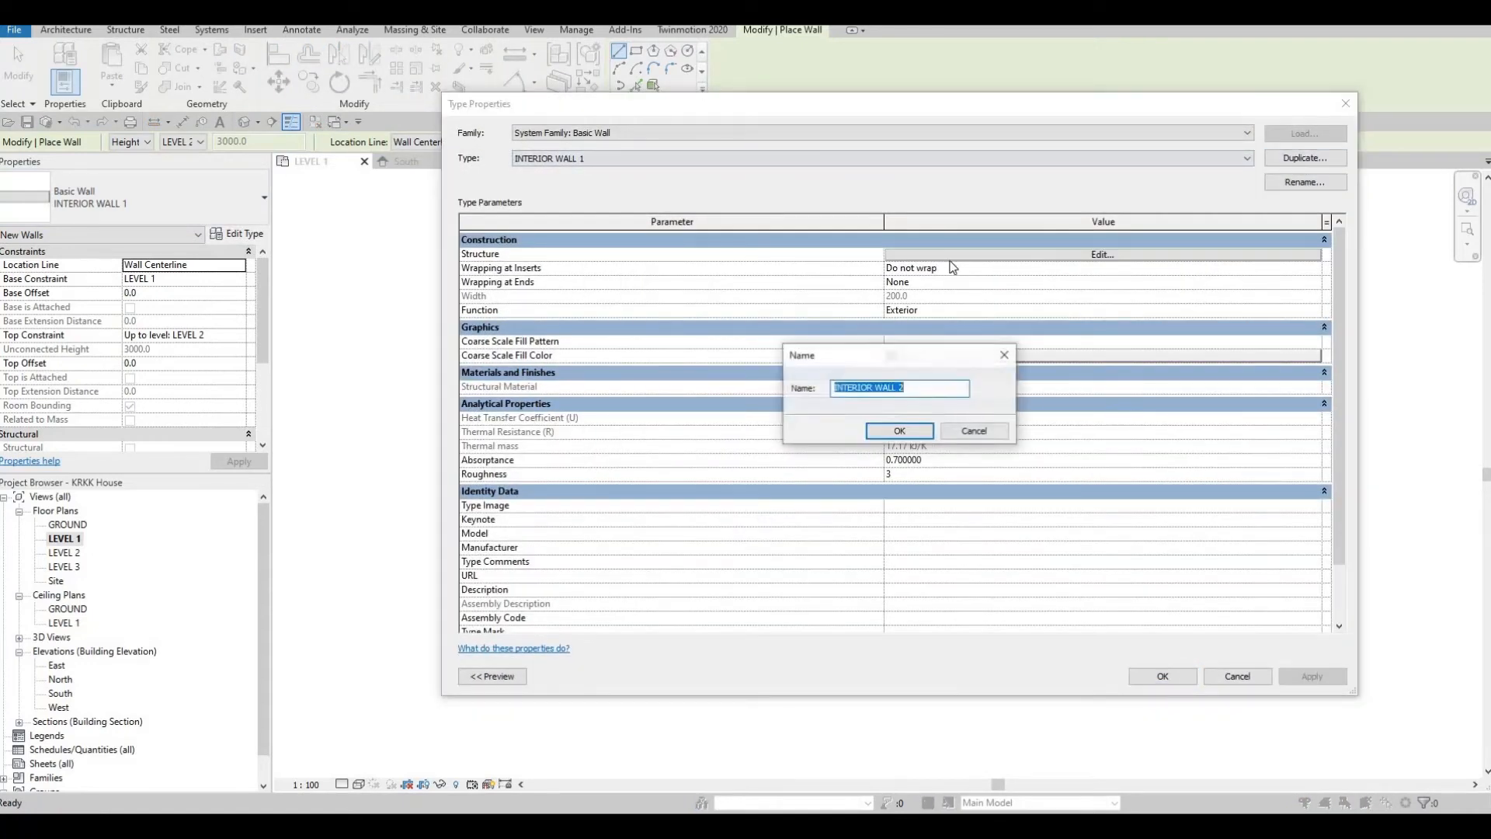
type("BO")
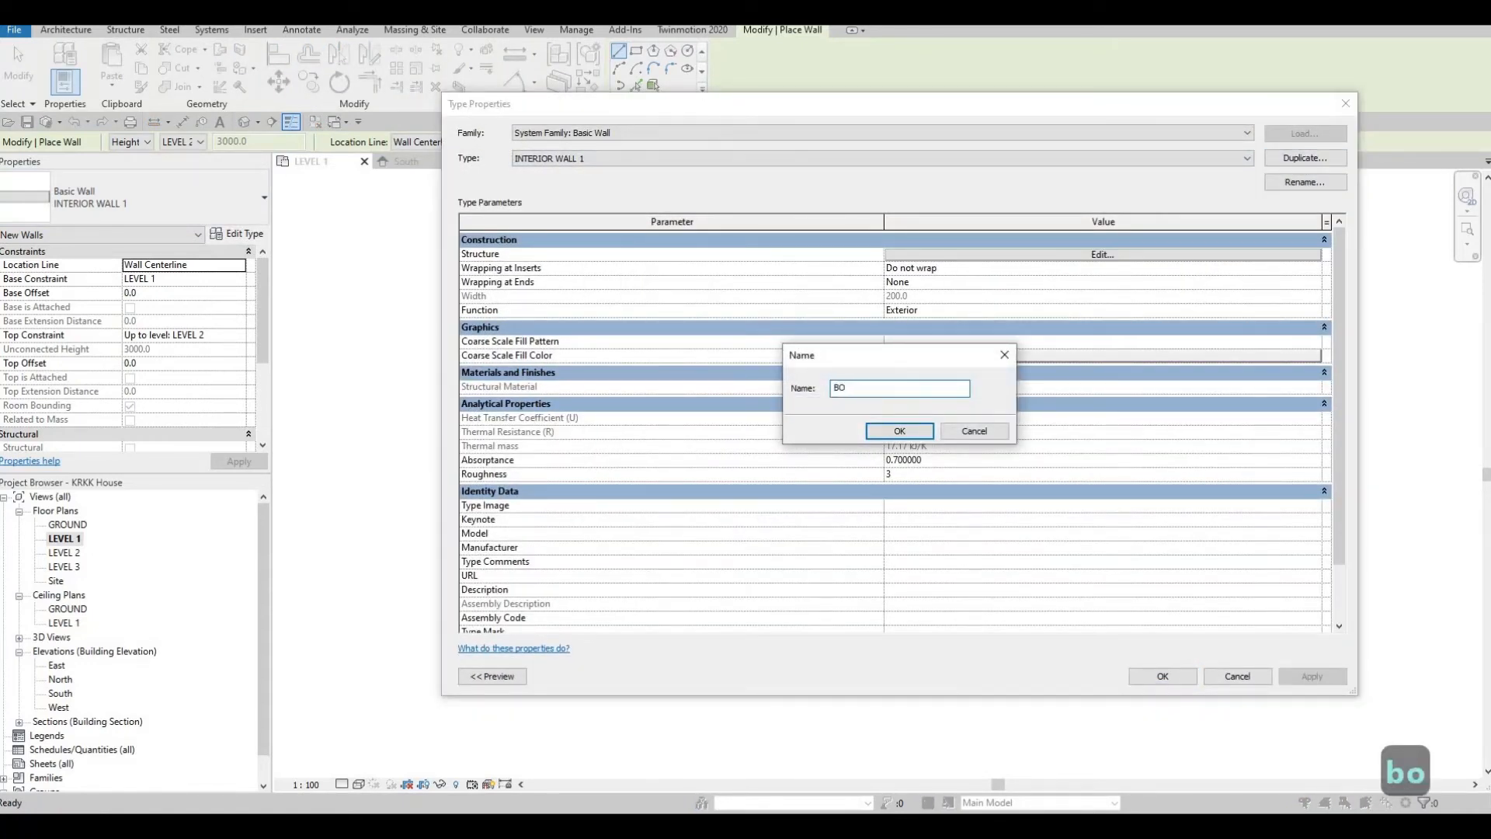
type("UNDARY ")
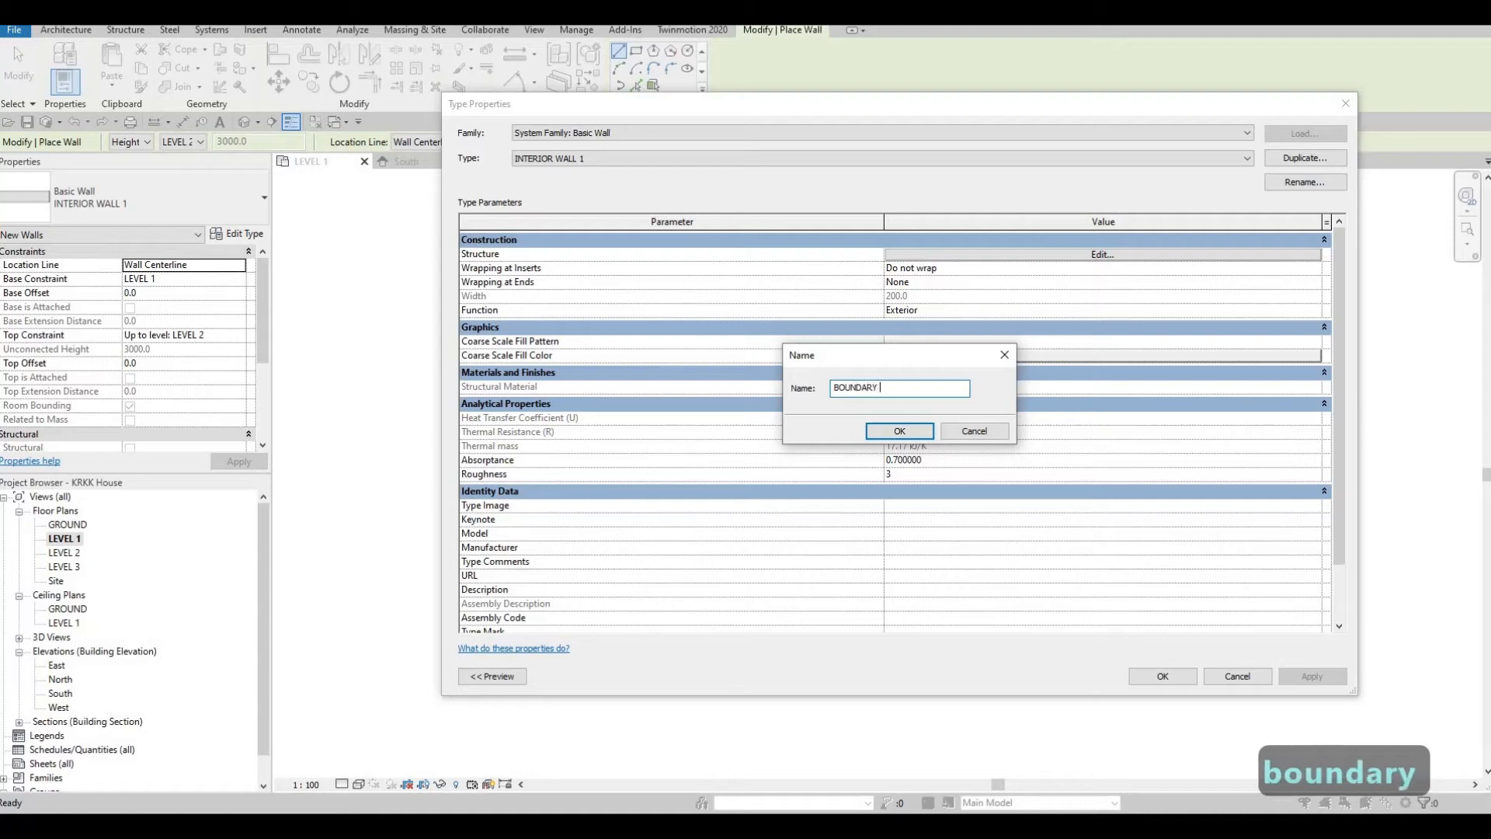
type("WALL")
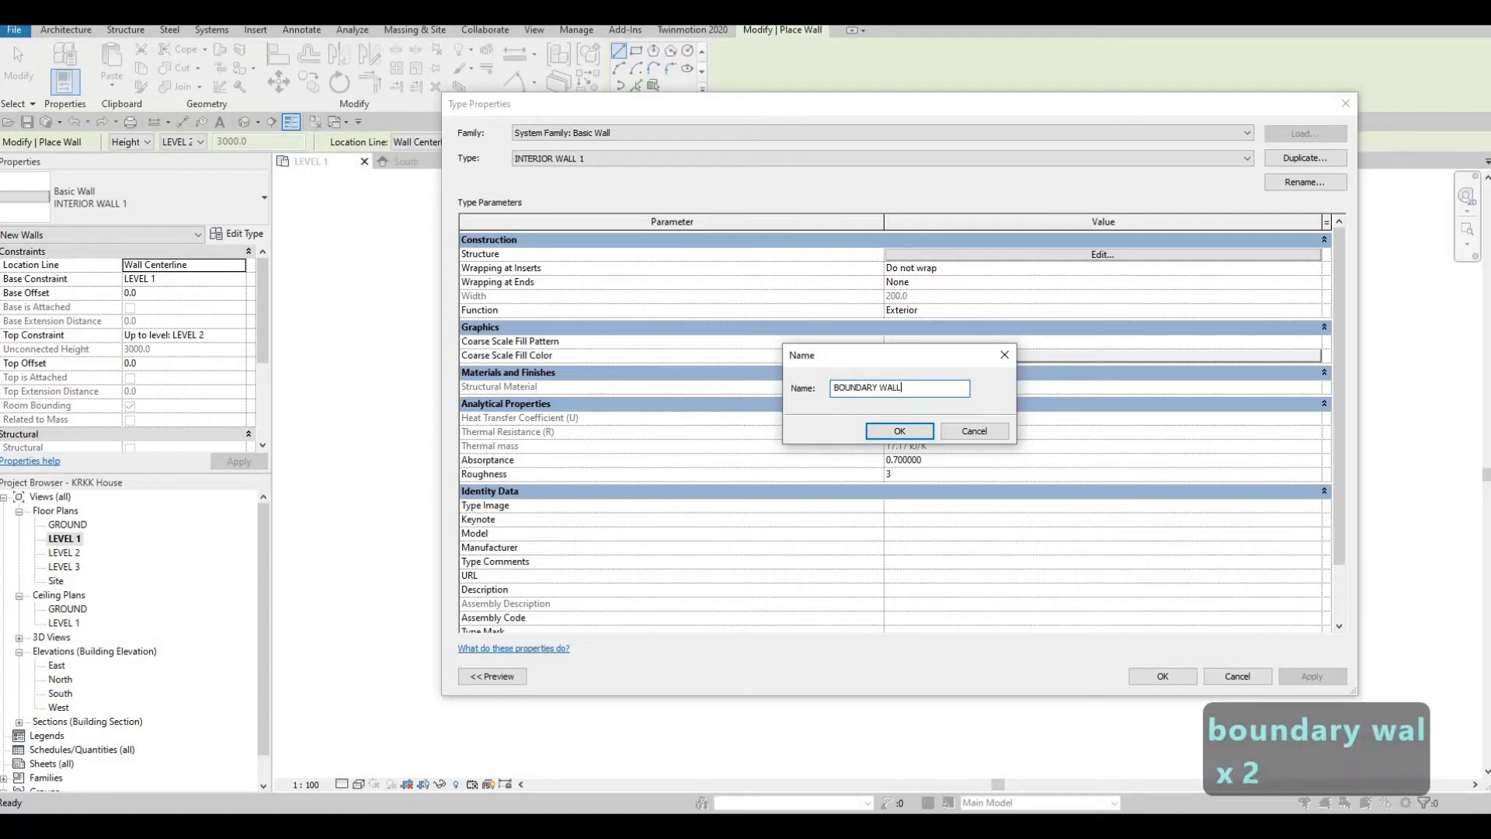
left_click(893, 437)
Step: Assign Concrete, Aerated from the AEC concrete materials to the BOUNDARY WALL type's structure layer and accept the type
left_click(964, 257)
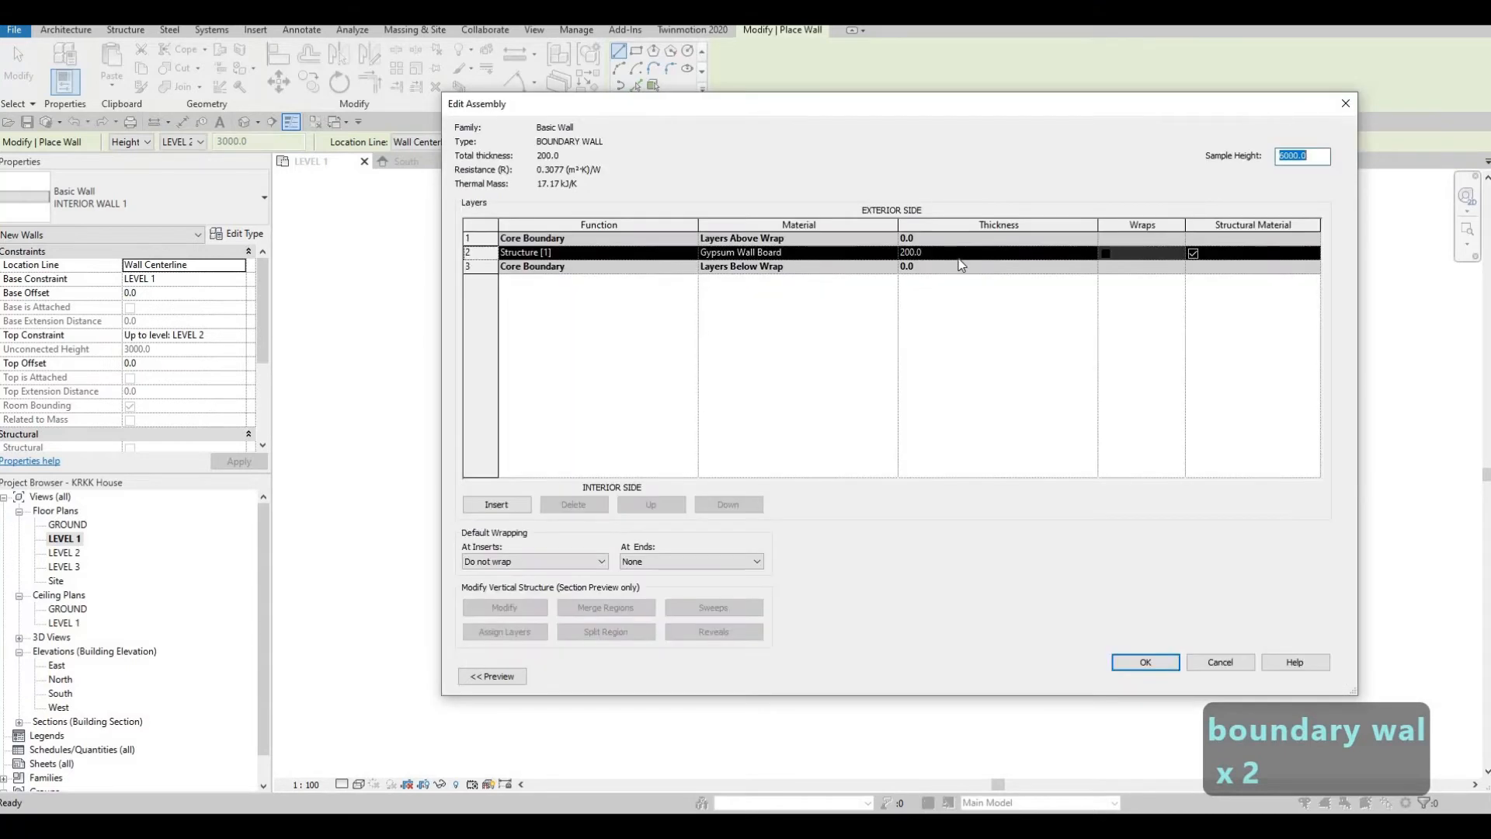
left_click(891, 257)
left_click(889, 252)
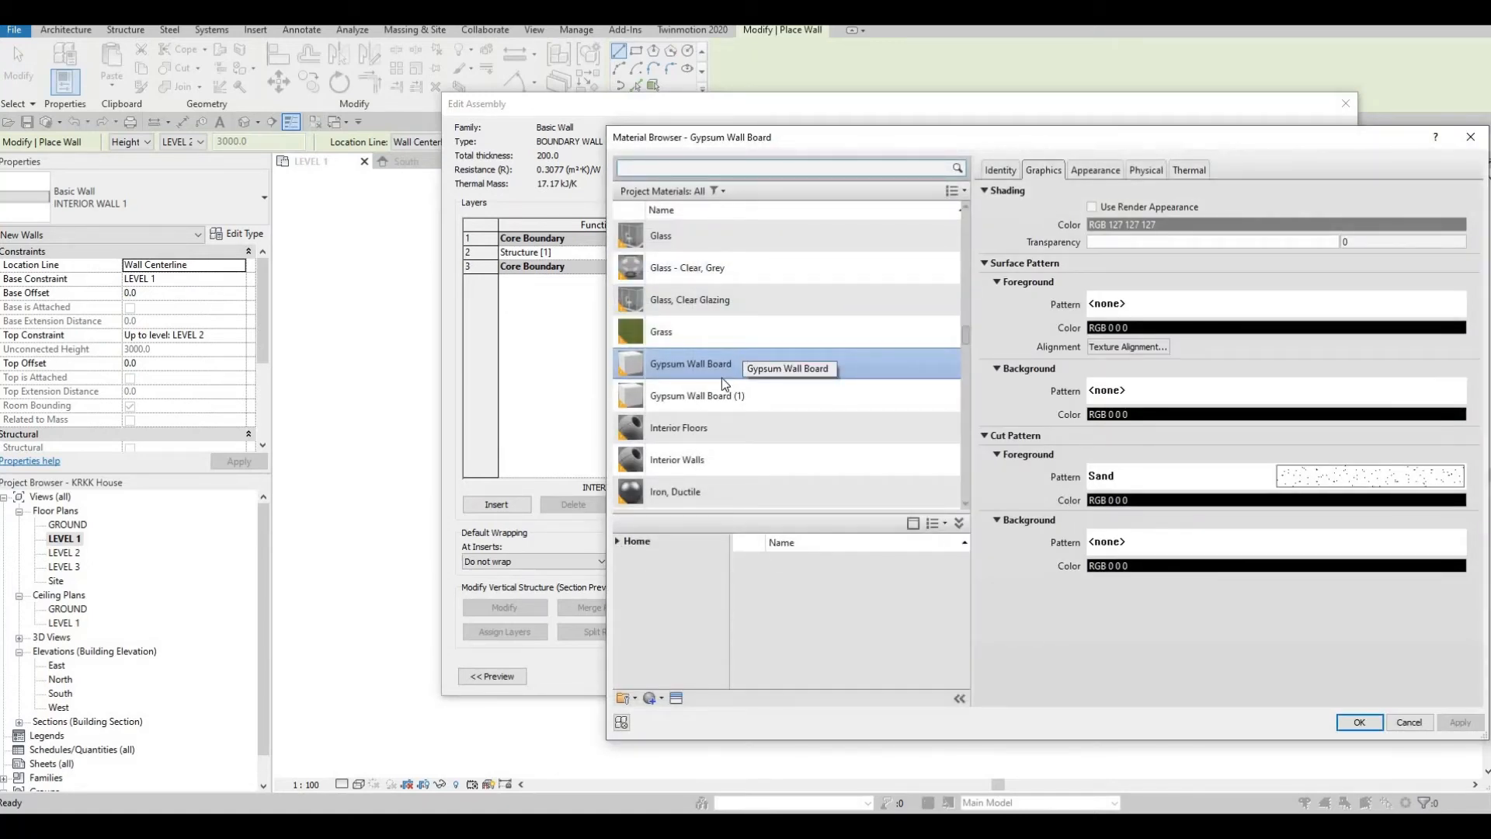
scroll(721, 377, "up", 5)
scroll(710, 401, "down", 10)
scroll(709, 412, "down", 8)
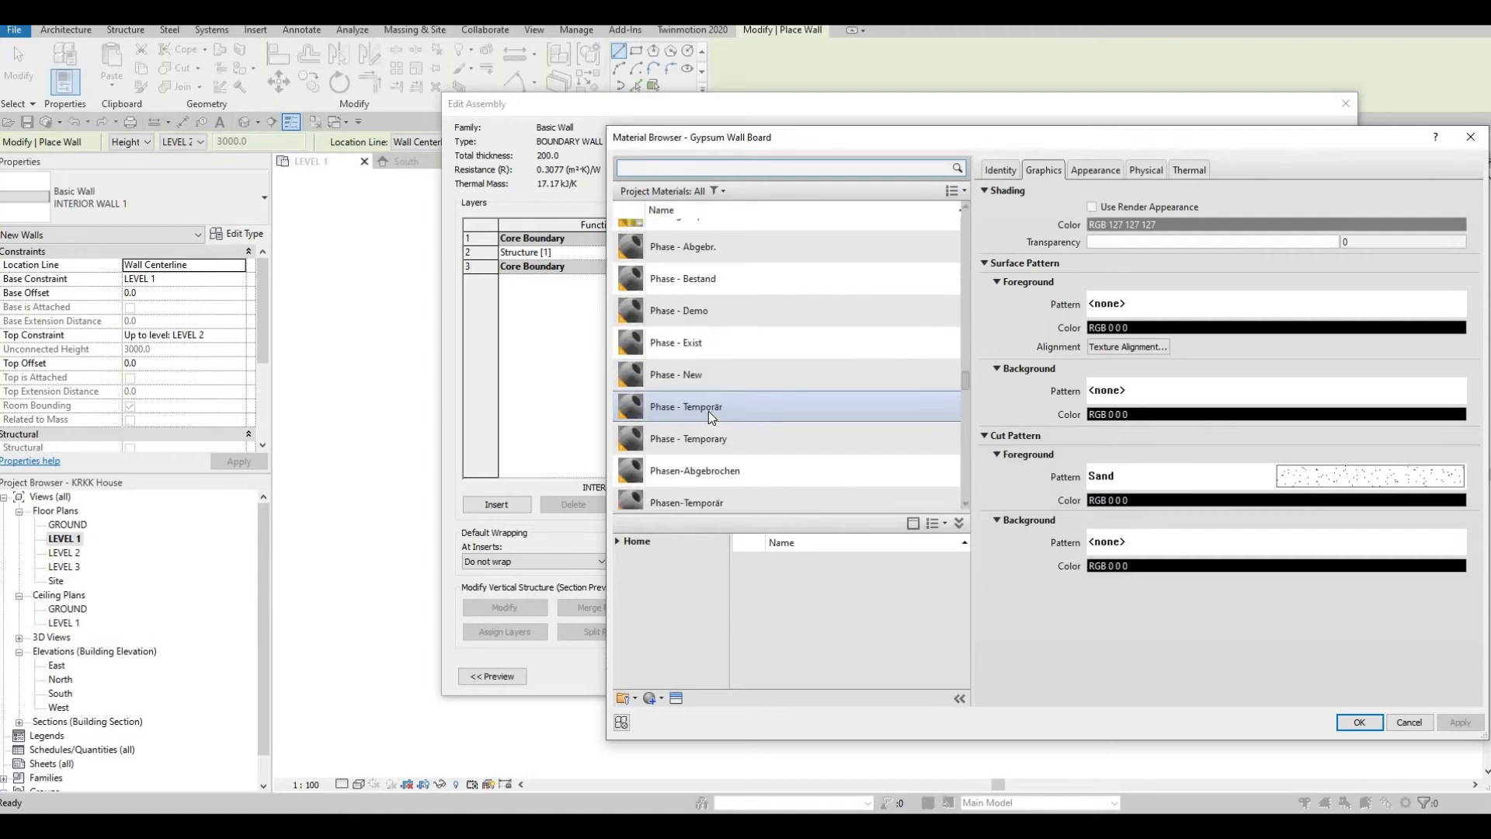
left_click(618, 540)
left_click(620, 574)
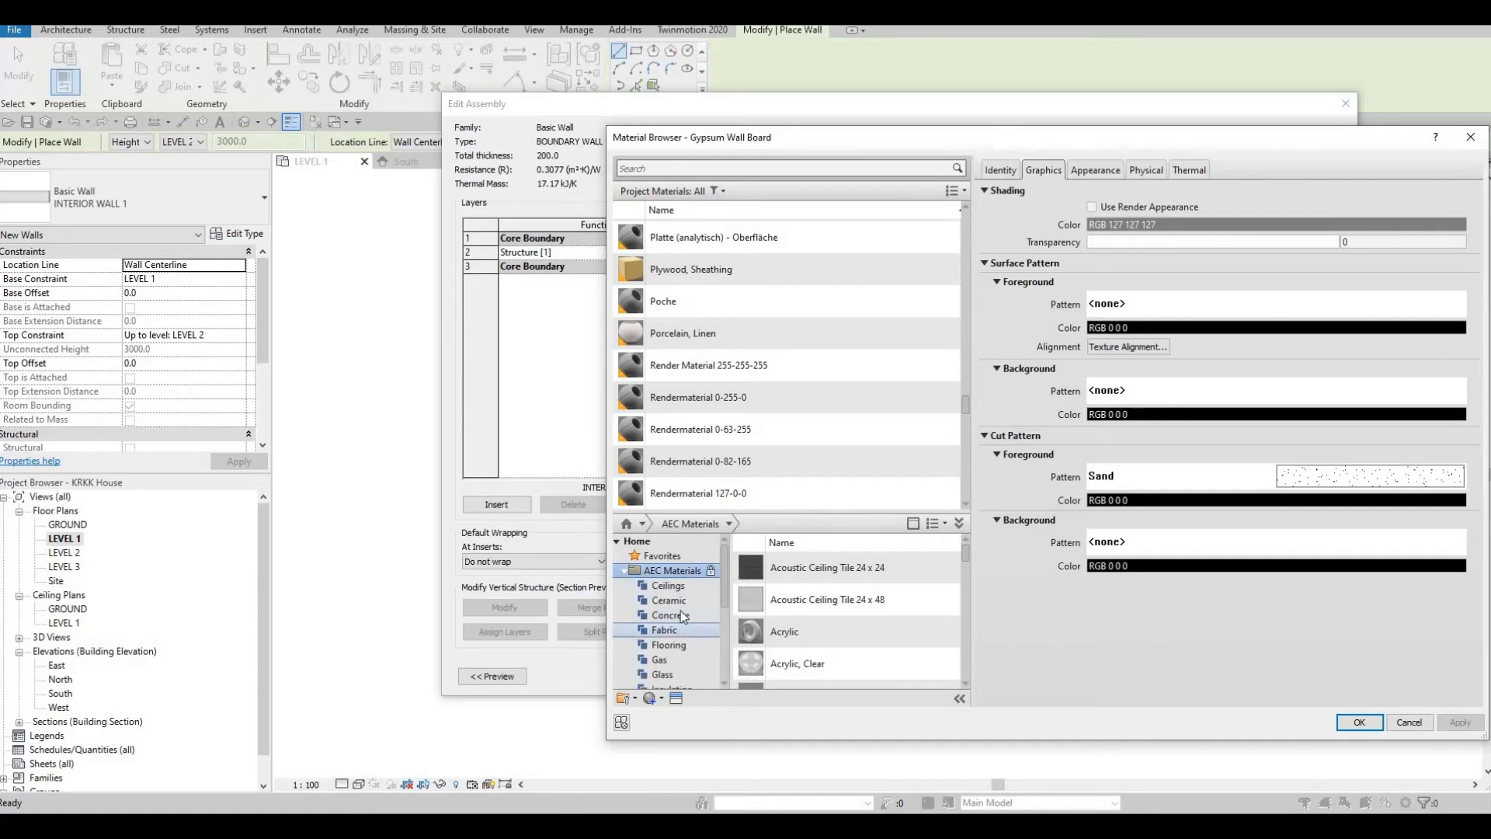
left_click(669, 615)
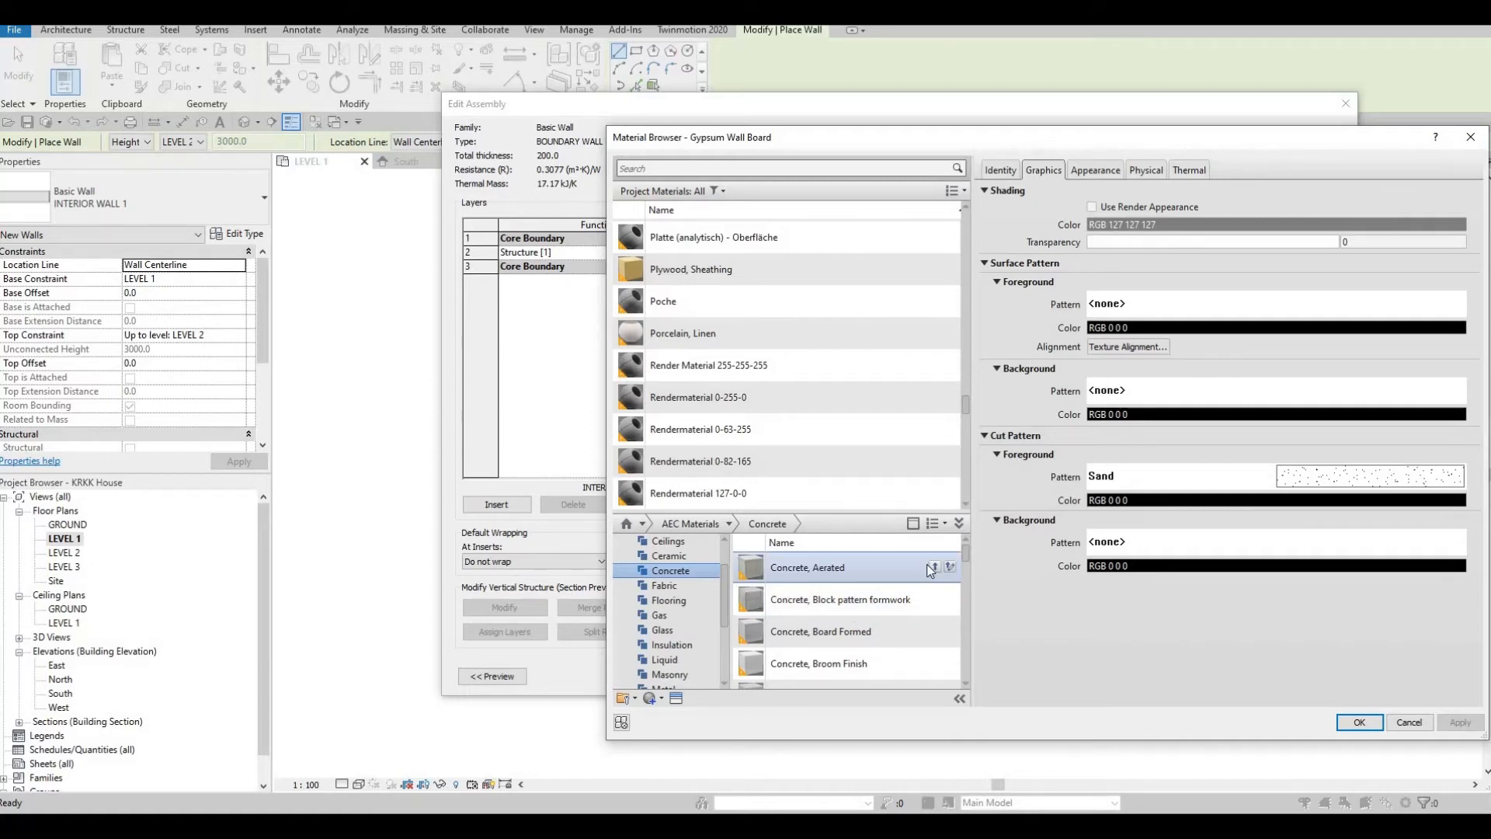
left_click(931, 570)
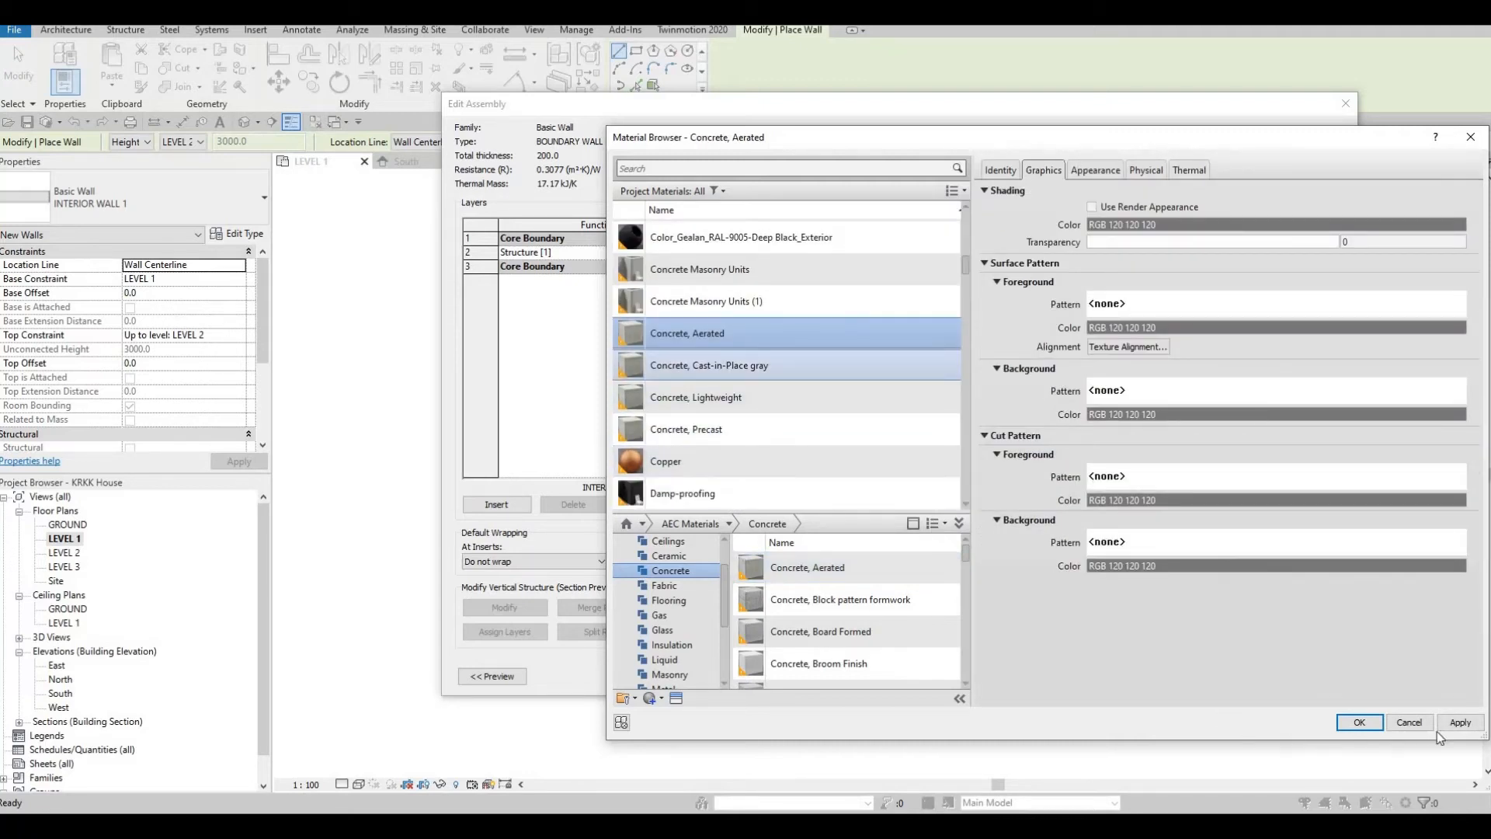
left_click(1374, 728)
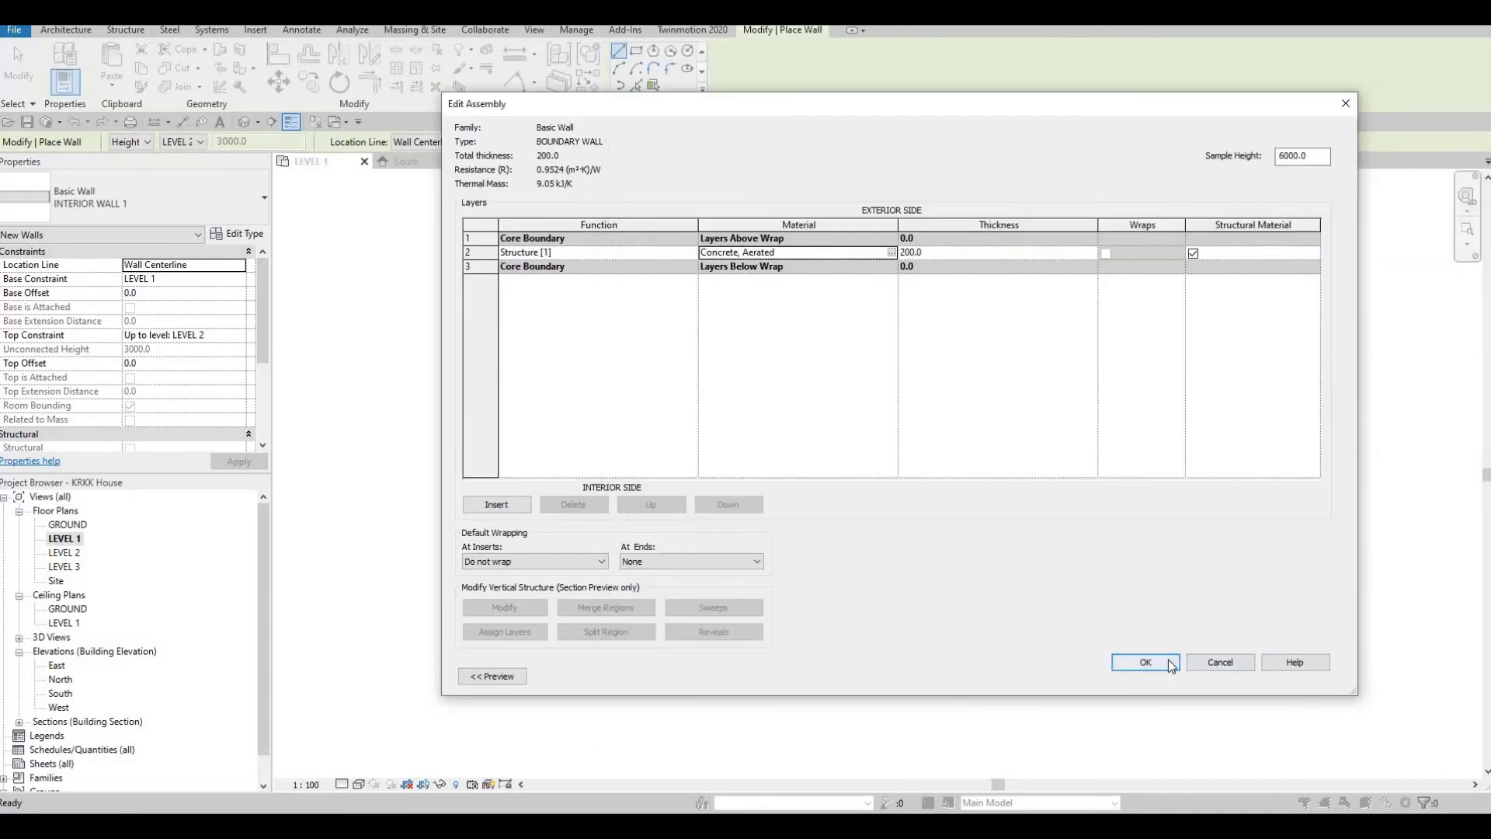
left_click(1171, 665)
left_click(1159, 674)
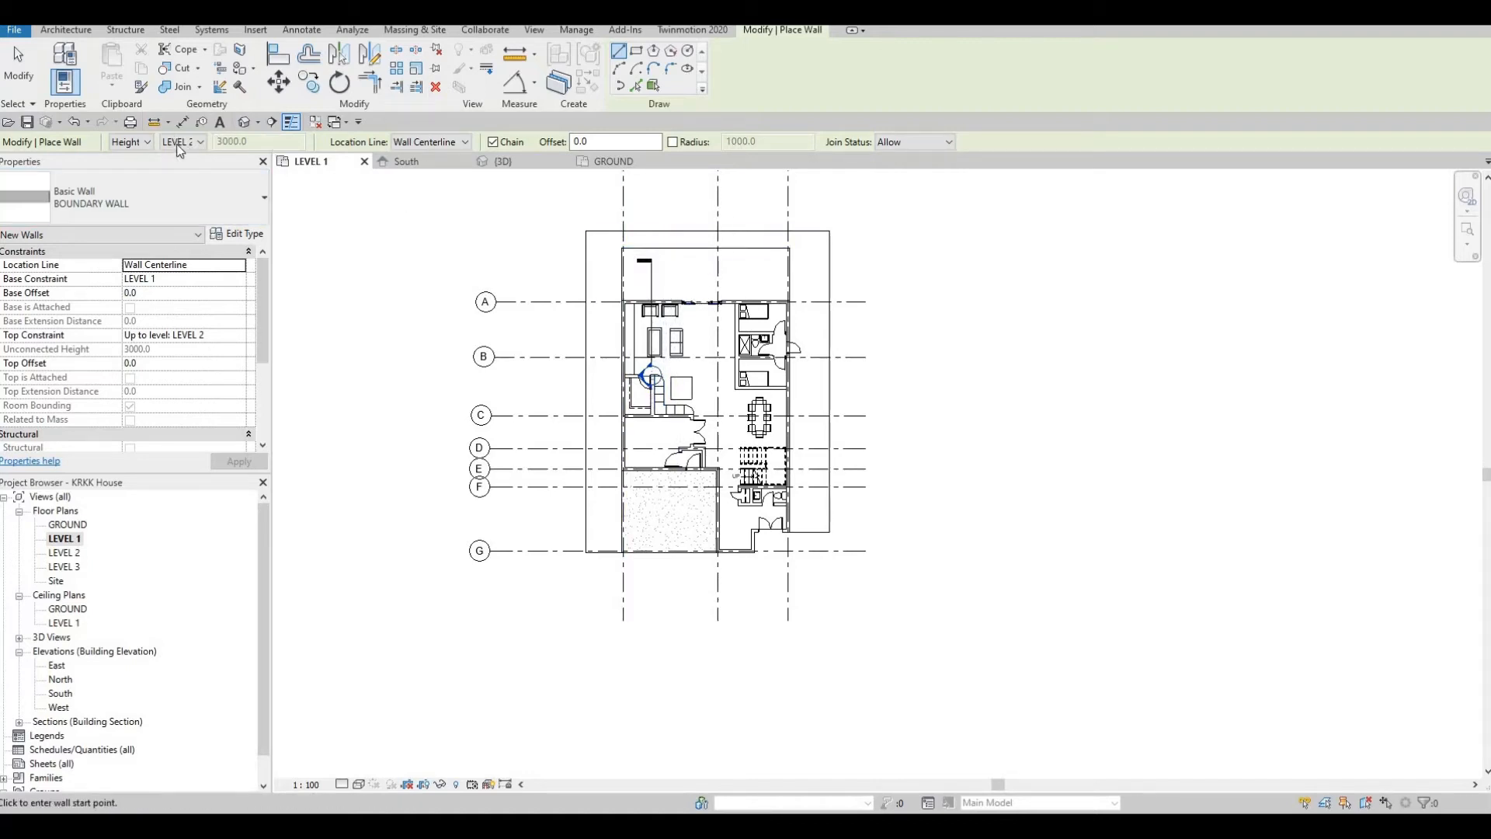
Step: Draw boundary walls from grid G along the outside of grid 1 for 22500 mm, across beyond grid A, and back to grid G outside grid 3
scroll(582, 208, "up", 1)
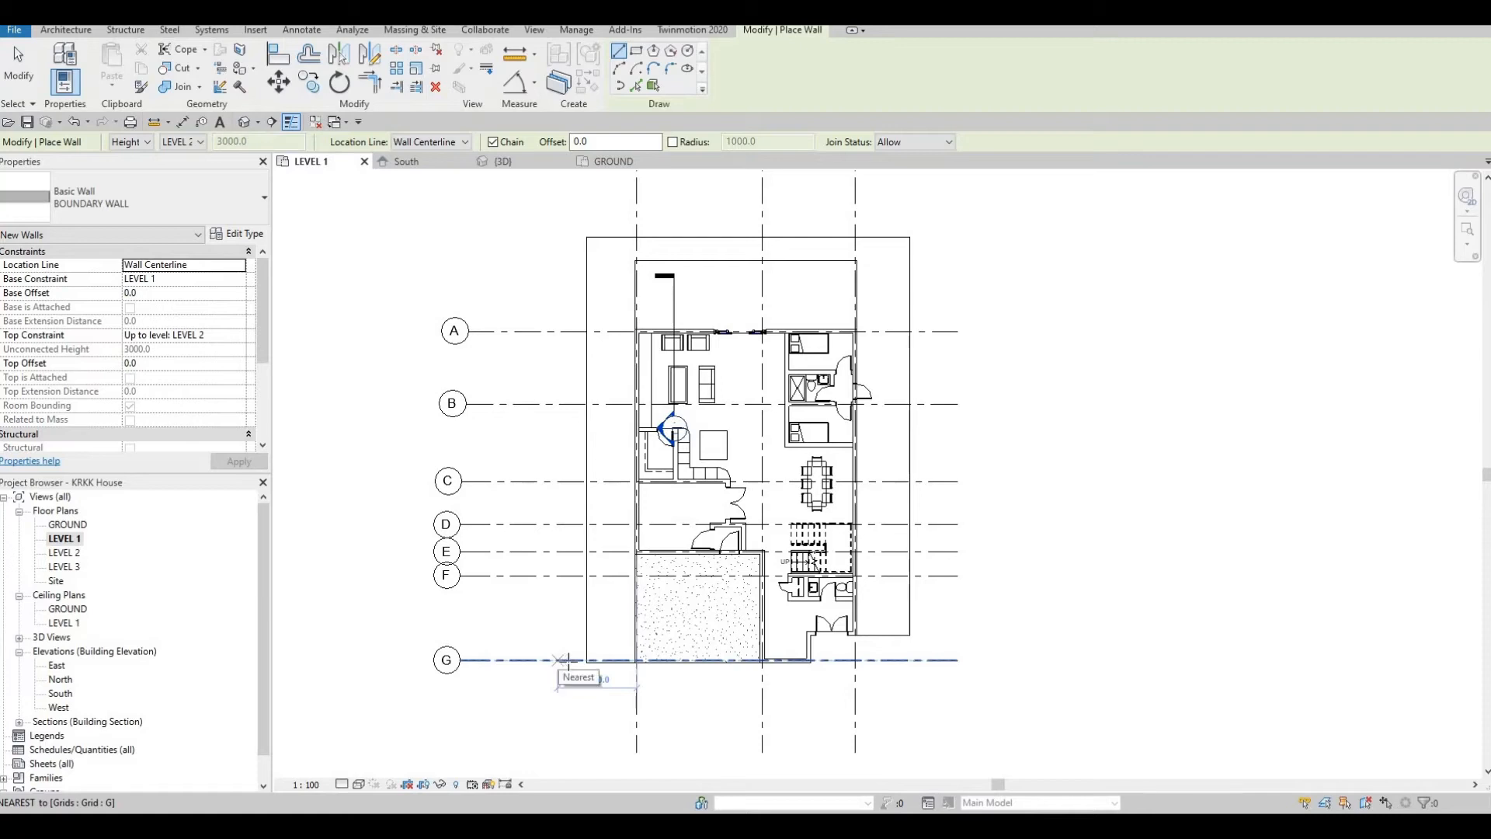
left_click(570, 660)
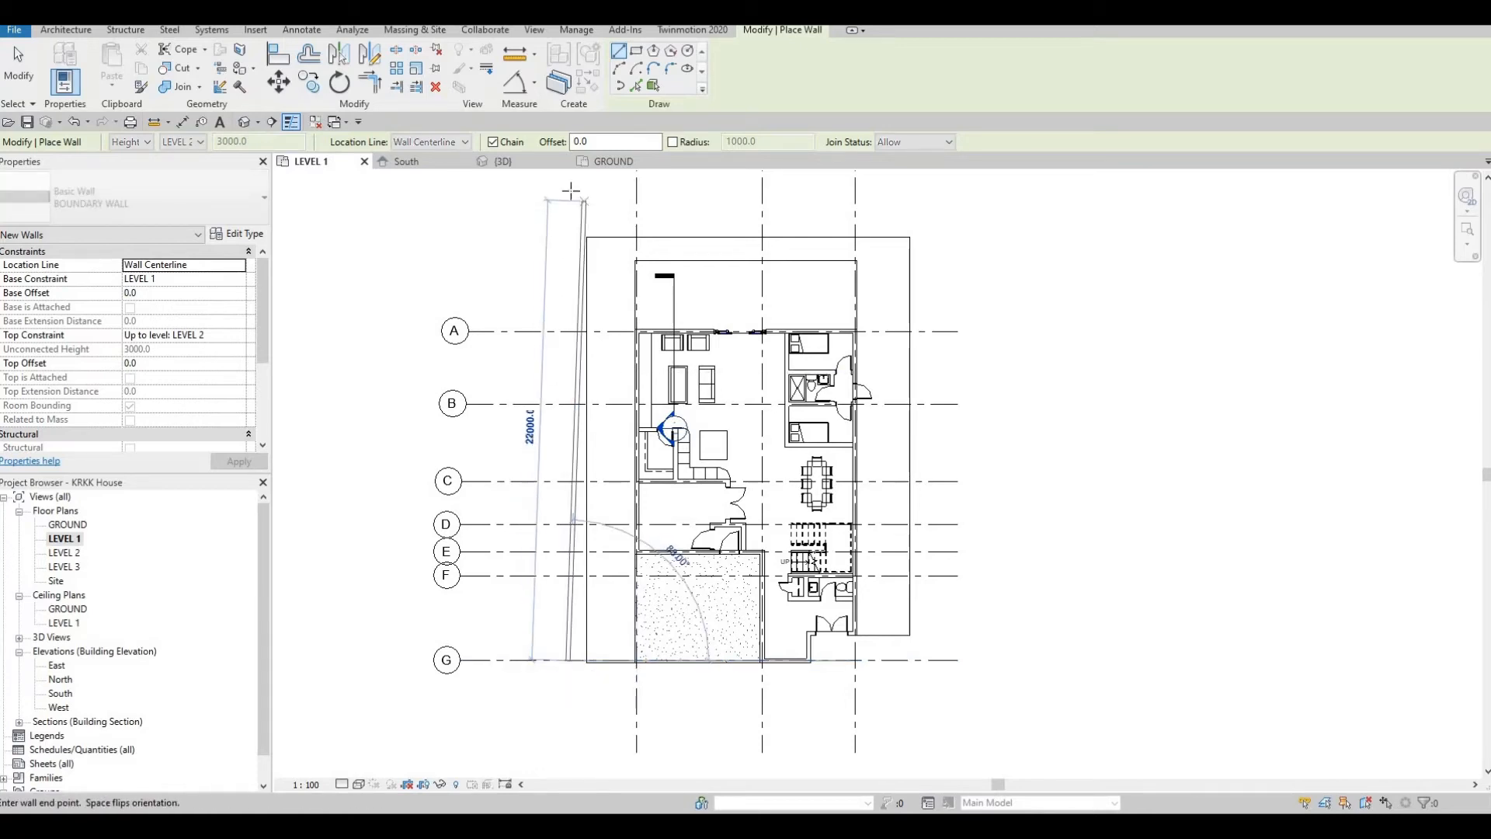
left_click(567, 191)
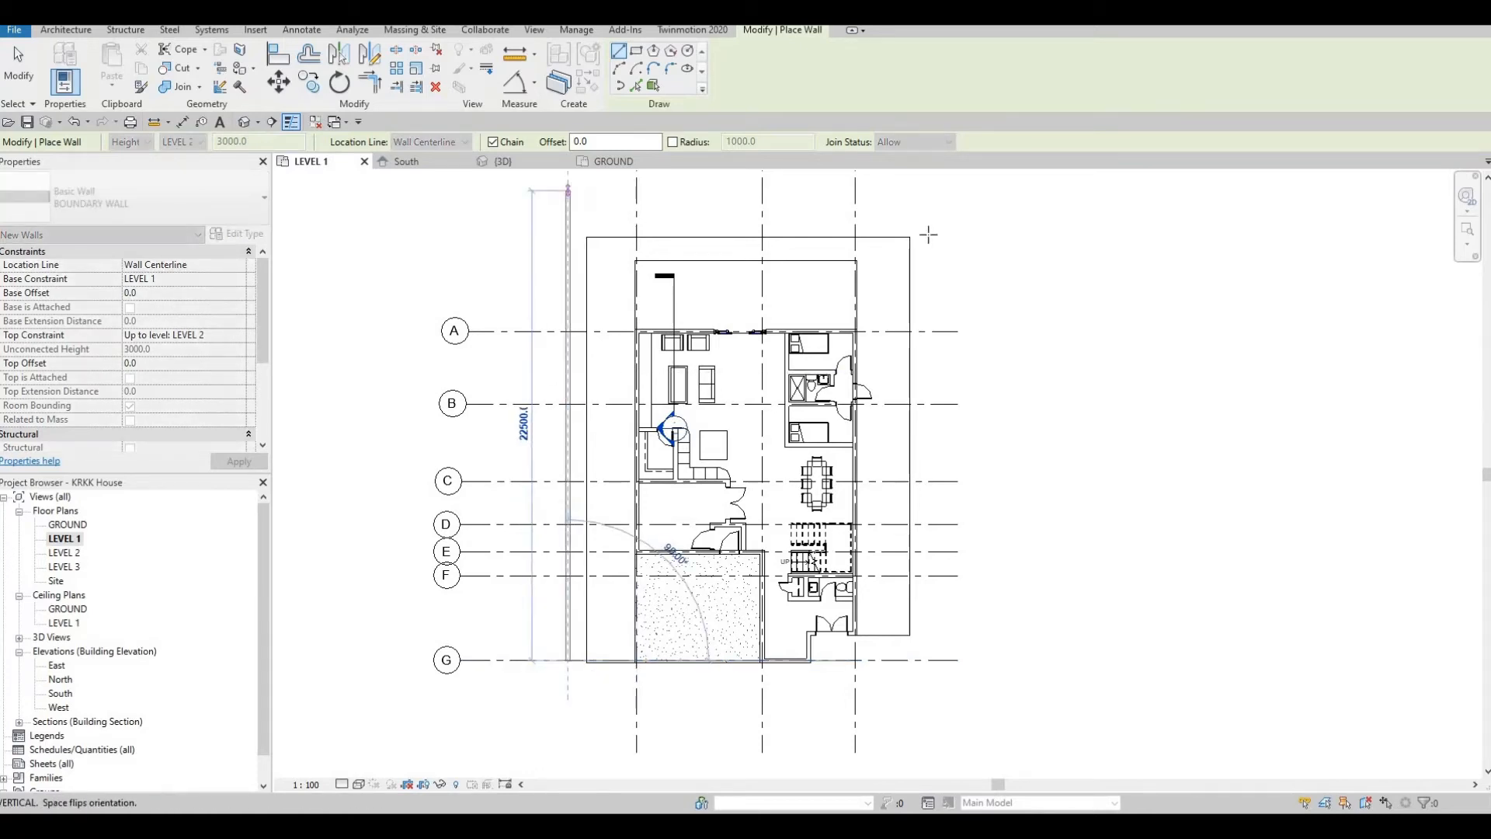
left_click(959, 191)
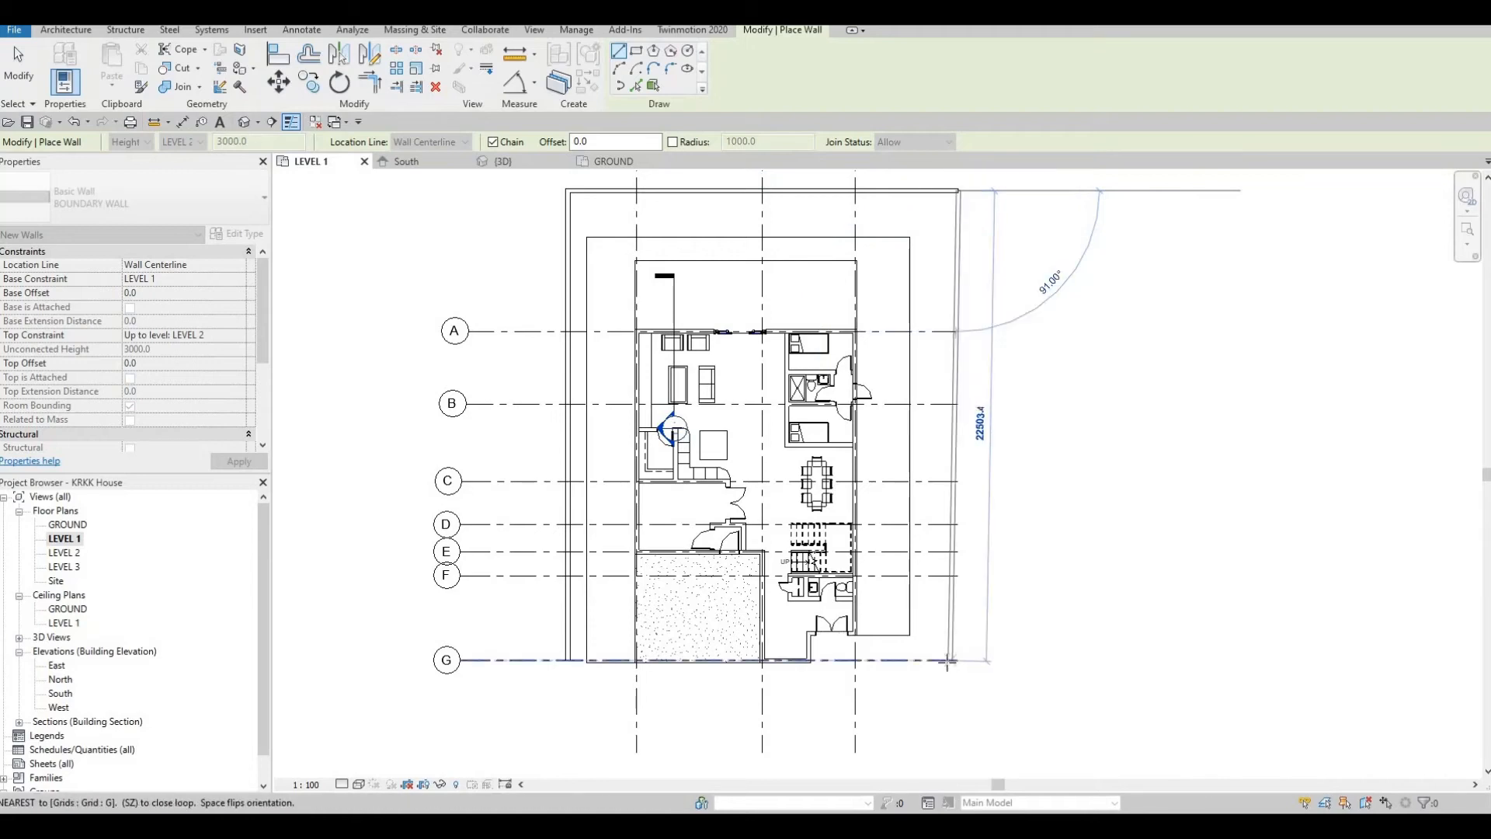
left_click(947, 661)
key("Escape")
key("Escape")
key("Escape")
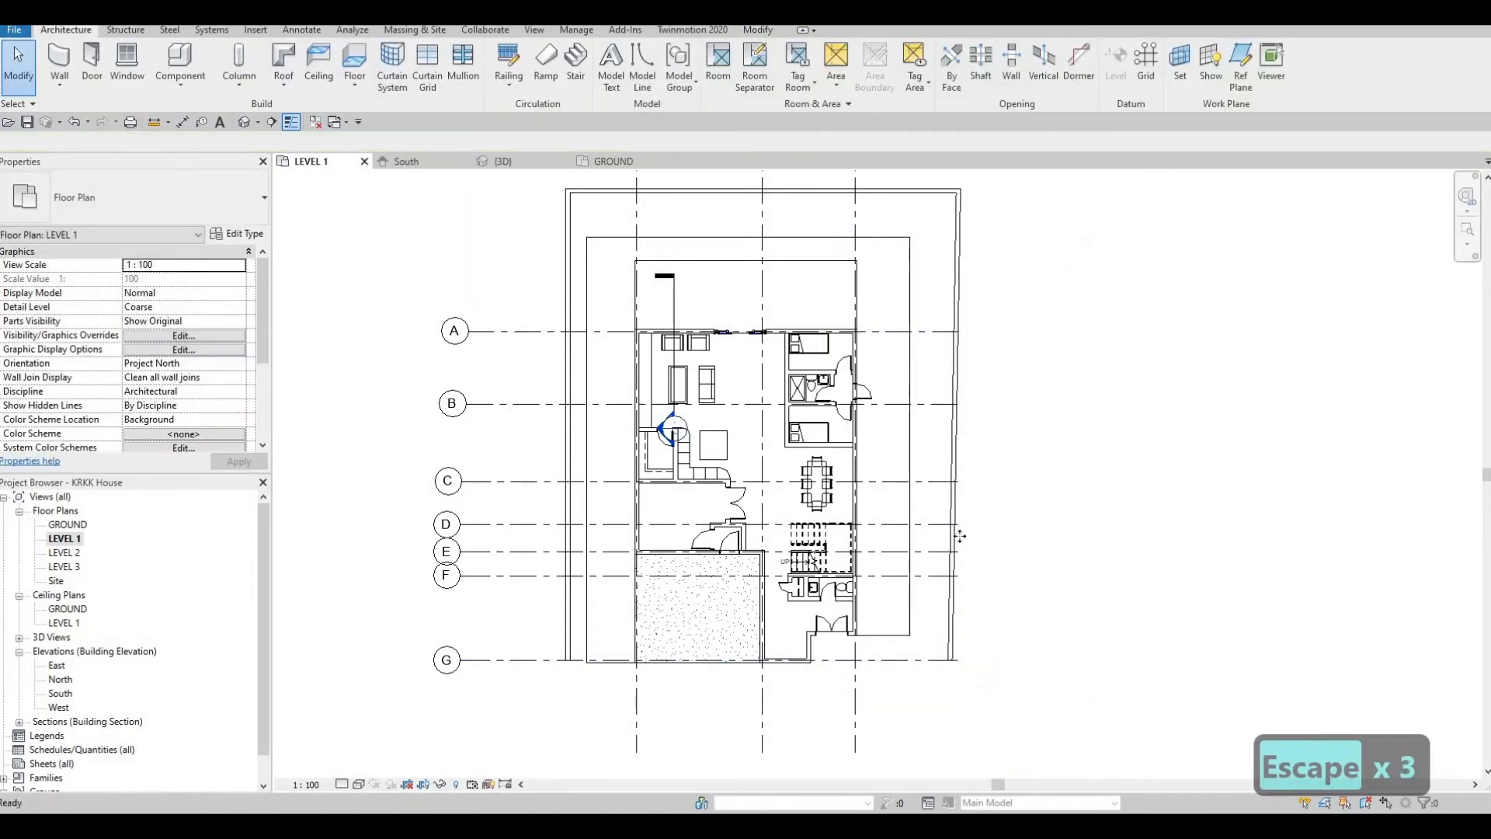
Step: Delete the slanted boundary wall outside grid 3 and redraw it perpendicular to grid G, 22500 mm long
left_click(958, 557)
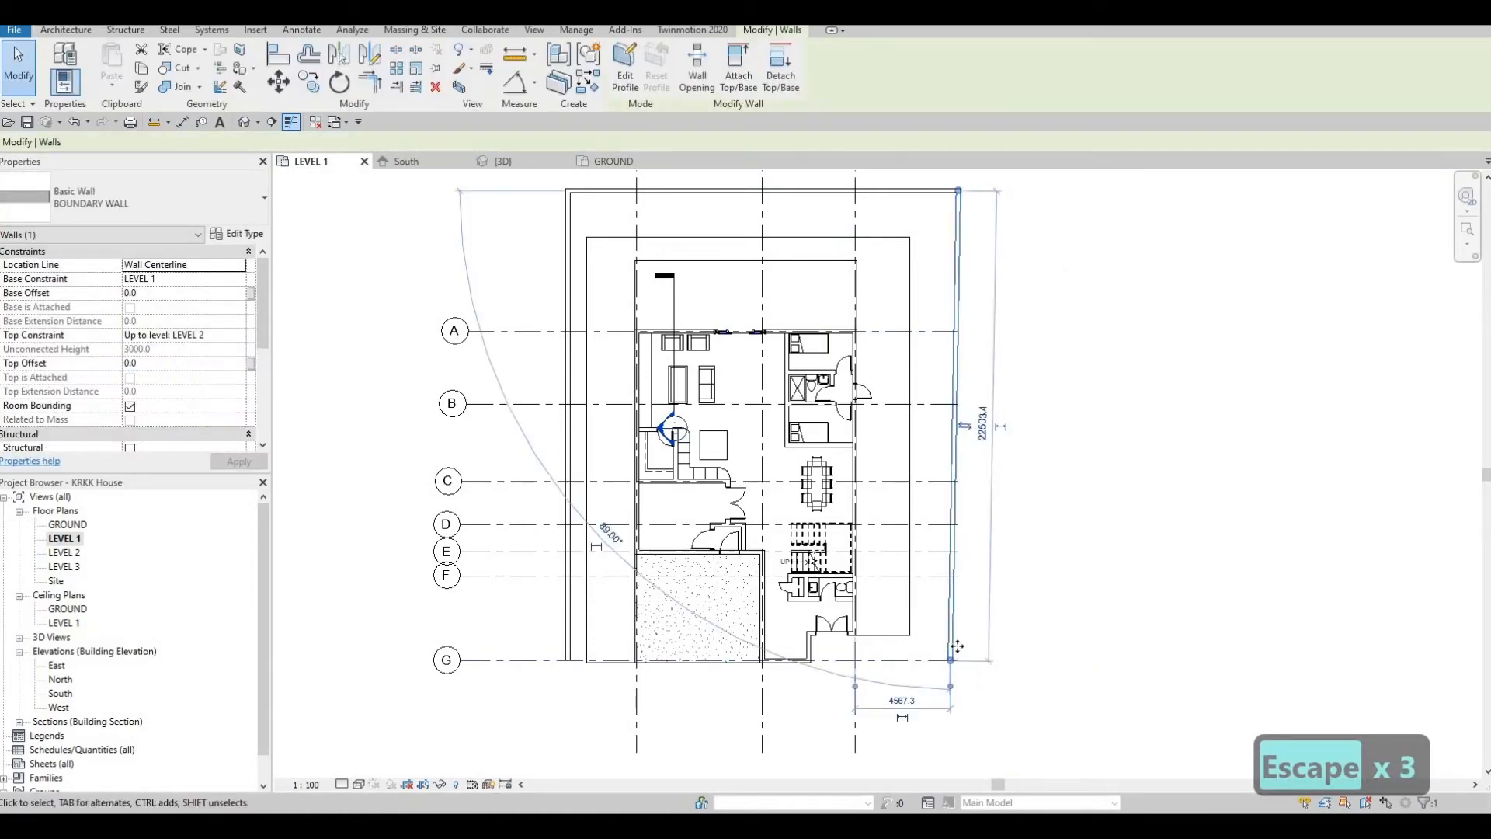
key("Delete")
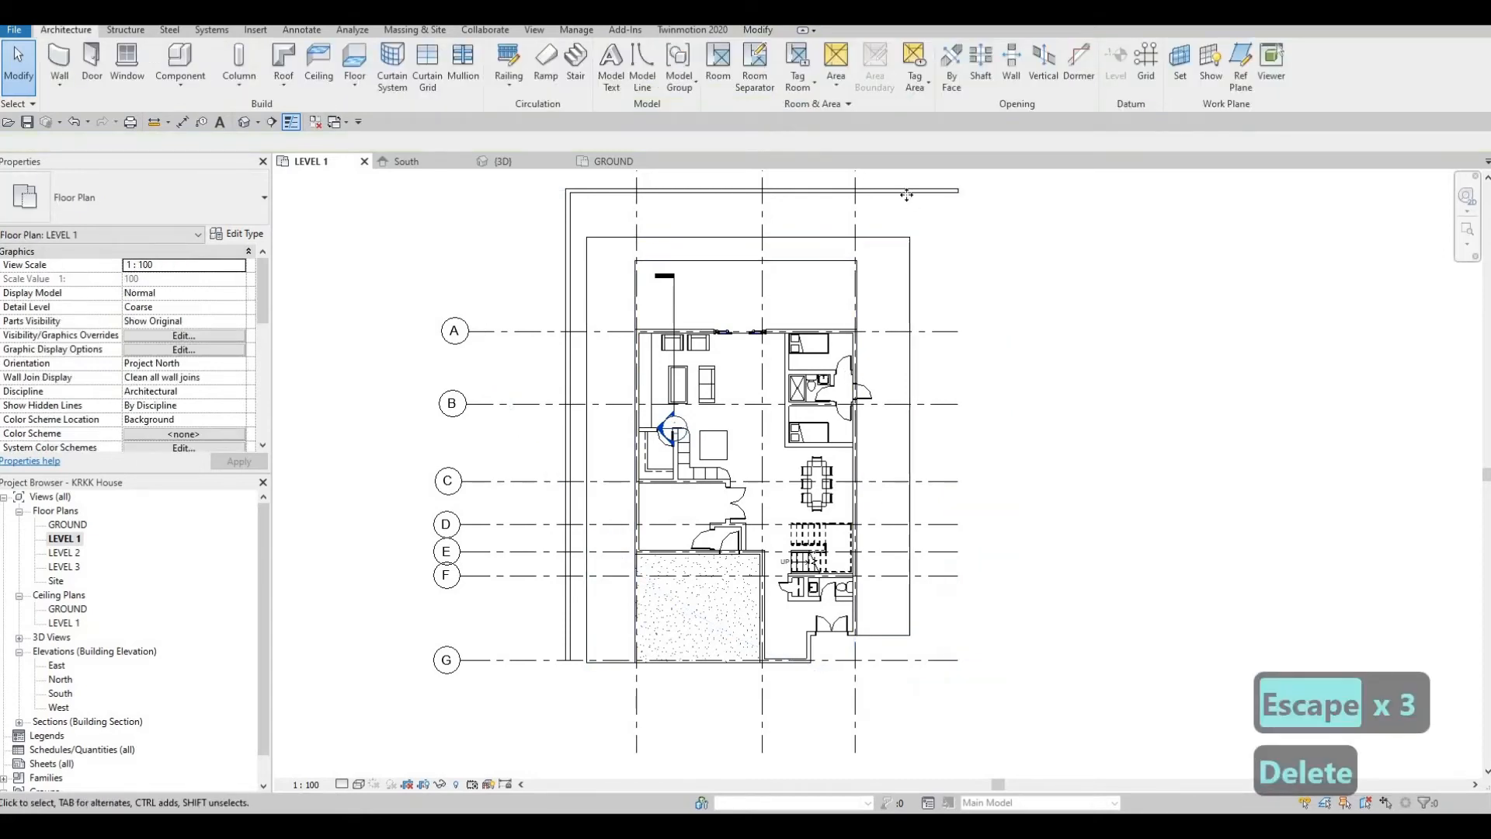
left_click(906, 195)
key("c")
key("s")
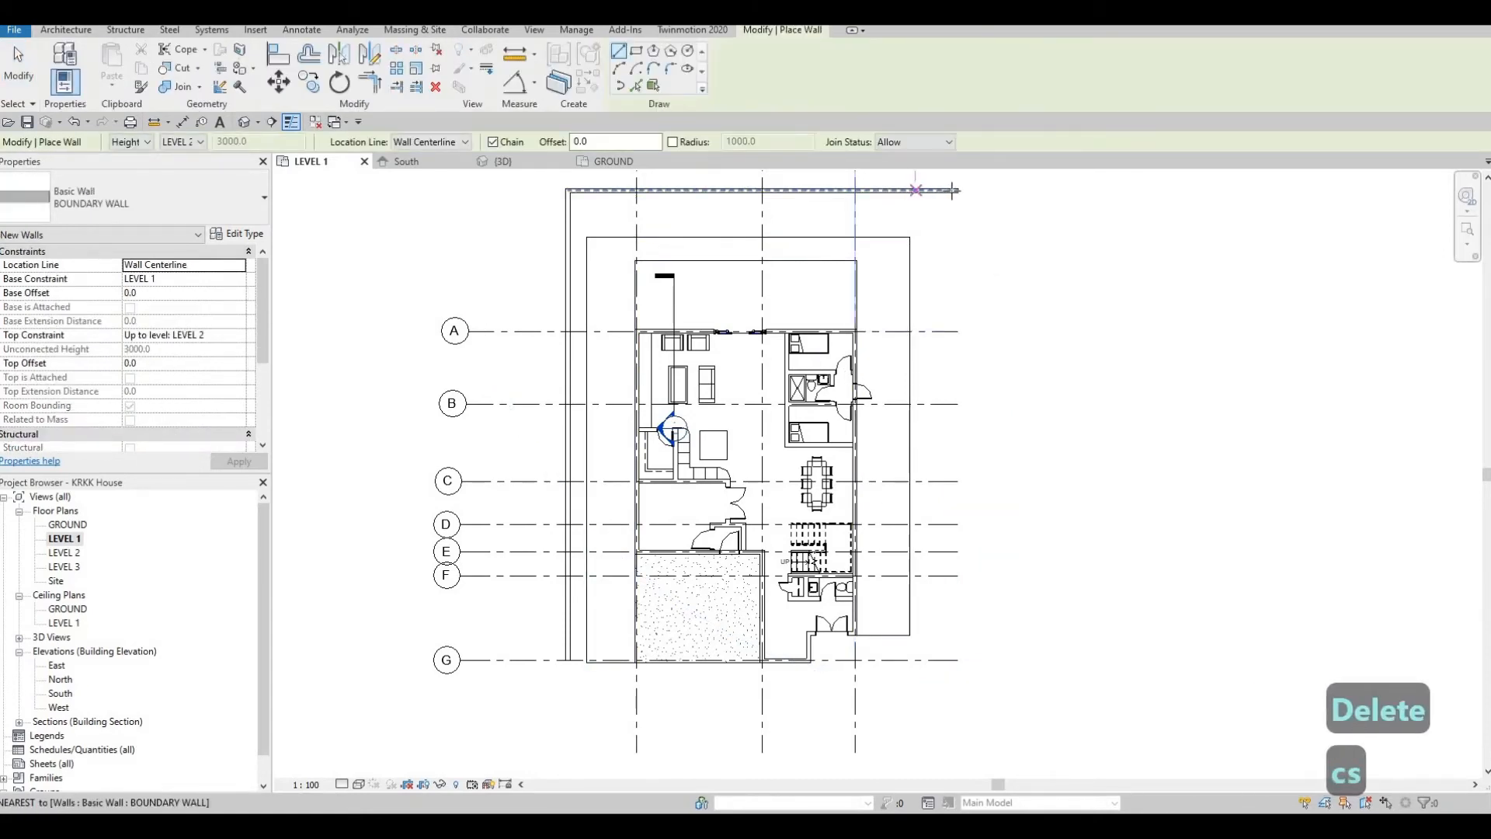
left_click(957, 190)
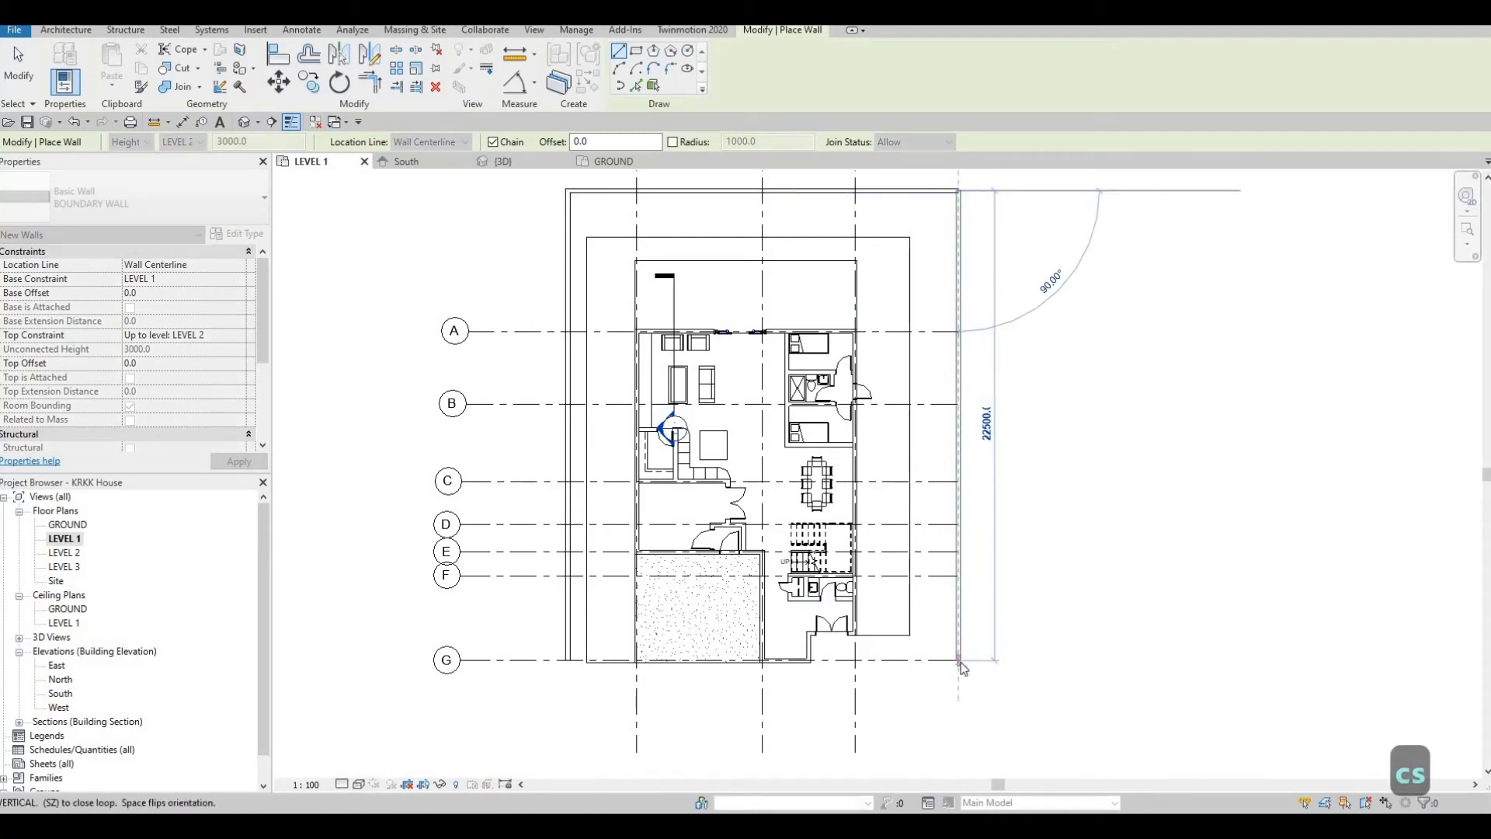
left_click(960, 662)
key("Escape")
key("Escape")
key("Escape")
key("Escape")
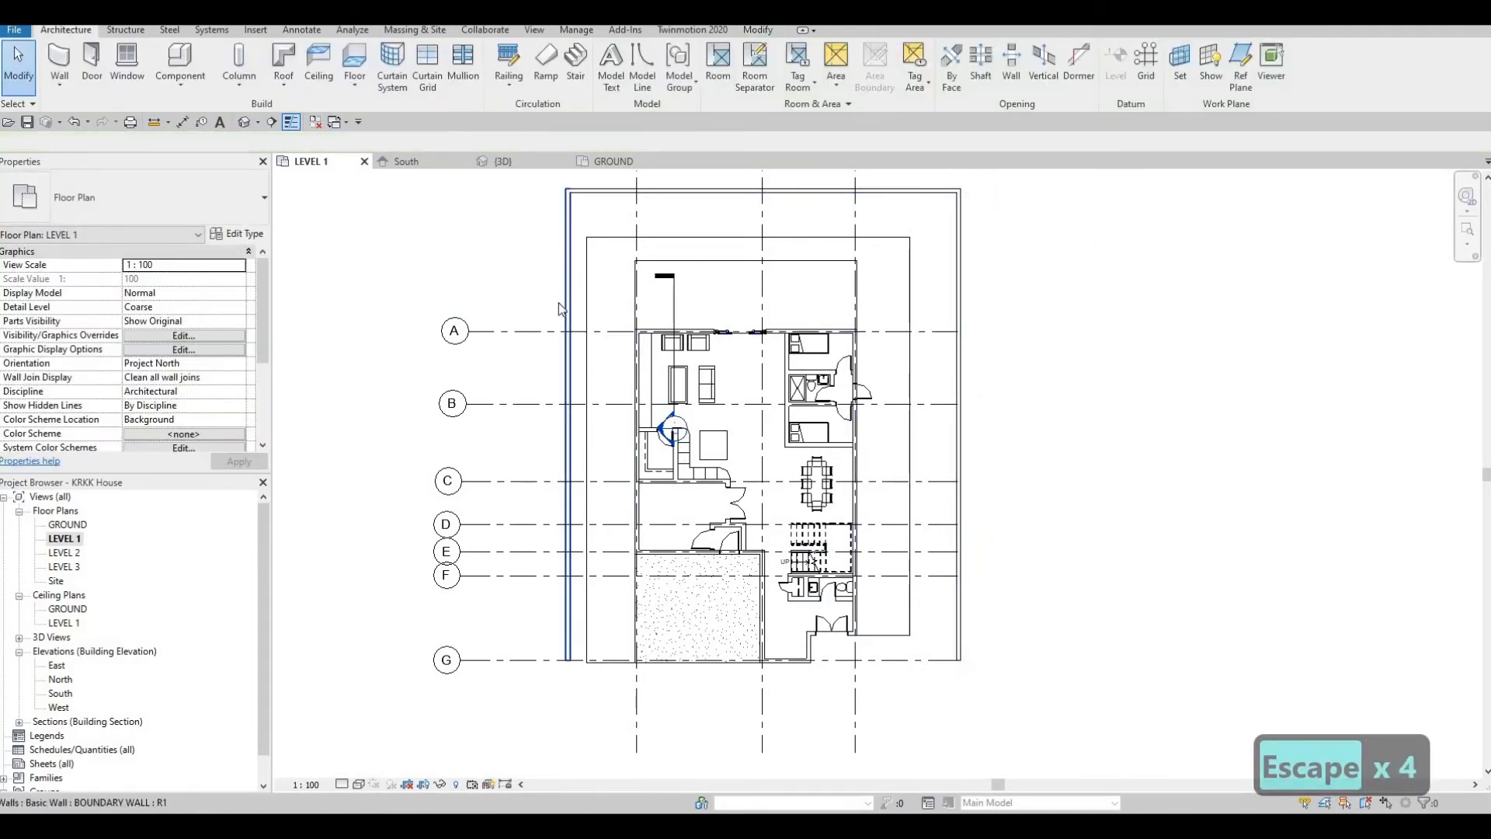
Step: Set the distance between grid 1 and the boundary wall outside it to 2000 mm
left_click(562, 308)
middle_click_drag(633, 192, 629, 367)
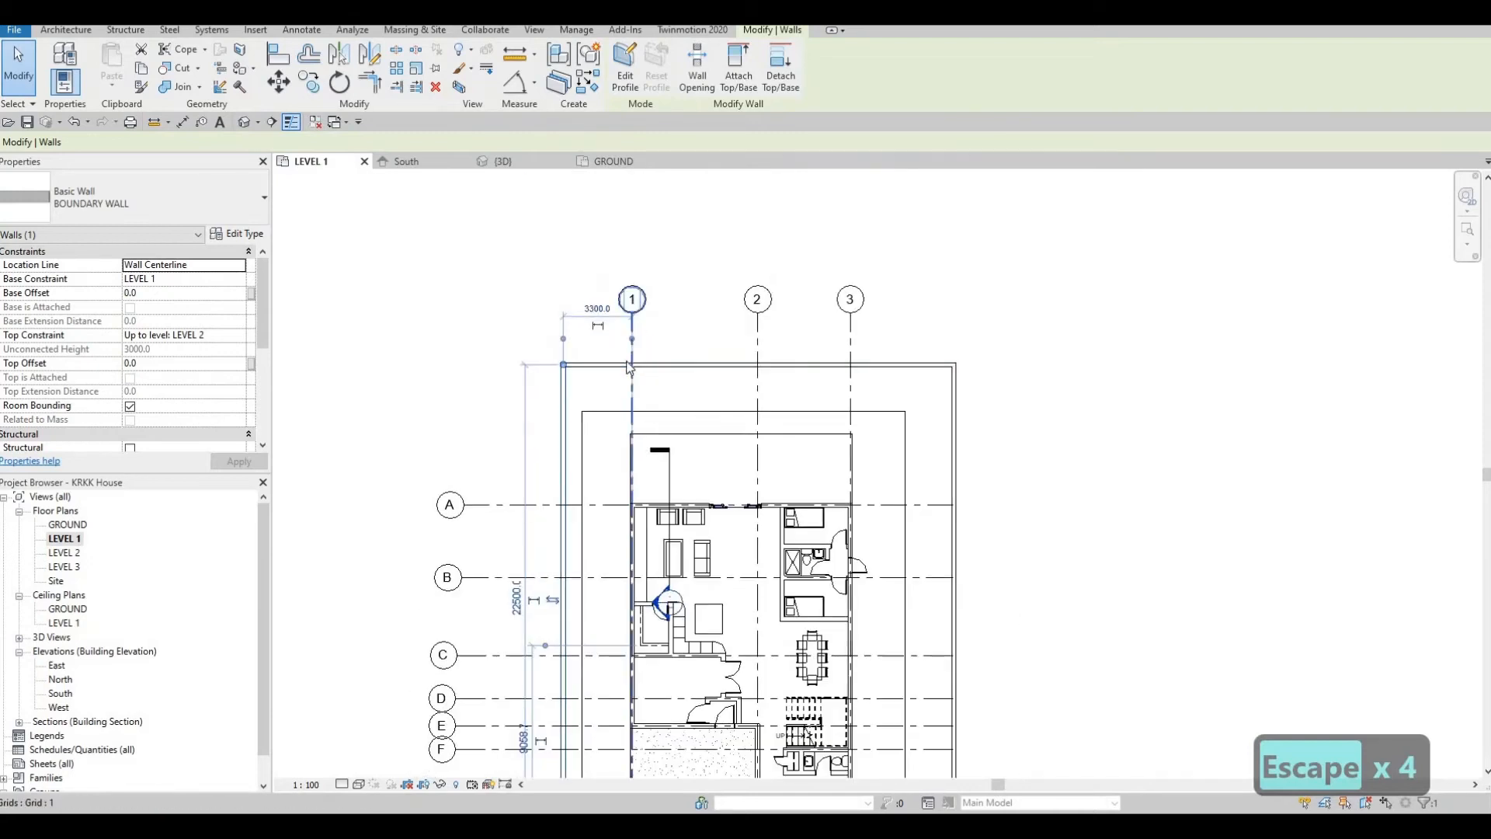
scroll(633, 326, "up", 2)
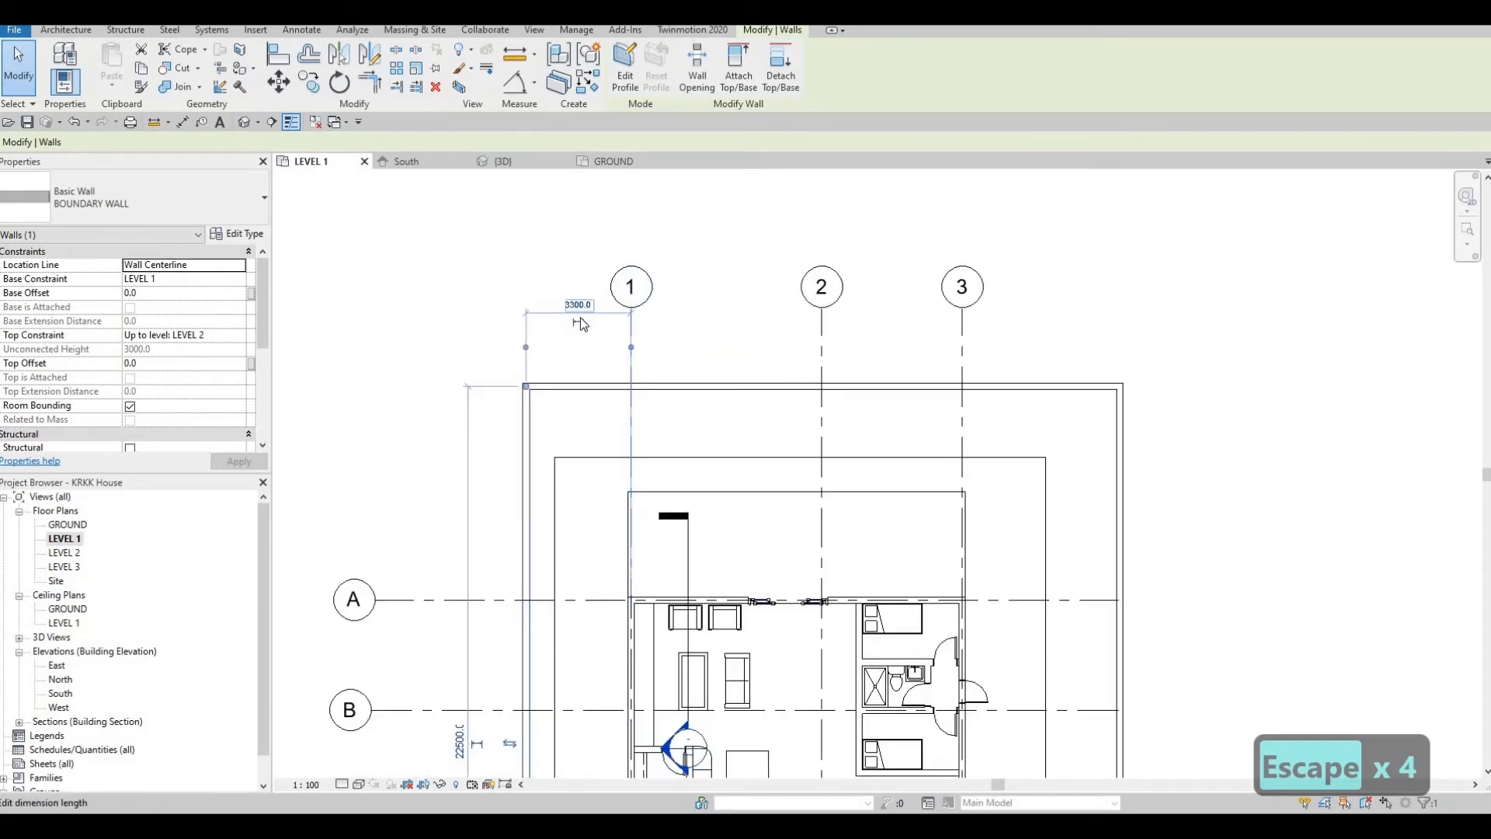
left_click(581, 324)
type("200")
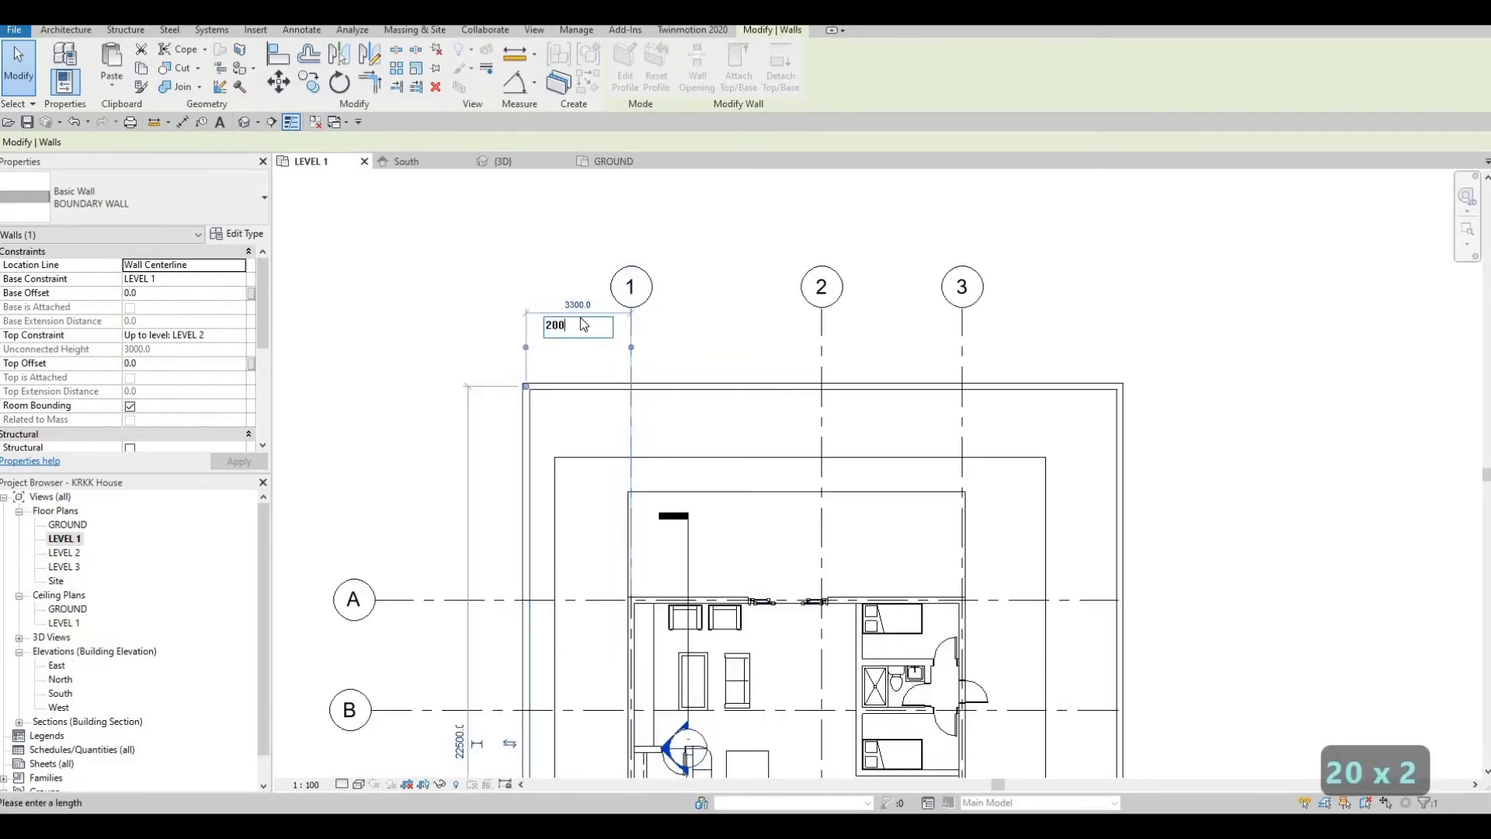
type("0")
key("Return")
key("Escape")
key("Escape")
key("Escape")
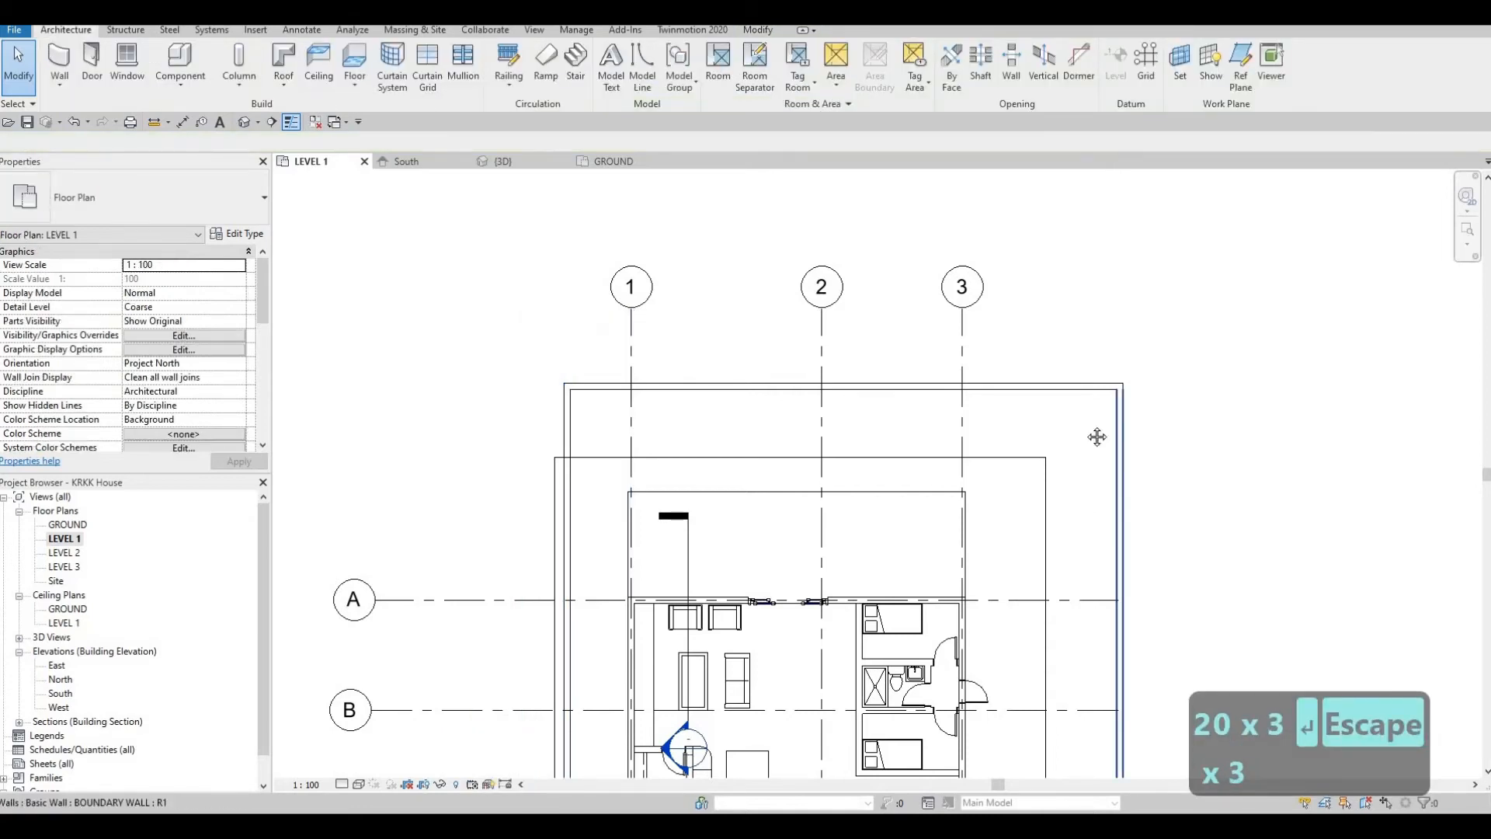
Step: Set the distance between grid 3 and the boundary wall outside it to 2000 mm
left_click(1119, 438)
middle_click_drag(1118, 490, 1105, 319)
scroll(1105, 319, "down", 1)
scroll(1107, 457, "down", 4)
middle_click_drag(1074, 419, 1088, 167)
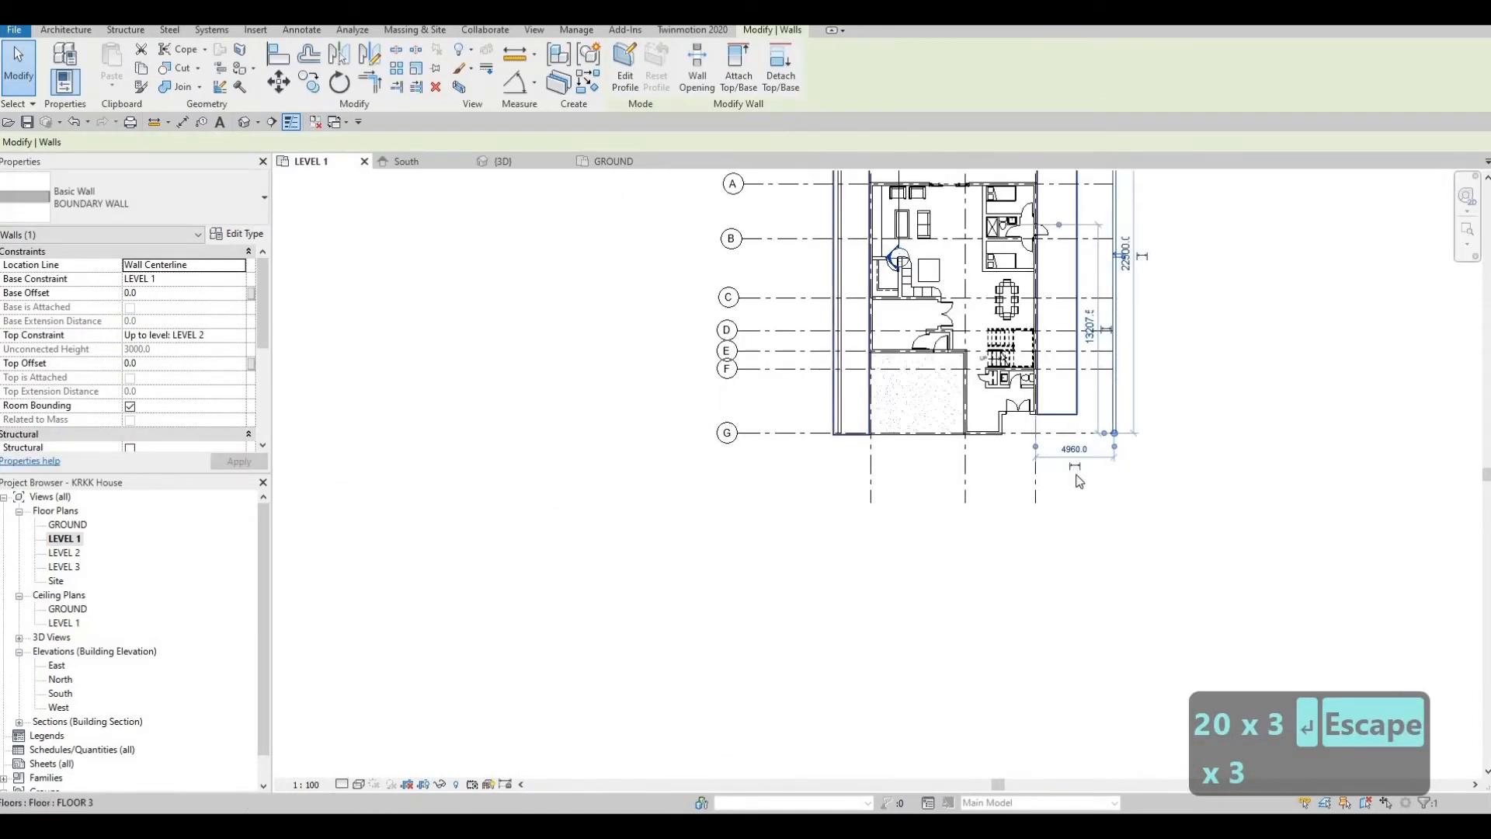
scroll(1078, 481, "up", 2)
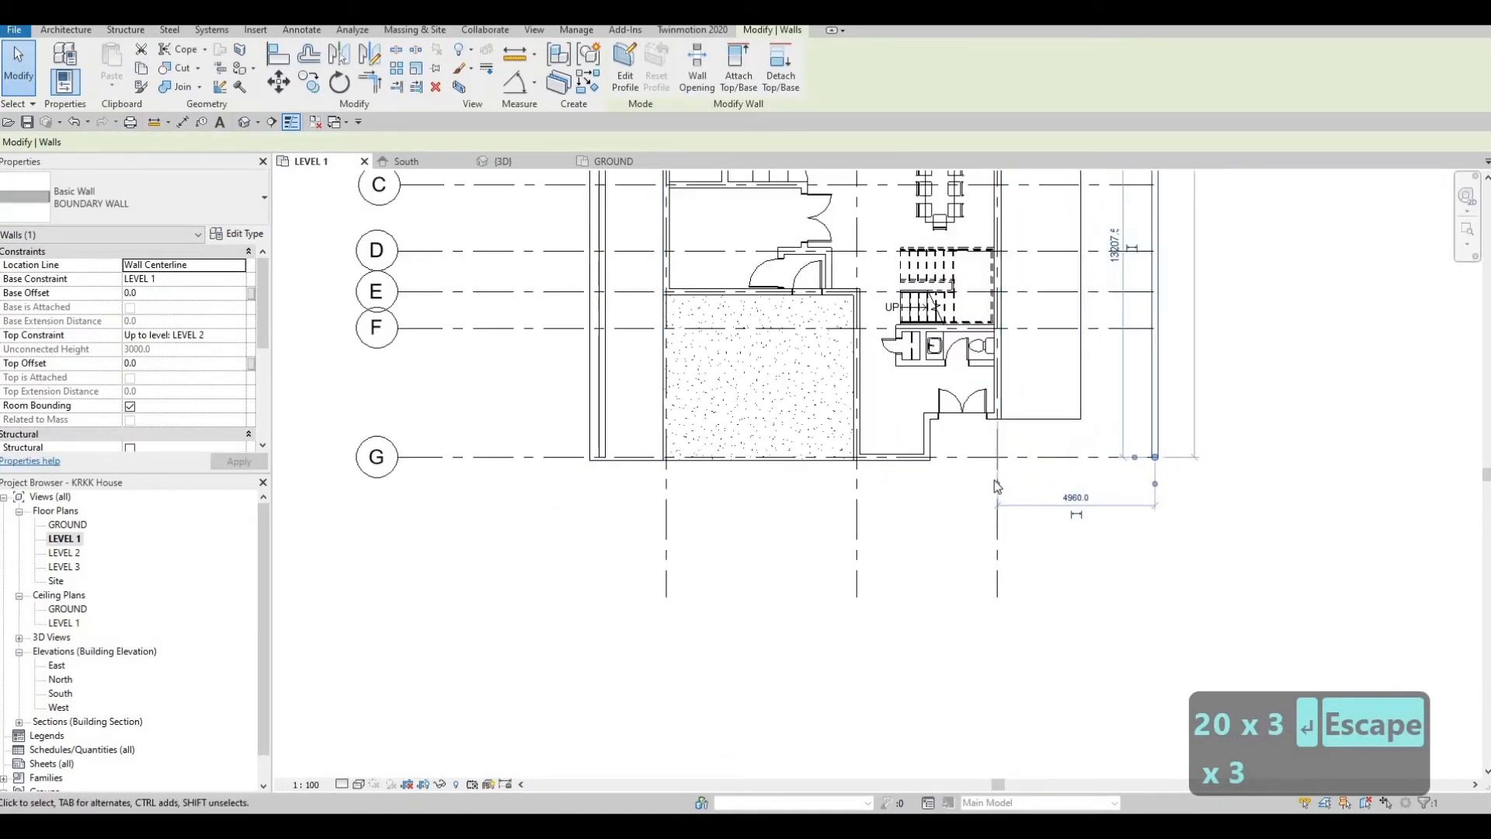
left_click(1071, 499)
type("200")
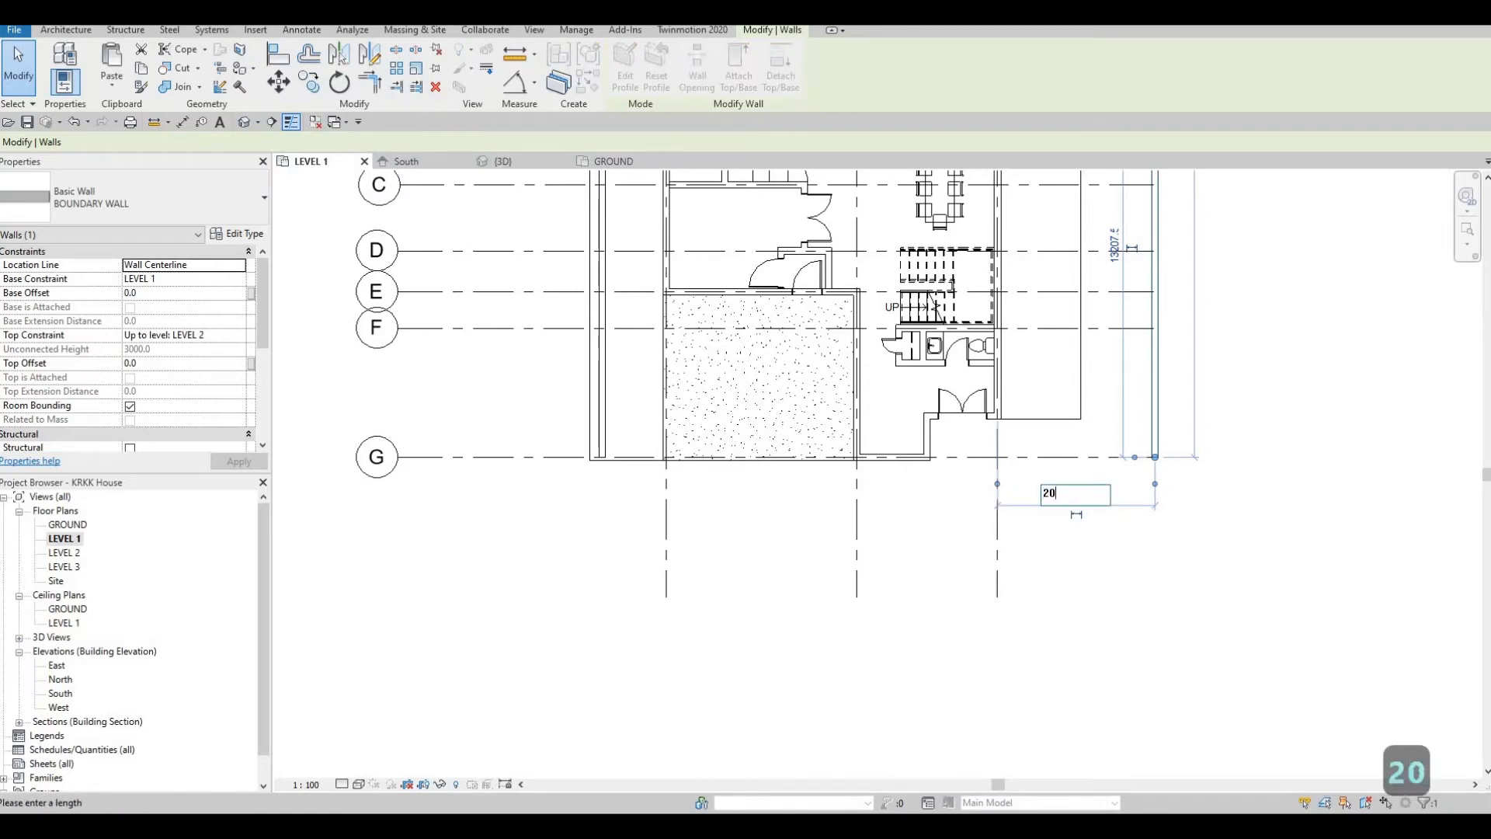
key("Return")
key("Escape")
key("Escape")
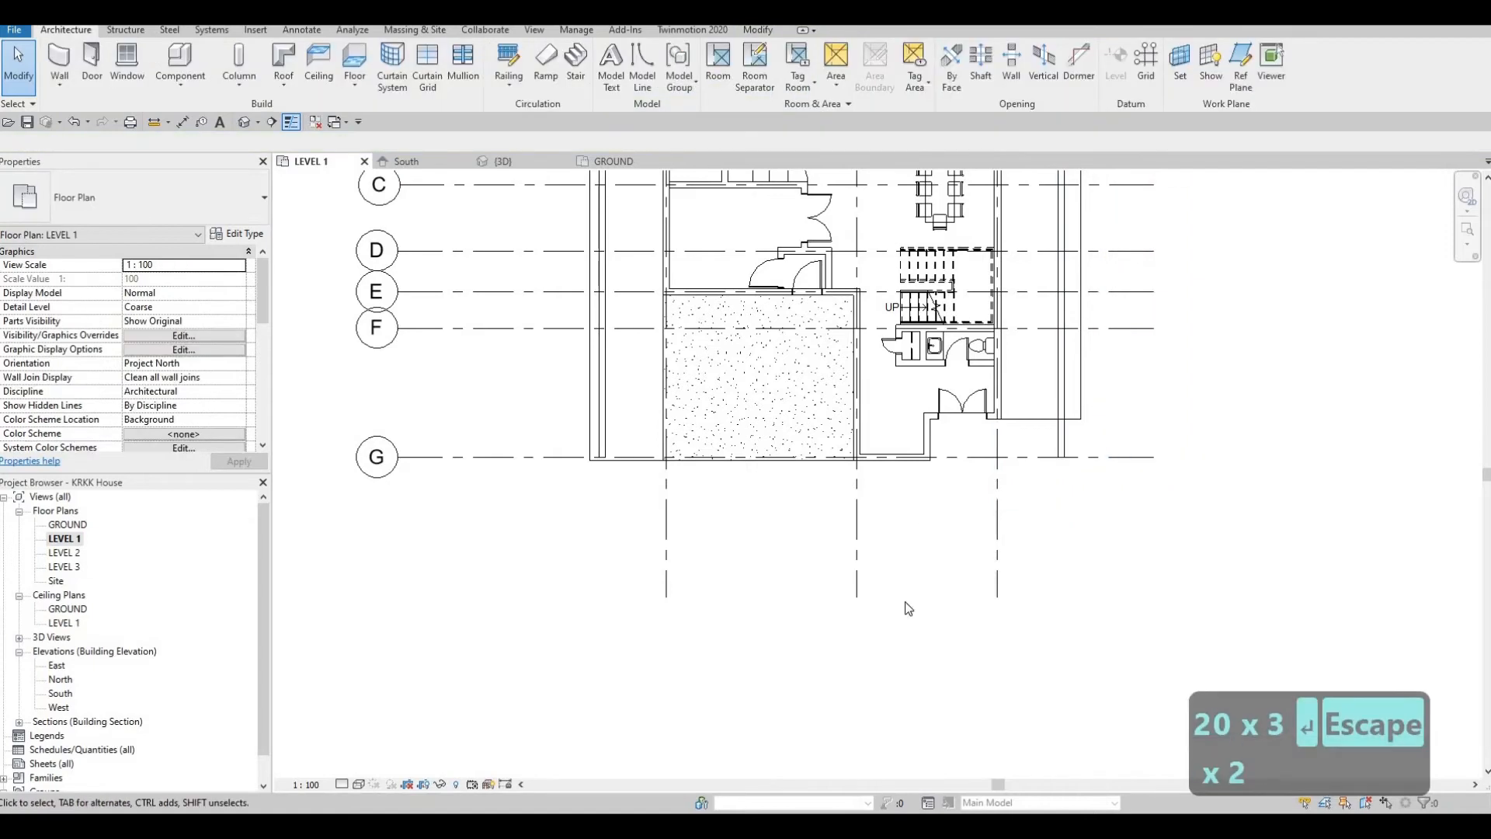
Step: Set the distance between grid A and the boundary wall beyond it to 3000 mm
scroll(860, 240, "down", 4)
left_click(862, 242)
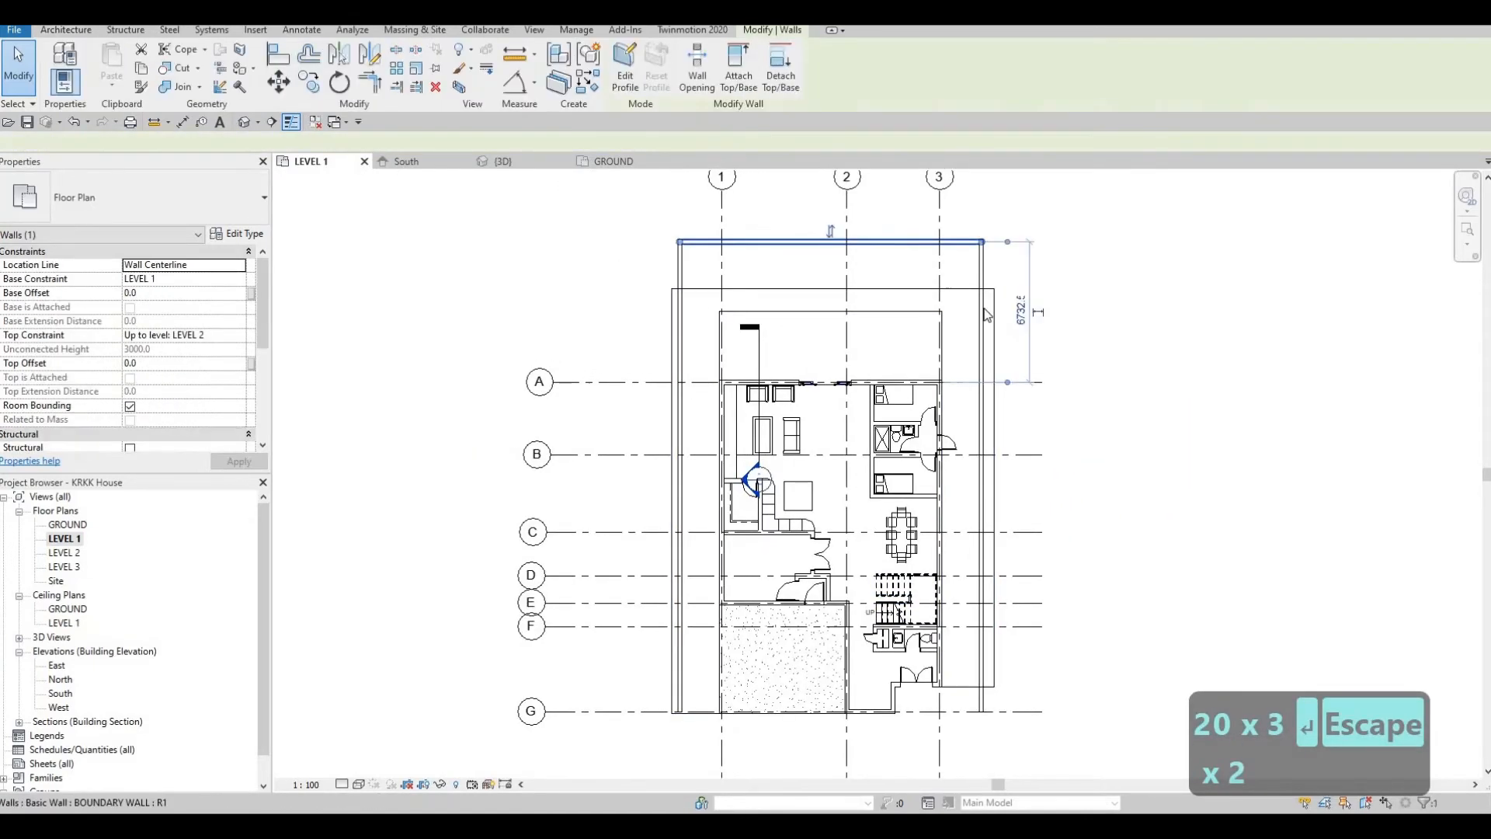
scroll(1000, 432, "up", 3)
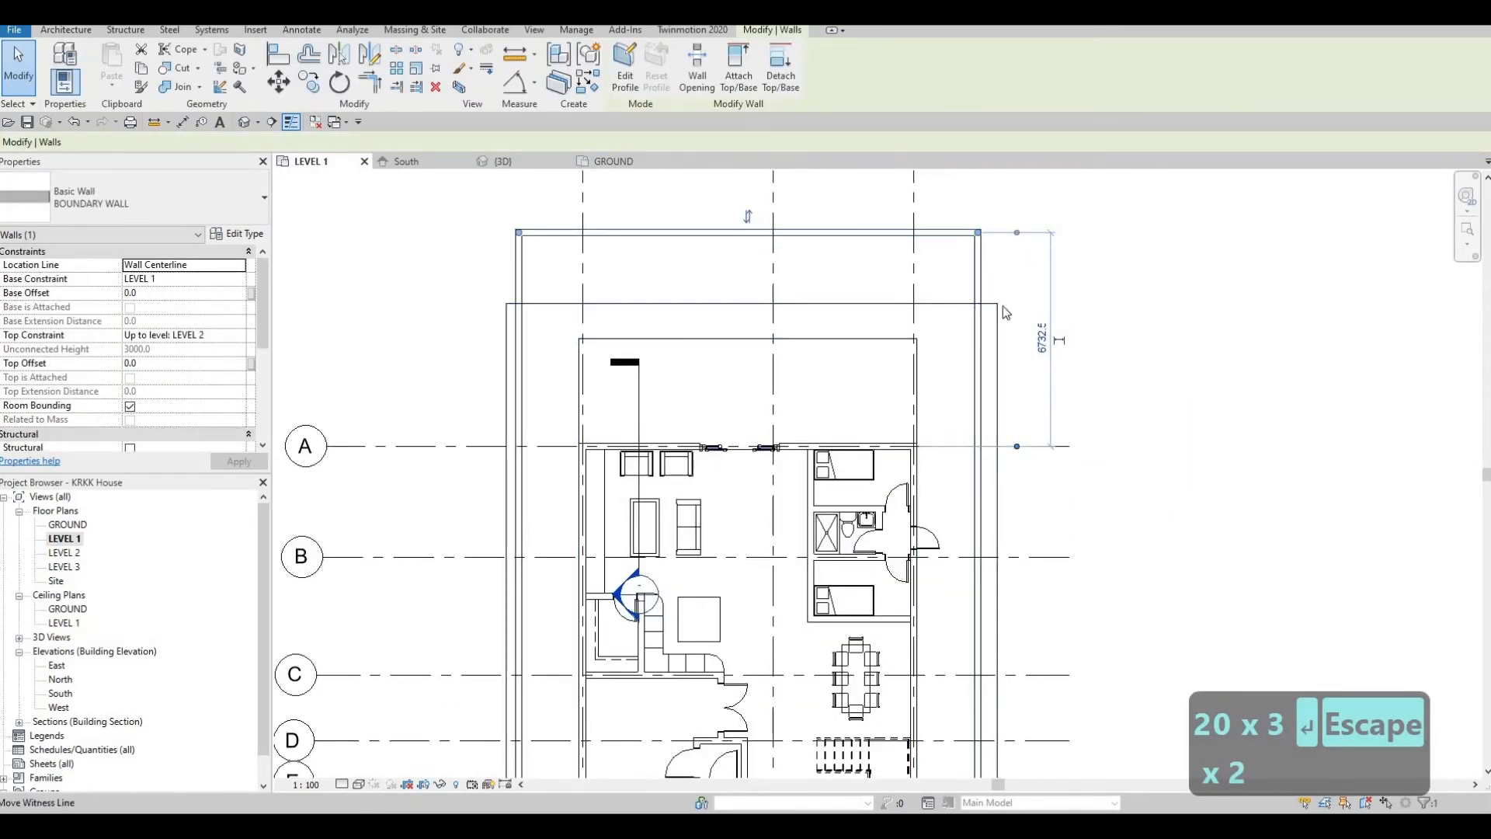
left_click(1045, 338)
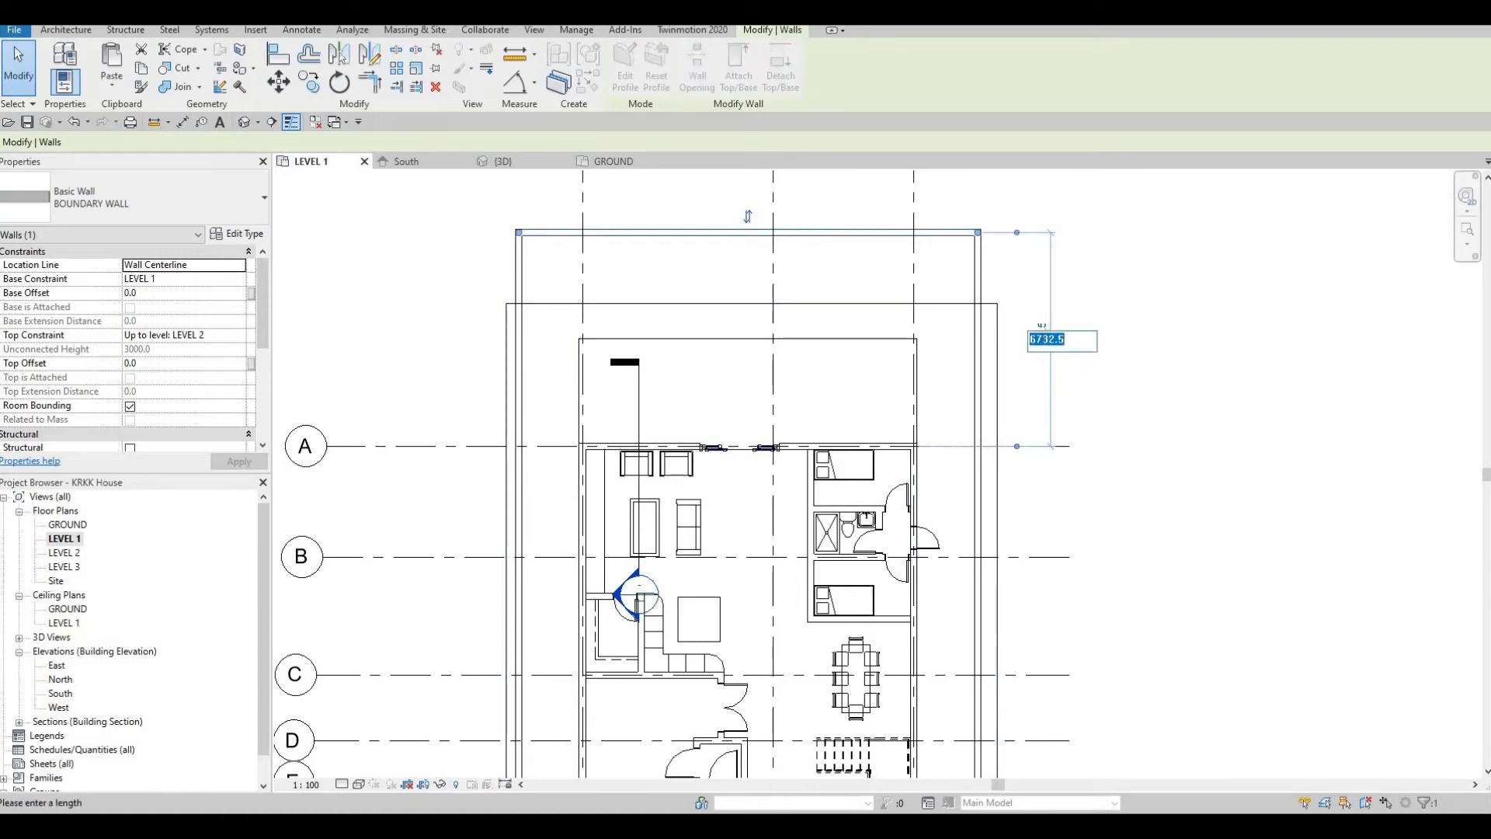
type("300")
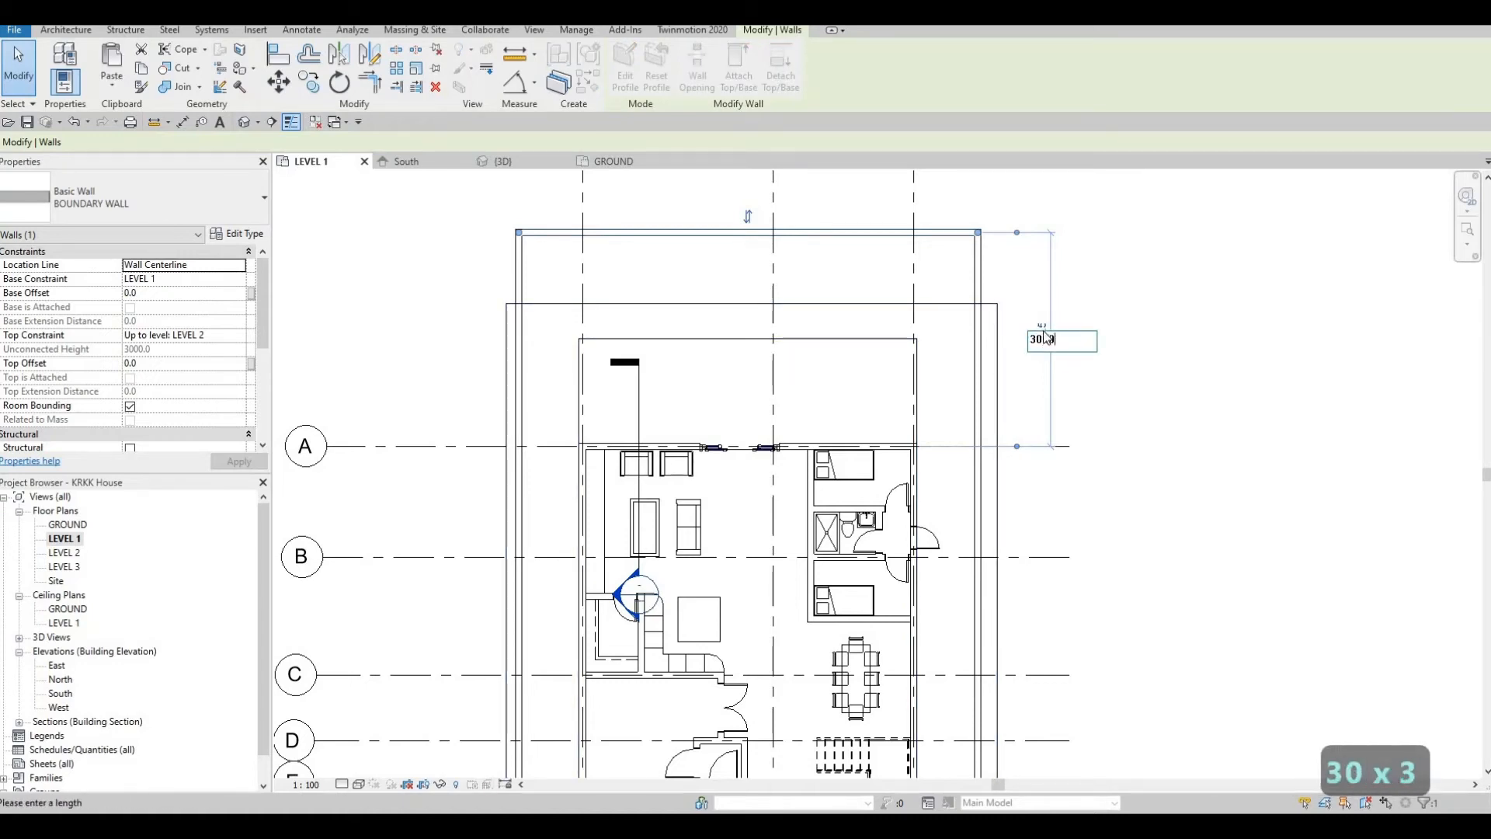
type("0")
key("Return")
key("Escape")
key("Escape")
key("Escape")
scroll(862, 518, "down", 3)
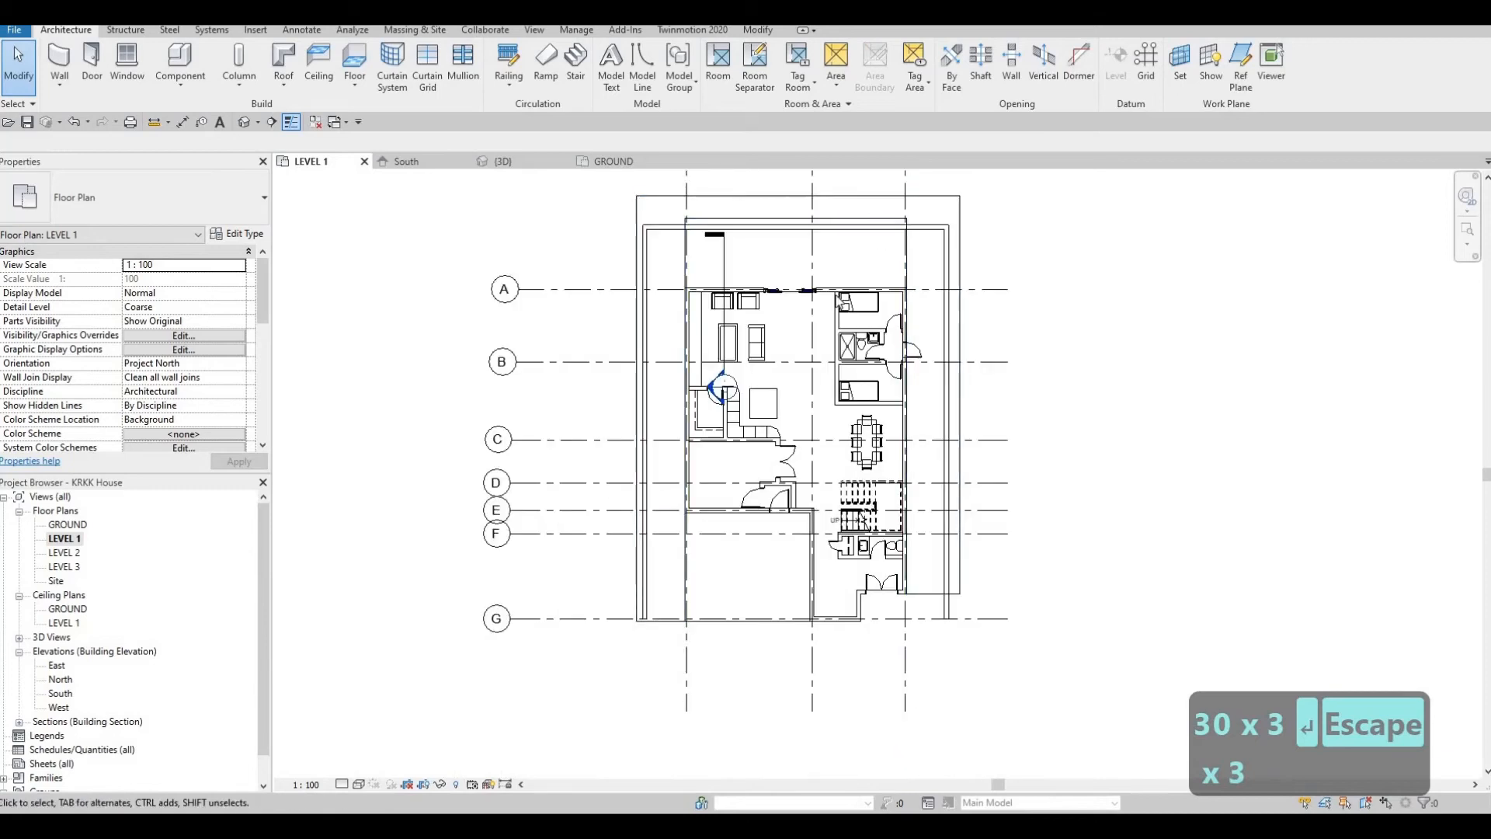
Step: Draw a matching BOUNDARY WALL about 14300 mm long beyond grid G, parallel to it and crossing grids 1 to 3
middle_click_drag(862, 519, 892, 452)
scroll(677, 456, "down", 2)
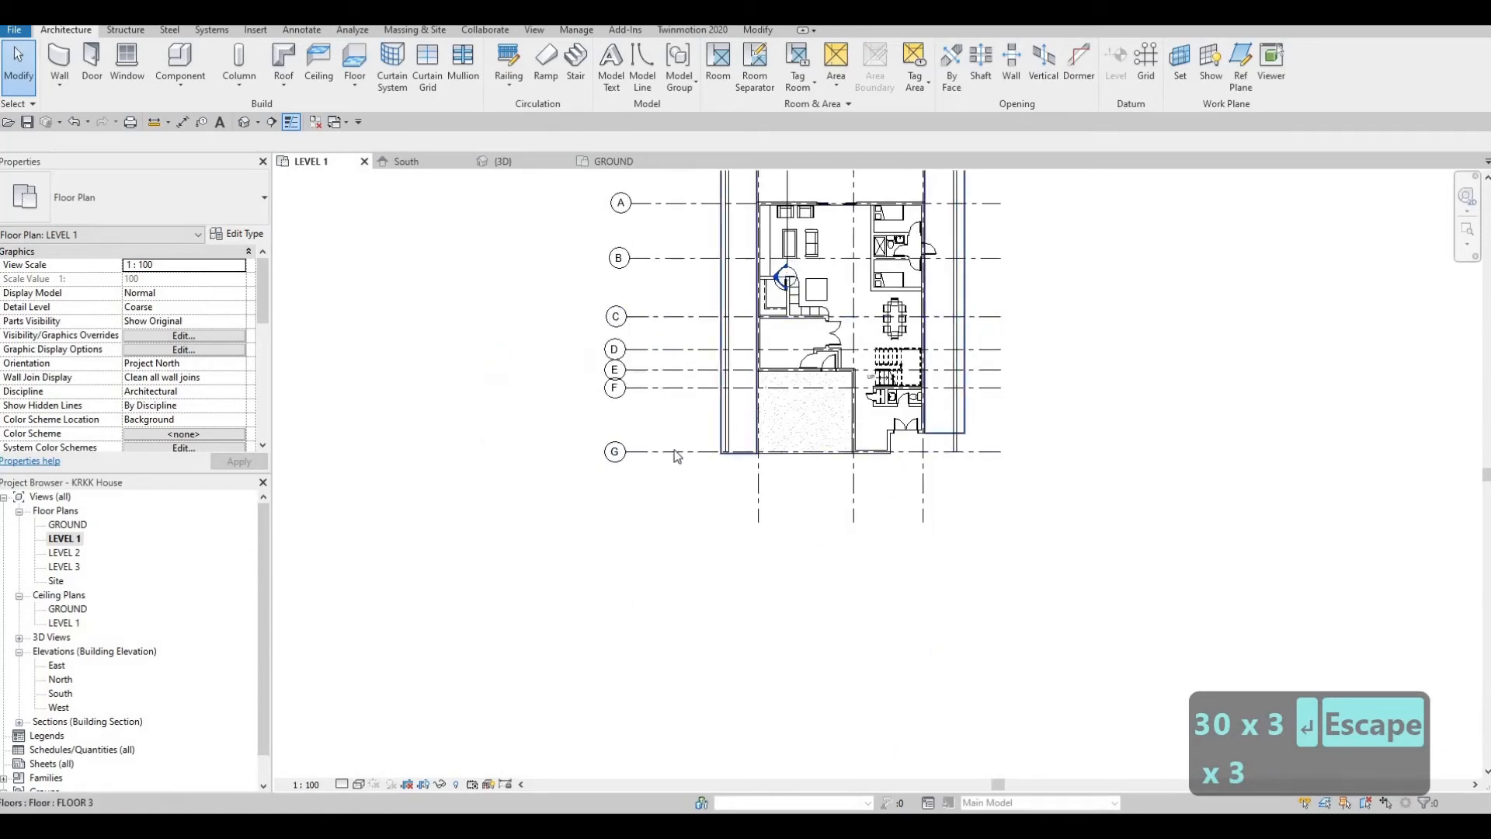
key("Escape")
left_click(726, 430)
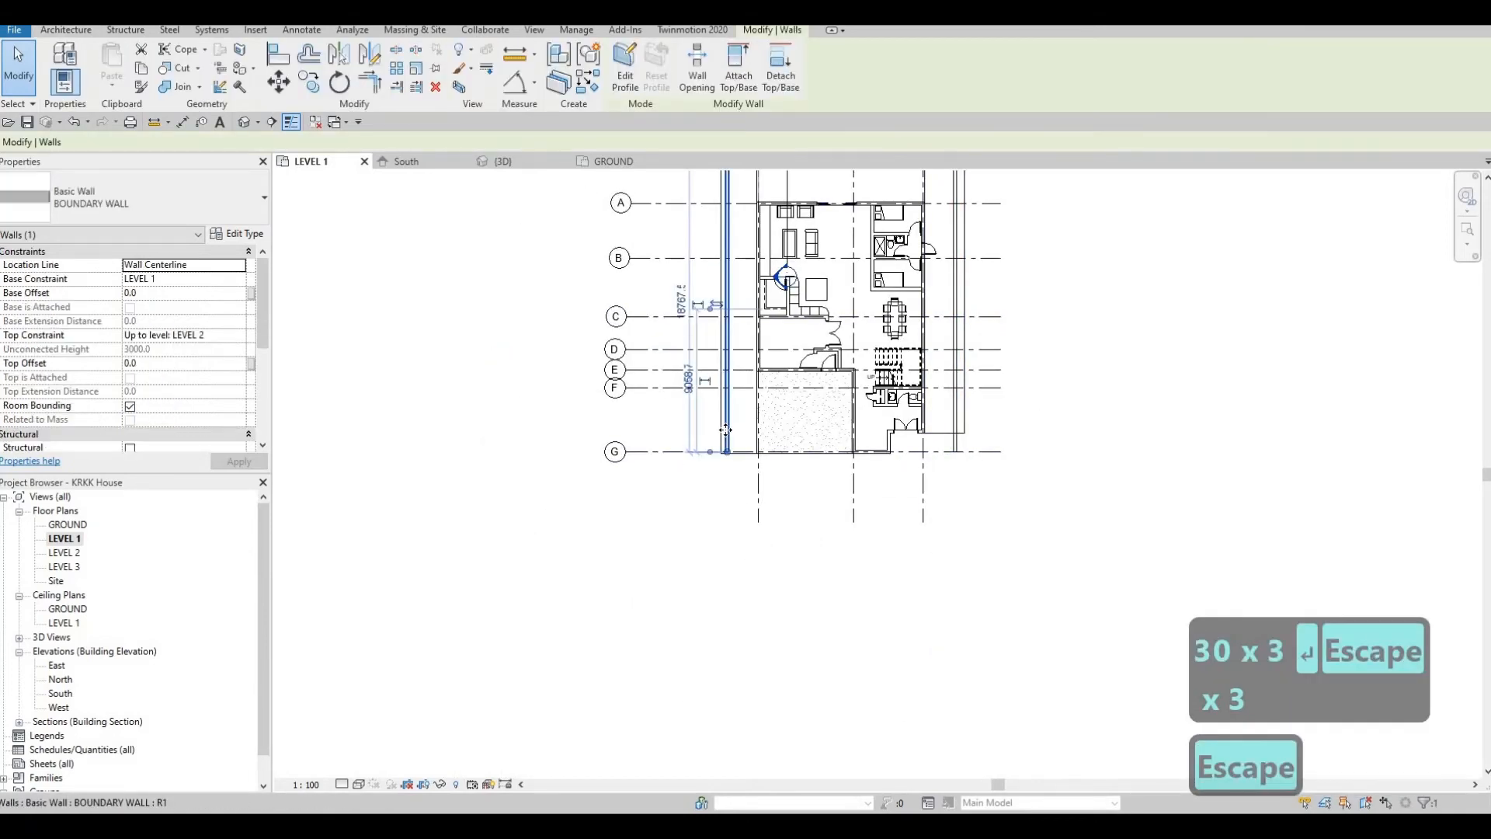
key("c")
key("s")
scroll(758, 542, "up", 2)
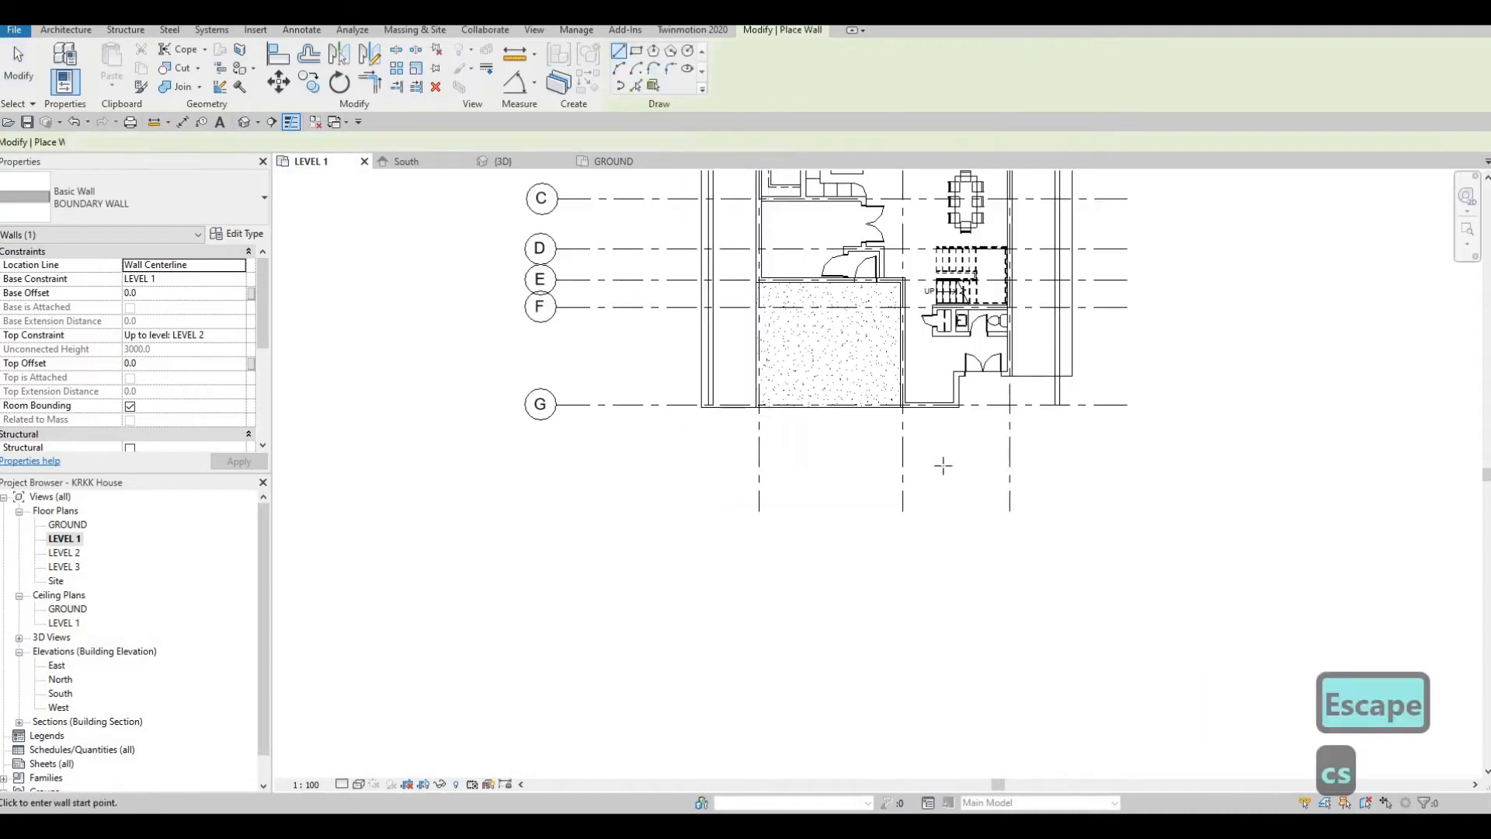
left_click(731, 464)
left_click(1075, 465)
key("Escape")
key("Escape")
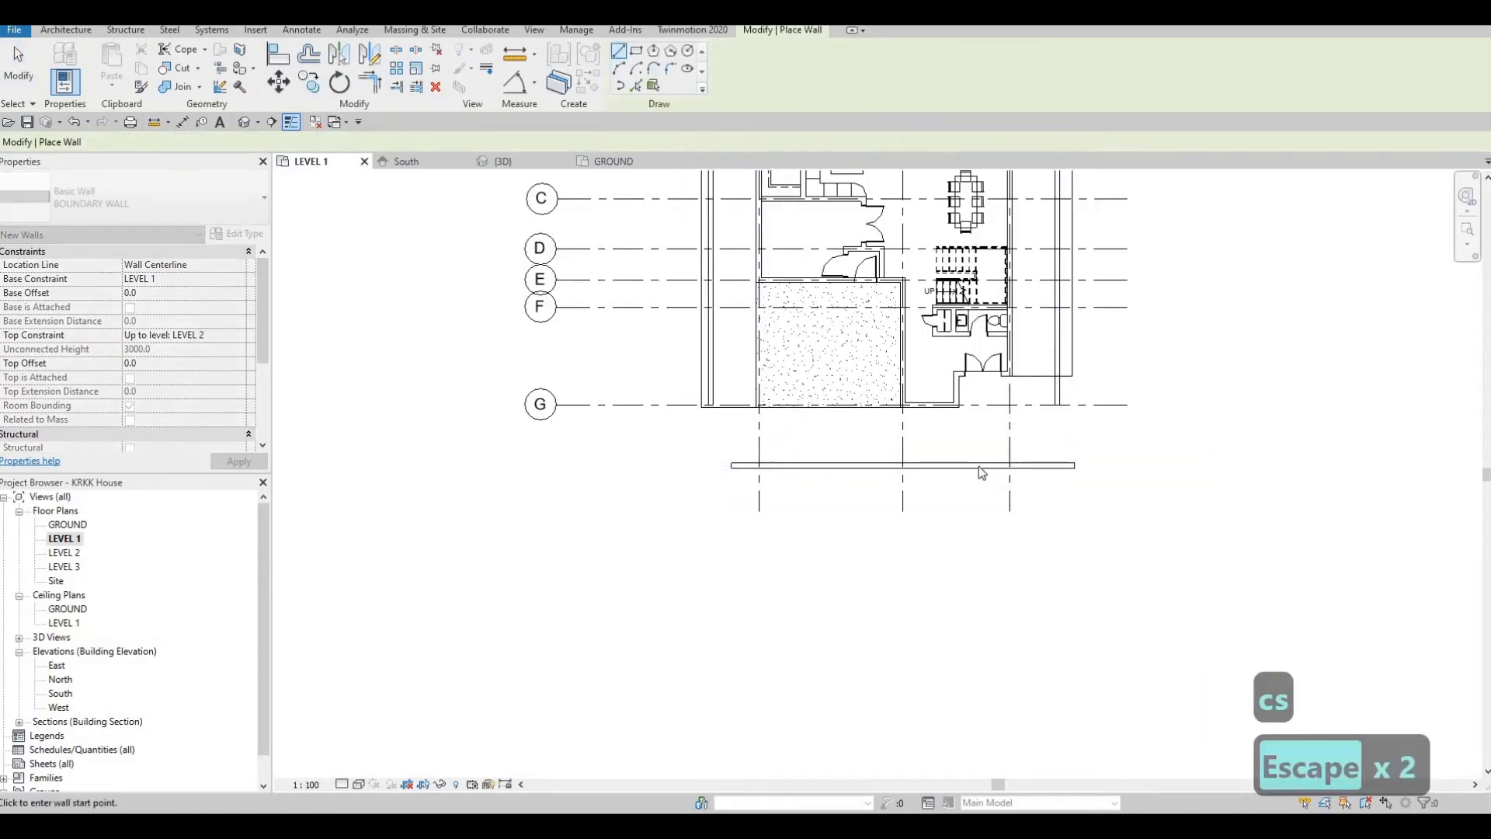
key("Escape")
Step: Set the distance between grid G and the new boundary wall beyond it to 3000 mm
left_click(877, 465)
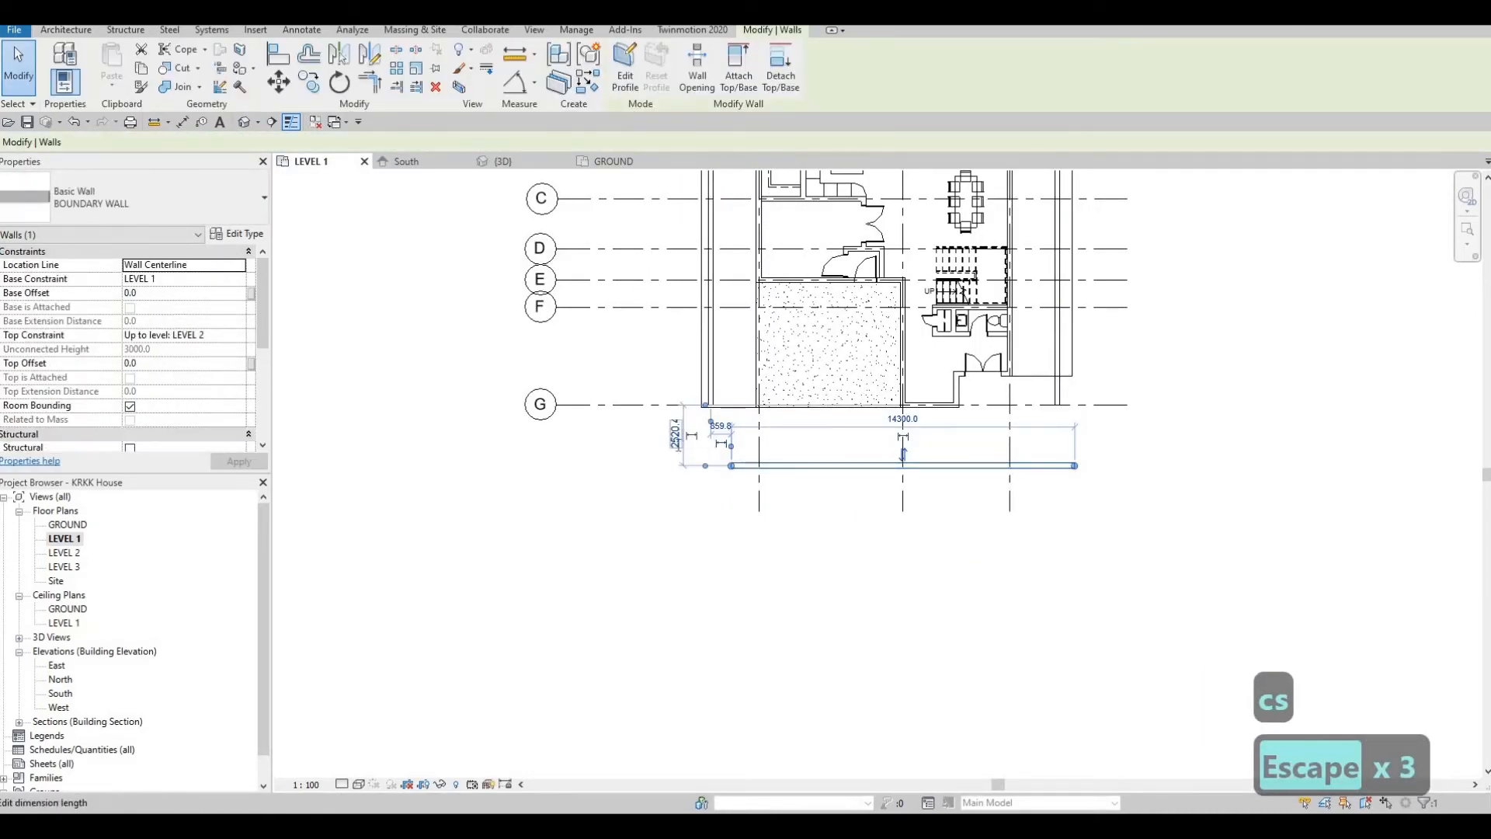
left_click(675, 436)
type("300")
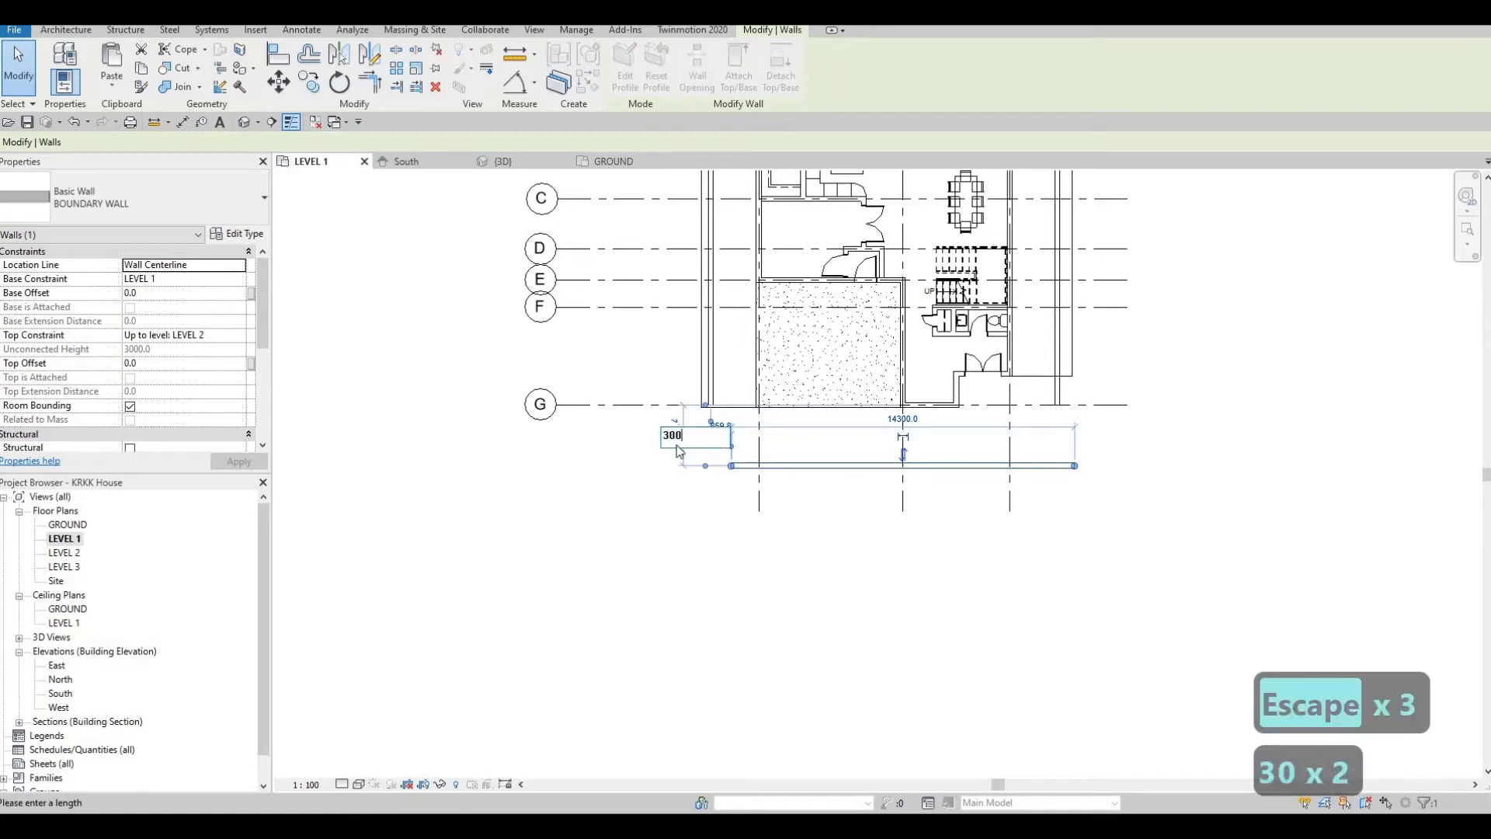
key("Return")
key("Escape")
key("Escape")
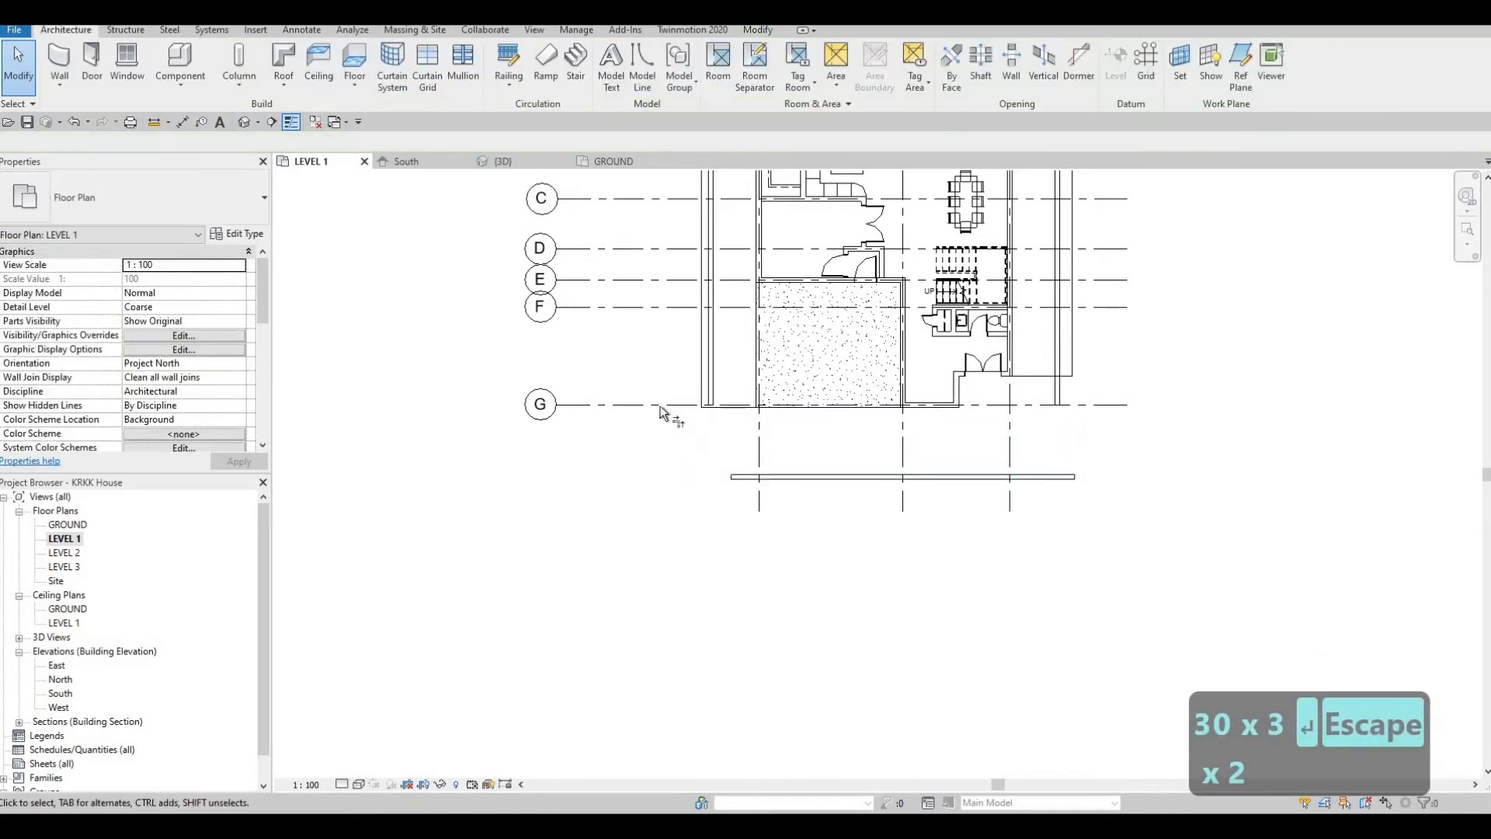
Step: Trim and extend the boundary walls outside grids 1 and 3 to form corners with the wall beyond grid G
key("t")
key("r")
left_click(705, 368)
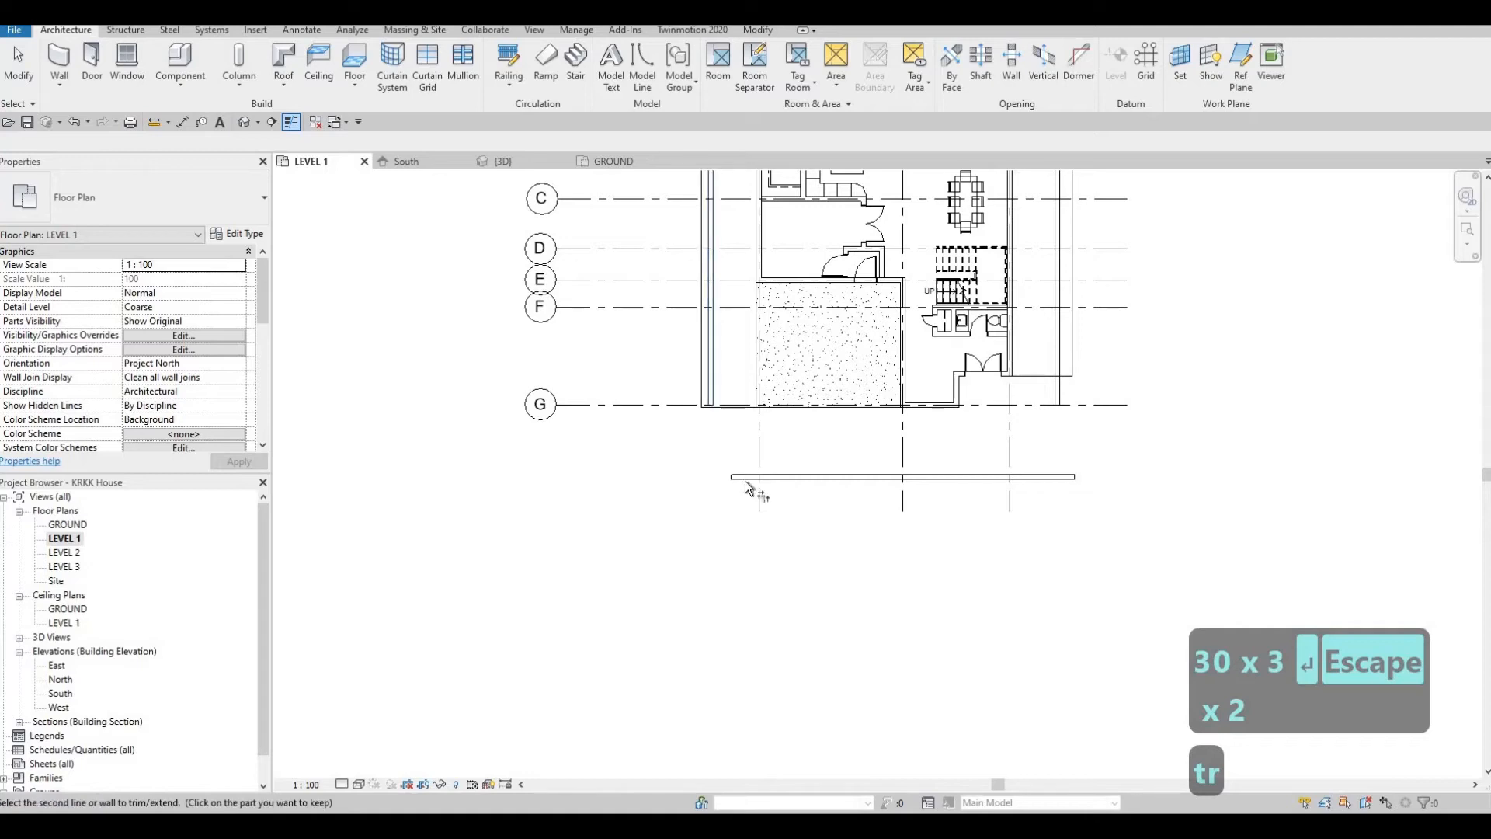
left_click(761, 478)
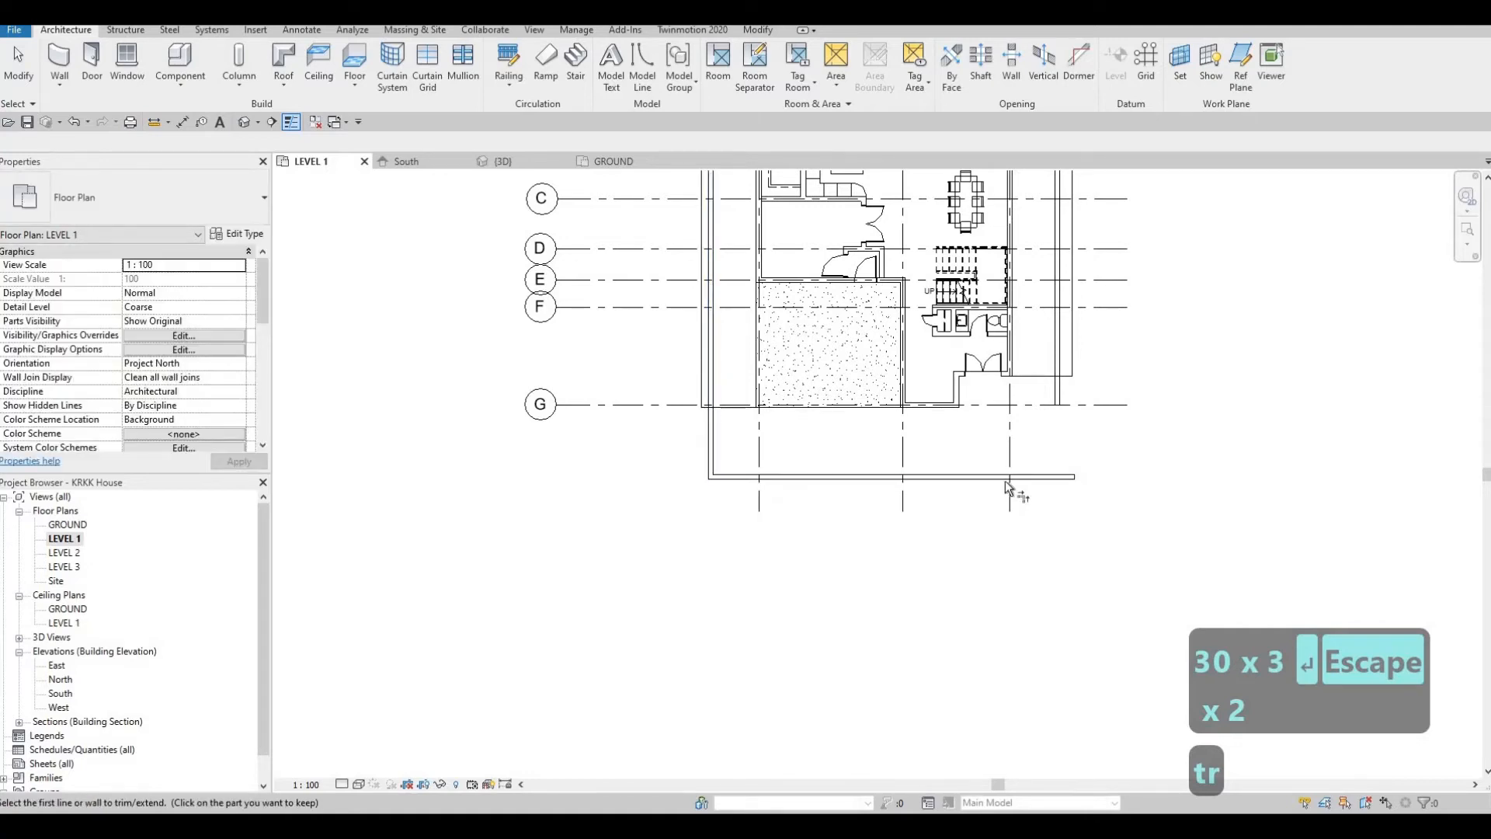
left_click(1062, 405)
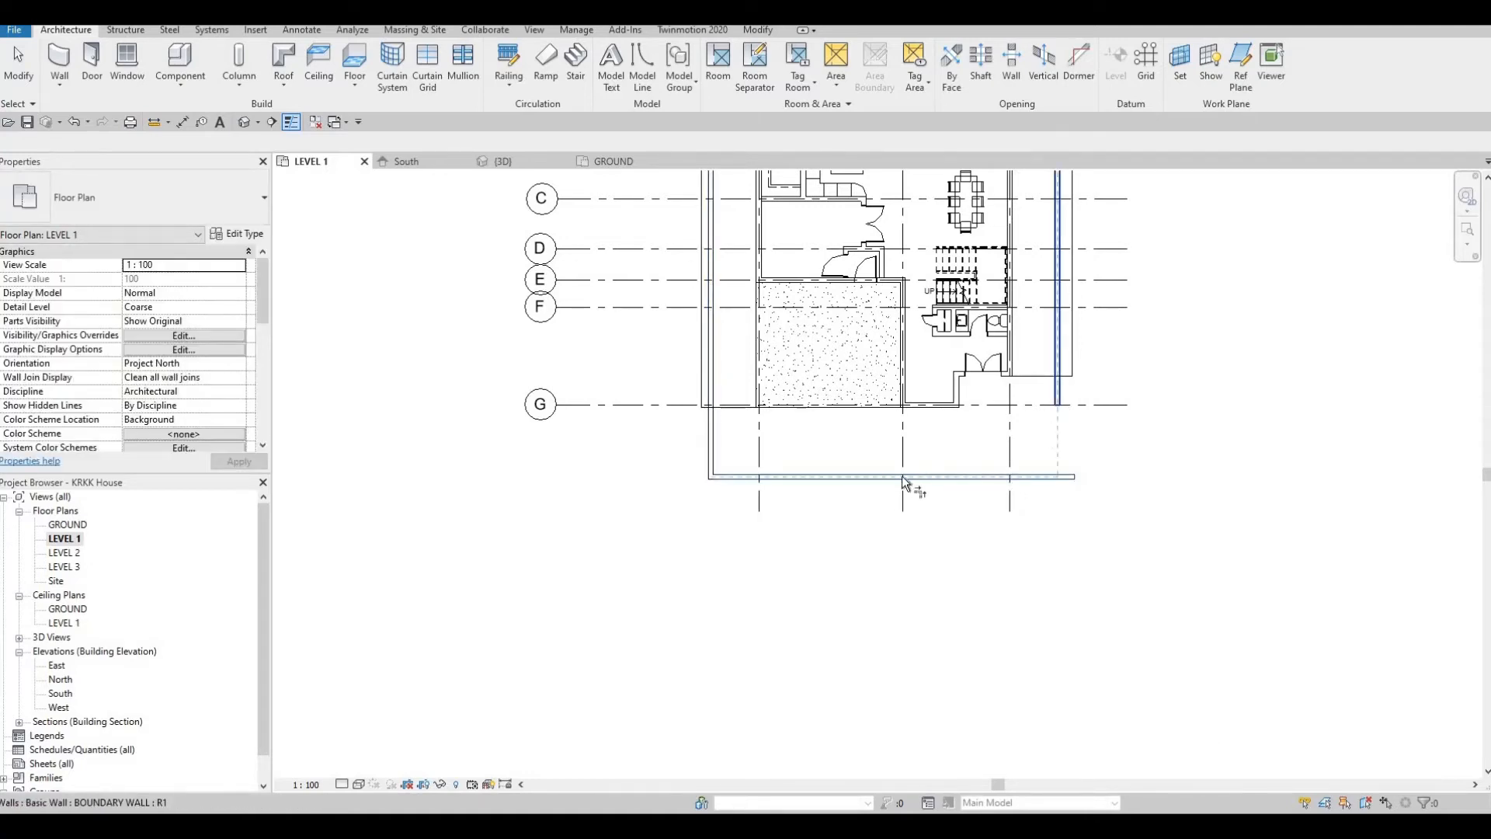
left_click(870, 476)
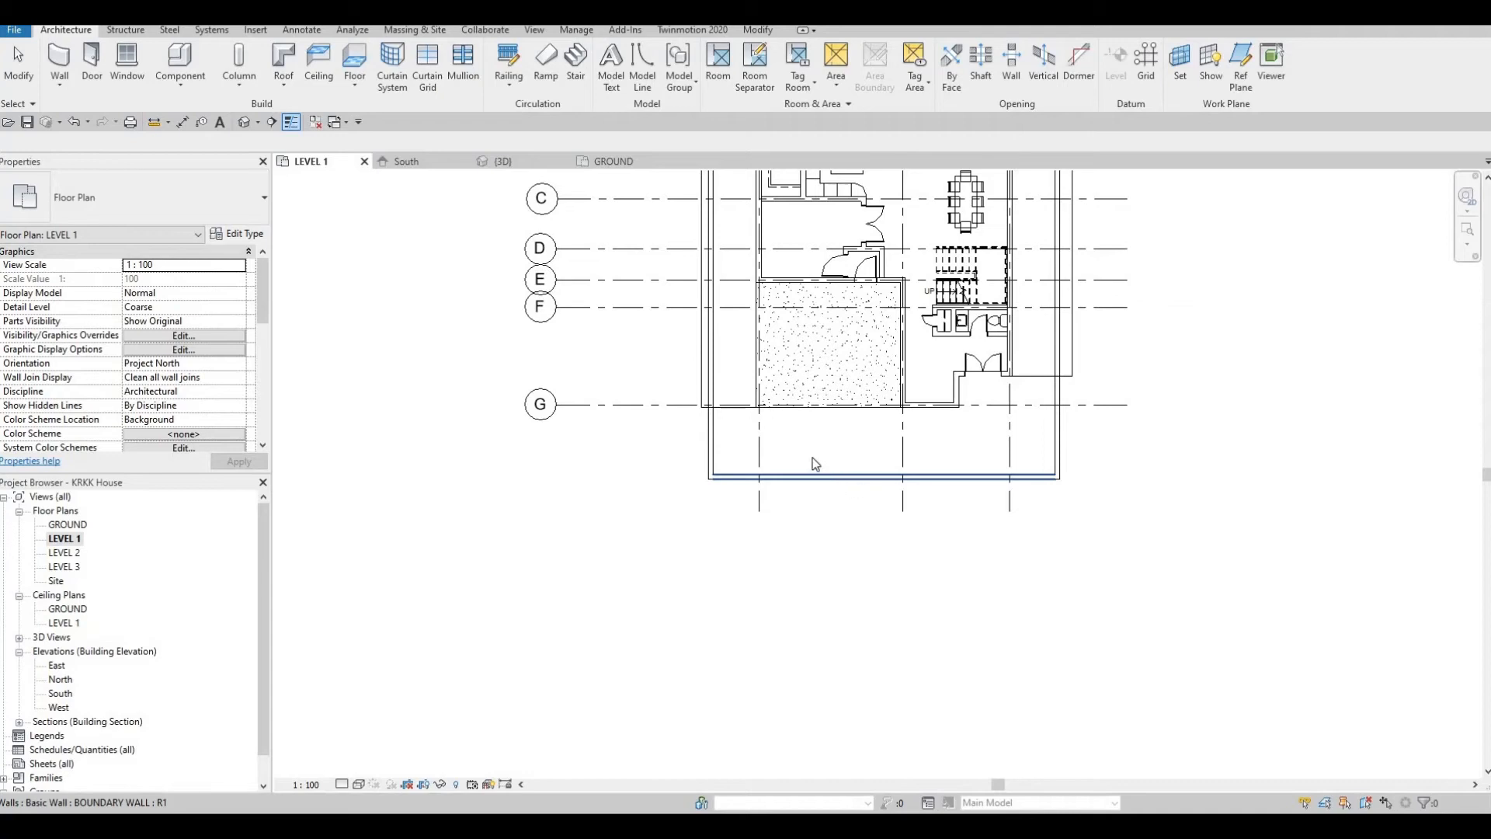
scroll(716, 534, "down", 3)
key("Escape")
Step: Edit the FLOOR 3 boundary beyond grid A, moving its outer line to the boundary wall's inner face and its inner line closer to the house
scroll(726, 513, "up", 4)
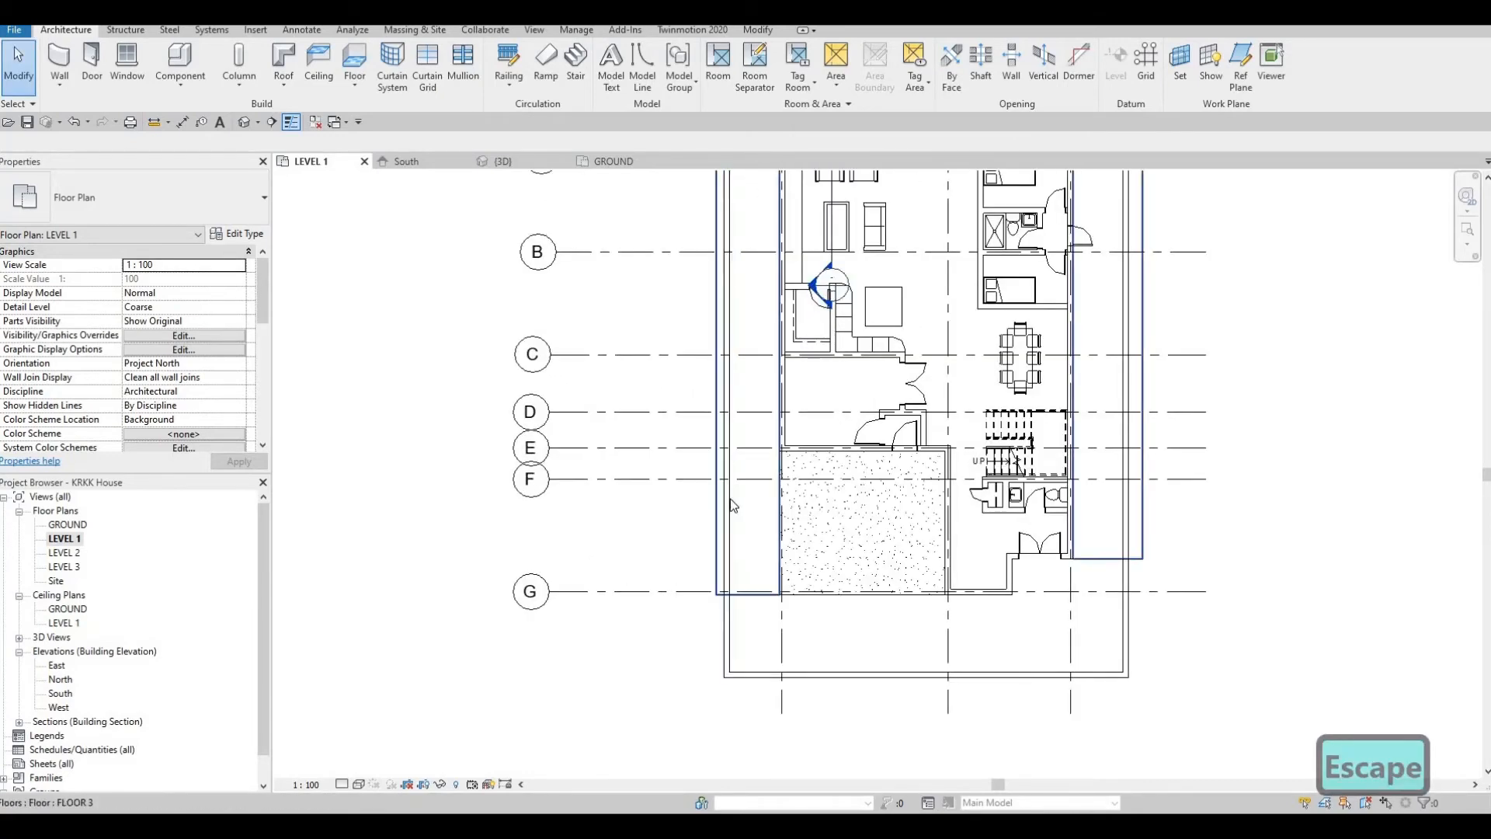
scroll(760, 503, "down", 3)
scroll(774, 343, "up", 4)
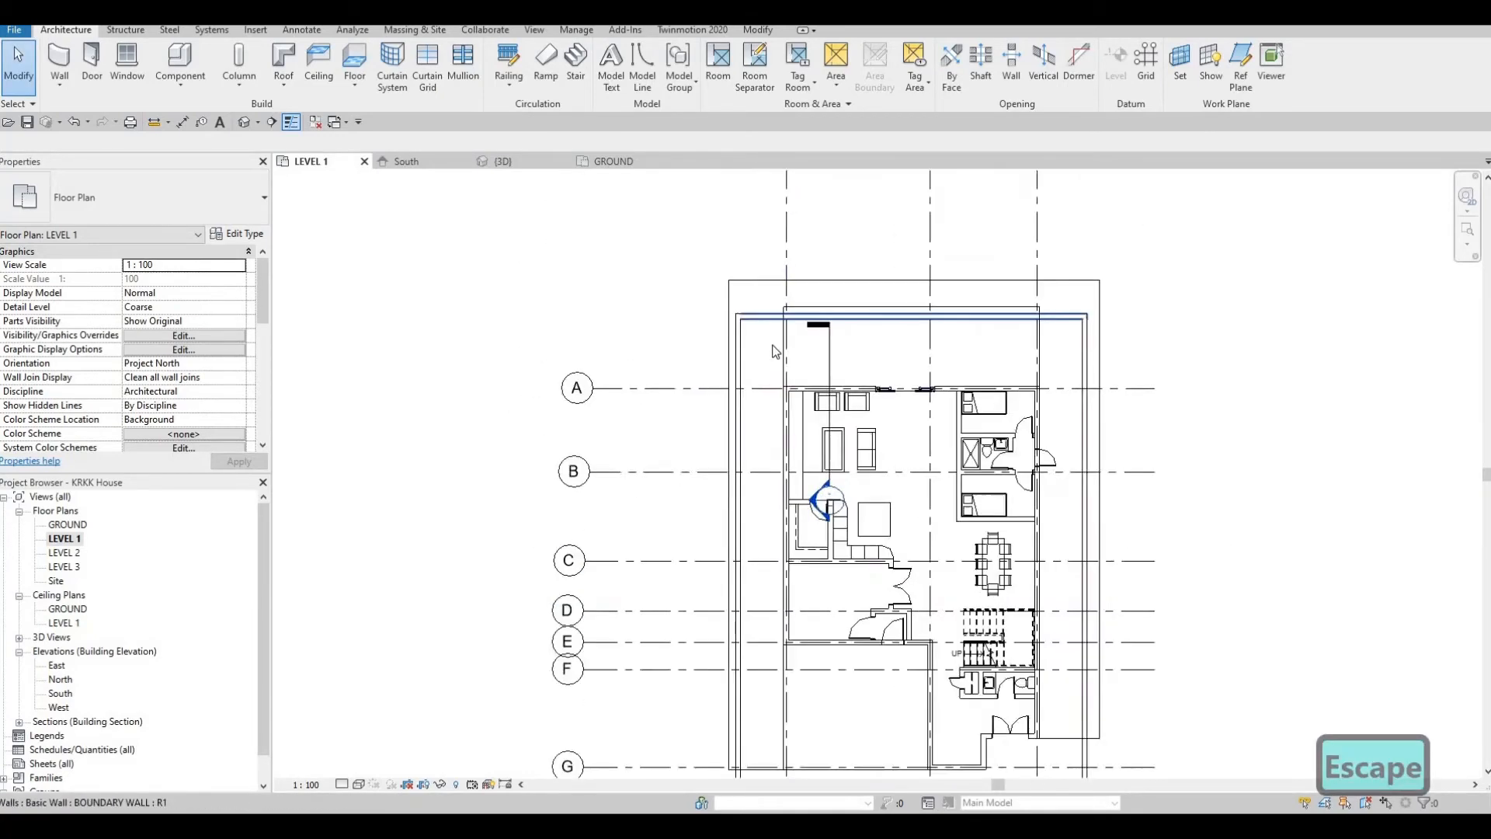
left_click(769, 342)
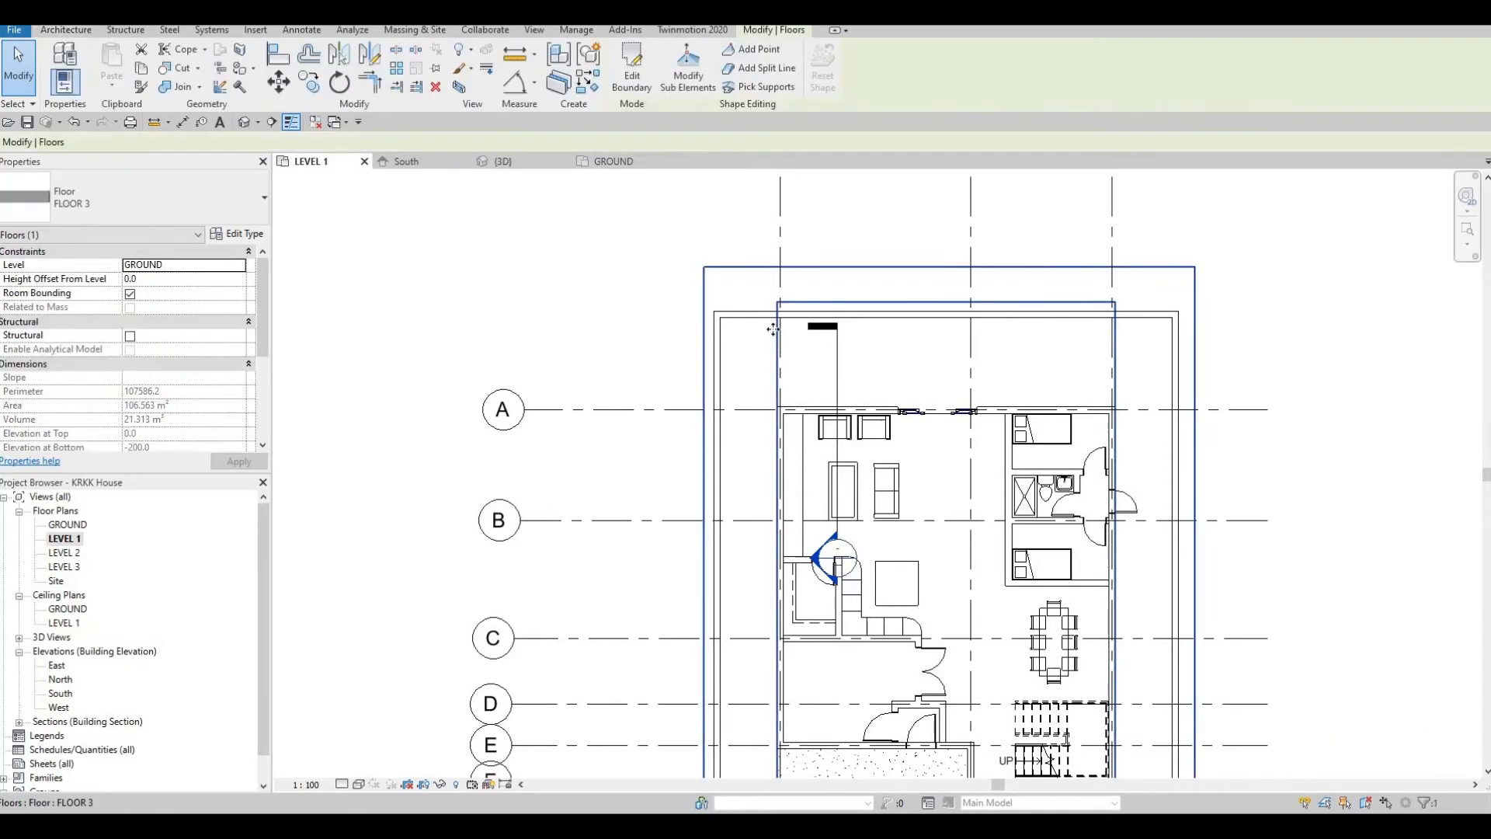
key("Escape")
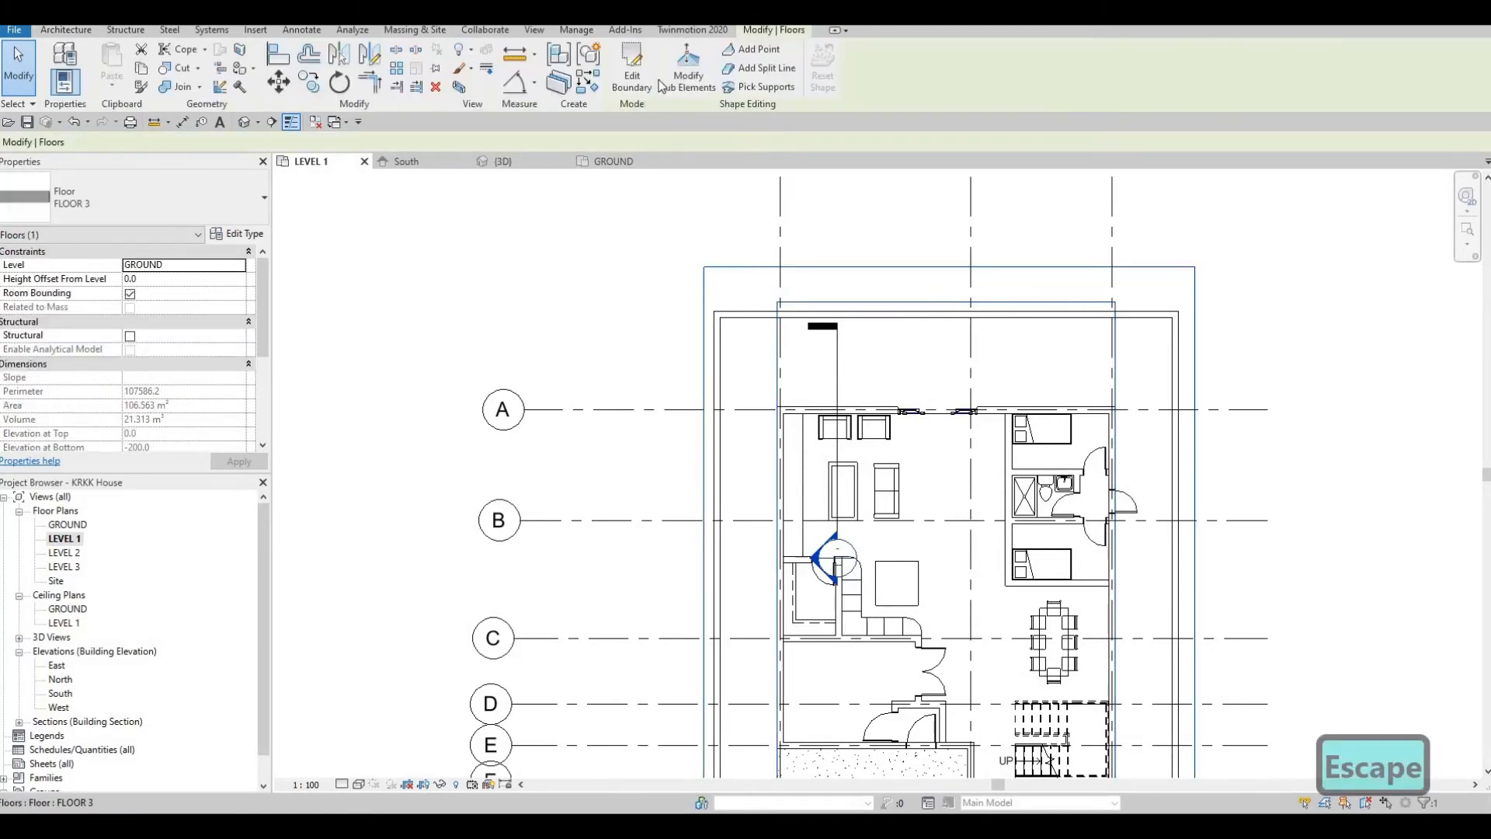
left_click(642, 84)
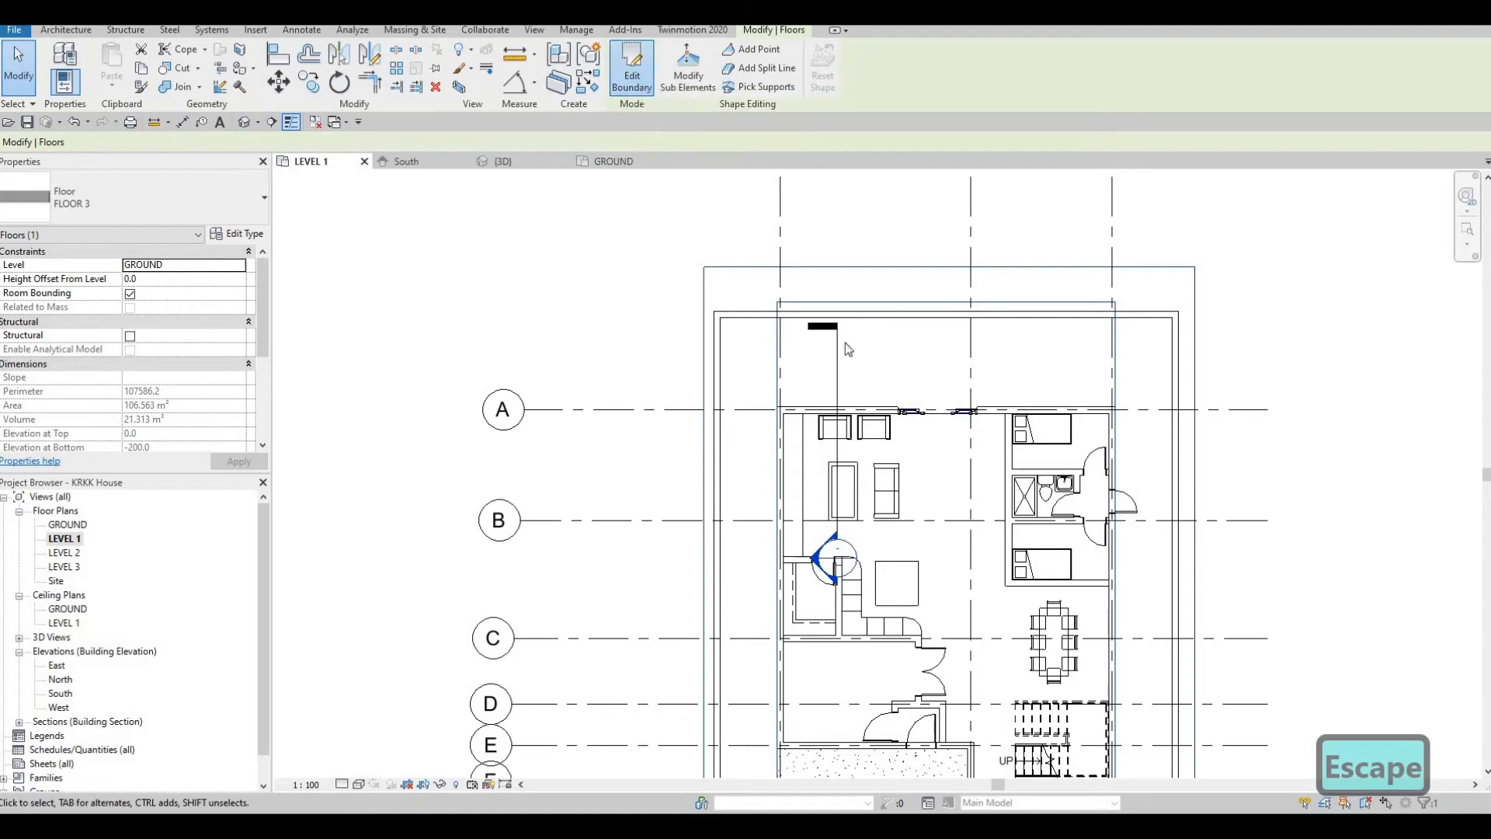
mouse_move(1014, 313)
left_mouse_down()
mouse_move(1014, 327)
mouse_move(931, 330)
left_mouse_up()
mouse_move(953, 270)
left_mouse_down()
mouse_move(948, 316)
mouse_move(864, 322)
left_mouse_up()
key("Escape")
key("Escape")
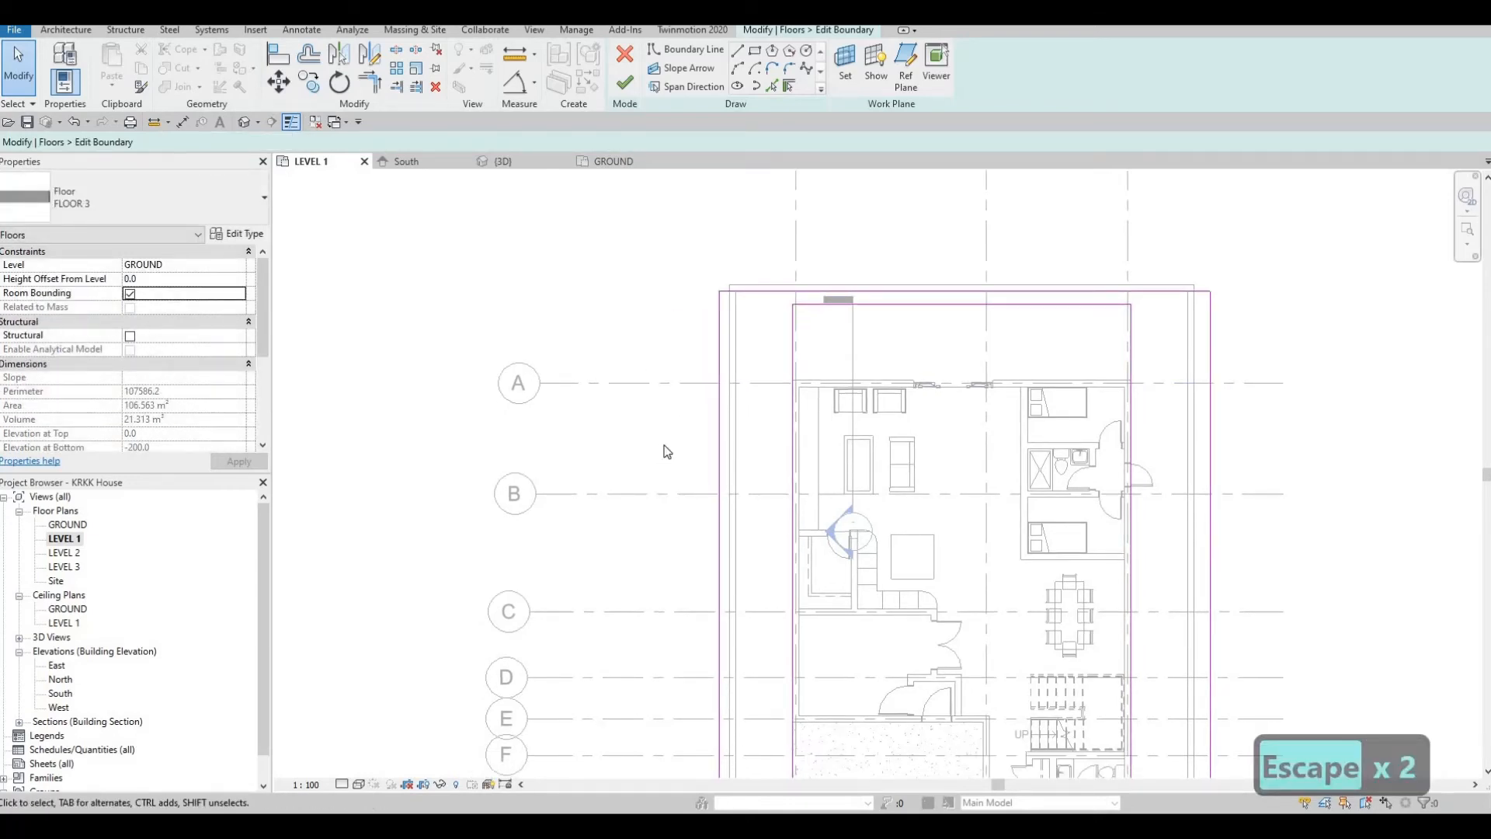
Step: Align the floor's outer side boundary lines with the inner faces of the boundary walls outside grids 1 and 3
key("a")
key("l")
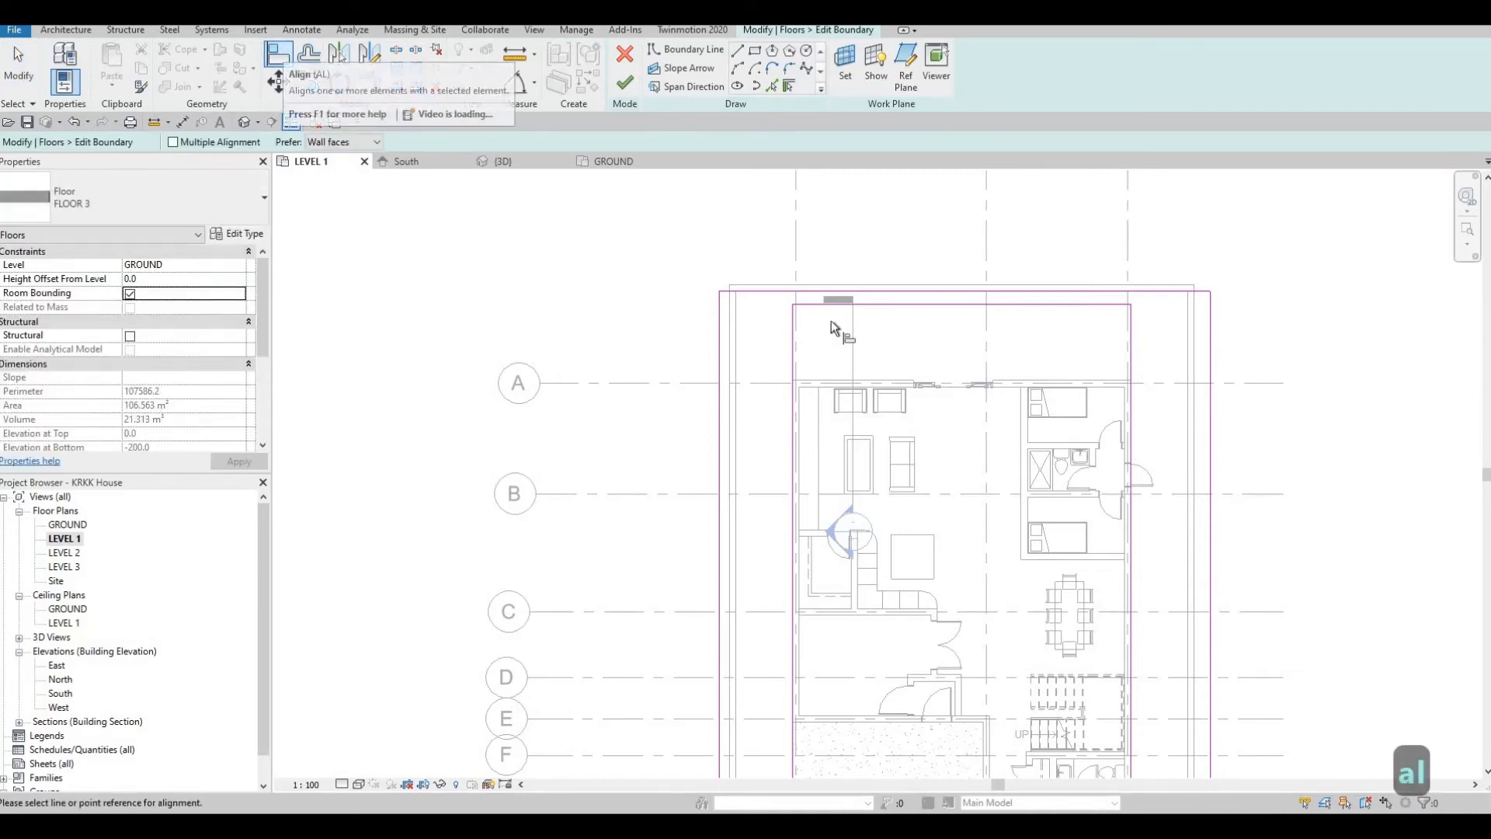
scroll(831, 320, "up", 2)
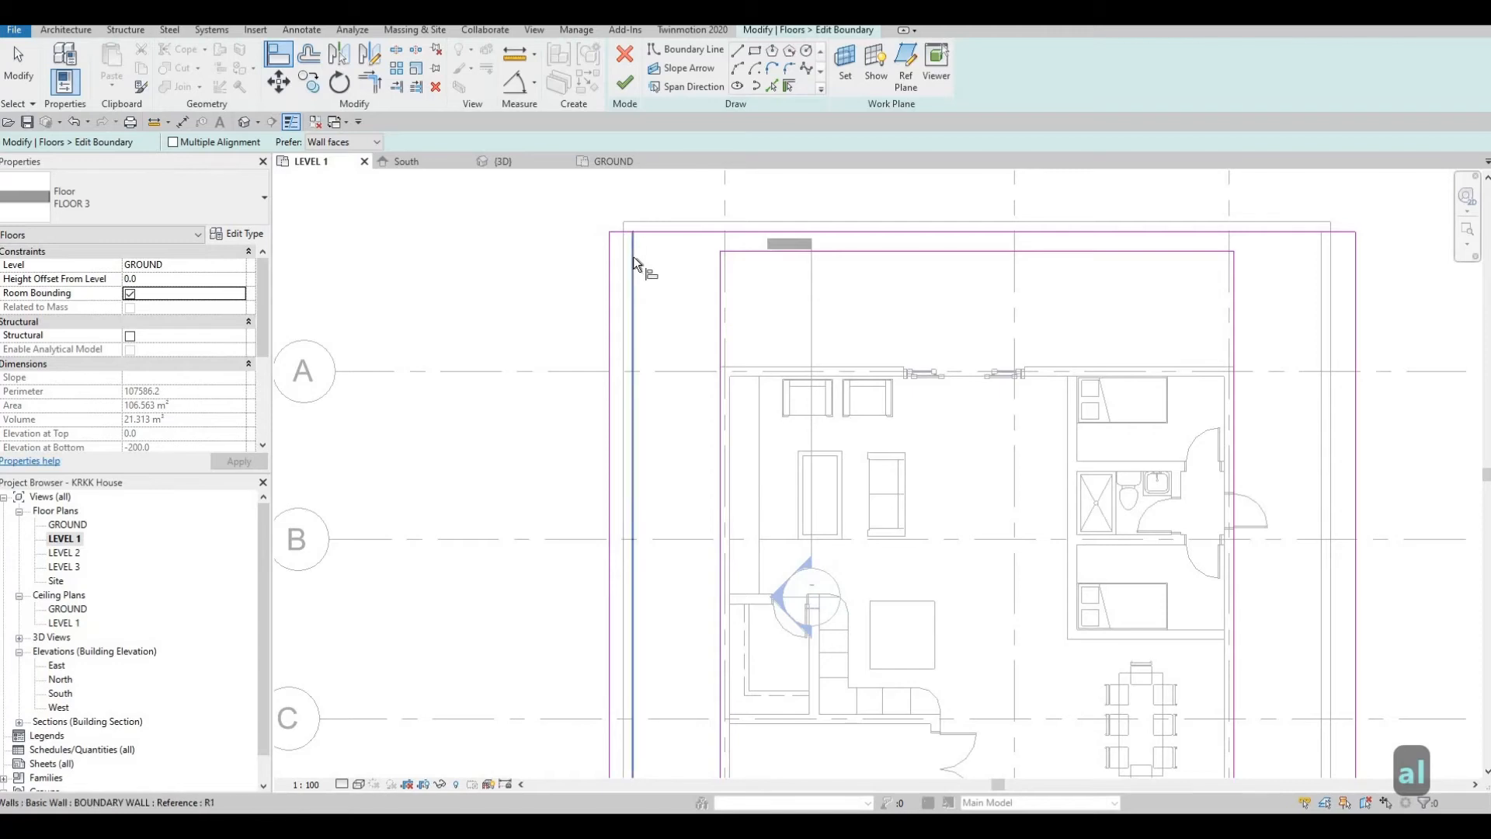
left_click(605, 258)
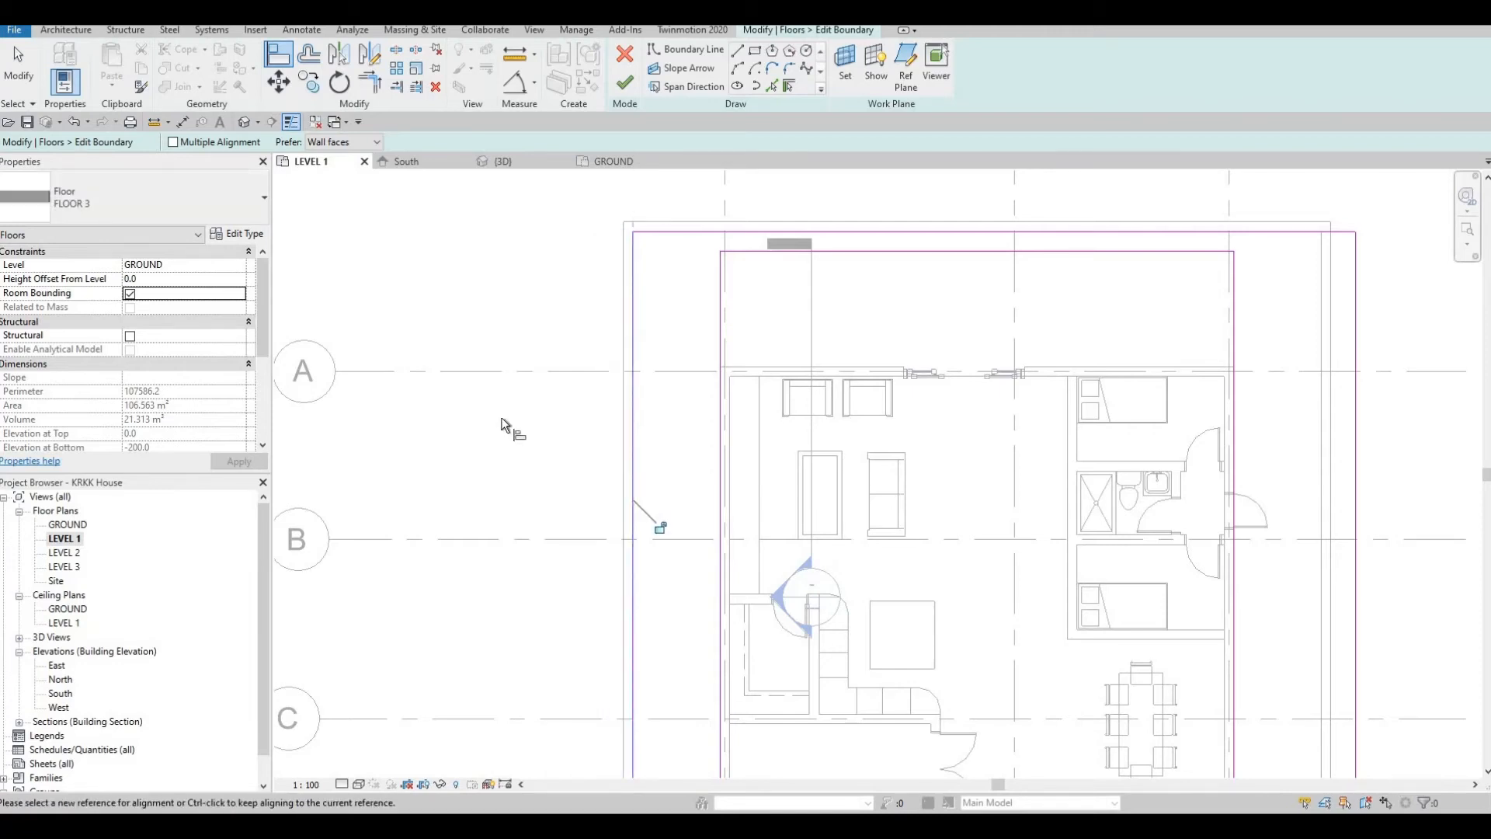
left_click(1322, 318)
left_click(1357, 330)
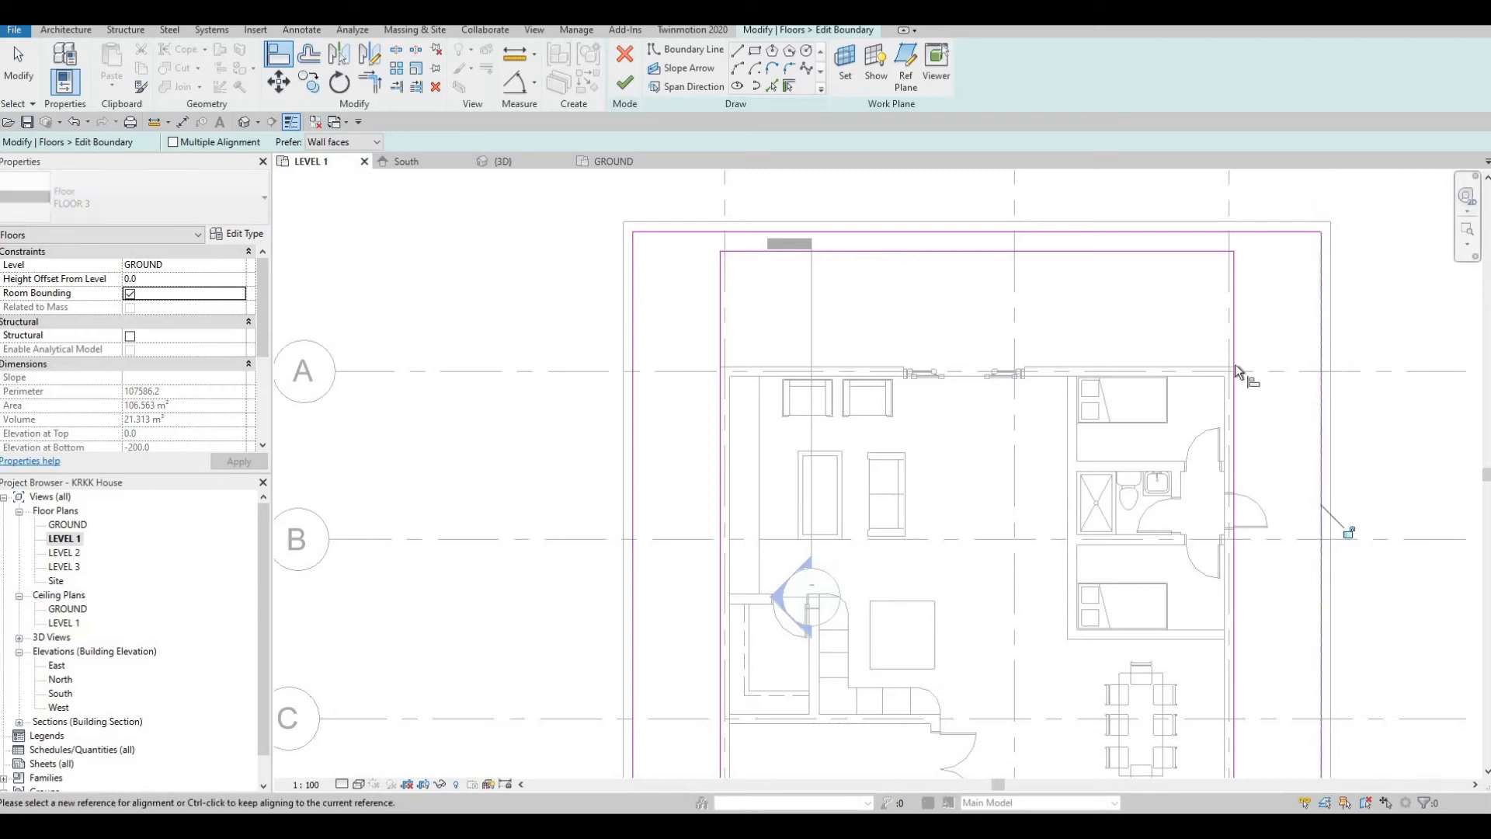
Step: Align the ends of both floor side strips near grid G with the inner face of the boundary wall beyond it
middle_click_drag(1247, 461, 1291, 311)
scroll(1215, 680, "down", 1)
middle_click_drag(1215, 683, 1193, 390)
scroll(1193, 390, "down", 1)
middle_click_drag(932, 526, 922, 437)
scroll(857, 515, "up", 1)
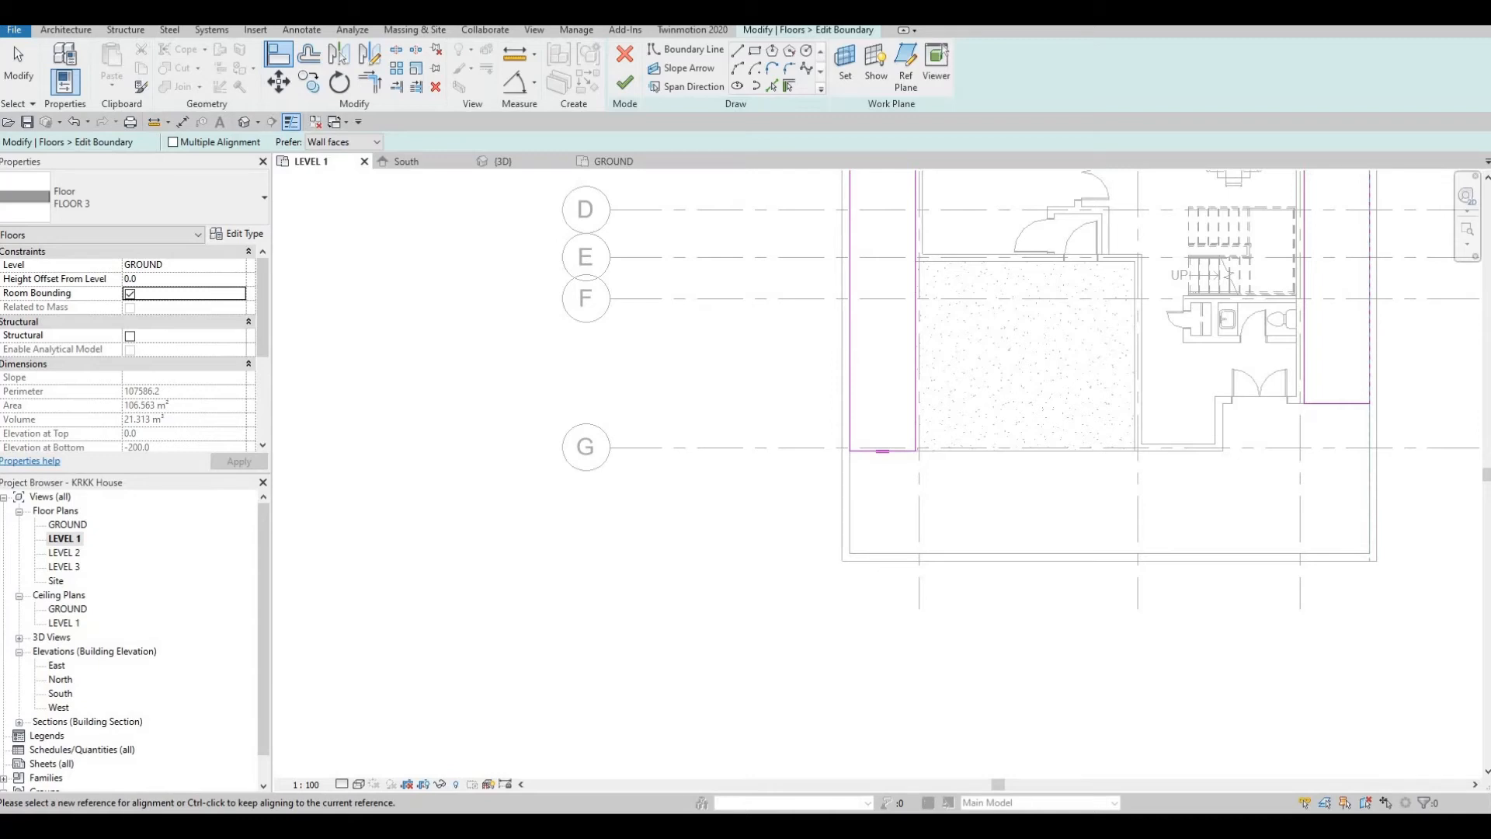
left_click(883, 552)
left_click(893, 450)
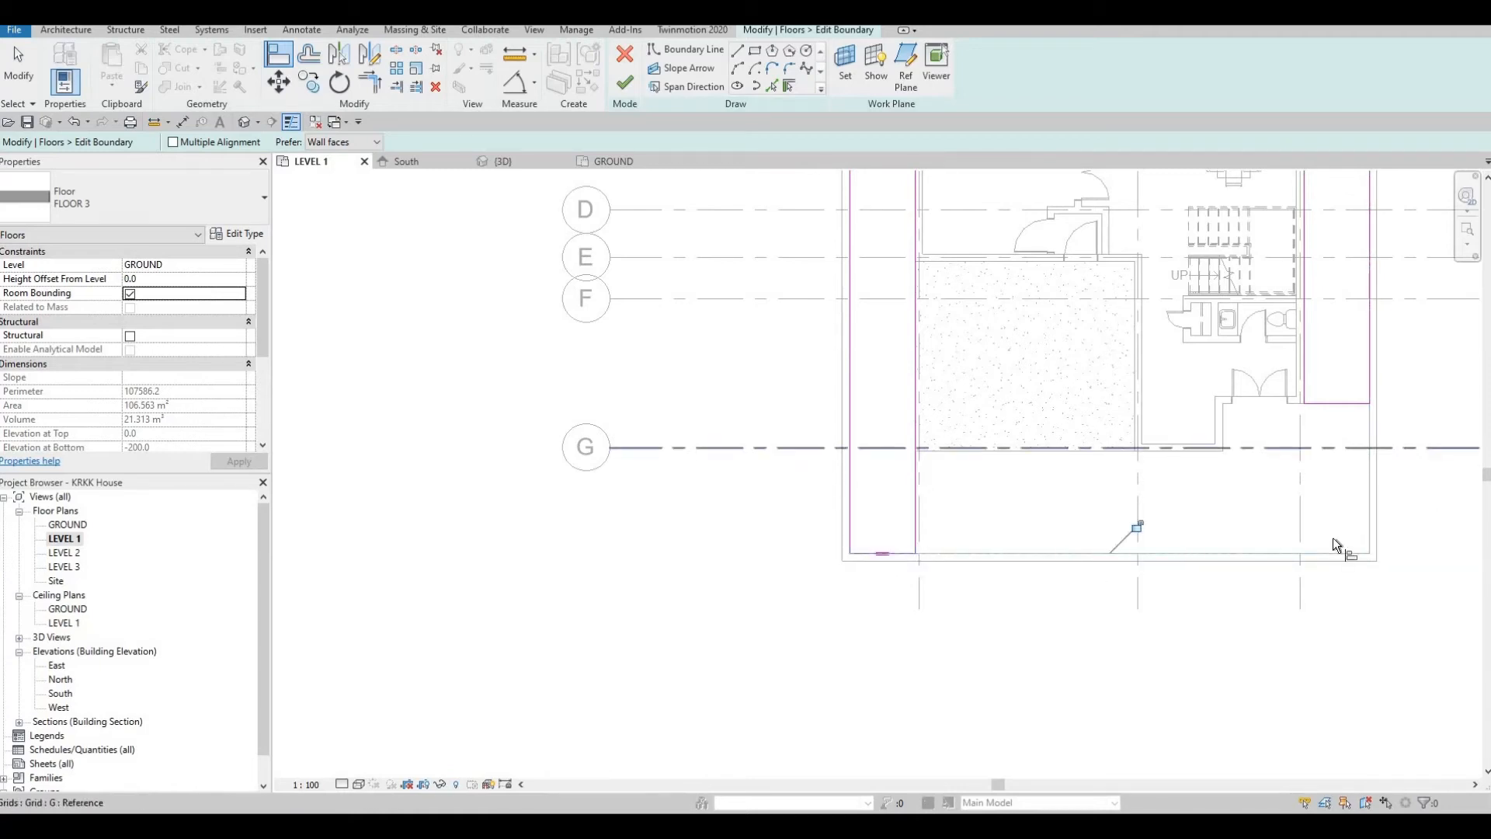
left_click(1335, 553)
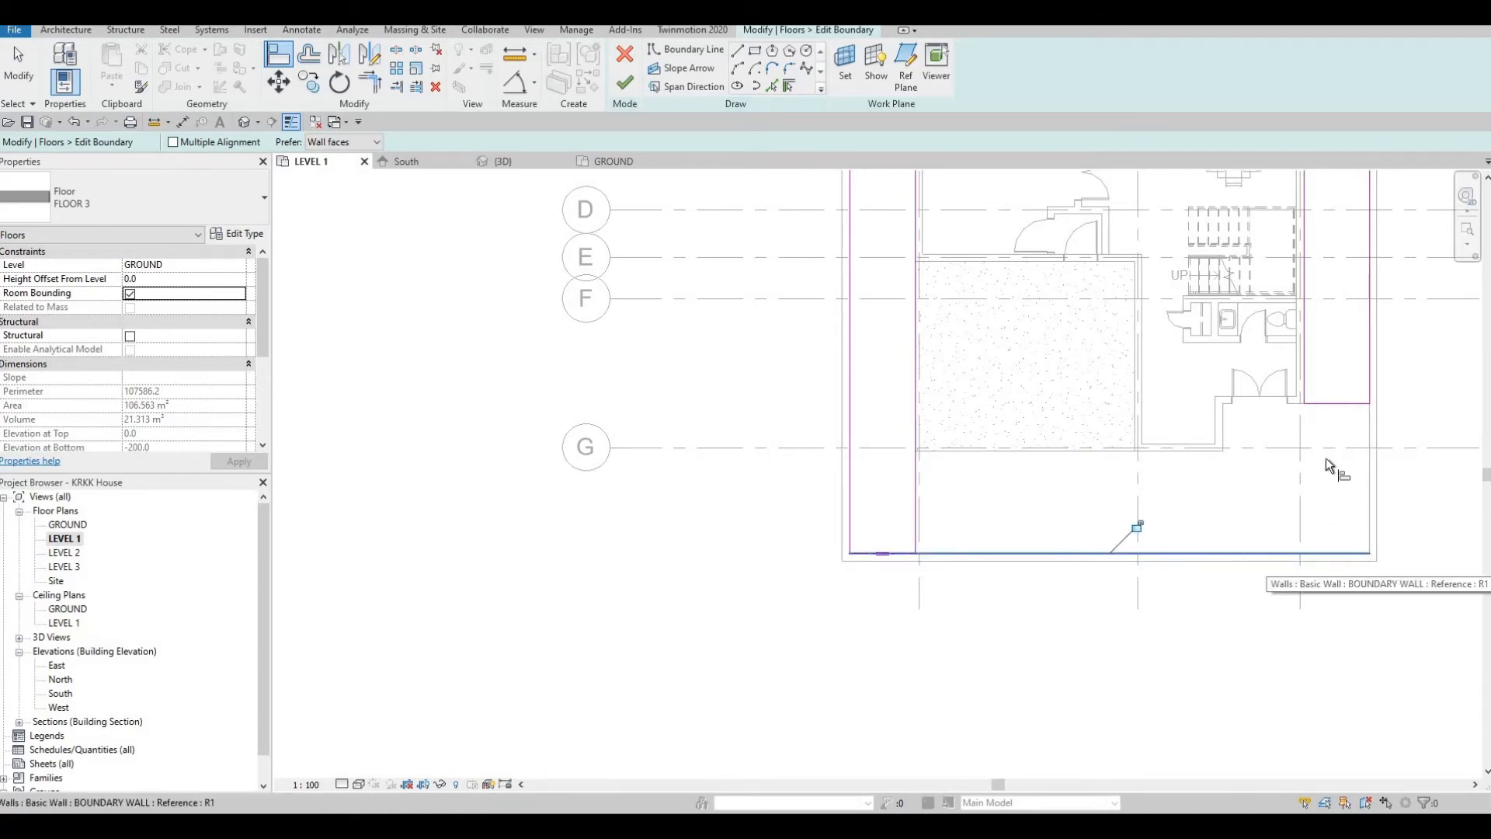
left_click(1326, 404)
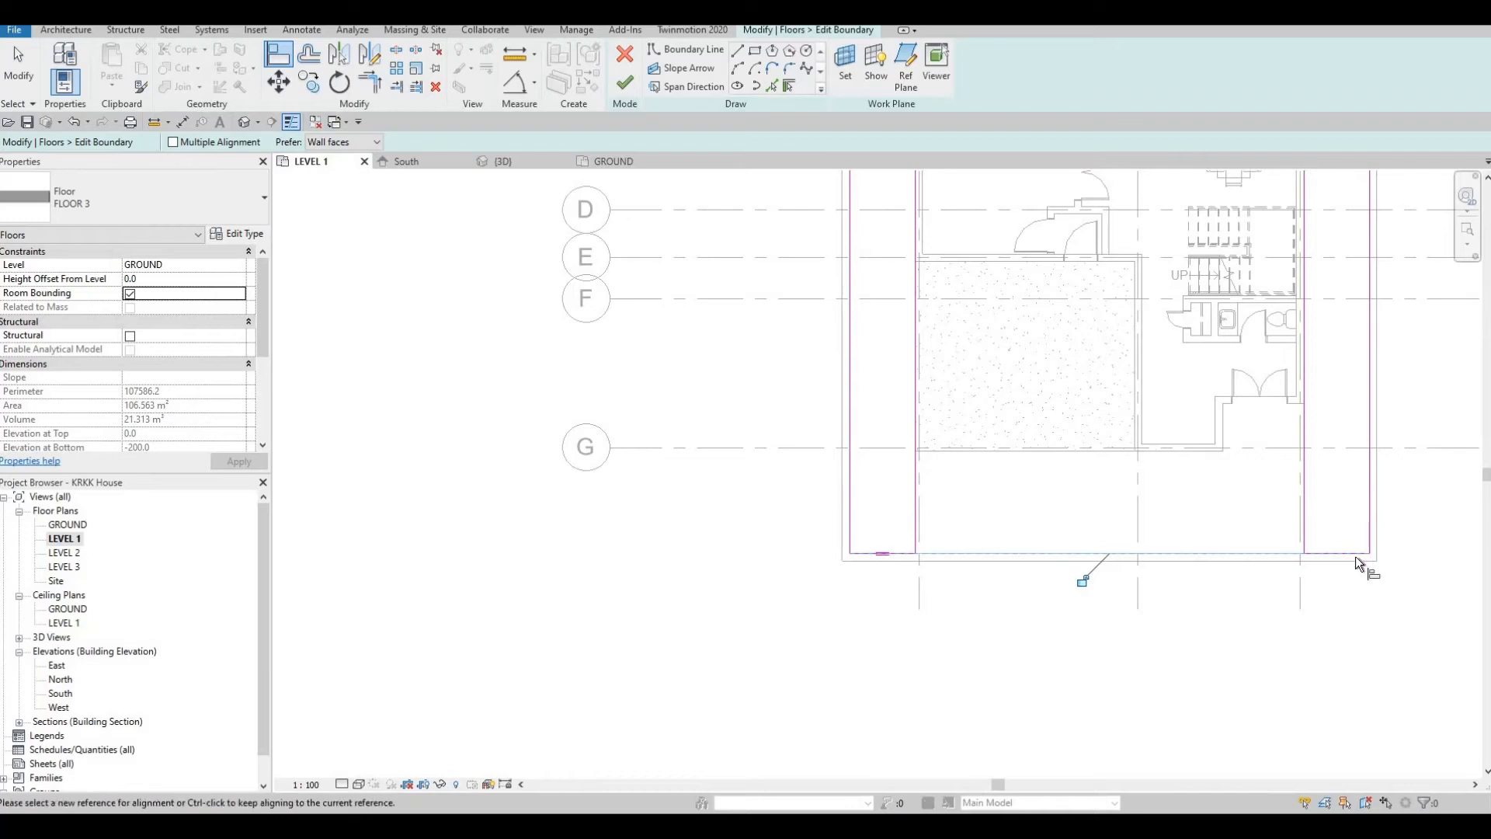
left_click(1164, 552)
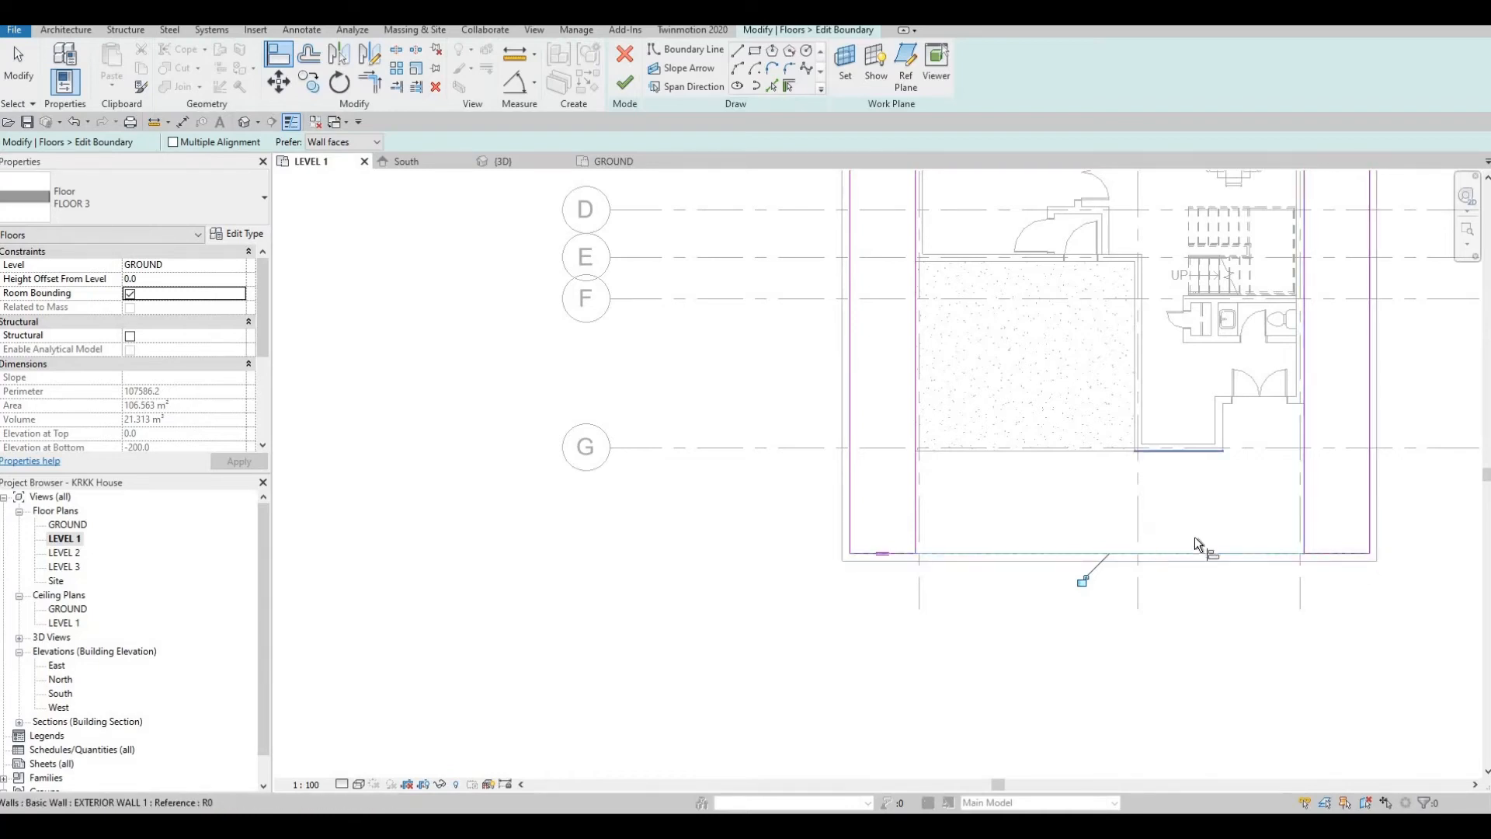
key("Escape")
key("Escape")
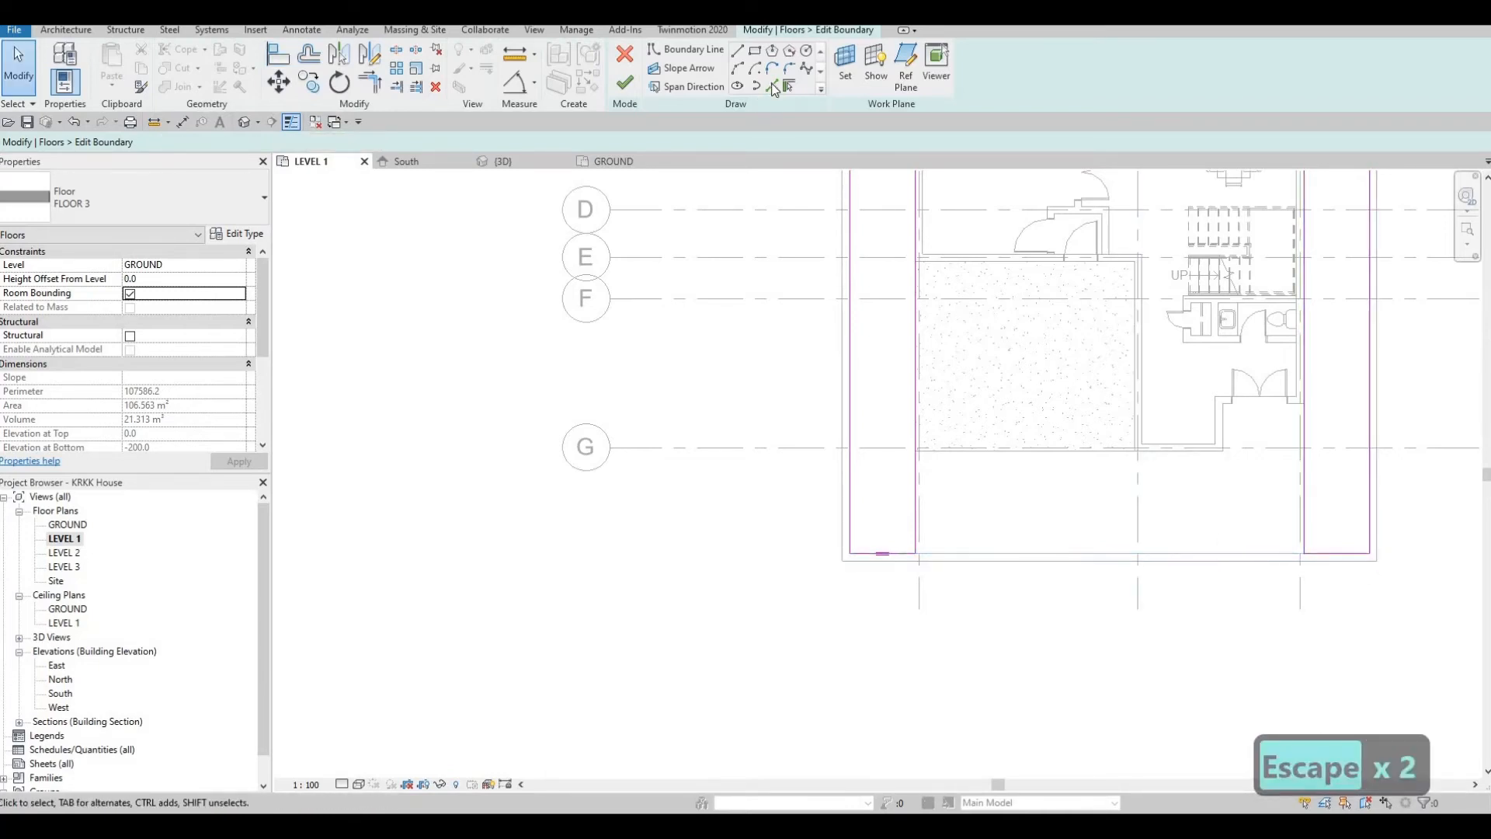
Step: Add FLOOR 3 boundary lines along the exterior wall faces, from the double-door entrance around the stepped corner to grid 2
left_click(773, 86)
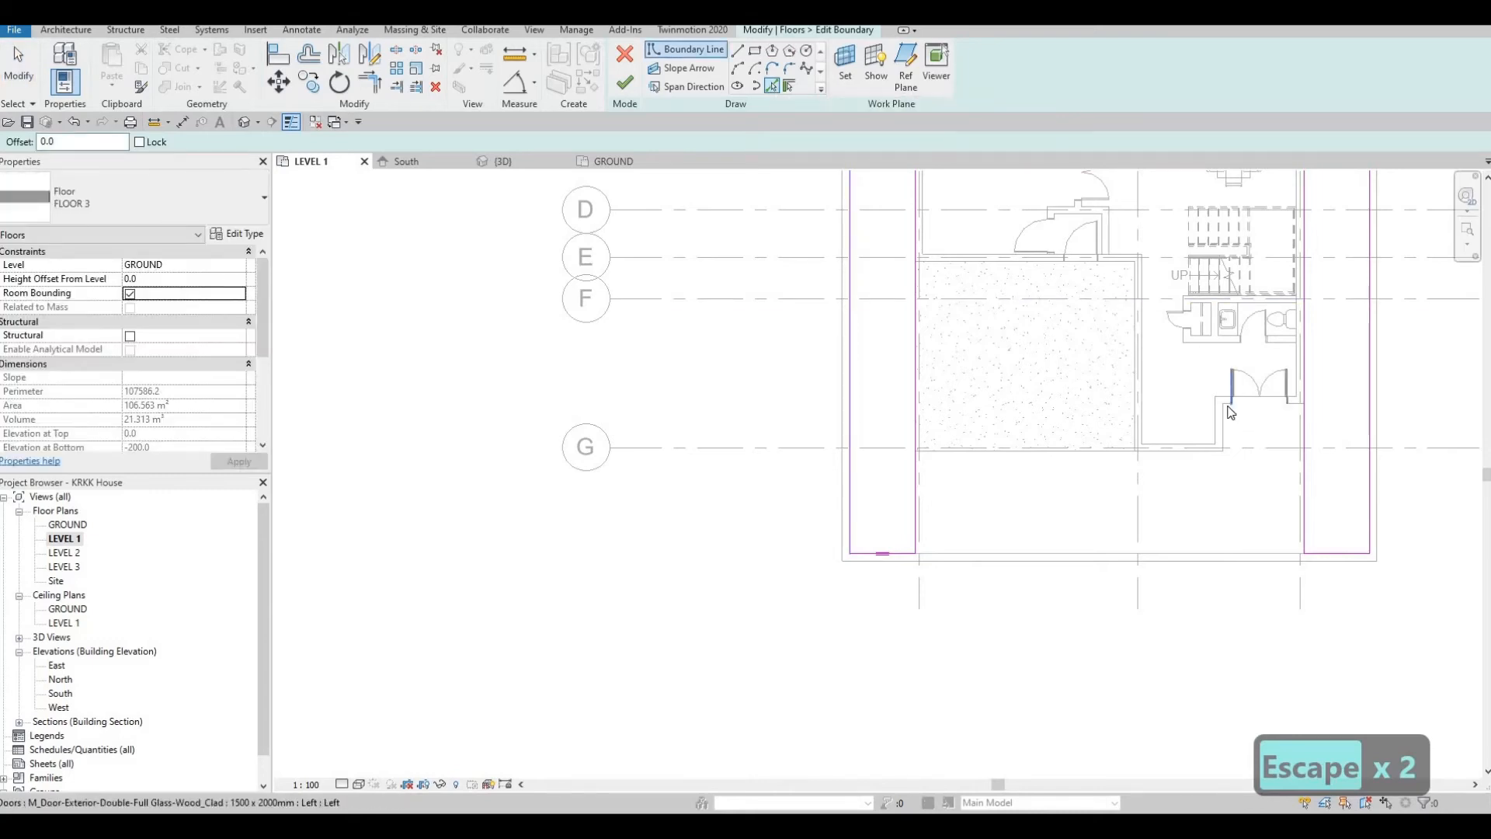
scroll(1303, 397, "up", 2)
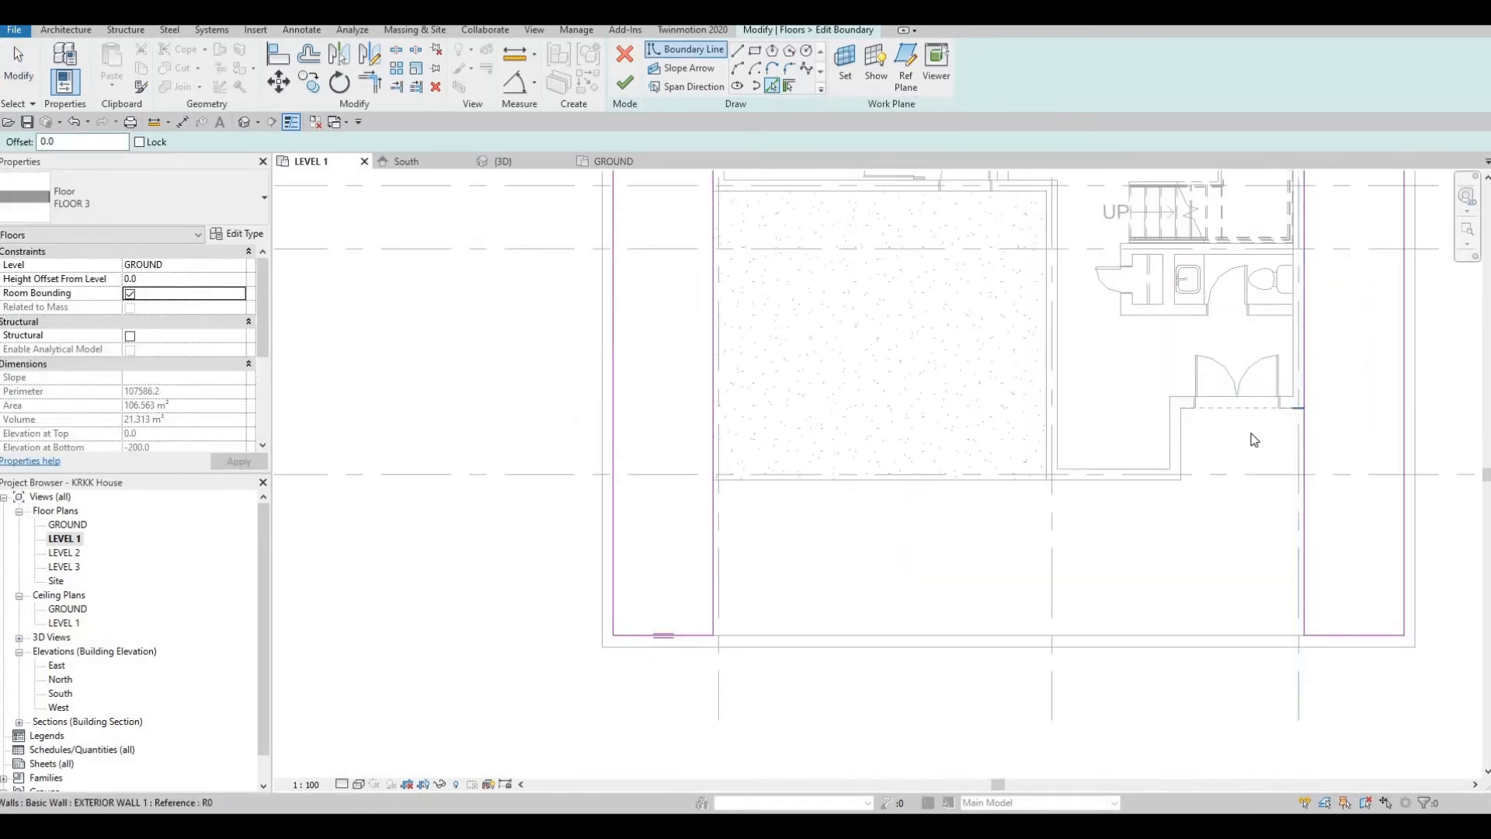
left_click(1299, 407)
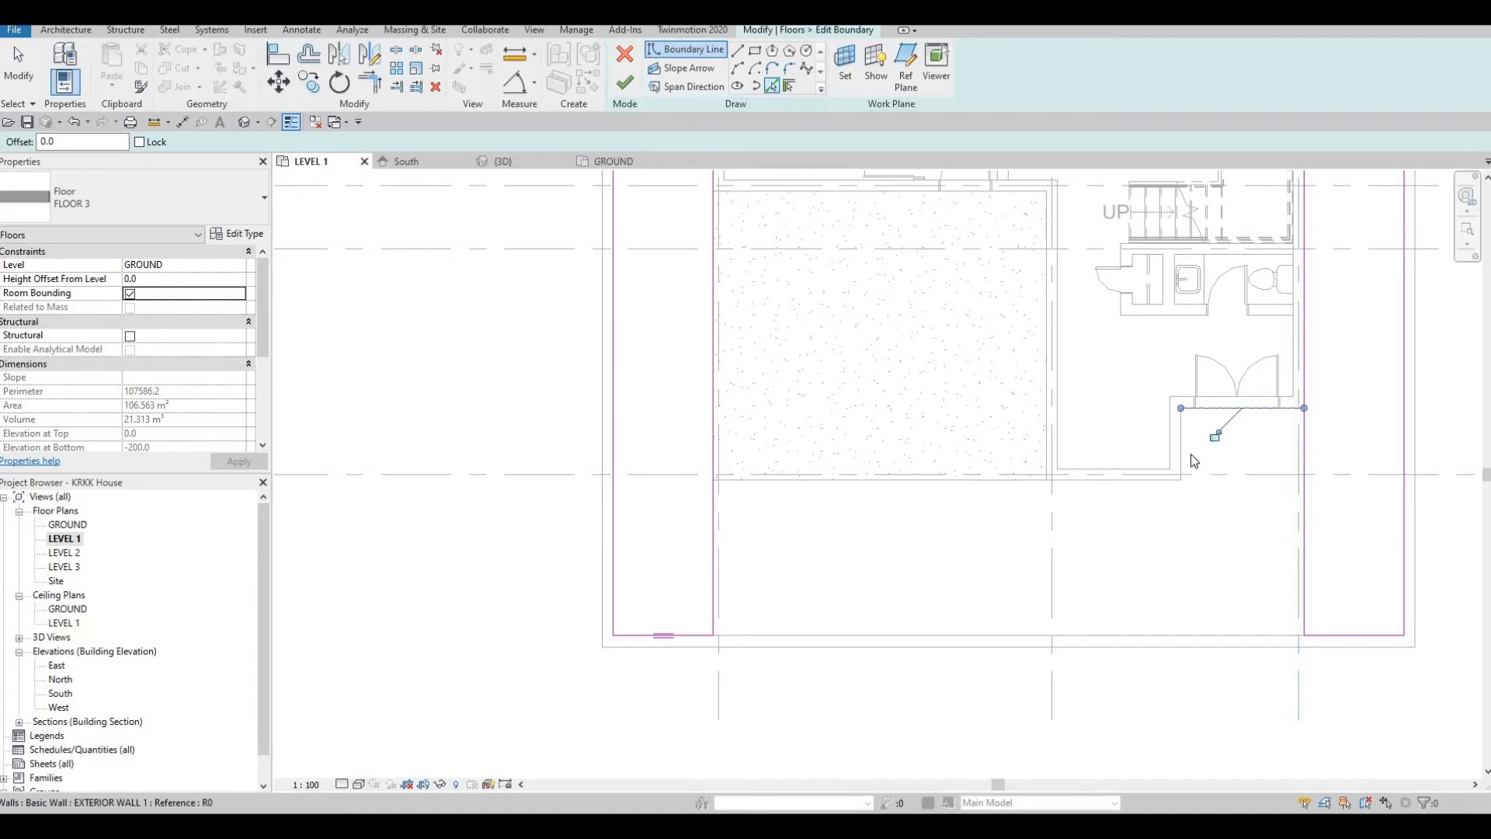
left_click(1138, 486)
left_click(1040, 495)
scroll(1046, 489, "up", 2)
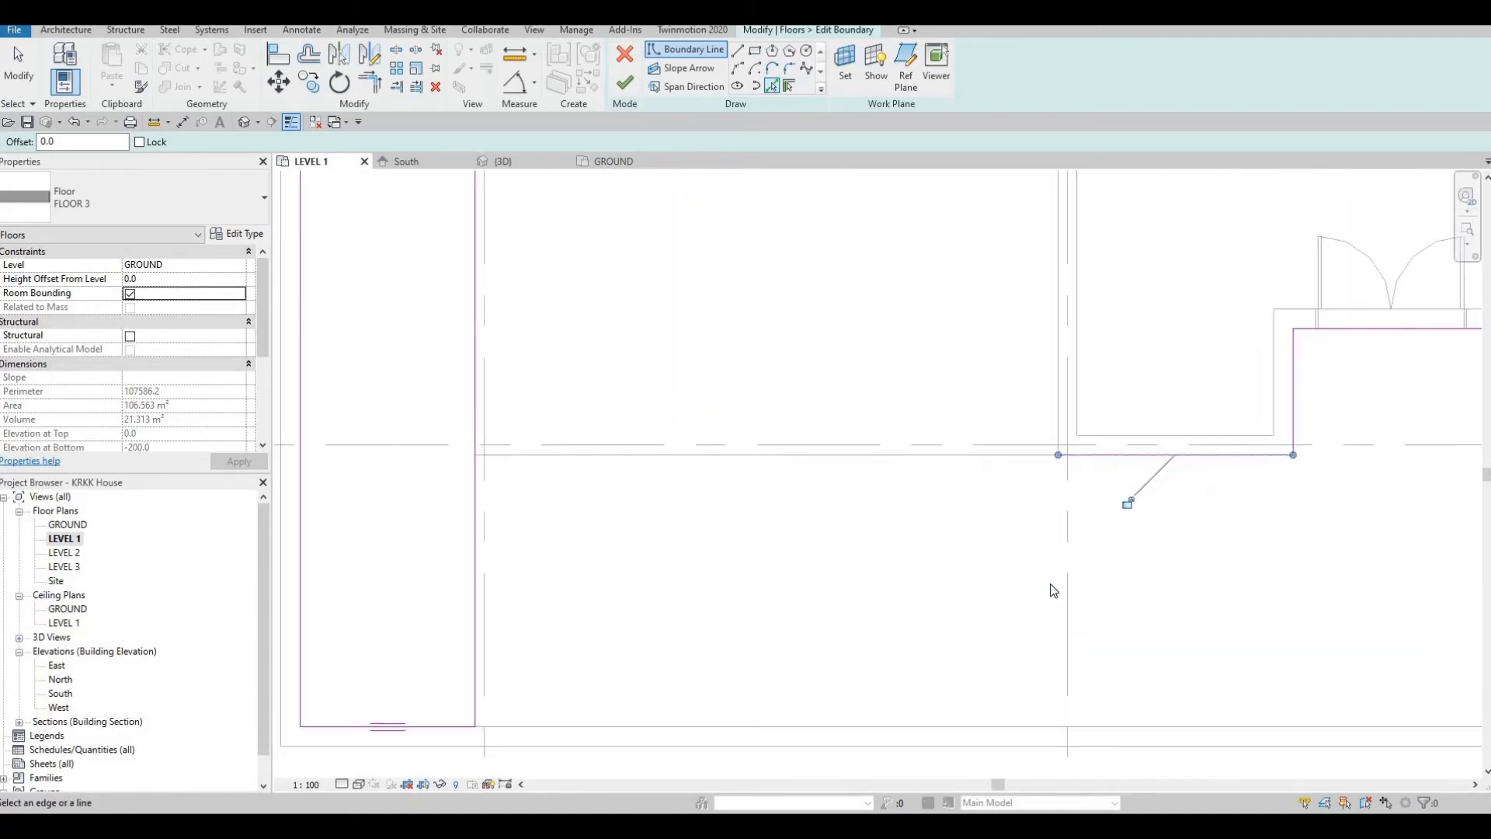
scroll(1024, 420, "up", 1)
scroll(1022, 437, "down", 3)
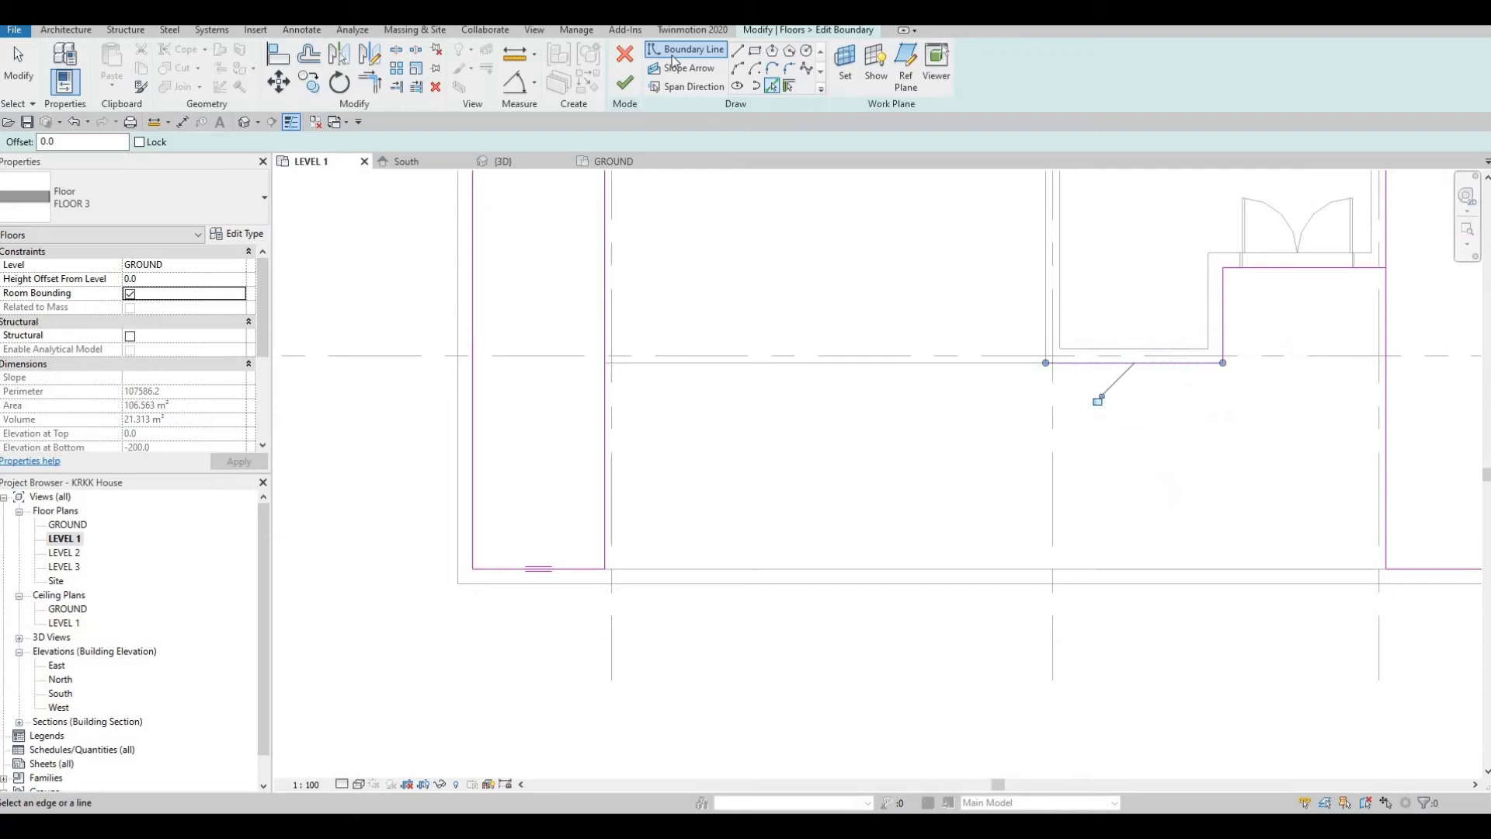
Step: Draw a straight boundary line from the exterior wall corner near grid 2 to the inner face of the boundary wall beyond grid G
left_click(737, 51)
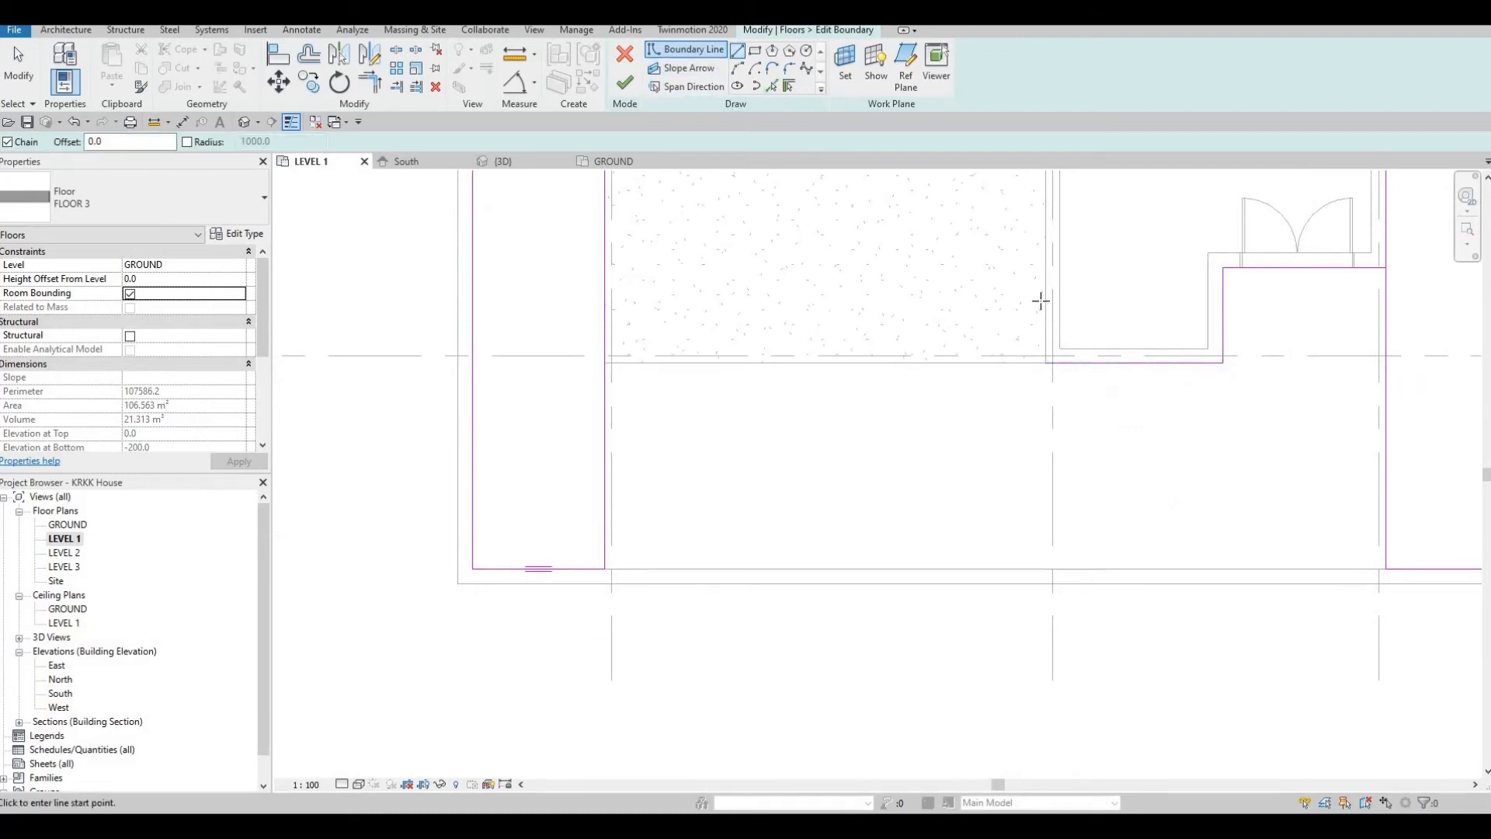
left_click(1045, 362)
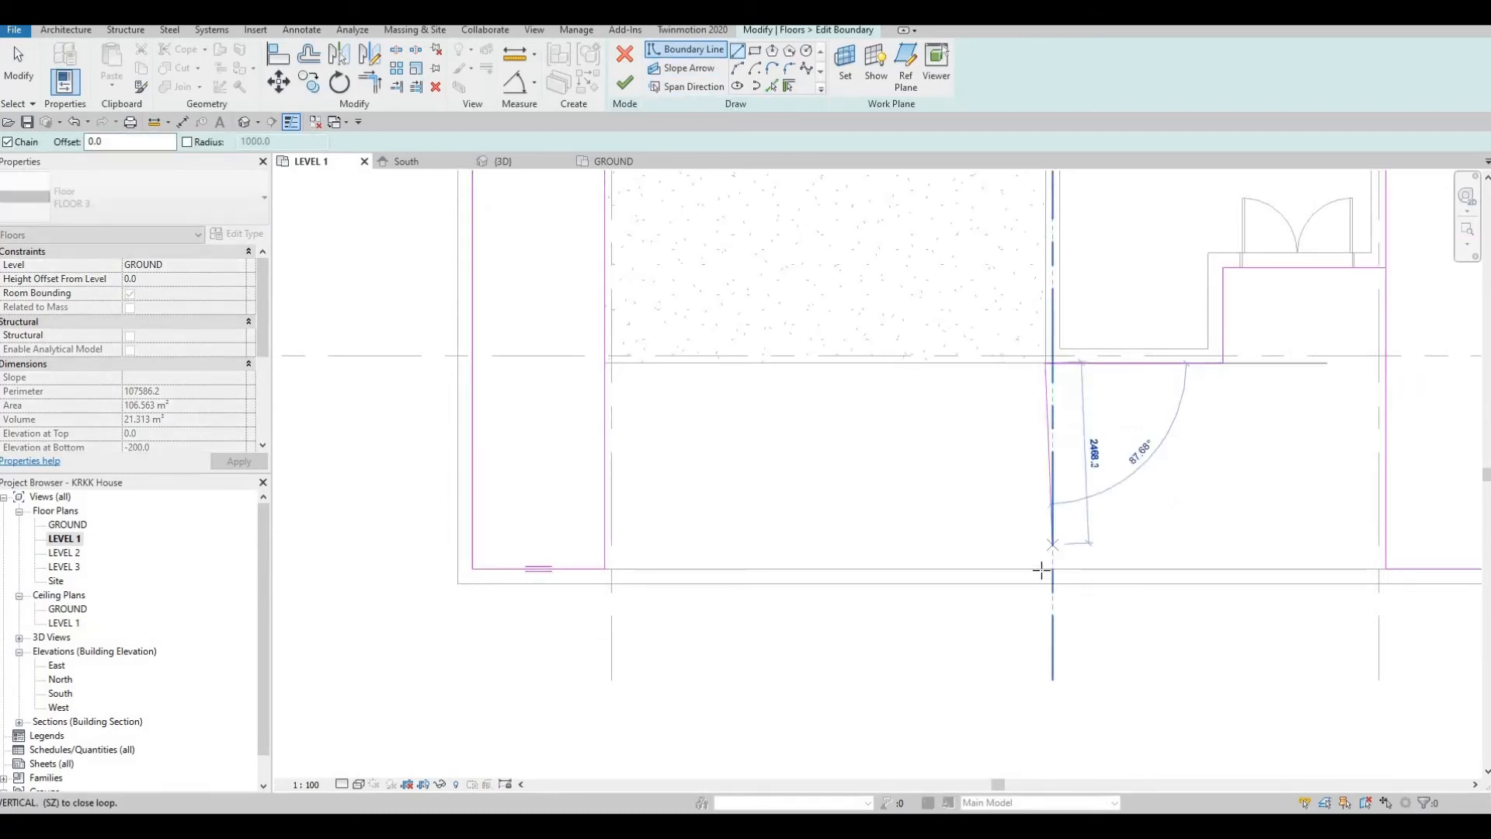
left_click(1045, 569)
key("Escape")
key("Escape")
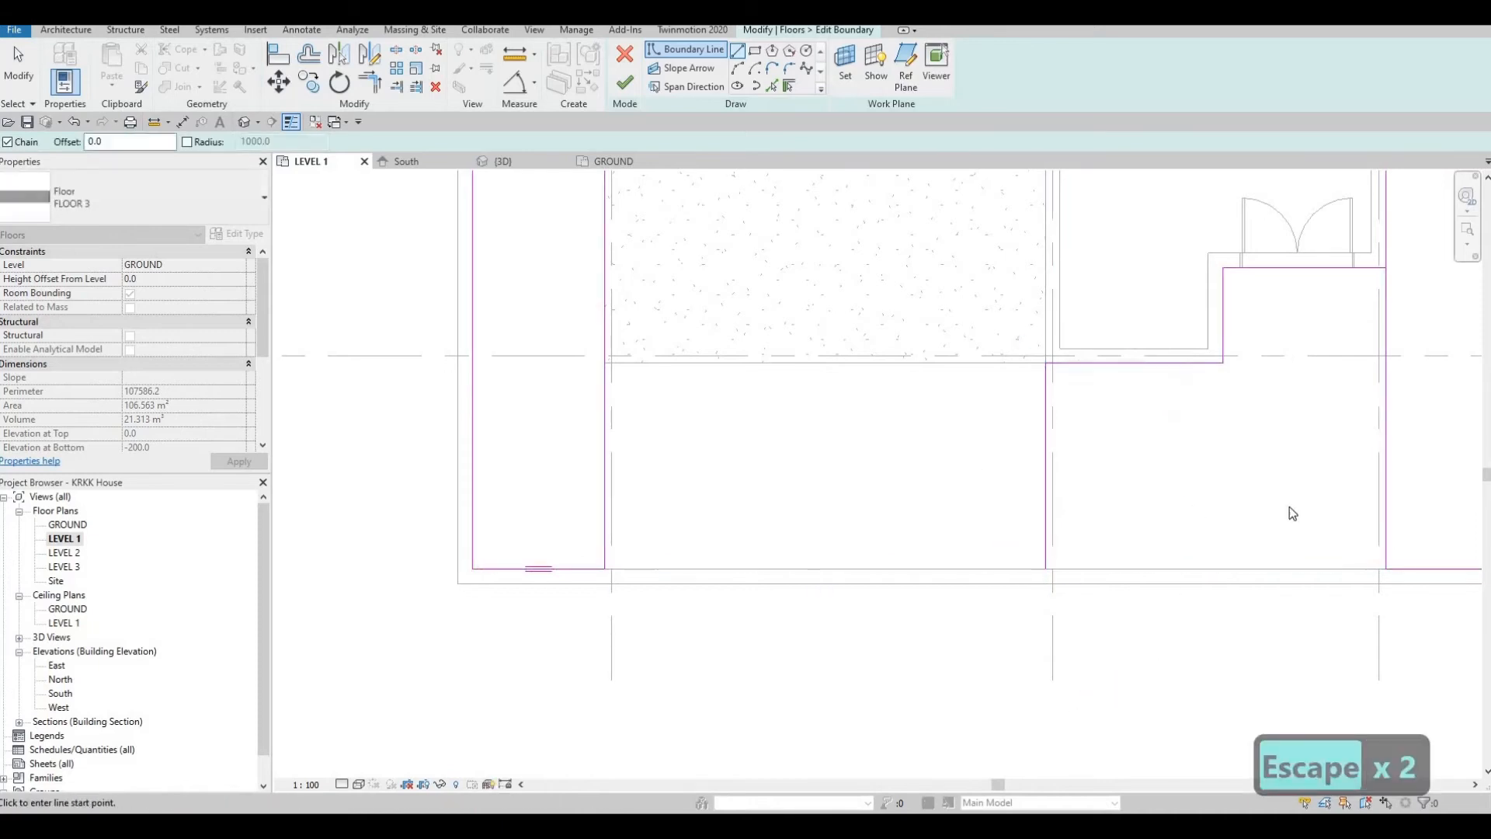
scroll(1074, 536, "down", 2)
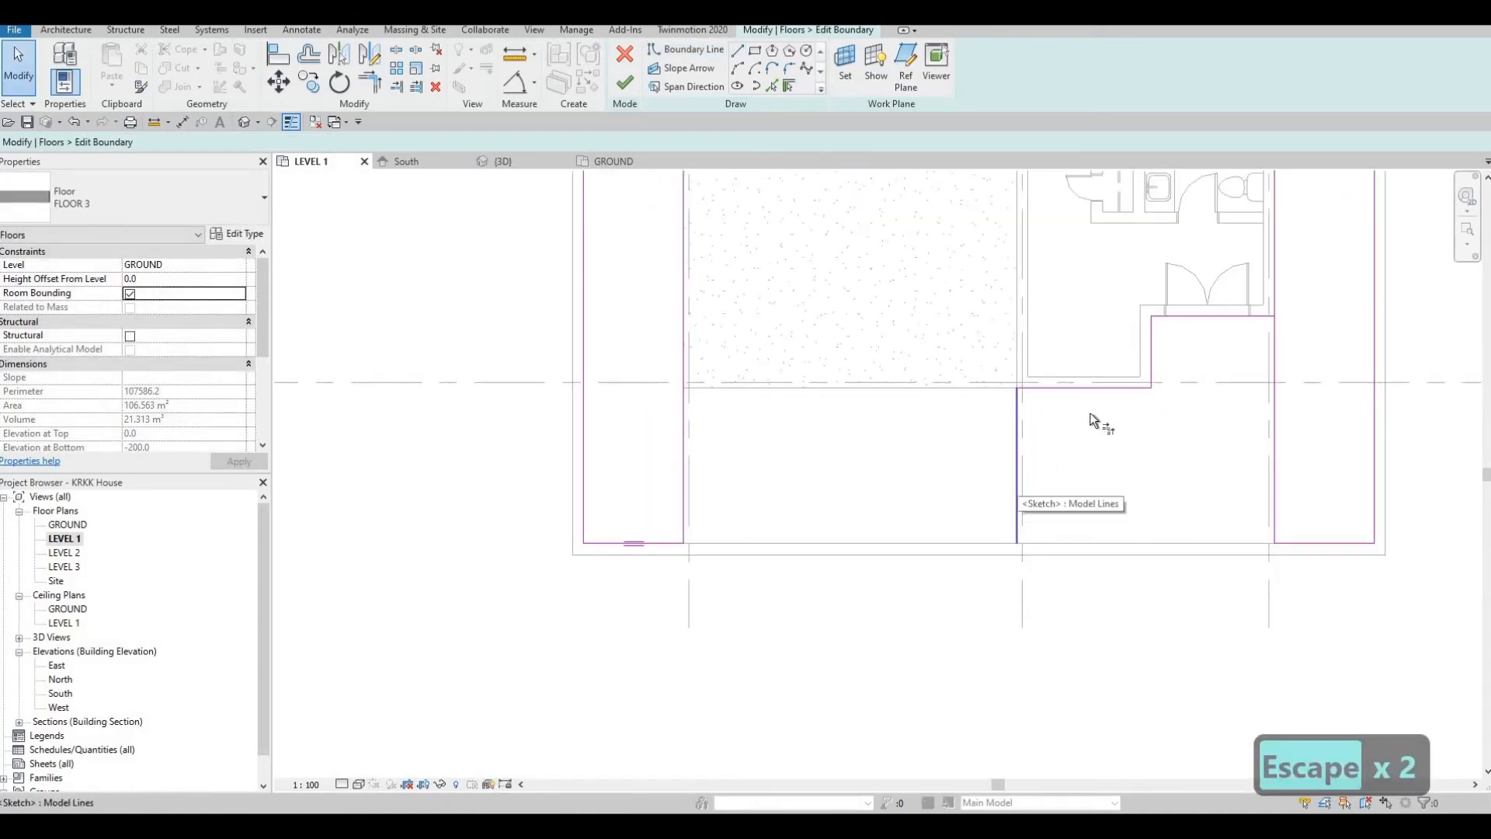
Step: Trim the FLOOR 3 boundary lines into a closed loop around the entrance forecourt between grids 2 and 3, and finish the boundary edit
key("t")
key("r")
left_click(1279, 284)
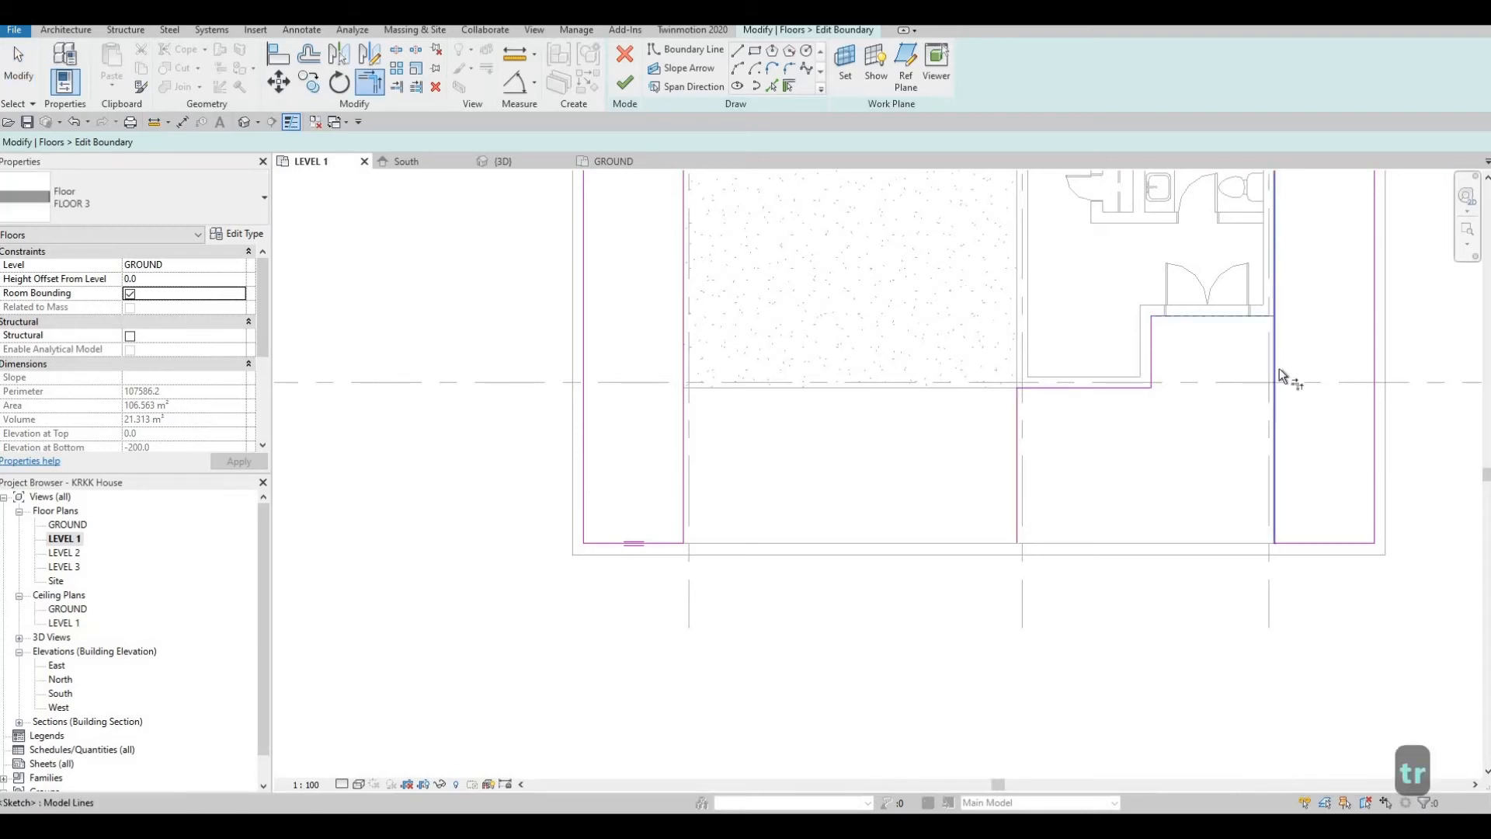
left_click(1326, 544)
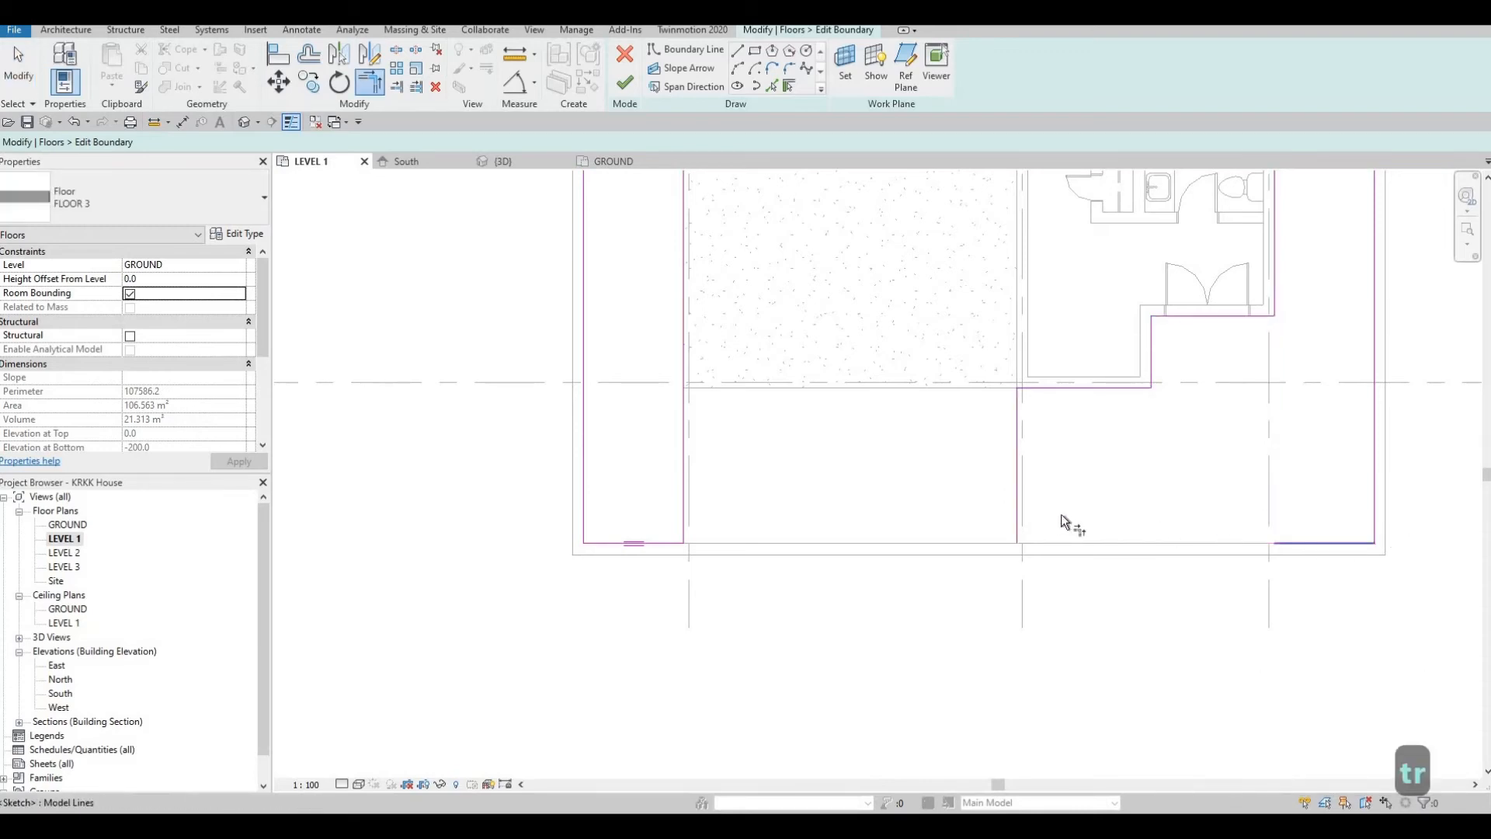
left_click(1017, 505)
scroll(1044, 468, "down", 1)
middle_click_drag(1045, 469, 953, 583)
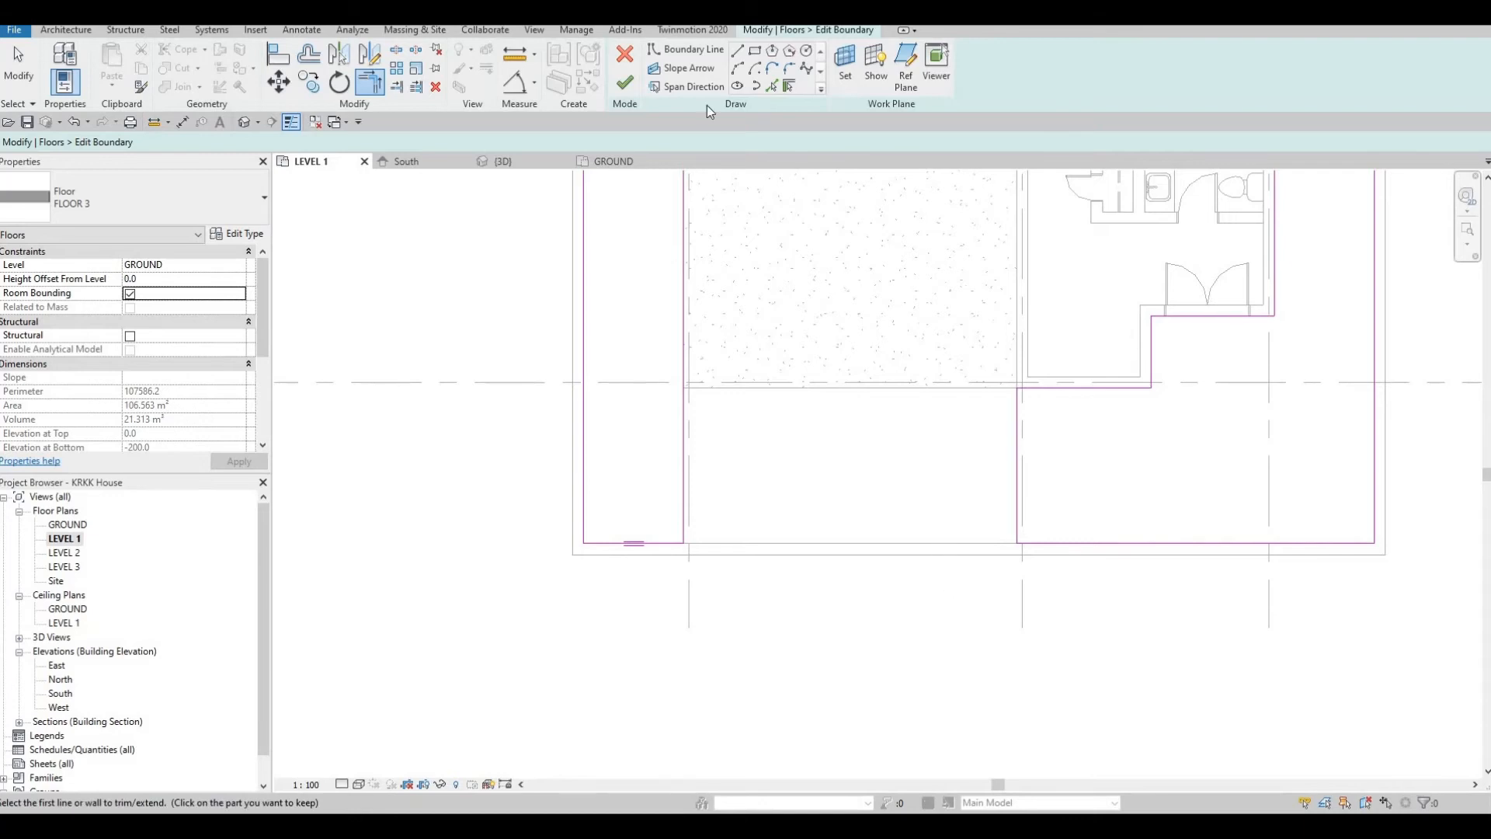
left_click(626, 82)
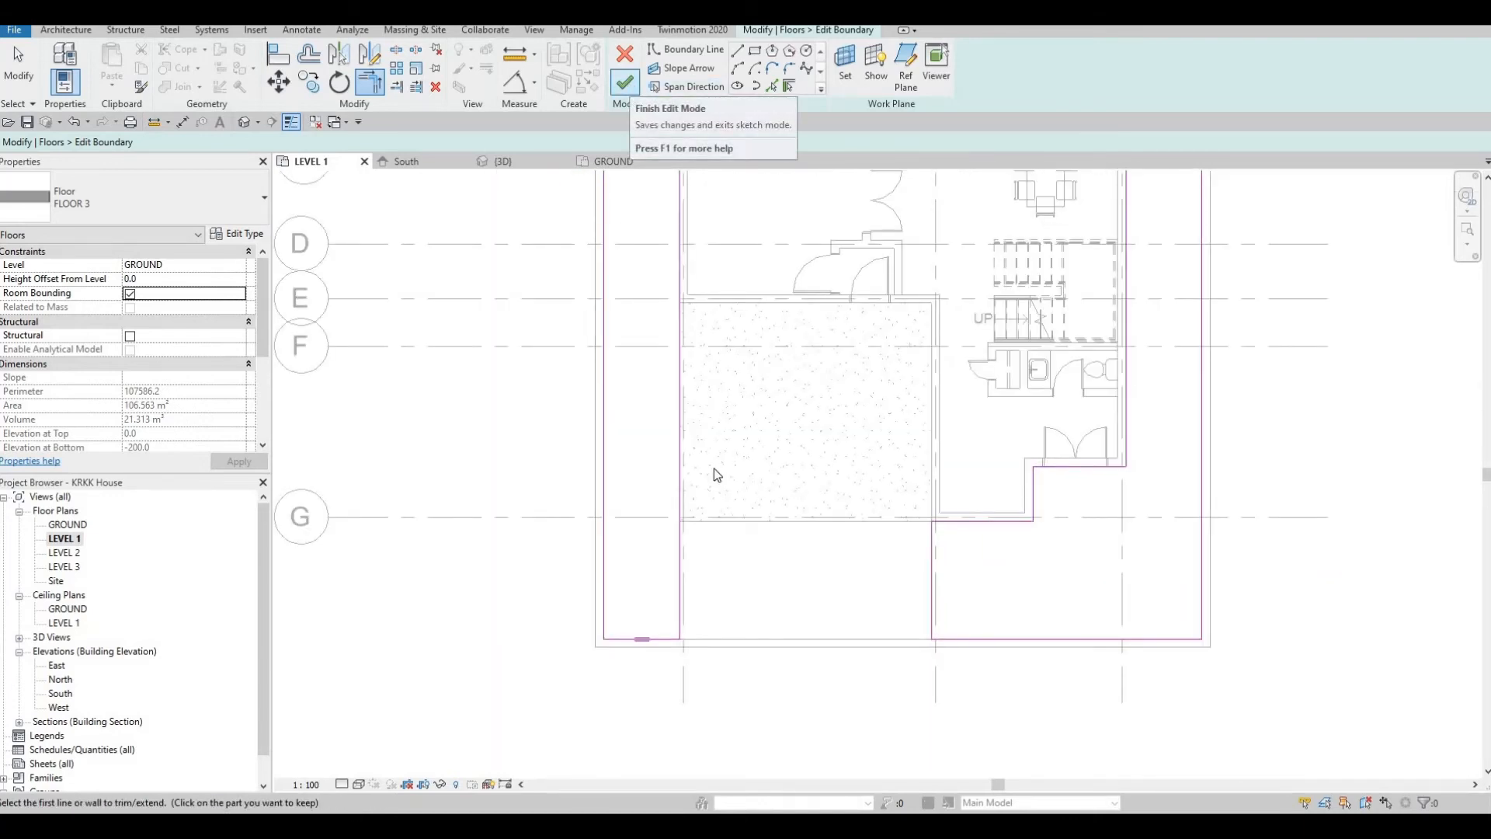
key("Escape")
key("Escape")
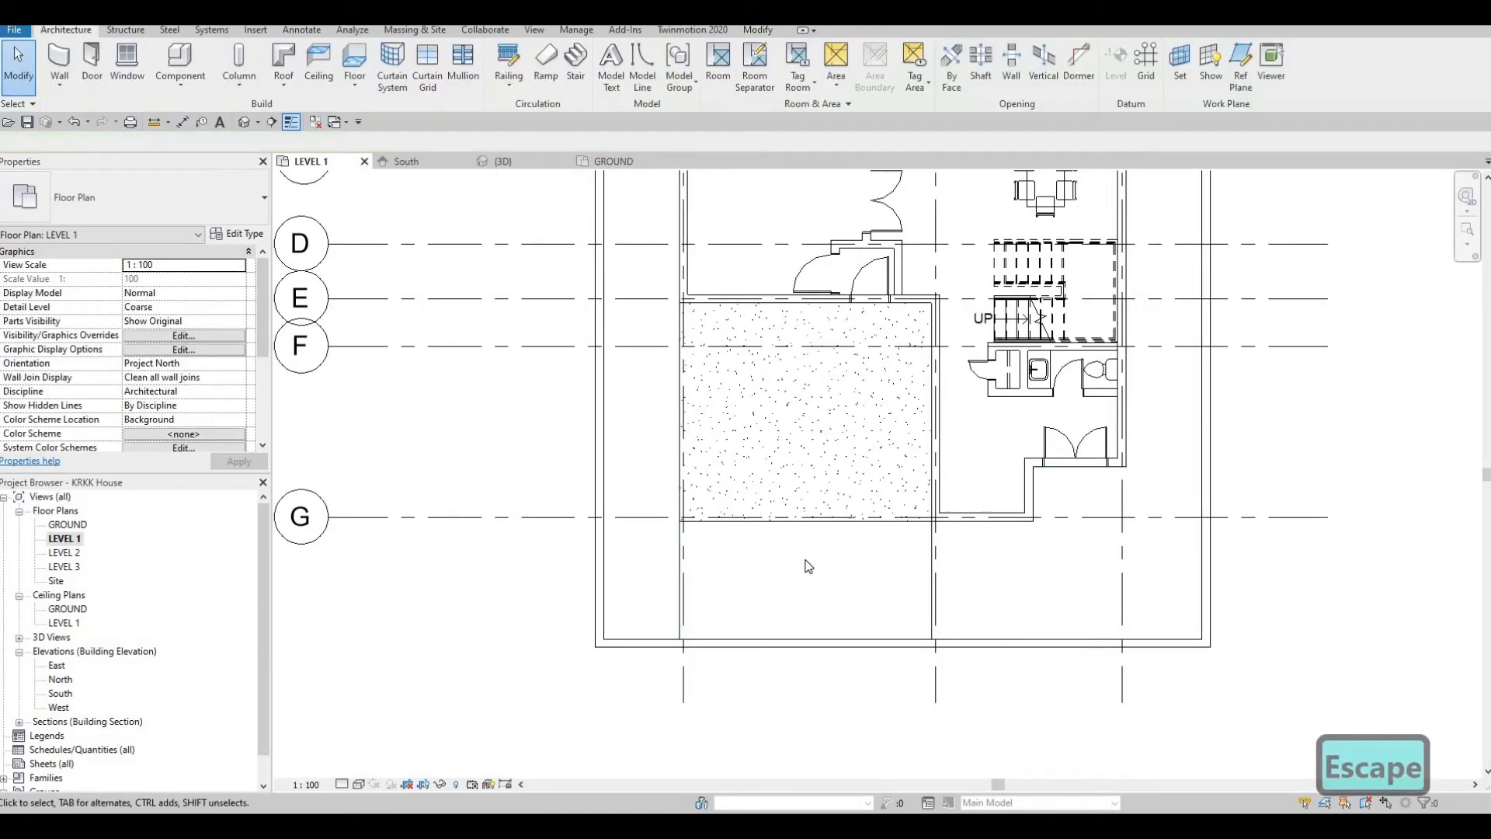
Step: Edit the FLOOR 2 boundary, aligning its edge near grid G with the inner face of the boundary wall, and finish the edit
left_click(826, 522)
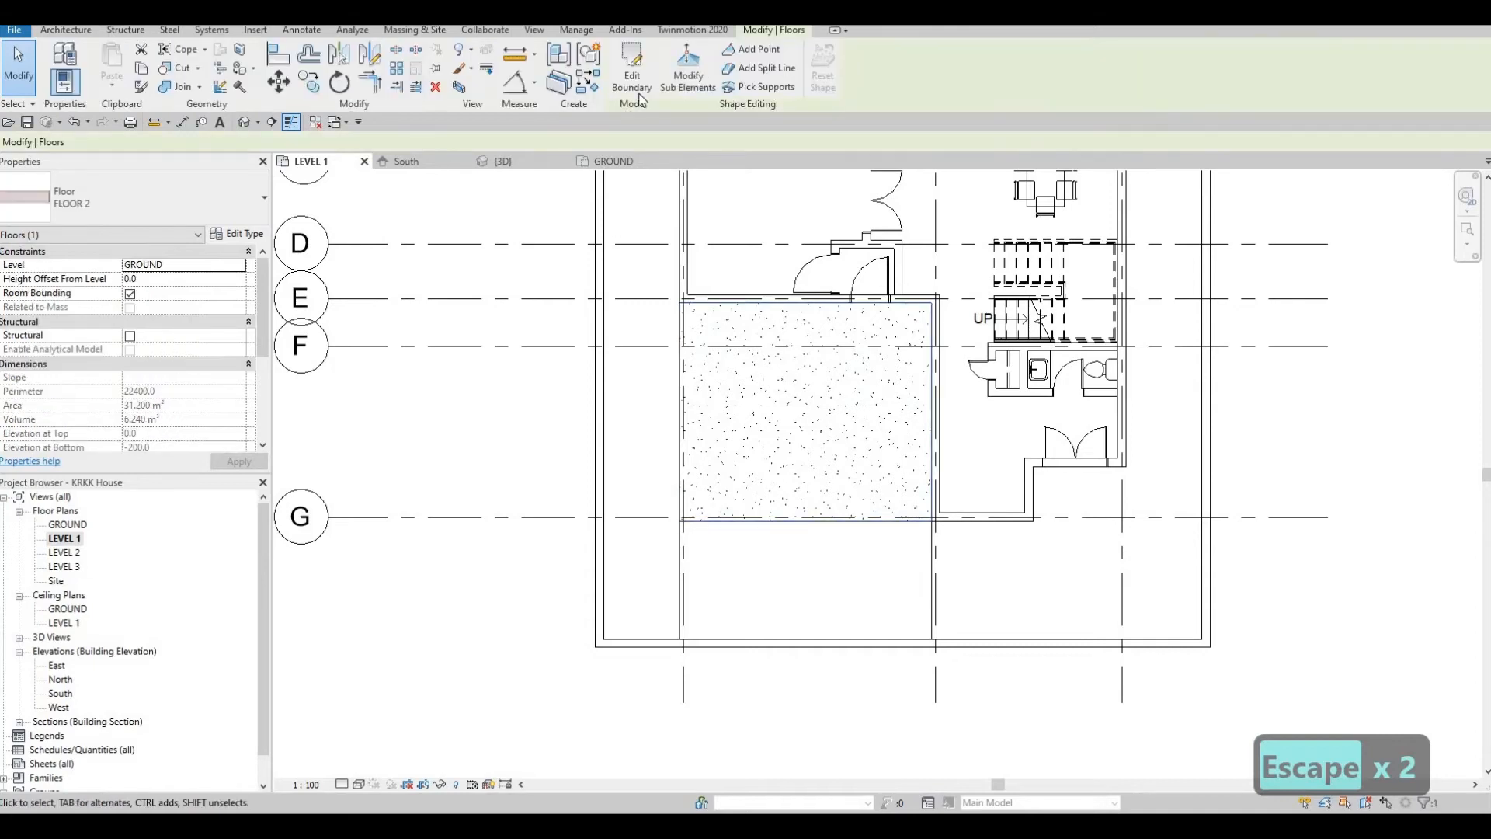
left_click(632, 77)
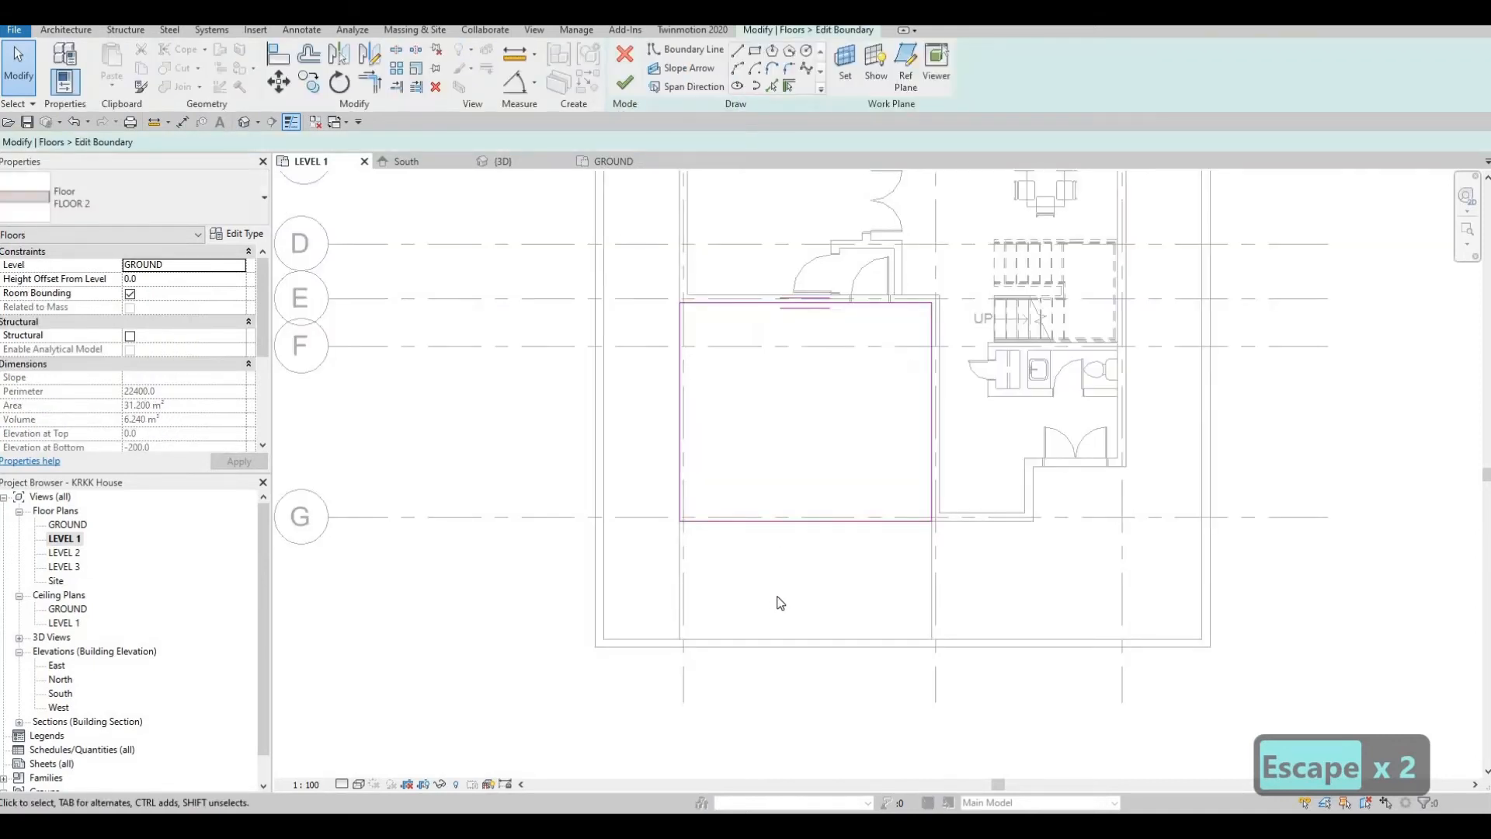
key("a")
key("l")
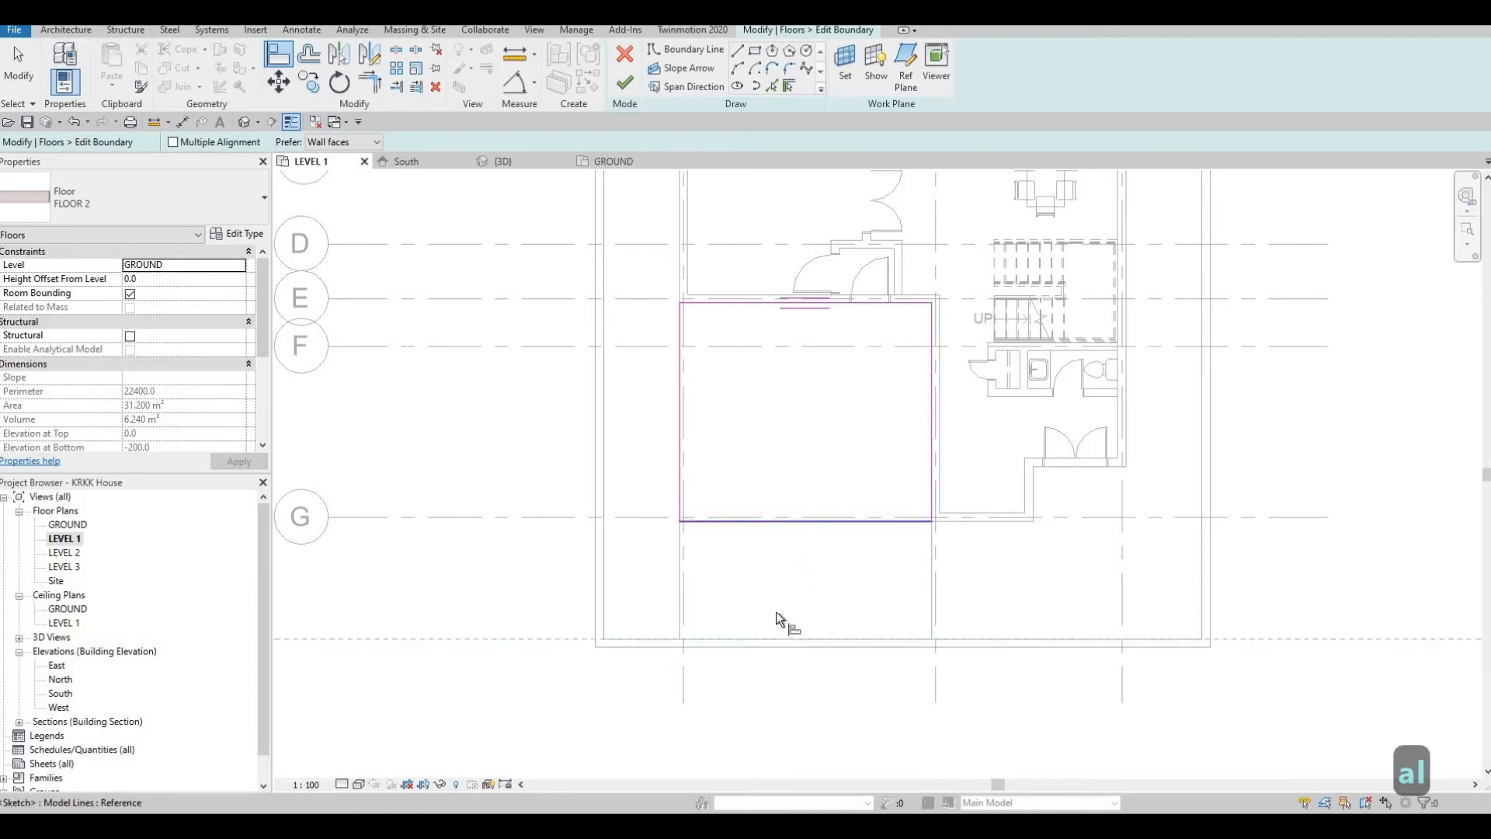
left_click(776, 614)
key("Escape")
key("Escape")
scroll(699, 544, "up", 2)
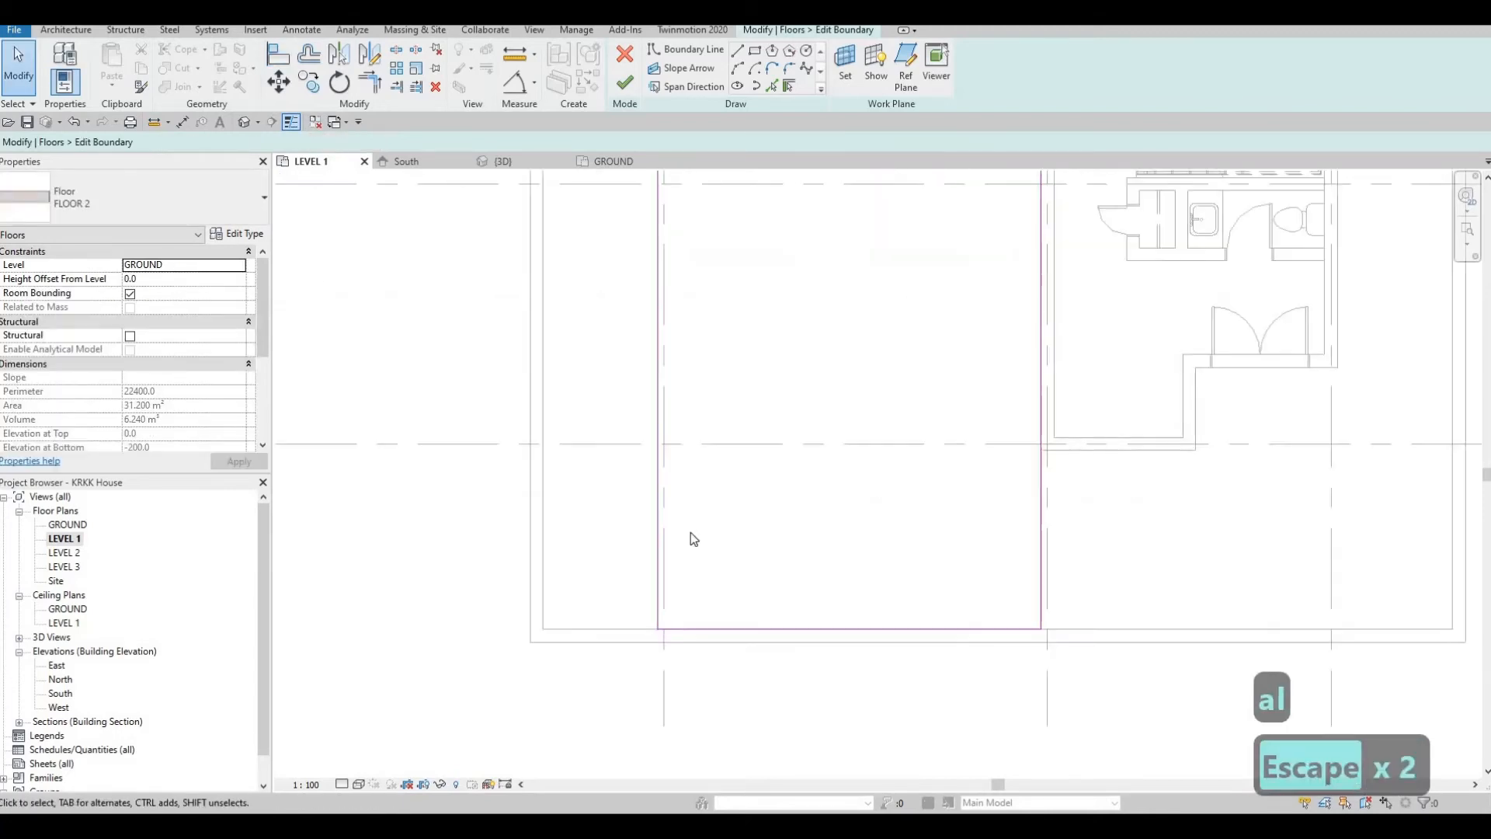
left_click(625, 83)
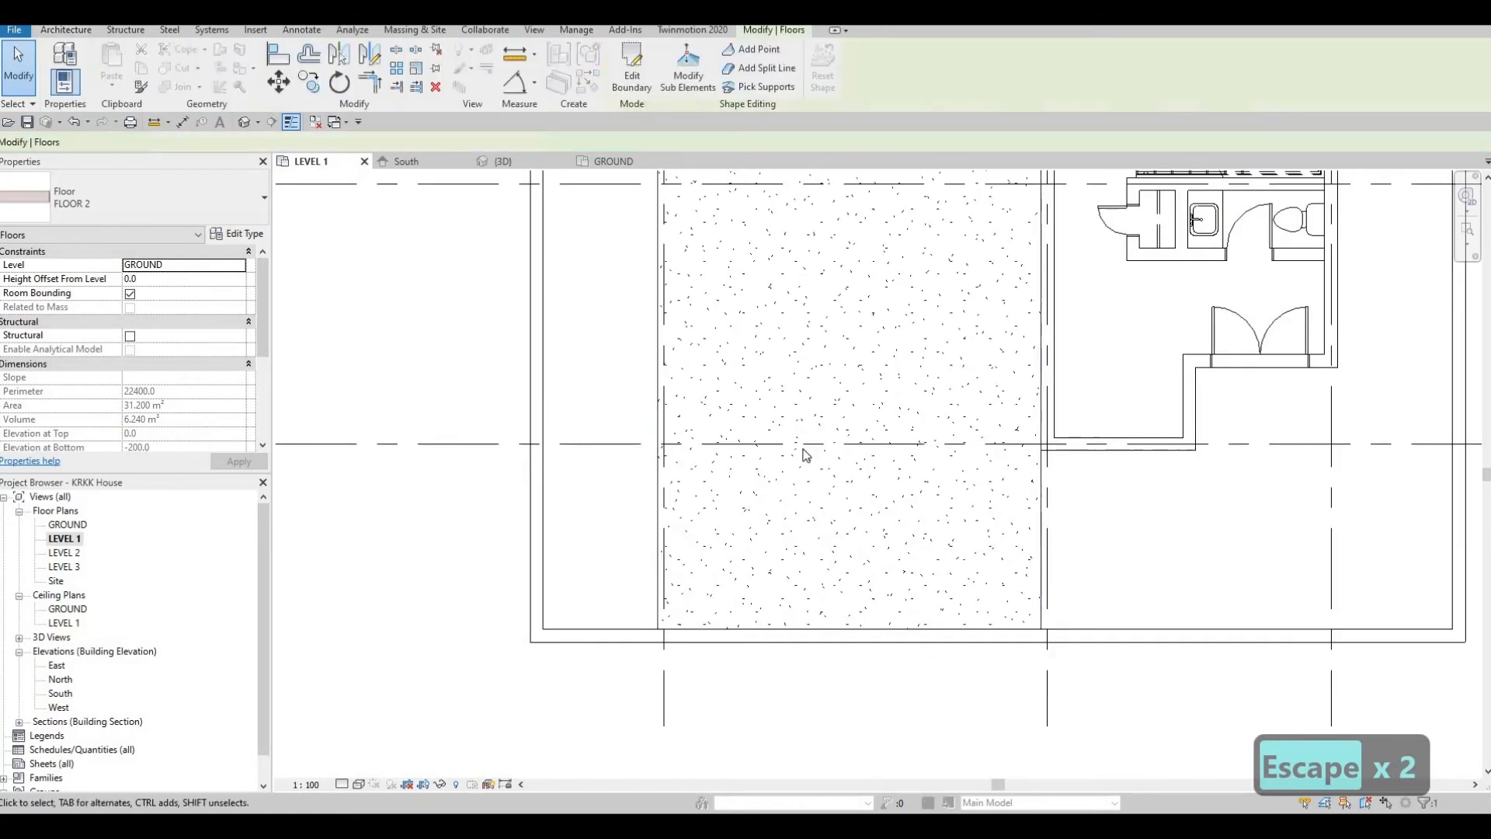
scroll(805, 455, "down", 5)
key("Escape")
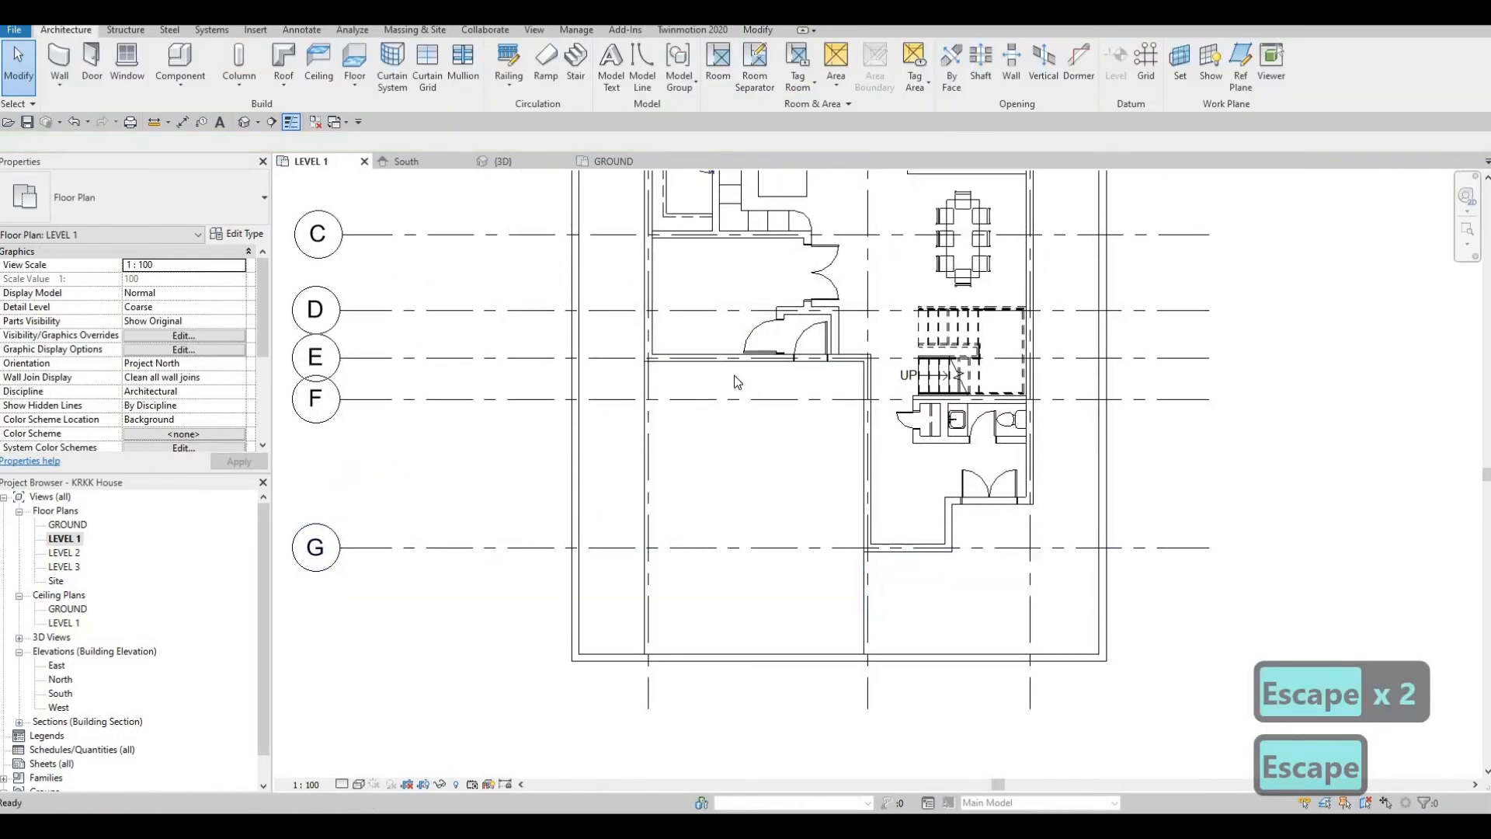
Step: Examine the LEVEL 1 plan between the boundary wall beyond grid A and the forecourt beyond grid G
mouse_move(680, 456)
middle_mouse_down()
mouse_move(698, 399)
mouse_move(687, 483)
middle_mouse_up()
scroll(698, 399, "down", 1)
middle_click_drag(694, 380, 684, 443)
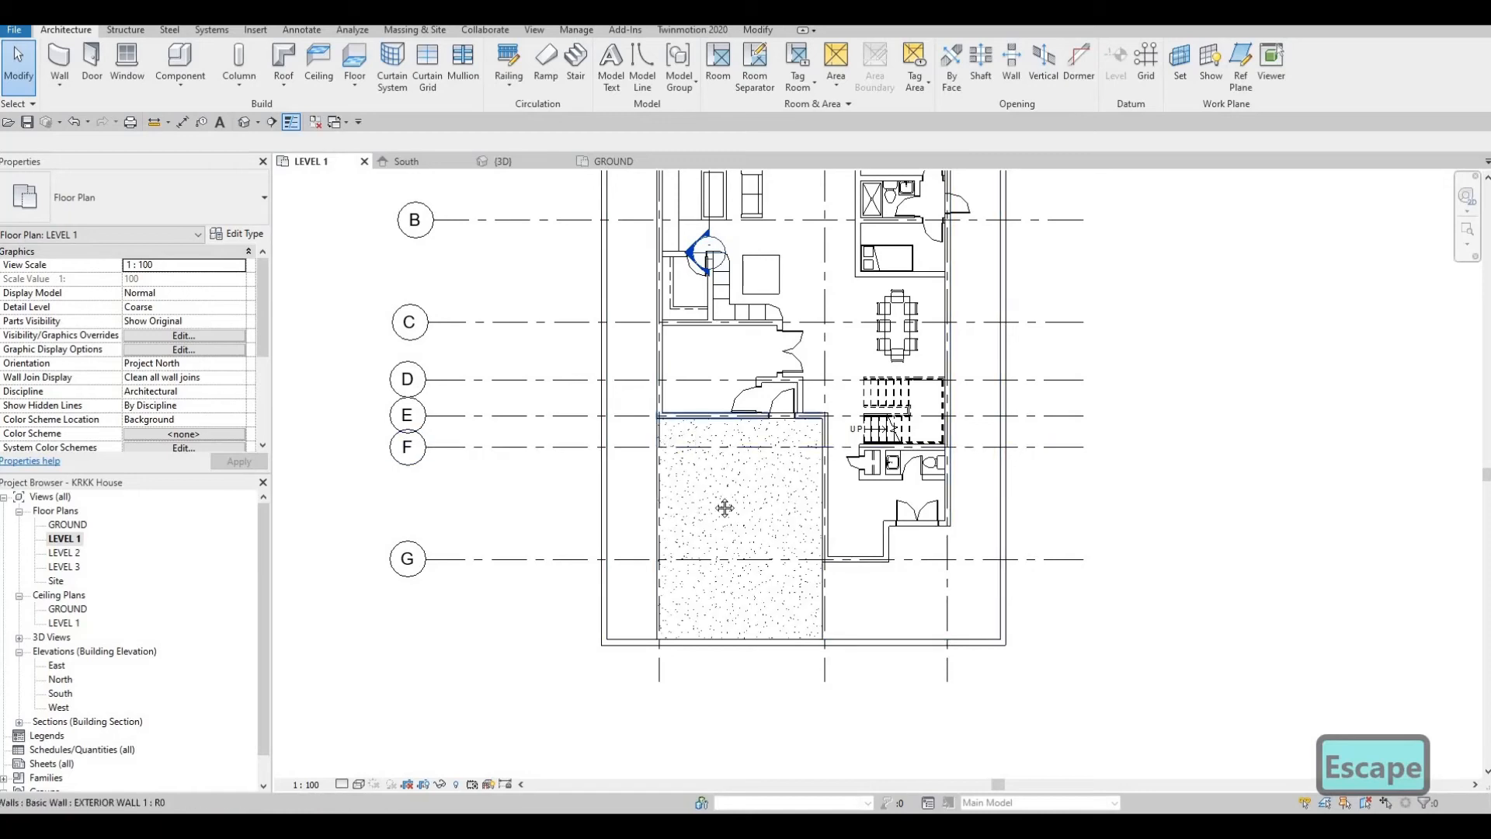
middle_click_drag(725, 509, 749, 529)
scroll(728, 365, "down", 1)
mouse_move(701, 351)
middle_mouse_down()
mouse_move(711, 412)
mouse_move(694, 519)
middle_mouse_up()
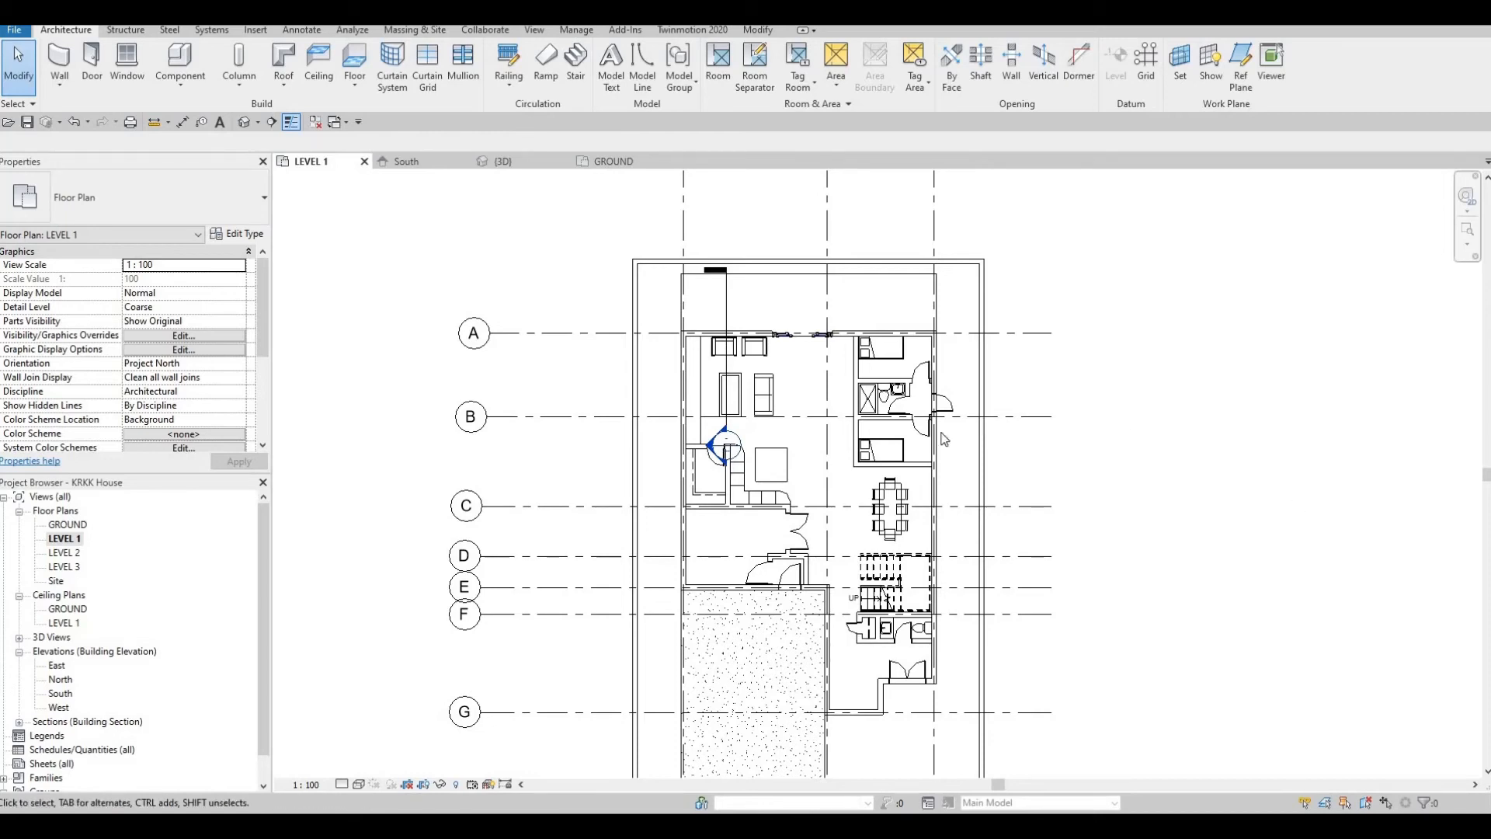
middle_click_drag(944, 438, 979, 166)
key("Escape")
Step: Edit the FLOOR 3 boundary again and draw a rectangle about 1894 by 611 mm in the forecourt before the double door, ending on grid 3
scroll(967, 396, "up", 1)
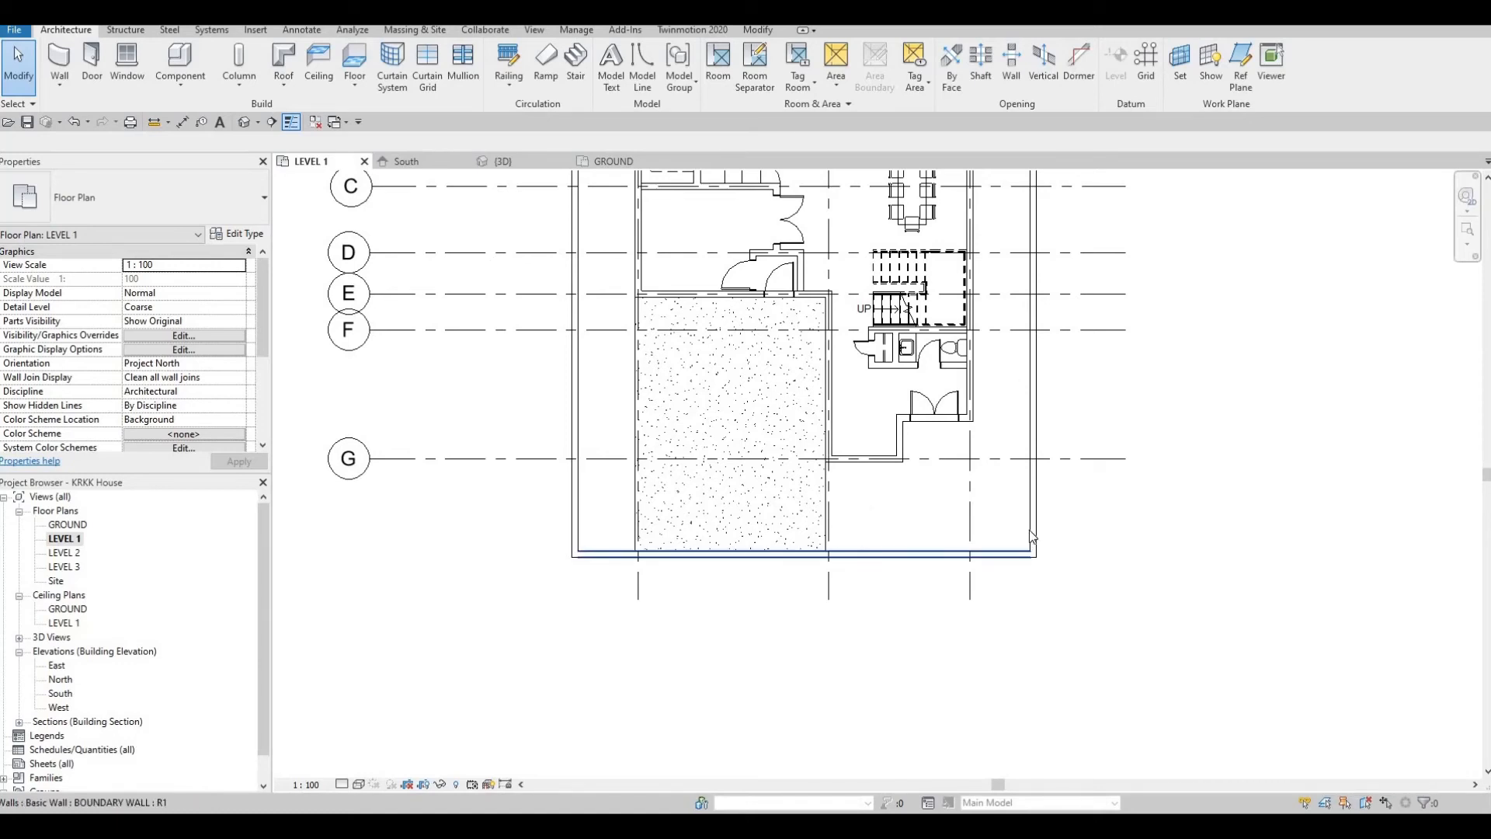
key("Tab")
key("Tab")
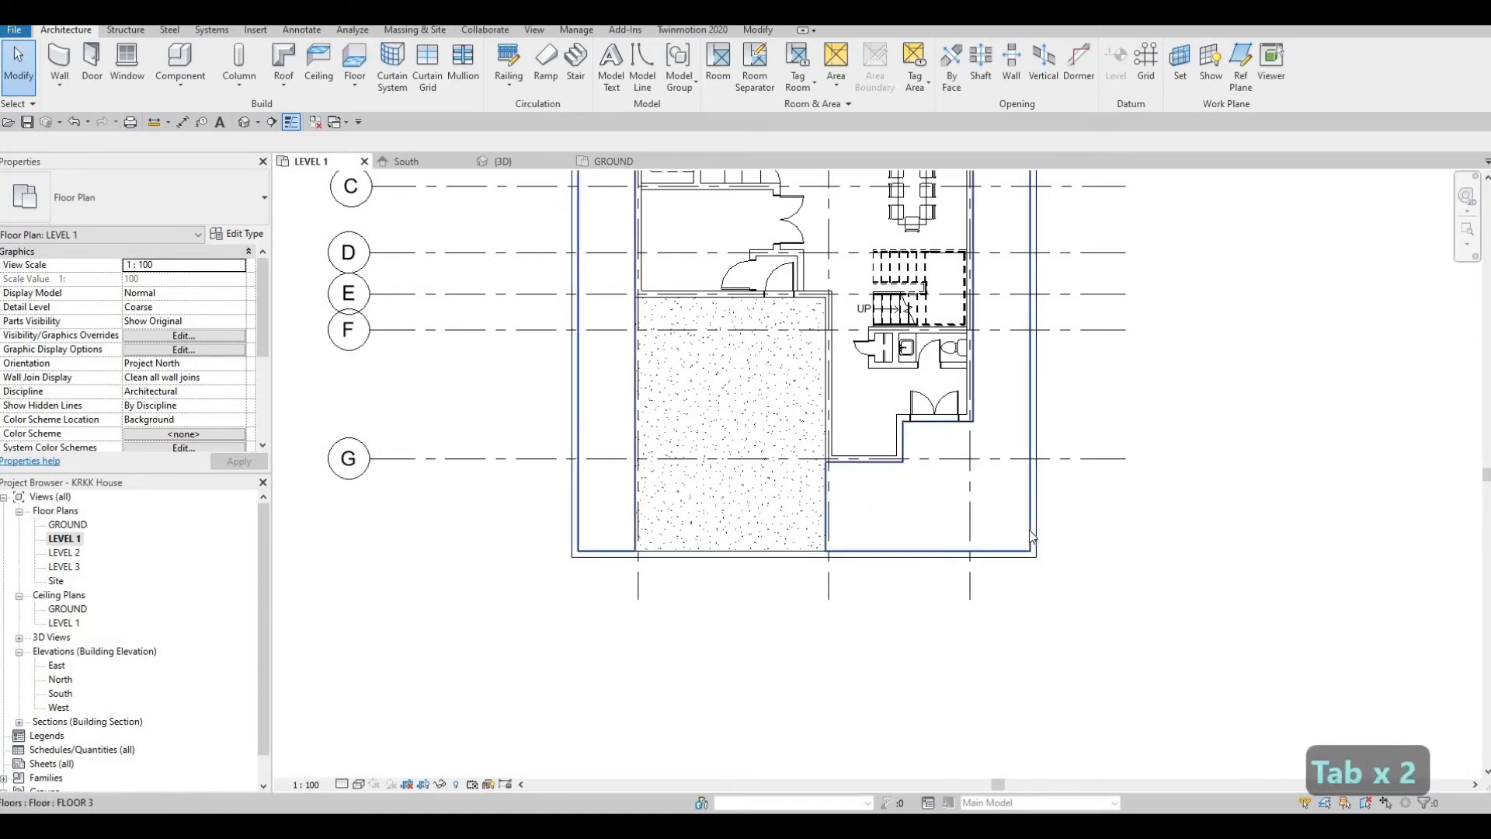
left_click(834, 496)
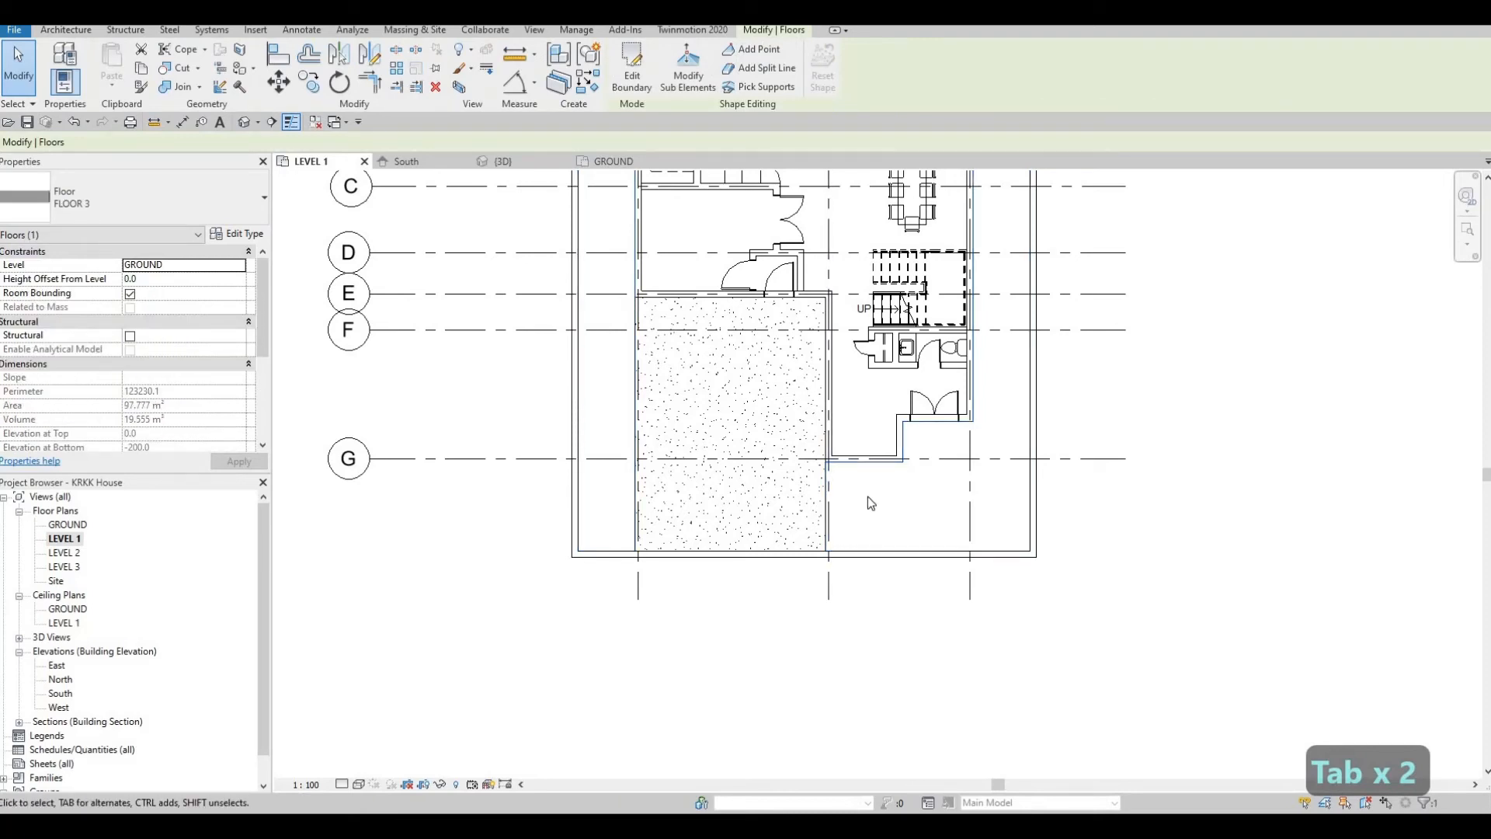
left_click(633, 81)
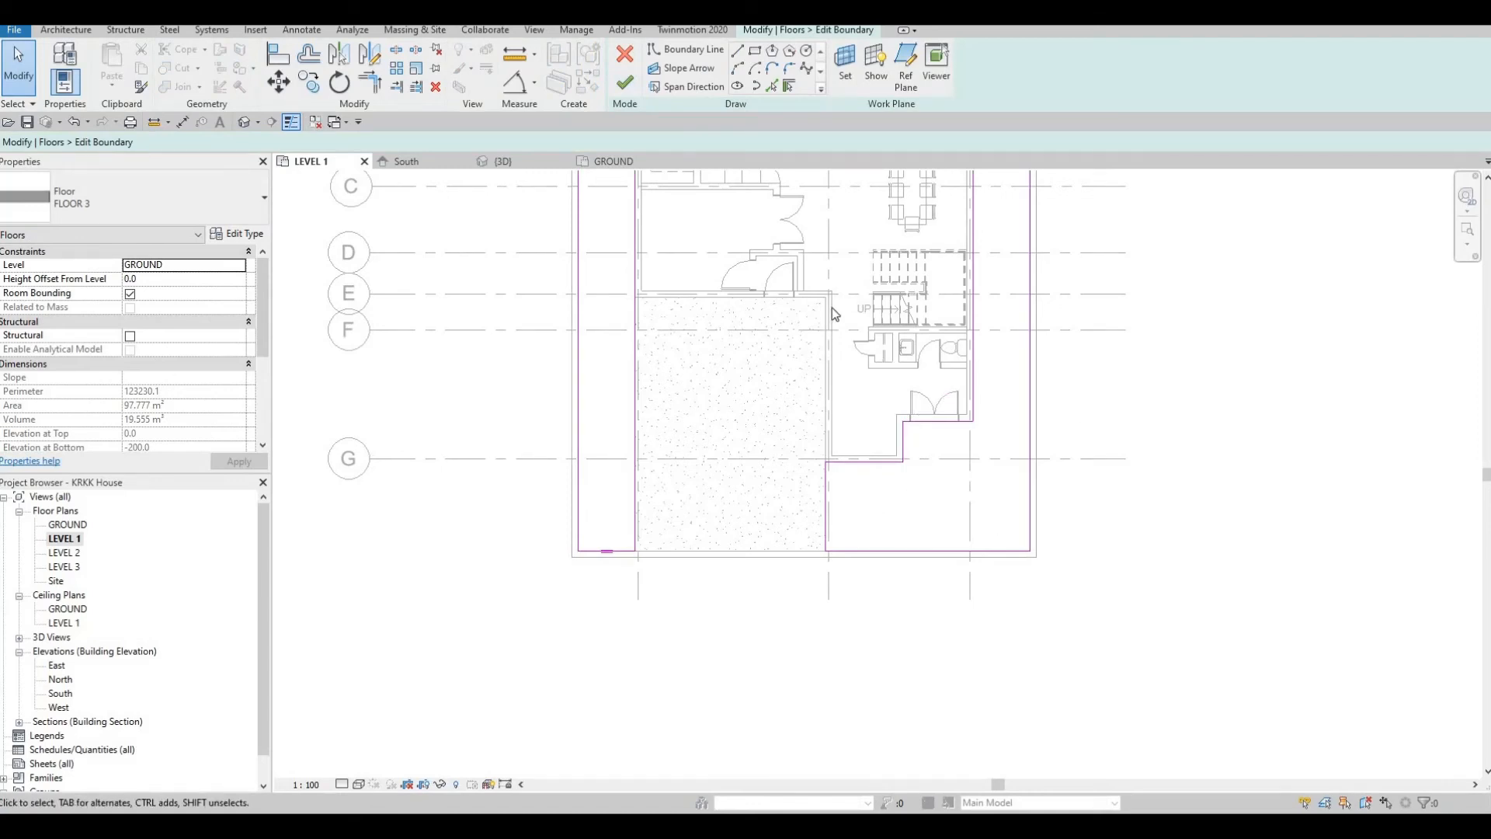
left_click(756, 52)
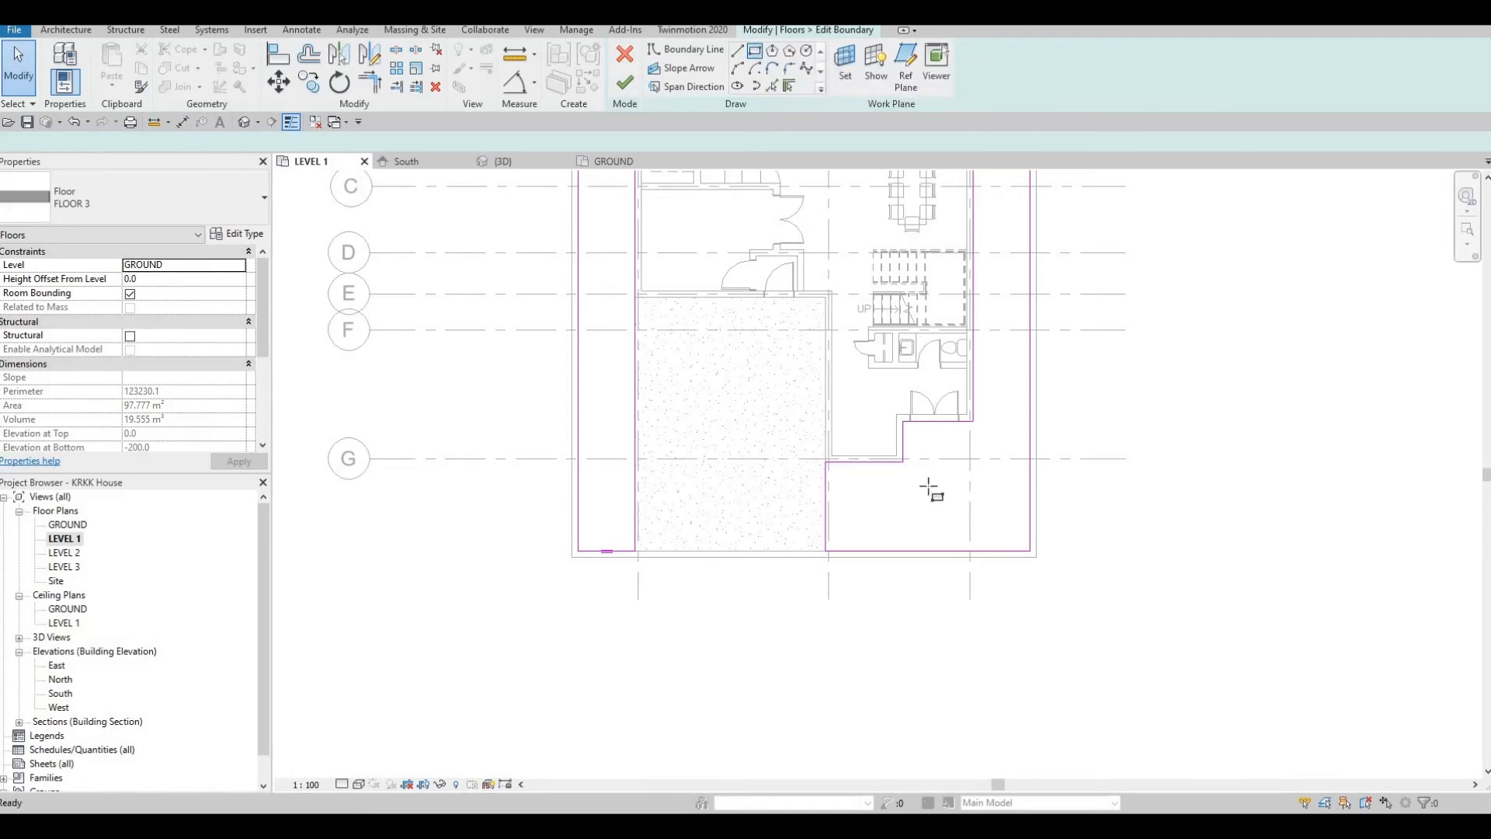
scroll(949, 477, "up", 5)
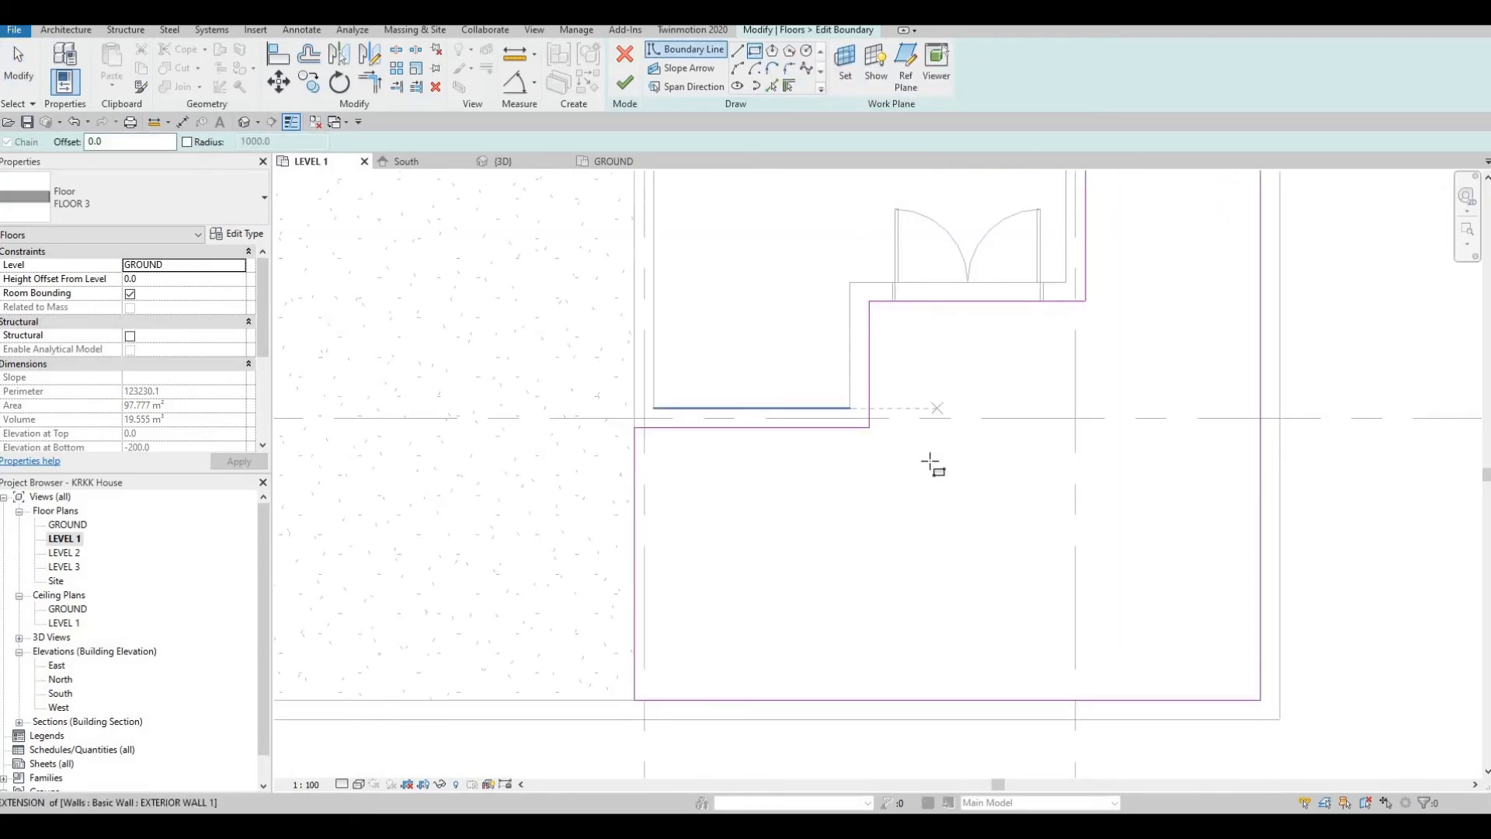
left_click(891, 480)
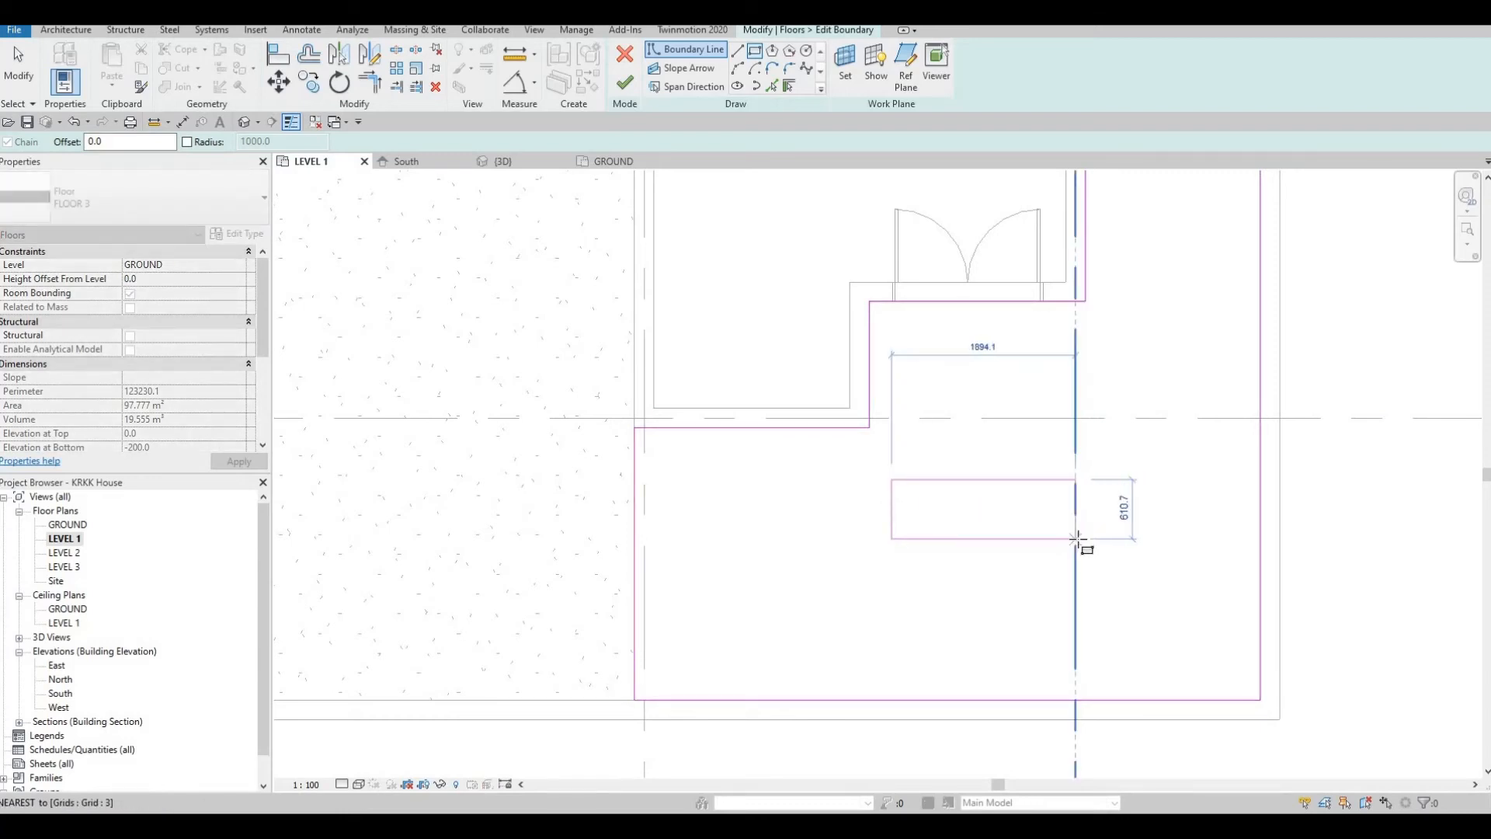
left_click(1033, 555)
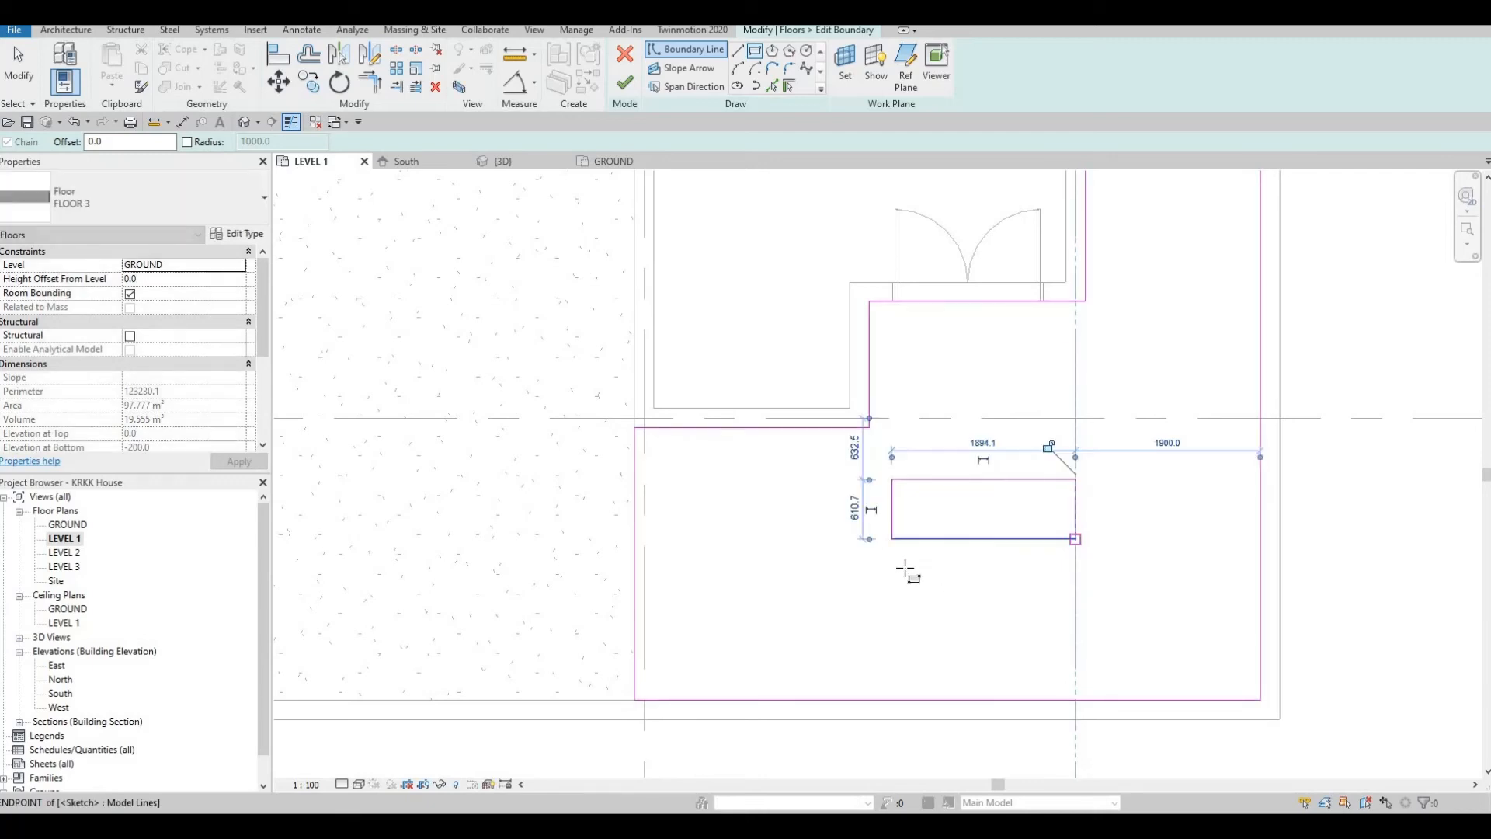
key("Escape")
key("Escape")
key("Escape")
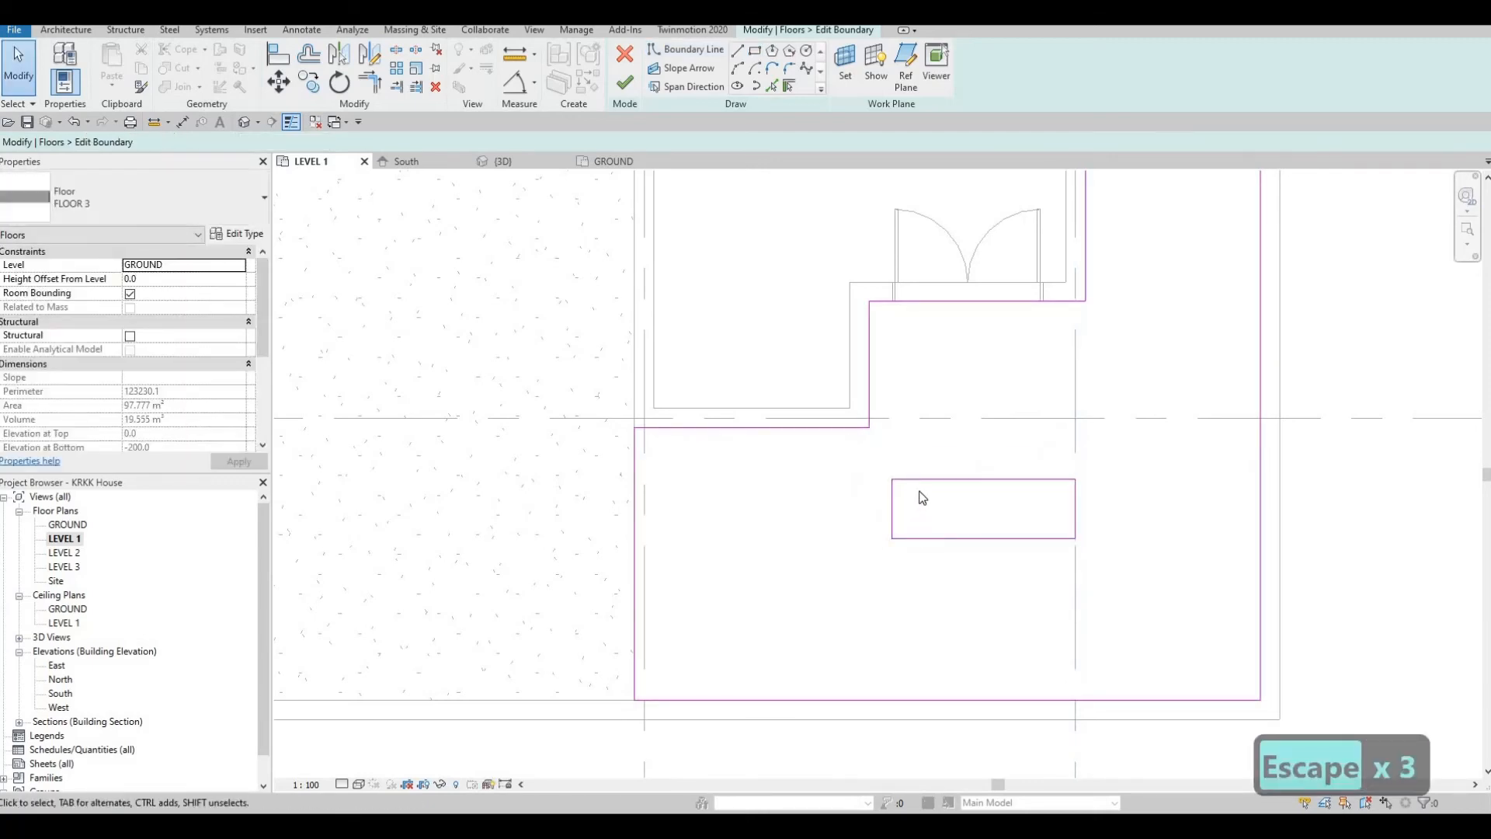
Step: Copy the forecourt rectangle twice toward the boundary wall at 800 mm spacing, making a column of three along grid 3
key("Tab")
left_click(909, 494)
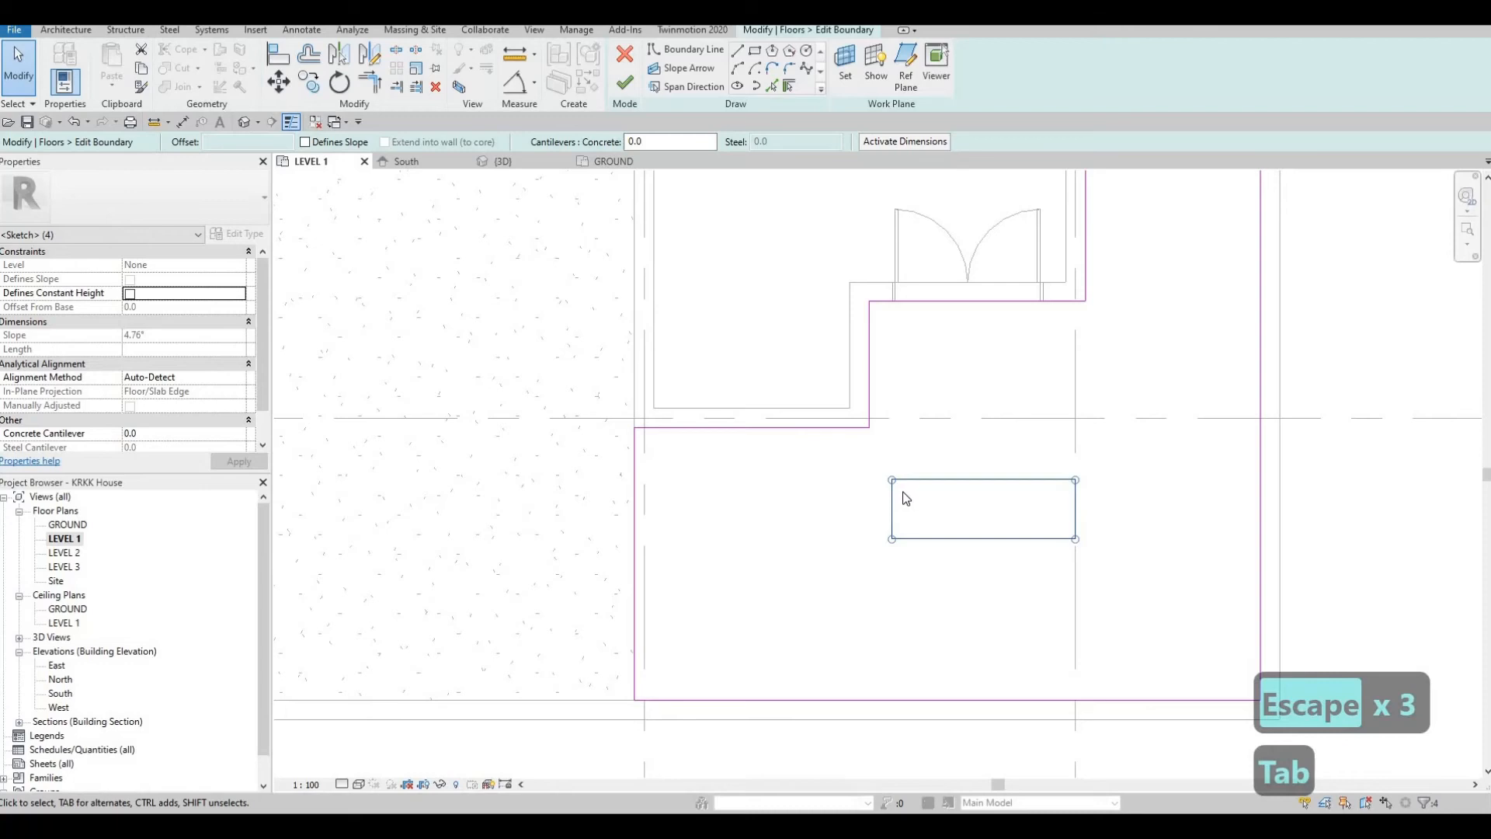
key("c")
key("o")
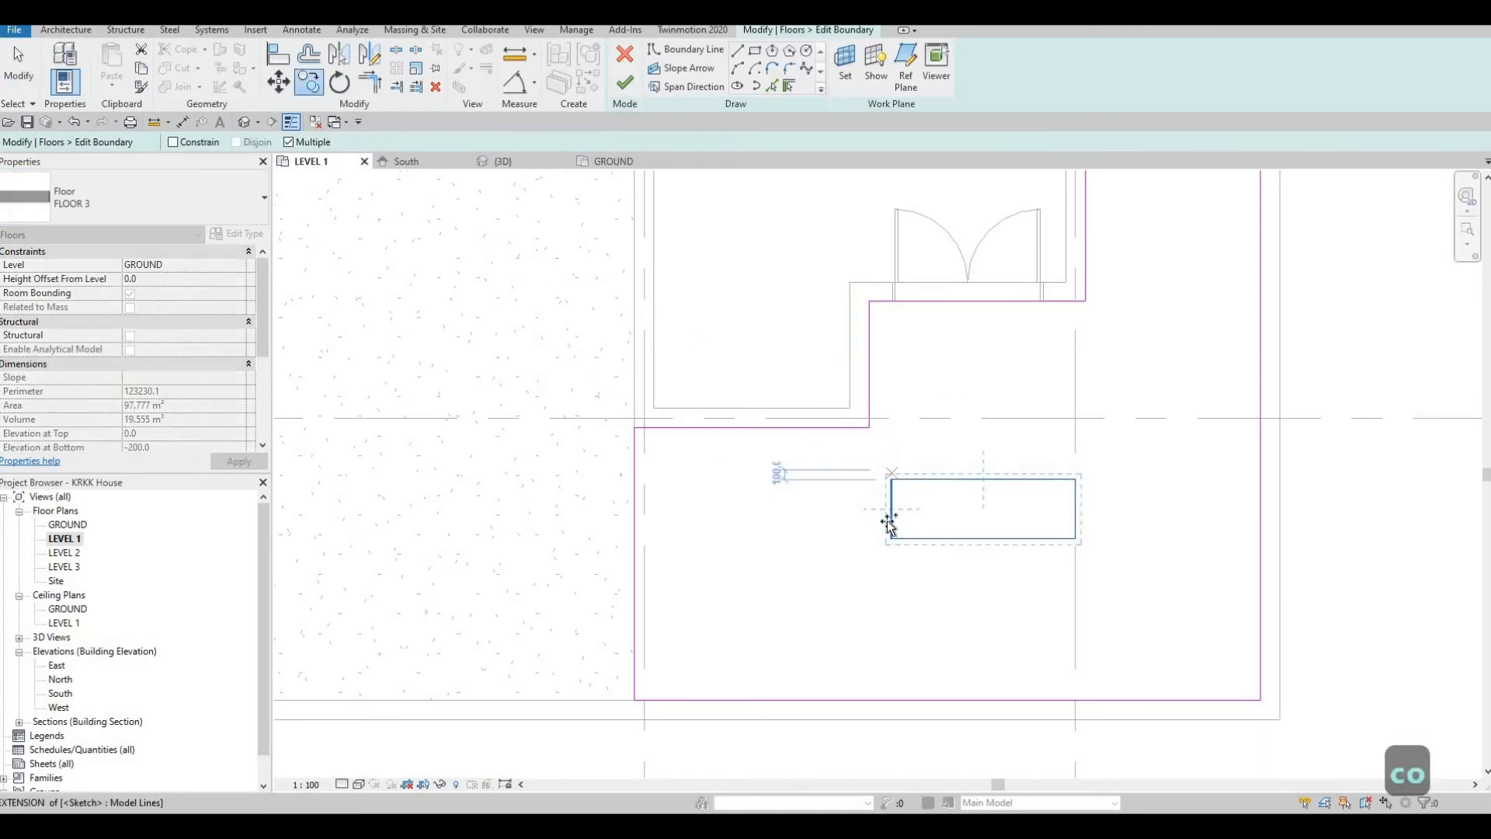
left_click(891, 479)
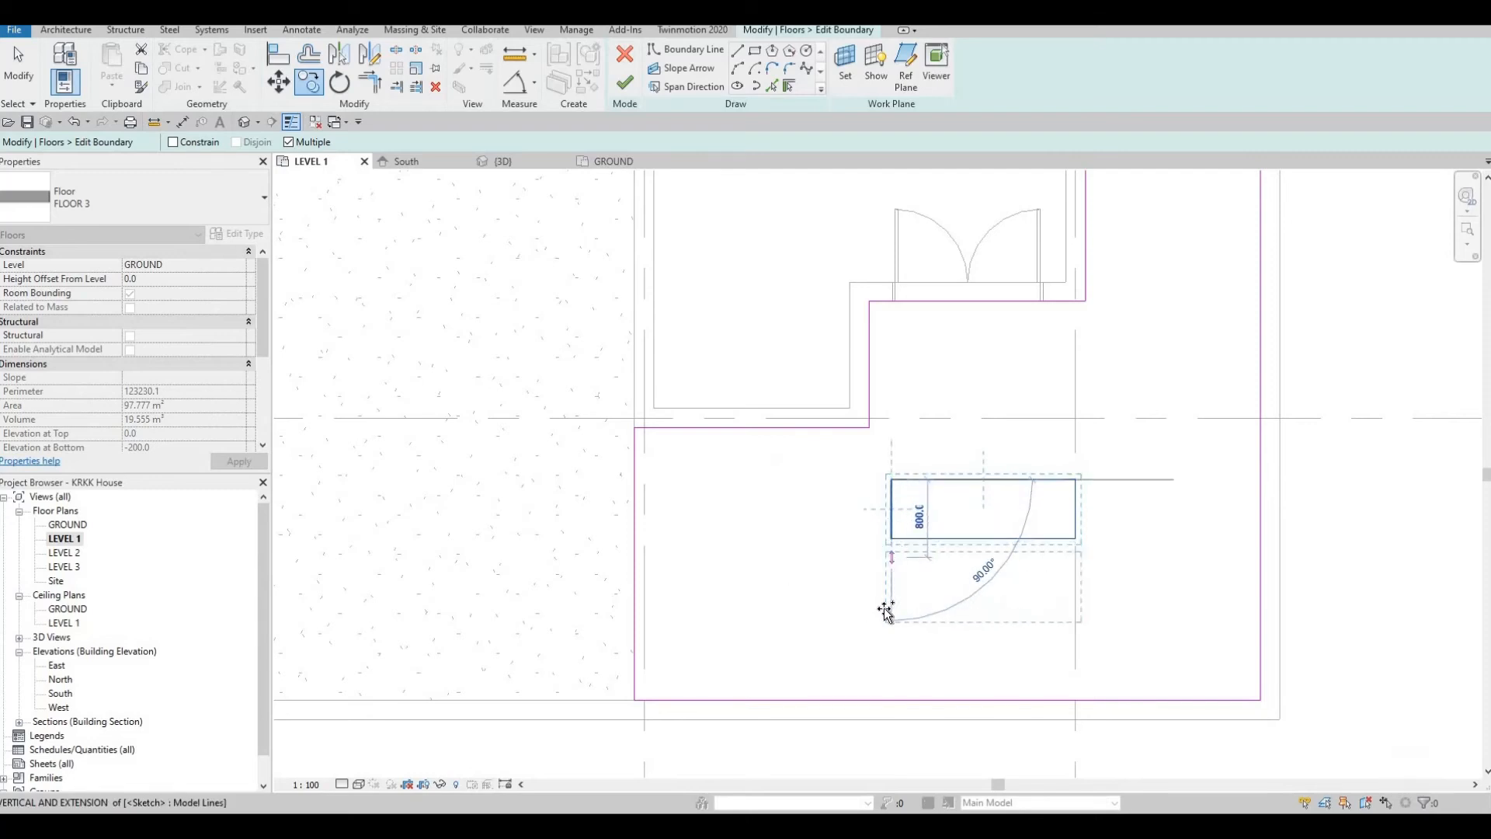
left_click(891, 558)
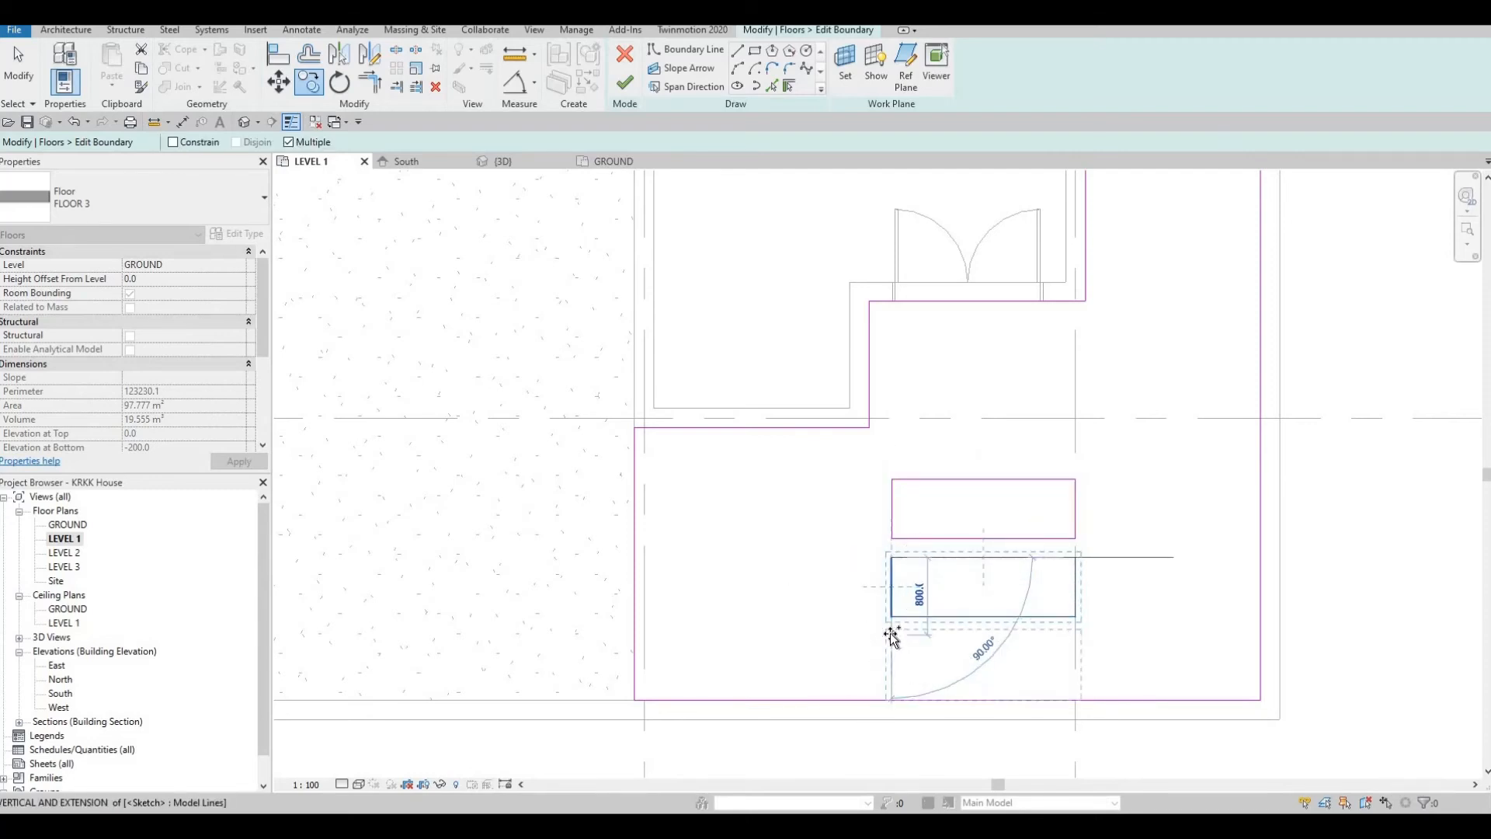
left_click(938, 611)
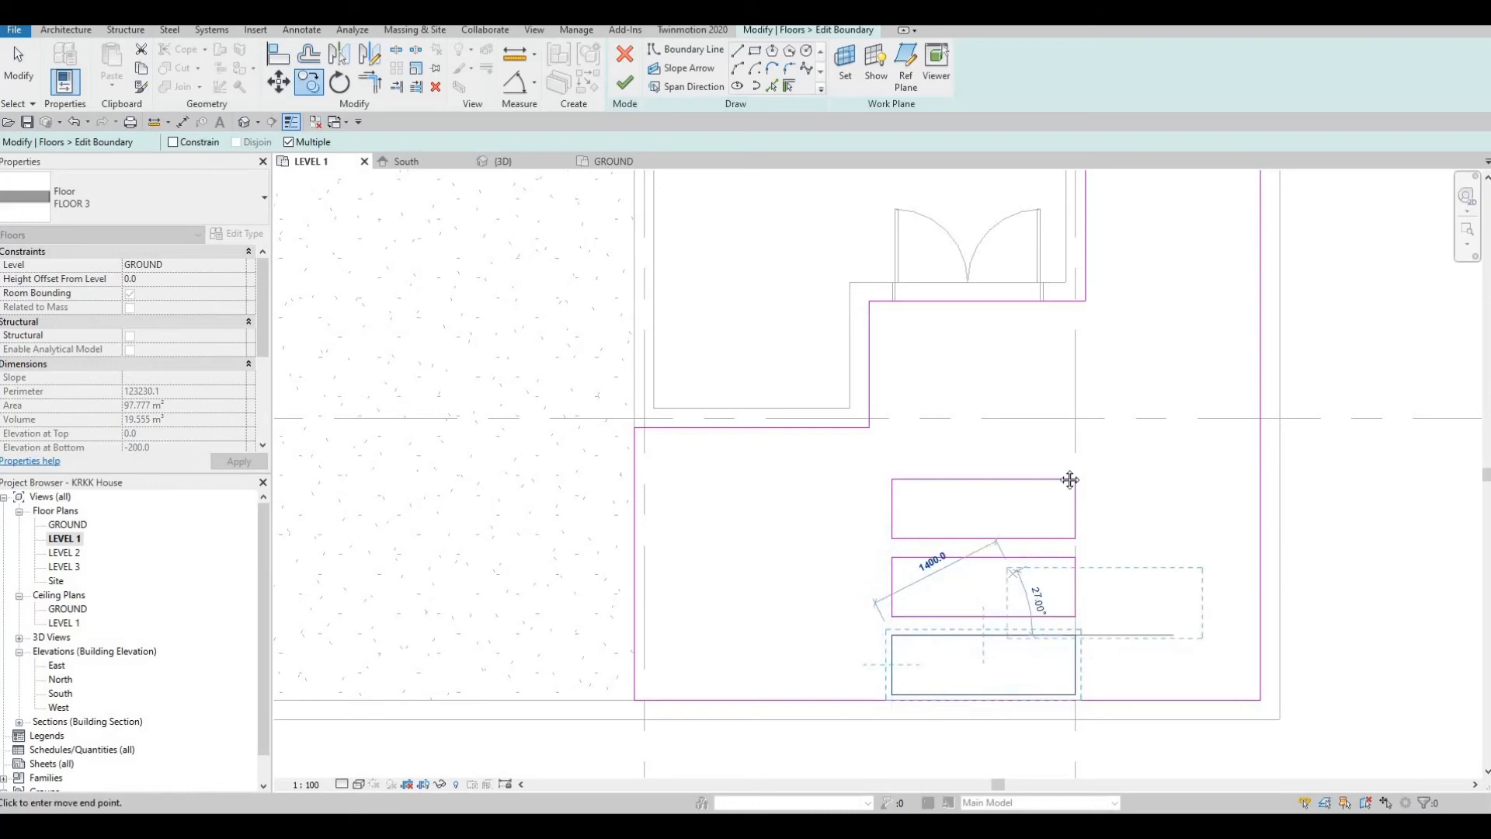
scroll(1068, 476, "up", 2)
key("Escape")
key("Escape")
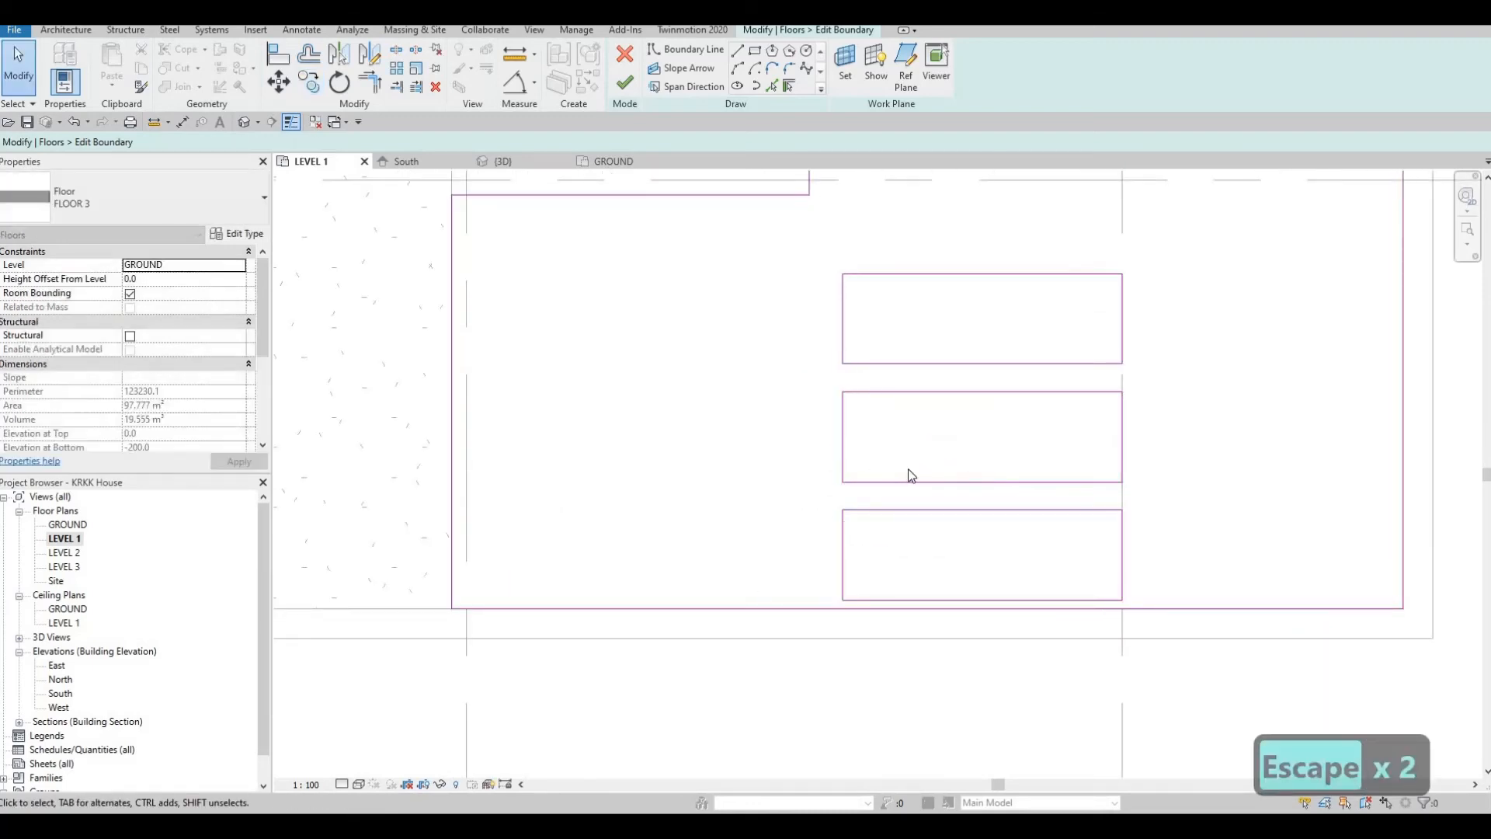
Step: Draw a smaller boundary rectangle about 869 by 611 mm beside the middle long rectangle, on the side toward grid 2
scroll(927, 472, "down", 2)
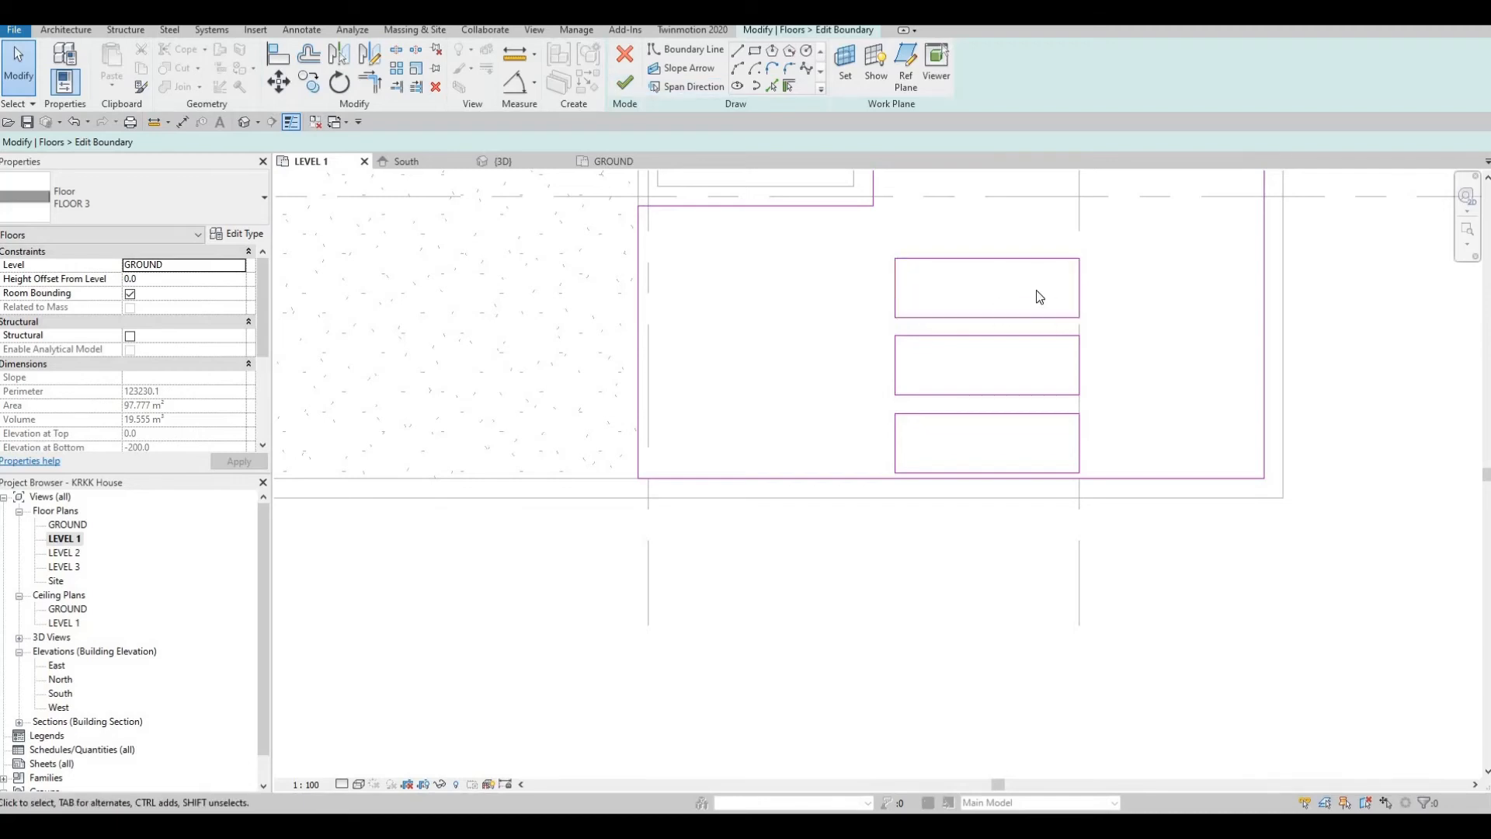
scroll(831, 475, "down", 2)
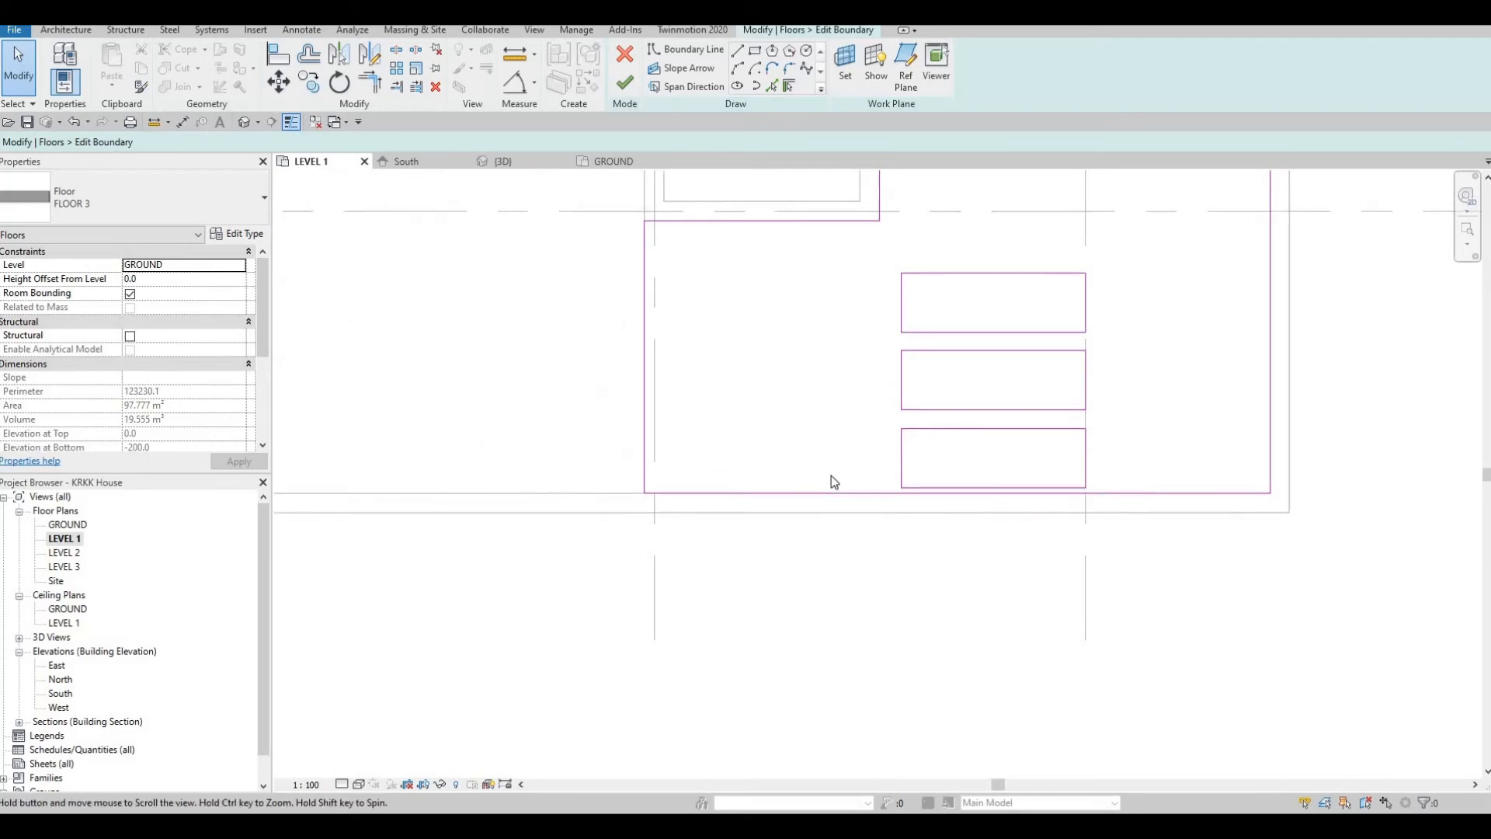
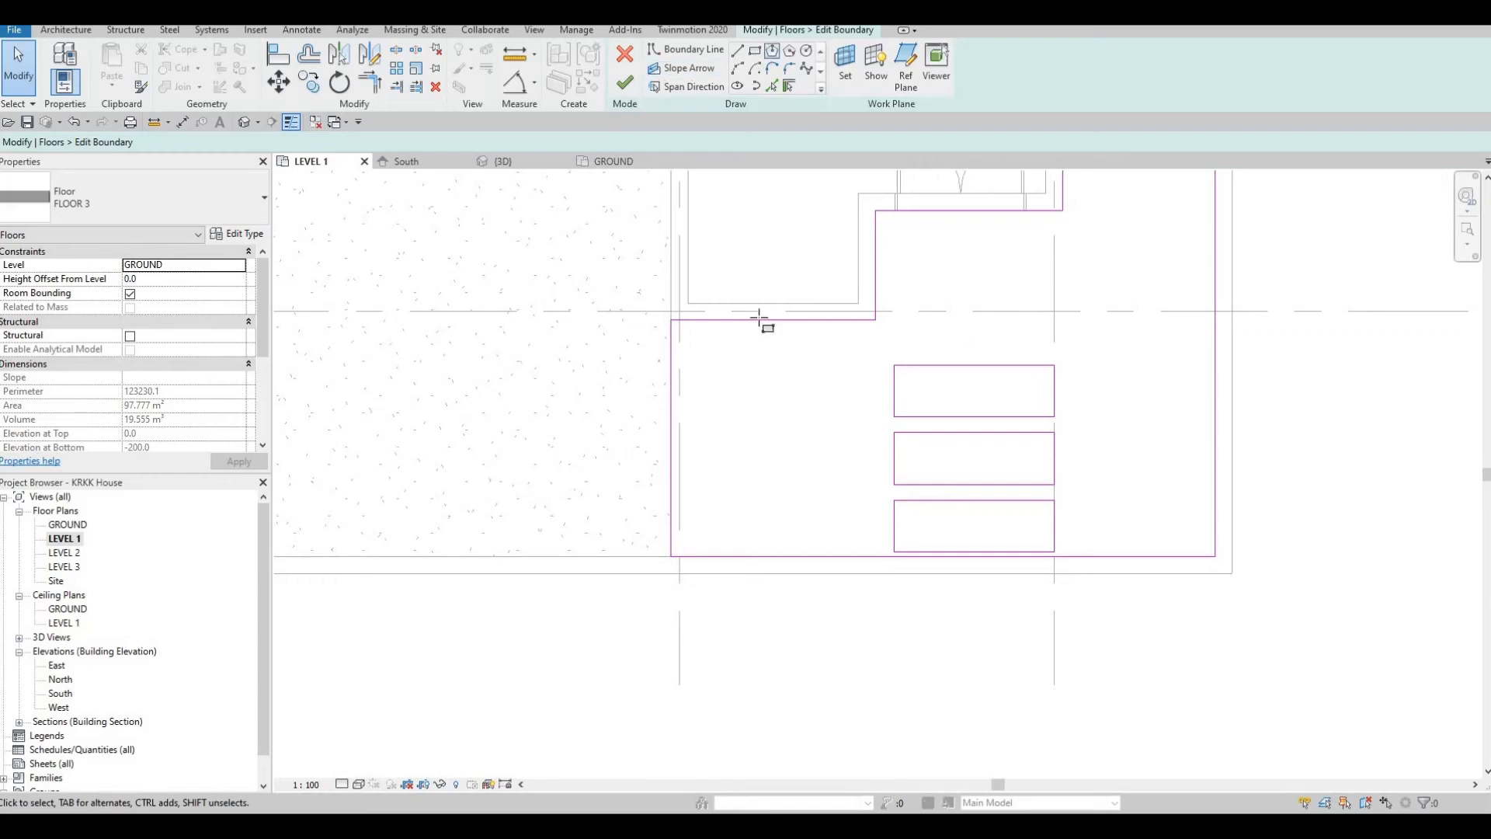
scroll(963, 375, "up", 3)
key("Return")
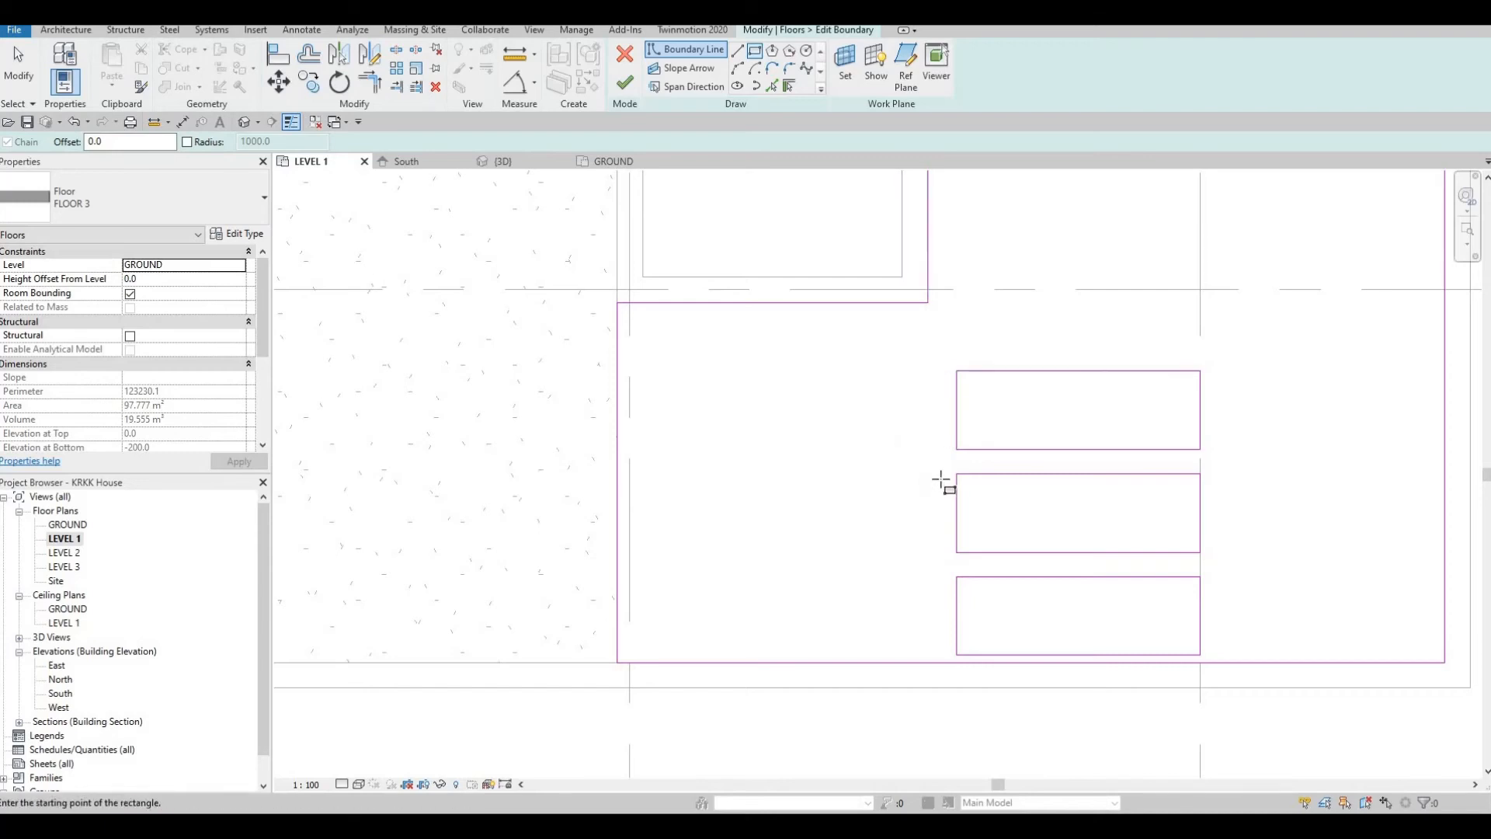
left_click(829, 556)
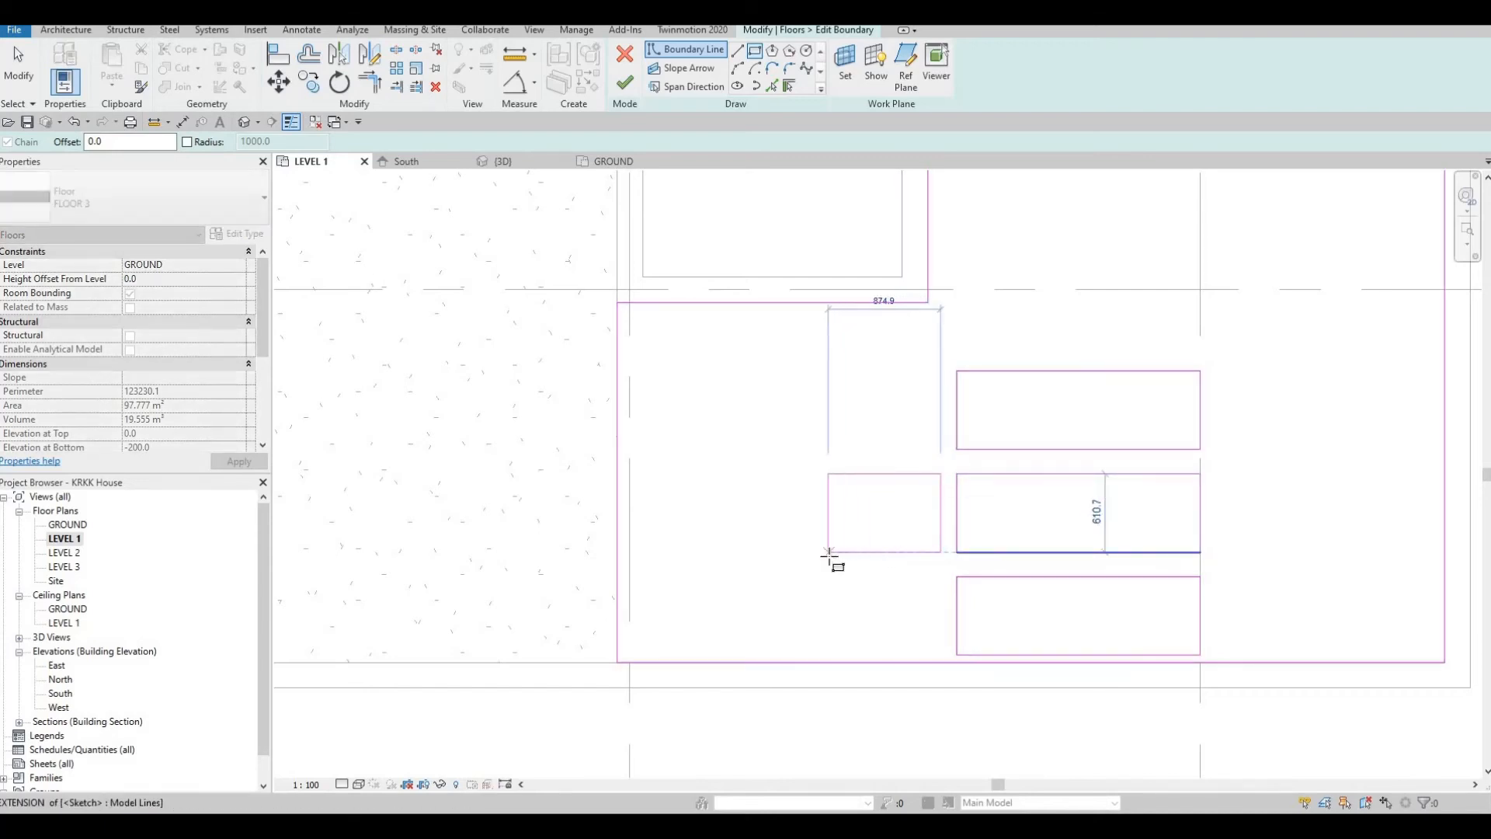
key("Escape")
key("Escape")
key("Escape")
Step: Set the small rectangle's depth to 600 mm by adjusting its edge nearest the boundary wall
left_click(886, 552)
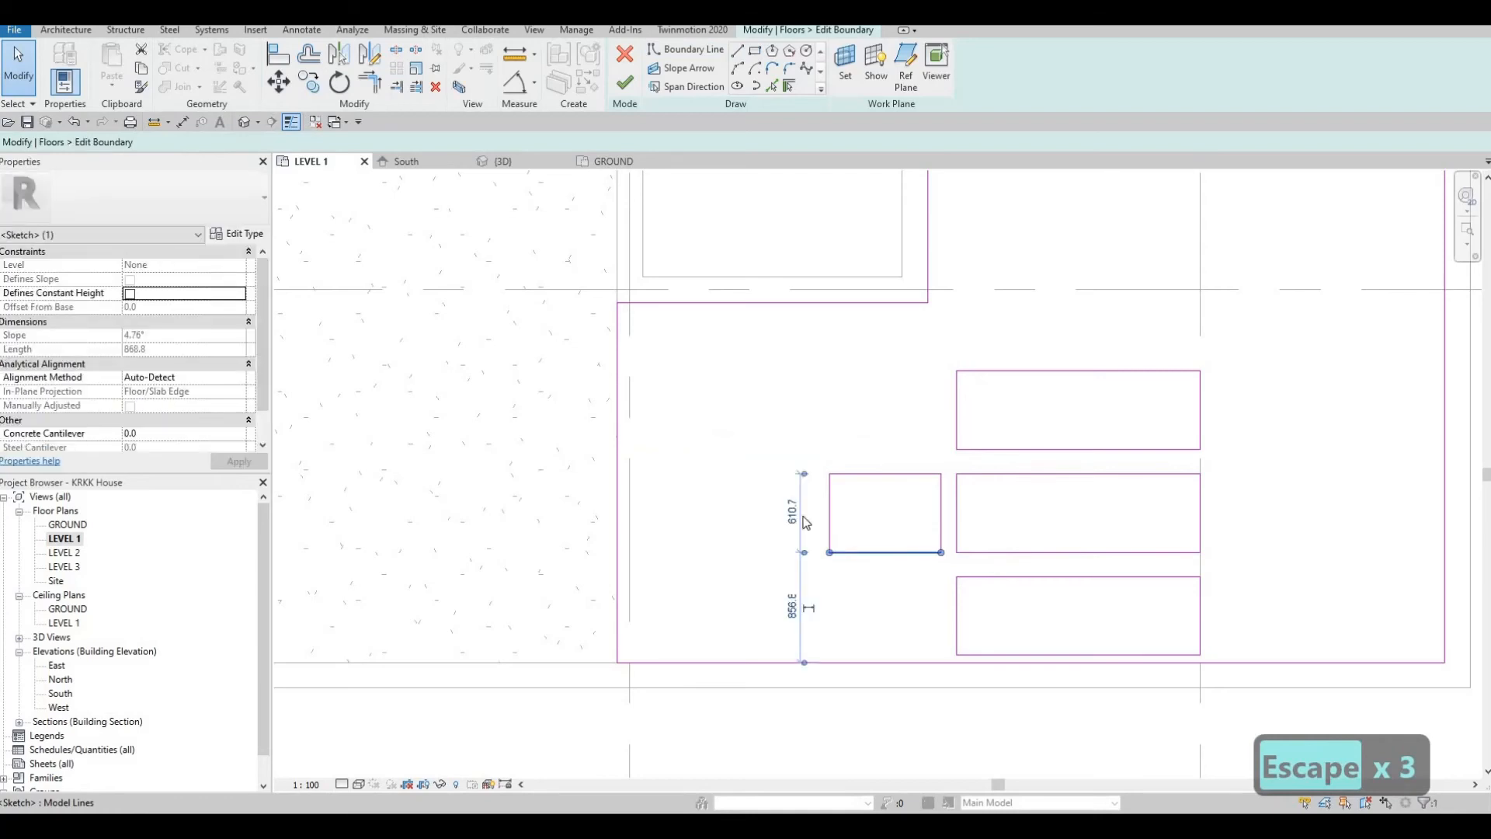
left_click(791, 511)
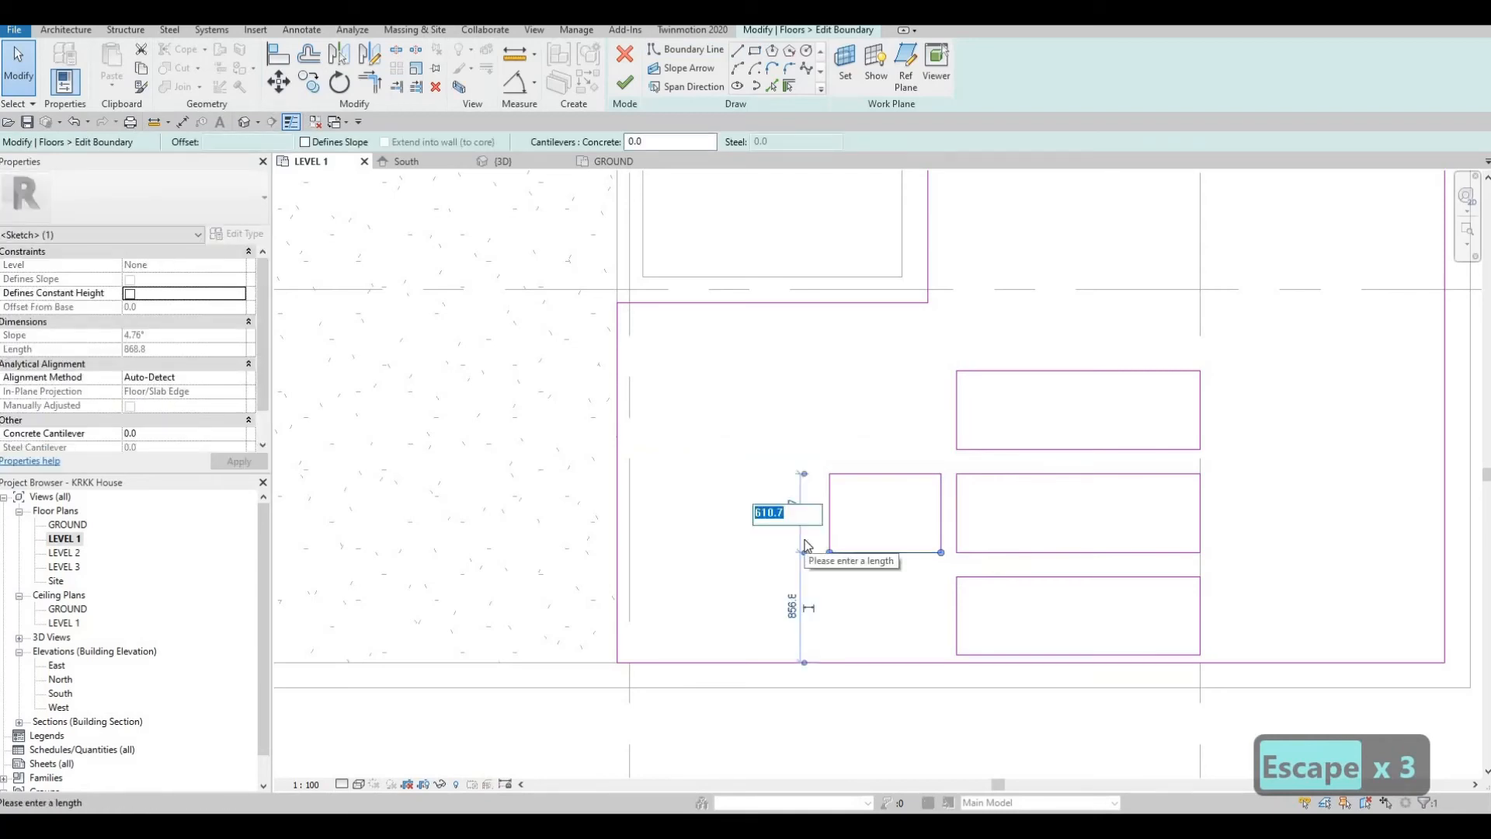
type("600.")
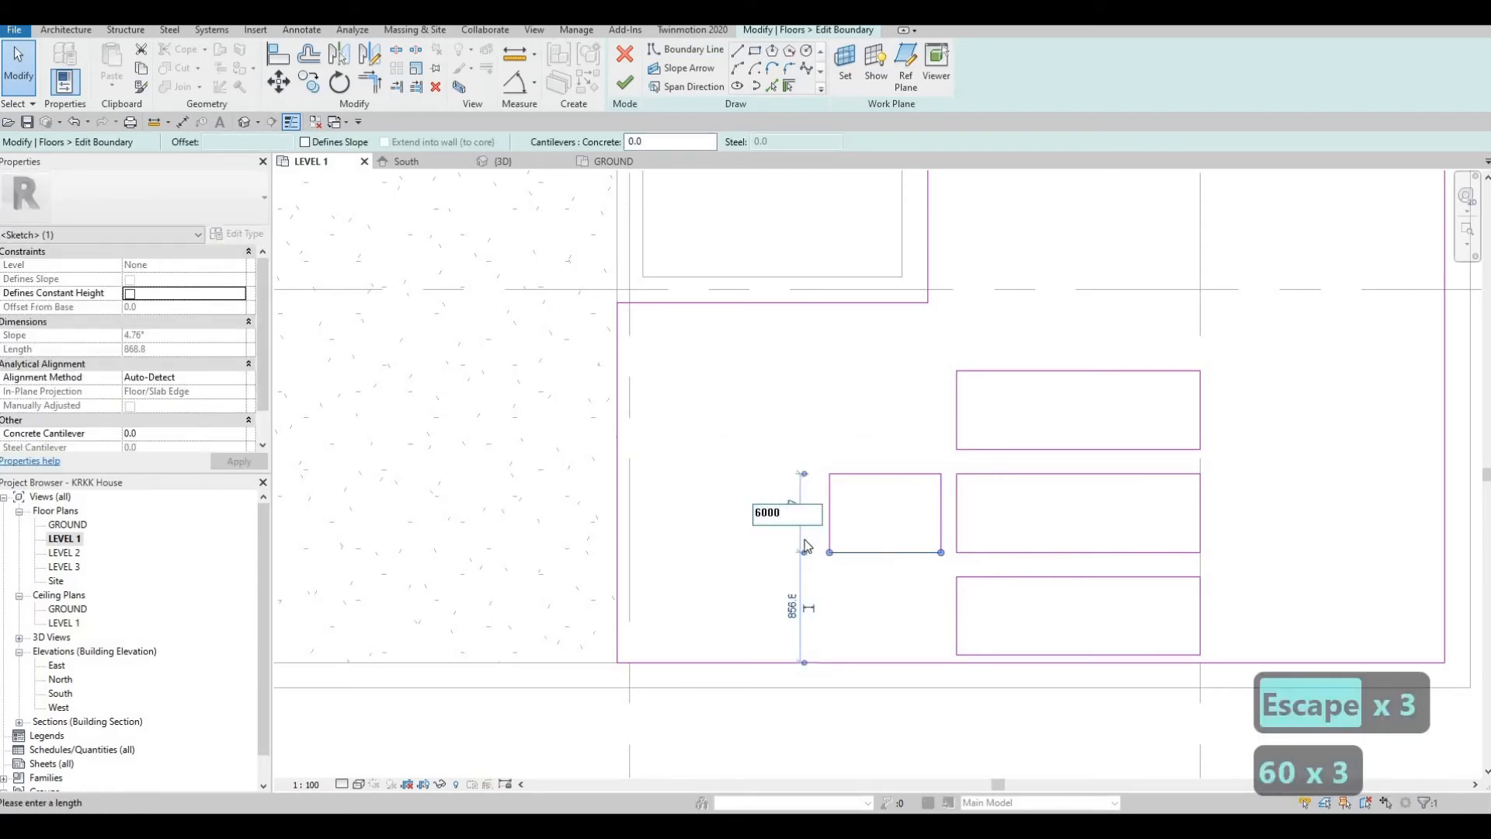
type("0")
key("BackSpace")
key("Return")
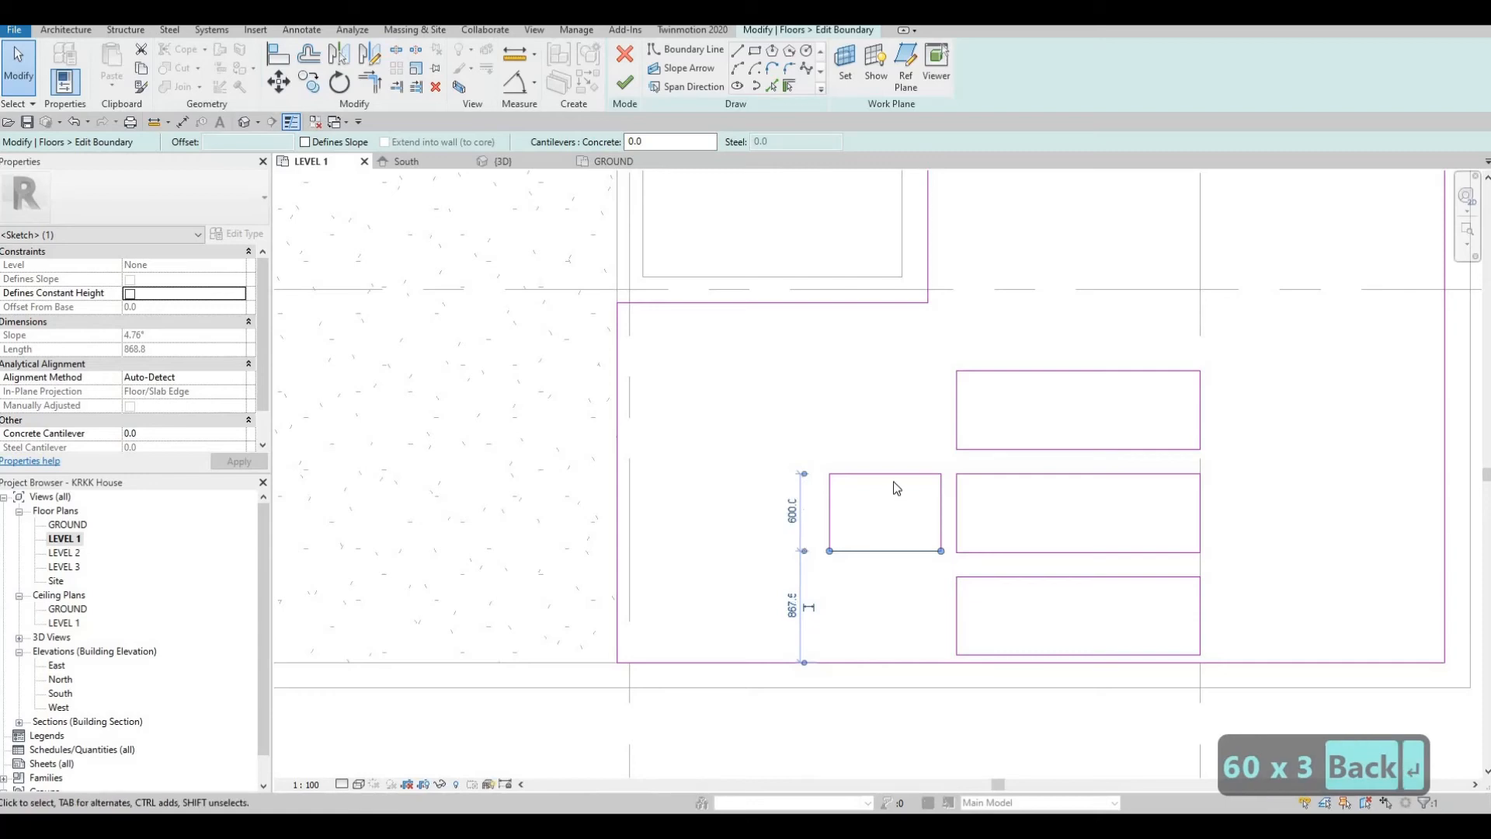
Step: Set the small rectangle's width to 600 mm by adjusting its edge facing grid 2
left_click(831, 499)
left_click(879, 436)
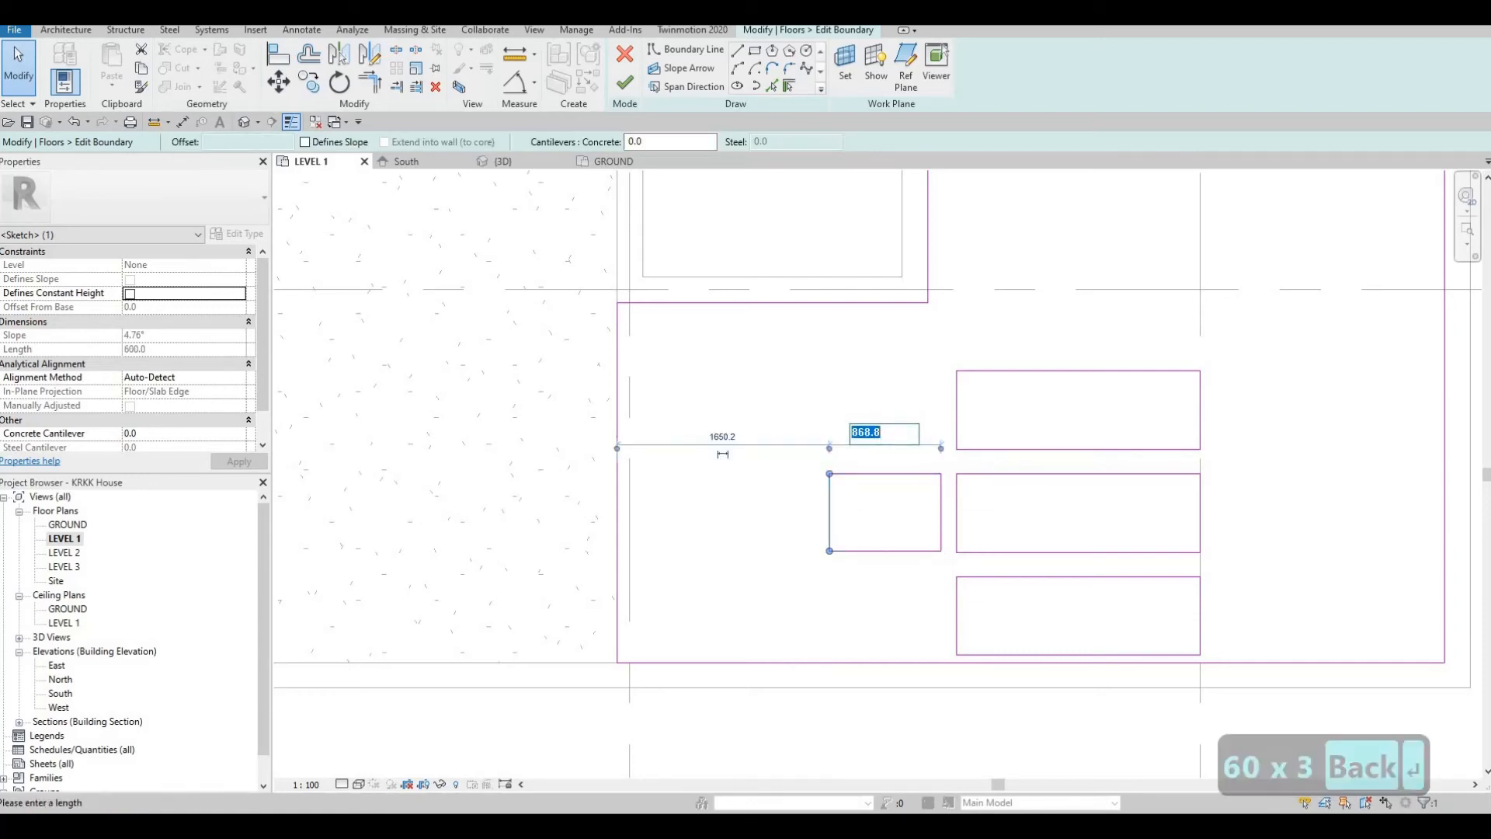
type("6000")
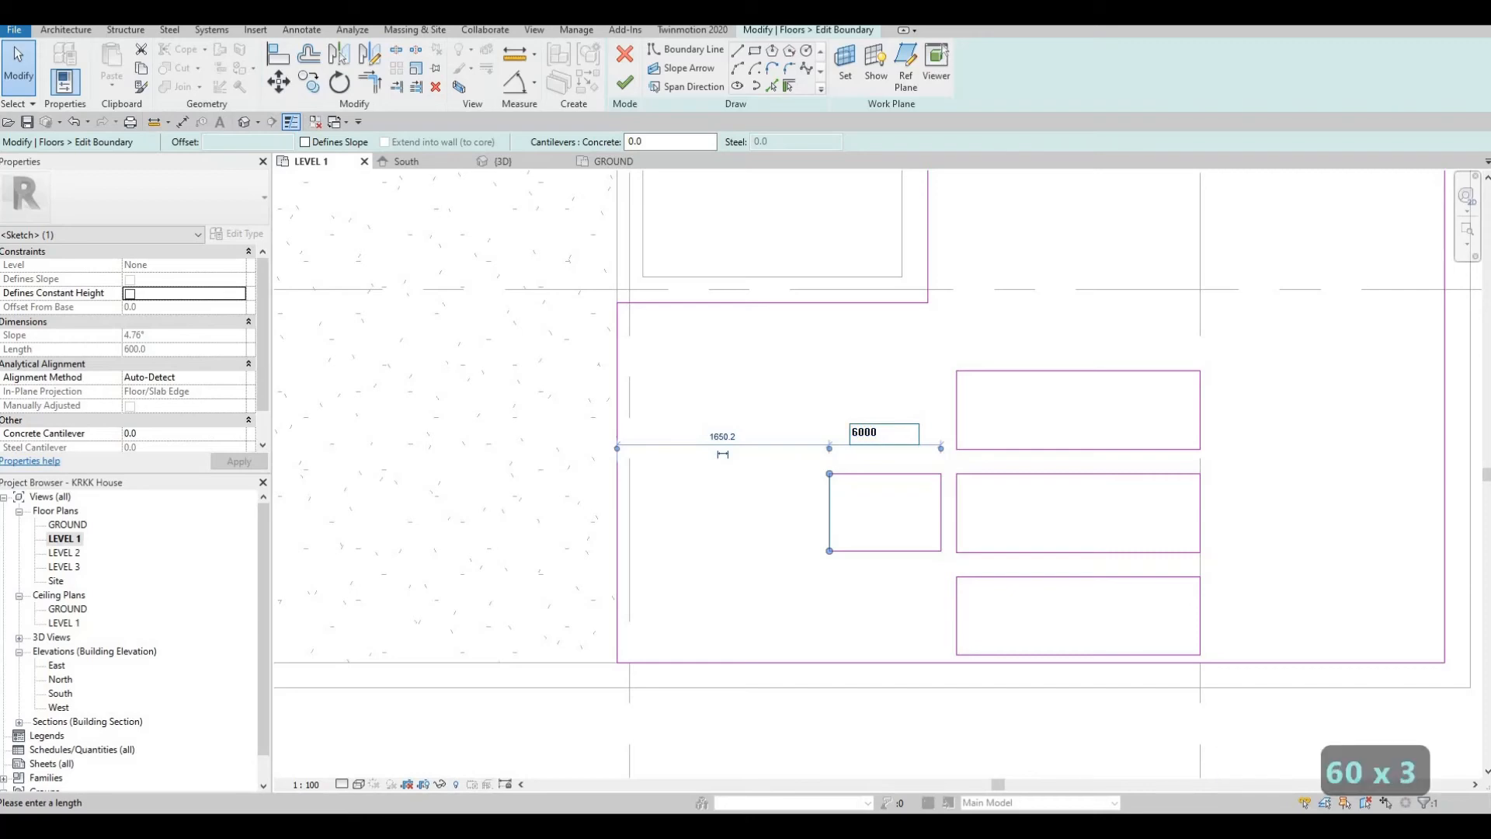
key("BackSpace")
key("Return")
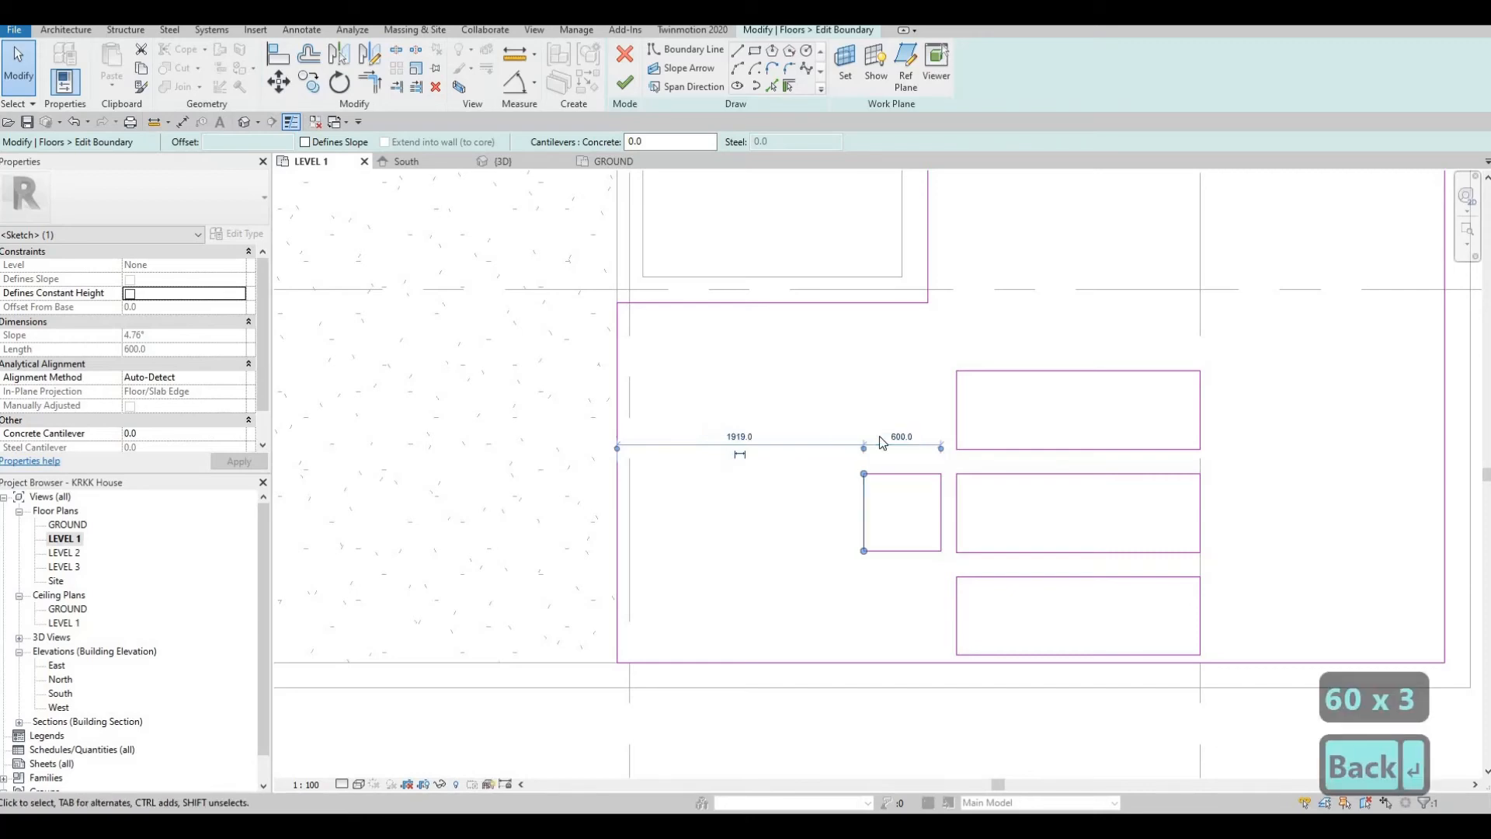
key("Escape")
key("Escape")
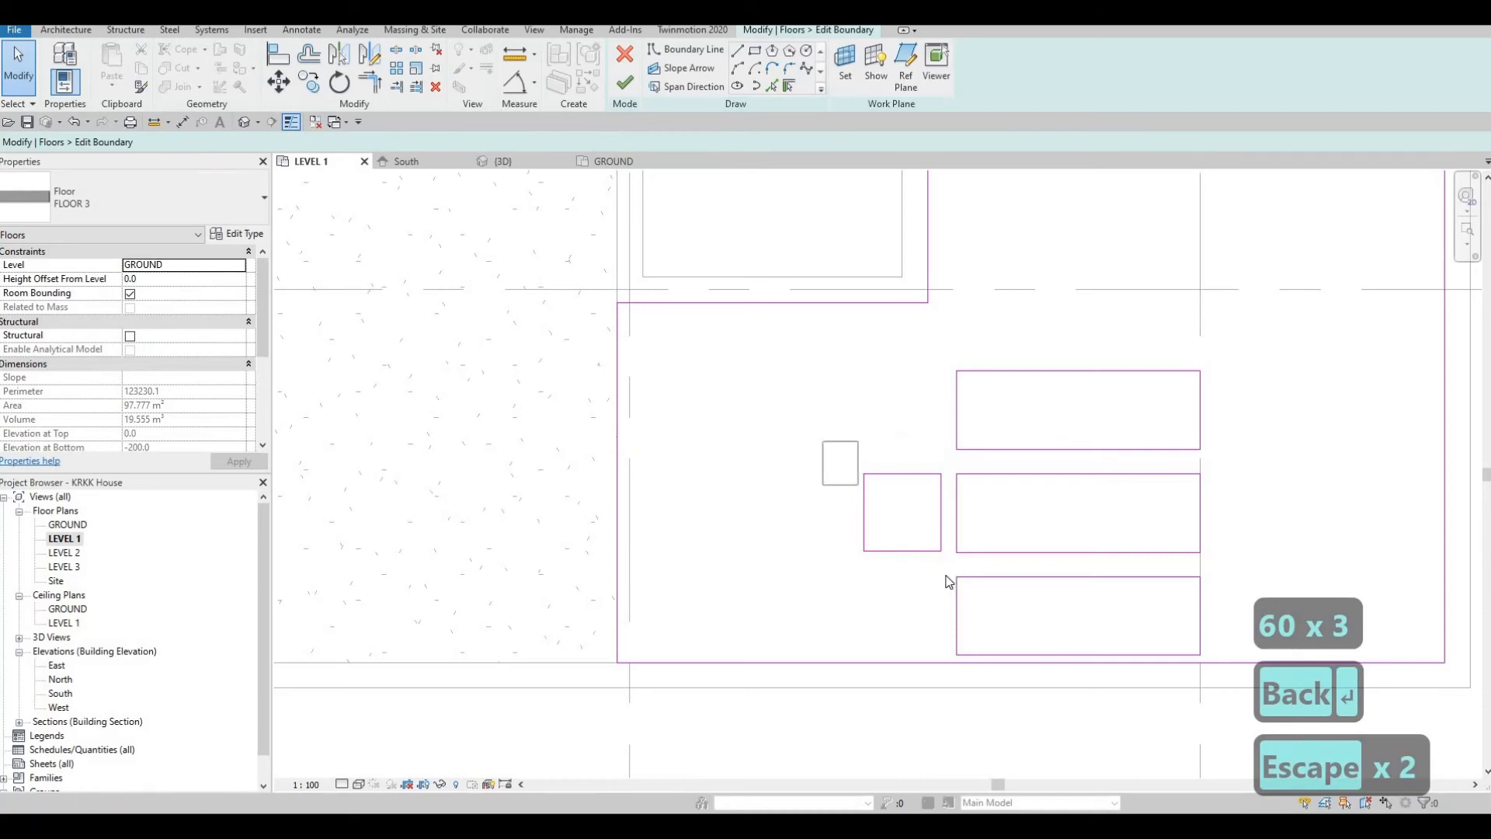
Step: Copy the 600 mm square twice toward grid 2 at 800 mm spacing, forming a row of three squares
left_click(946, 584)
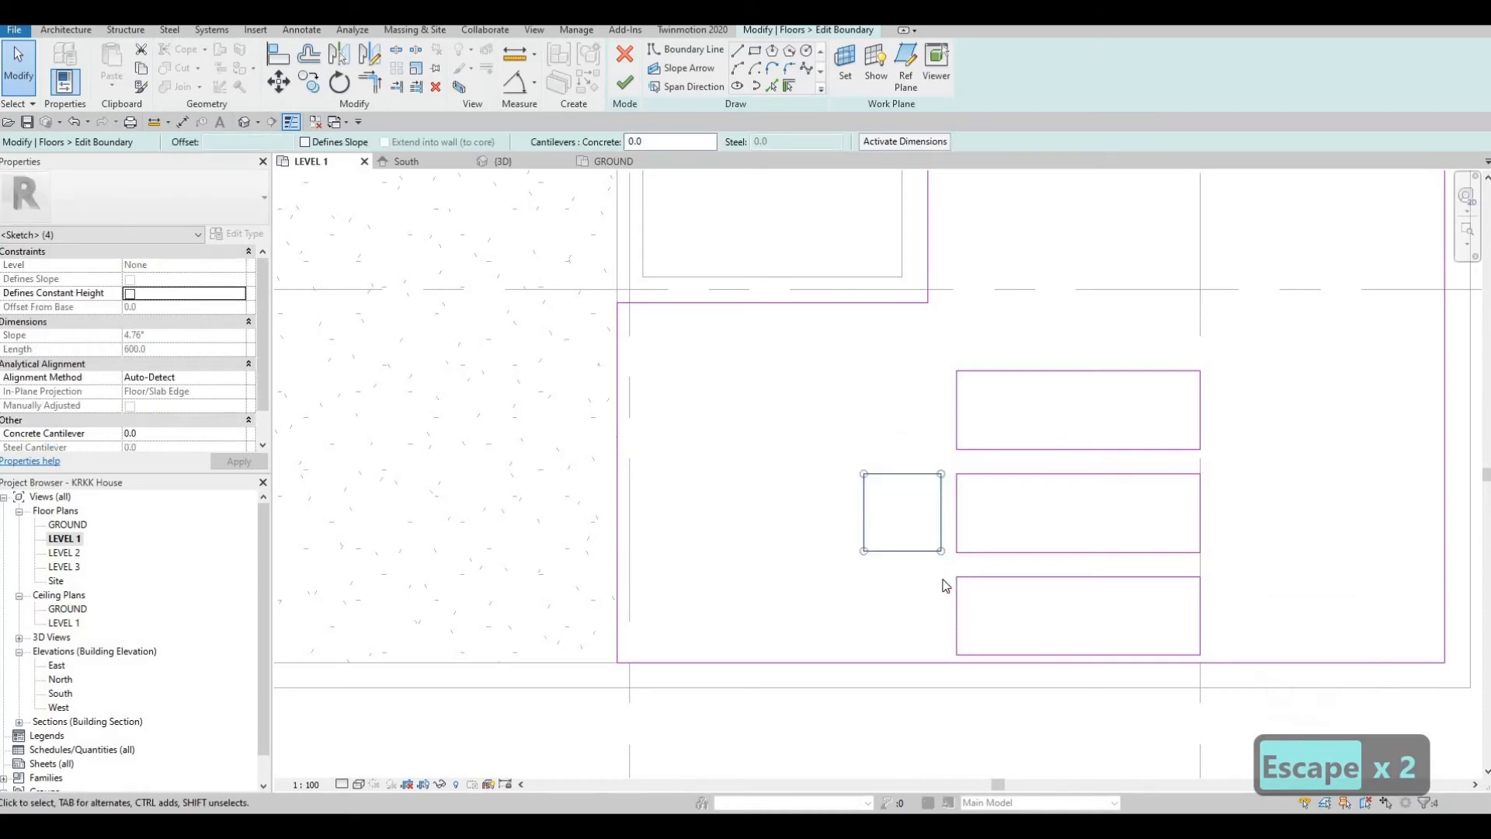
key("c")
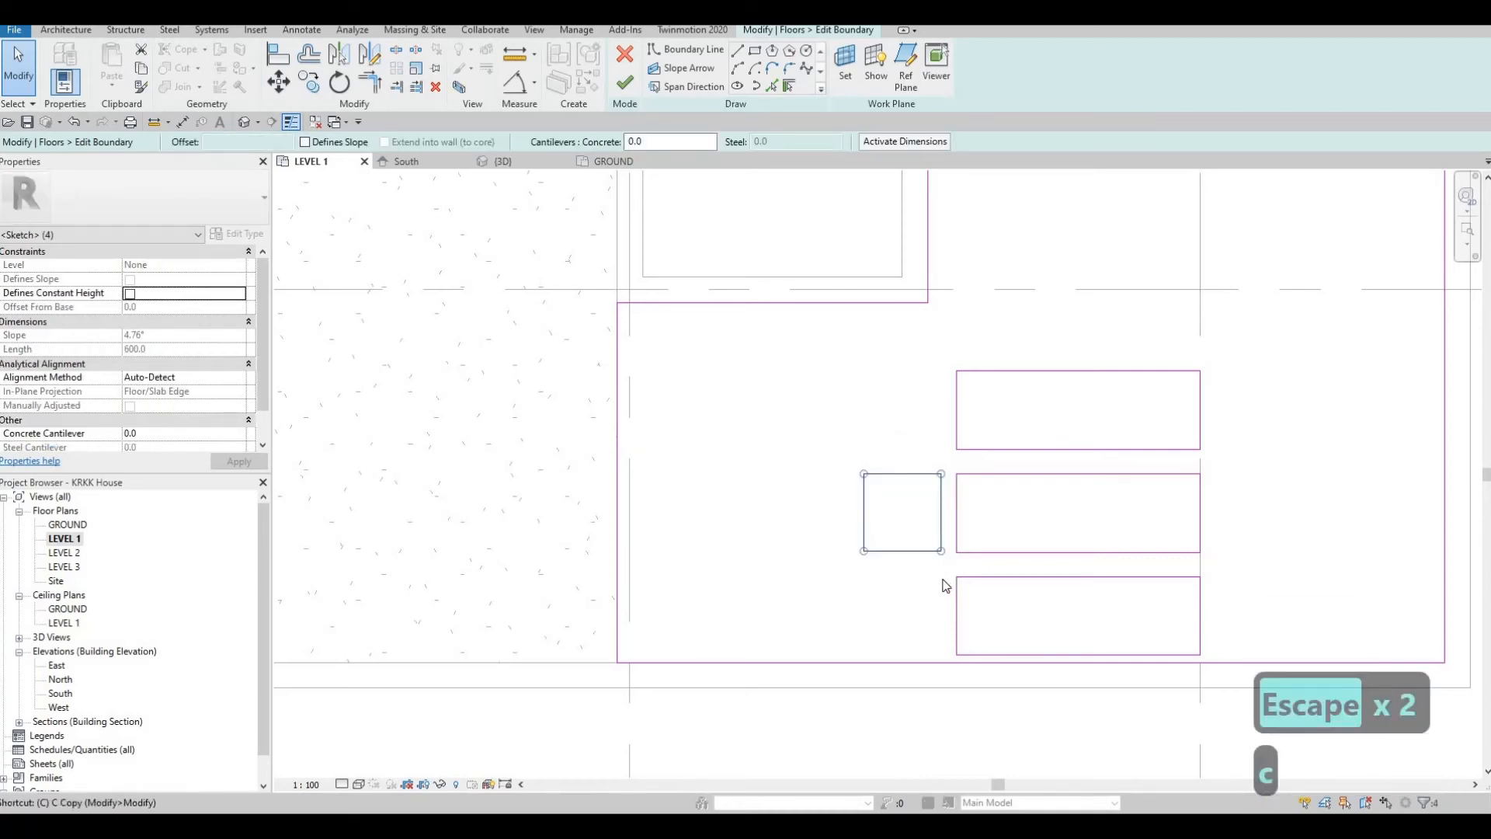
key("o")
left_click(920, 472)
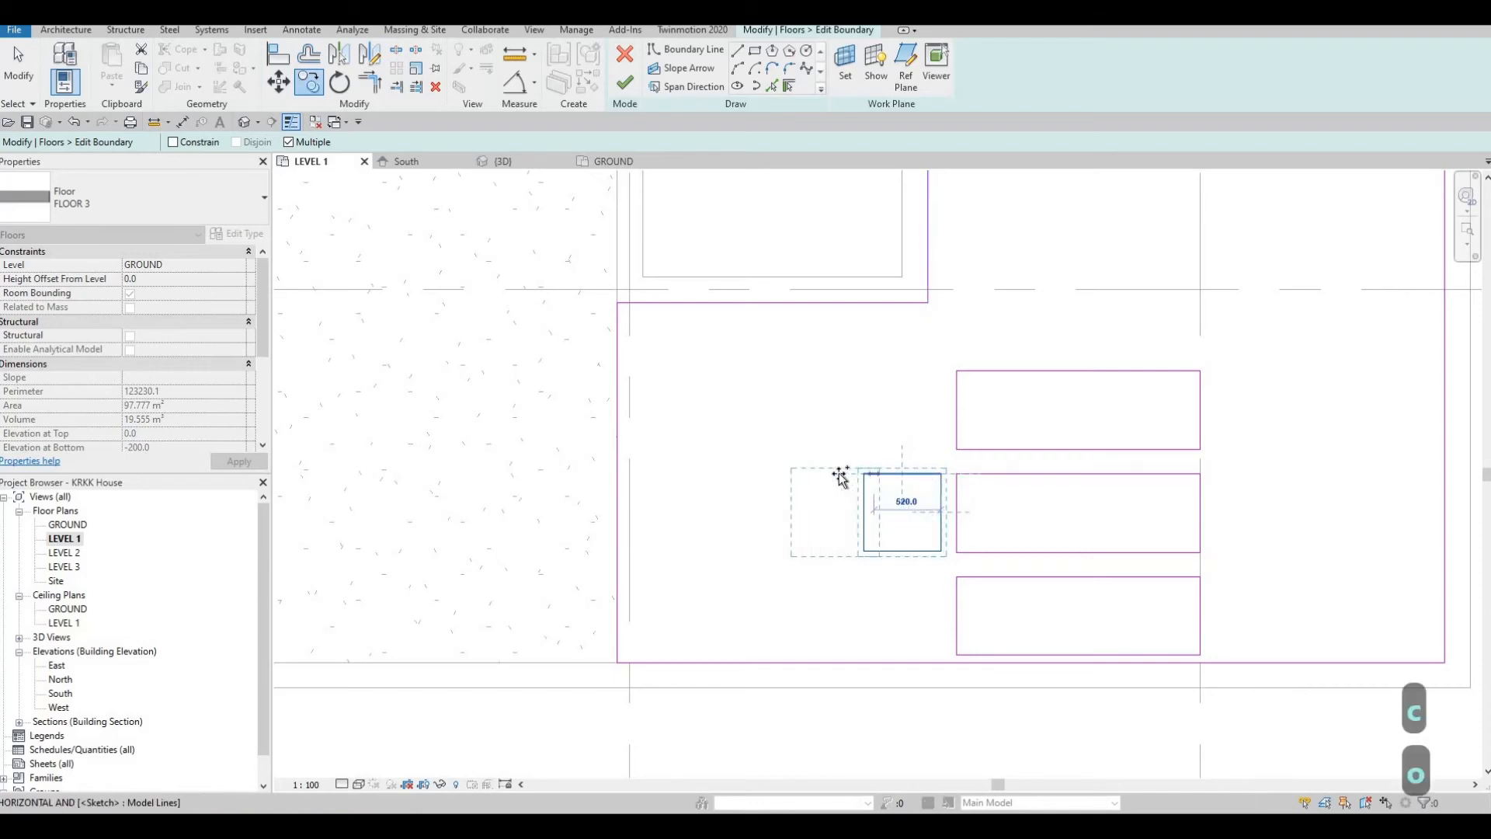
left_click(841, 475)
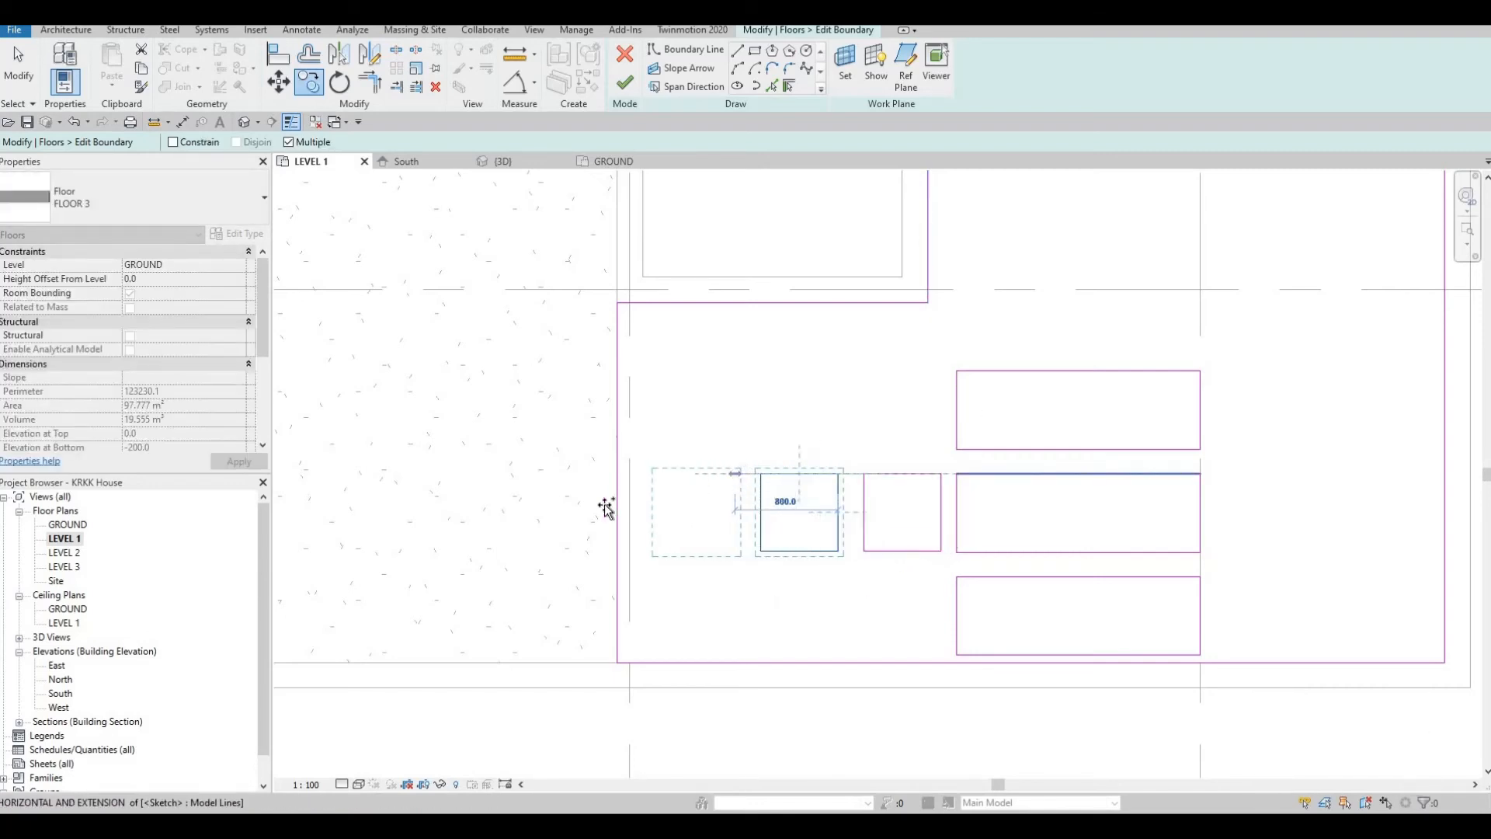
left_click(645, 466)
key("Escape")
key("Escape")
key("Escape")
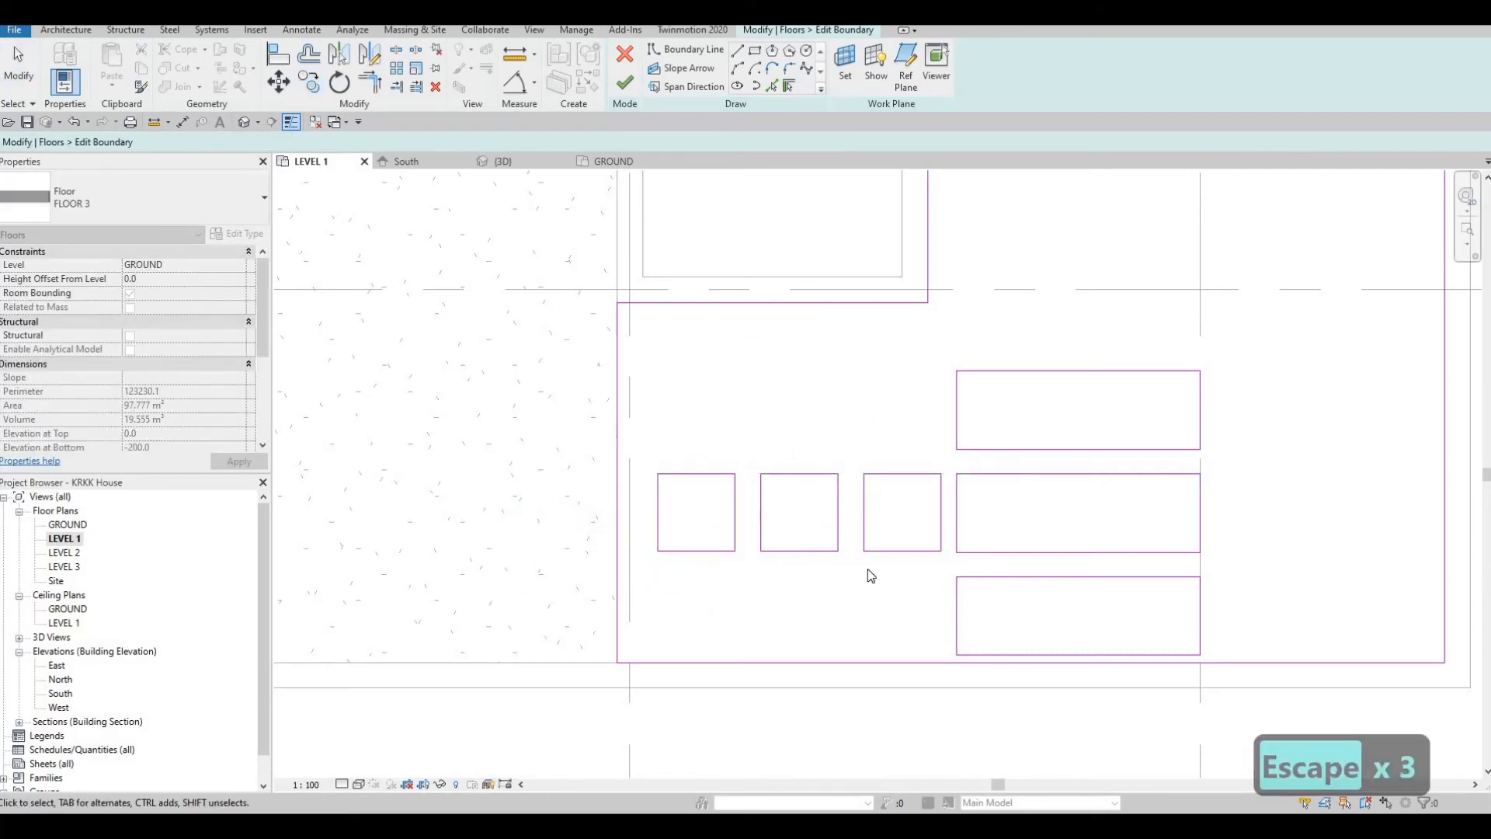
Step: Nudge the row of three squares five increments toward grid 2, away from the middle long rectangle
mouse_move(638, 450)
left_mouse_down()
mouse_move(715, 503)
mouse_move(953, 597)
left_mouse_up()
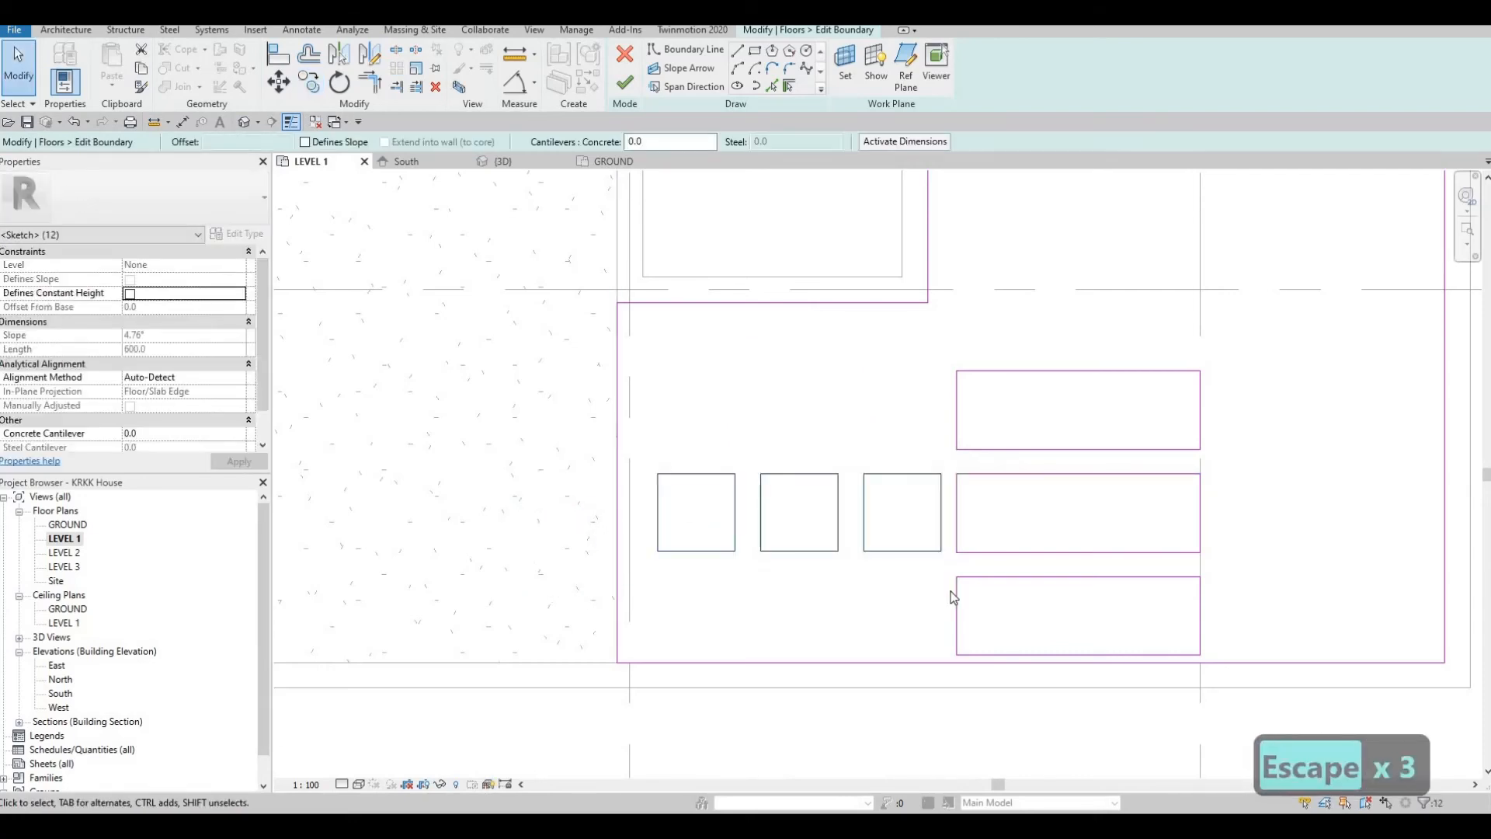
key("Left")
key("Left")
key("Left")
key("Left")
key("Left")
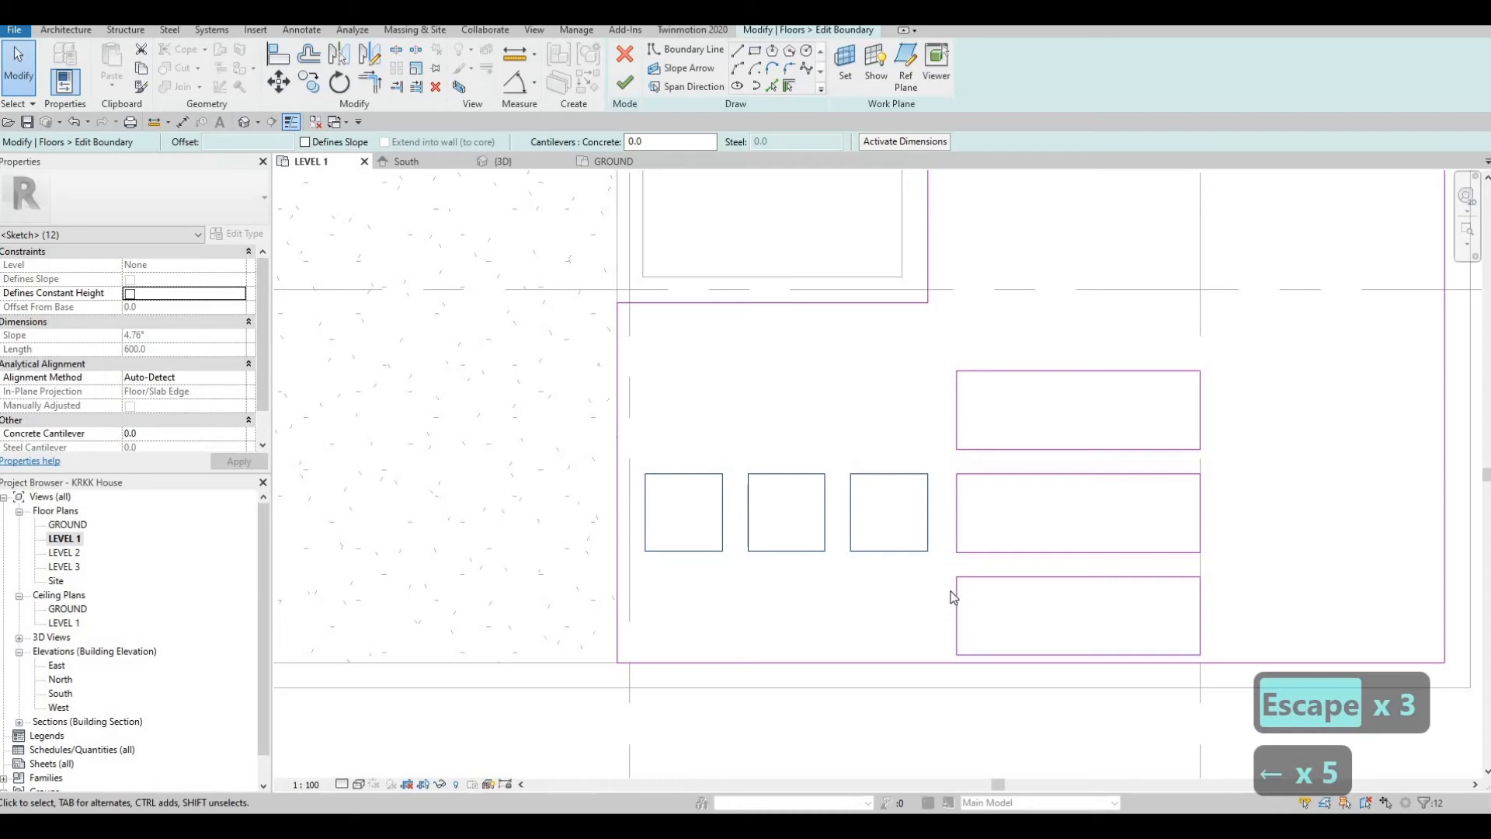
key("Escape")
key("Escape")
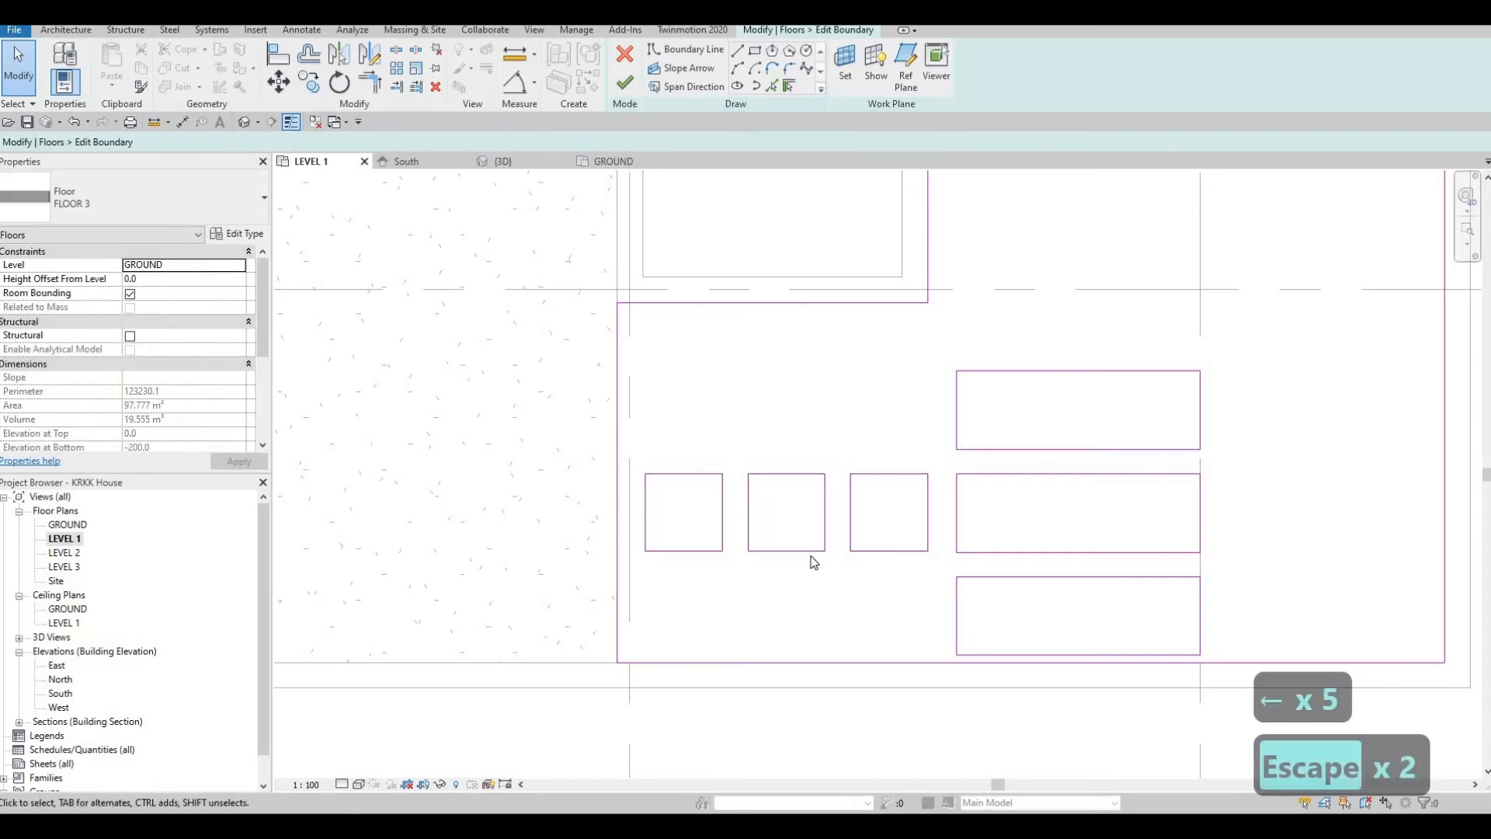
Step: Copy the 600 mm square nearest grid 2 to the boundary-wall end of the long rectangle closest to the house
scroll(976, 466, "down", 2)
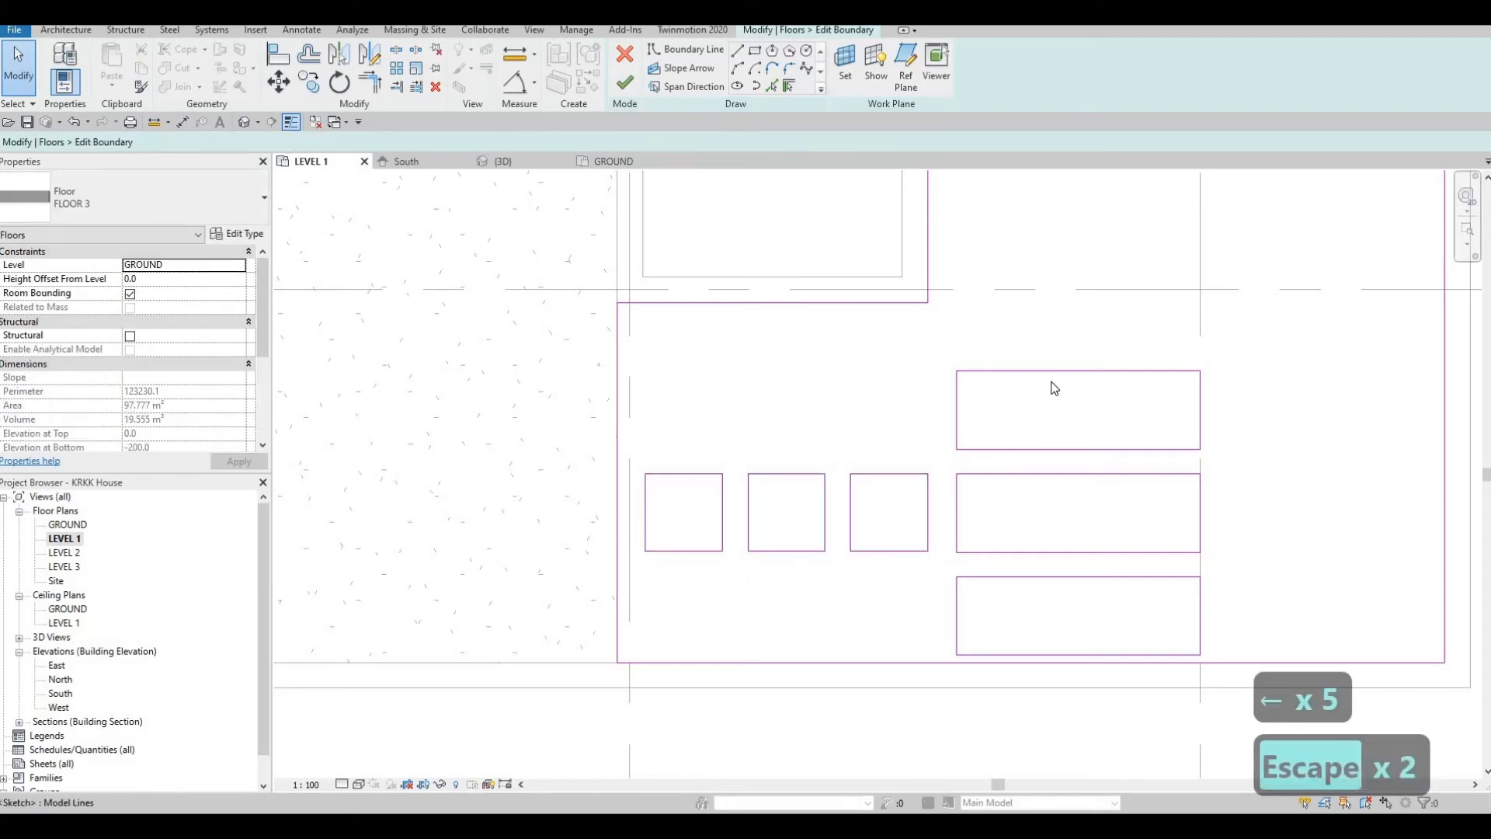
scroll(998, 286, "down", 1)
middle_click_drag(999, 287, 1000, 617)
middle_click_drag(829, 563, 847, 483)
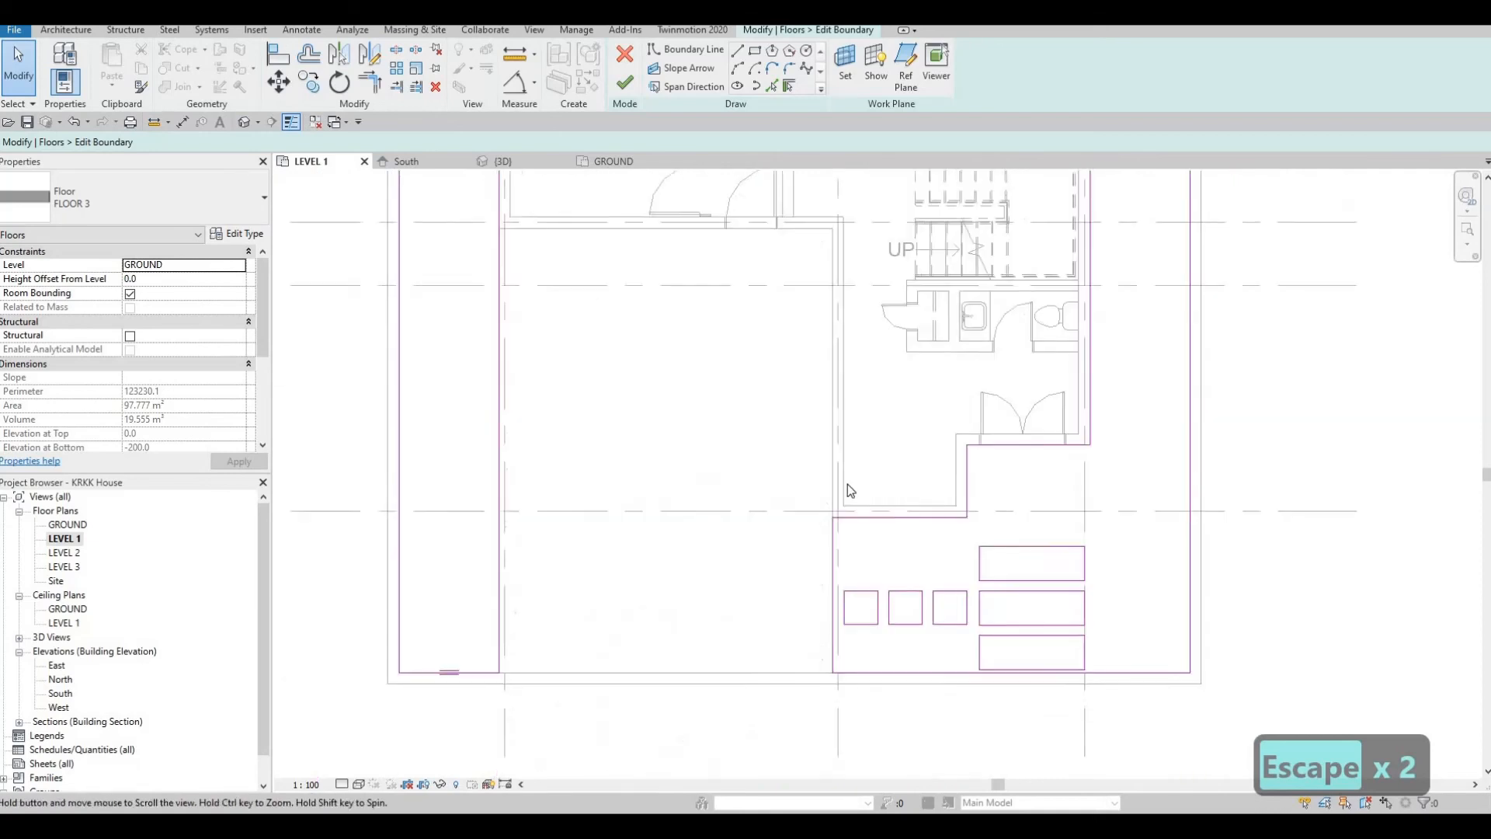
scroll(868, 450, "up", 3)
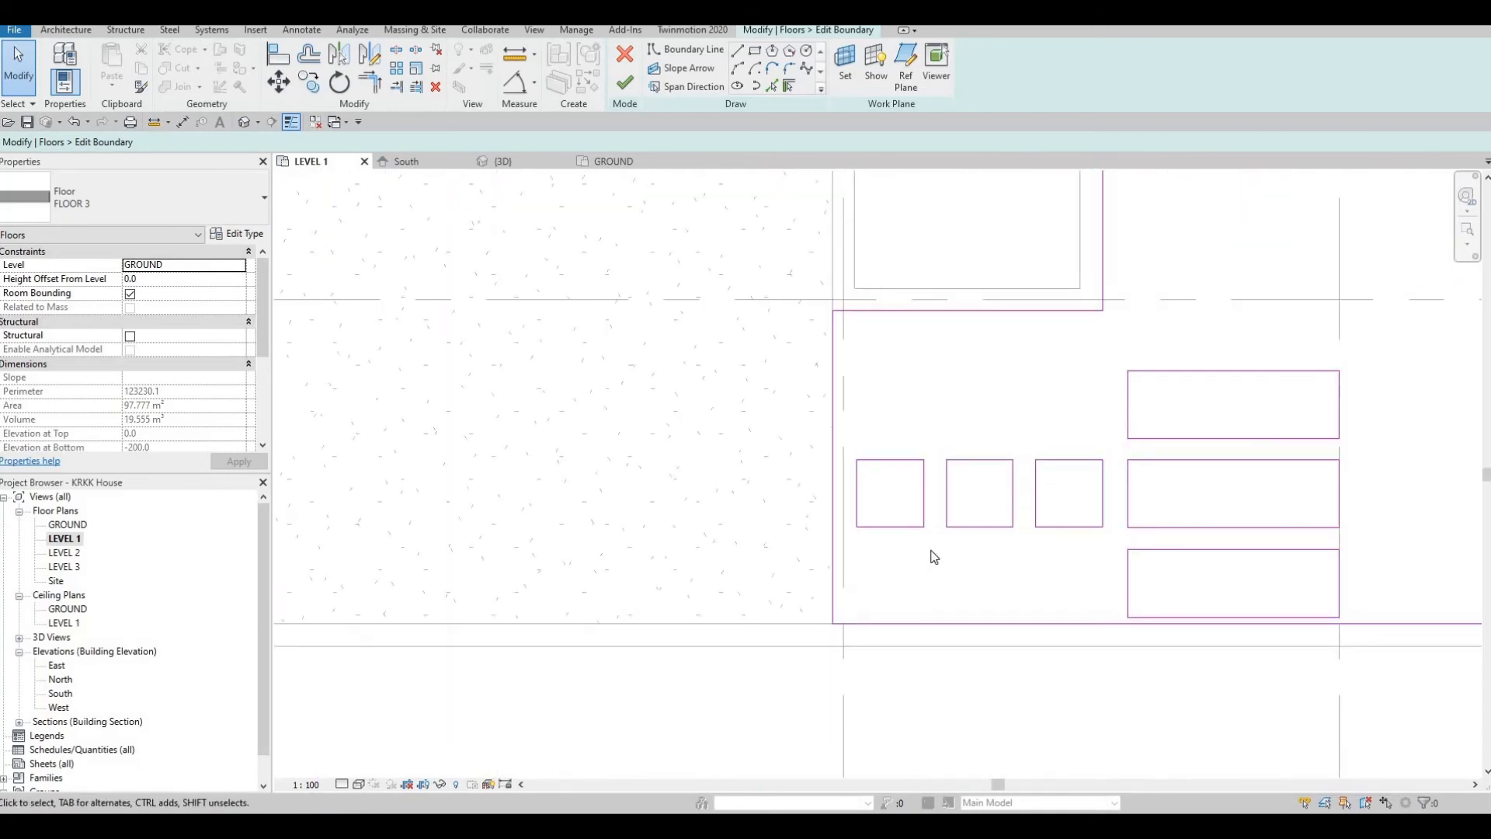
left_click_drag(850, 449, 924, 542)
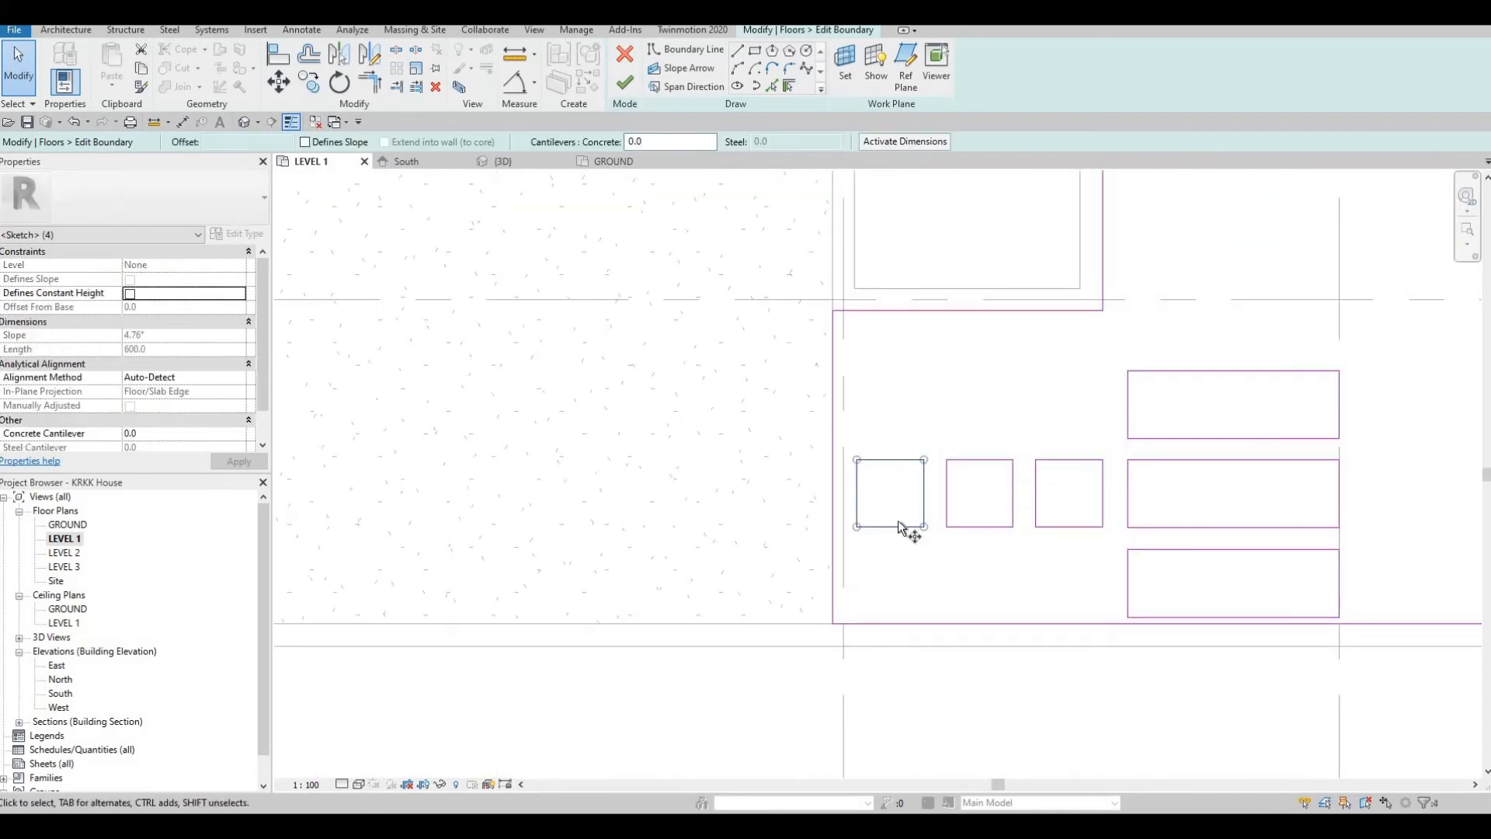
key("c")
key("o")
left_click(857, 459)
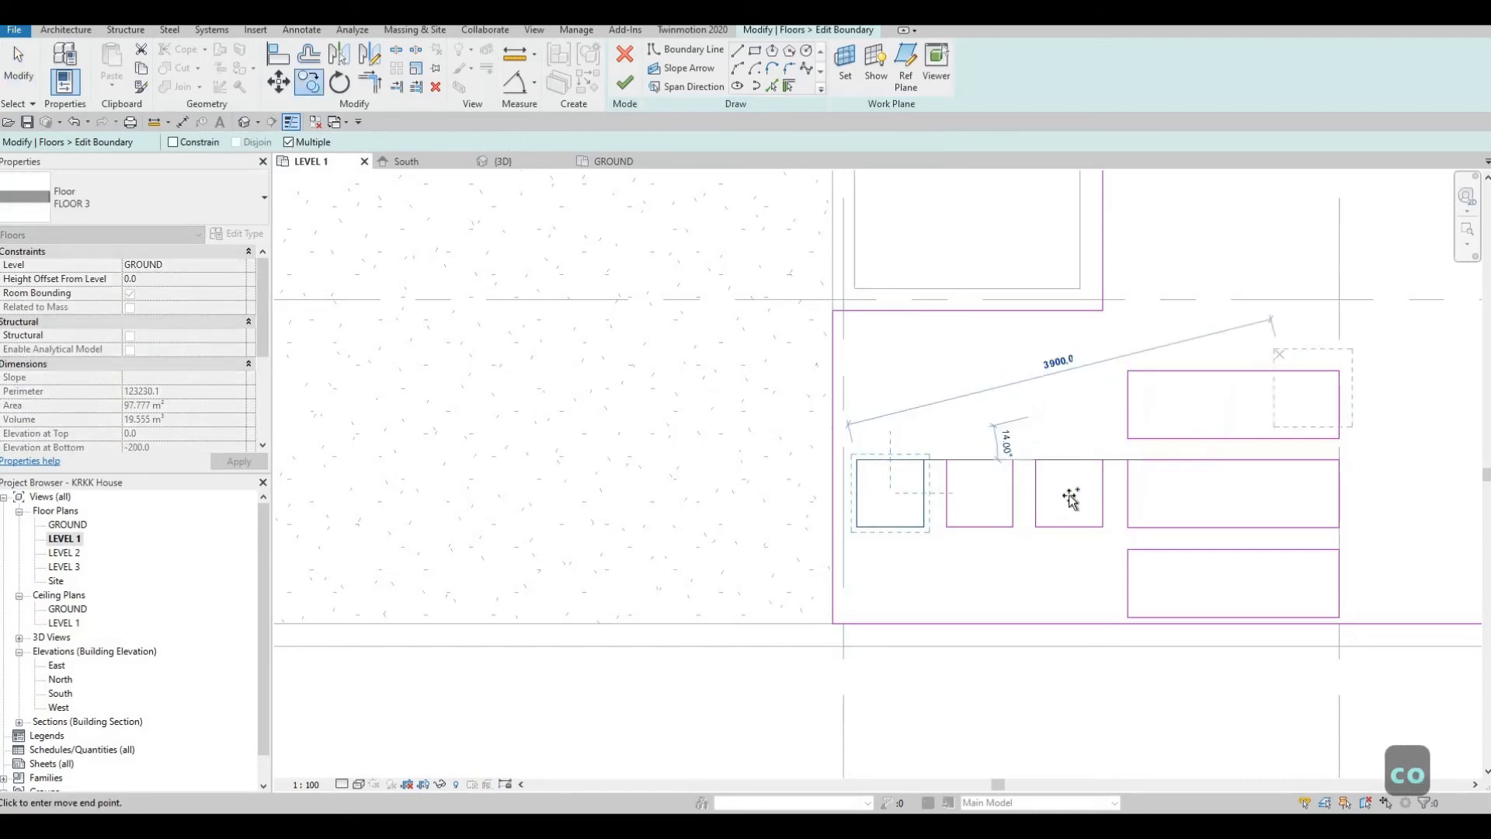
scroll(1071, 497, "down", 2)
middle_click_drag(1071, 497, 842, 617)
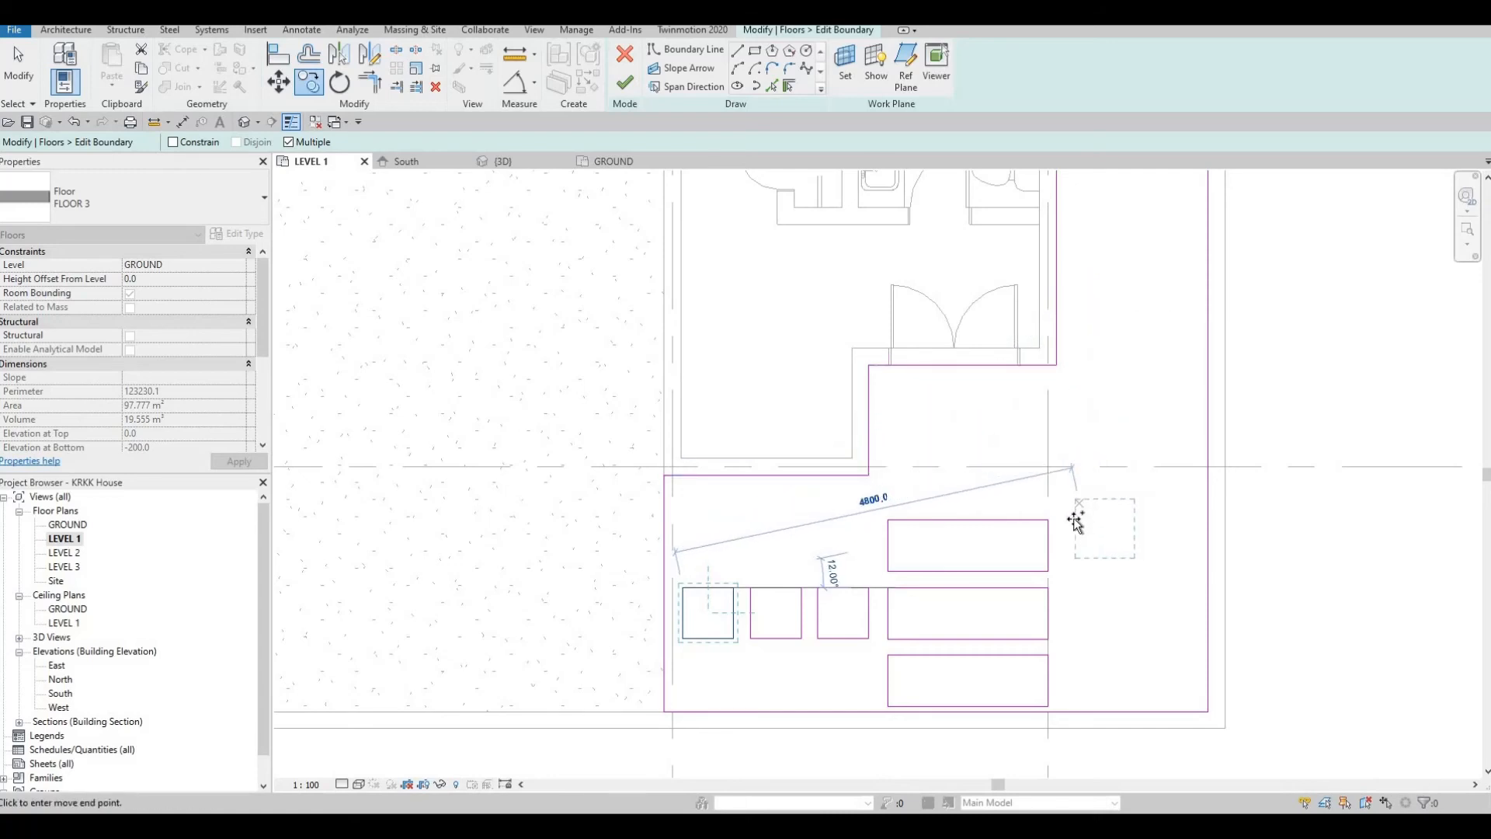
left_click(1104, 513)
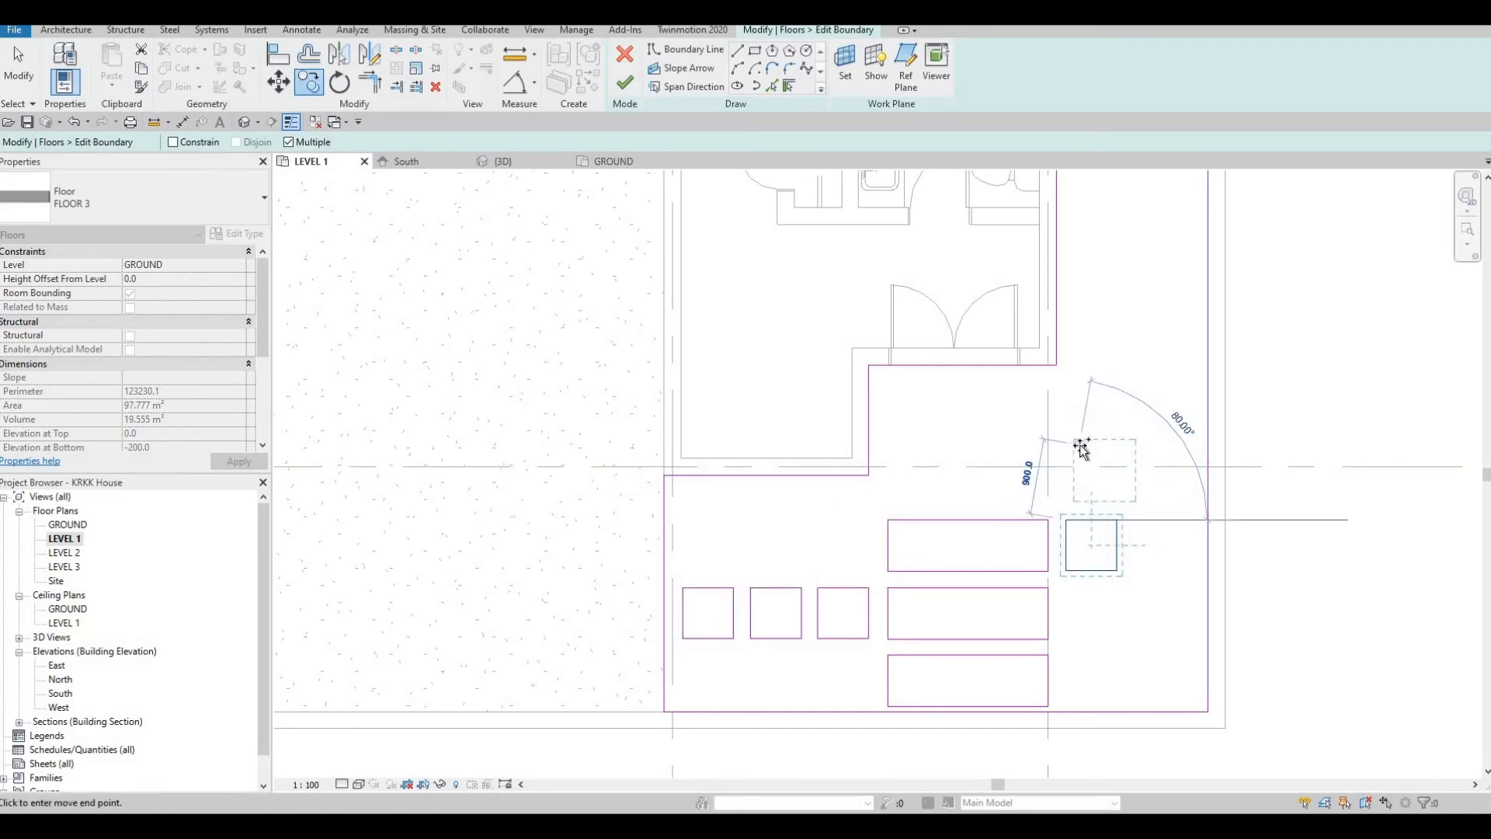
Step: Place four more copies of the square in a gently curving line from the long rectangles up into the side passage
left_click(1100, 394)
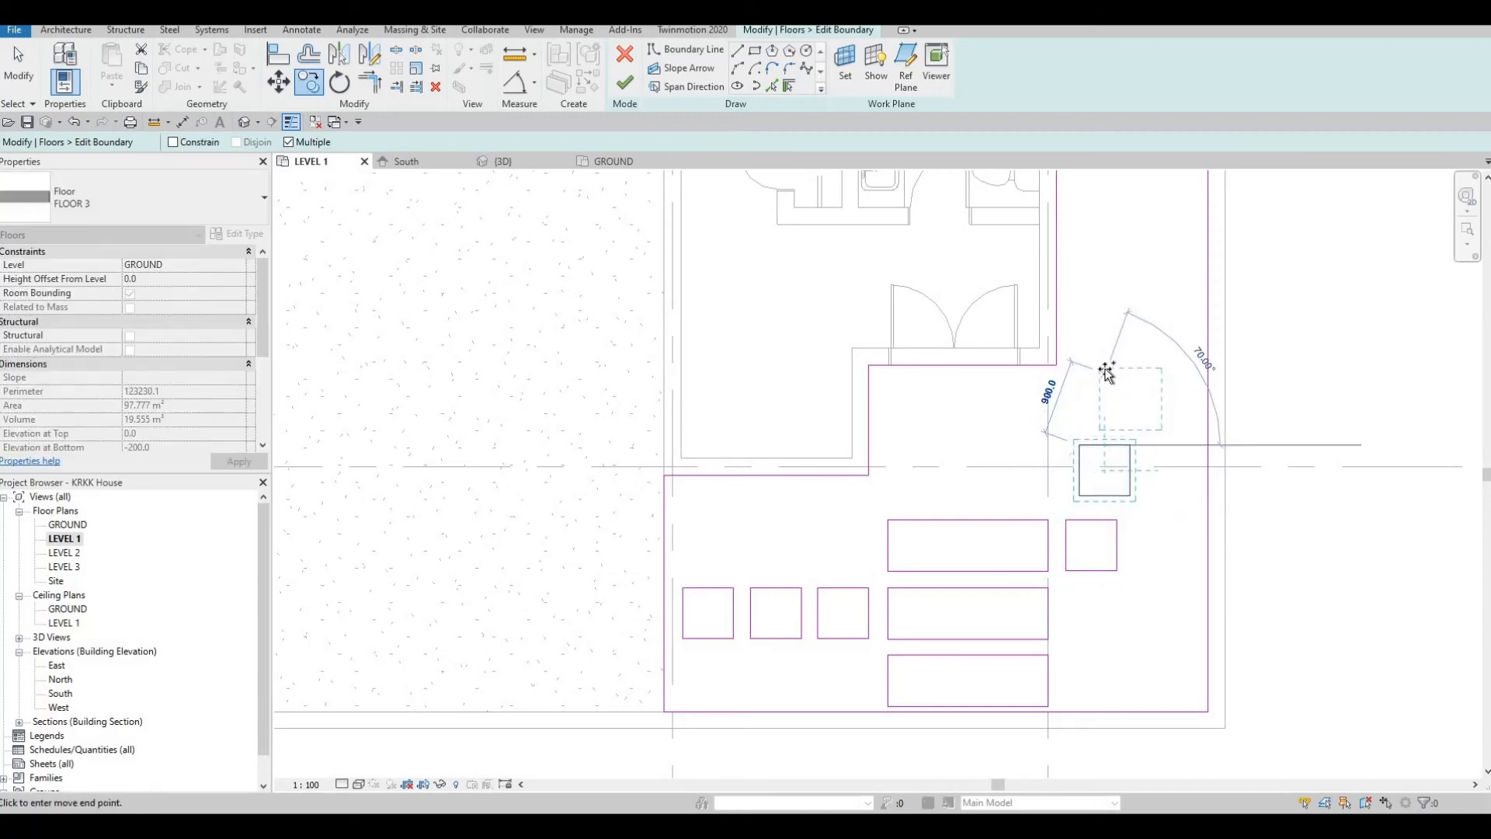
middle_click_drag(1051, 577, 1052, 465)
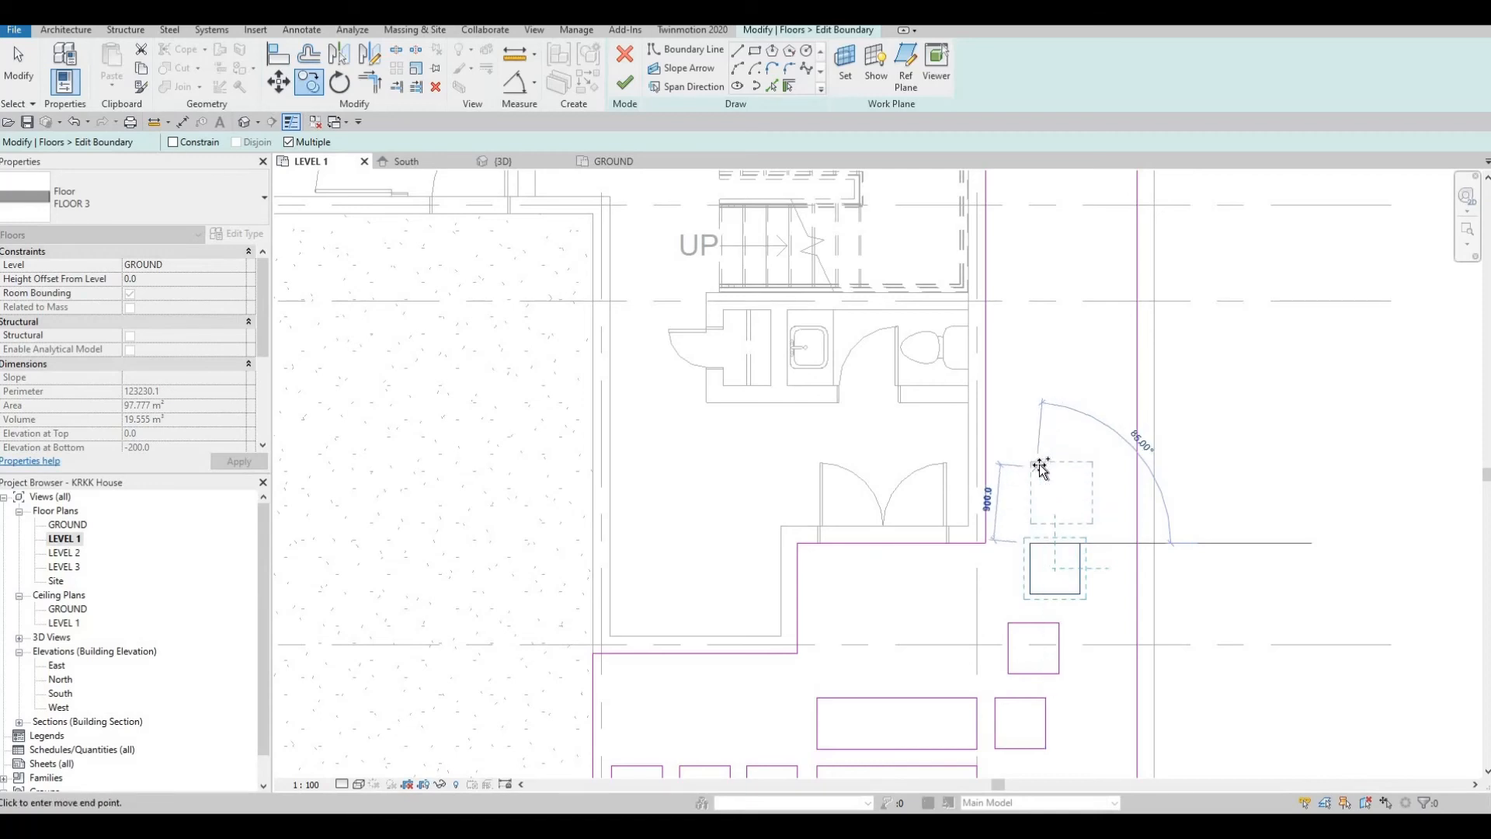
left_click(1052, 465)
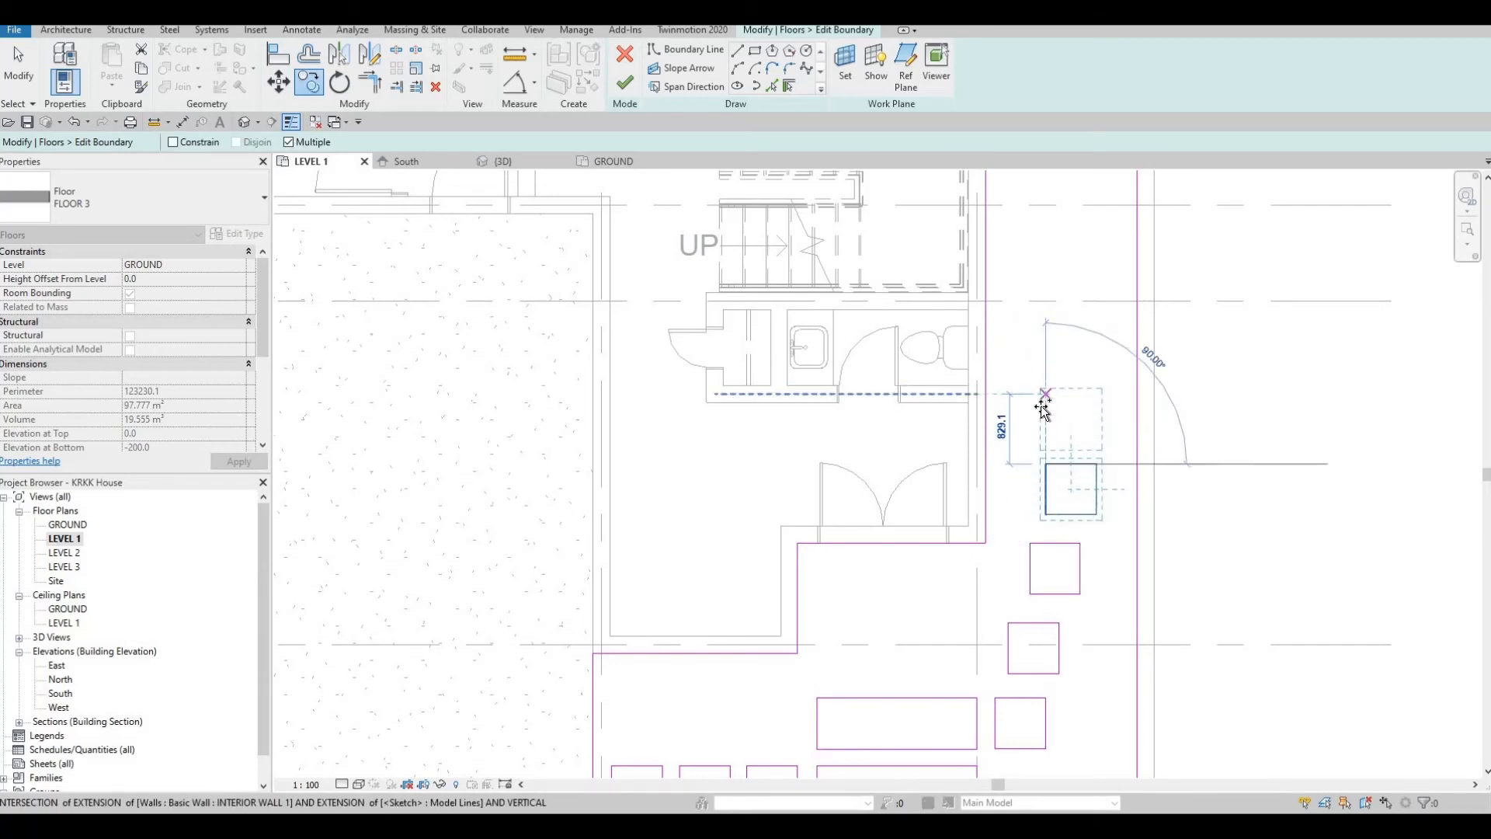
scroll(1048, 395, "up", 3)
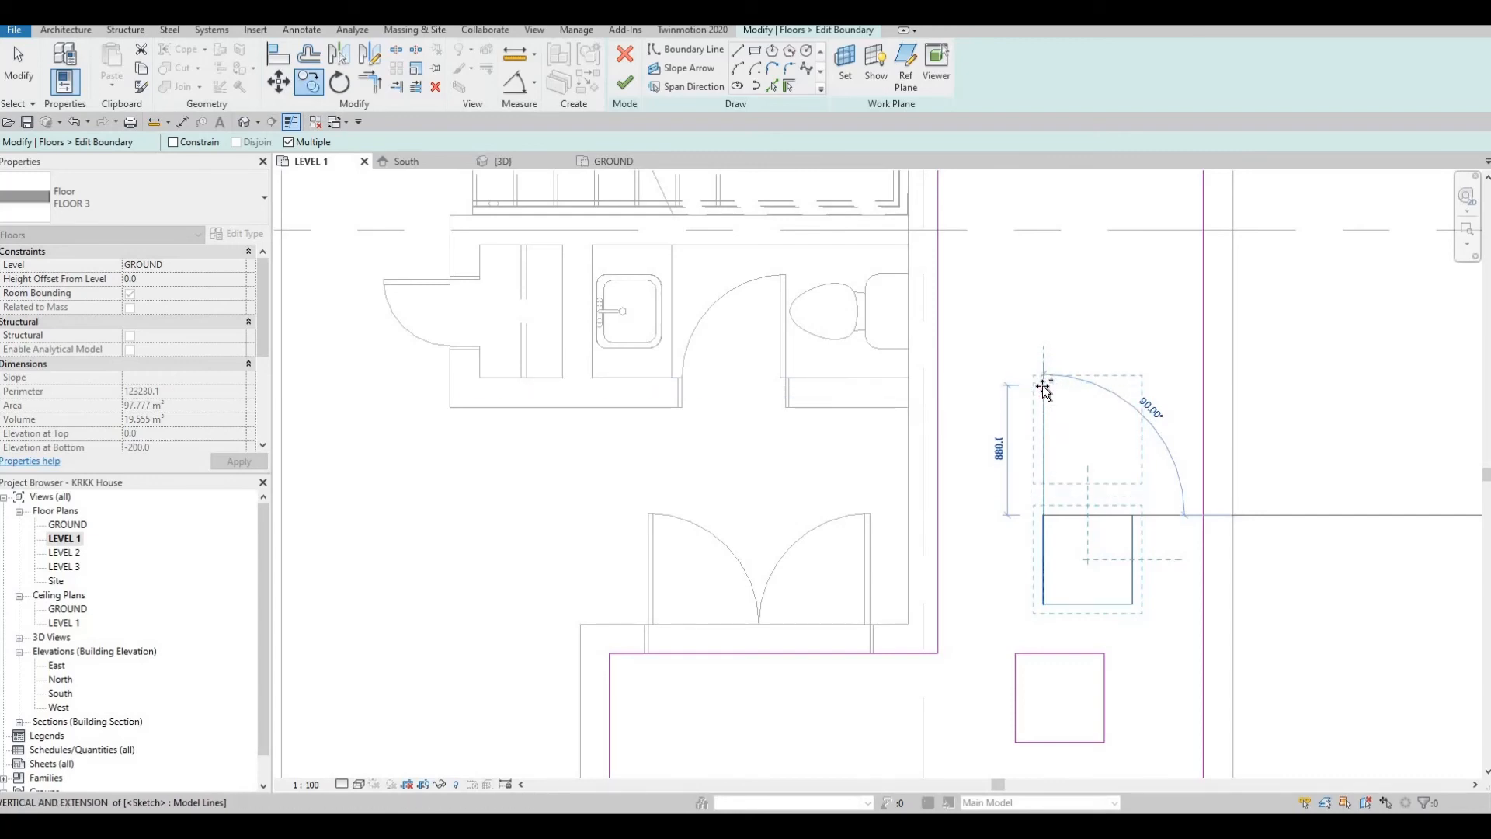
left_click(1042, 396)
key("Escape")
scroll(980, 582, "up", 1)
middle_click_drag(982, 583, 968, 481)
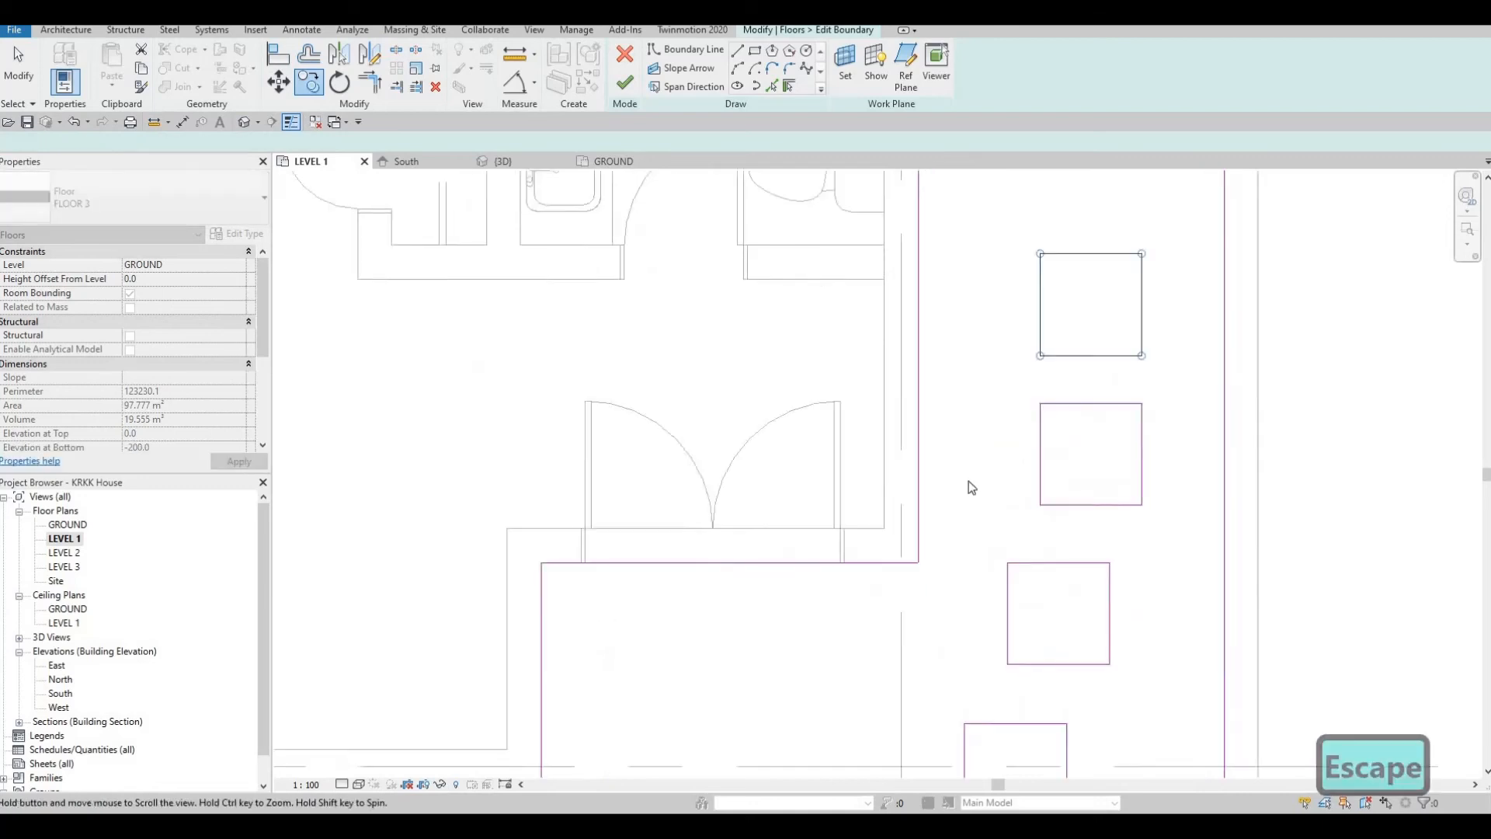
key("Escape")
key("Escape")
Step: Nudge the second square of the curved line, on grid G, one increment toward the boundary wall and one toward the rear
scroll(950, 718, "down", 3)
middle_click_drag(951, 718, 978, 492)
scroll(979, 492, "down", 2)
scroll(984, 488, "up", 1)
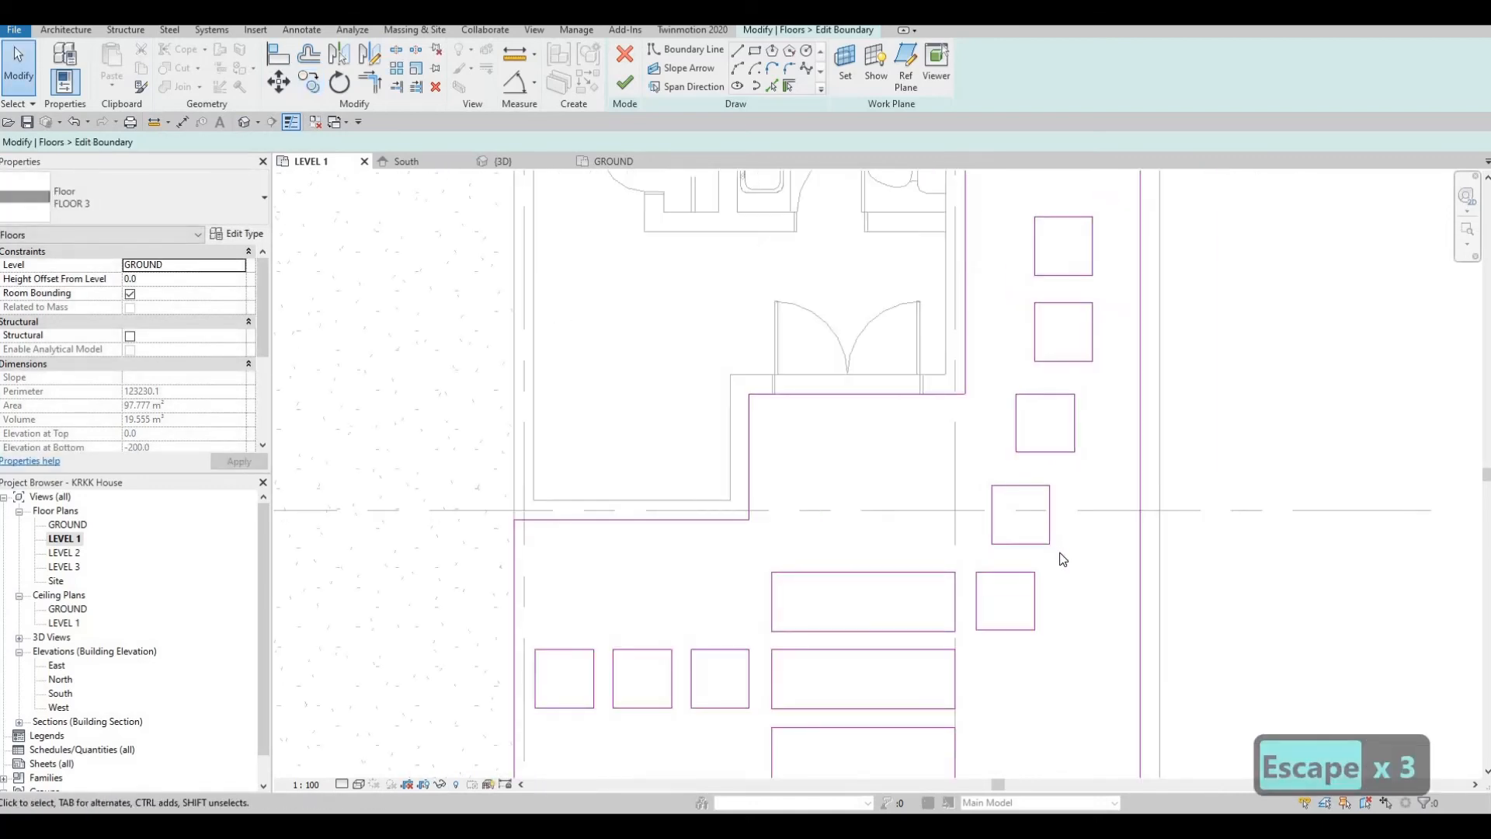
key("Tab")
left_click(1062, 559)
key("Right")
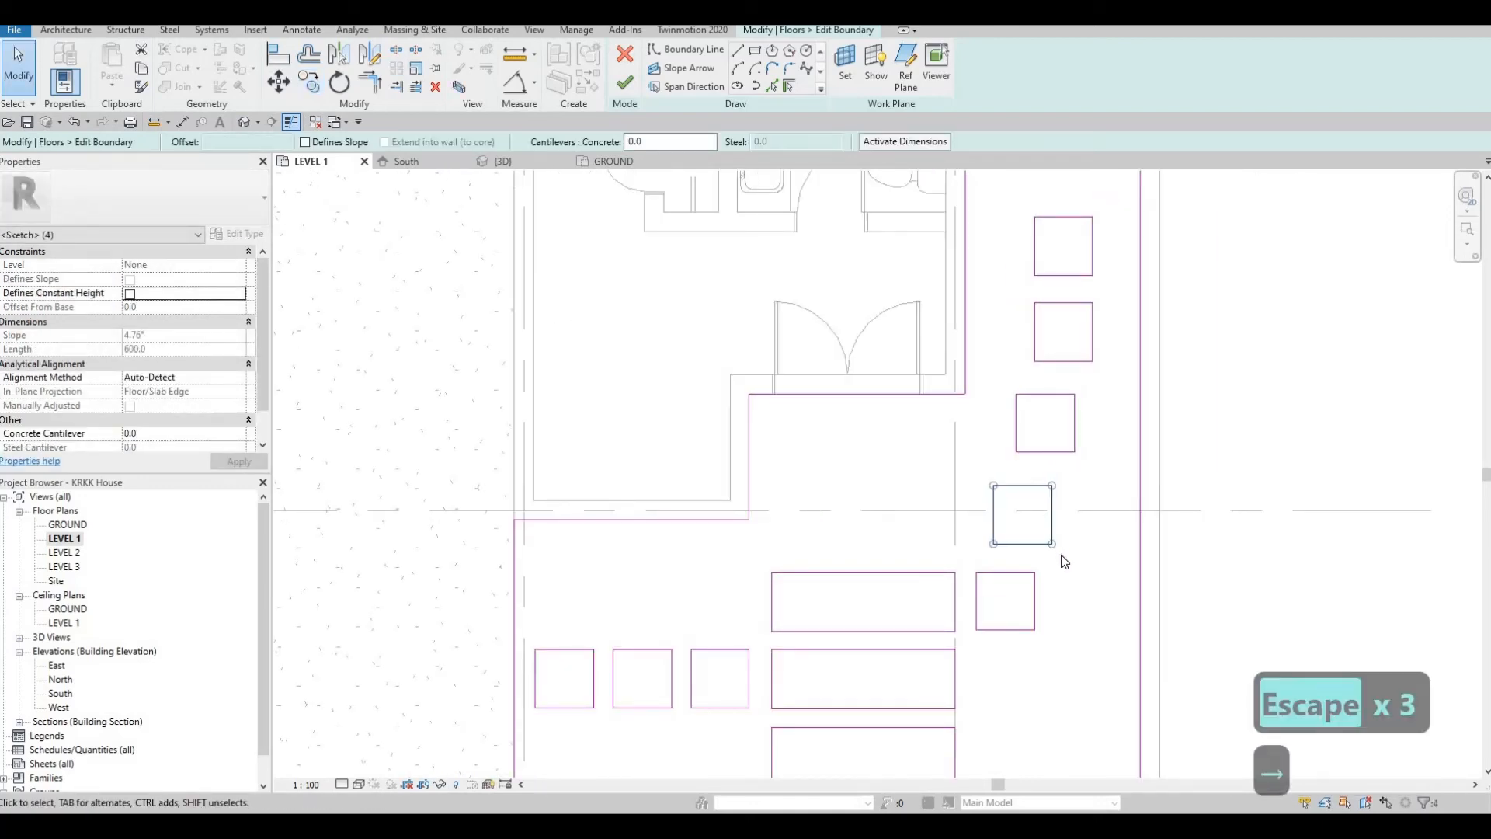
key("Up")
key("Escape")
key("Escape")
Step: Nudge the last square in the side passage four increments back toward its neighbouring square
middle_click_drag(1161, 350, 1031, 504)
left_click_drag(879, 347, 981, 442)
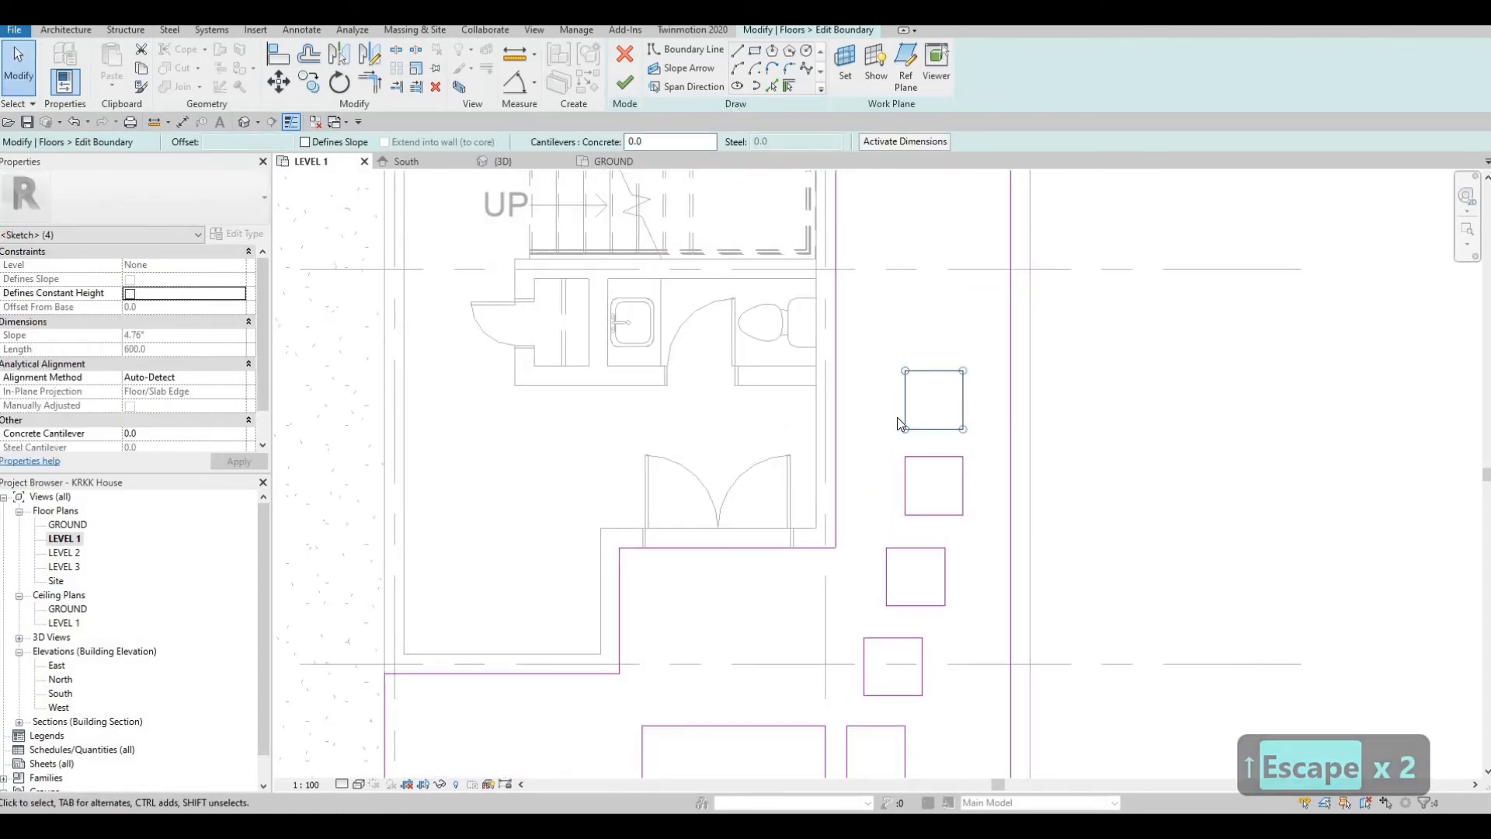
key("Down")
key("Down")
key("Down")
key("Down")
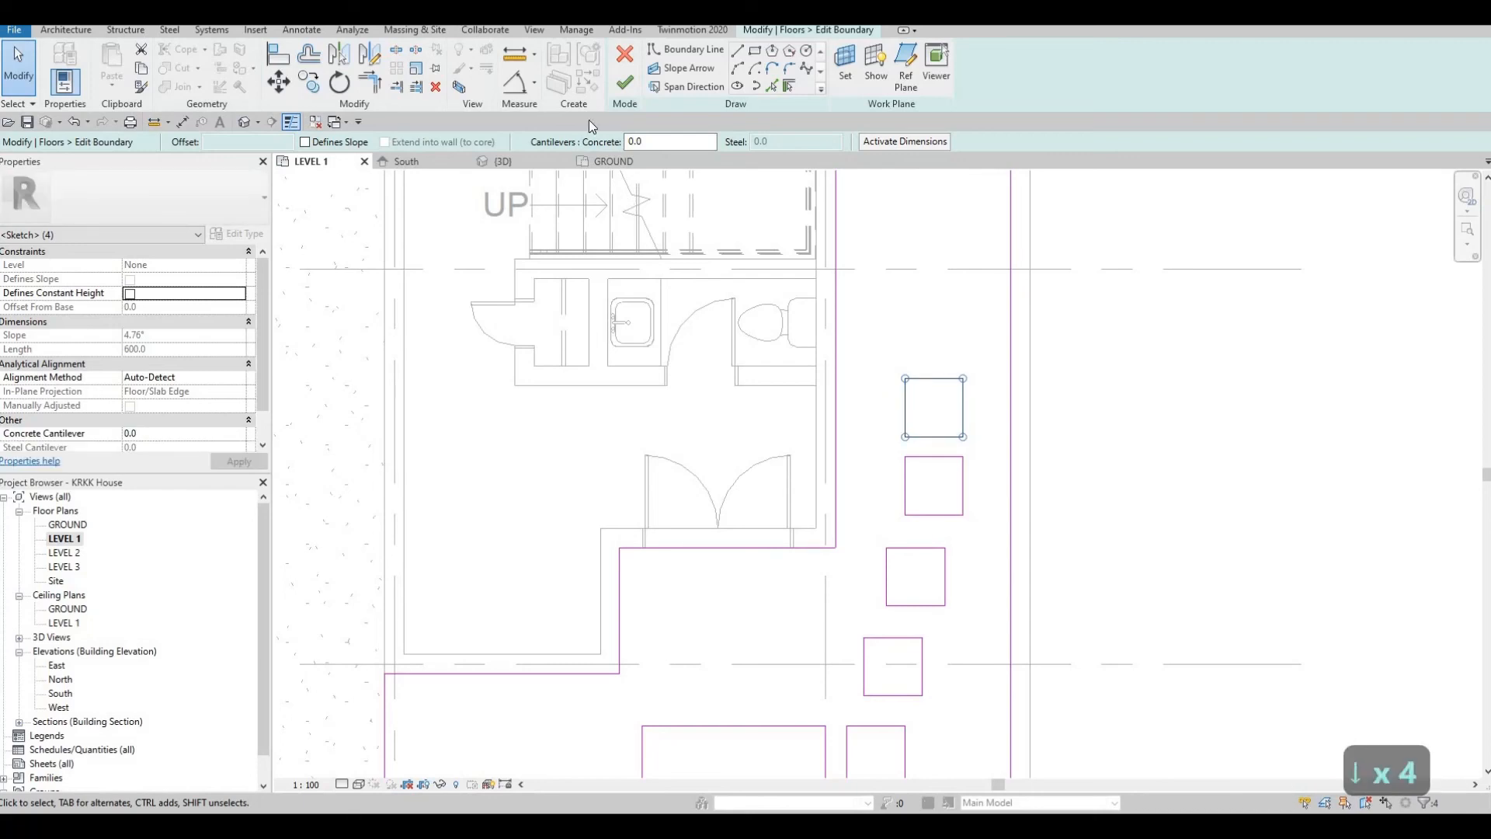
Step: Copy the last square twice toward the rear of the house, matching the spacing of the two straight-aligned squares
left_click(309, 84)
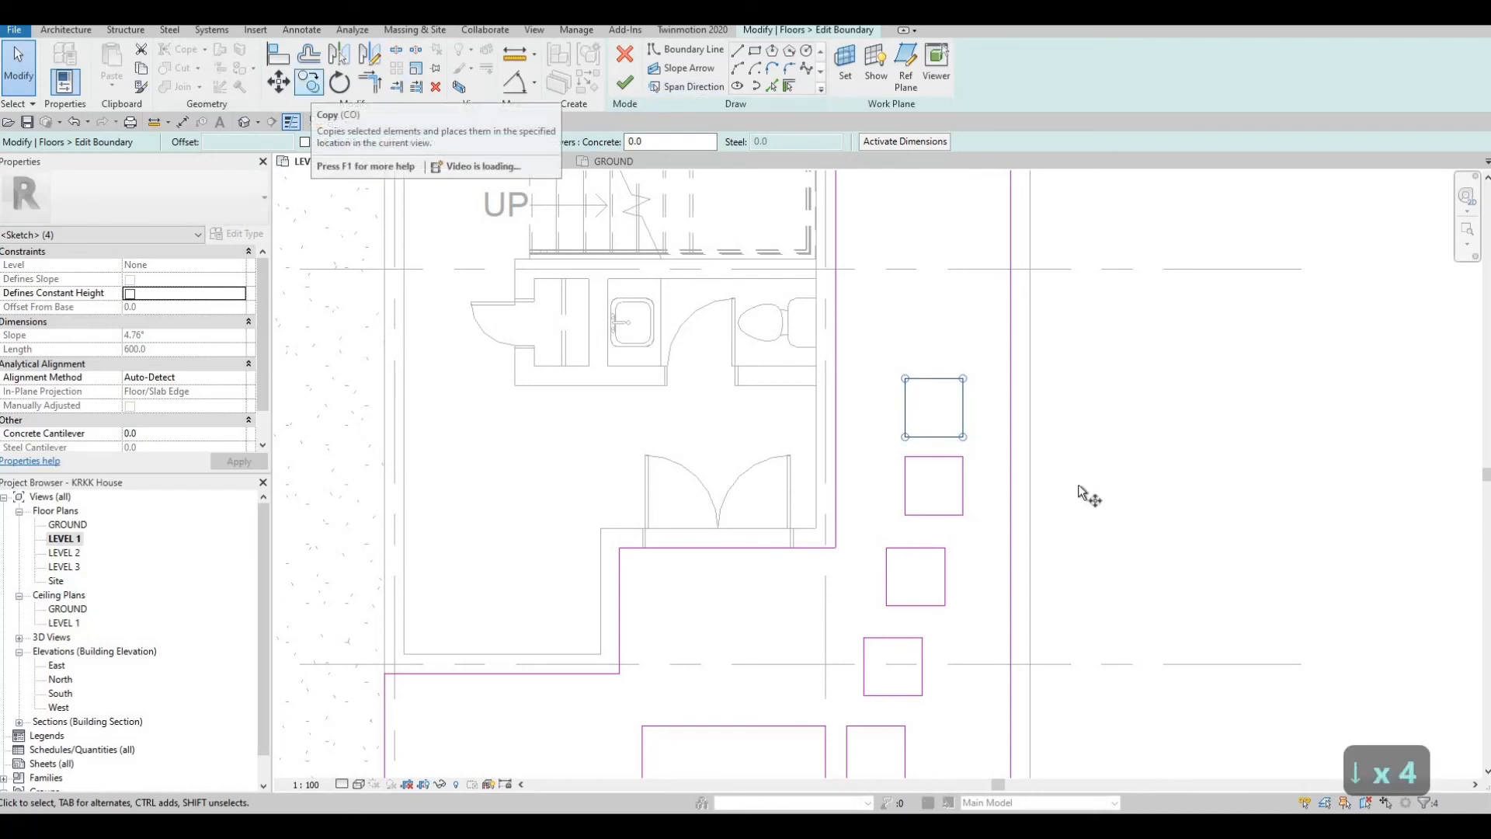
left_click(905, 457)
left_click(905, 378)
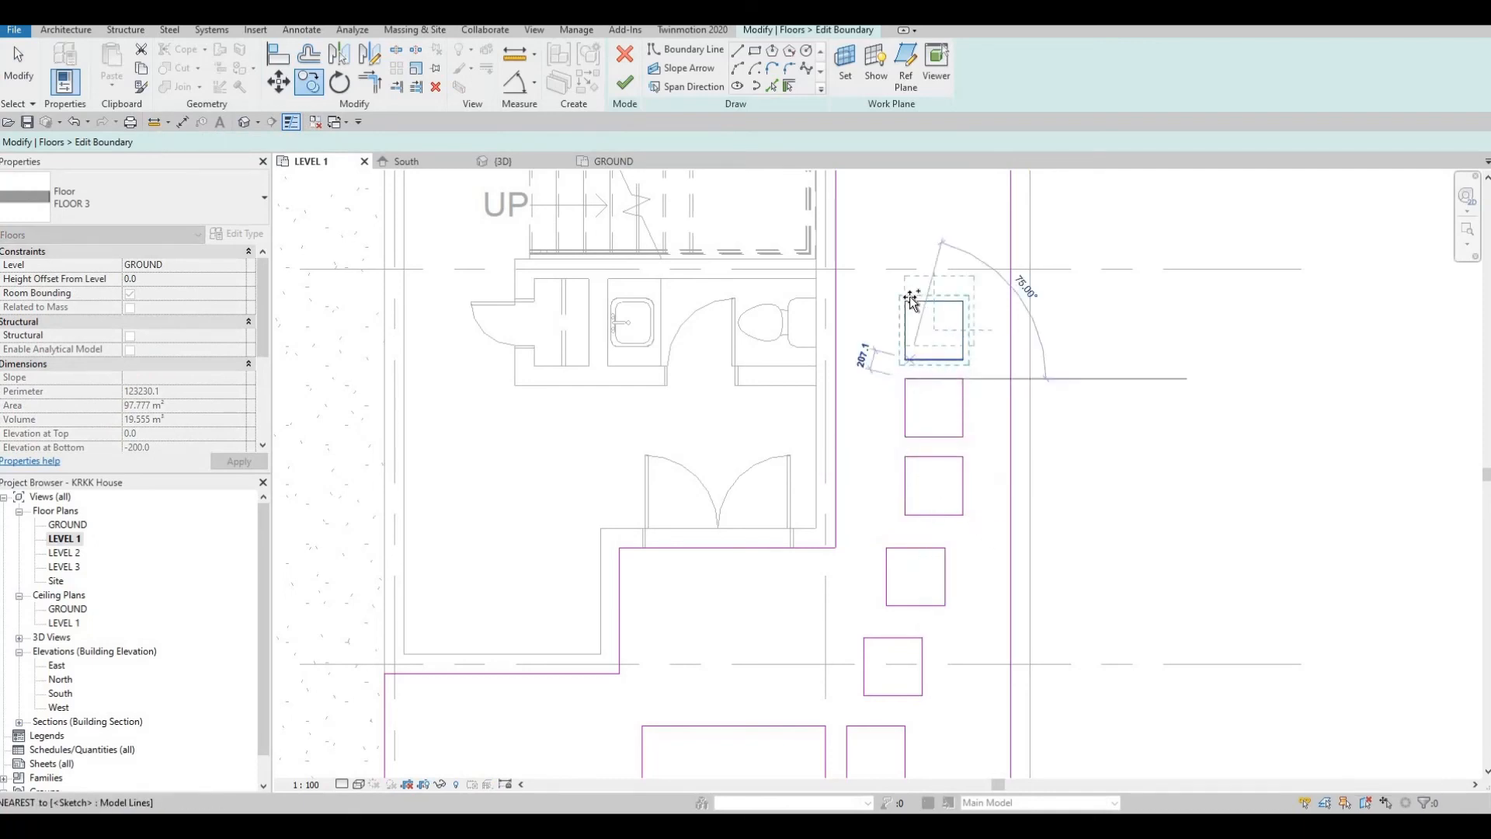
left_click(905, 301)
middle_click_drag(864, 388, 871, 443)
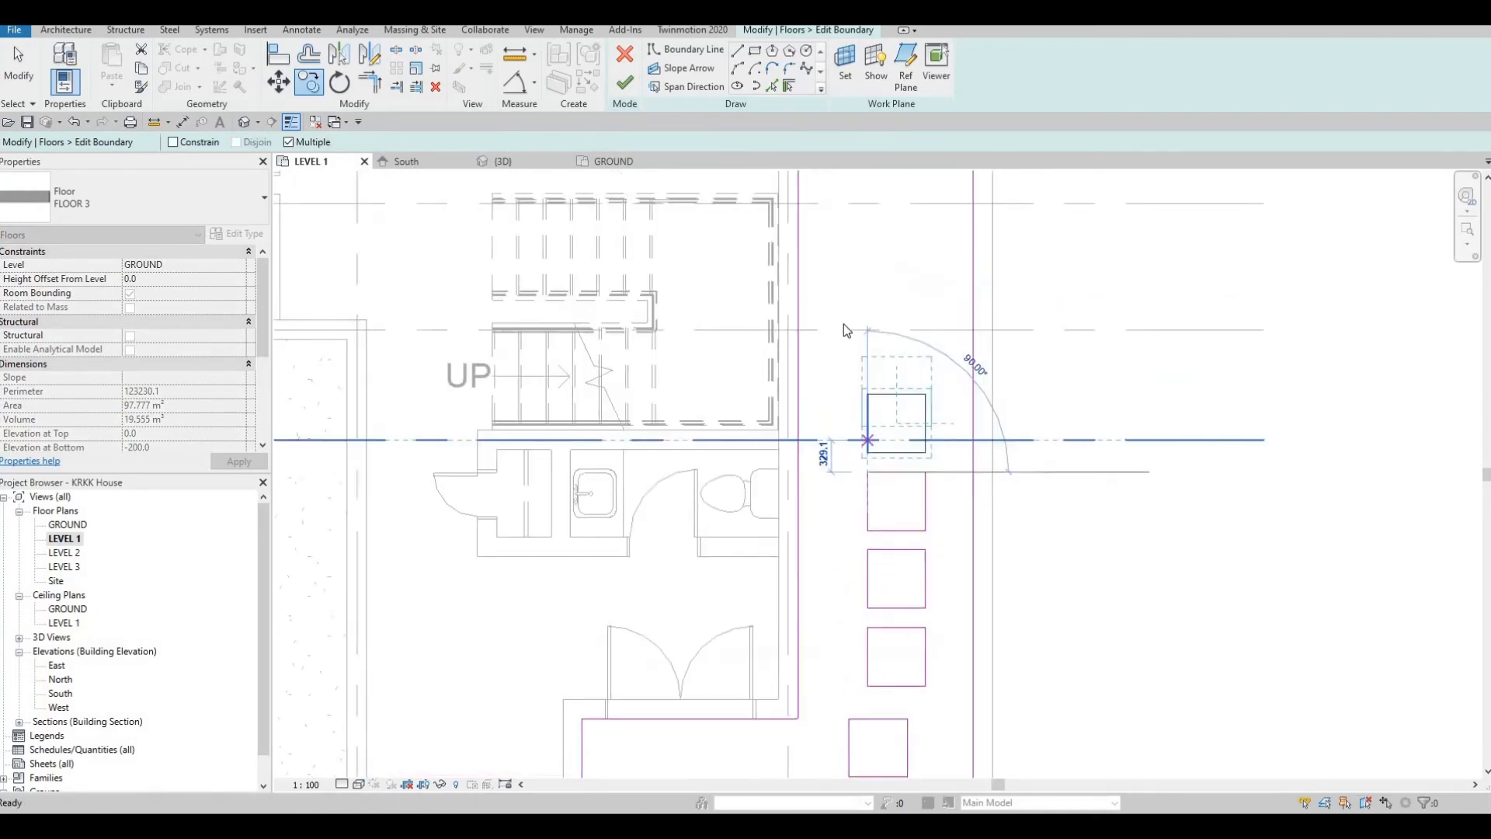
scroll(844, 424, "down", 1)
key("Escape")
key("Escape")
Step: Copy the three rearmost squares as a group three times in succession along the side passage, keeping the spacing even
mouse_move(837, 326)
left_mouse_down()
mouse_move(960, 656)
mouse_move(950, 606)
left_mouse_up()
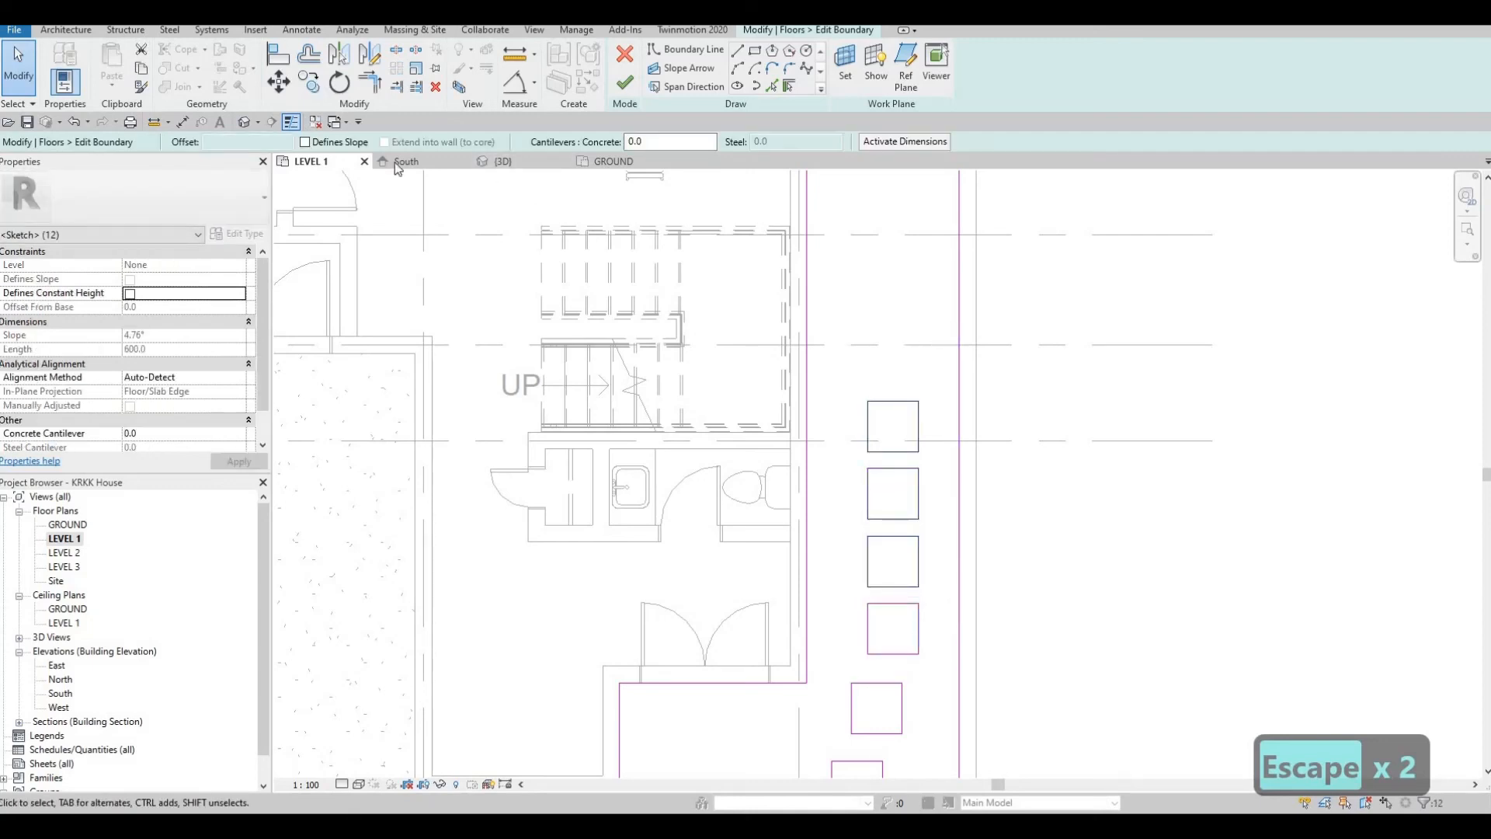
key("c")
key("o")
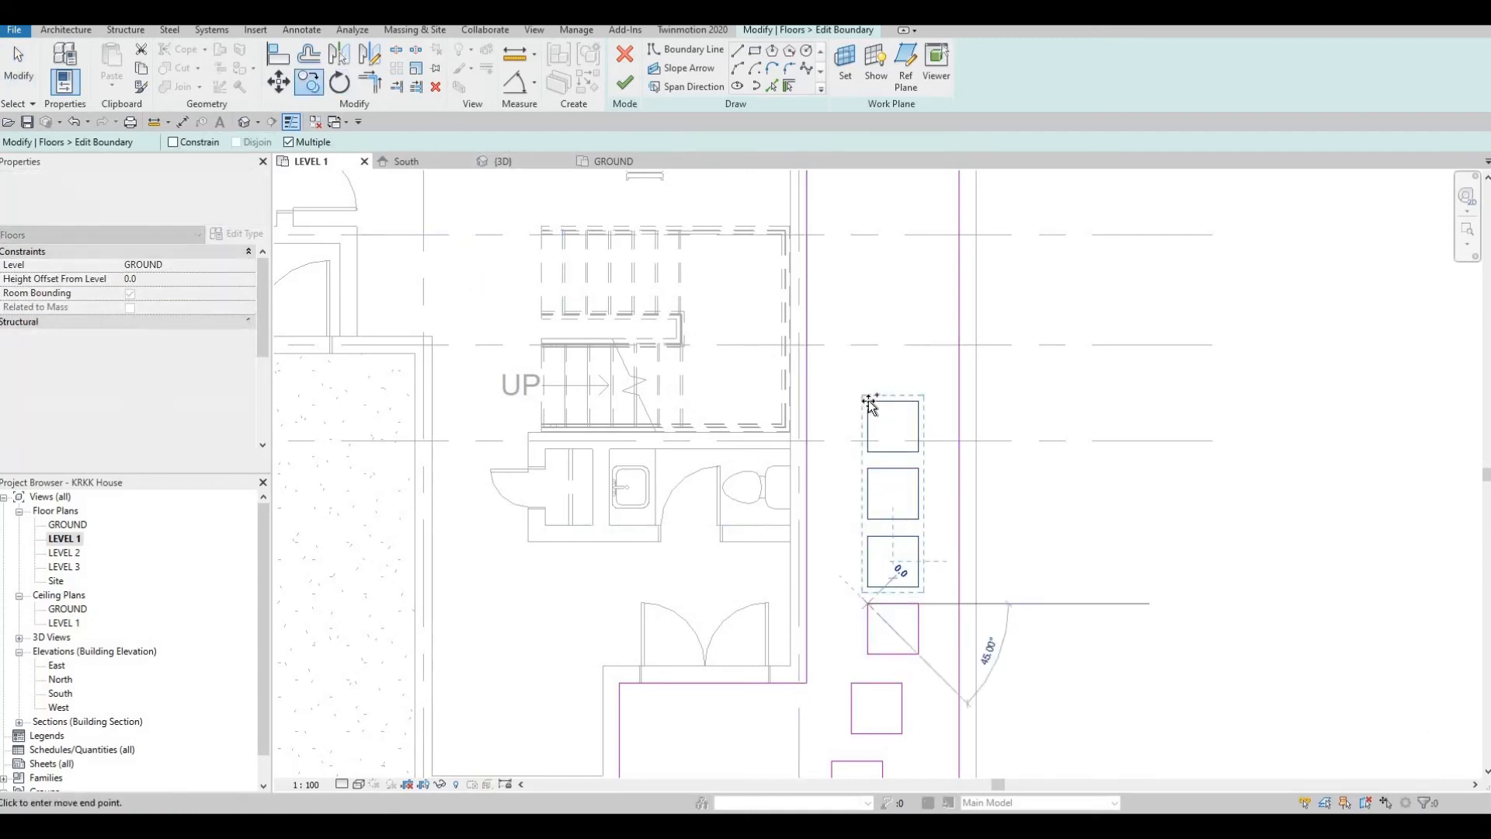
left_click(867, 401)
middle_click_drag(877, 352, 833, 654)
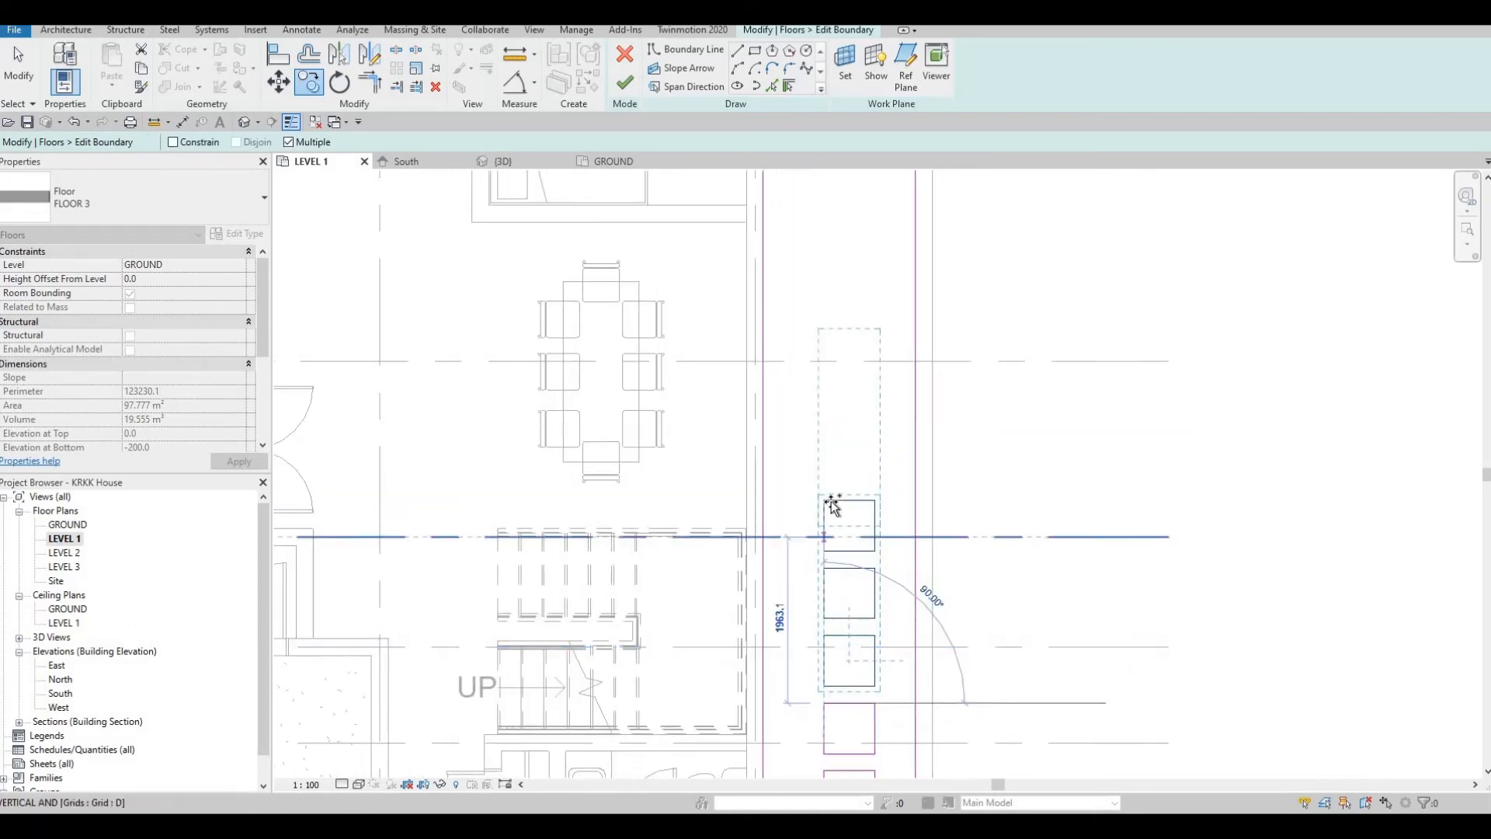
left_click(831, 459)
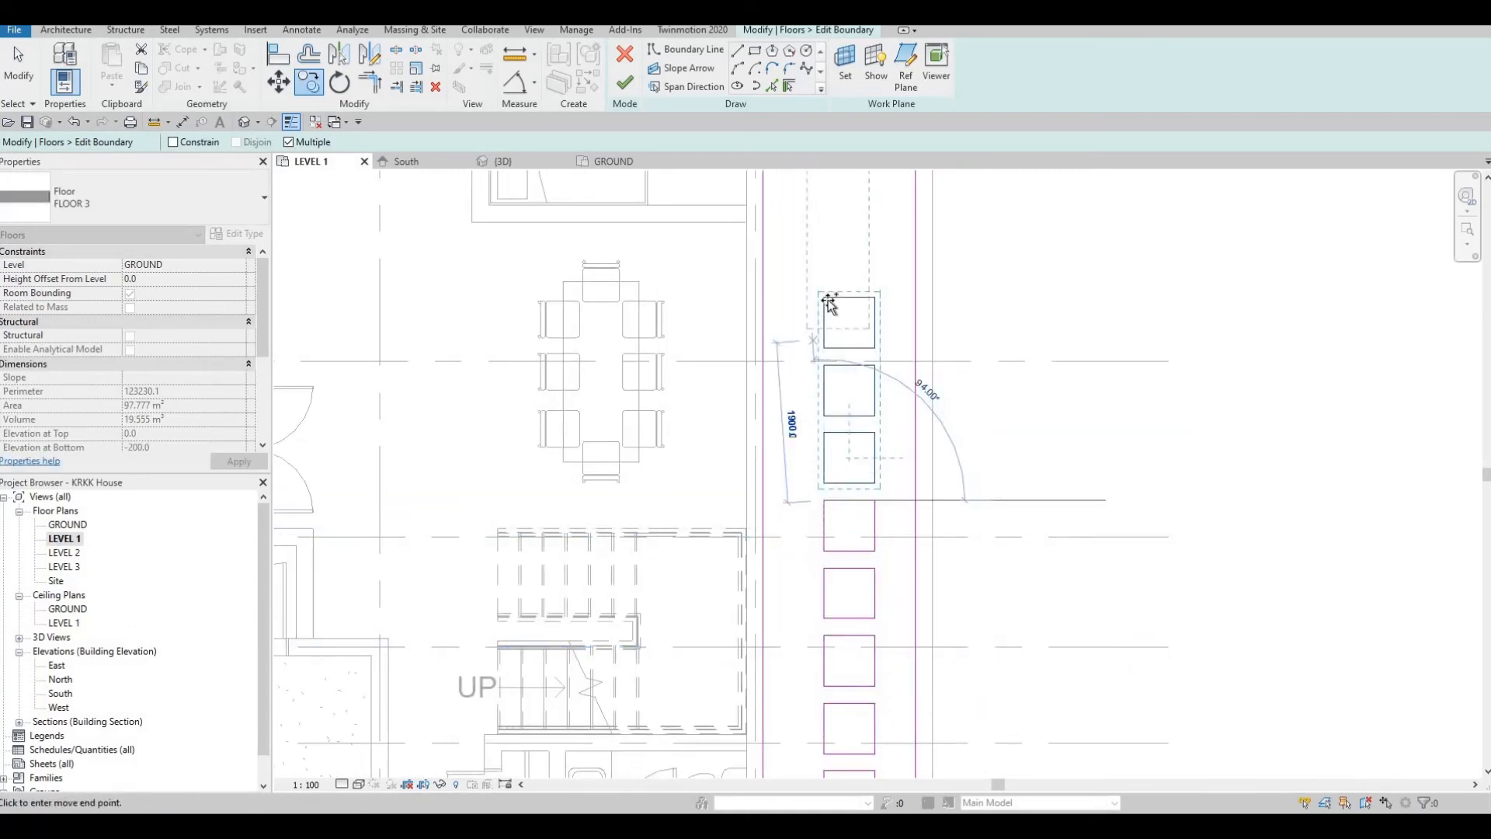
left_click(829, 303)
Step: Add two more evenly spaced copies of the three-square group, extending the column just beyond grid A
middle_click_drag(828, 304, 775, 782)
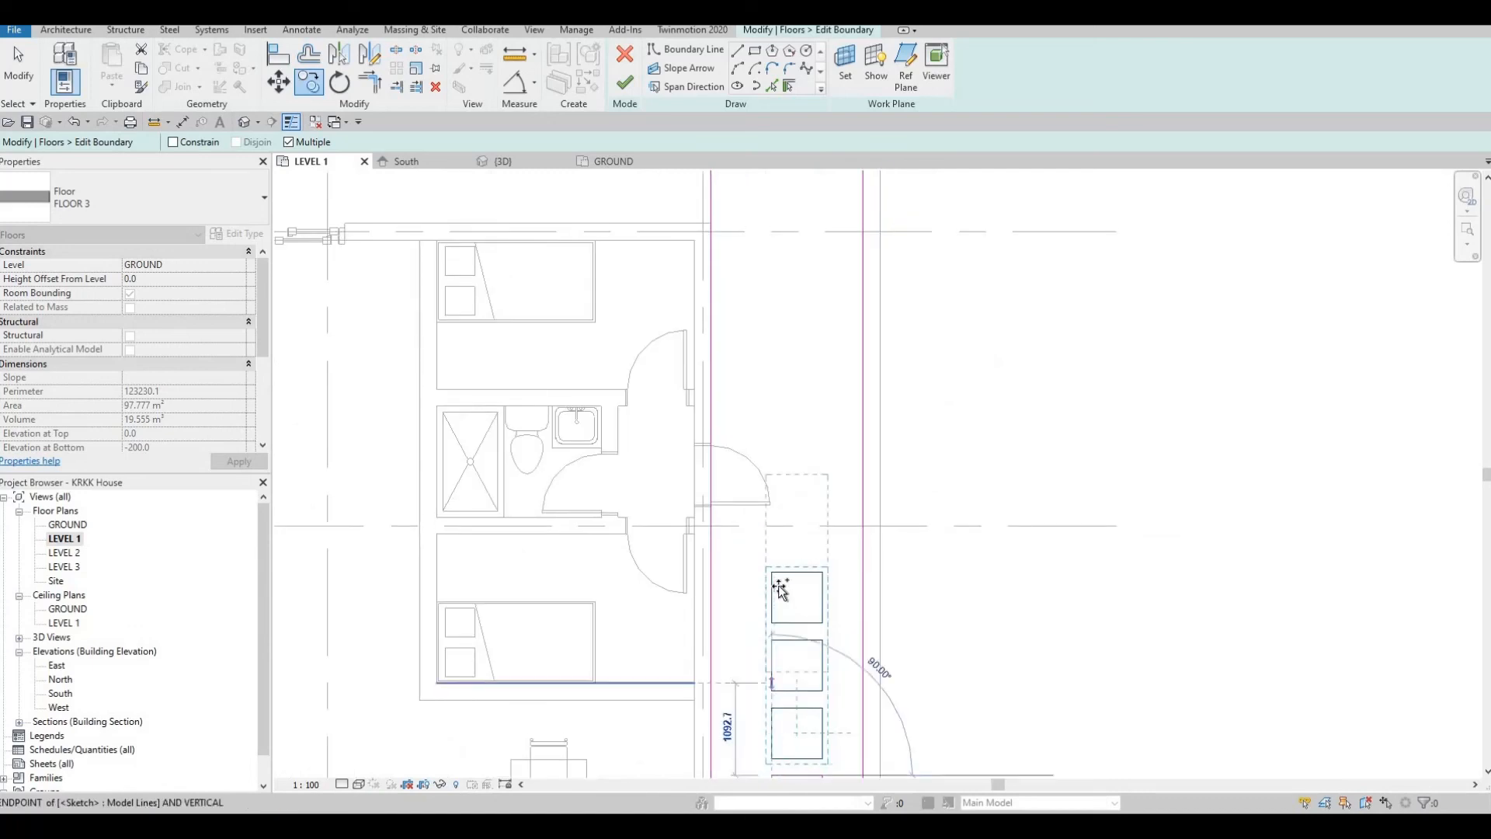
left_click(778, 576)
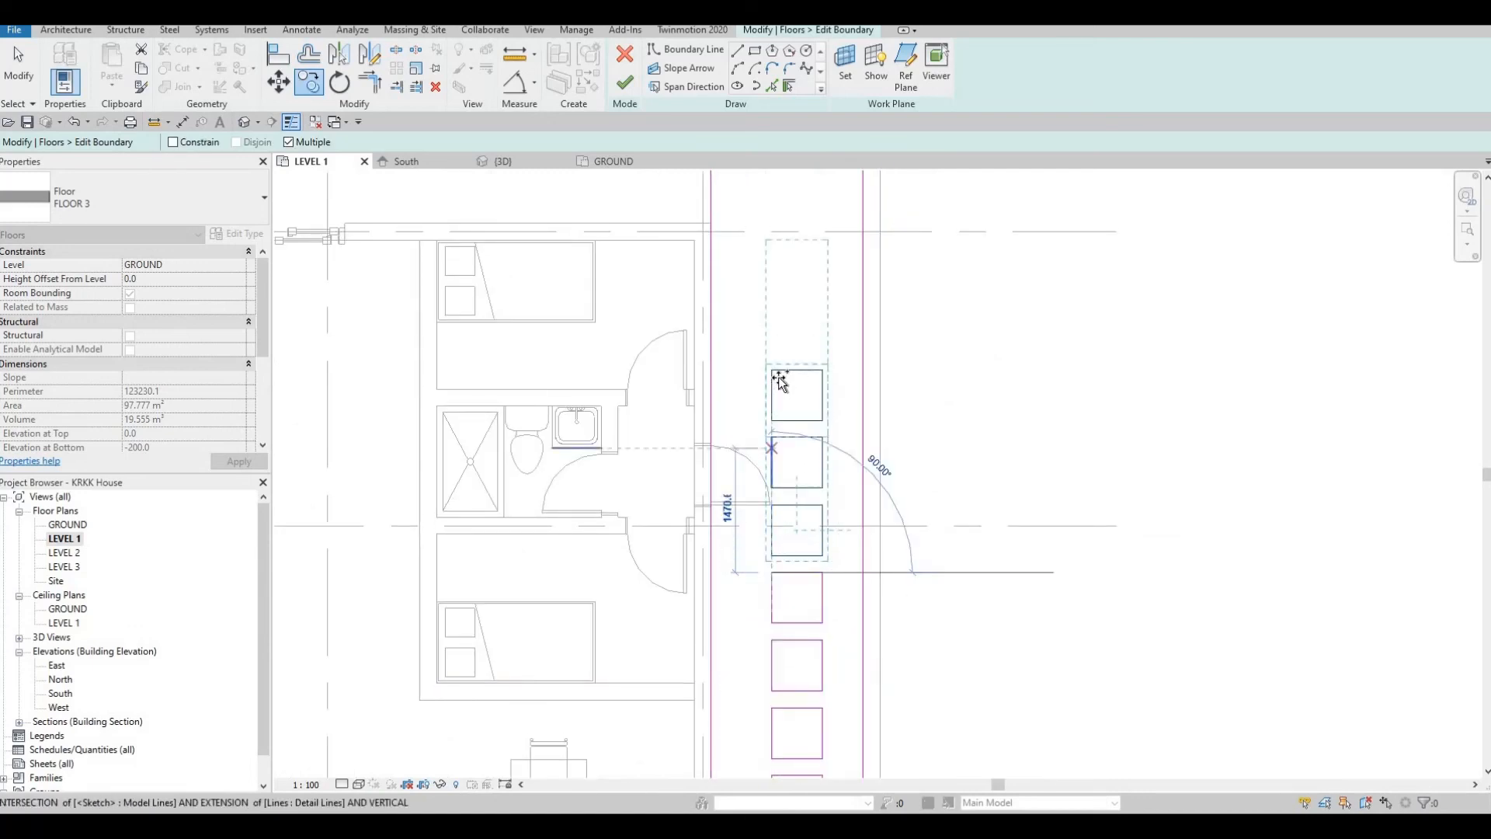
left_click(771, 369)
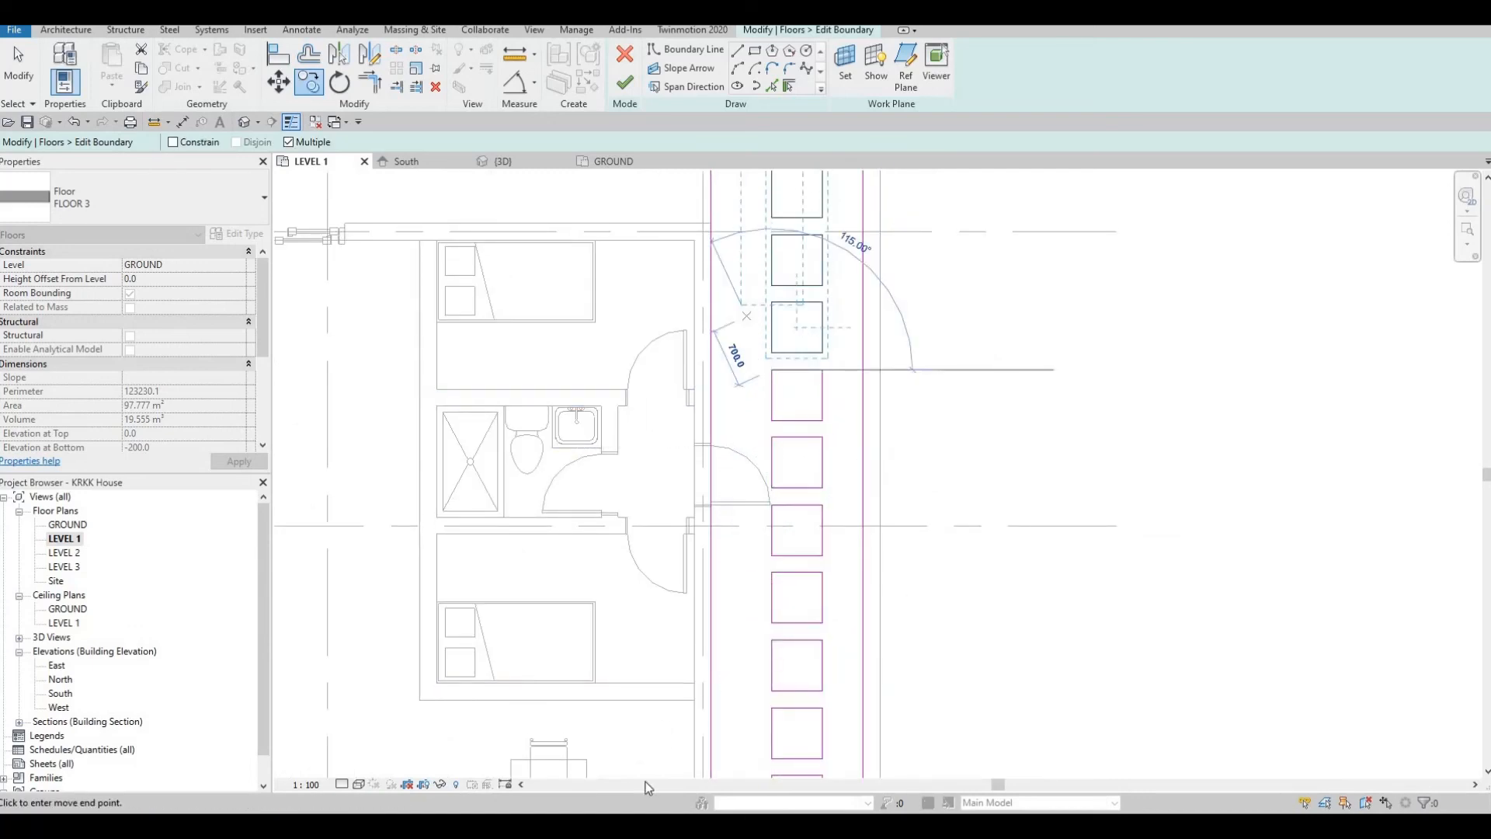
middle_click_drag(734, 315, 645, 735)
middle_click_drag(719, 460, 803, 289)
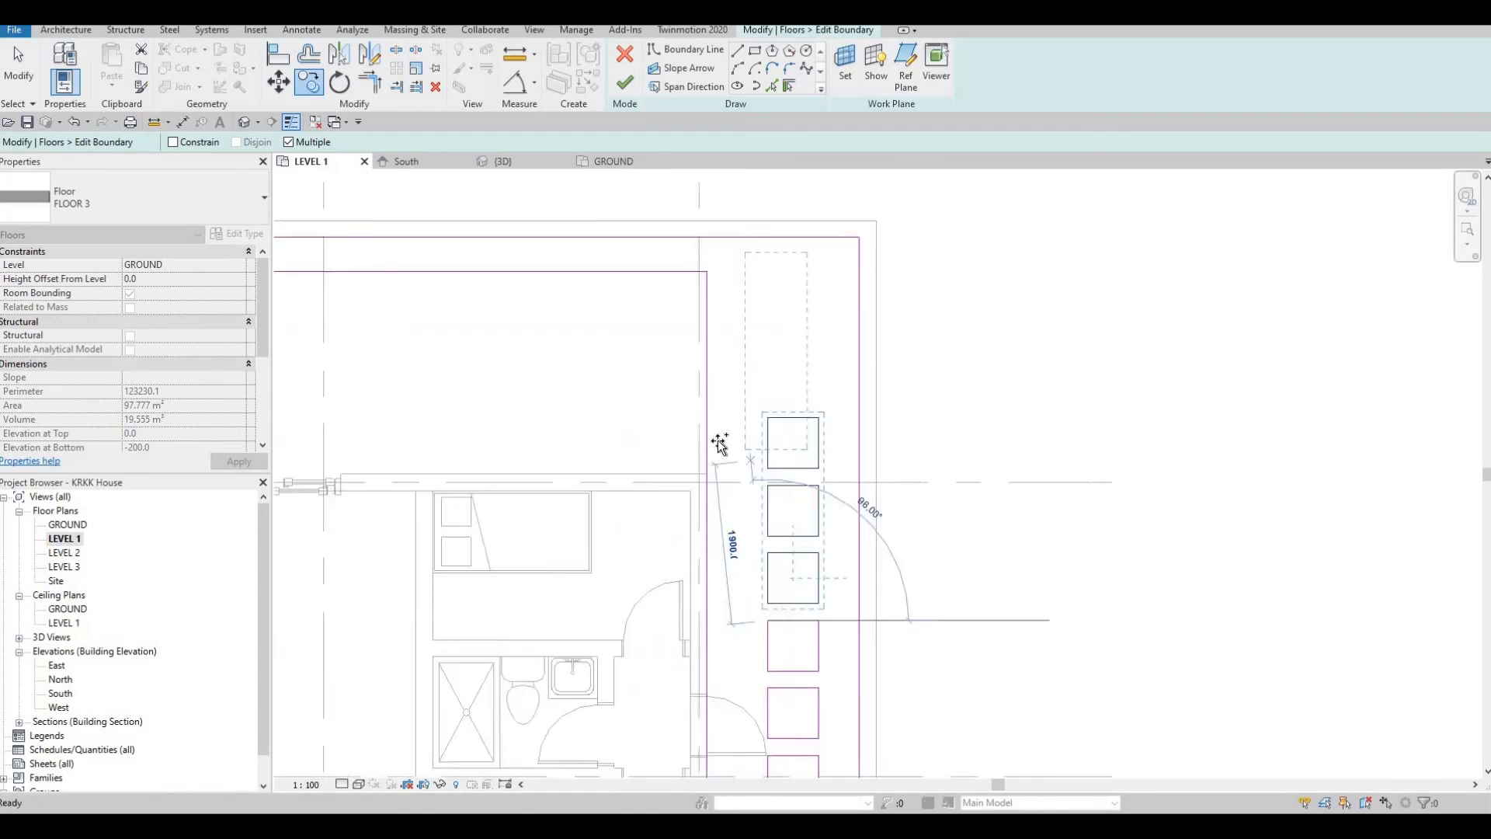
scroll(800, 291, "down", 1)
middle_click_drag(757, 474, 873, 365)
scroll(871, 369, "down", 2)
mouse_move(830, 578)
middle_mouse_down()
mouse_move(872, 499)
mouse_move(883, 428)
middle_mouse_up()
scroll(882, 425, "down", 1)
key("Escape")
key("Escape")
Step: Copy the entire straight column of squares horizontally into the passage on the opposite side of the house
mouse_move(871, 373)
middle_mouse_down()
mouse_move(826, 323)
mouse_move(814, 349)
middle_mouse_up()
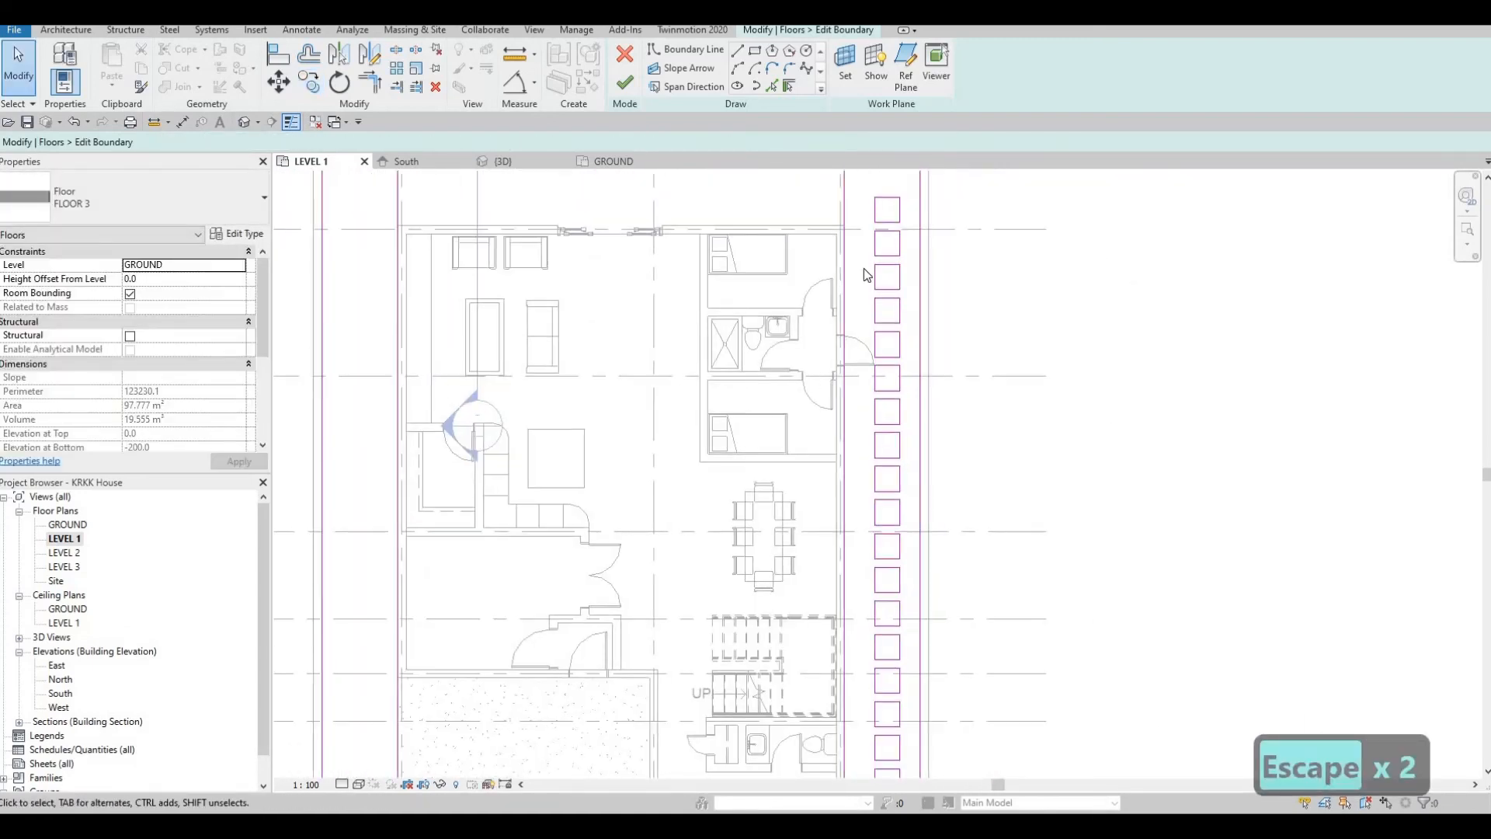
scroll(862, 199, "up", 1)
middle_click_drag(862, 199, 865, 240)
scroll(867, 242, "down", 1)
left_click_drag(920, 635, 958, 559)
middle_click_drag(921, 694, 958, 559)
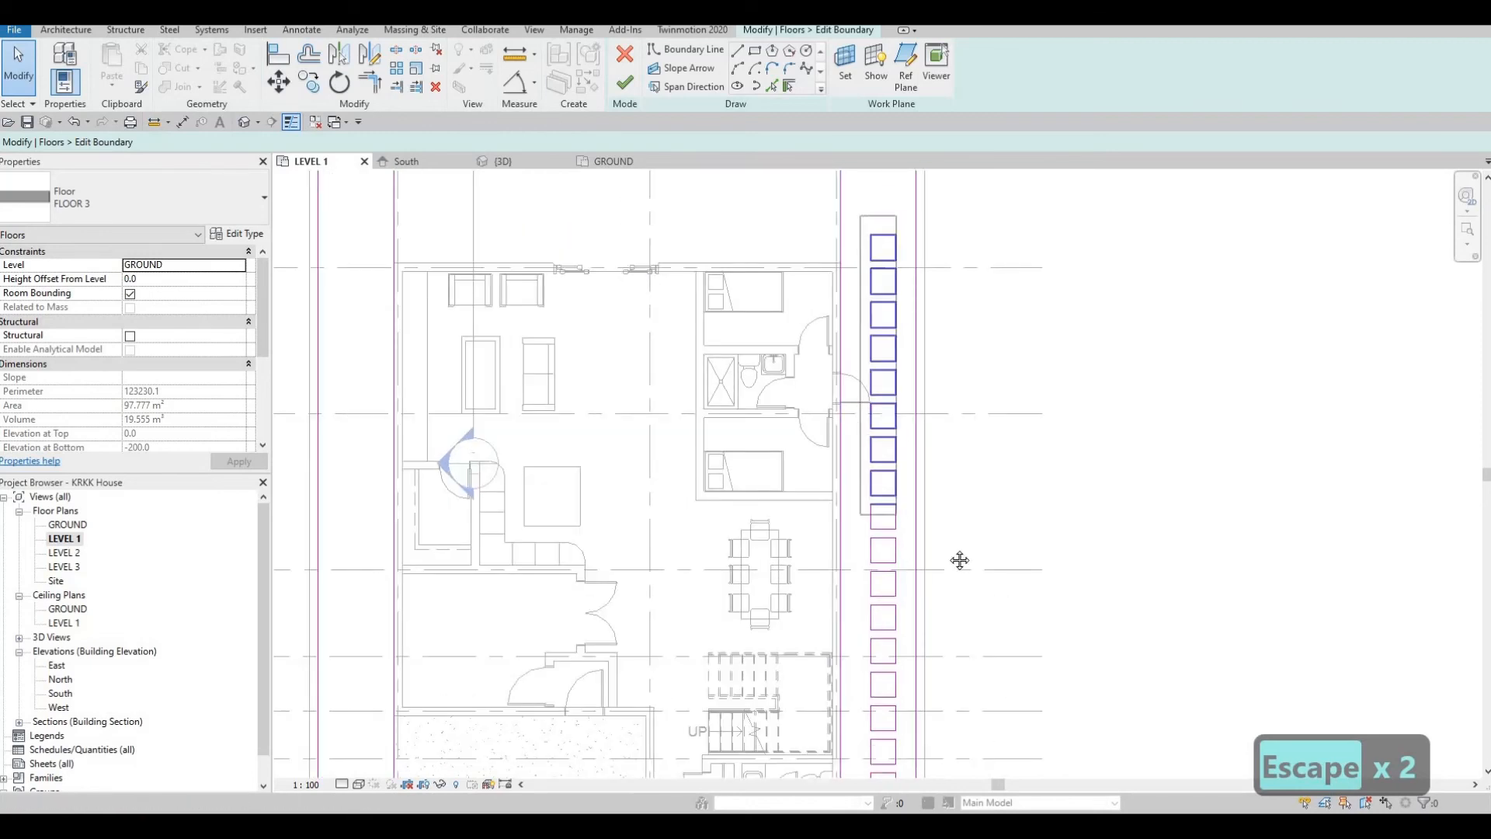
left_click_drag(958, 559, 1051, 253)
middle_click_drag(959, 559, 1051, 253)
left_click_drag(1051, 253, 1067, 379)
scroll(1065, 373, "down", 1)
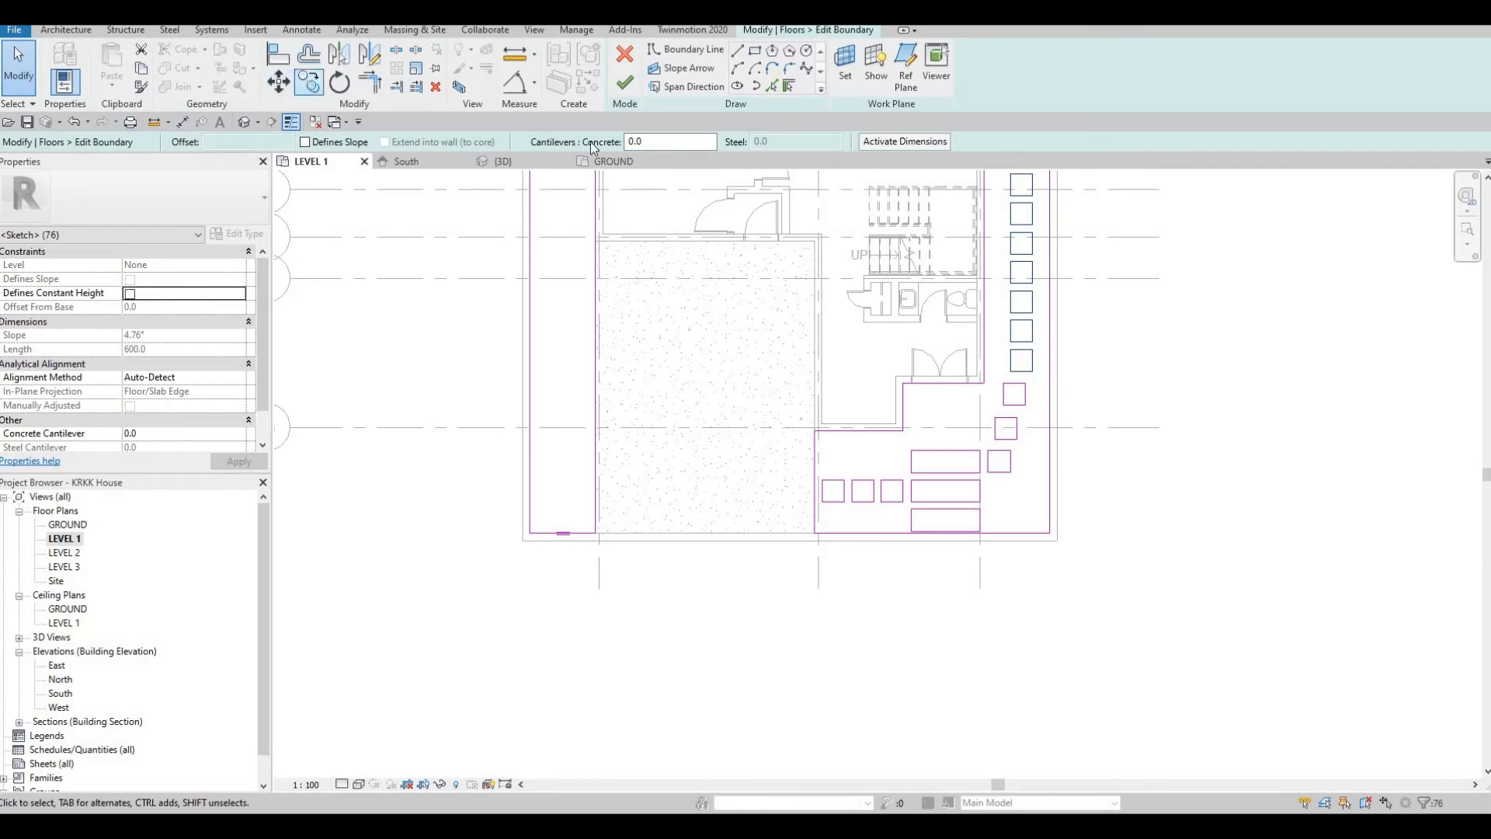
key("m")
key("v")
left_click(1003, 225)
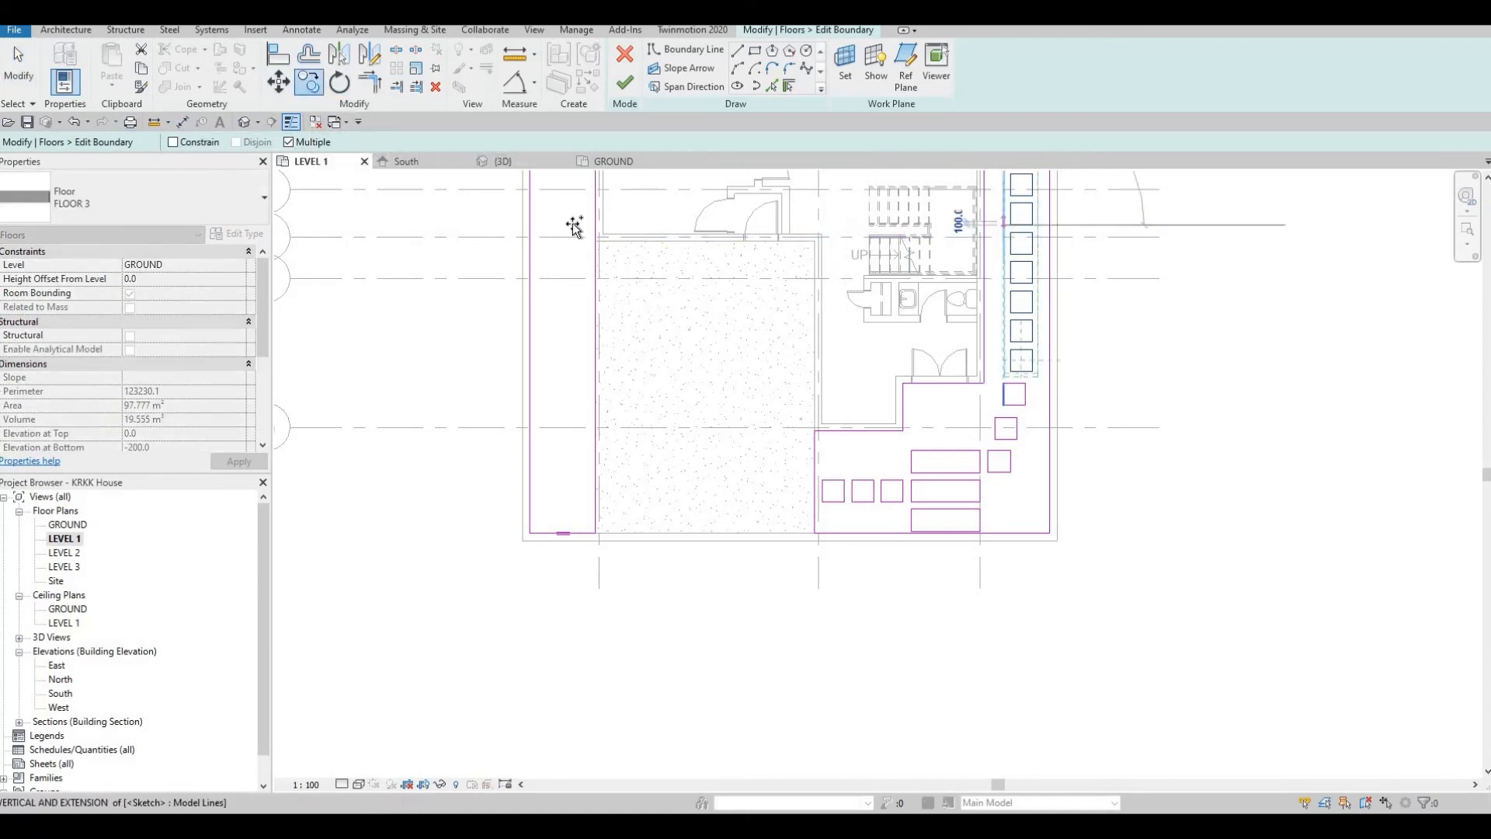
middle_click_drag(593, 238, 604, 467)
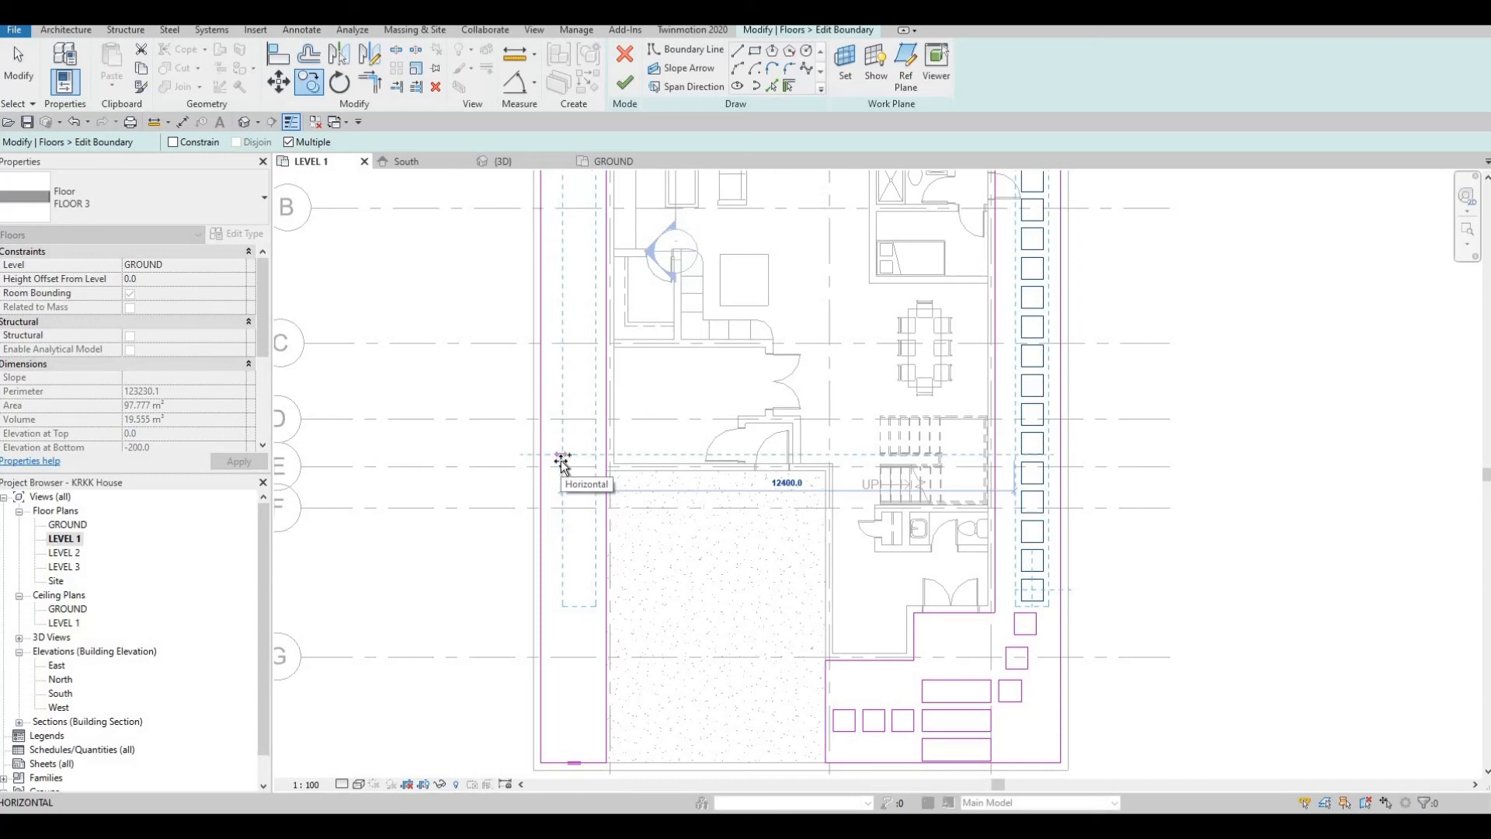
left_click(558, 455)
middle_click_drag(704, 443, 718, 369)
key("Escape")
key("Escape")
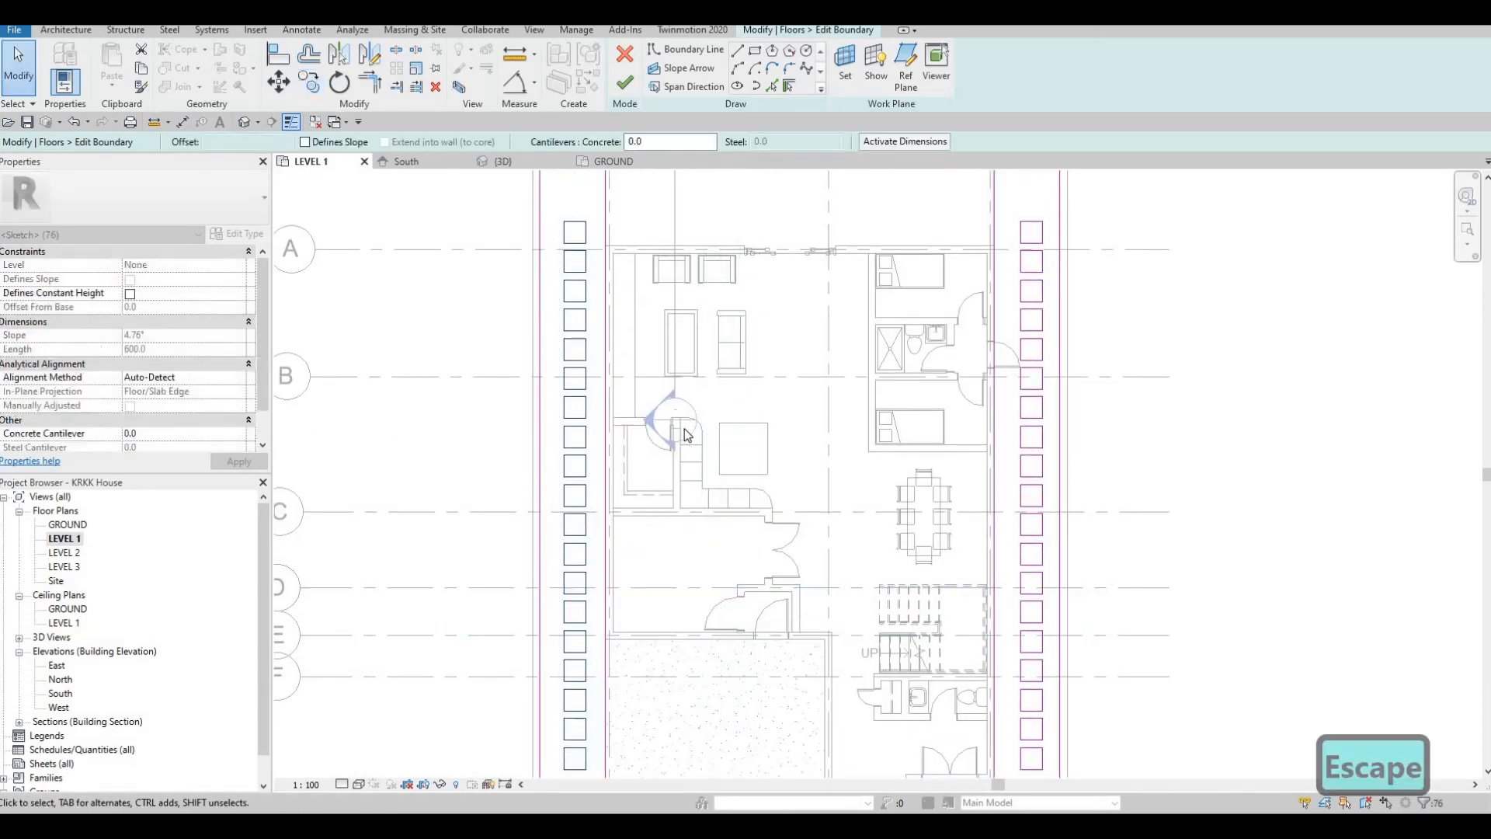
middle_click_drag(780, 773, 807, 501)
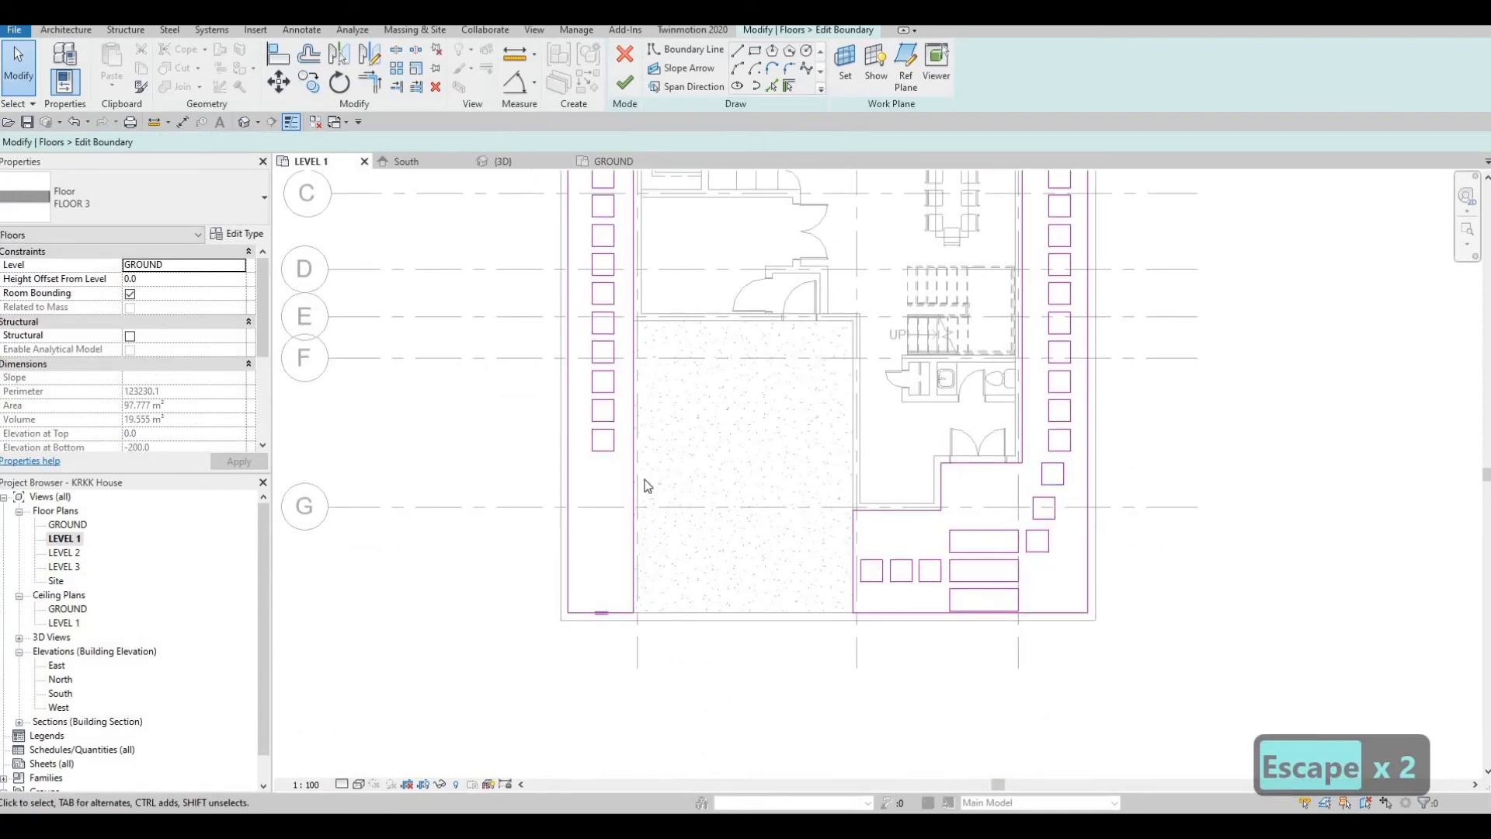
scroll(574, 310, "up", 5)
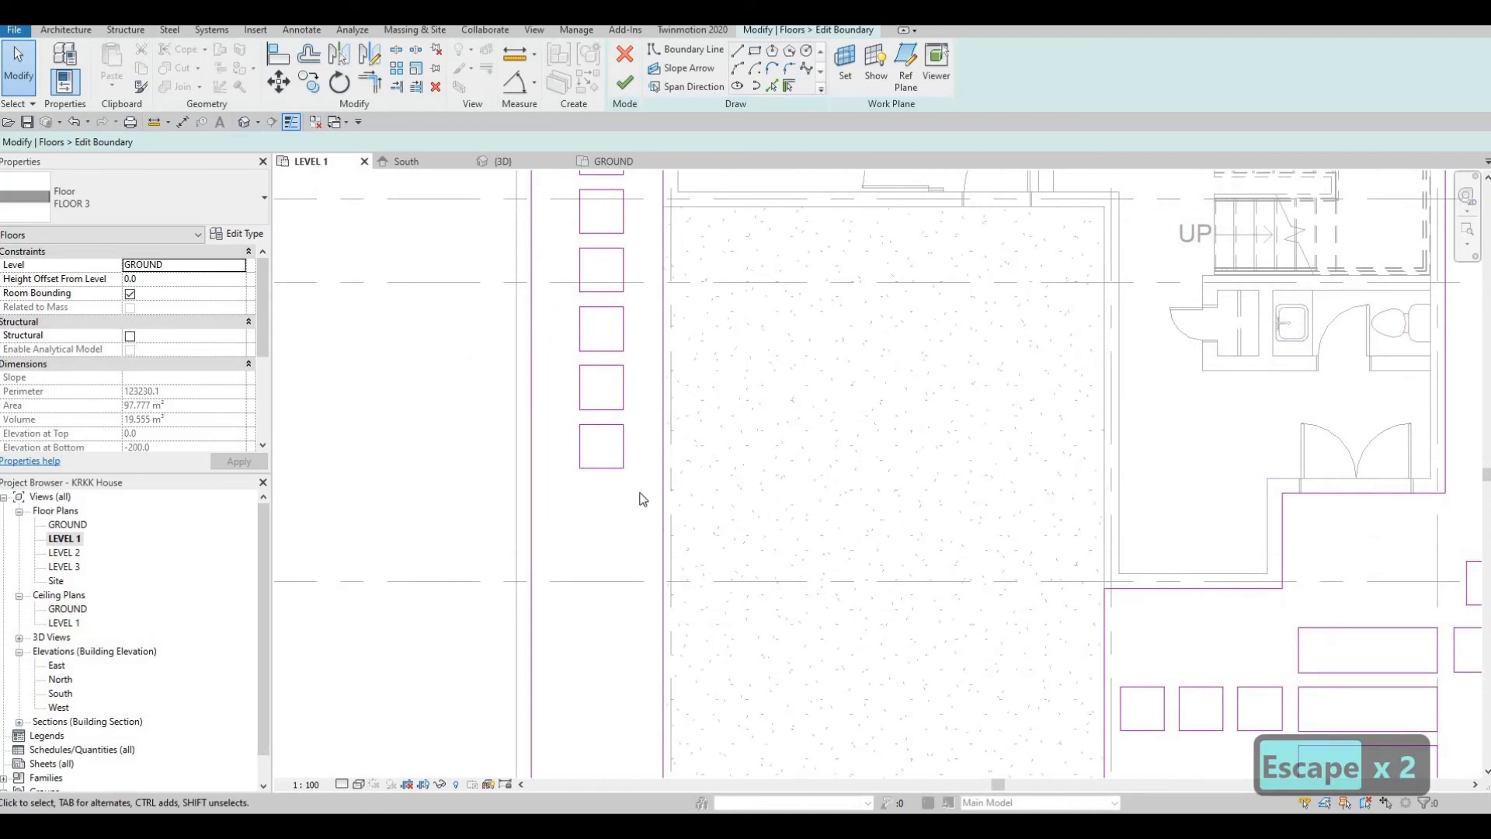
Step: Copy the three frontmost squares of the opposite passage once toward the front at the same spacing, and finish the floor boundary edit
left_click_drag(643, 499, 505, 236)
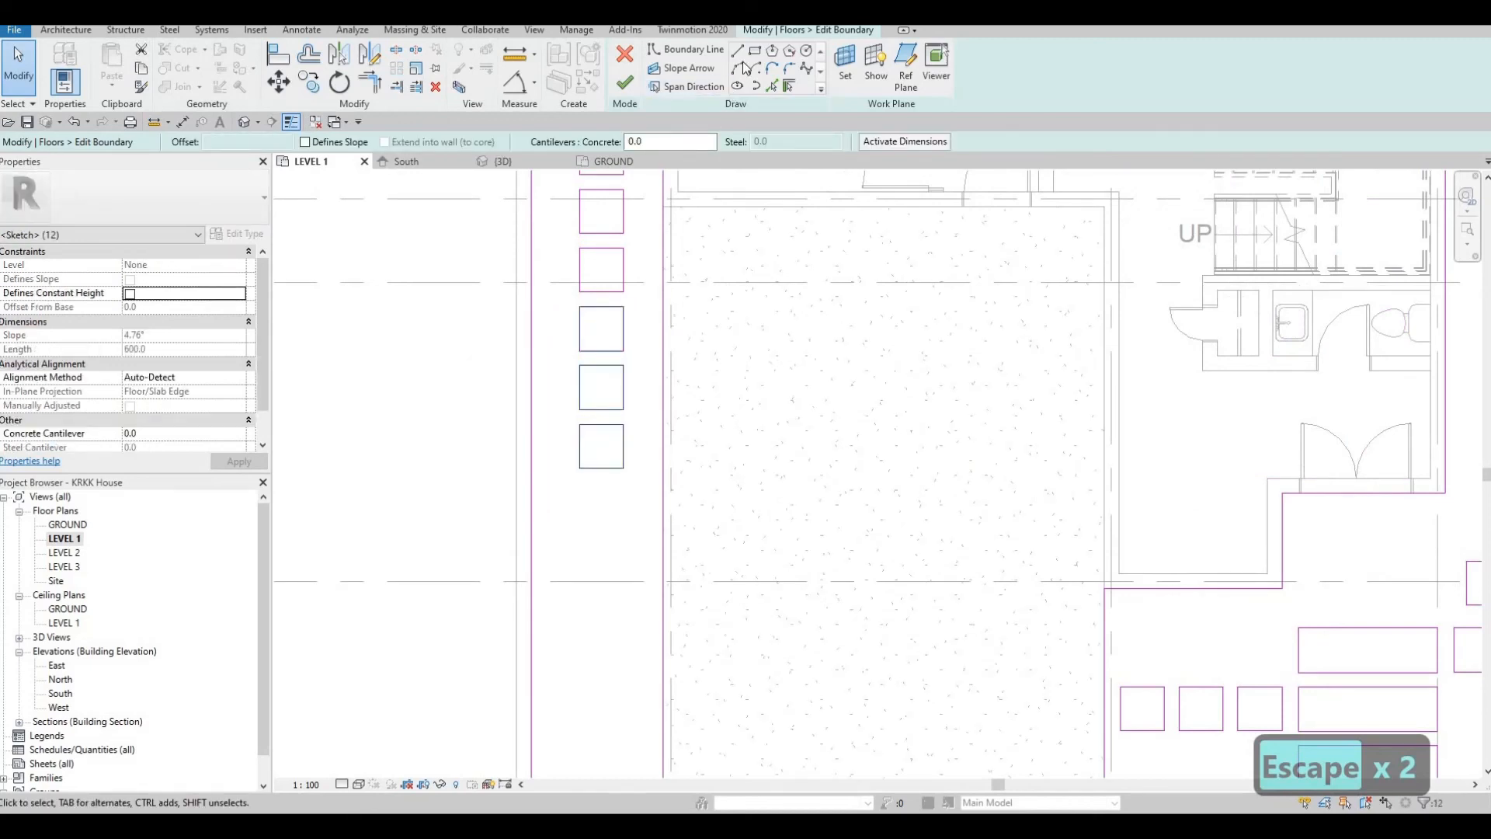
key("c")
key("o")
left_click(583, 292)
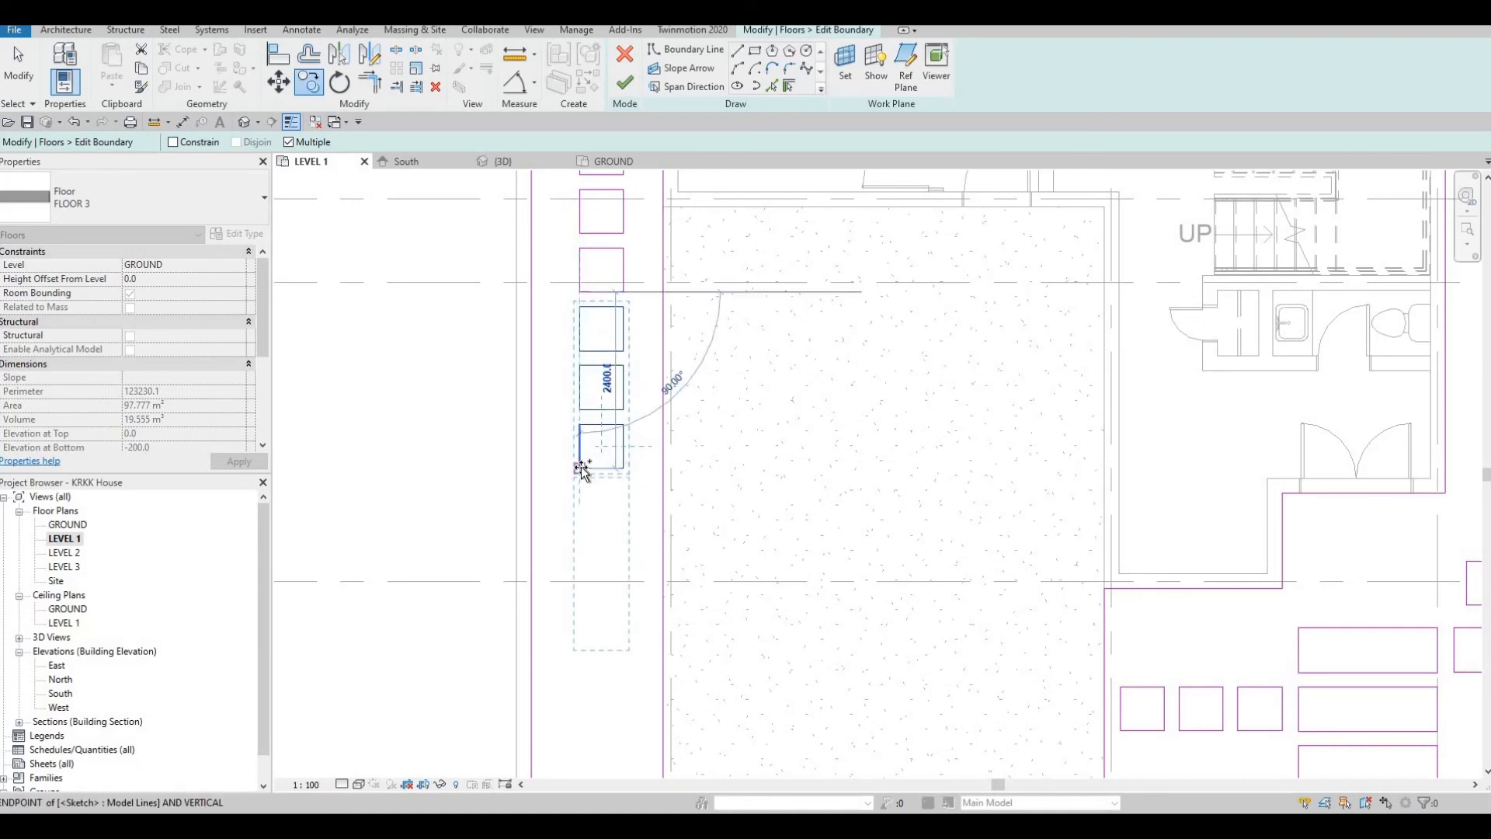
left_click(698, 459)
scroll(642, 461, "down", 2)
key("Escape")
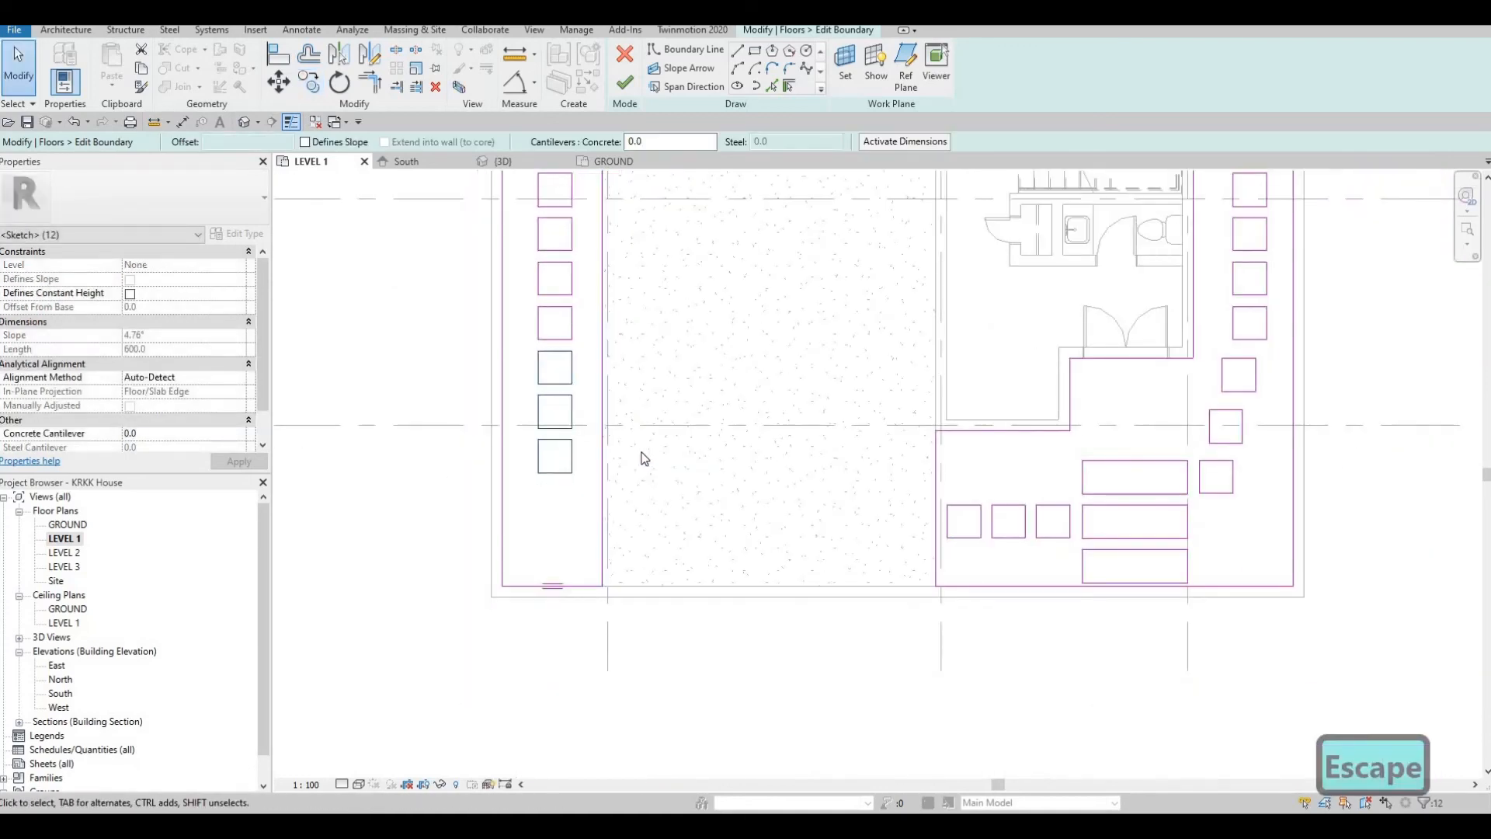
left_click(626, 87)
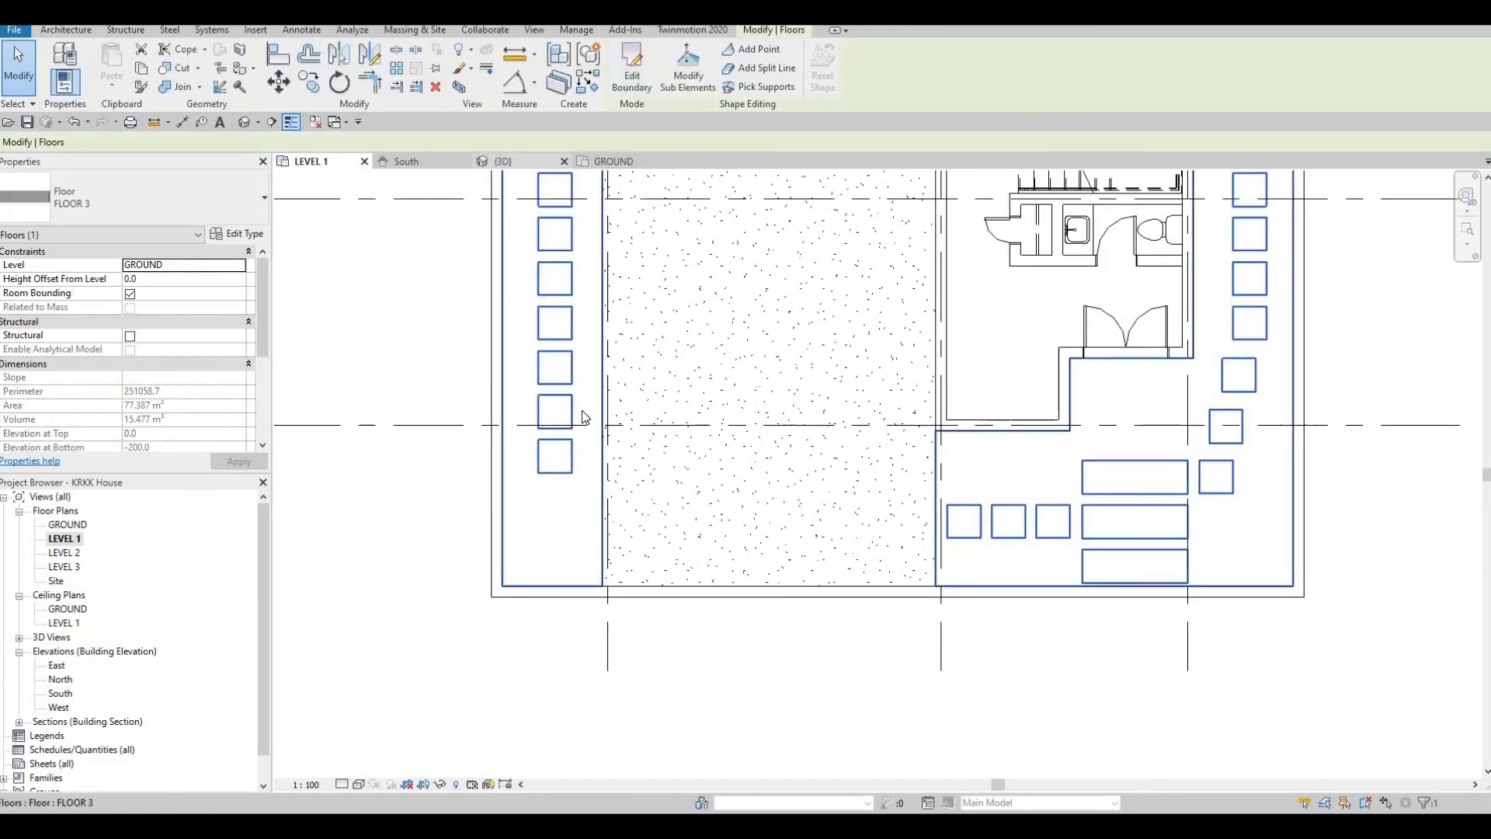
Step: In the 3D view, select the whole chain of BOUNDARY WALL walls and set their base constraint to GROUND
left_click(501, 161)
middle_click_drag(636, 276, 924, 407, "shift")
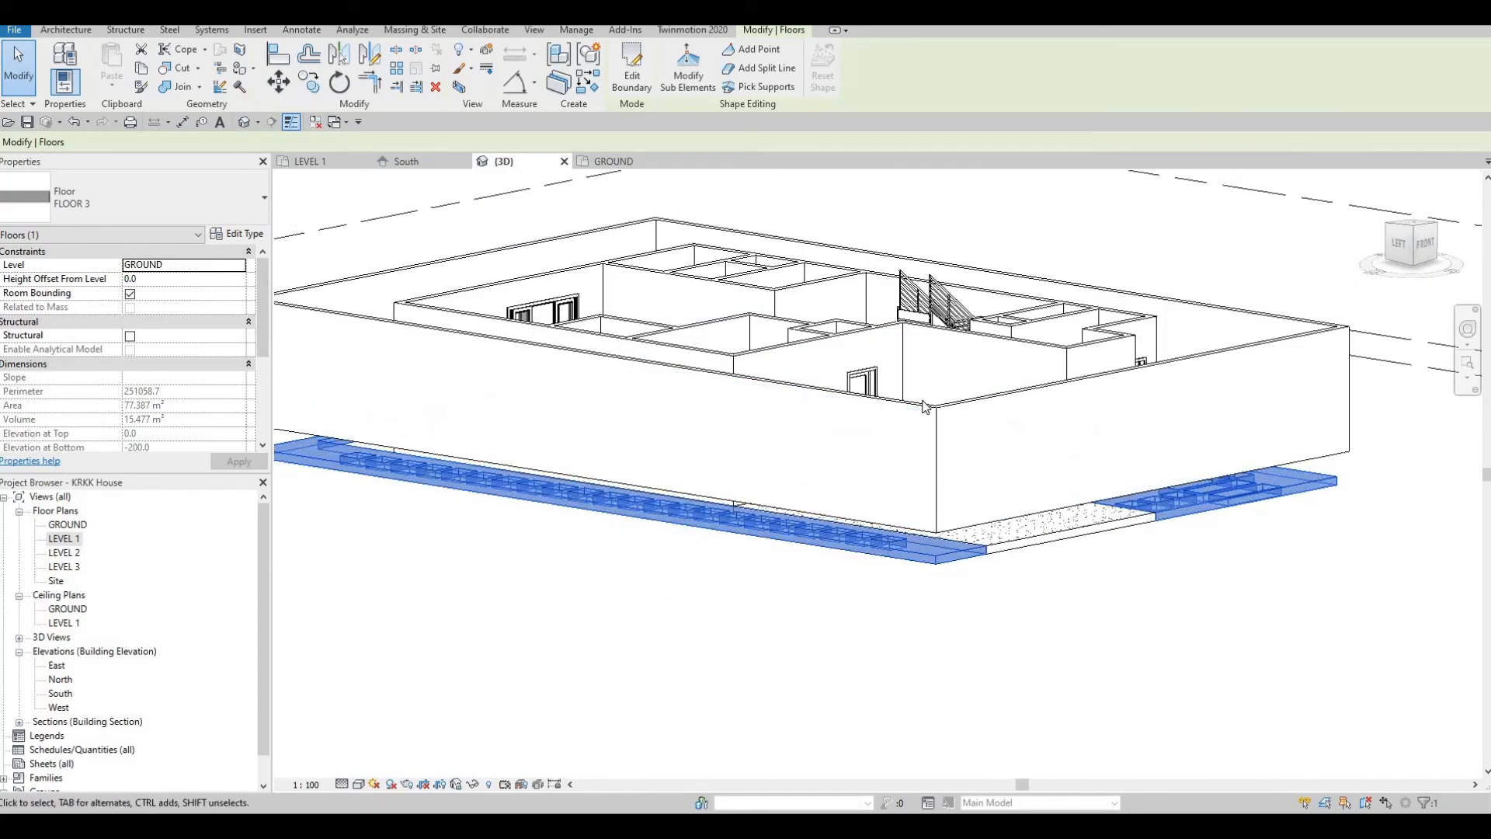
key("Tab")
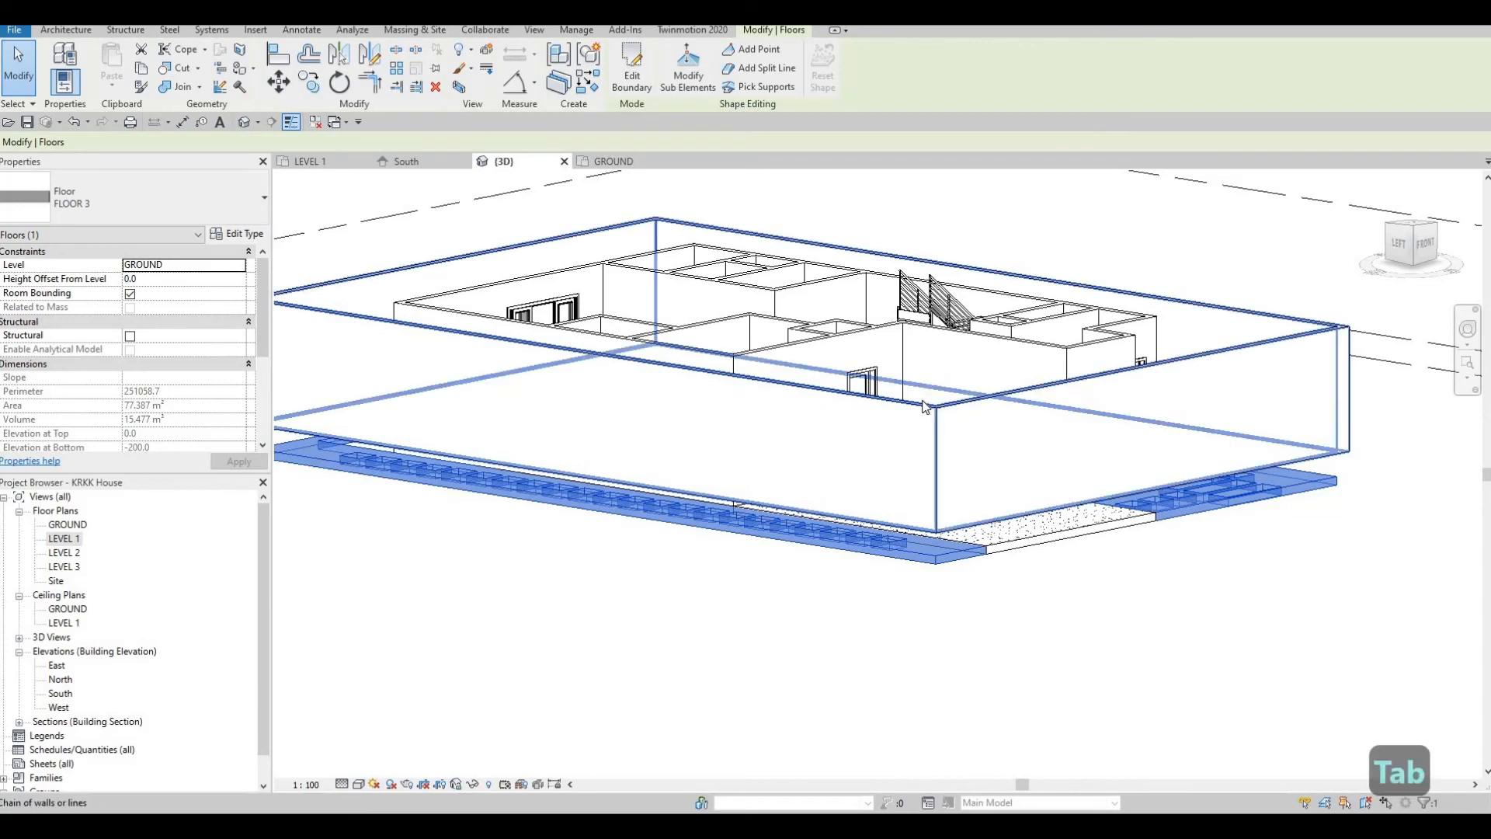
left_click(924, 406)
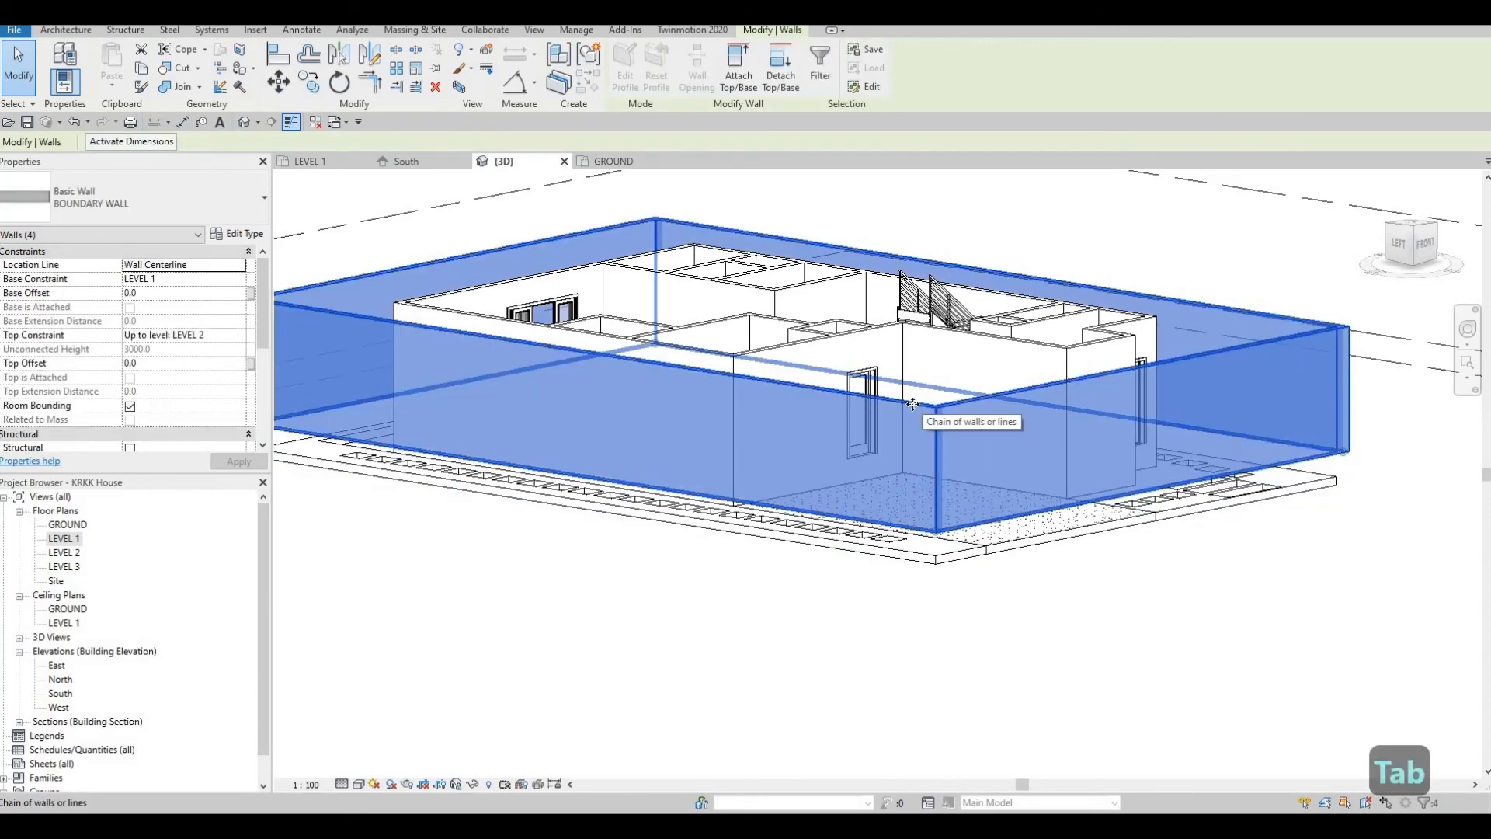
left_click(233, 280)
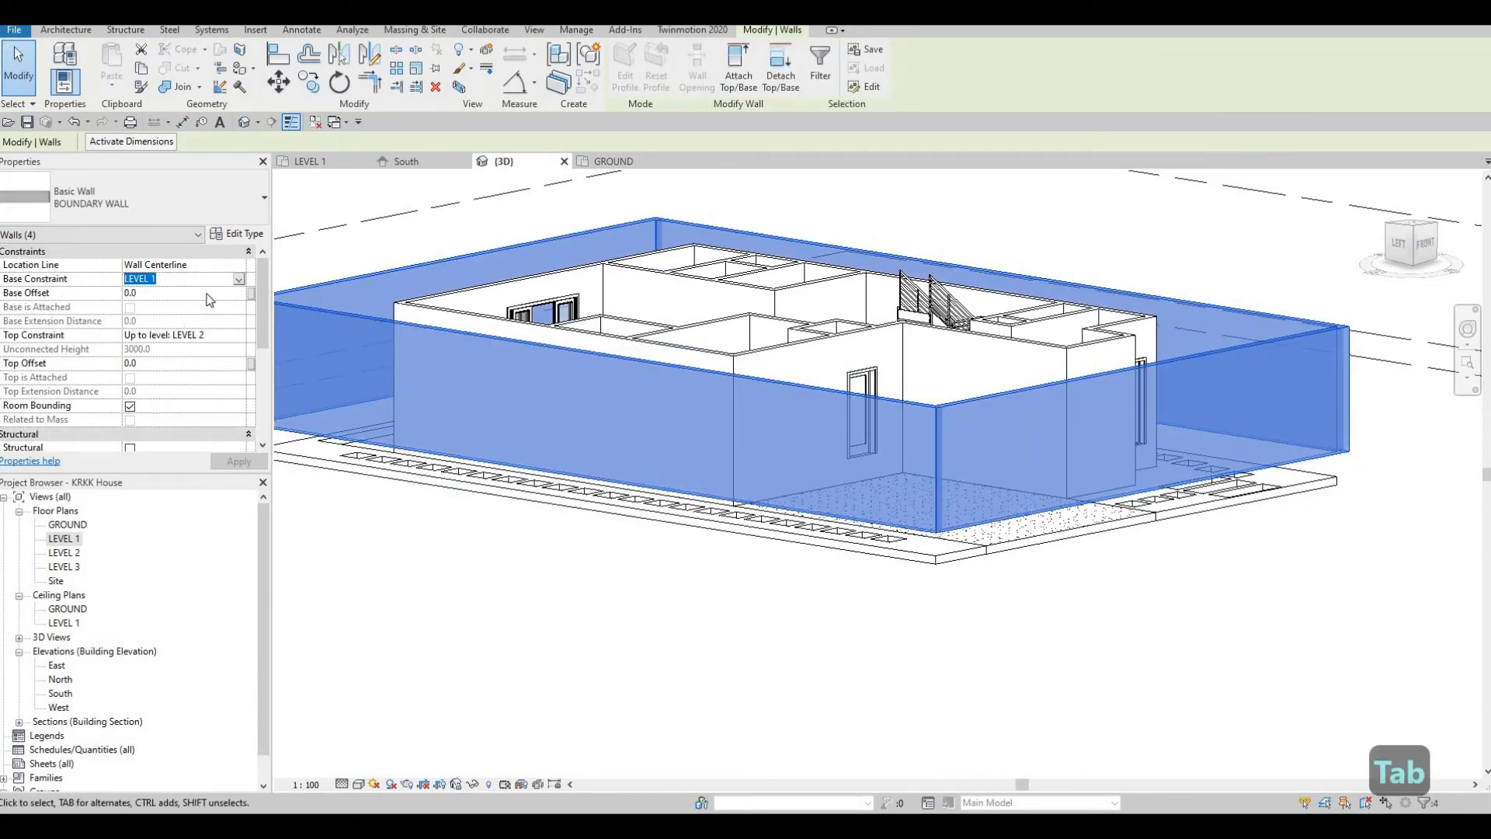
left_click(160, 295)
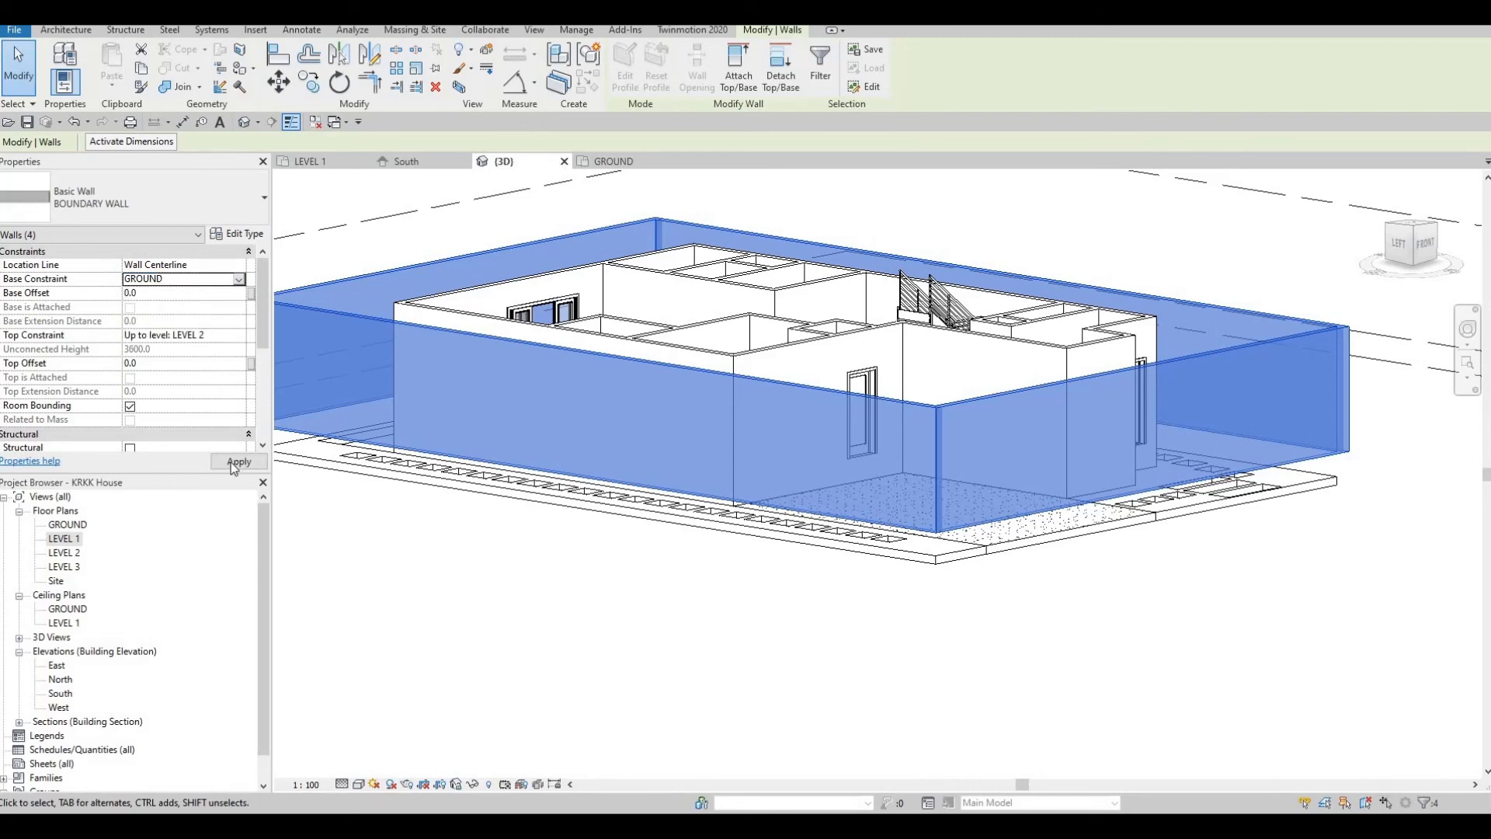
left_click(238, 462)
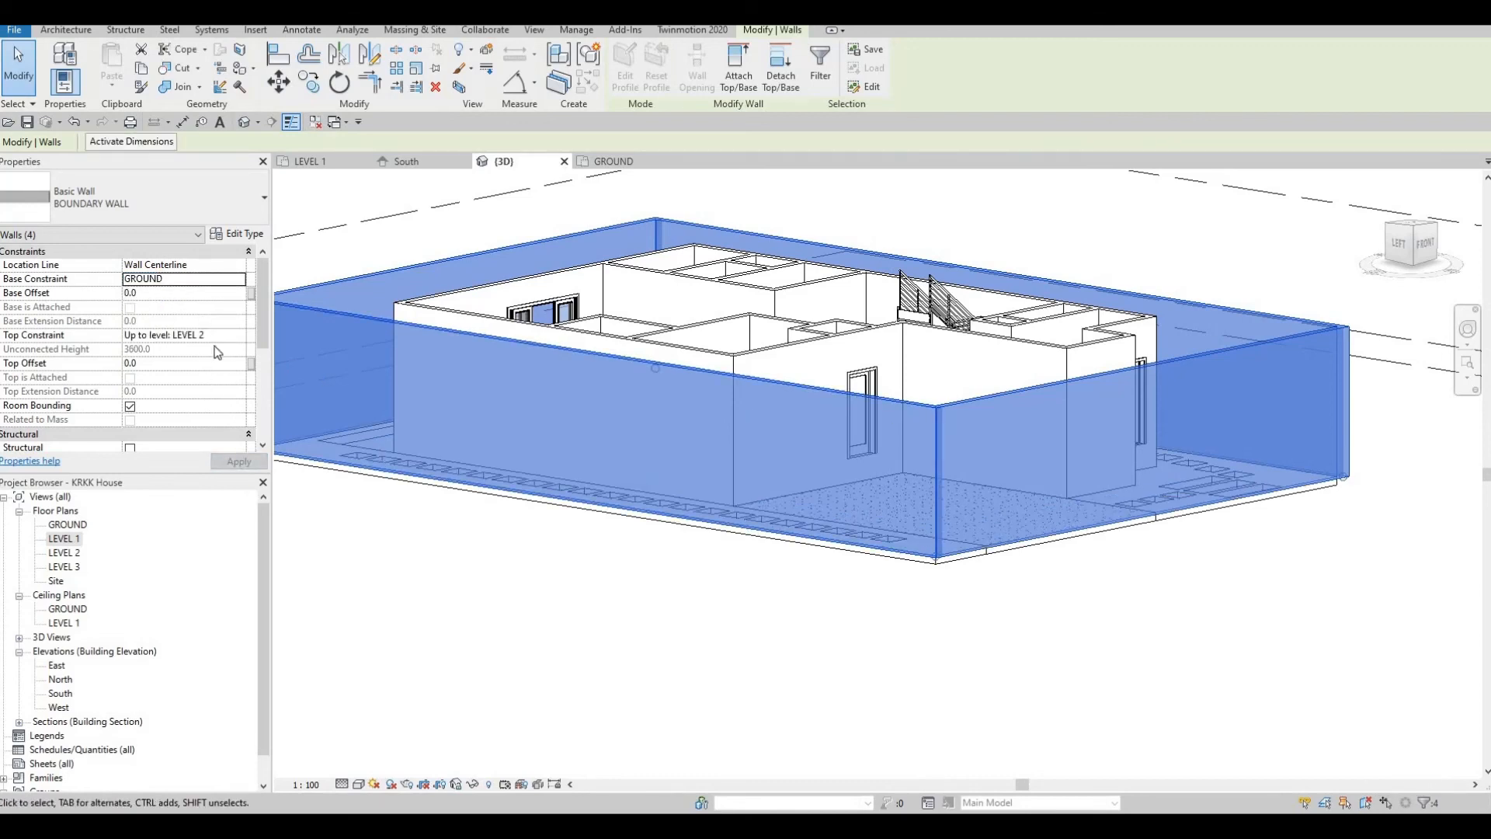
Step: Set the top offset of the four boundary walls to -1500 below LEVEL 2 and deselect them
left_click(160, 362)
type("1500")
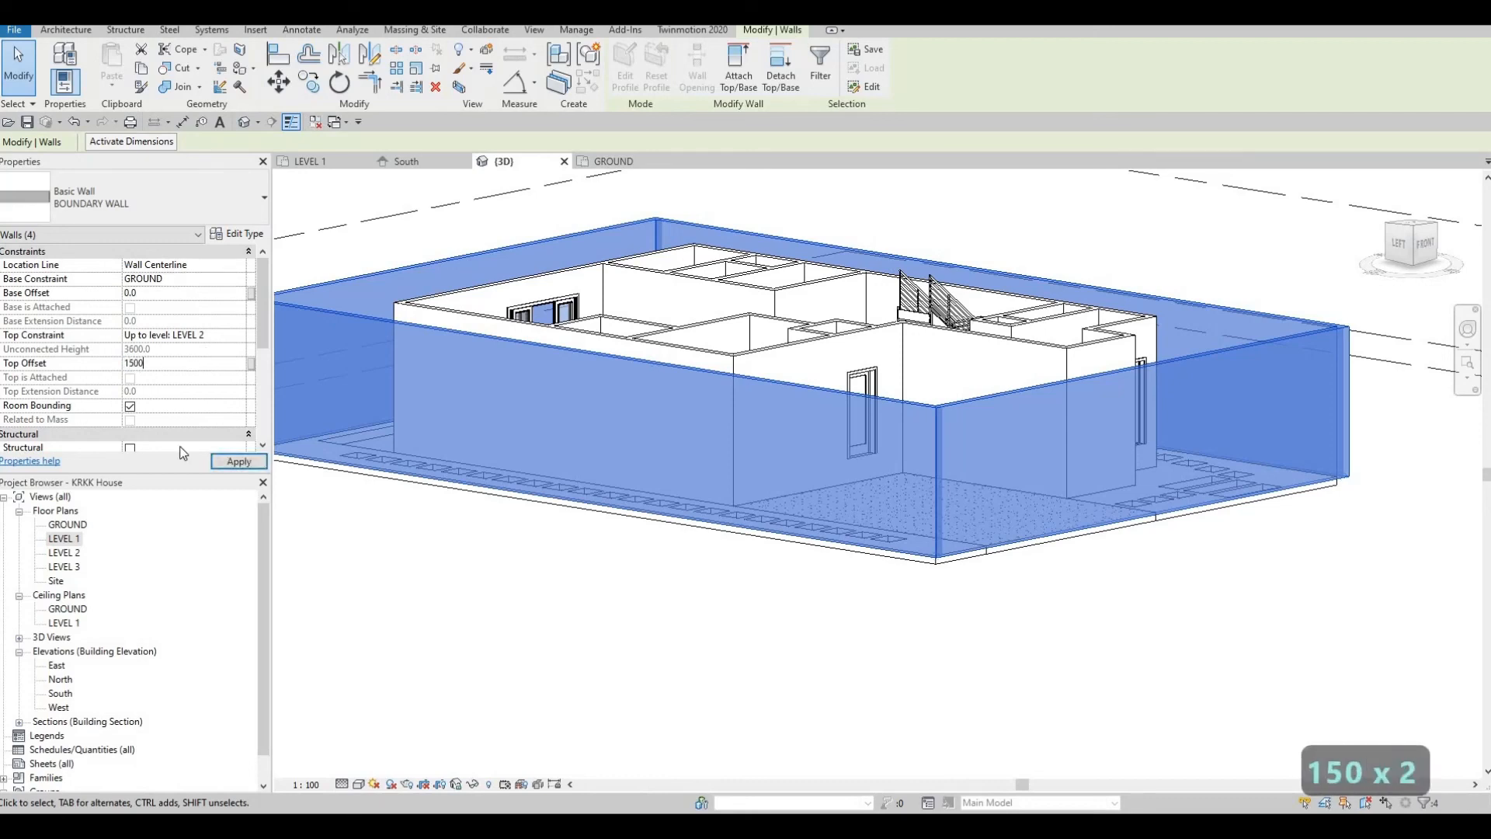
left_click(225, 462)
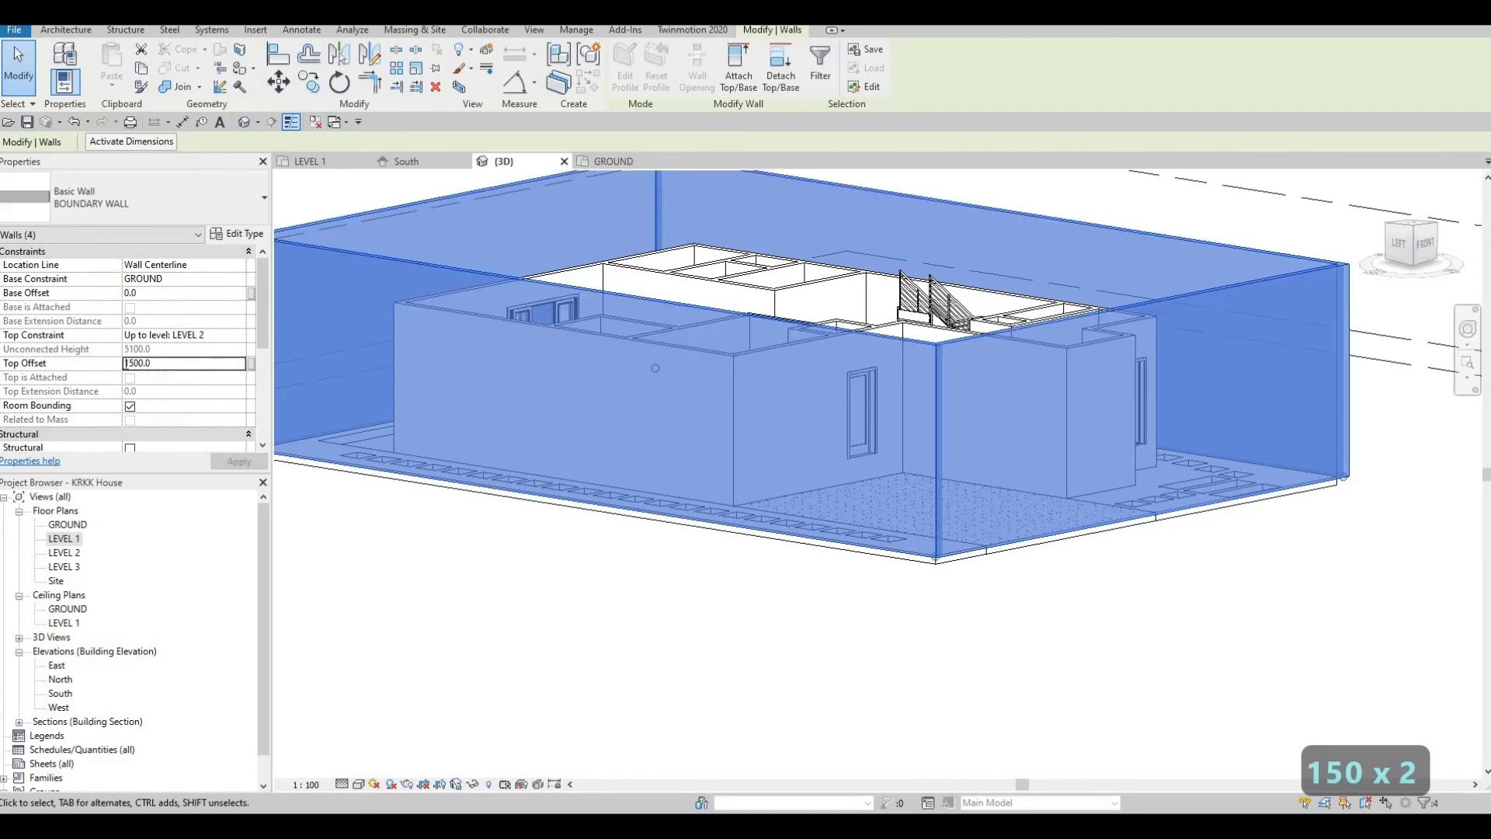
left_click(125, 362)
type("-")
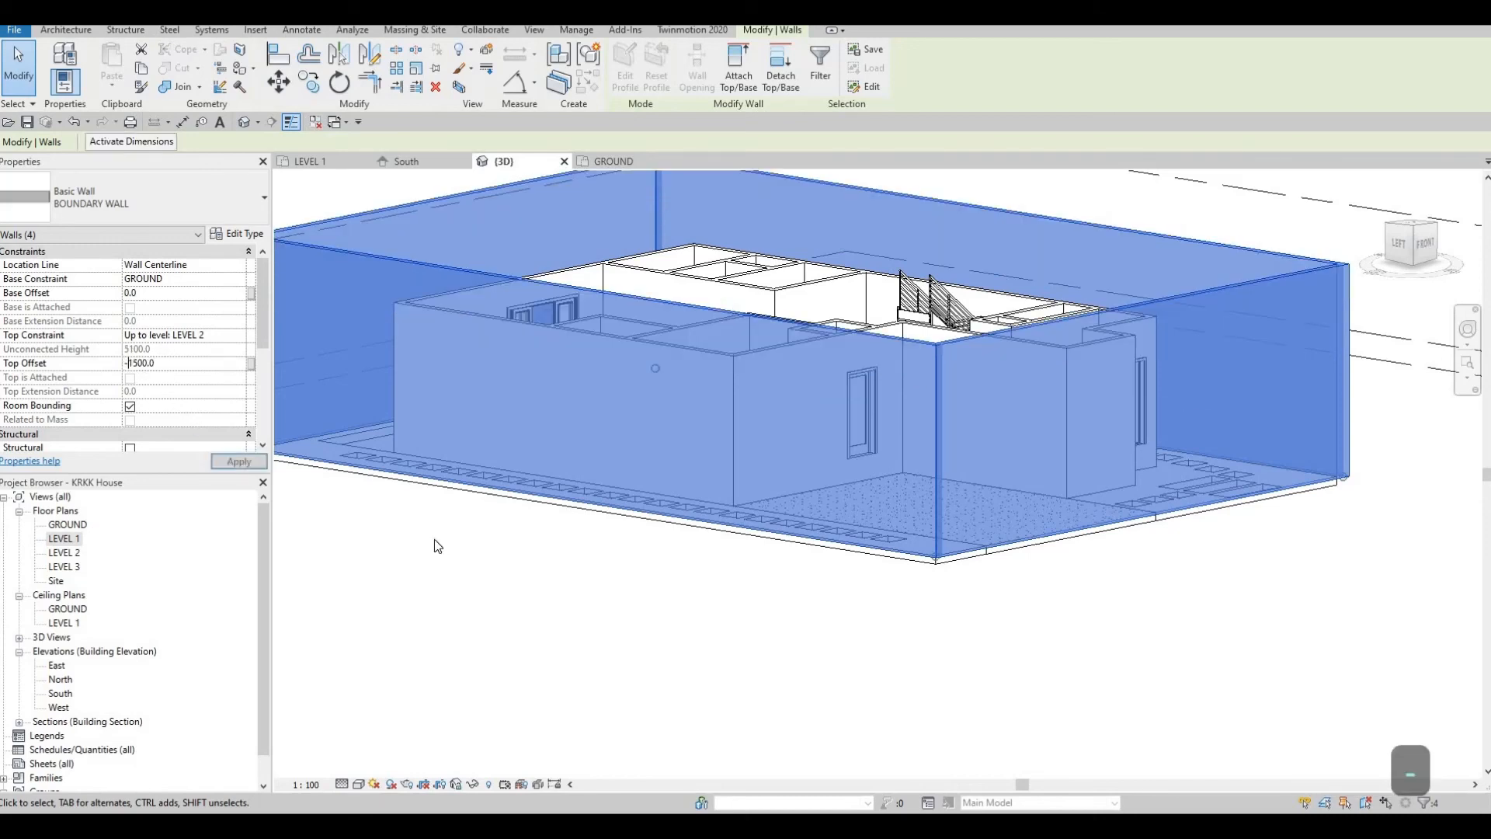
left_click(256, 462)
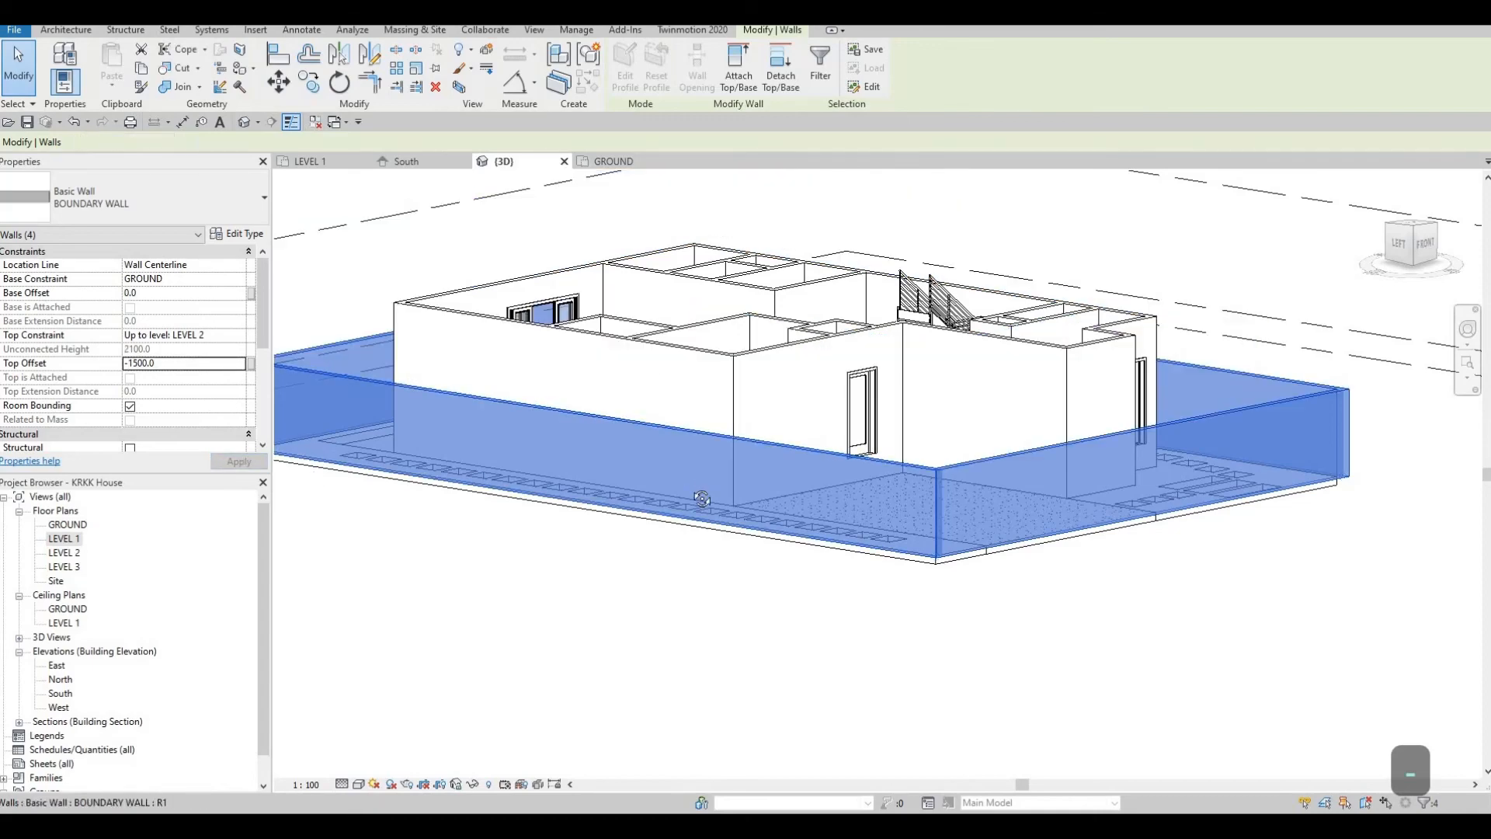
key("Escape")
key("Escape")
Step: Examine the model in 3D from above and below, checking the square openings cut through the side passage floor
middle_click_drag(543, 593, 1214, 614, "shift")
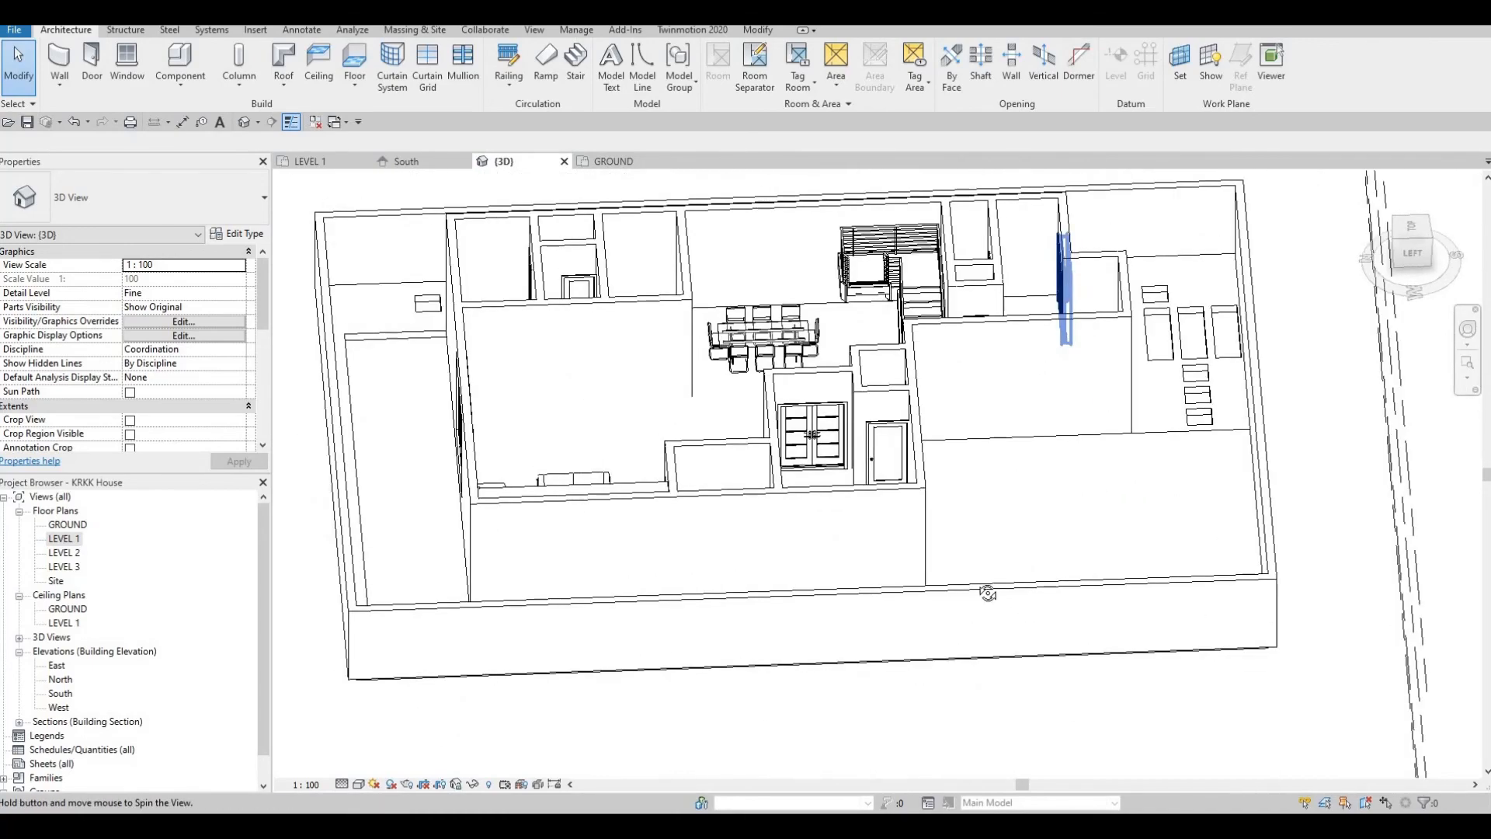
middle_click_drag(986, 594, 1018, 356, "shift")
middle_click_drag(1006, 497, 534, 300, "shift")
scroll(533, 300, "up", 6)
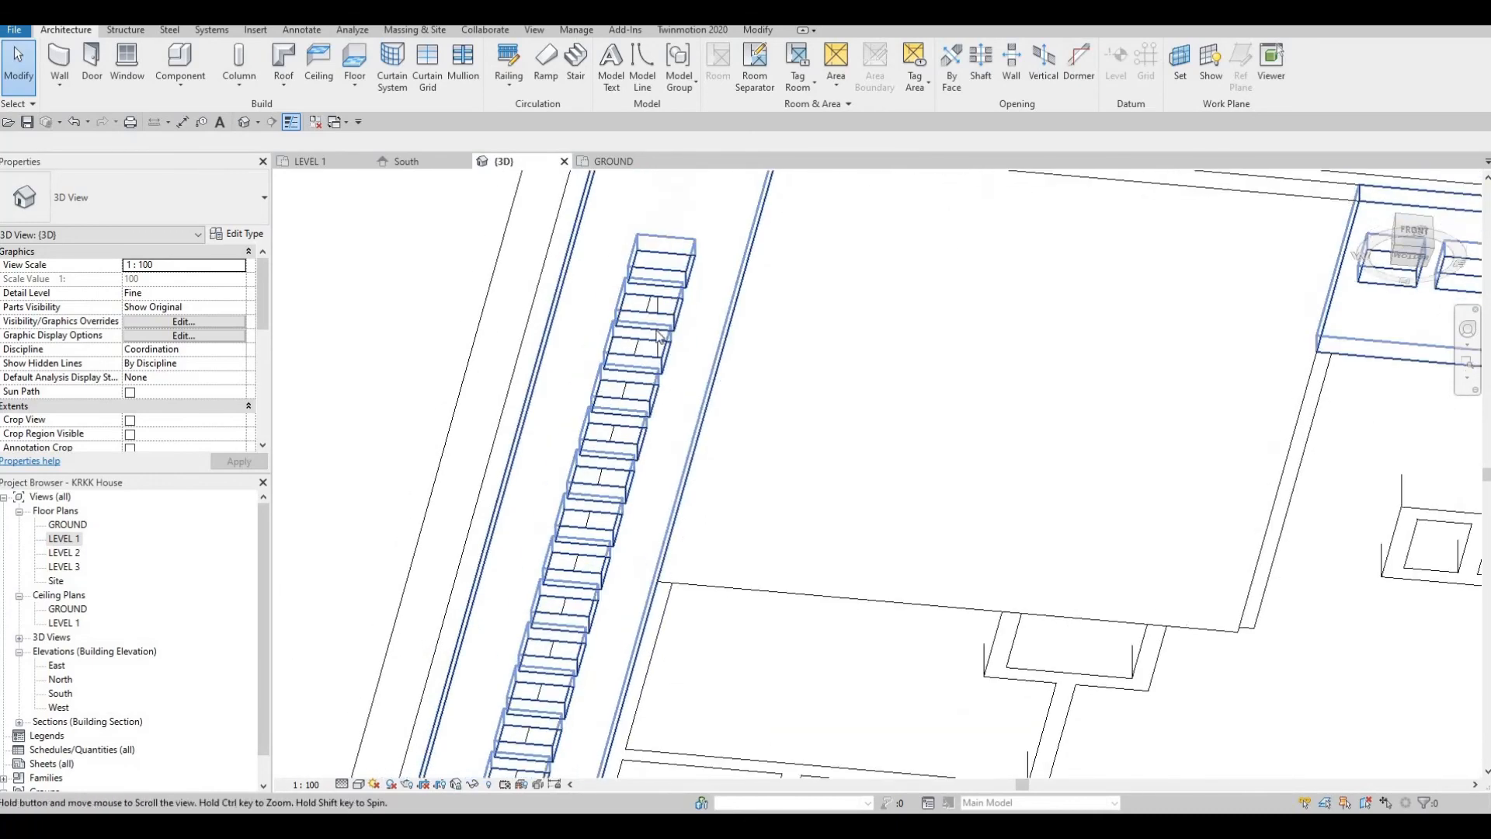
middle_click_drag(659, 335, 652, 239, "shift")
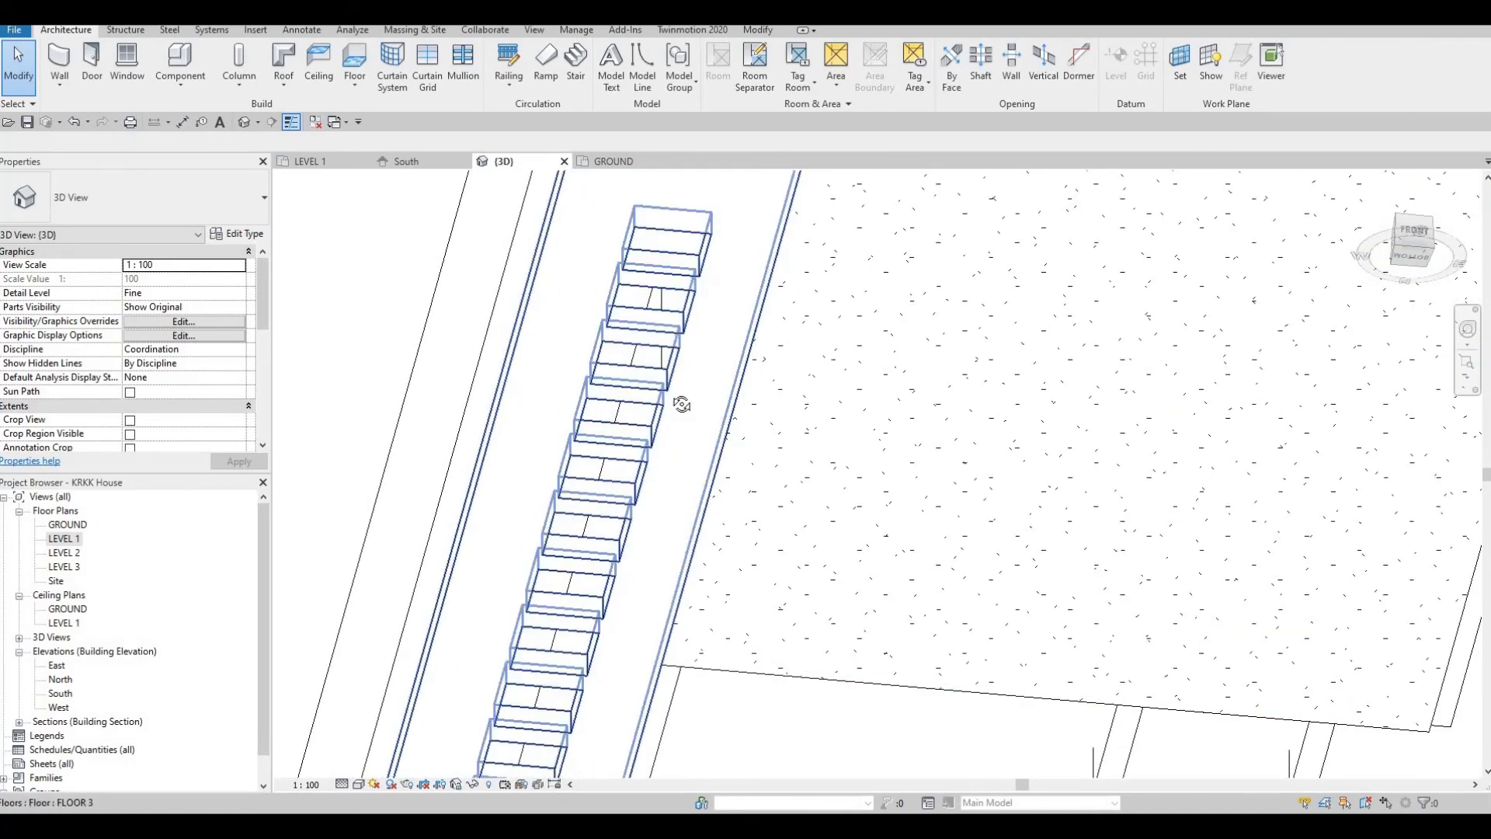
mouse_move(682, 404)
middle_mouse_down("shift")
mouse_move(710, 507)
mouse_move(722, 422)
mouse_move(669, 440)
mouse_move(696, 455)
mouse_move(707, 408)
mouse_move(730, 435)
middle_mouse_up("shift")
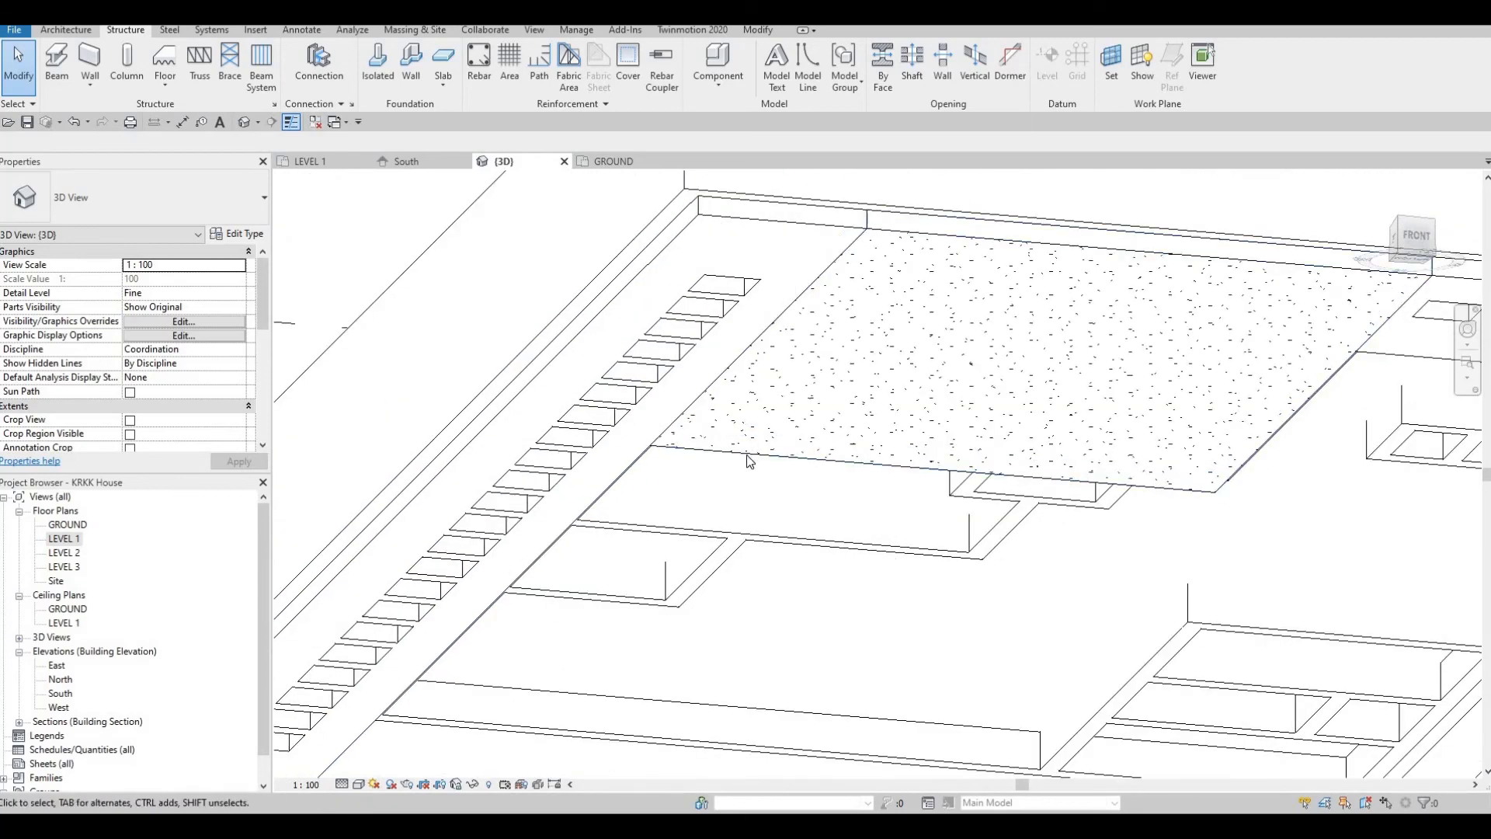
Step: Select the FLOOR 2 forecourt slab and examine how it and the passage openings sit within the boundary walls
left_click(794, 345)
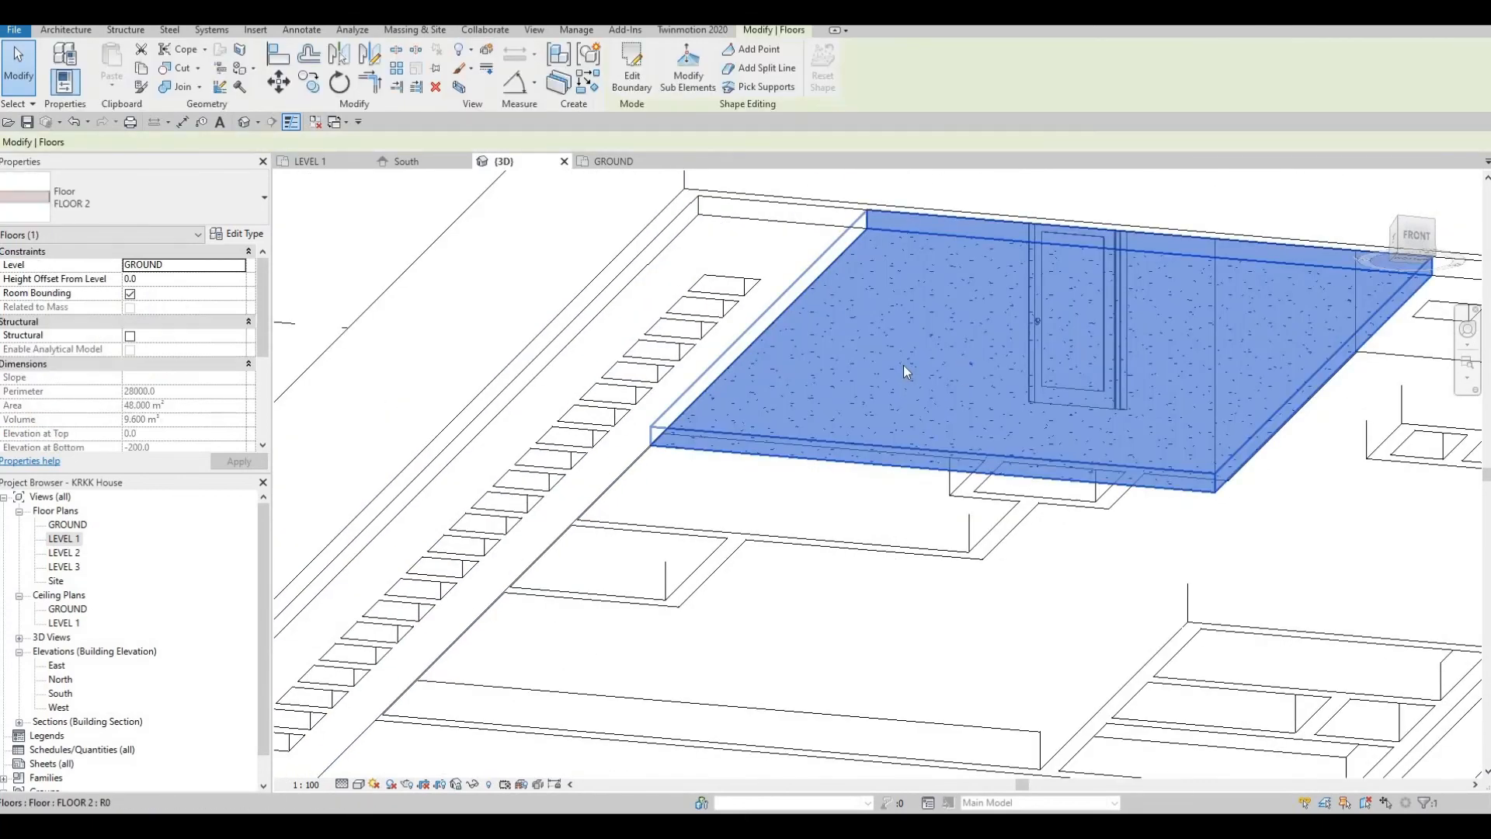
middle_click_drag(878, 616, 674, 378, "shift")
scroll(673, 378, "up", 3)
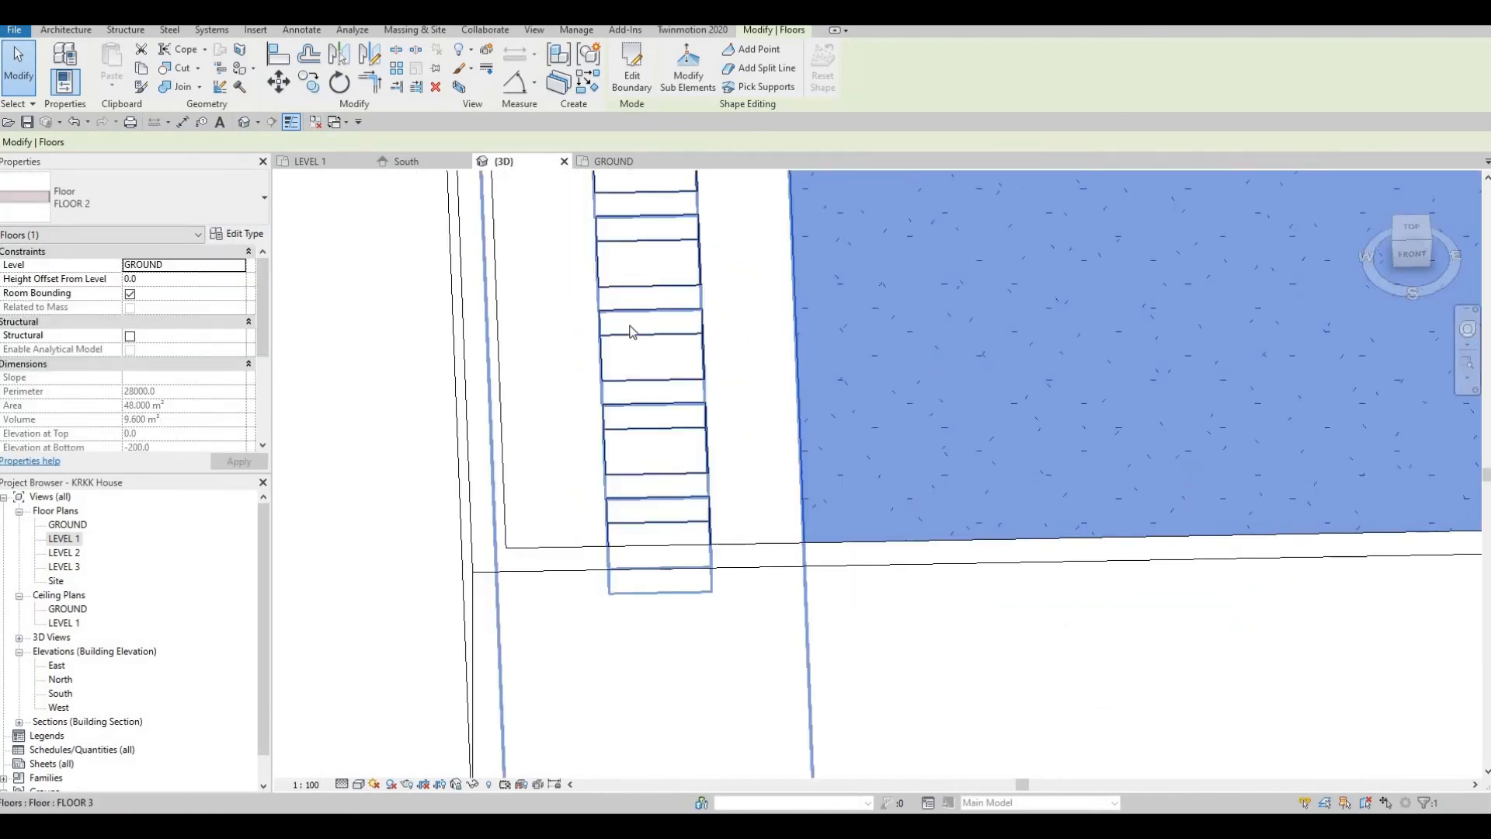
middle_click_drag(585, 266, 610, 334, "shift")
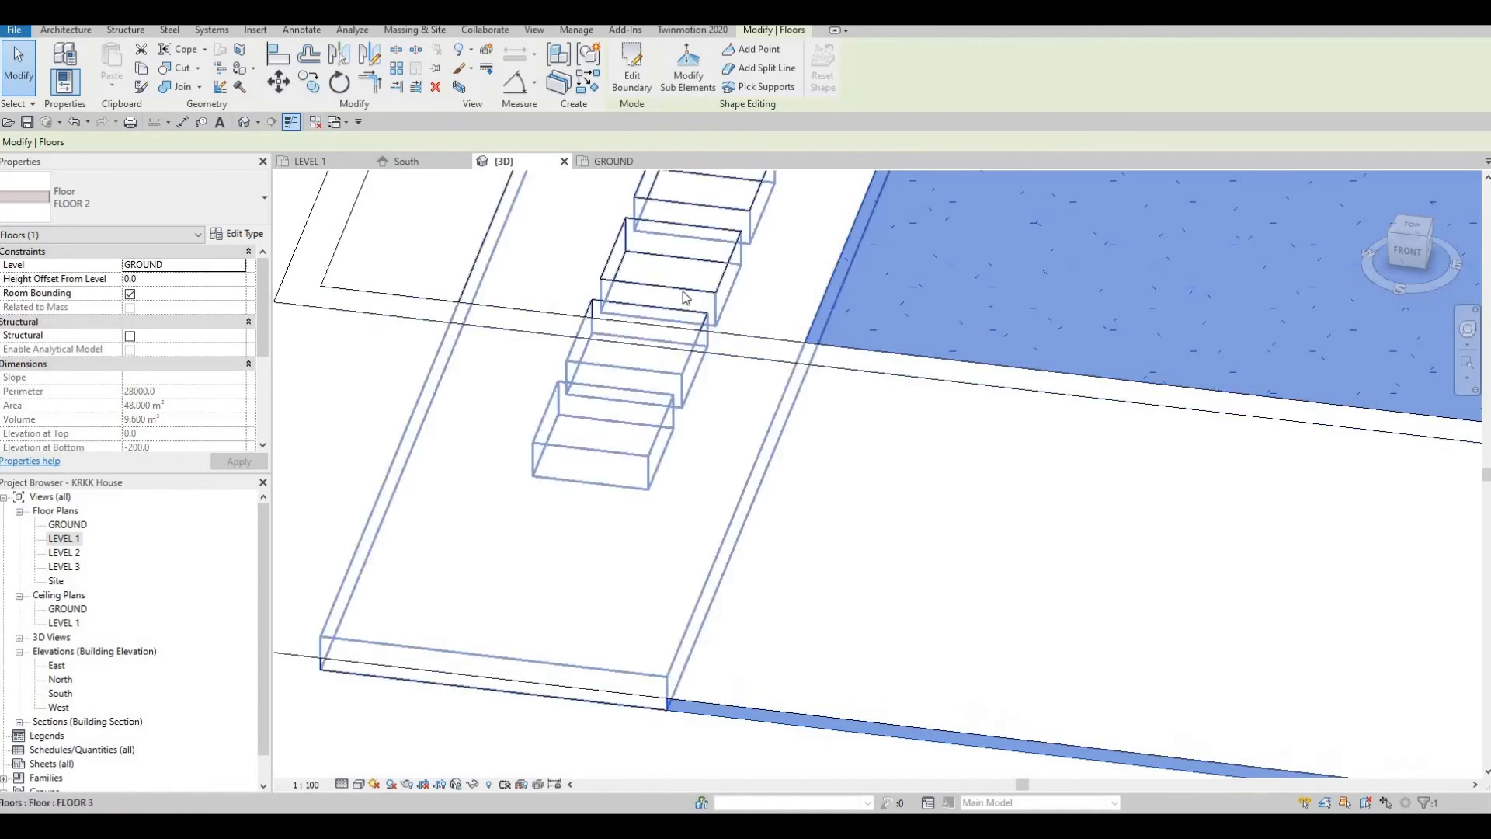
middle_click_drag(678, 283, 659, 370)
middle_click_drag(679, 240, 659, 370)
scroll(659, 370, "down", 1)
scroll(642, 389, "up", 4)
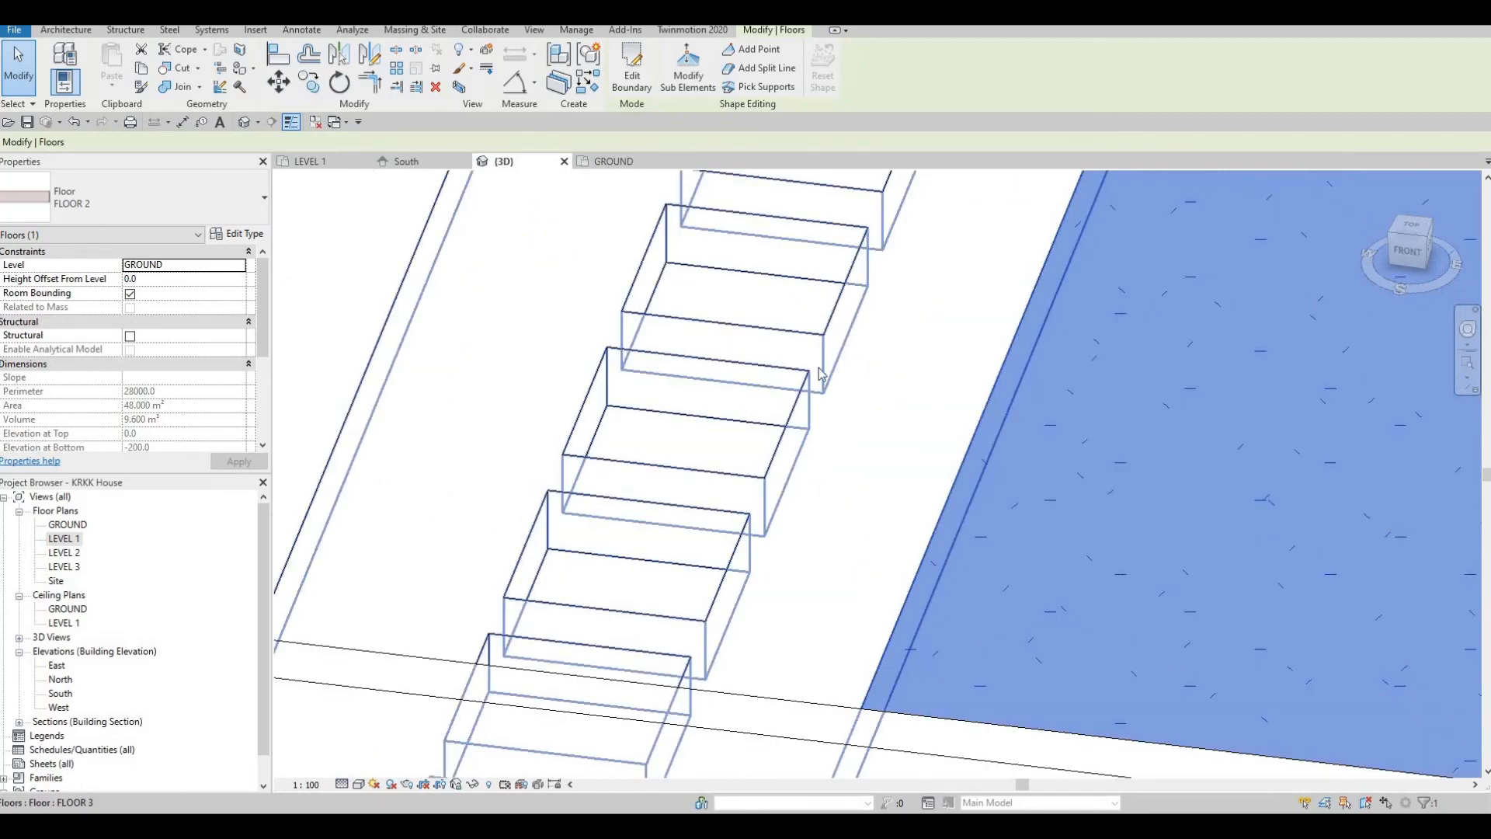
scroll(708, 354, "down", 2)
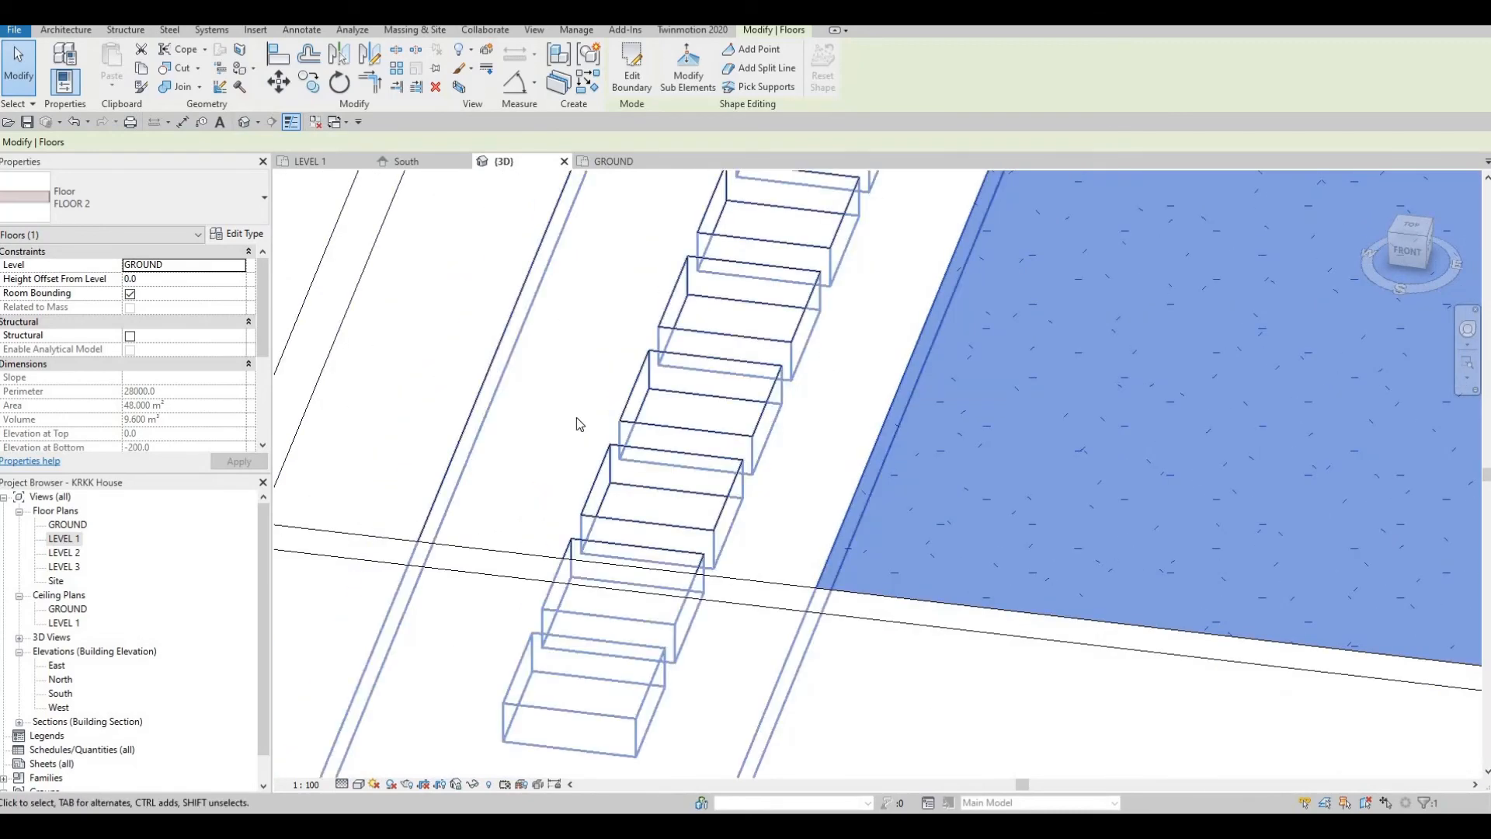
scroll(803, 504, "down", 6)
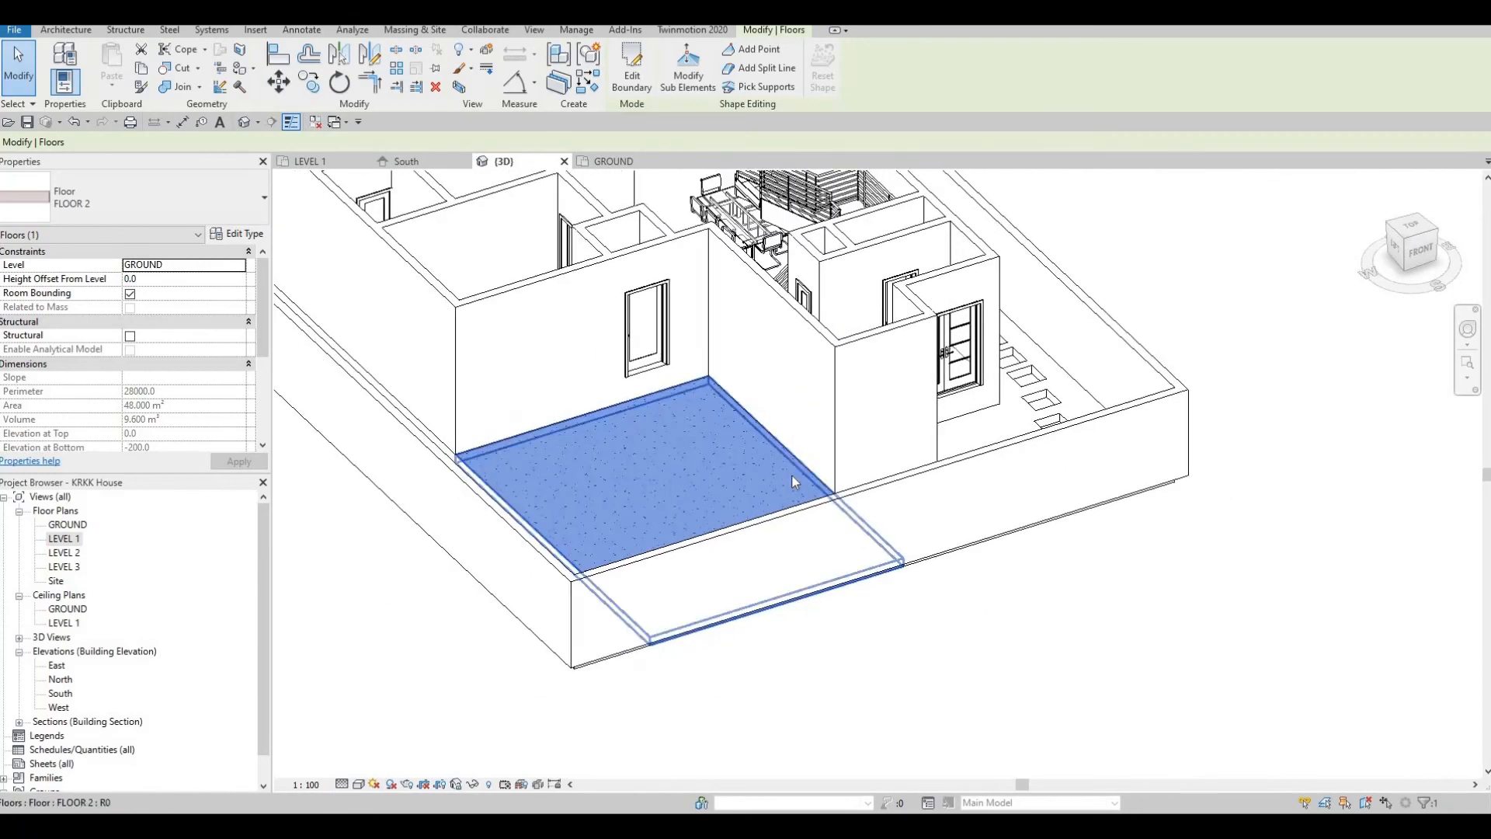
scroll(794, 481, "down", 3)
key("Escape")
middle_click_drag(792, 536, 766, 545, "shift")
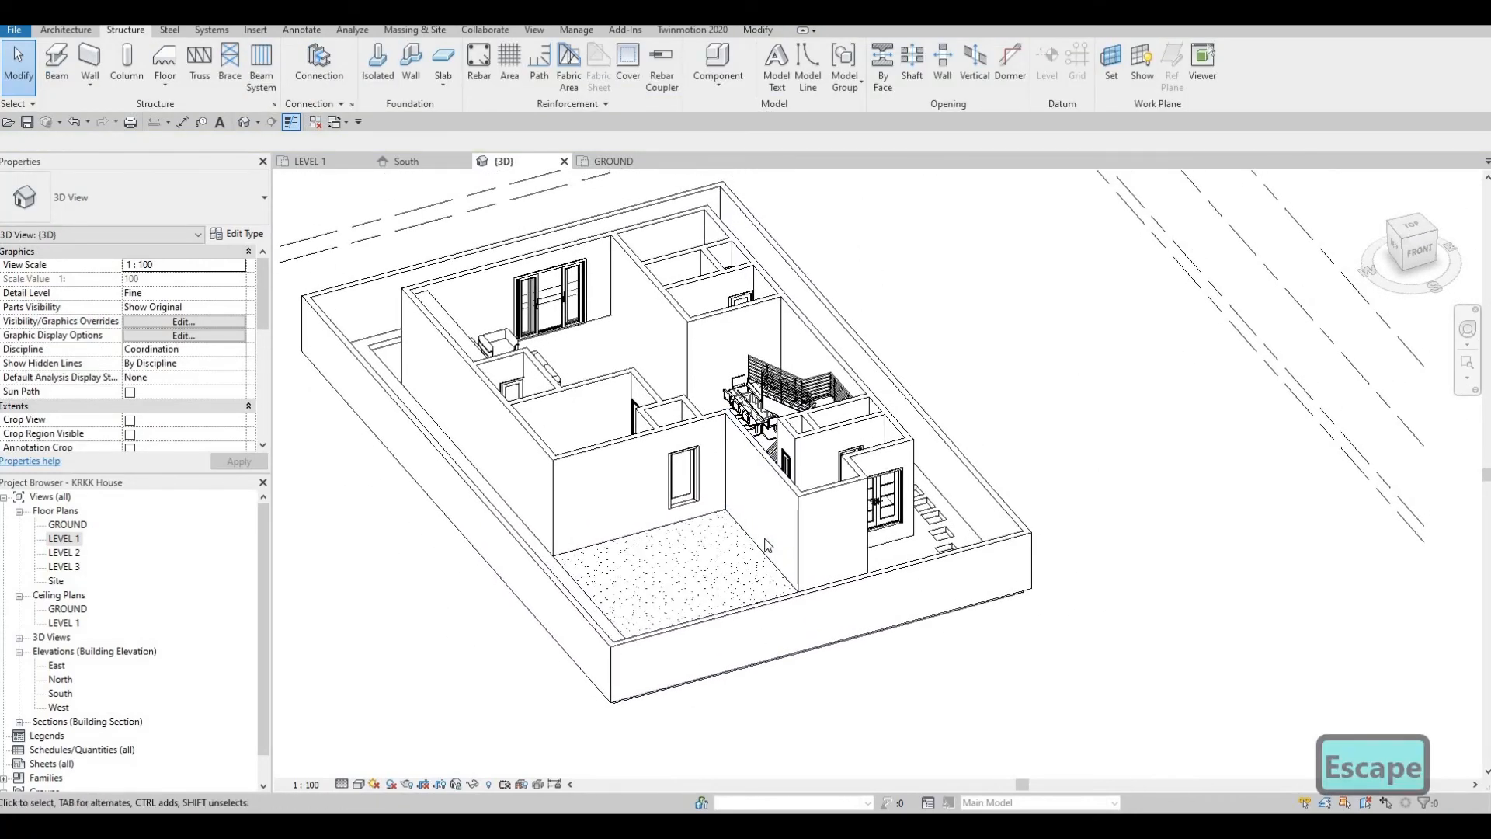